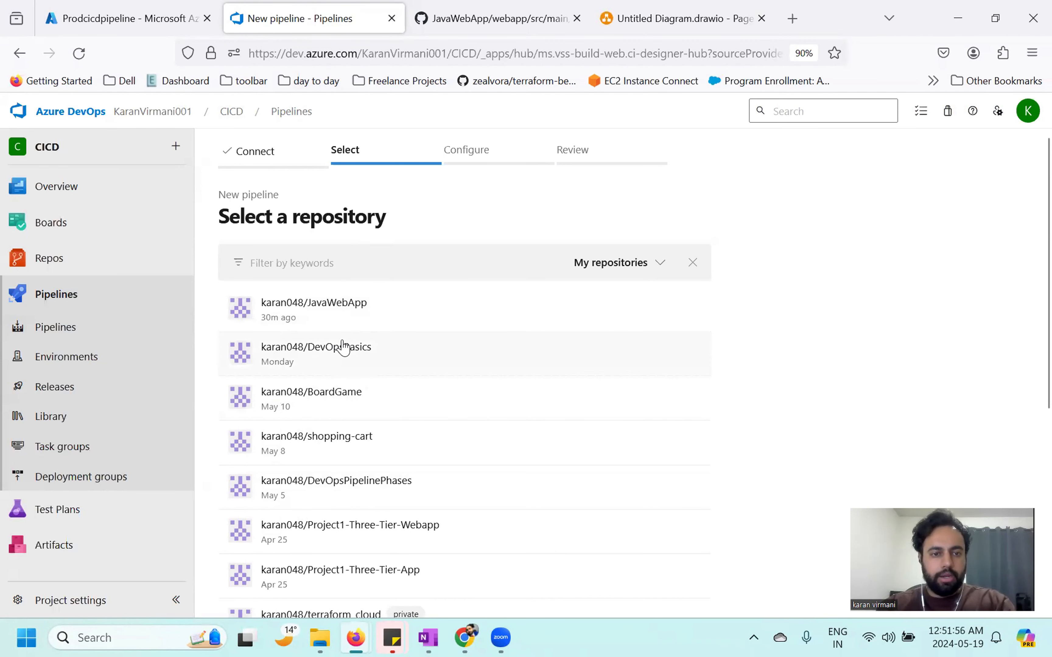
Step: Select the JavaWebApp repository for the new pipeline and configure it with the Maven template, dismissing the project visibility notice
click(346, 324)
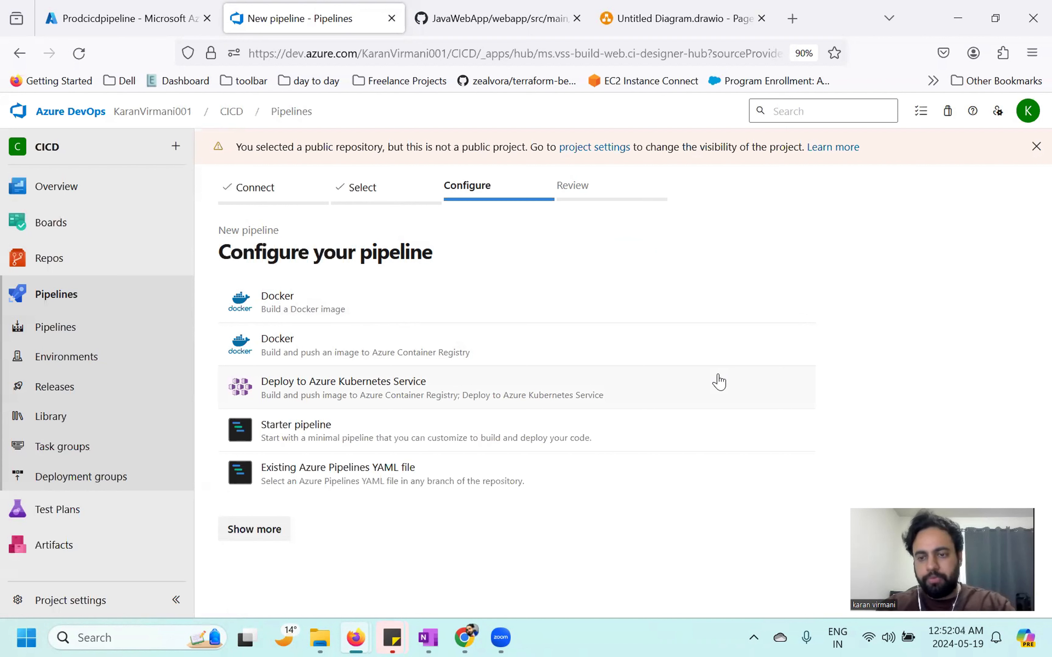
click(253, 534)
scroll(388, 447, down, 10)
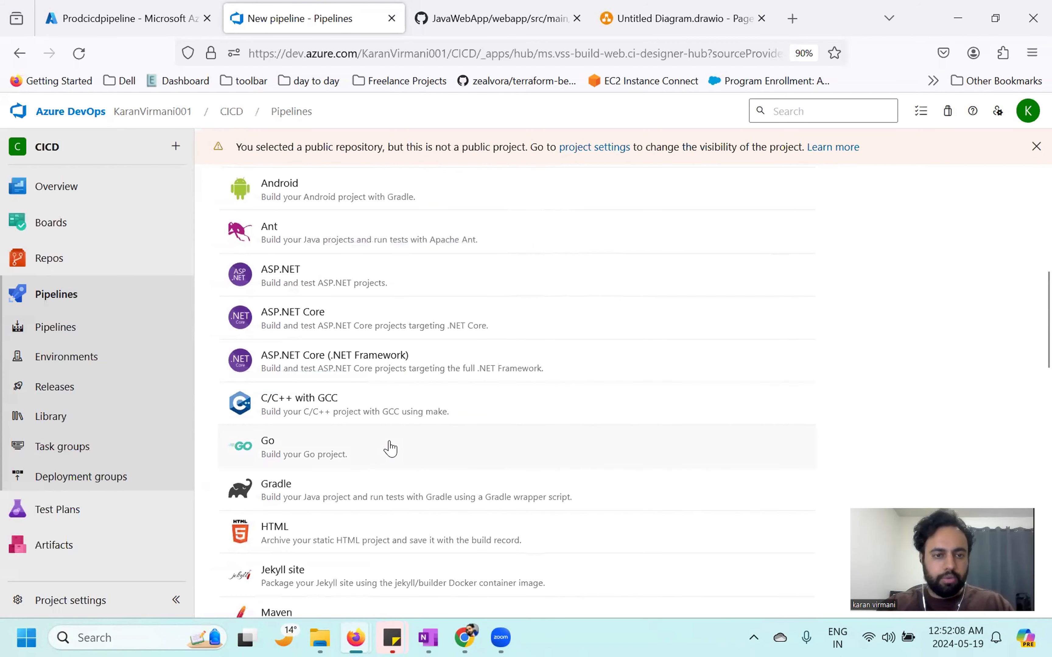
scroll(390, 448, down, 3)
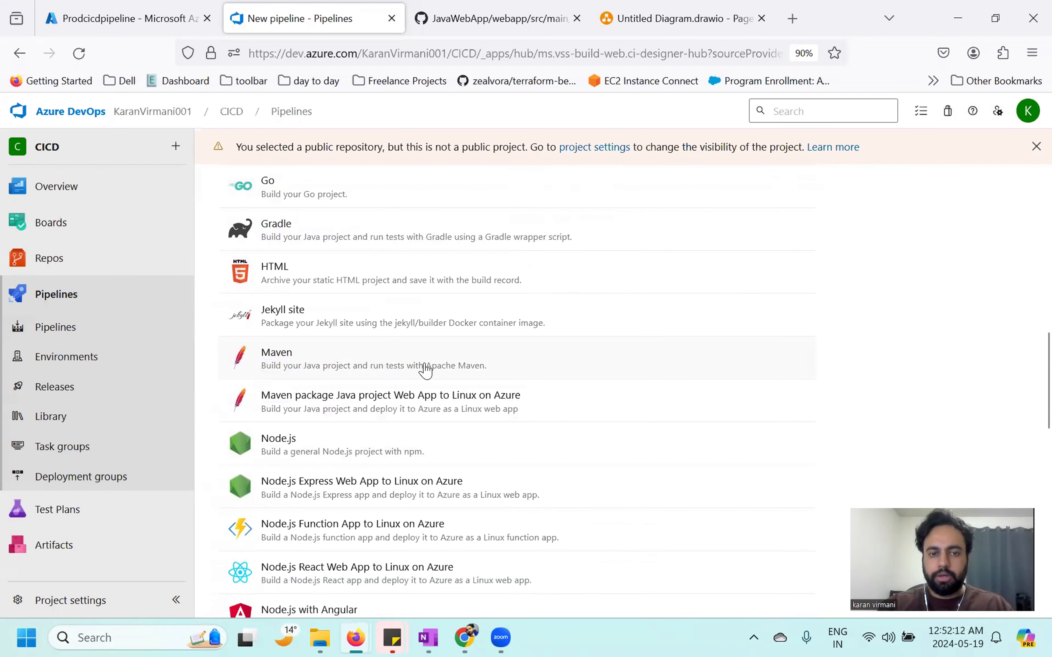
click(316, 373)
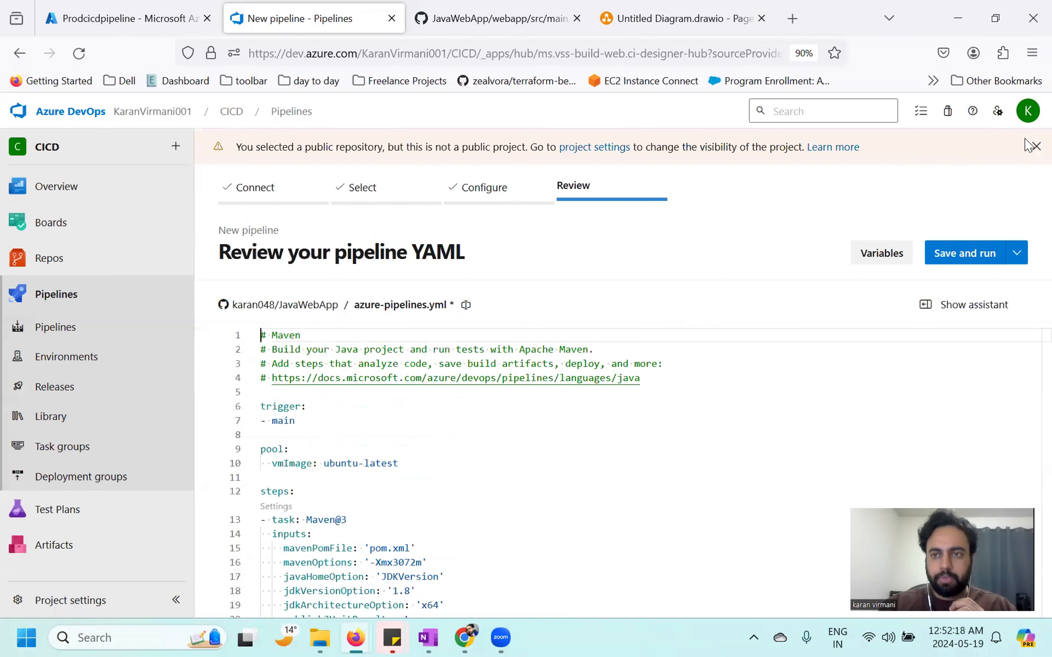
click(1035, 147)
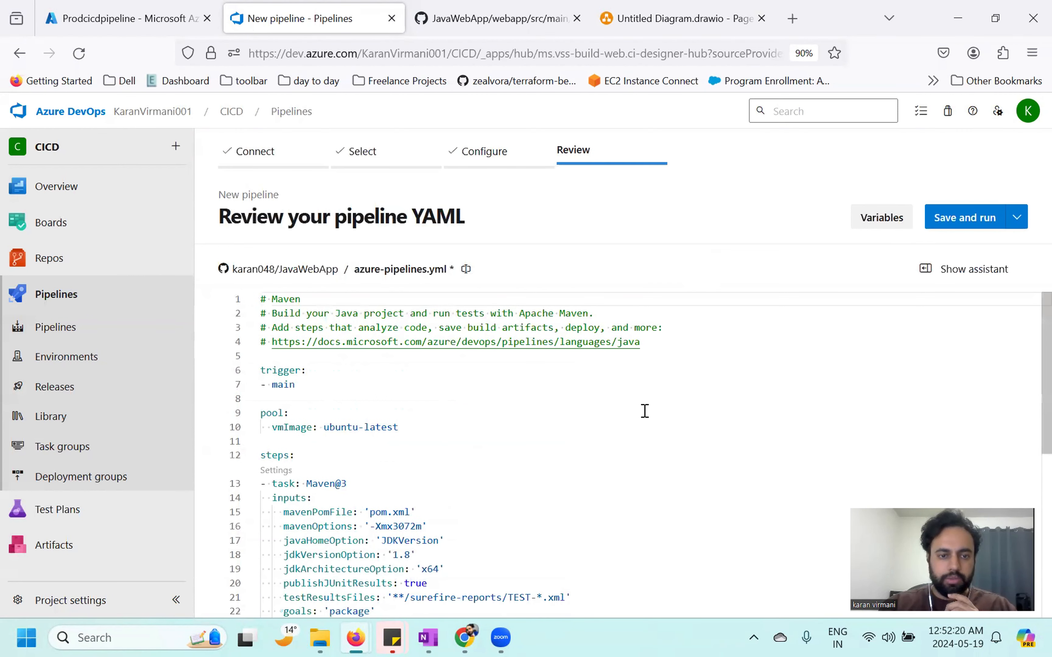
Step: Open the Maven task's settings and examine its options alongside the task's inputs in the pipeline YAML
scroll(643, 411, down, 2)
scroll(425, 465, up, 2)
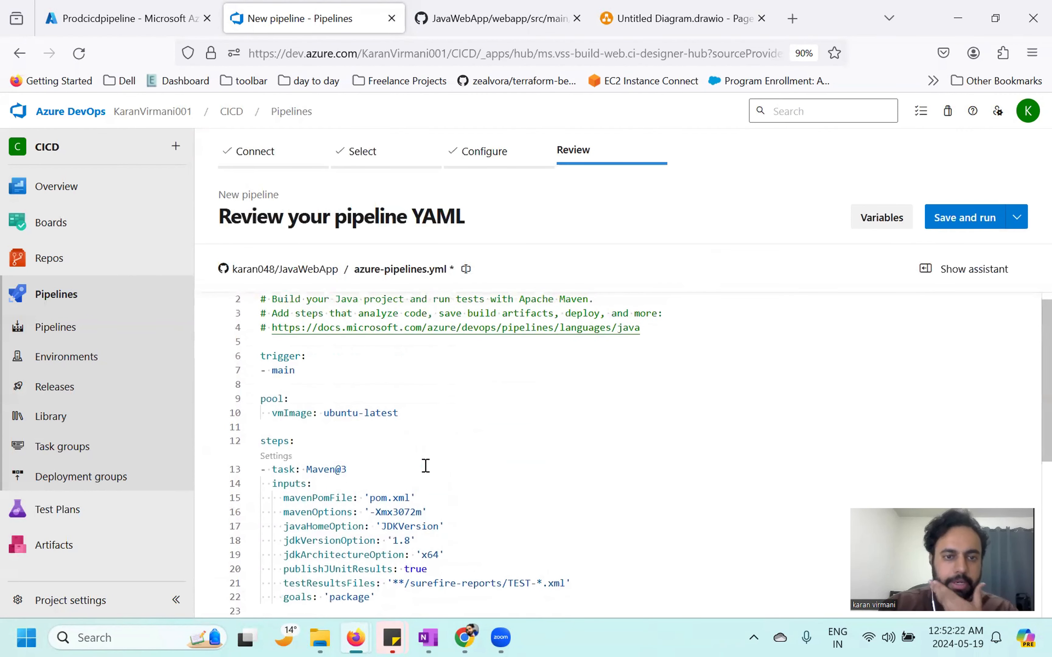
click(275, 468)
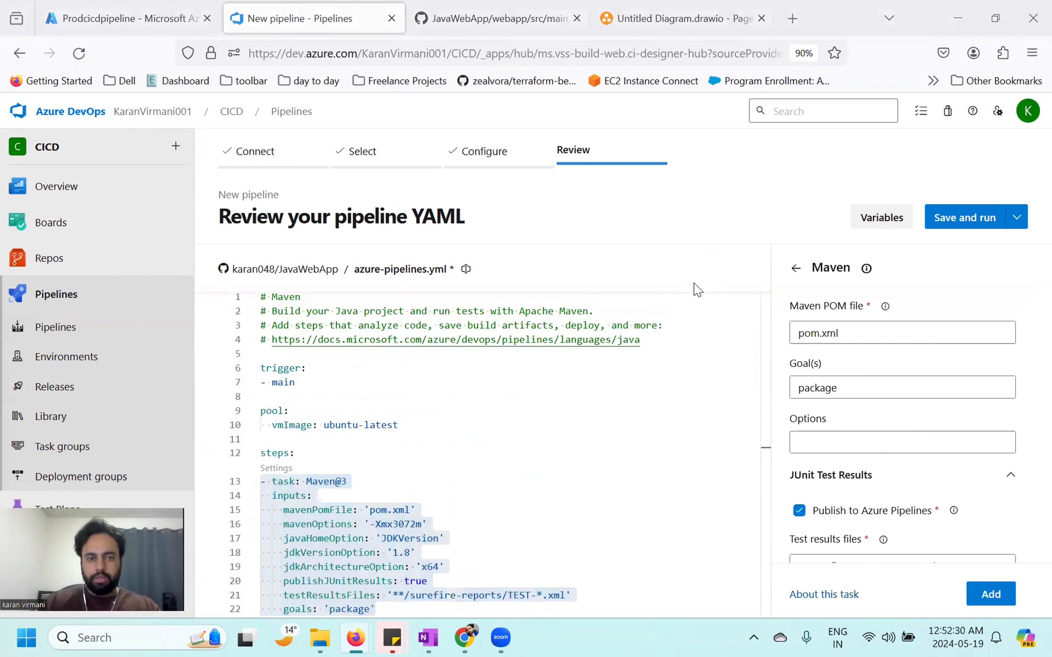
scroll(895, 382, down, 10)
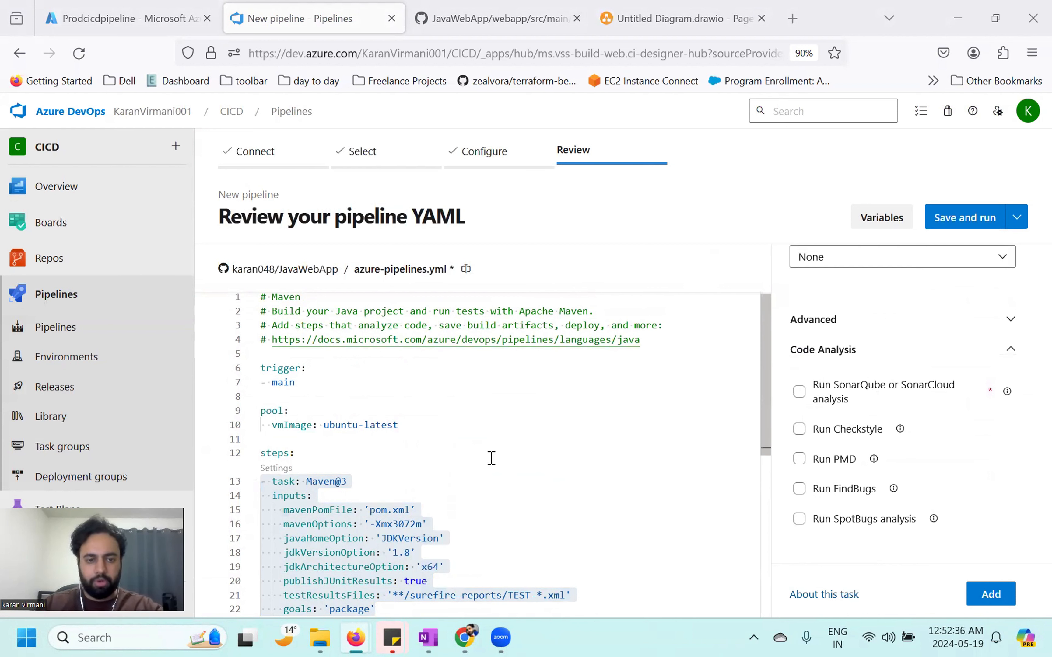
scroll(491, 458, down, 3)
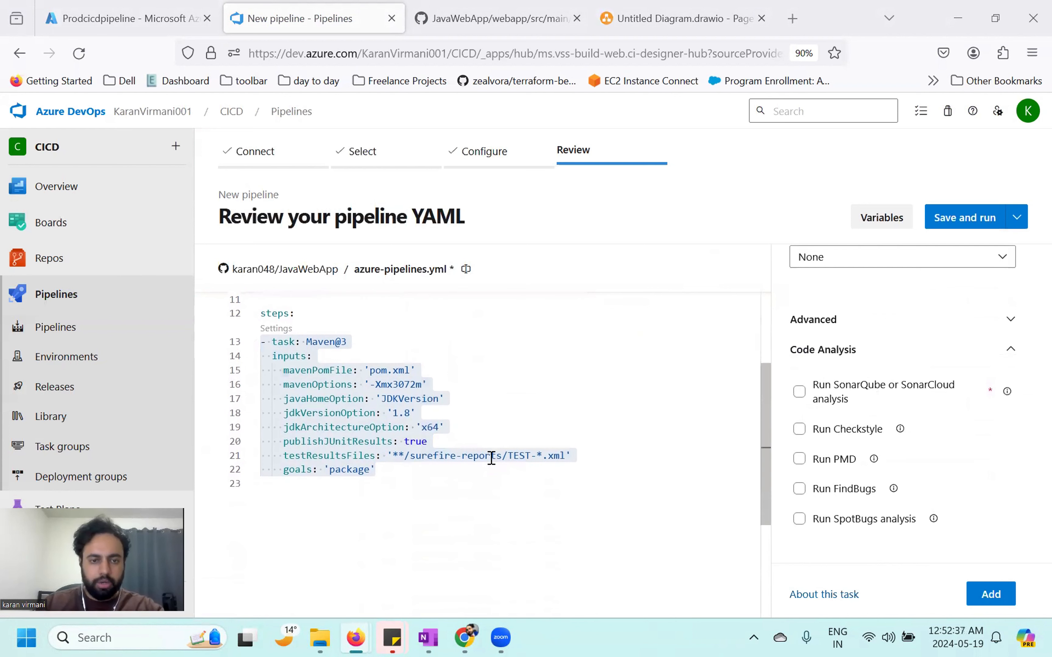
click(350, 470)
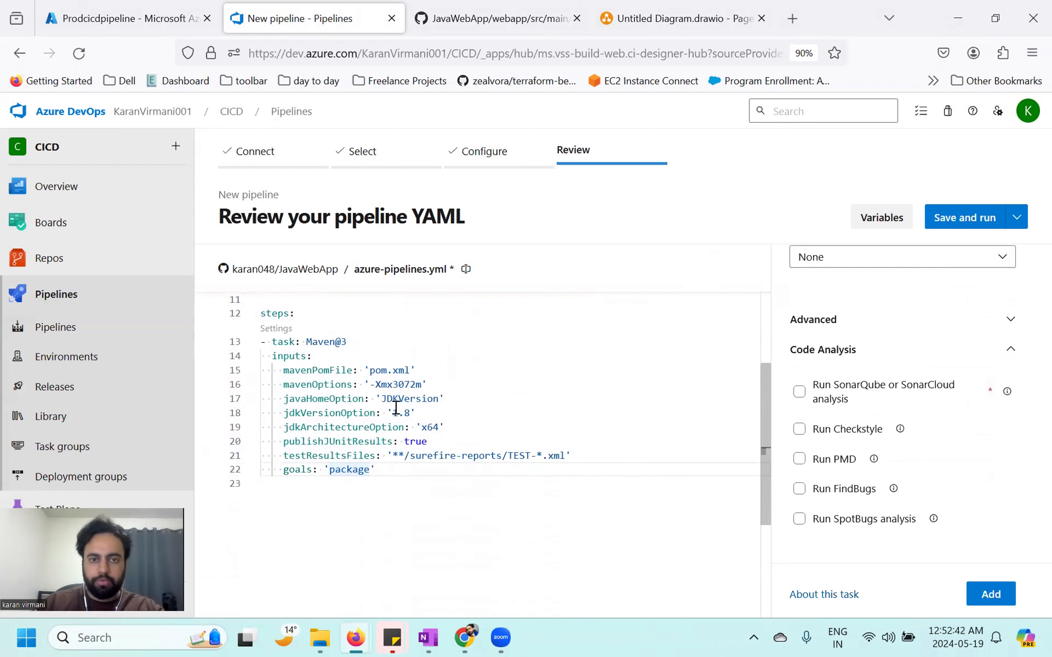
scroll(396, 408, up, 2)
scroll(396, 407, up, 1)
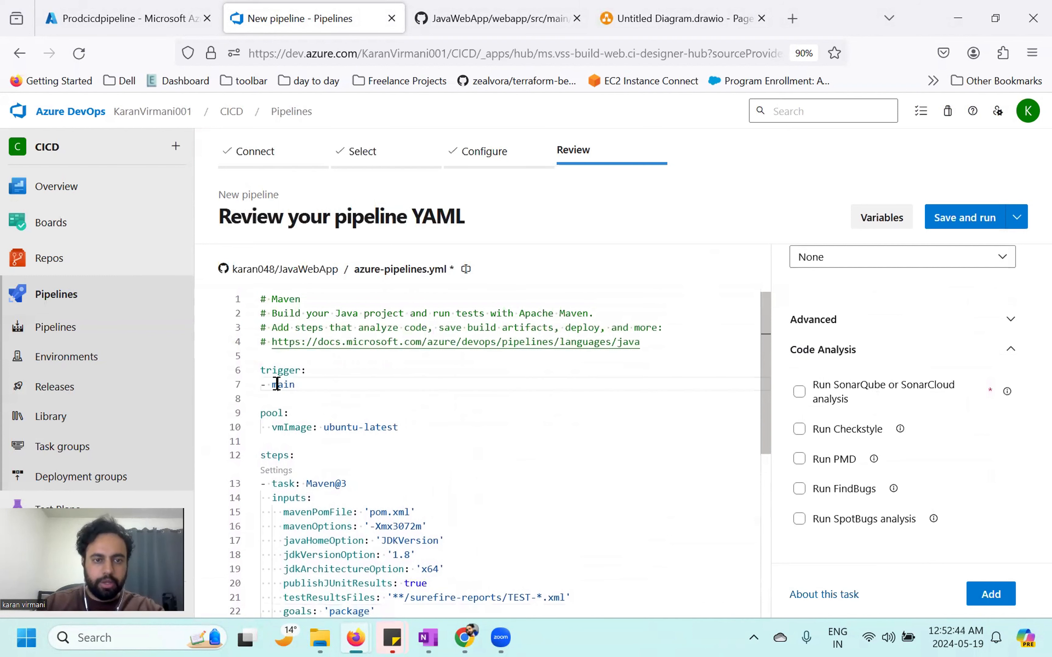
Step: Check the trigger branch main in the YAML against the branch list of the JavaWebApp repository on GitHub
double_click(281, 384)
click(491, 18)
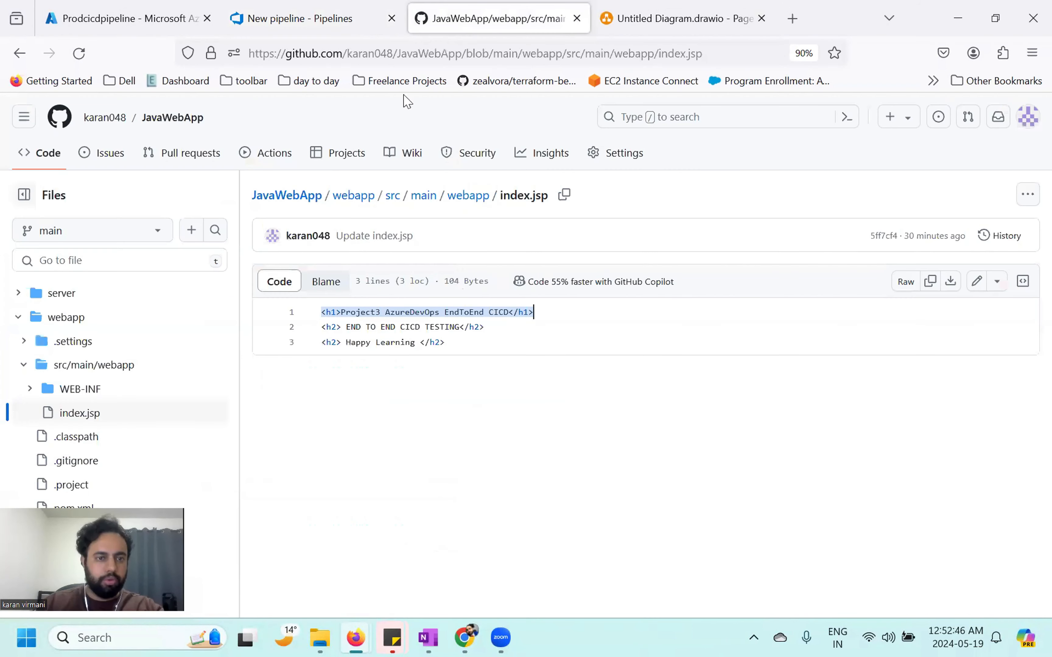
click(59, 165)
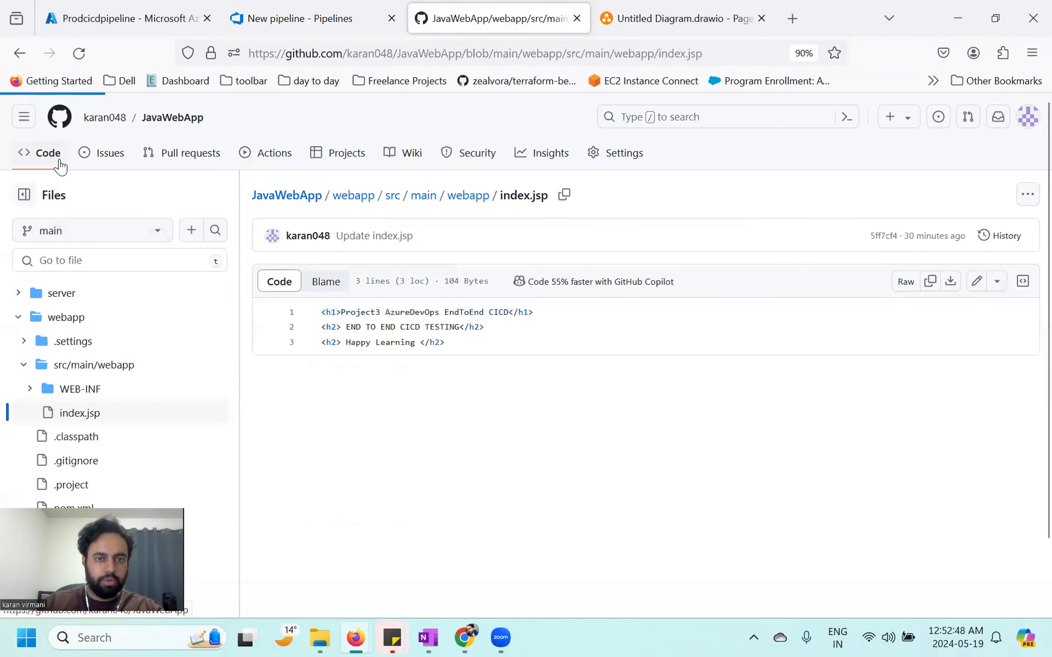
click(137, 255)
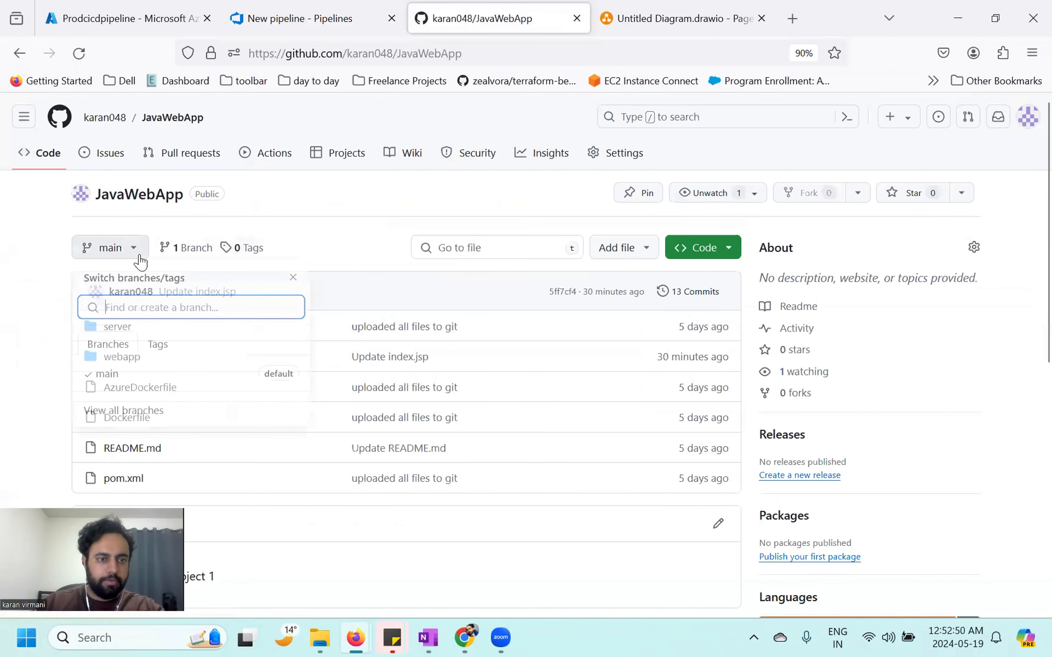
click(293, 279)
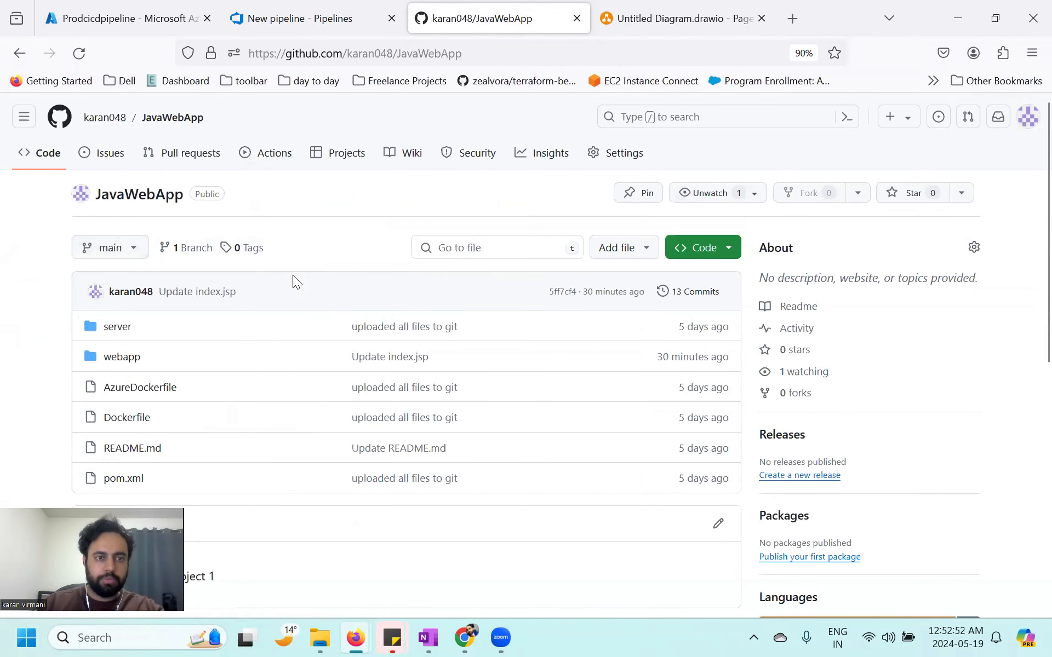
click(304, 6)
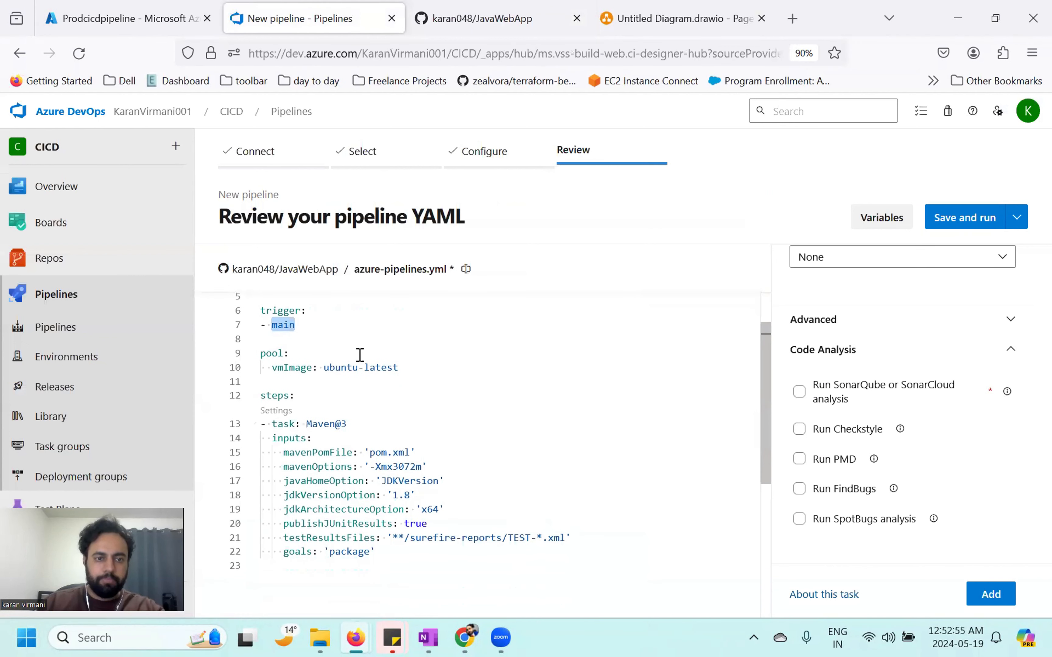
Step: Examine the pool section and its ubuntu-latest VM image in the pipeline YAML
click(277, 354)
double_click(277, 354)
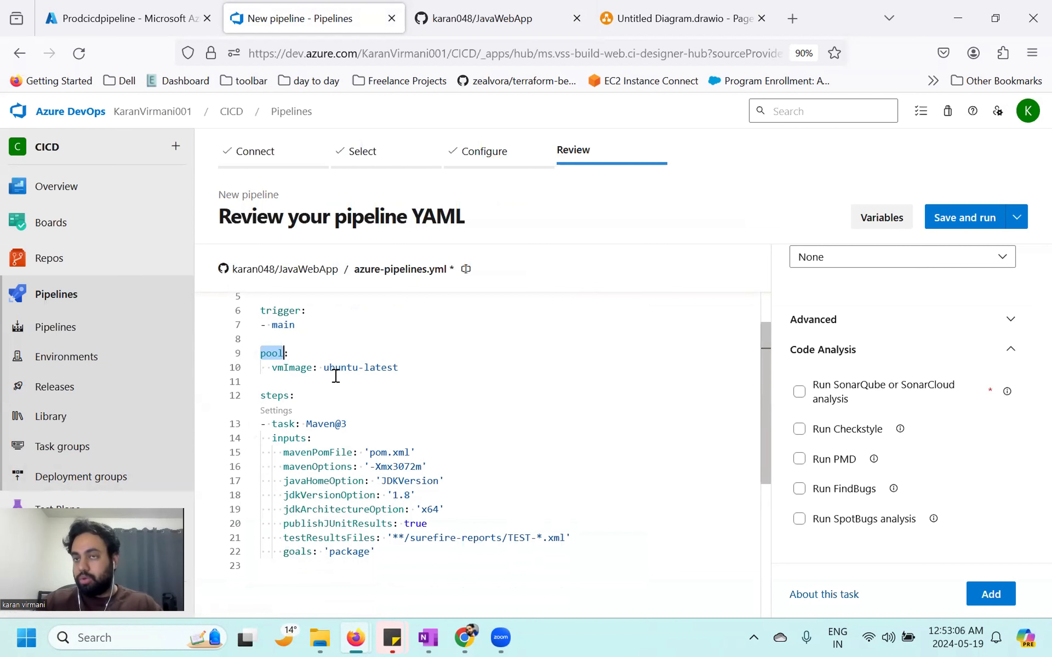
double_click(339, 367)
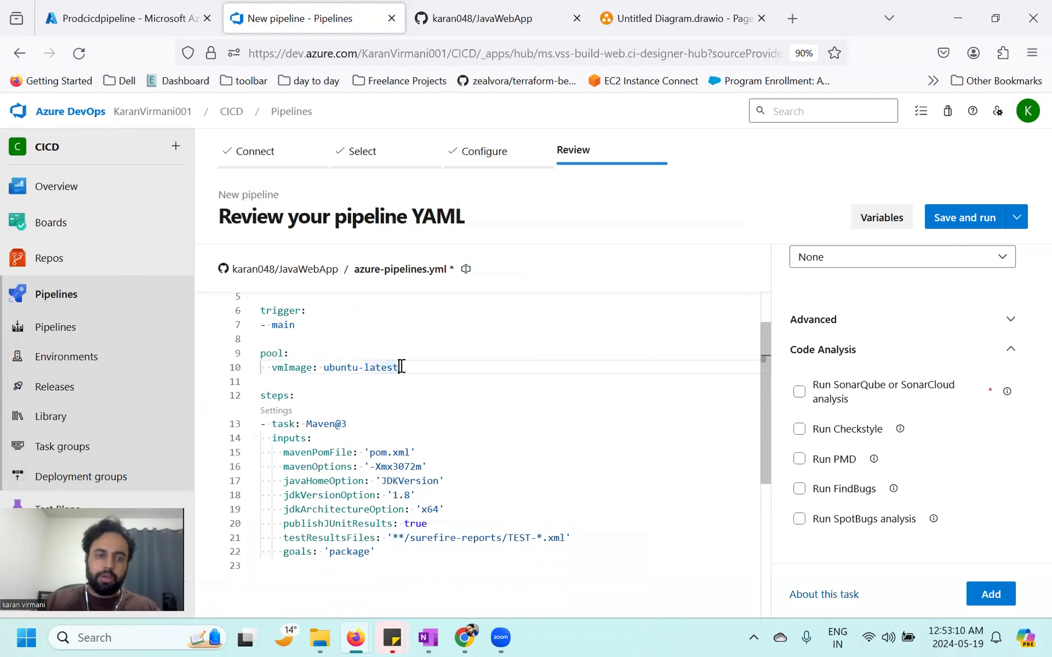
drag(398, 367, 263, 356)
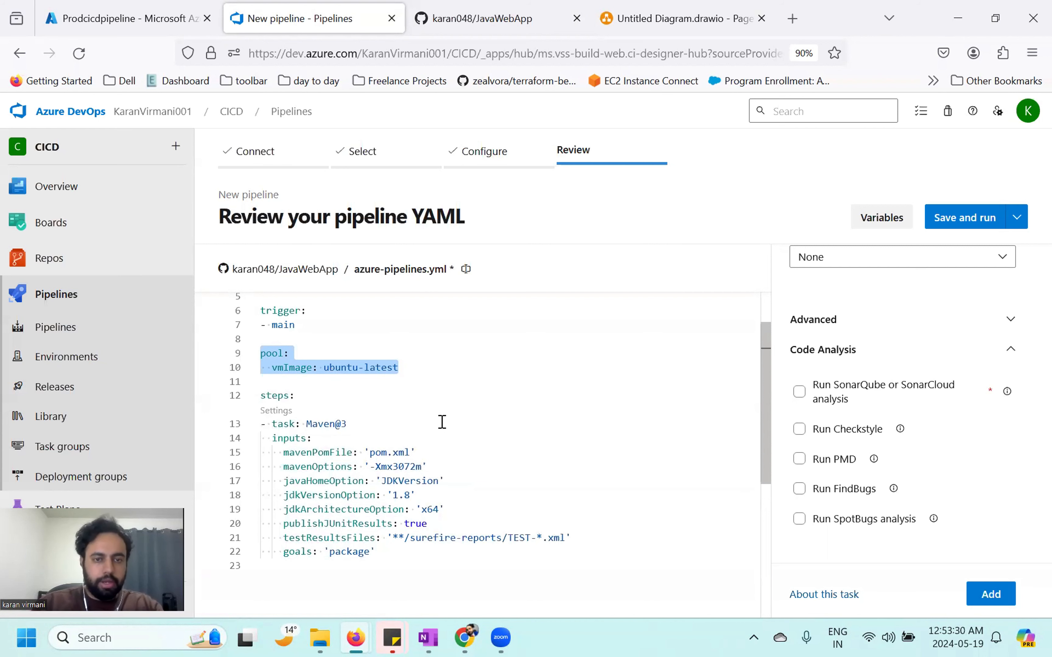
scroll(442, 421, down, 1)
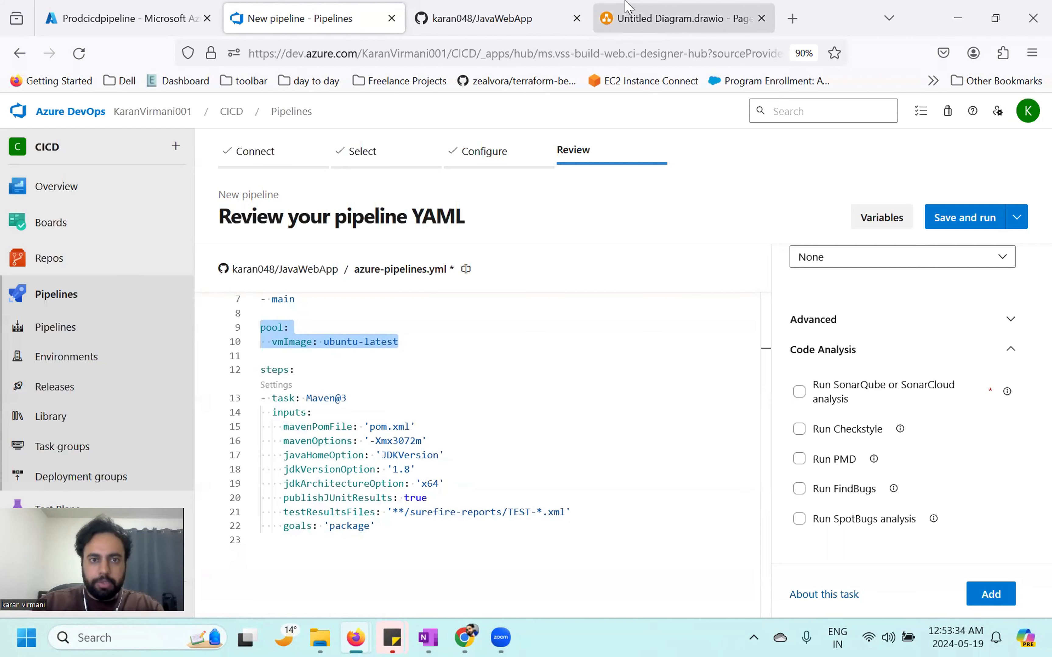
Step: Compare the build pipeline in the CI/CD diagram with the Maven task's package goal in the YAML
click(626, 7)
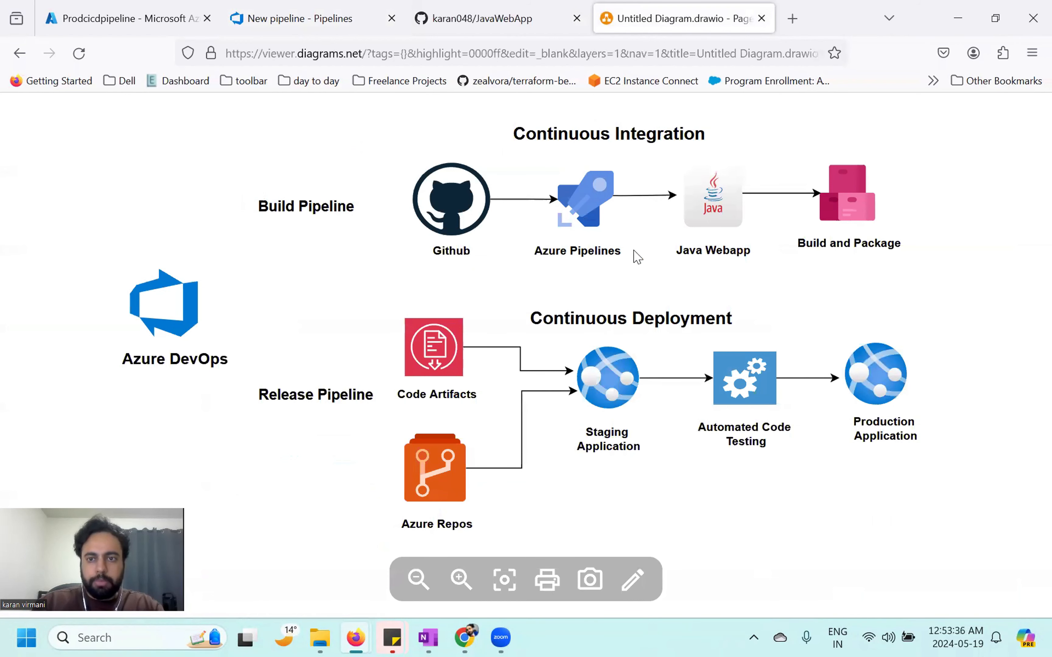
click(319, 29)
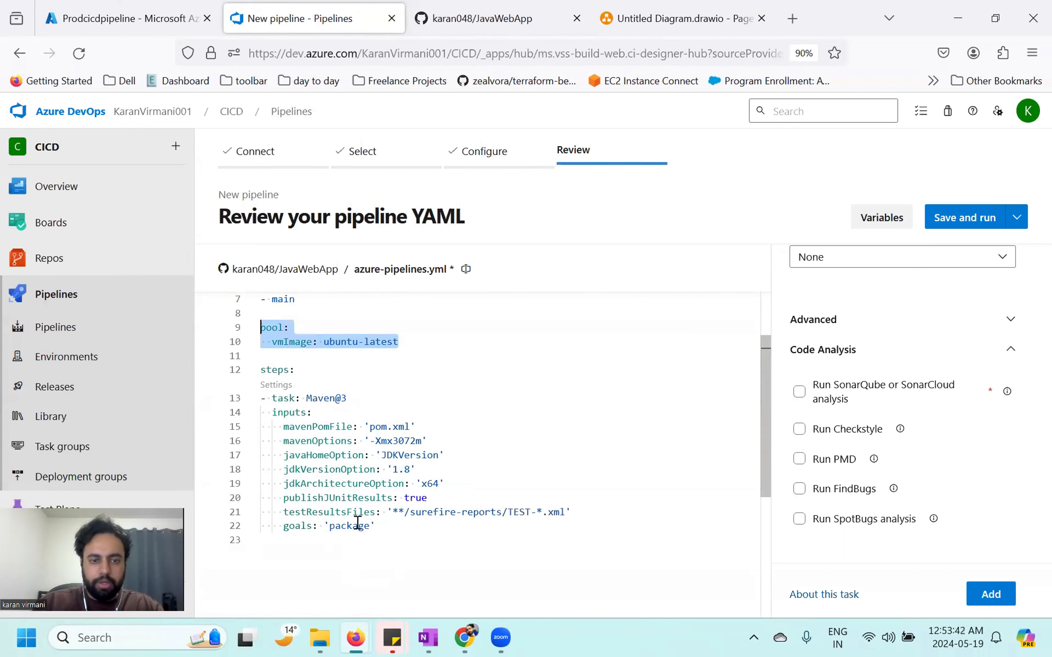
double_click(357, 524)
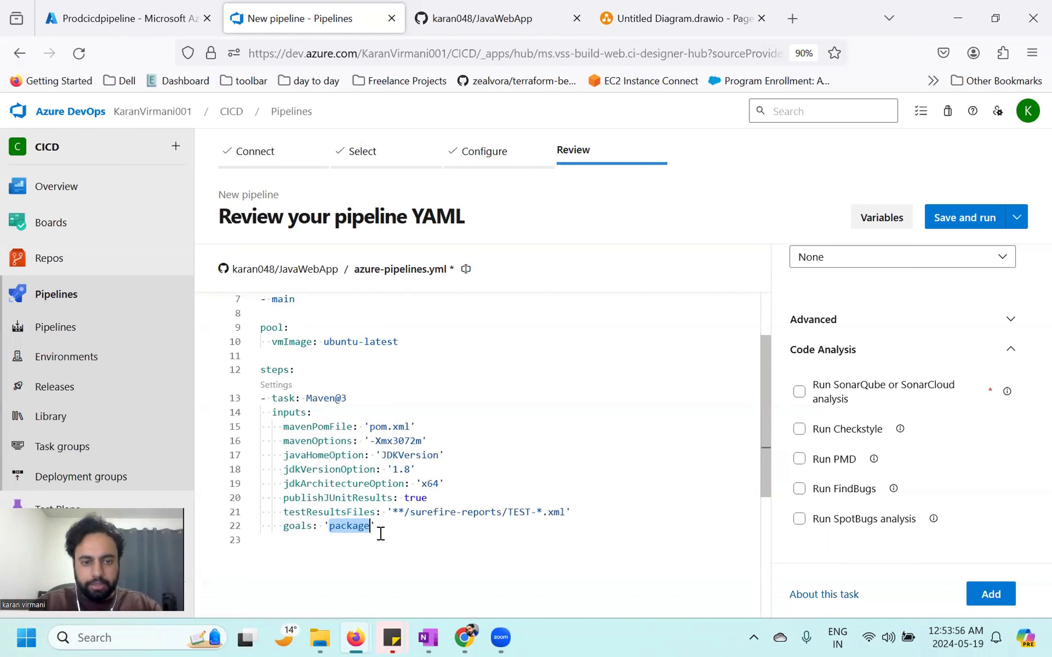
click(383, 536)
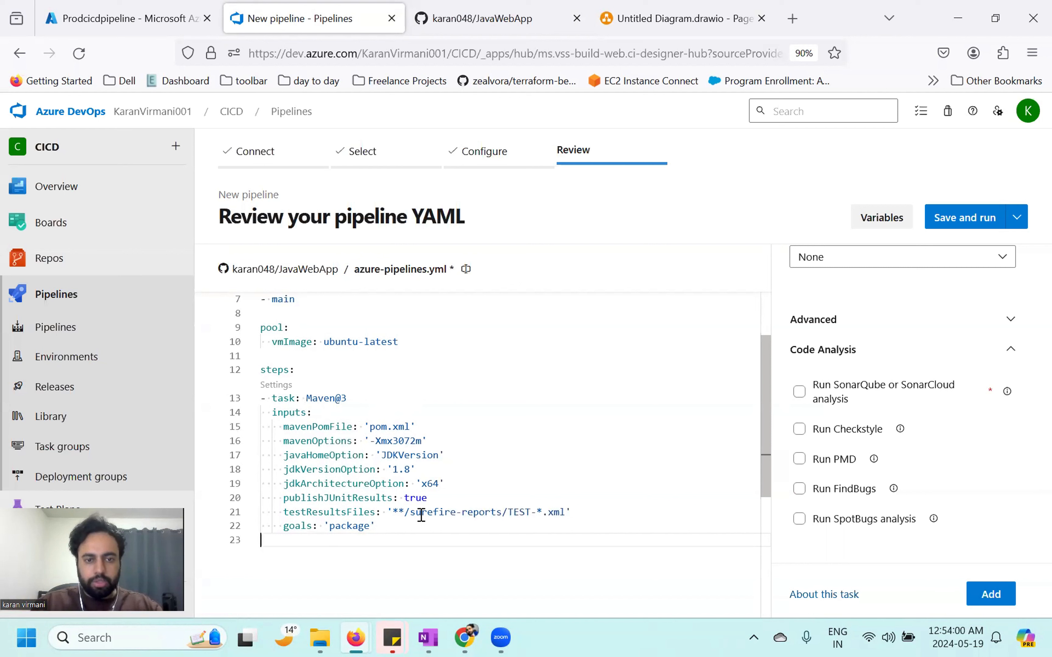
double_click(356, 525)
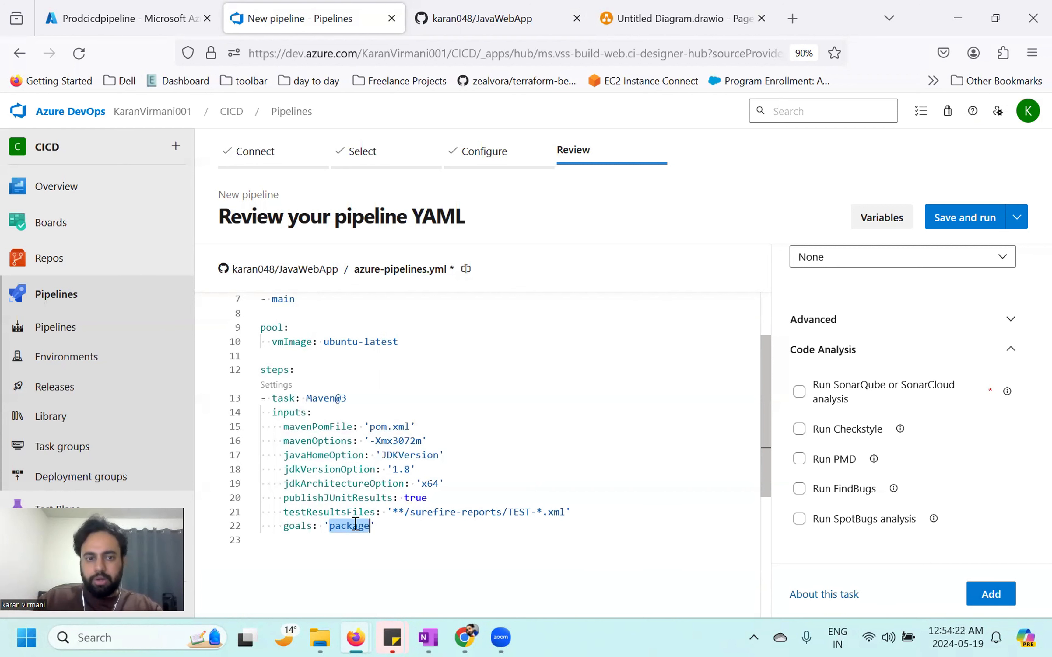
Step: Add two new lines below the Maven task's goals entry in the YAML, leaving out any suggested input
click(385, 526)
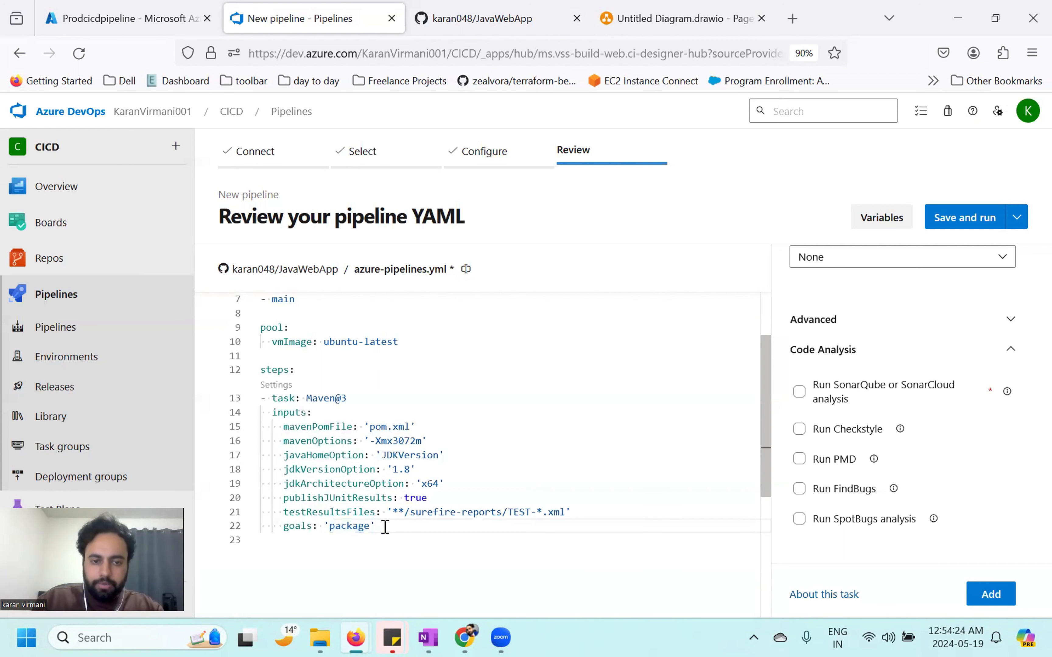
key(Return)
key(ctrl+space)
key(Return)
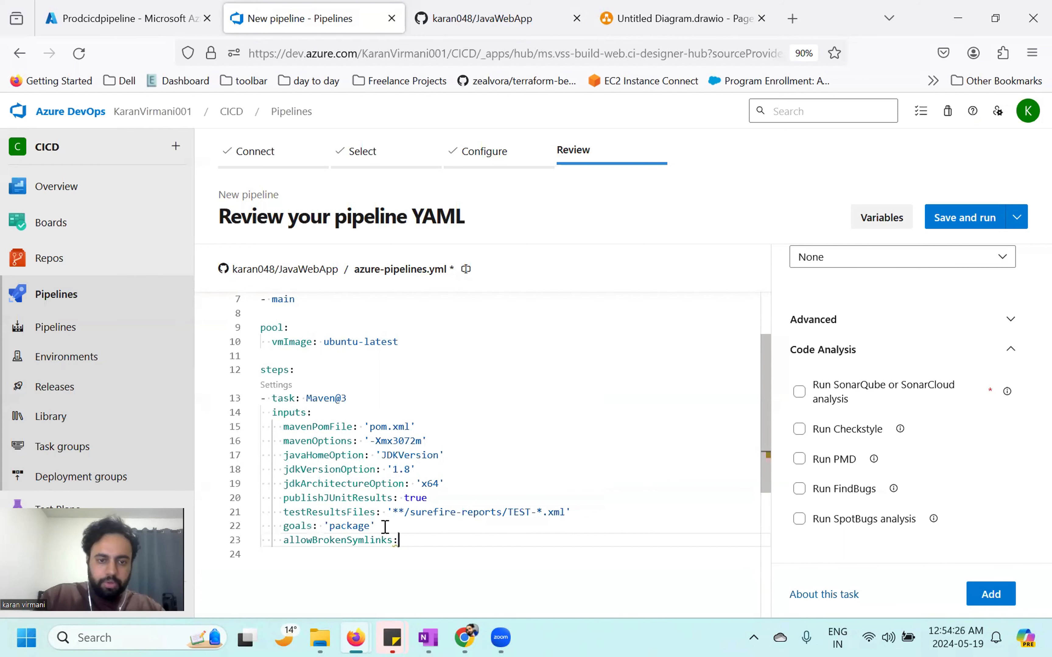
key(ctrl+z)
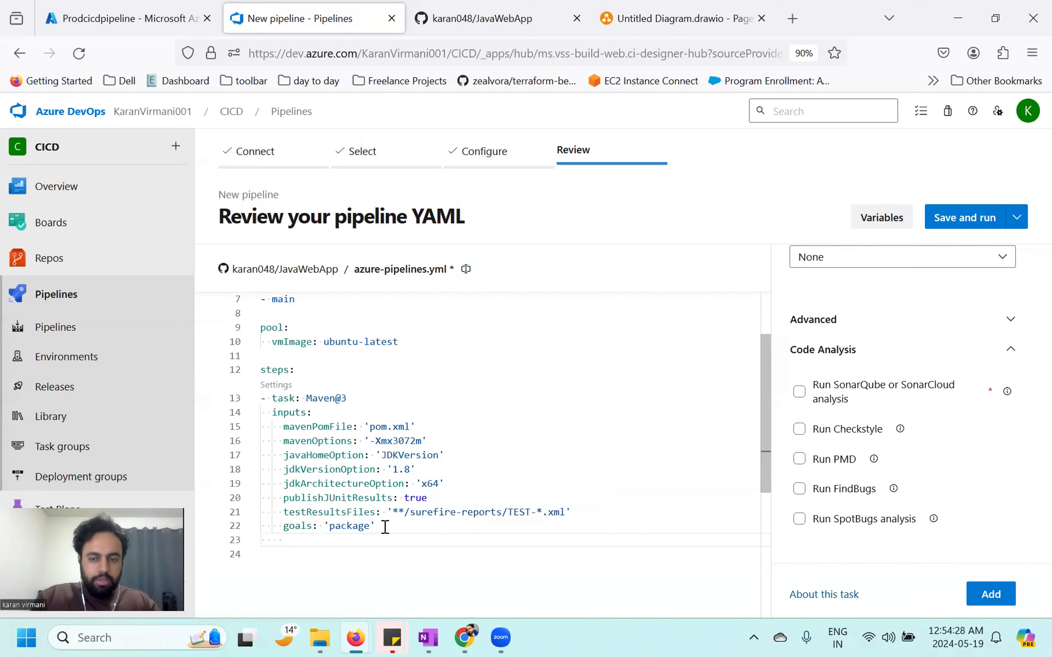
key(Return)
key(ctrl+space)
key(Escape)
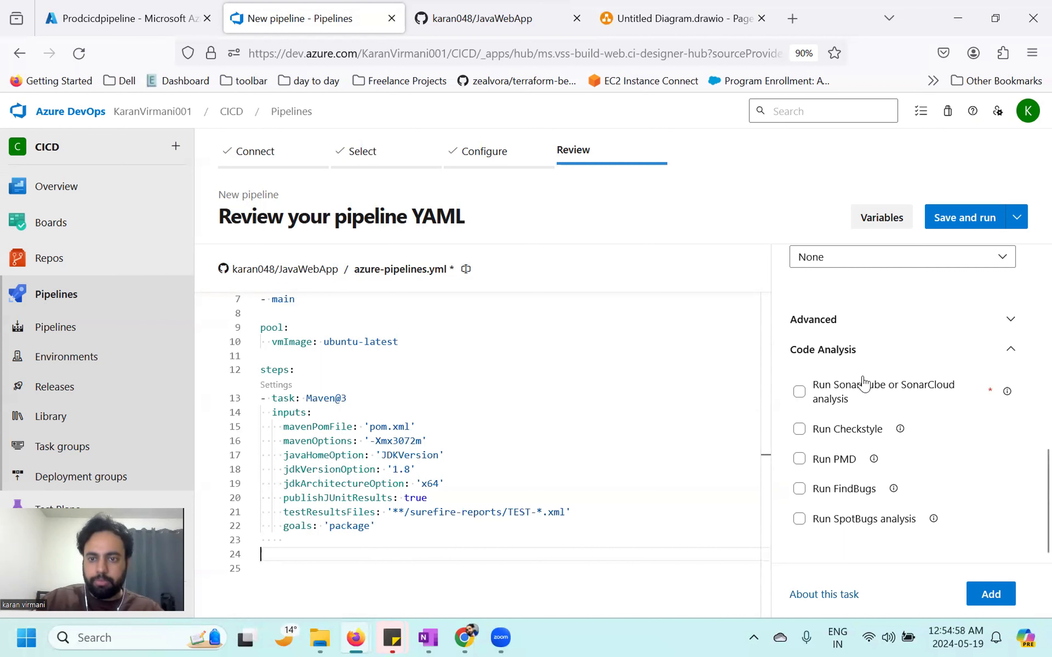
Step: Leave the Maven task settings, search the pipeline tasks for copy, and open the Copy files task
scroll(869, 434, up, 5)
scroll(878, 484, up, 5)
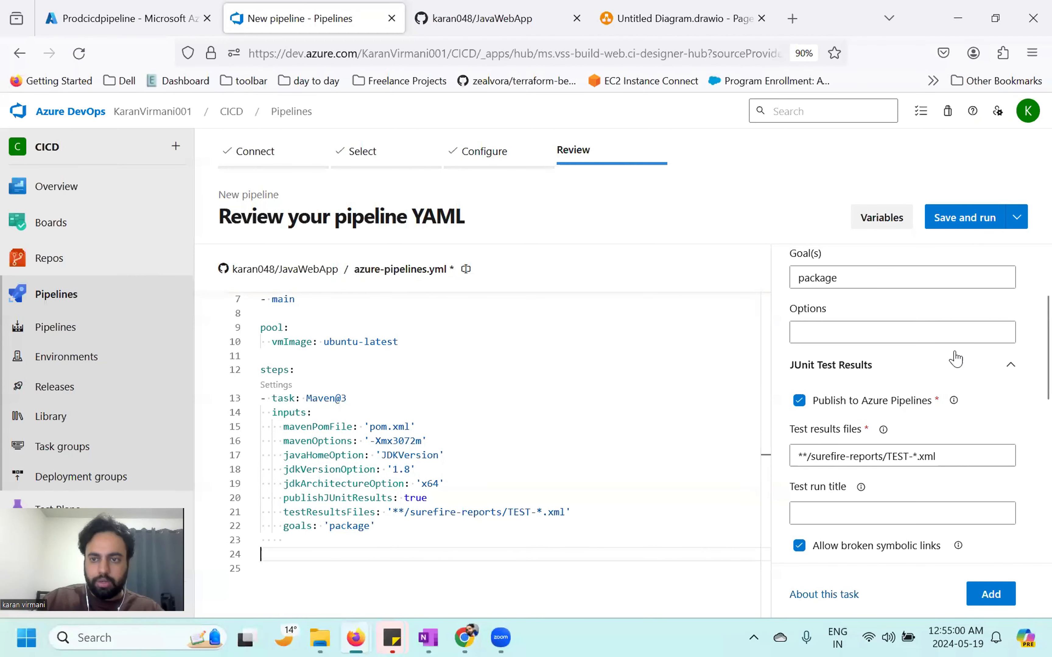
scroll(963, 358, down, 1)
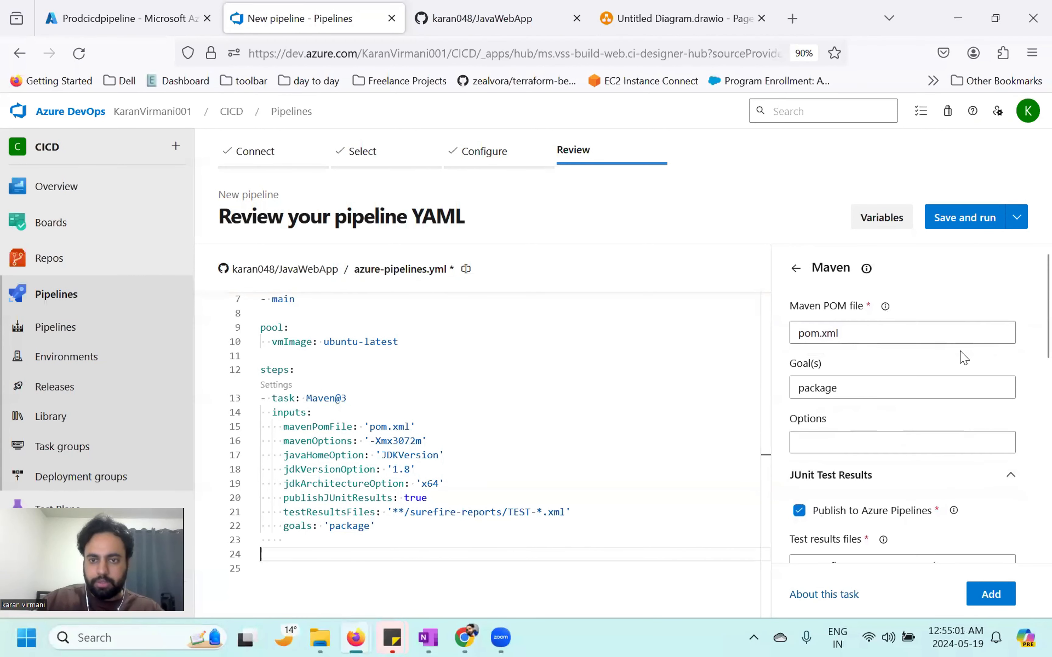
click(796, 269)
click(839, 304)
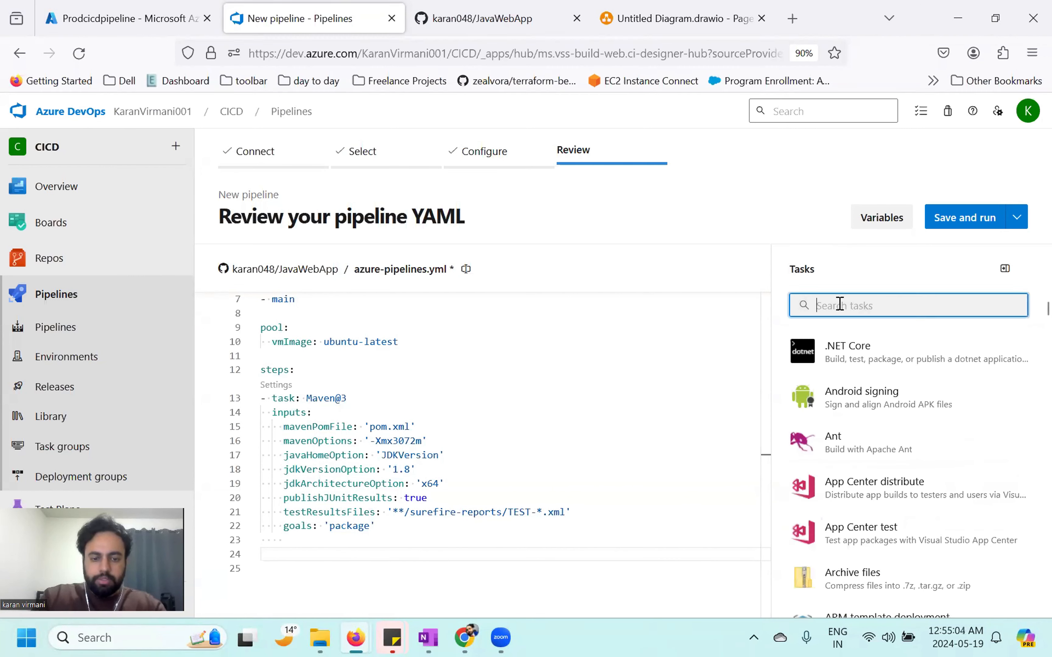
text(copy)
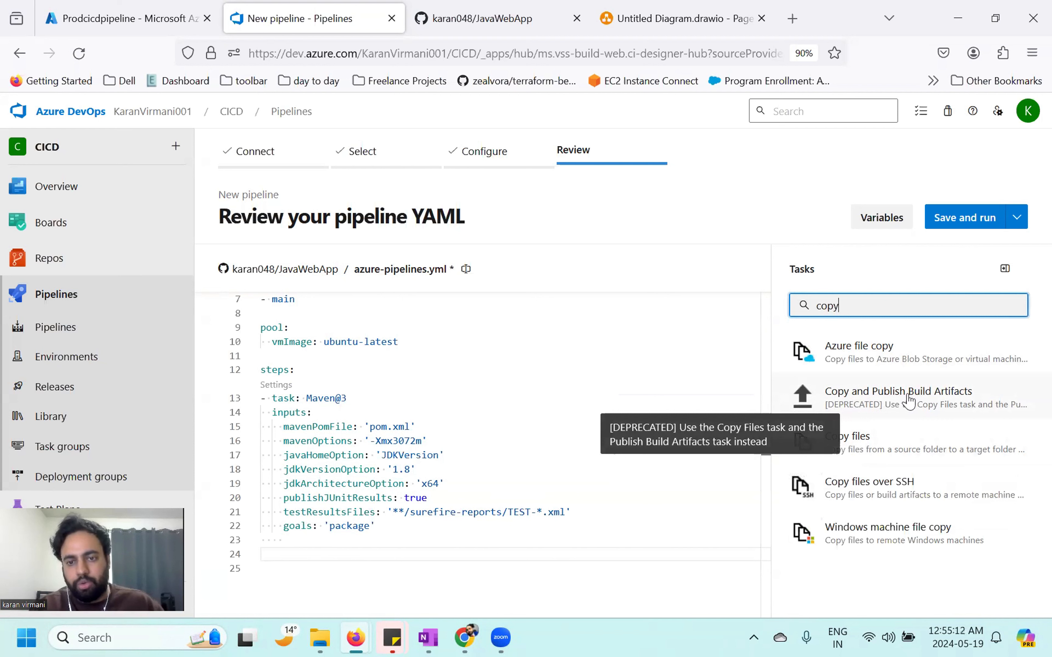
click(863, 448)
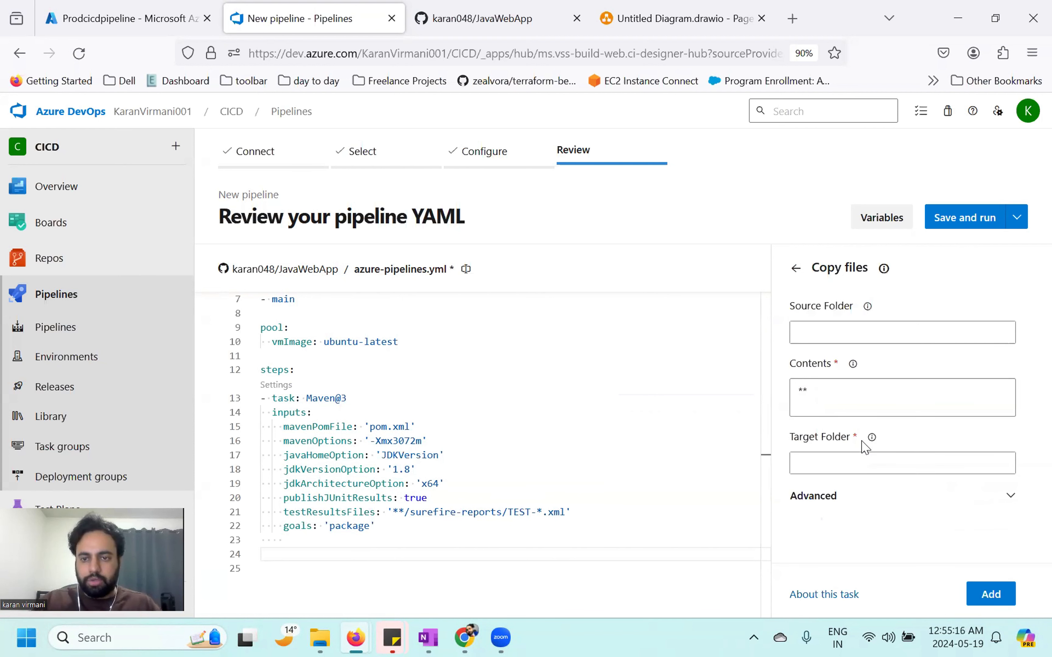
Step: Read the help for the Copy files task's Source Folder and Target Folder, including their example variables
click(838, 332)
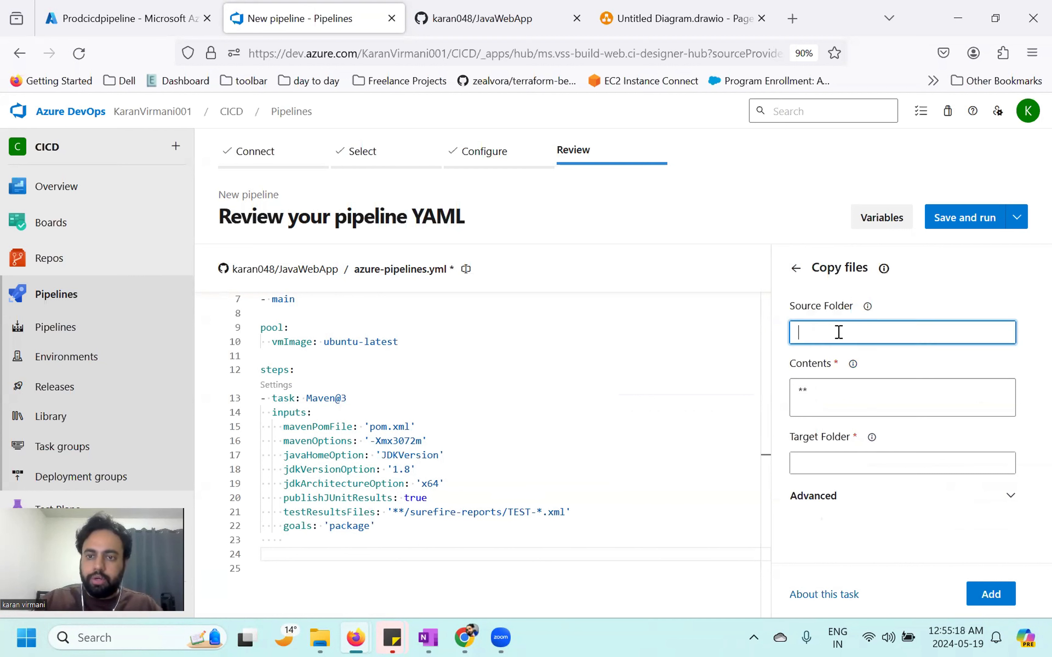
click(867, 308)
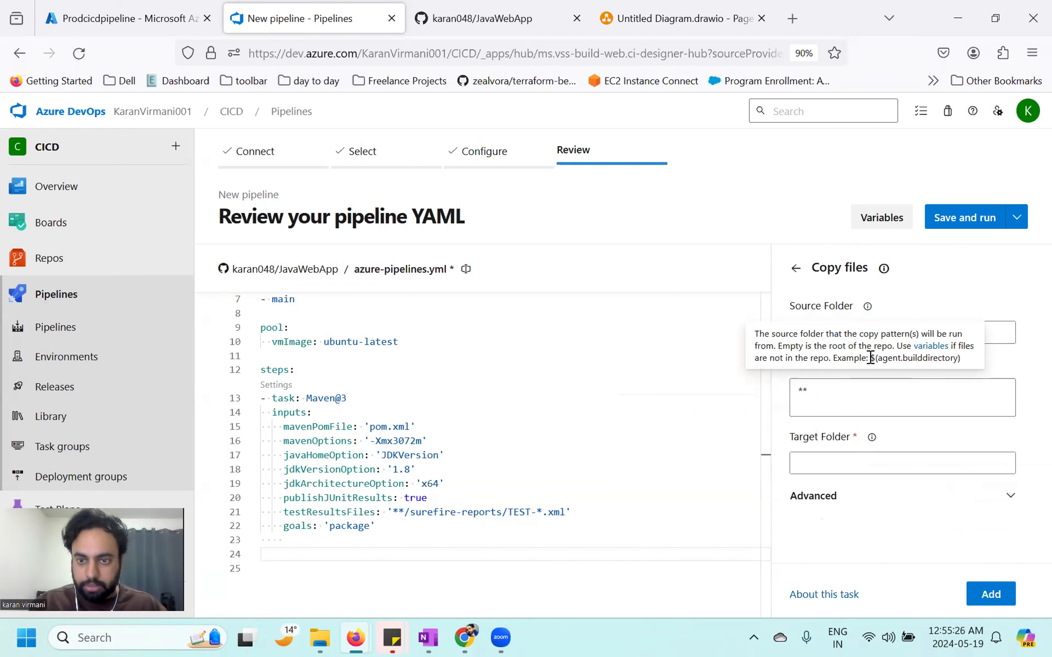
drag(870, 358, 970, 362)
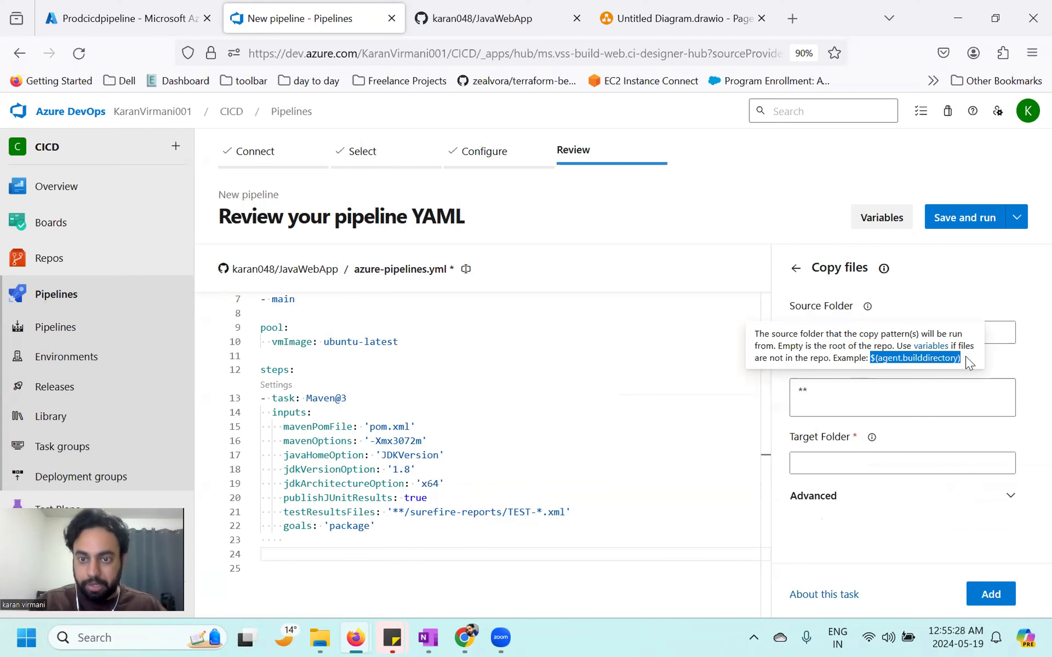
drag(387, 527, 267, 397)
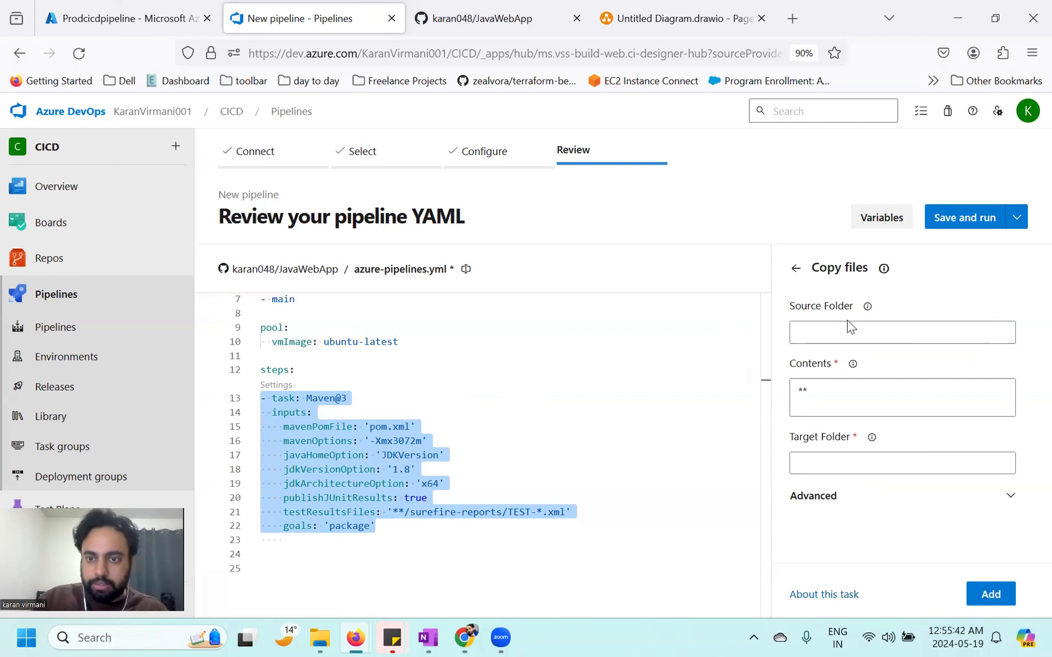
click(866, 308)
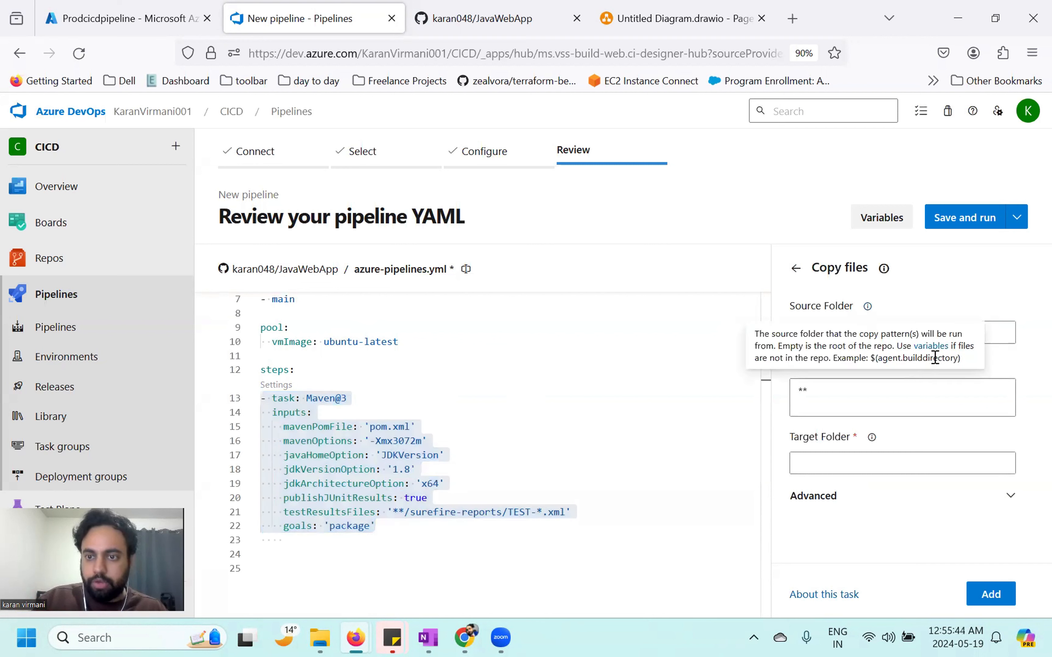
double_click(934, 358)
click(912, 376)
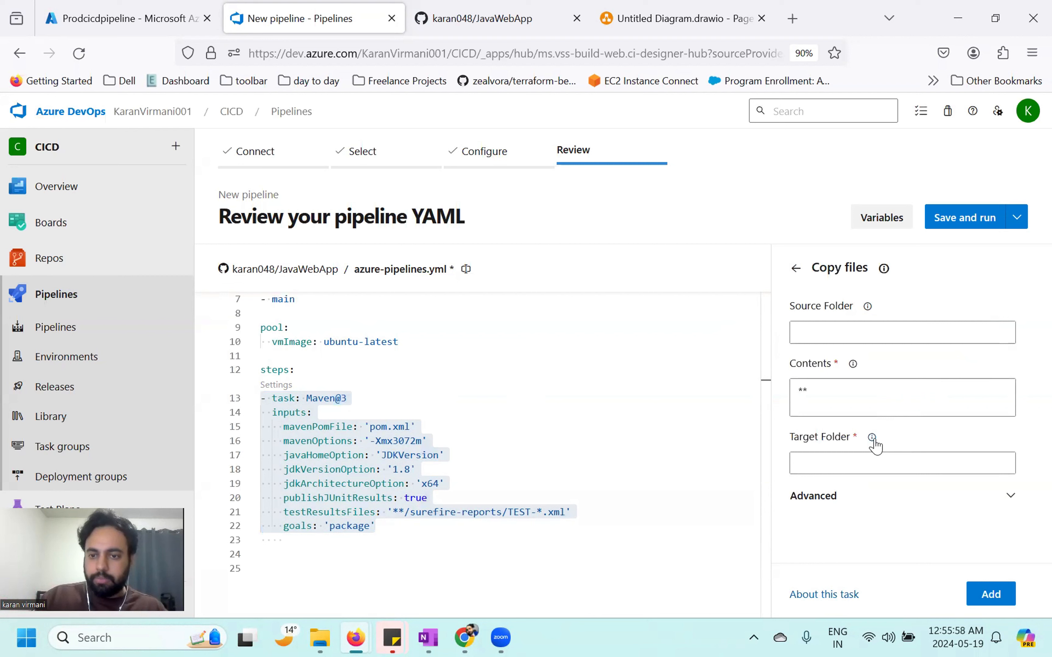
mouse_move(872, 439)
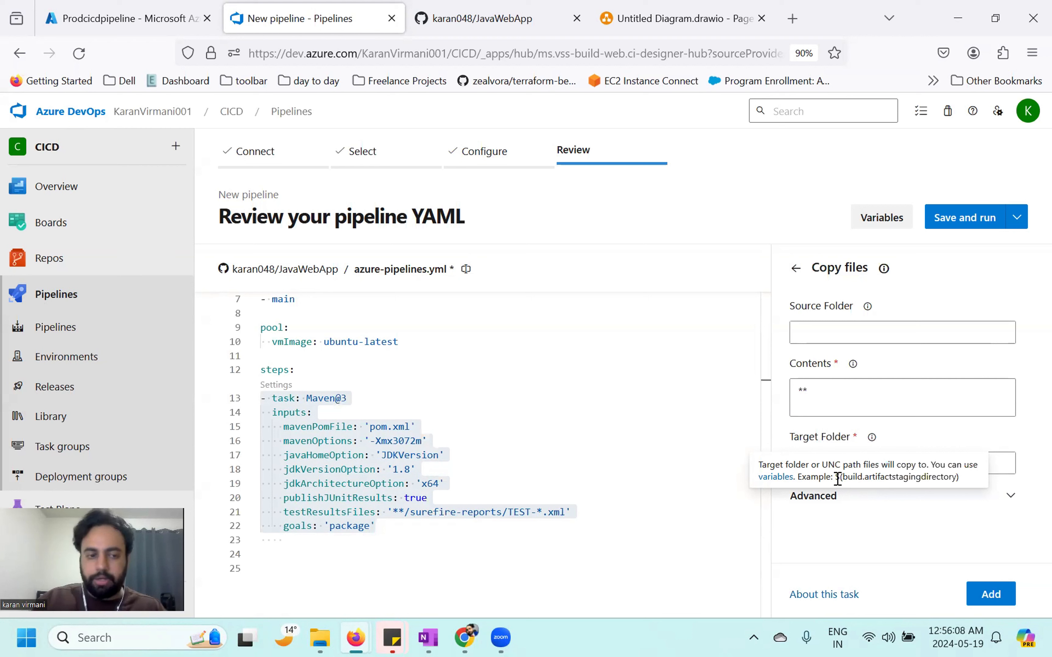
Step: Leave the source folder empty, set the contents pattern to **/*.war and the target folder to $(build.artifactstagingdirectory)
click(838, 335)
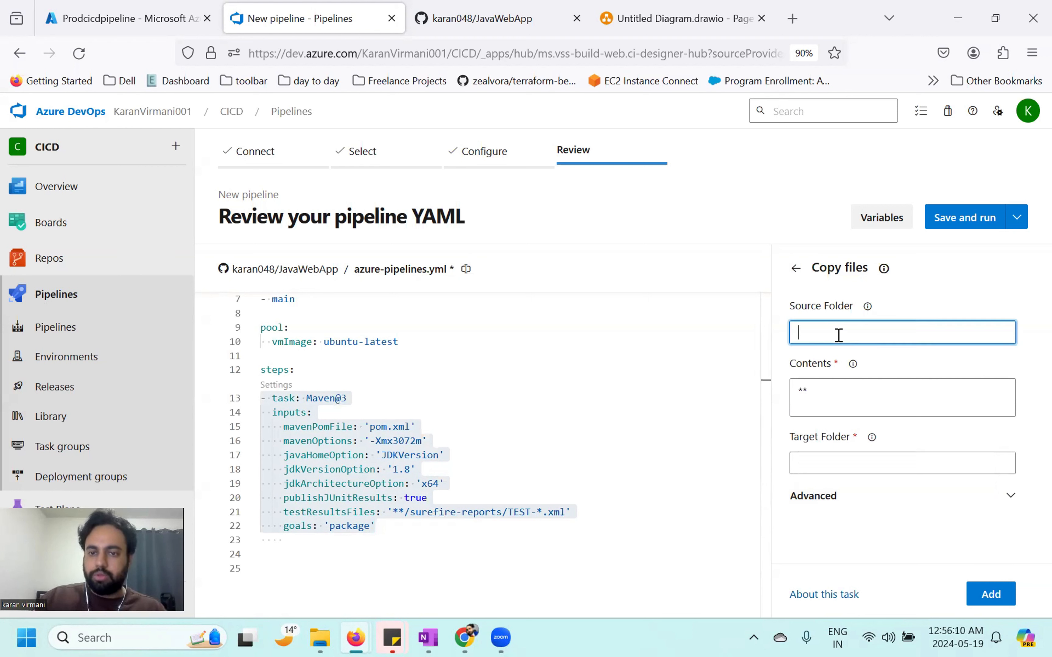
click(823, 388)
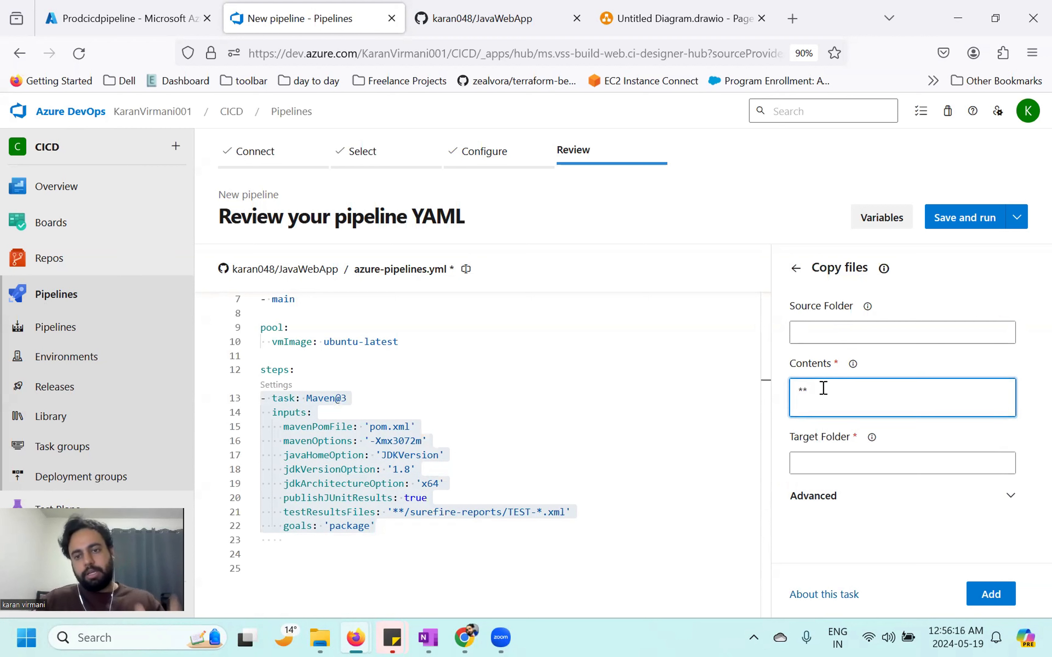
text(/*.war)
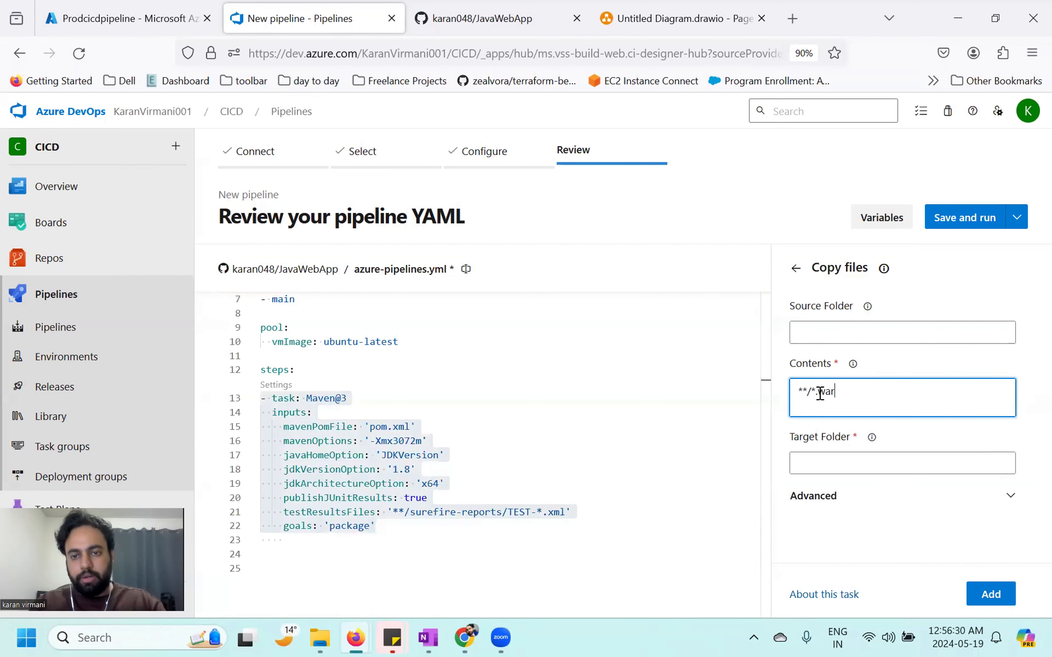
click(838, 458)
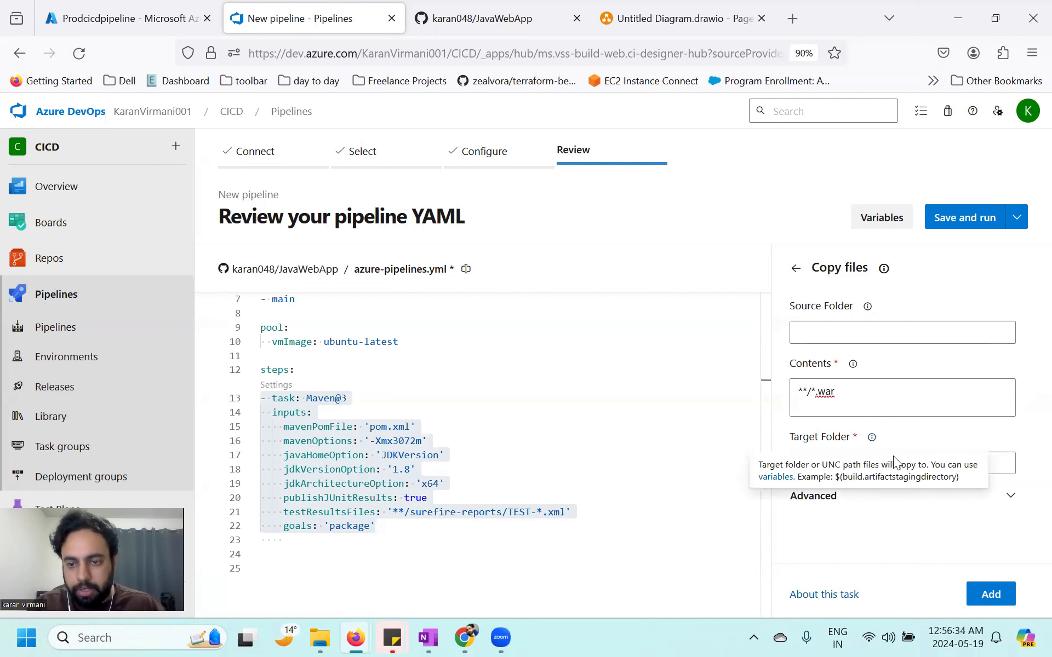
drag(836, 480, 959, 476)
key(ctrl+c)
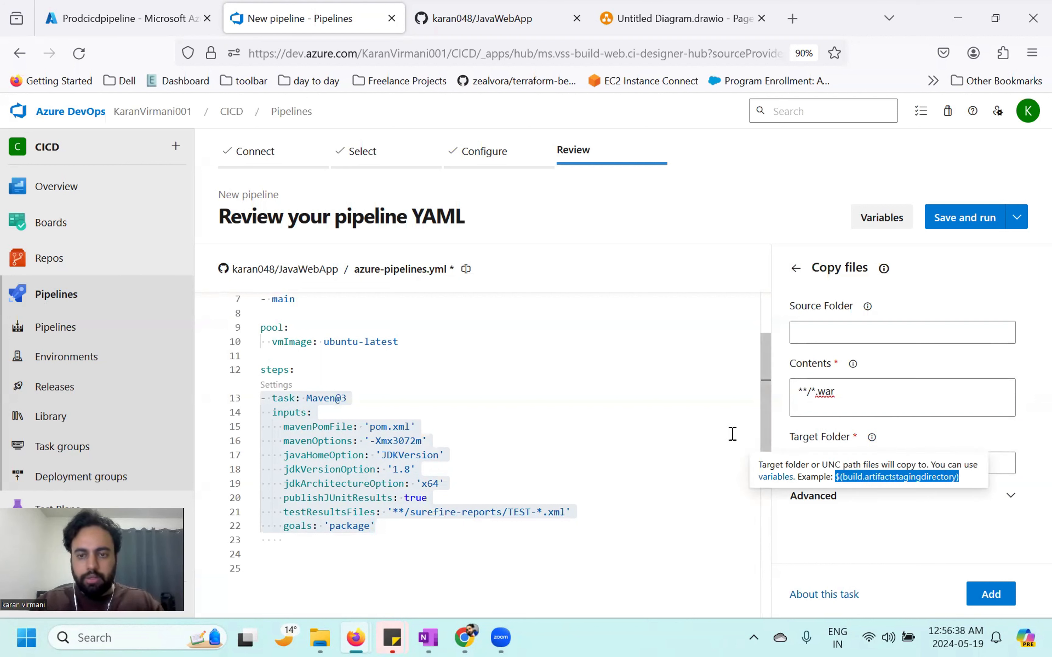
click(732, 431)
click(817, 464)
key(ctrl+v)
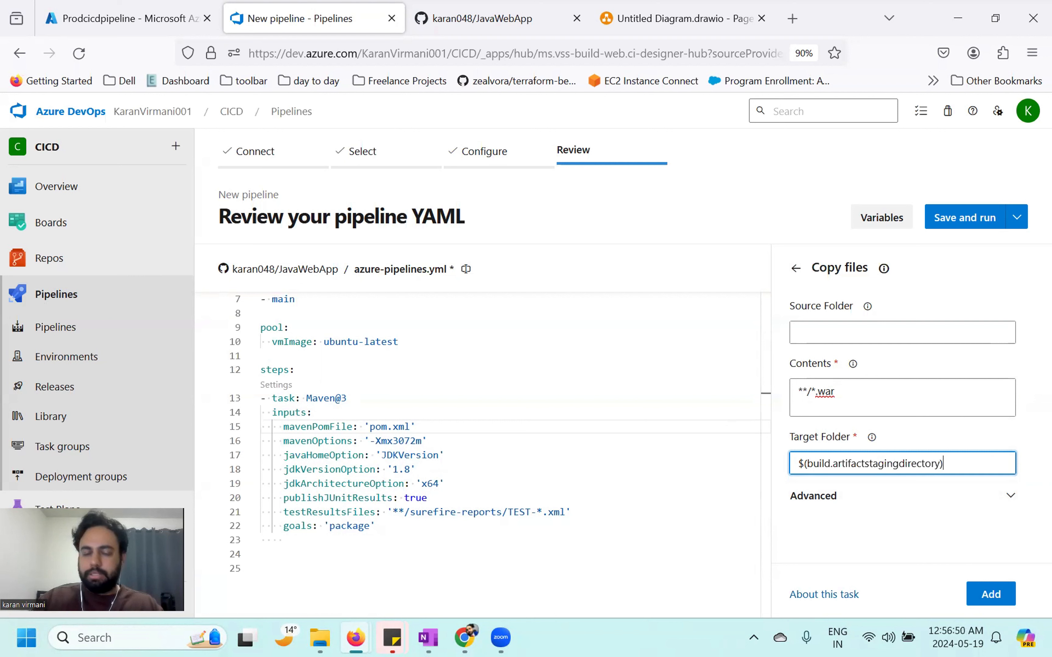
Step: Try to insert the Copy files task on a new indented line below the Maven task in the YAML
scroll(707, 458, down, 2)
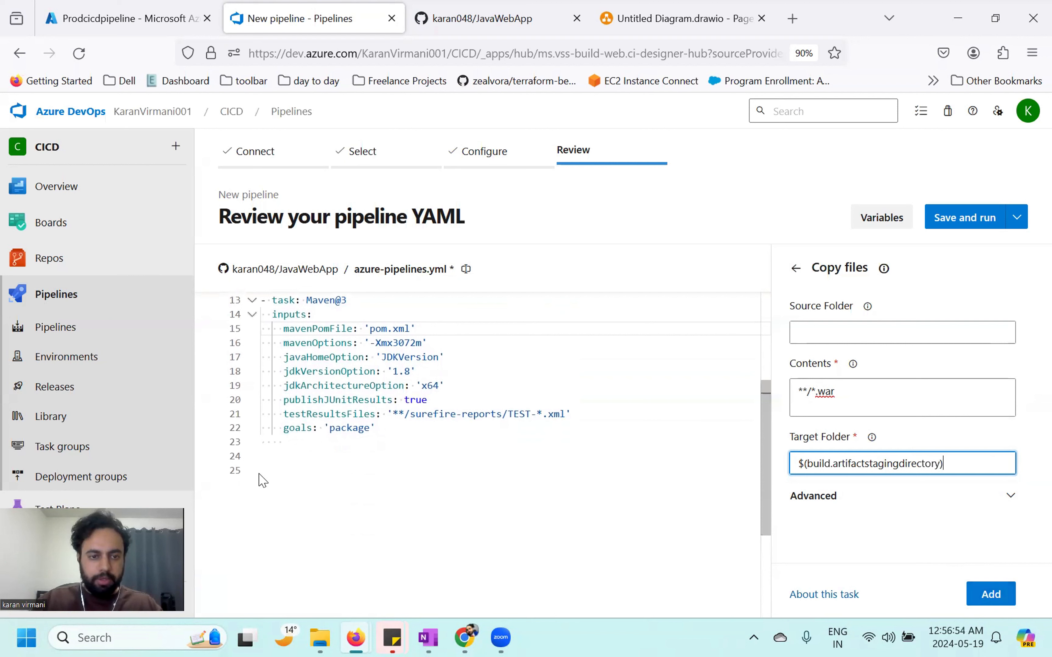
click(265, 447)
key(Return)
key(ctrl+space)
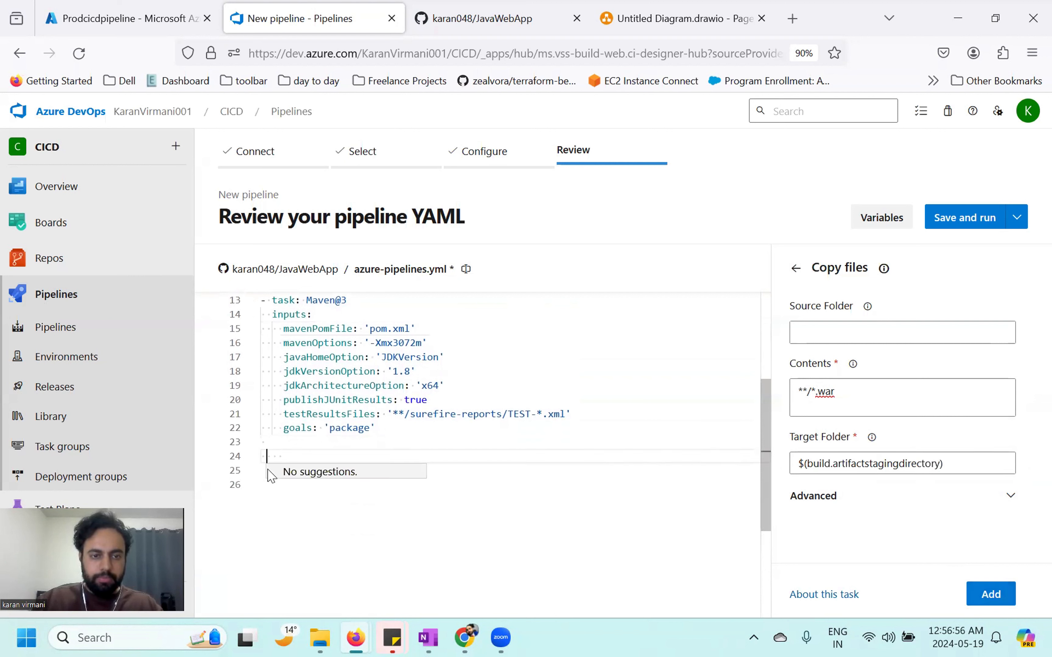
click(991, 593)
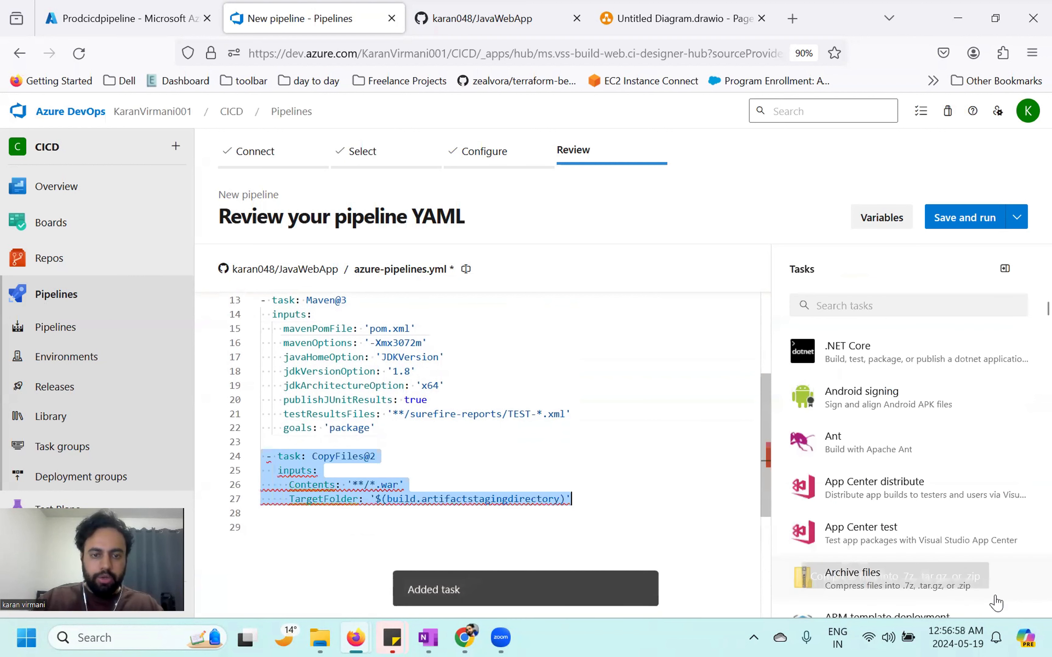
Step: Undo the insertion of the CopyFiles task and the extra line below the Maven task
click(585, 496)
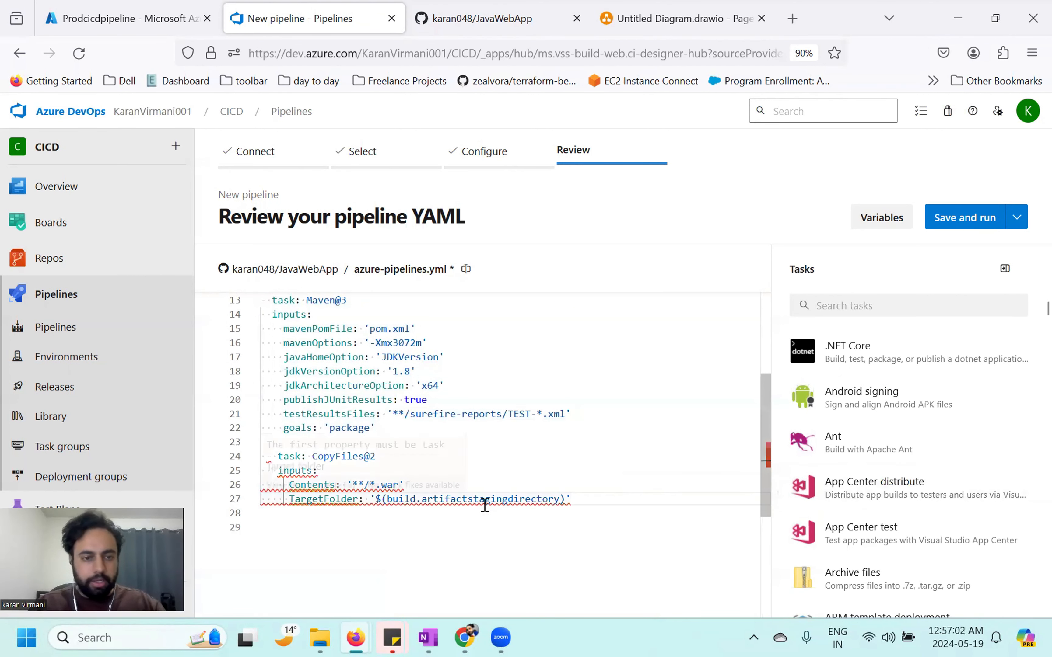
click(405, 518)
key(ctrl+z)
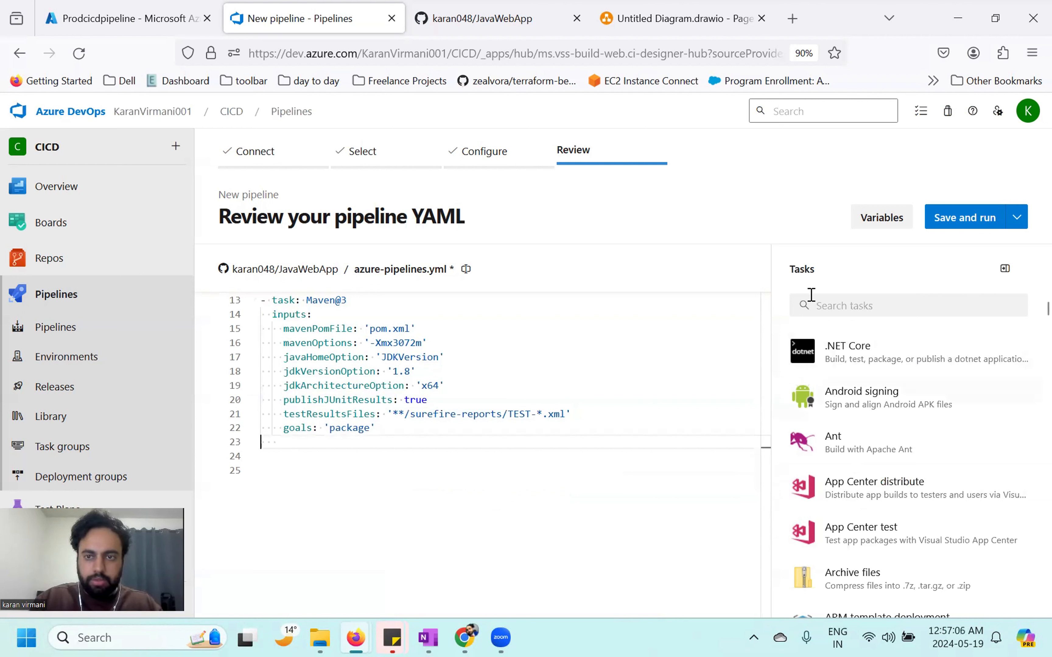
Step: Search the tasks for copy again, open Copy files, and set its contents pattern to **/*.war
scroll(628, 376, up, 1)
click(879, 306)
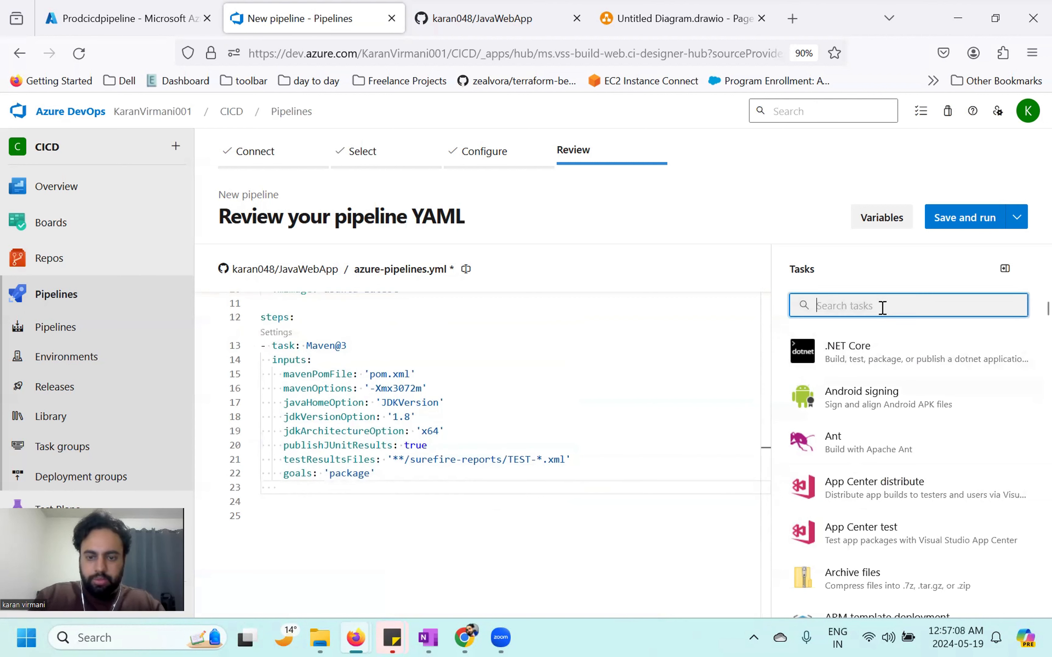
text(copy)
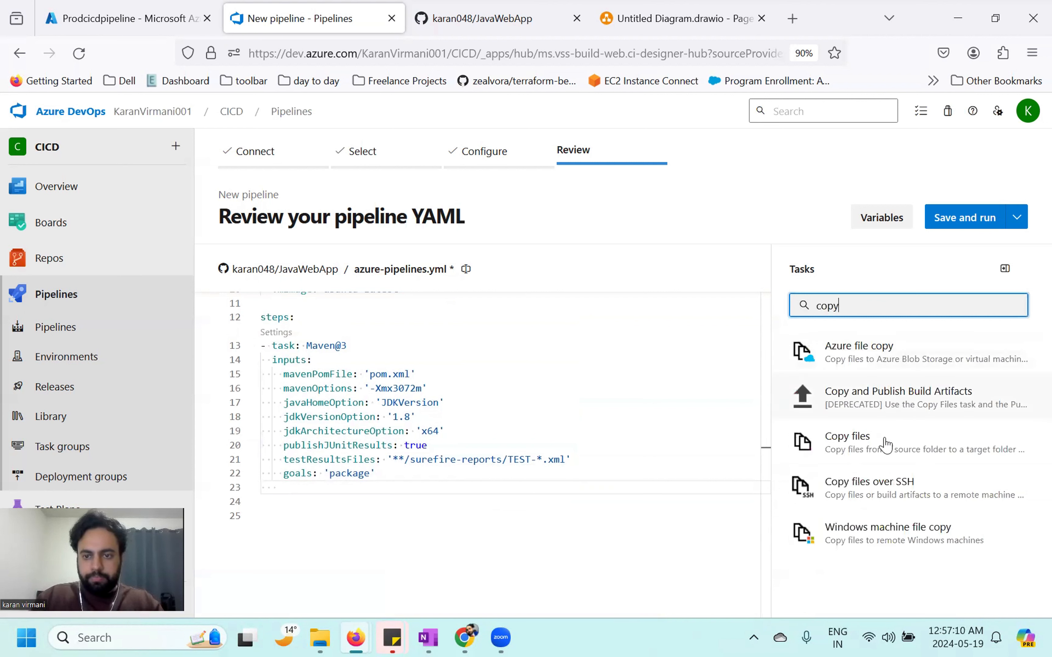
click(884, 445)
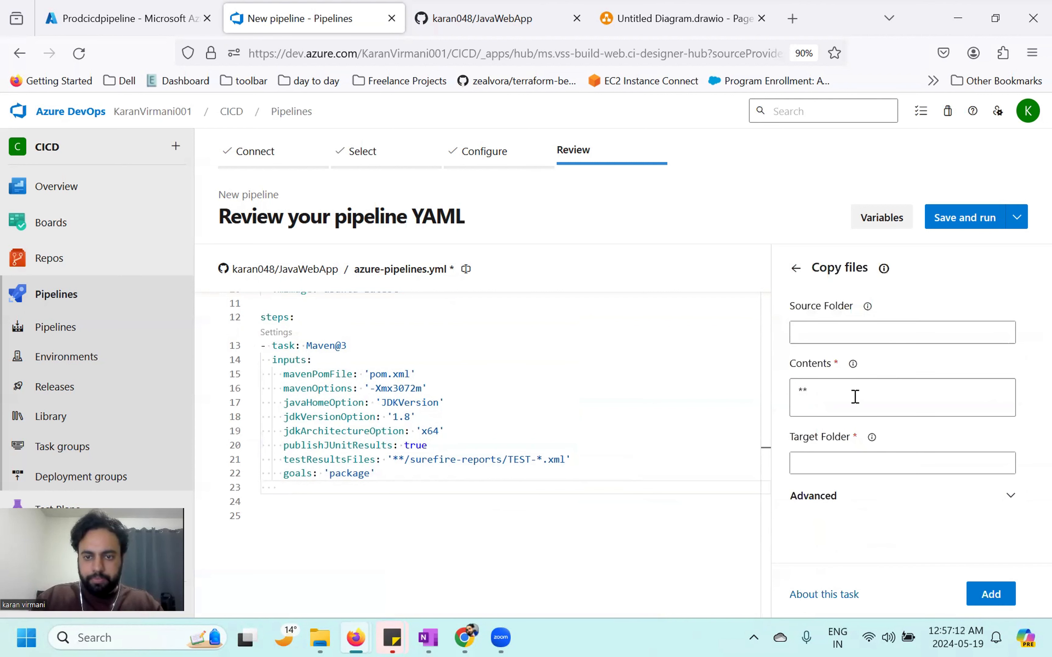
click(855, 397)
text(/*.war)
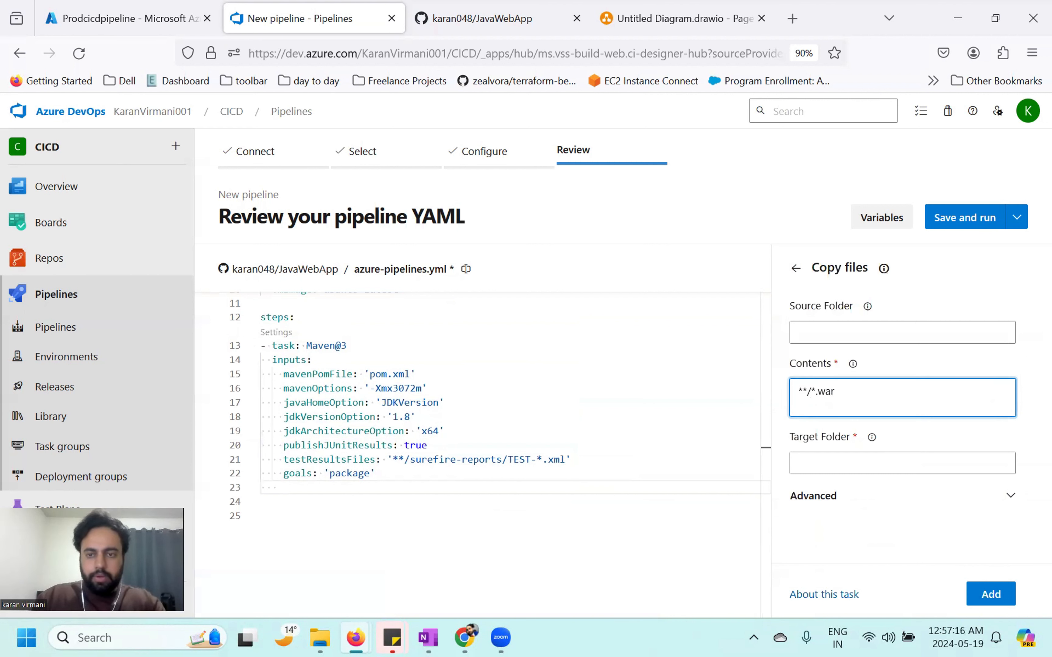
Step: Set the target folder to the help example $(build.artifactstagingdirectory) and add the Copy files task below the Maven task in the YAML
click(872, 437)
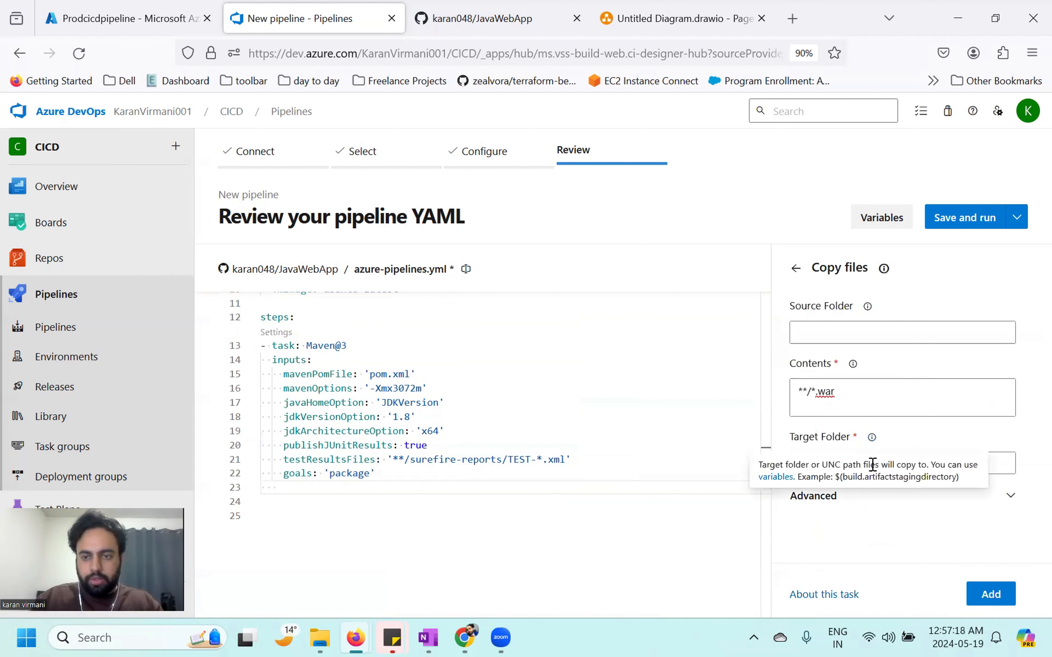
drag(834, 480, 964, 484)
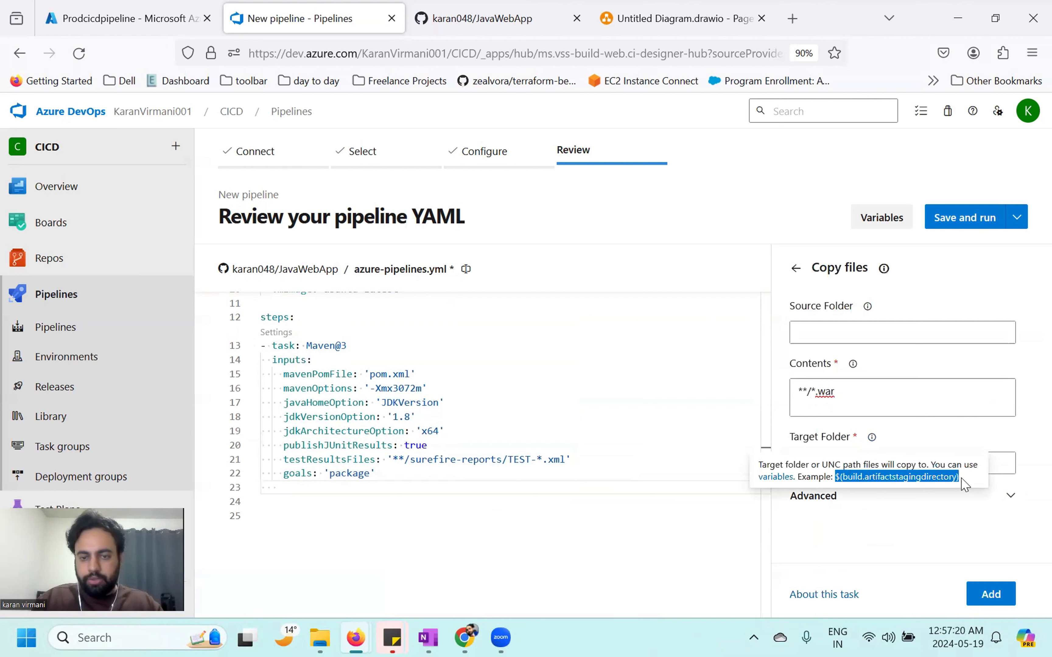
key(ctrl+c)
click(920, 545)
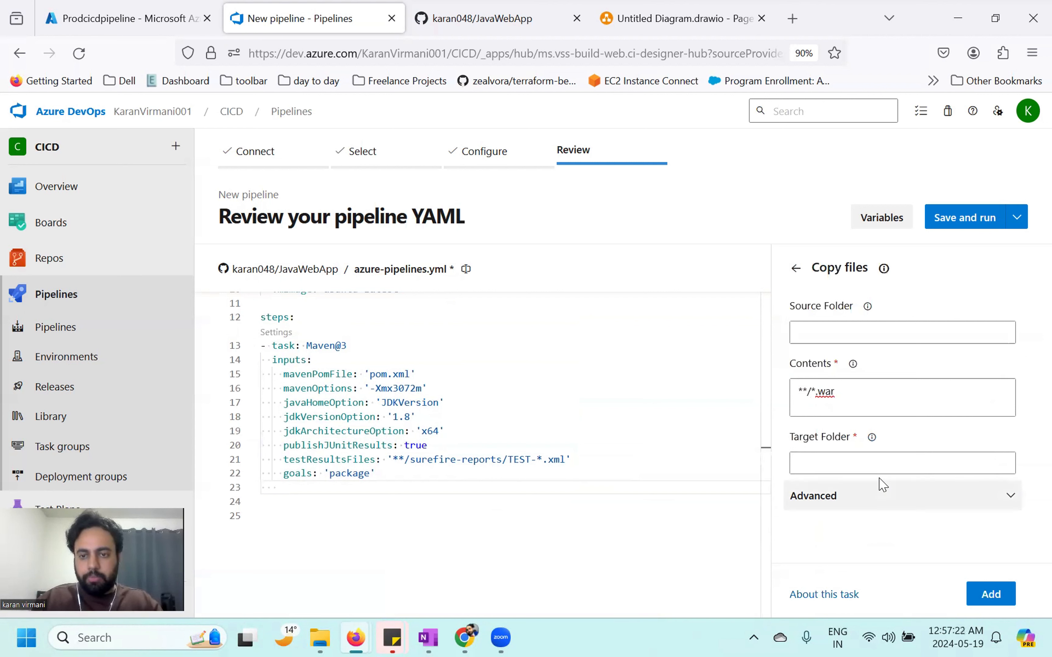
click(880, 465)
key(ctrl+v)
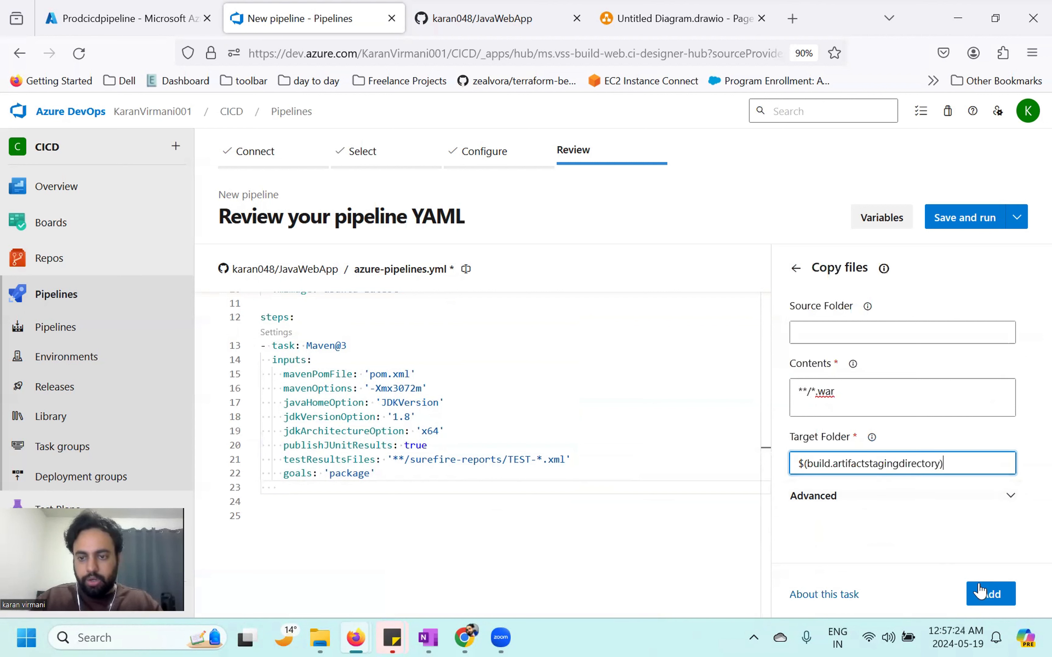
click(983, 594)
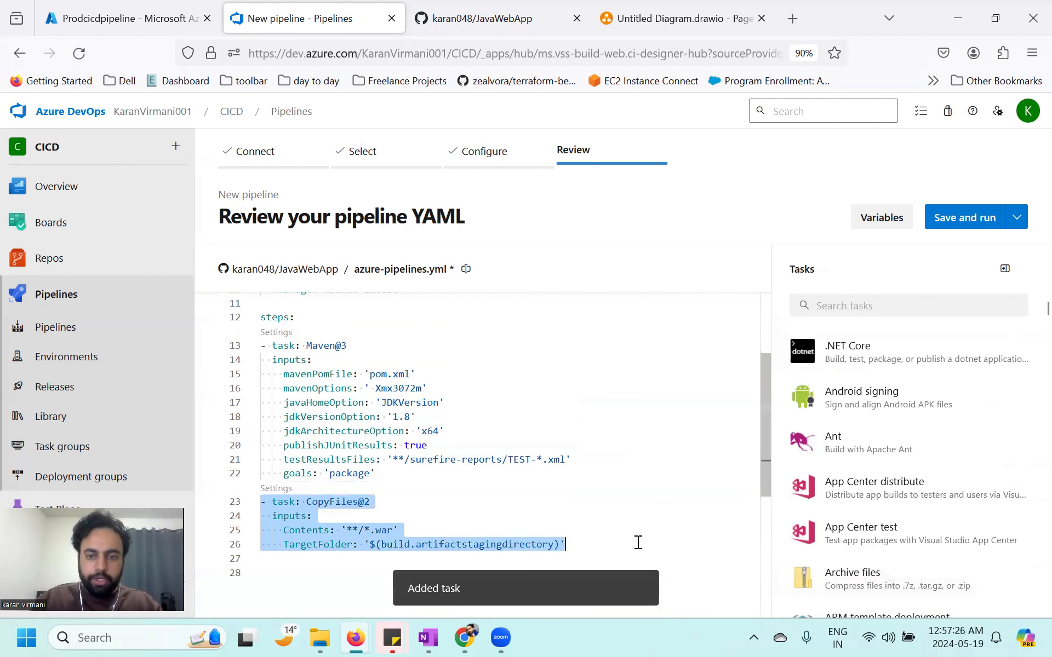
Step: Add a line below the Copy files task, then search the tasks for "publis" and open Publish build artifacts
click(638, 542)
key(Return)
key(BackSpace)
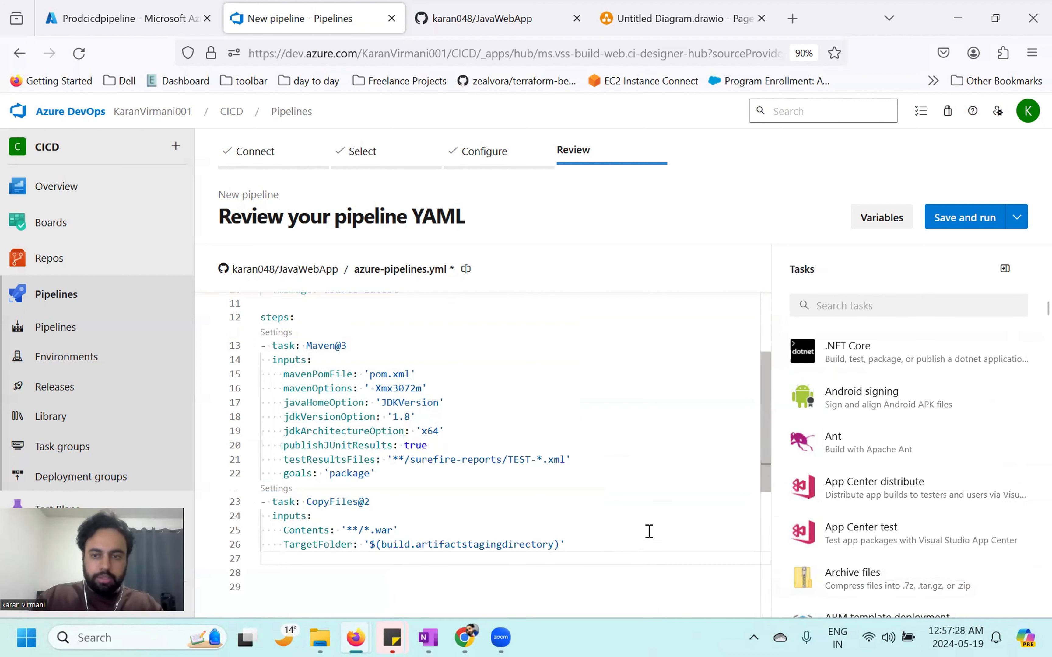
click(877, 306)
text(pu)
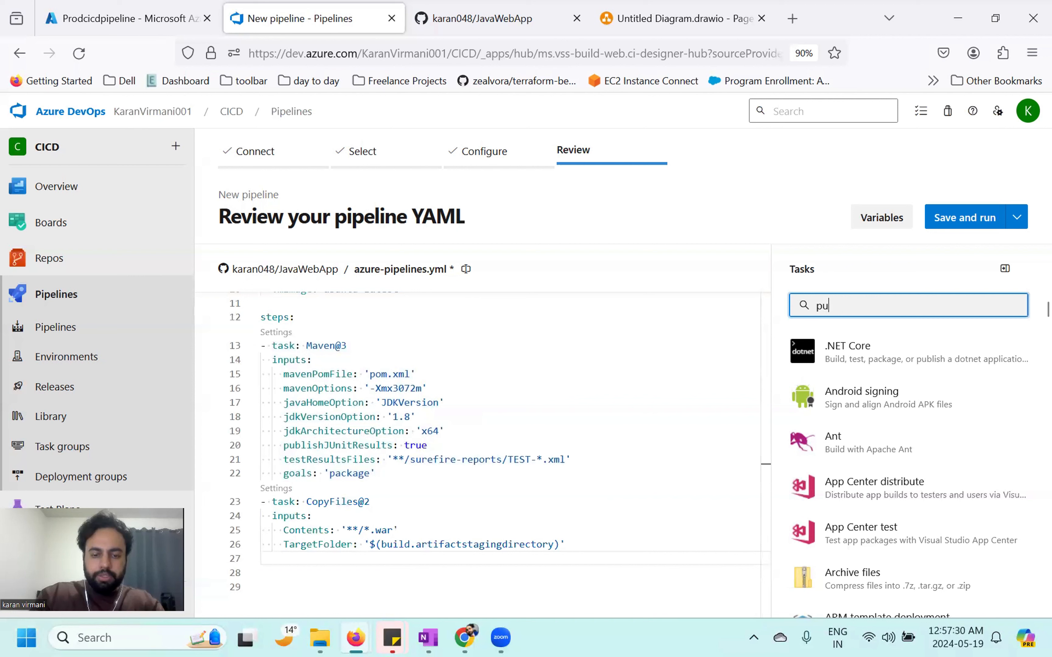
text(nli)
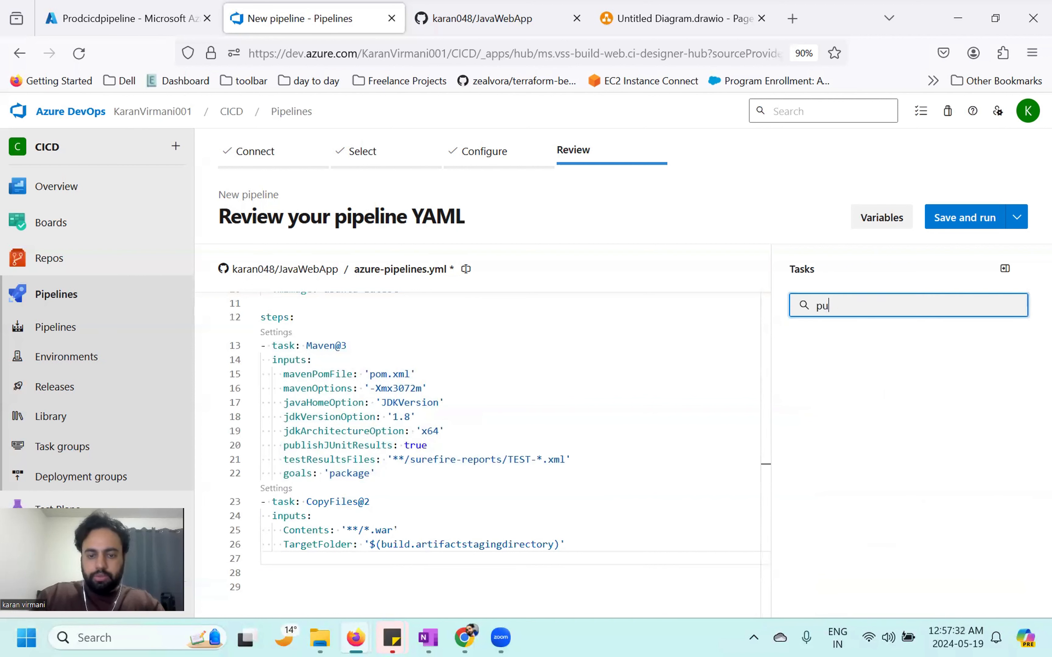
text(n)
text(is)
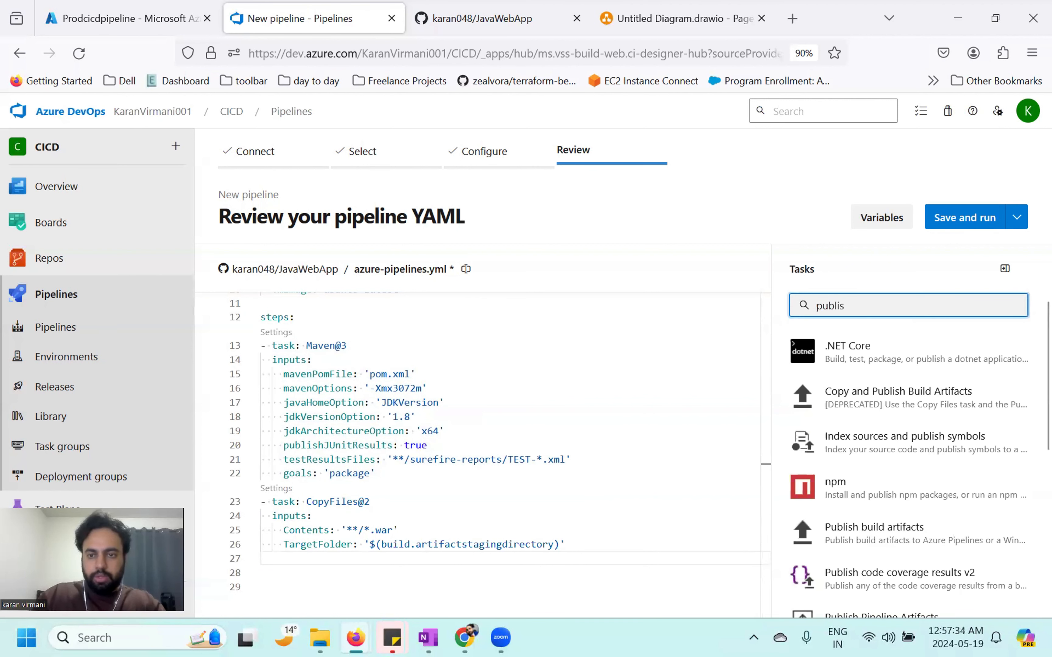
click(874, 530)
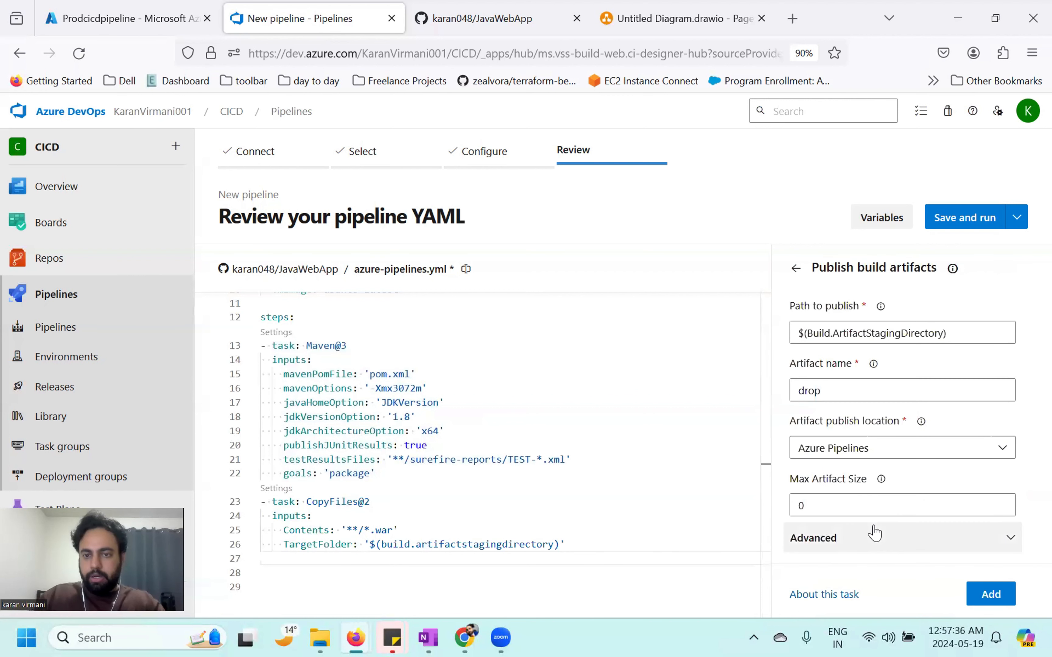
Step: Name the artifact warfile and add the Publish build artifacts task on the empty line 28 below the Copy files task
double_click(859, 390)
text(wa)
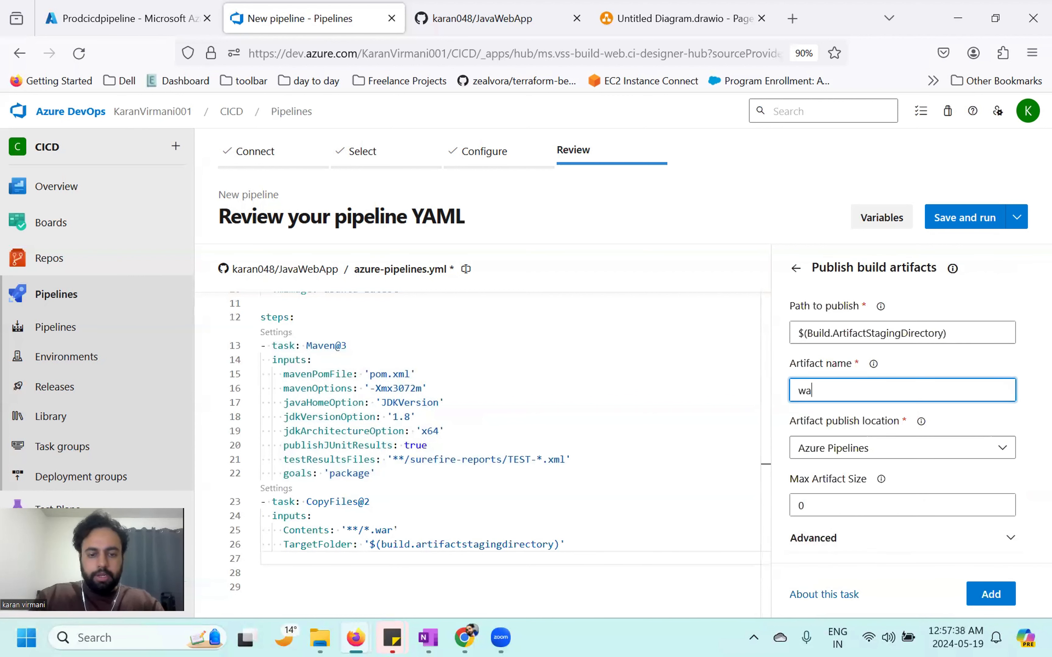
text(rfile)
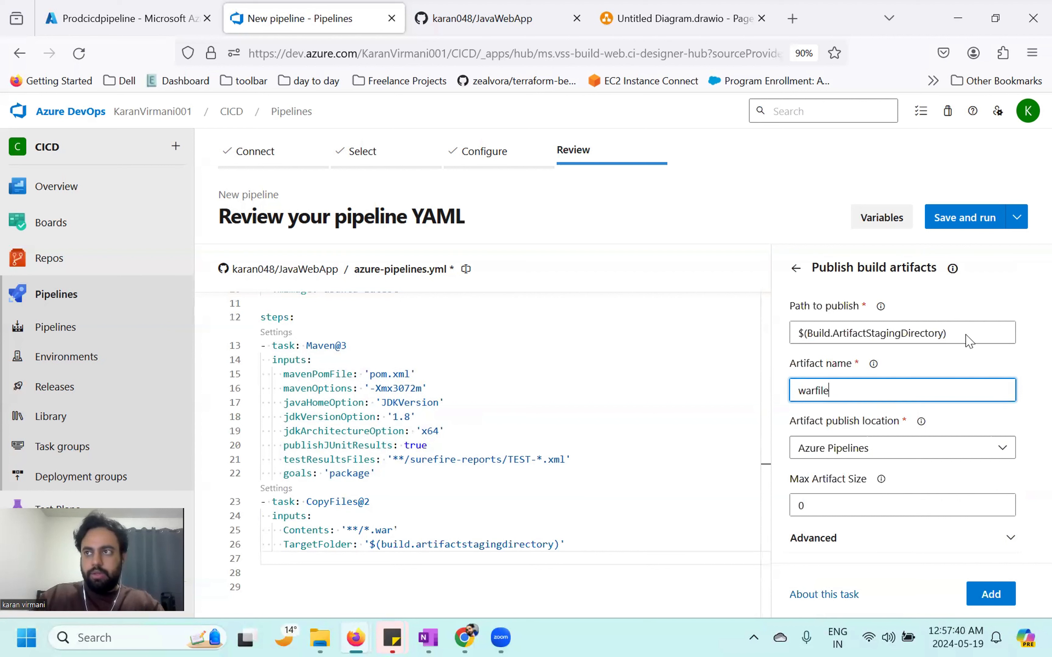
key(alt+Tab)
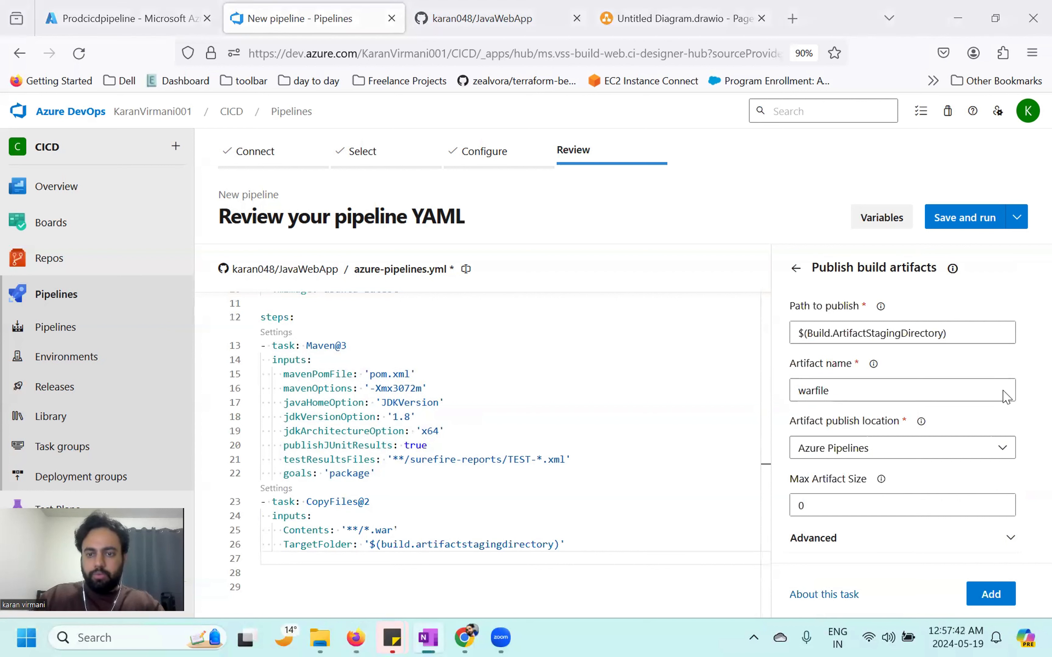
scroll(658, 427, down, 3)
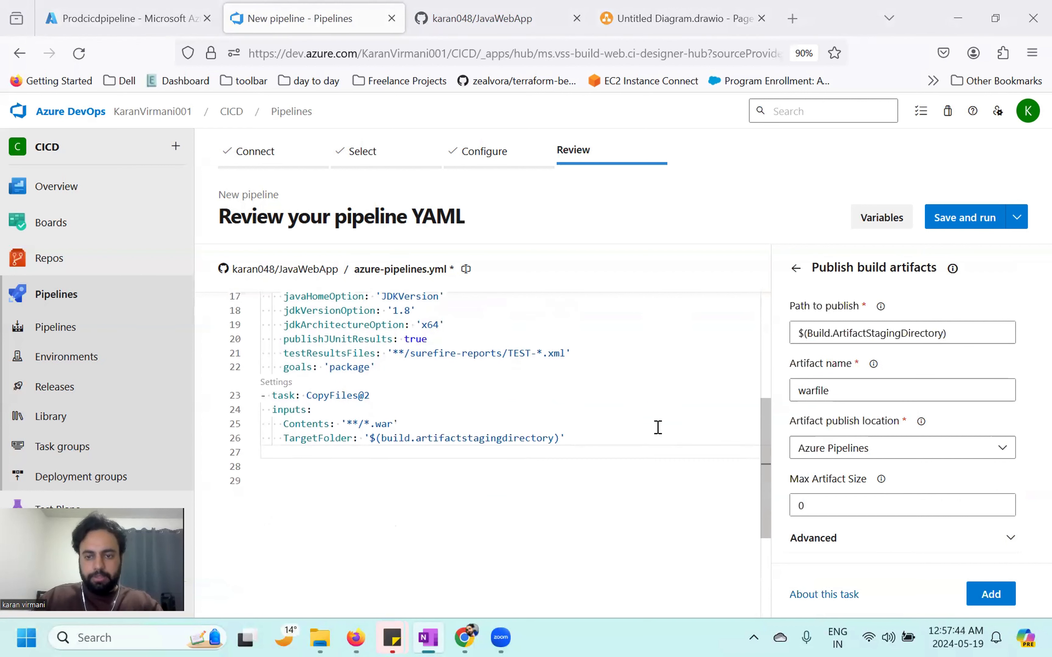
key(alt+Tab)
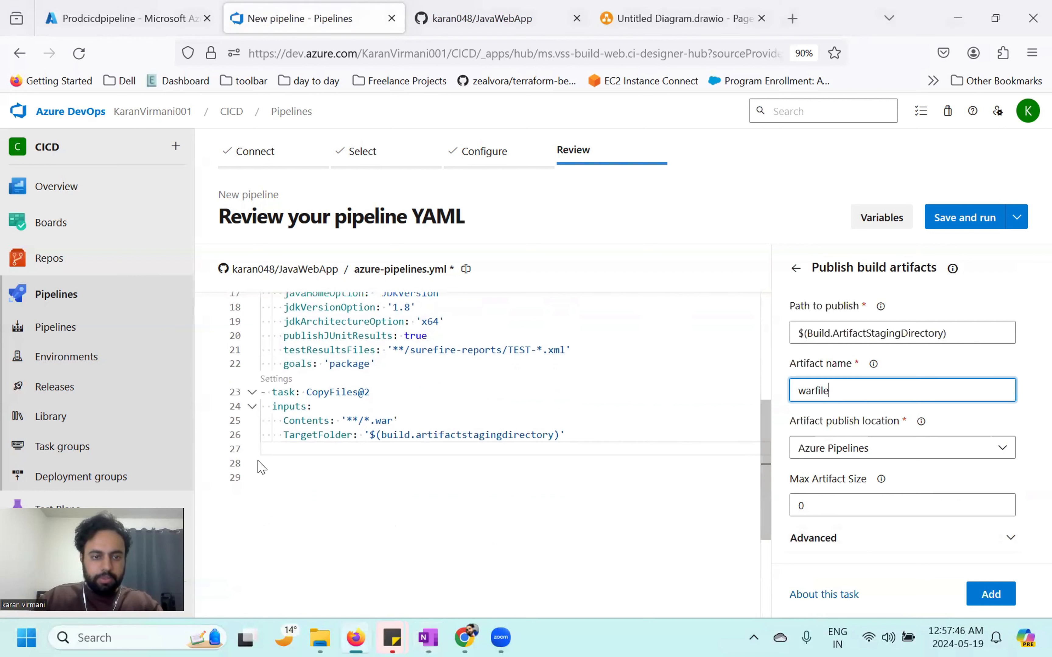
click(264, 461)
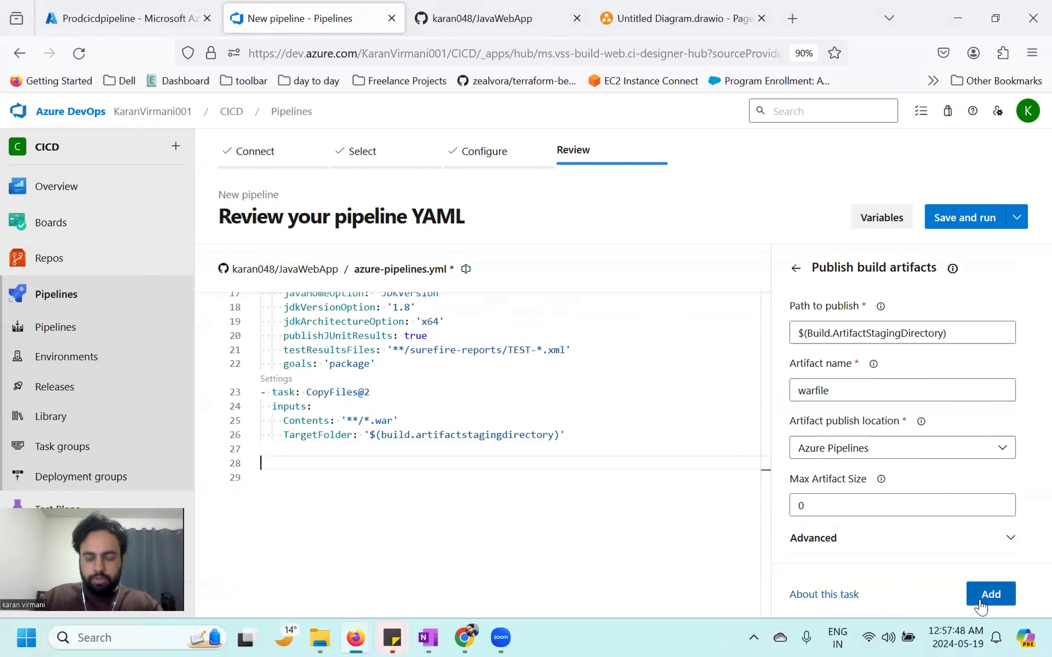
click(990, 594)
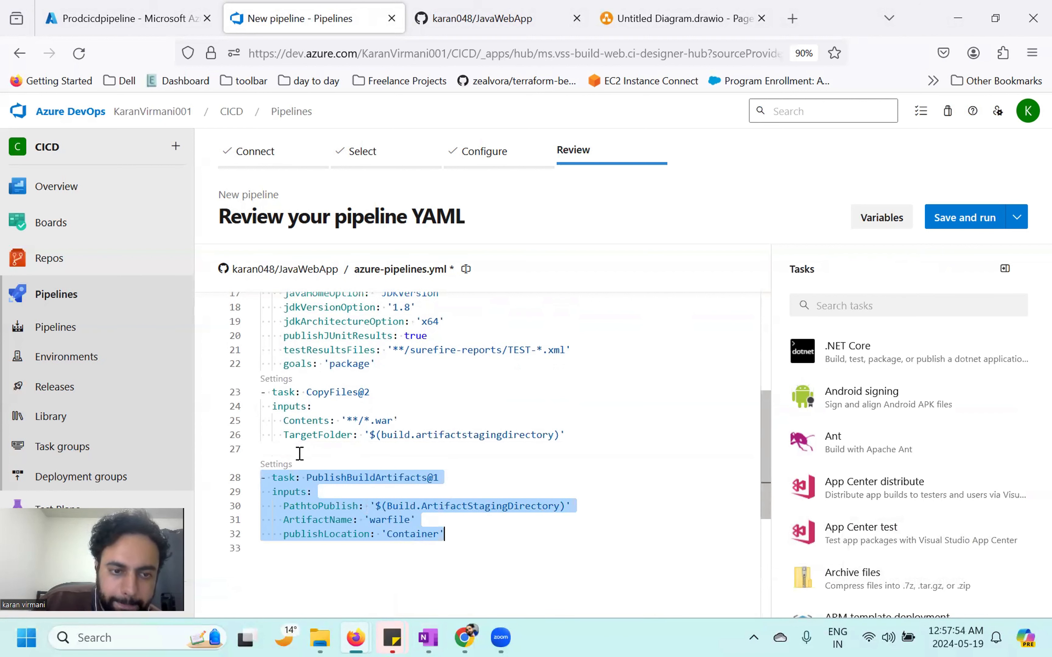
Step: Review the PublishBuildArtifacts task's publish path and other inputs, along with the rest of the pipeline YAML
click(346, 496)
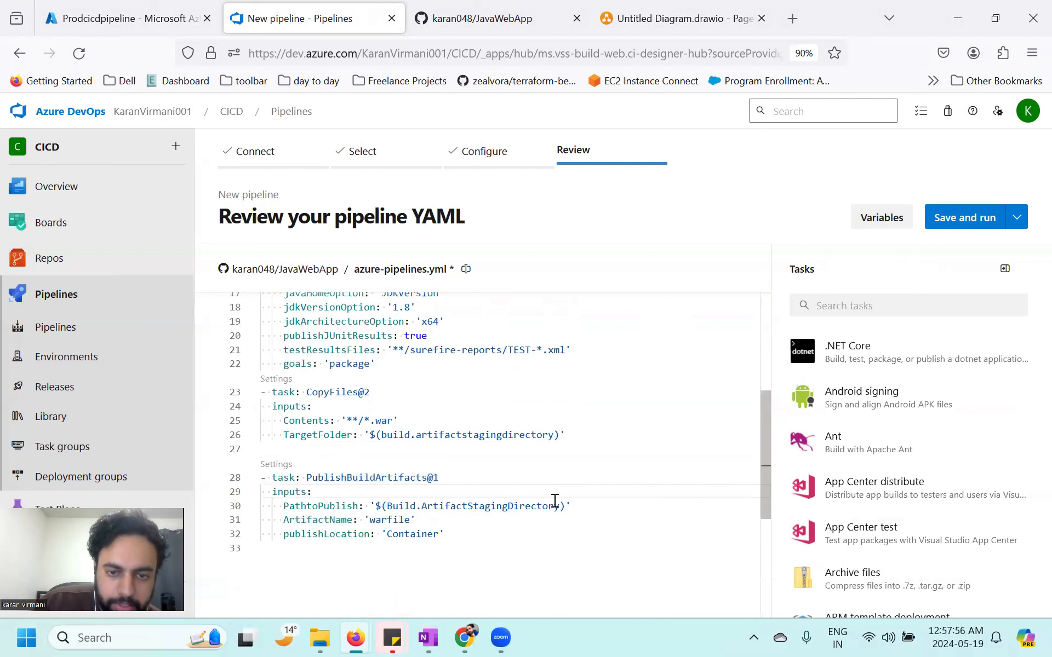
drag(571, 505, 365, 506)
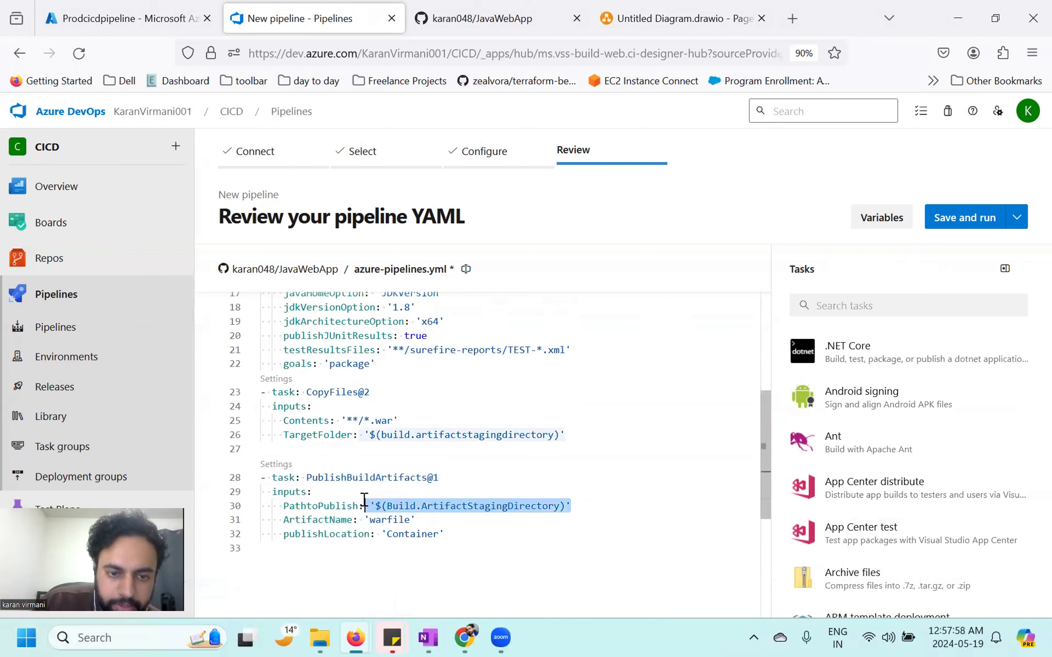
click(467, 541)
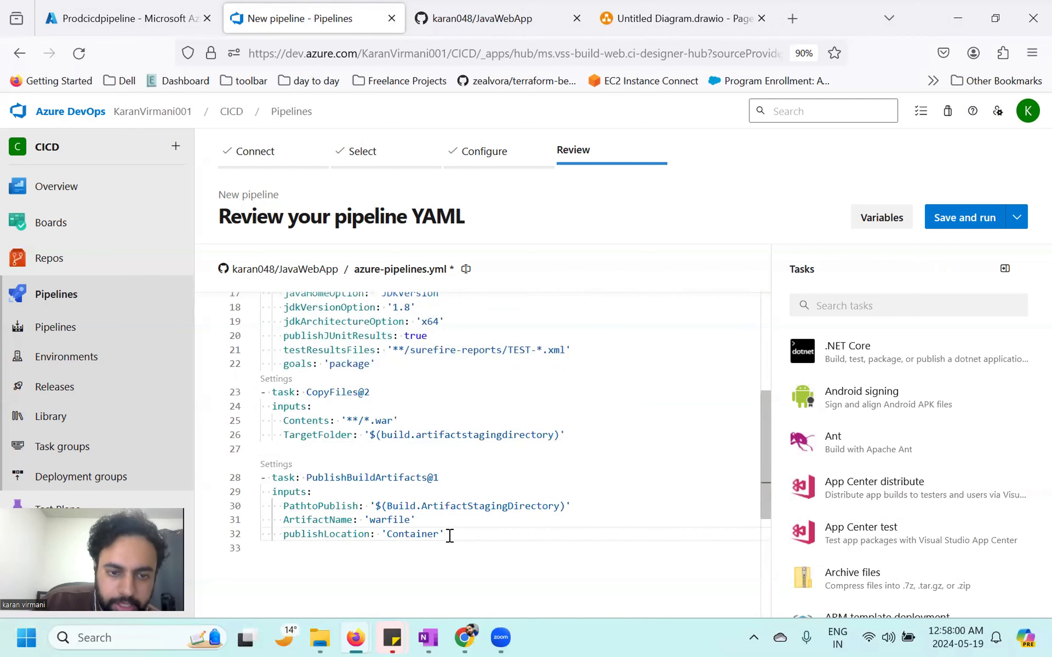
drag(450, 535, 278, 478)
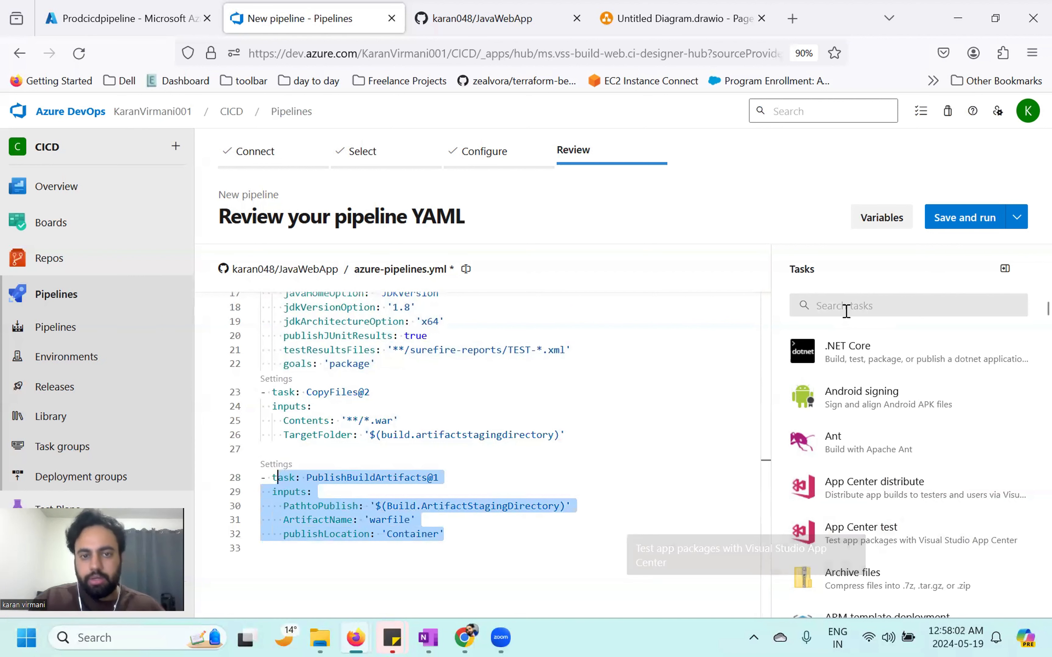
scroll(480, 429, up, 3)
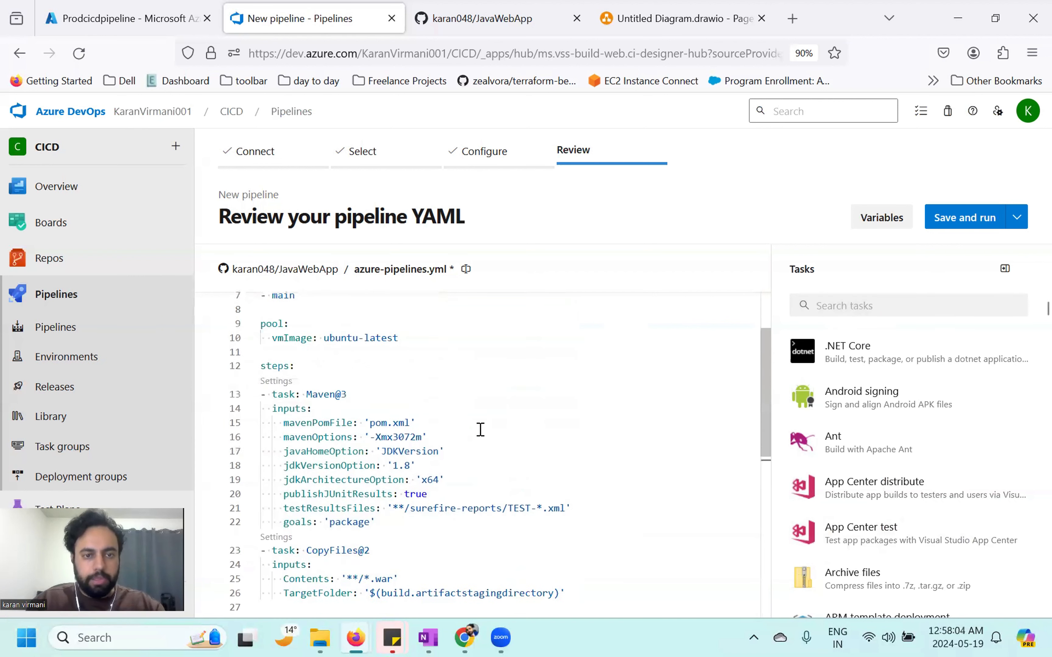
scroll(480, 430, up, 2)
scroll(480, 429, down, 5)
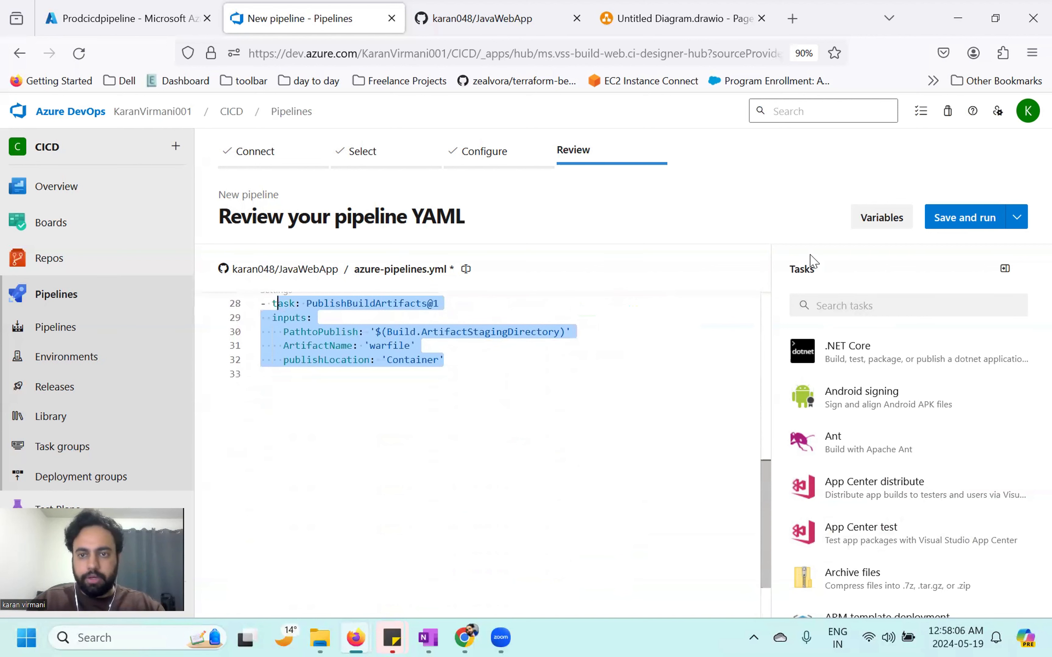
click(935, 217)
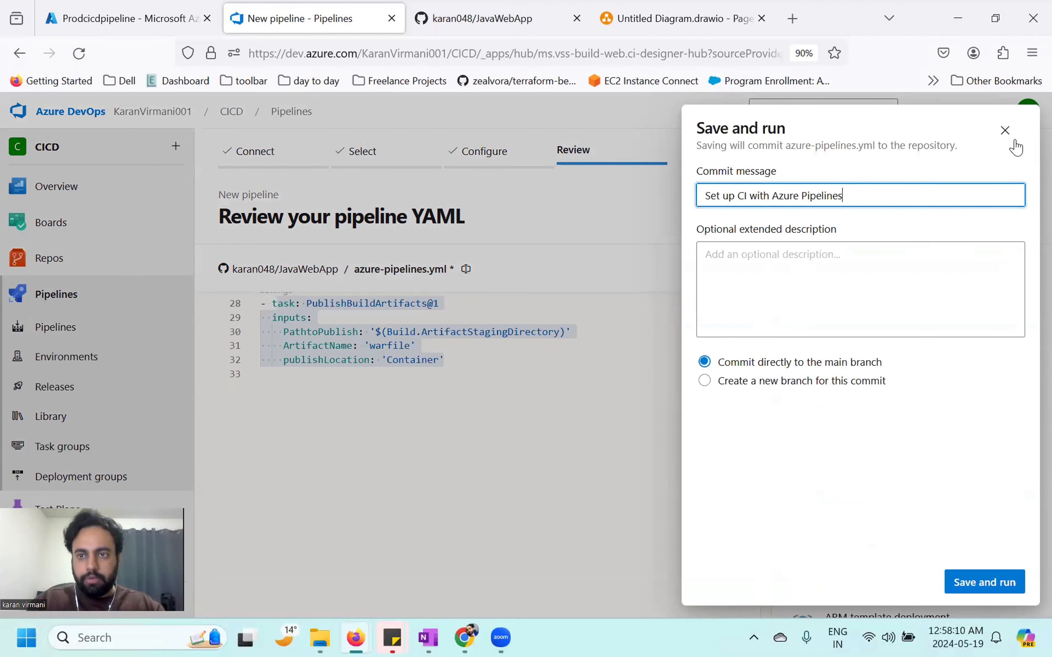
click(1004, 130)
scroll(560, 435, up, 3)
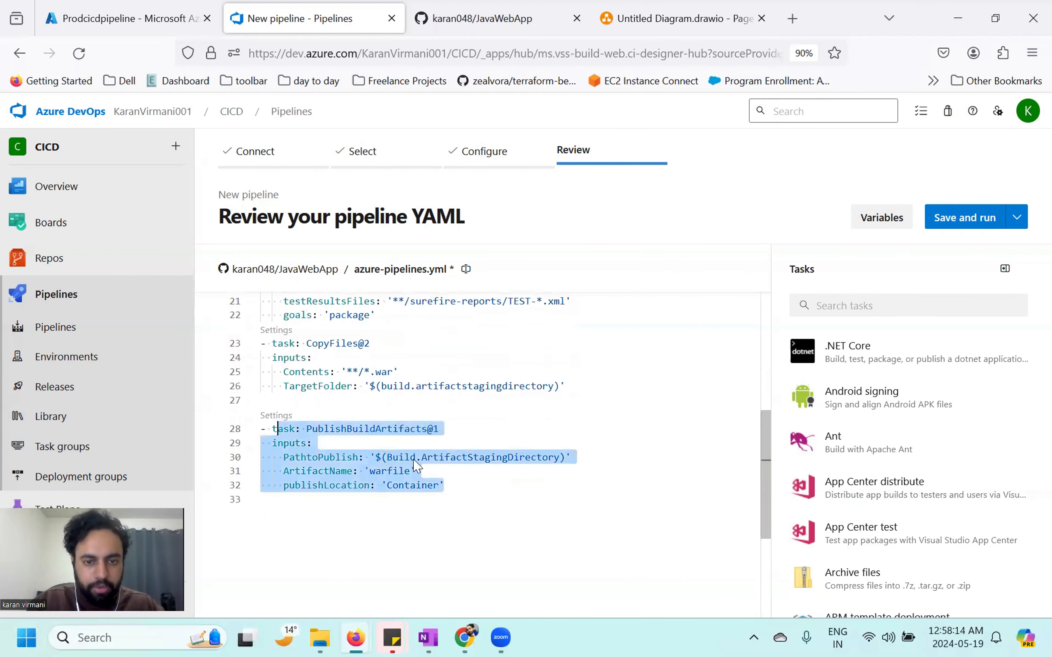
Step: Copy Build.ArtifactStagingDirectory from the publish path, search the web for it in a new tab, and open Microsoft's Use predefined variables article
click(523, 446)
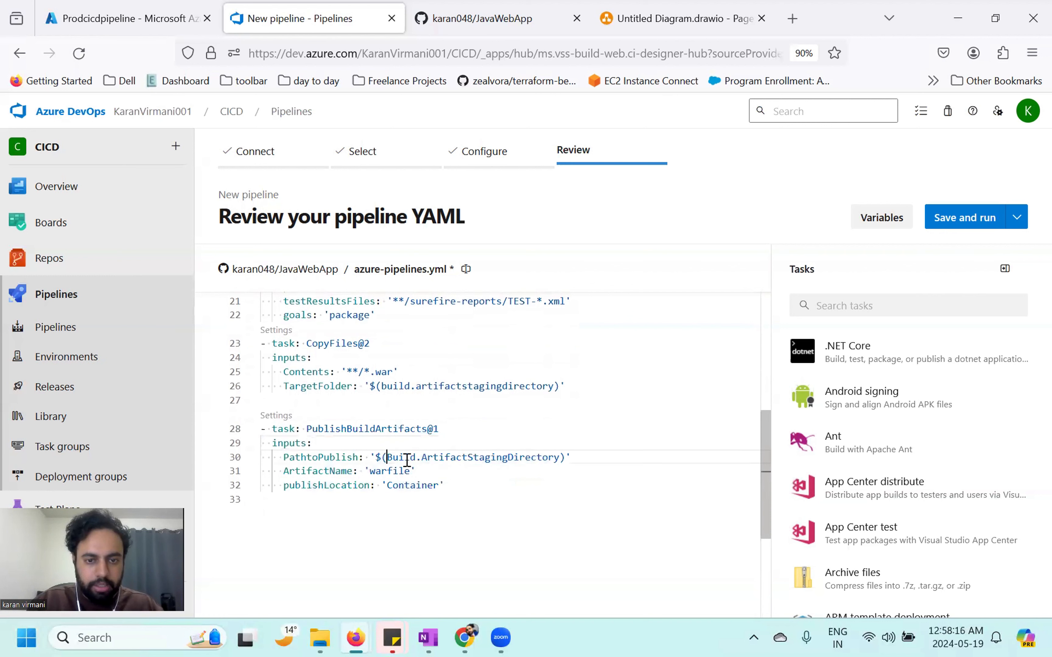
drag(387, 456, 559, 457)
key(ctrl+c)
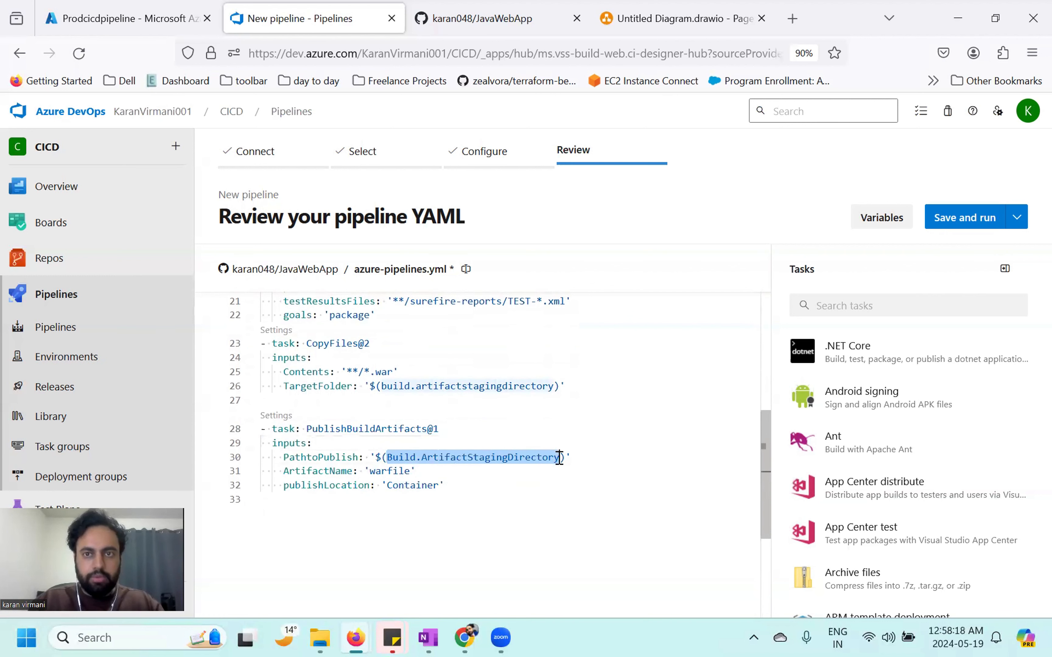
click(792, 18)
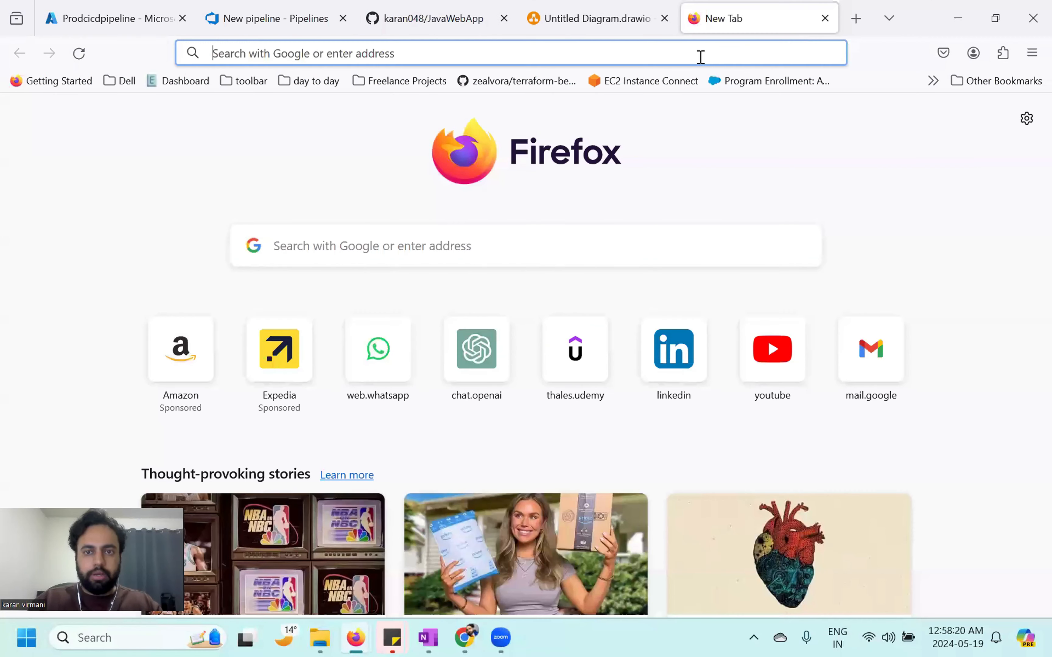
key(ctrl+v)
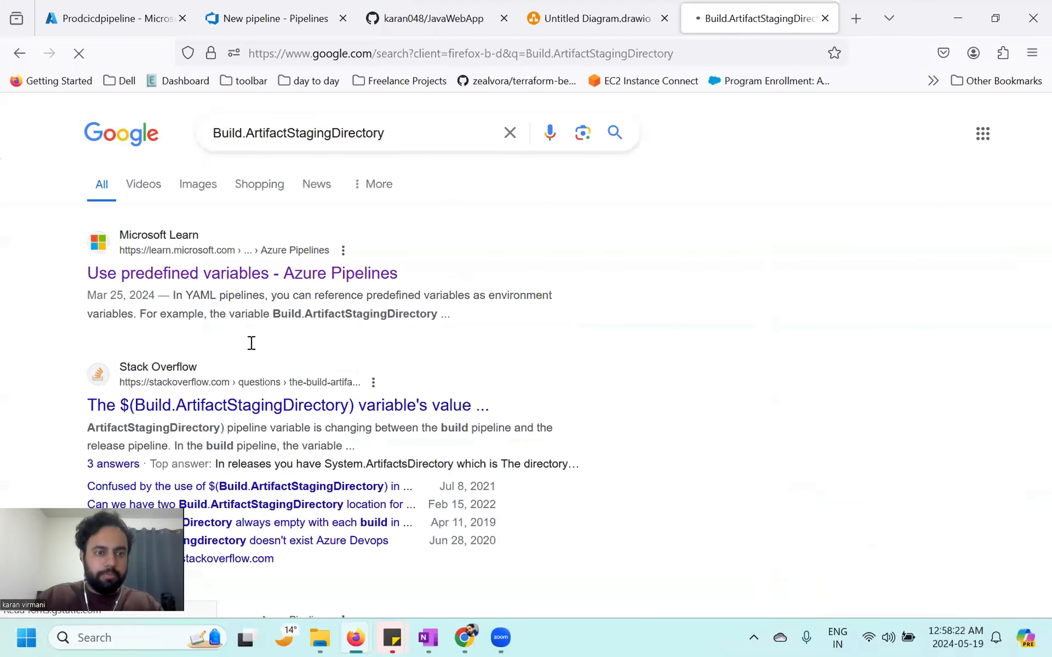
click(199, 285)
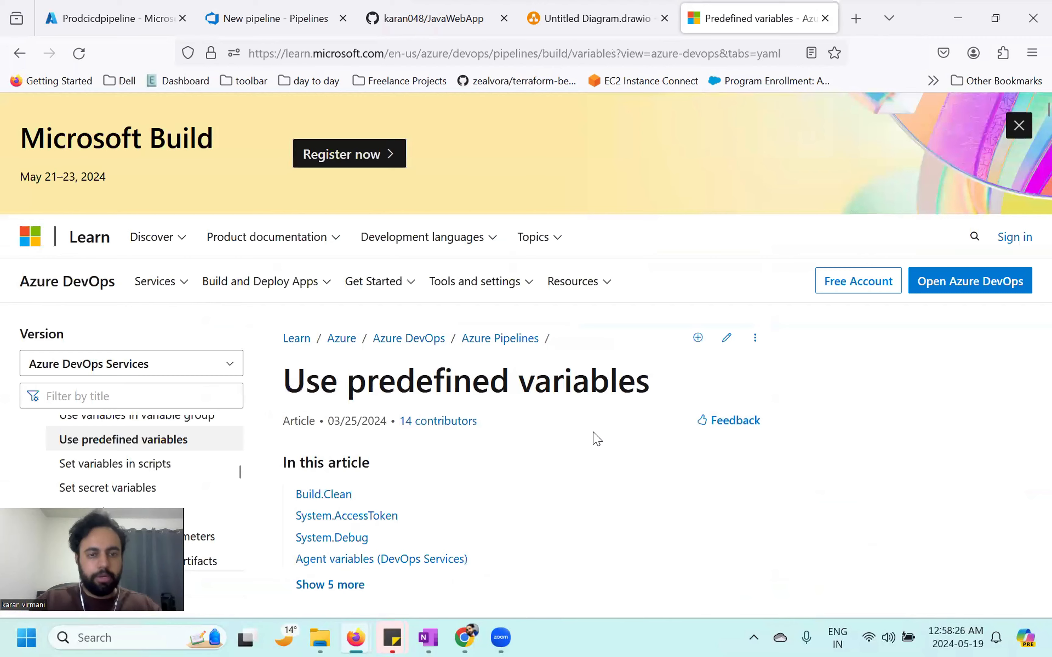
Step: Find Build.ArtifactStagingDirectory in the article and examine its description in the Build variables (DevOps Services) table
scroll(615, 460, down, 10)
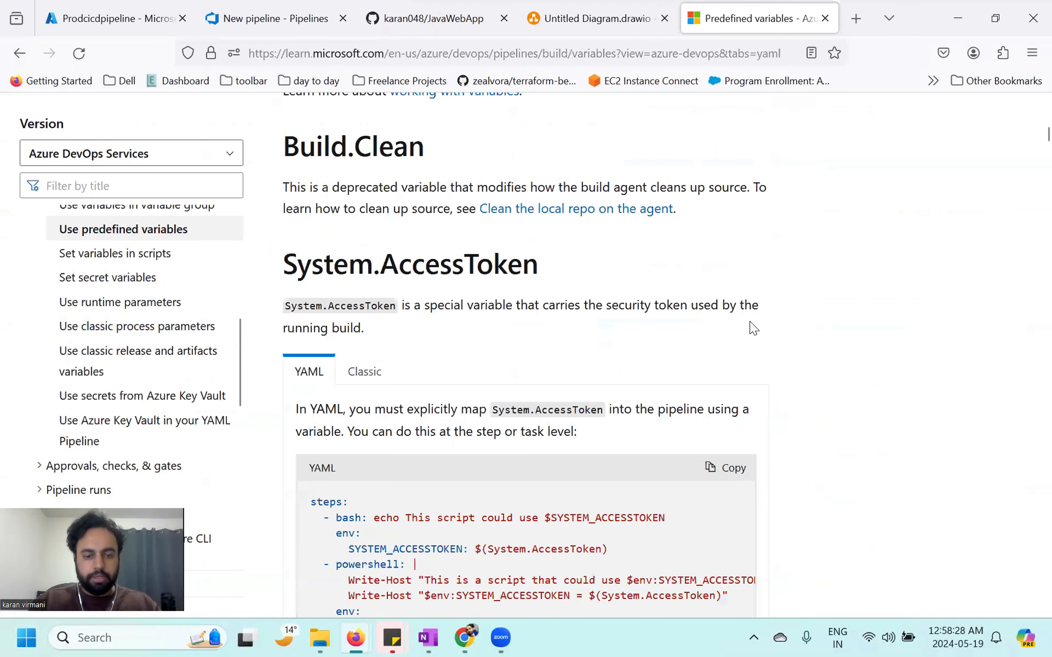
key(ctrl+f)
key(ctrl+v)
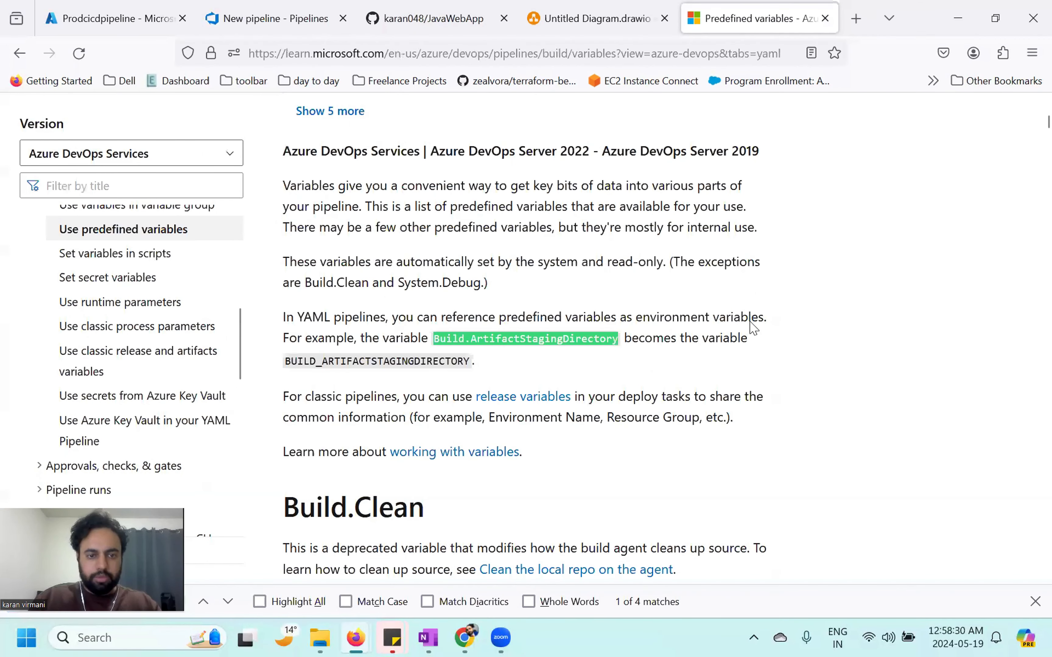
key(Return)
key(Return)
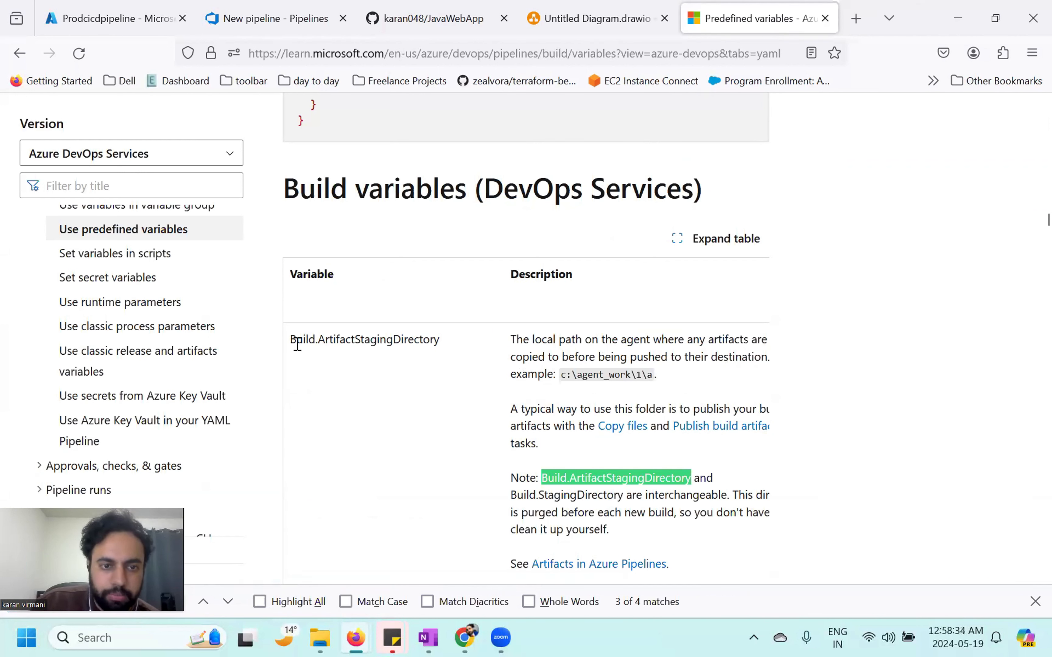
drag(290, 338, 441, 339)
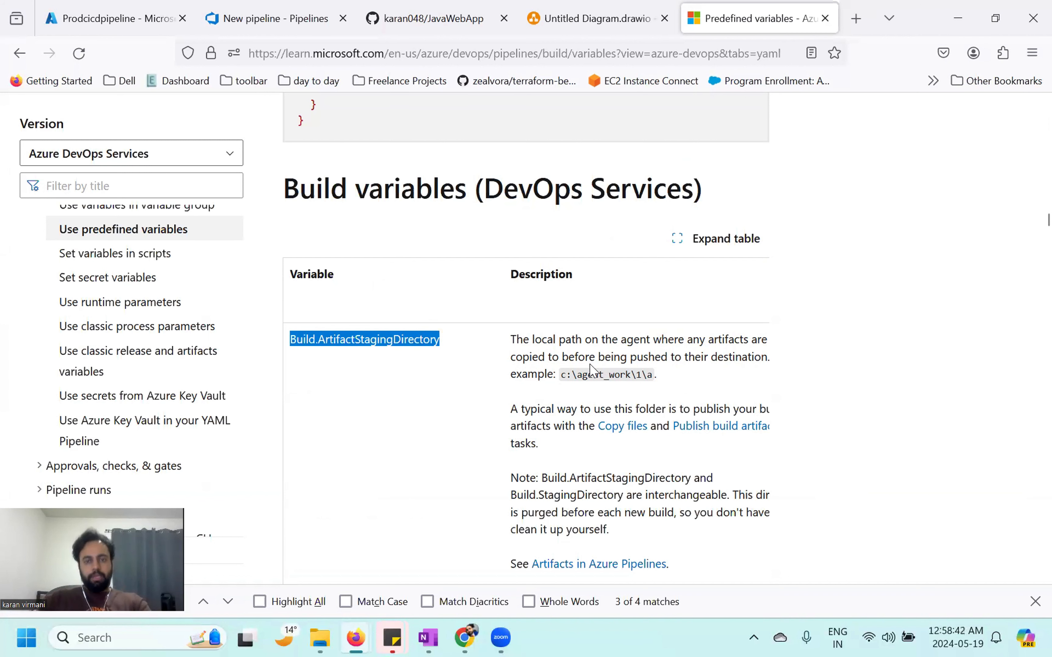
drag(511, 338, 779, 362)
click(672, 349)
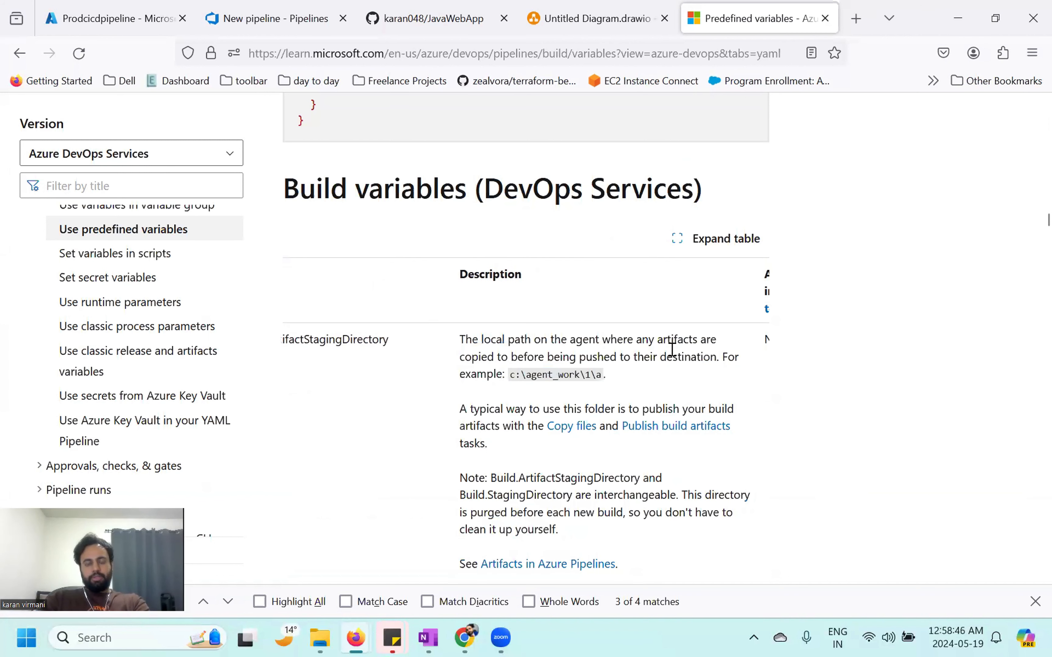
scroll(421, 332, left, 2)
scroll(421, 331, left, 1)
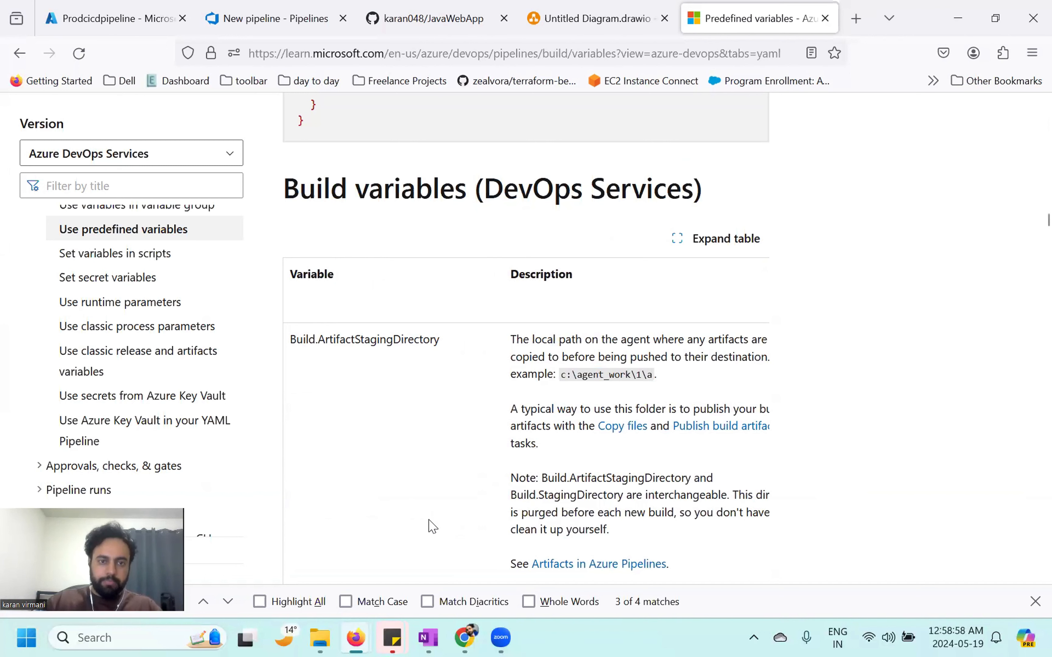
Step: Look through the other predefined build variables in the table and return to the pipeline YAML
scroll(433, 526, down, 7)
scroll(433, 526, down, 12)
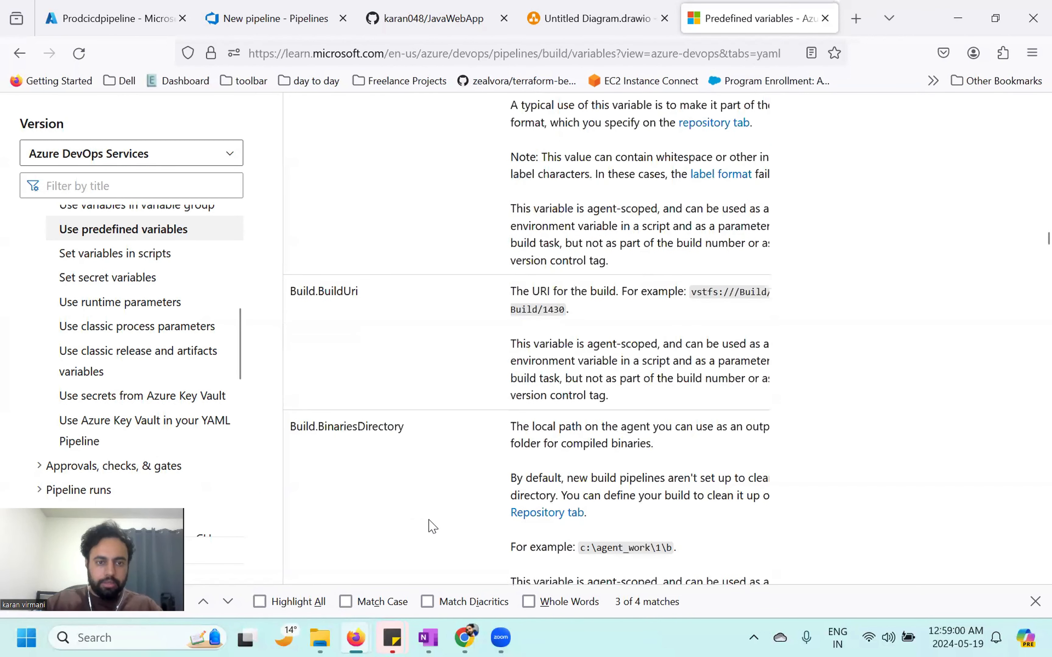
scroll(432, 526, down, 12)
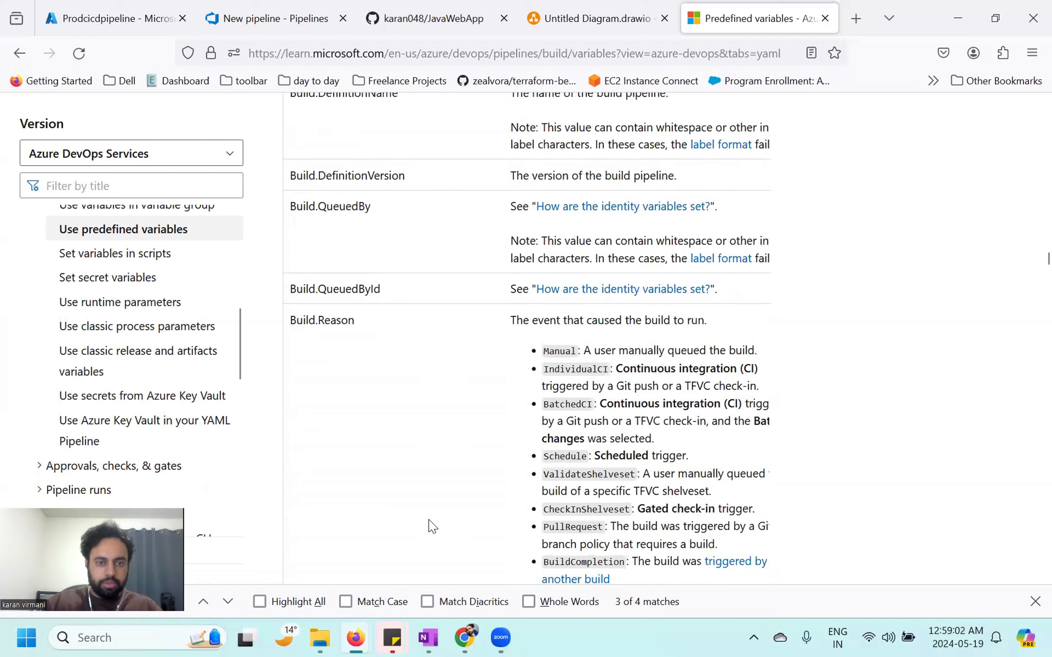
scroll(432, 527, down, 5)
scroll(430, 521, up, 3)
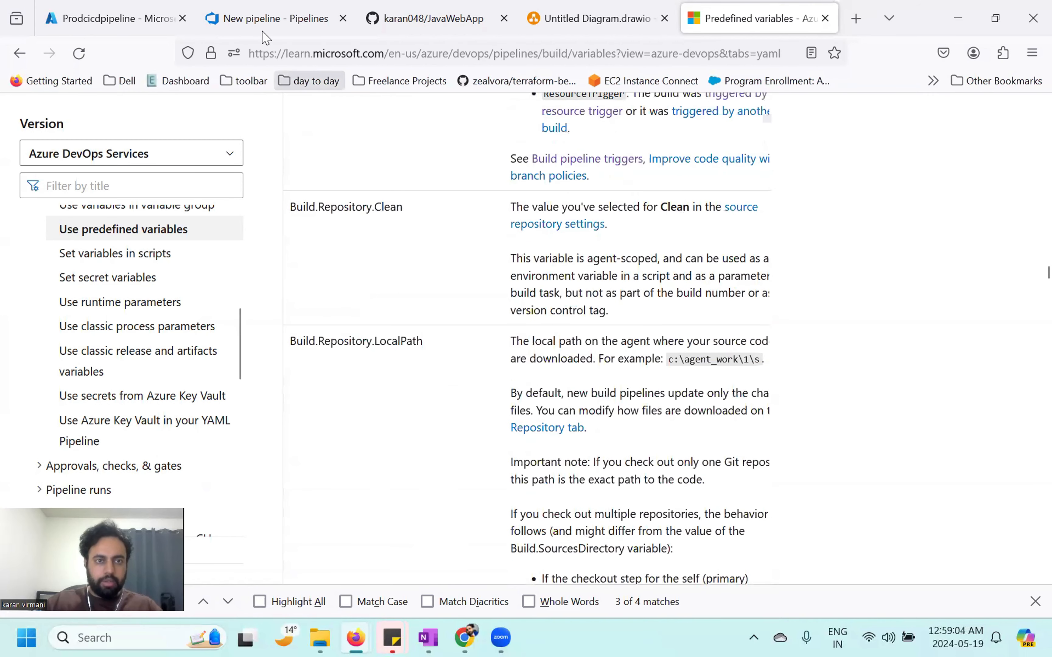
click(236, 19)
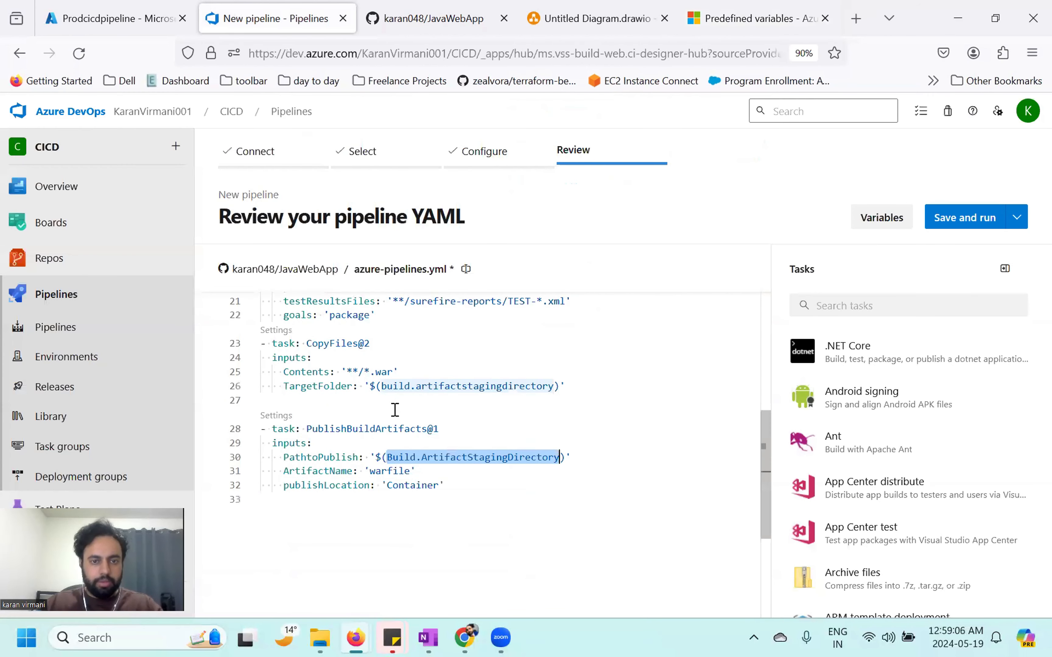
Step: Open the CopyFiles task's settings and check the Source Folder help, copying its example variable $(agent.builddirectory)
scroll(393, 407, up, 2)
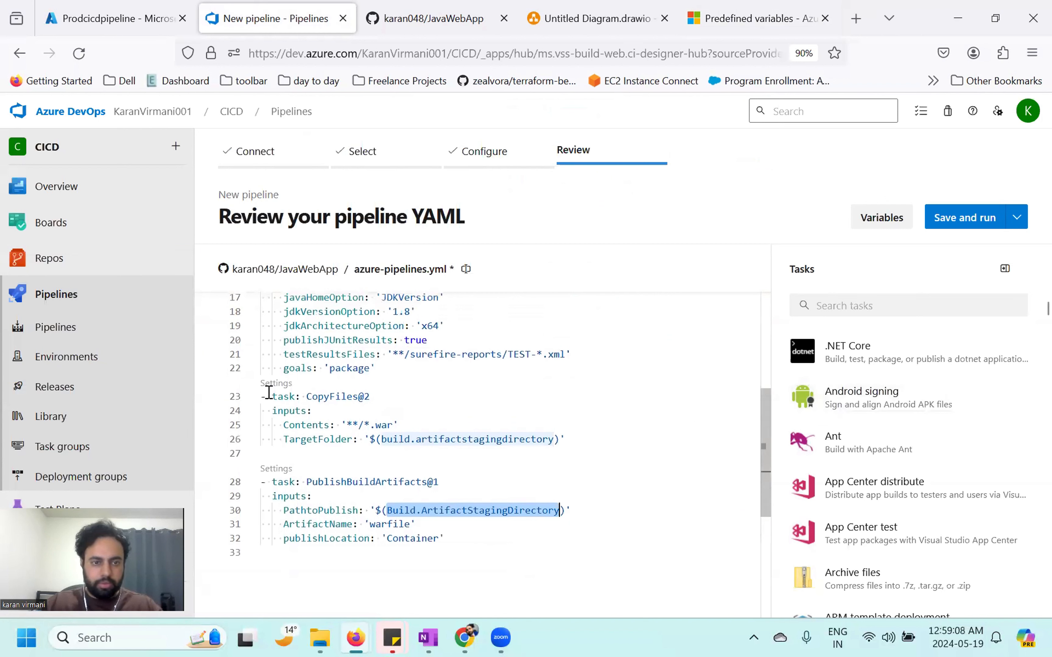
click(276, 383)
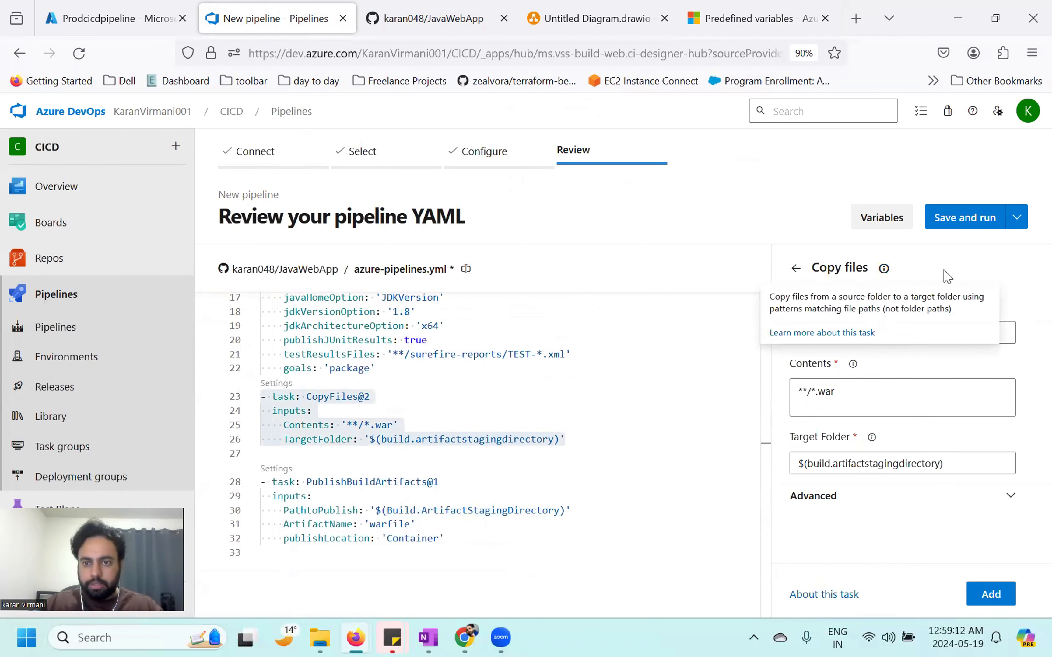
mouse_move(867, 307)
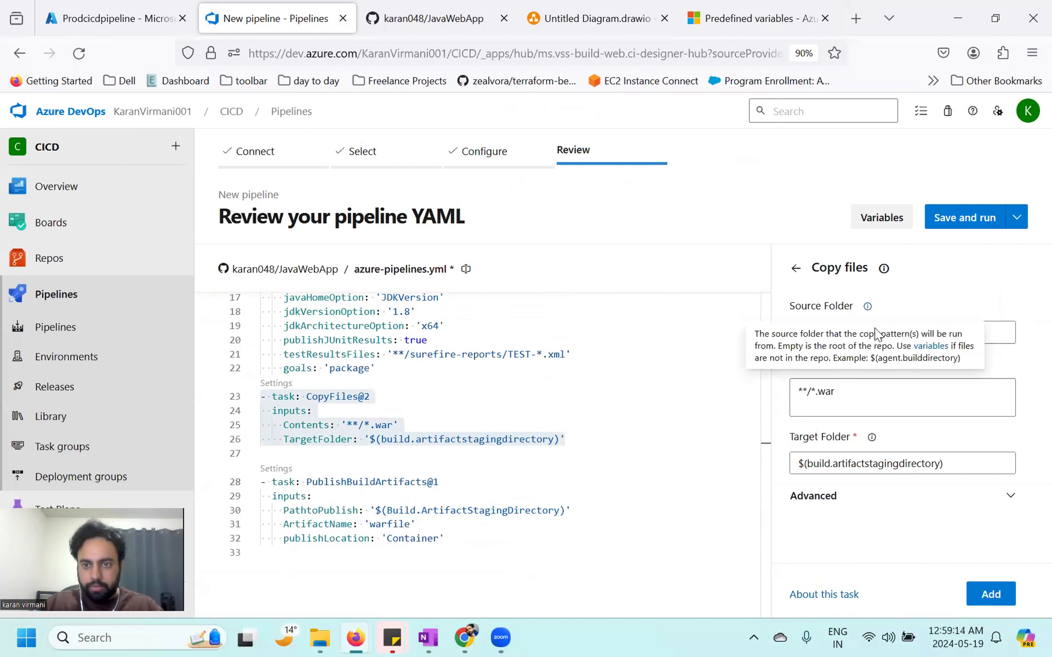
drag(873, 360, 965, 363)
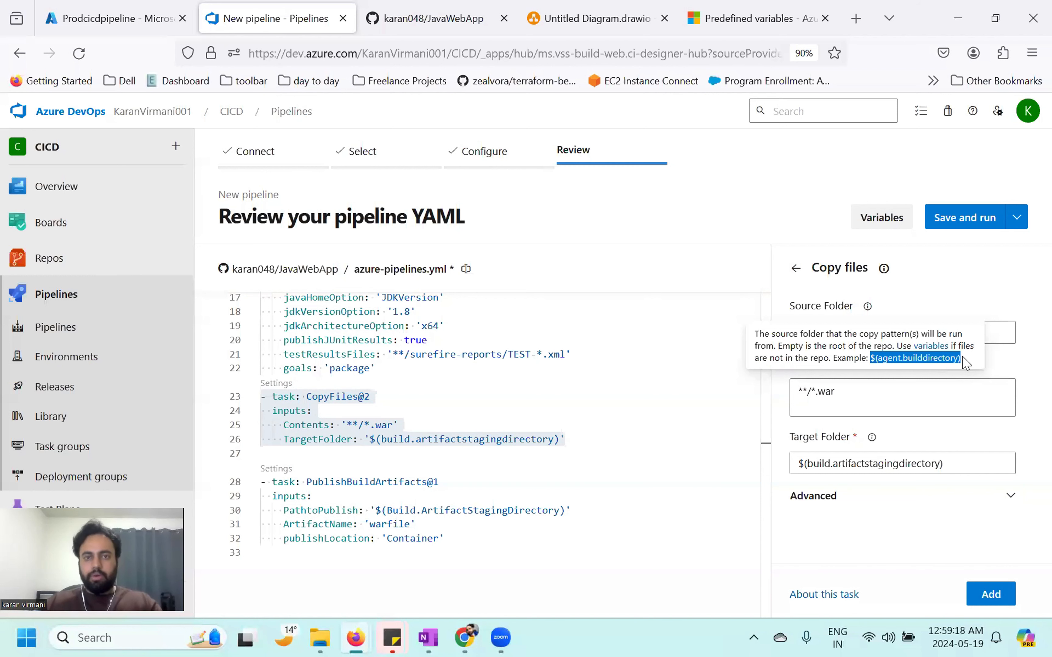
Step: Find agent.builddirectory in the predefined variables article and read its description in the agent variables table
click(754, 18)
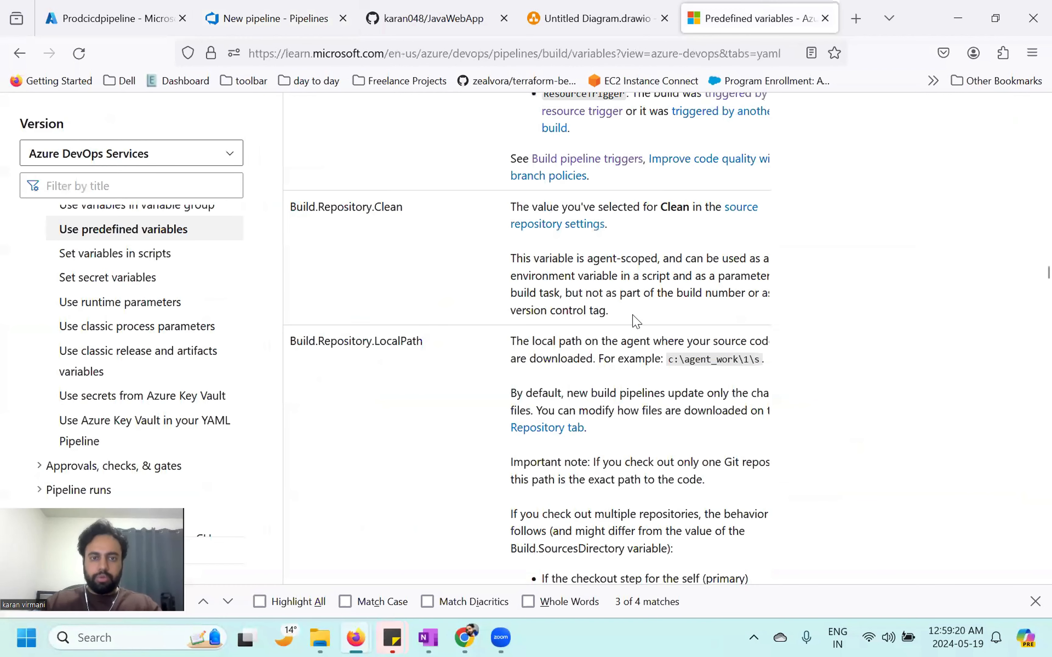
key(ctrl+v)
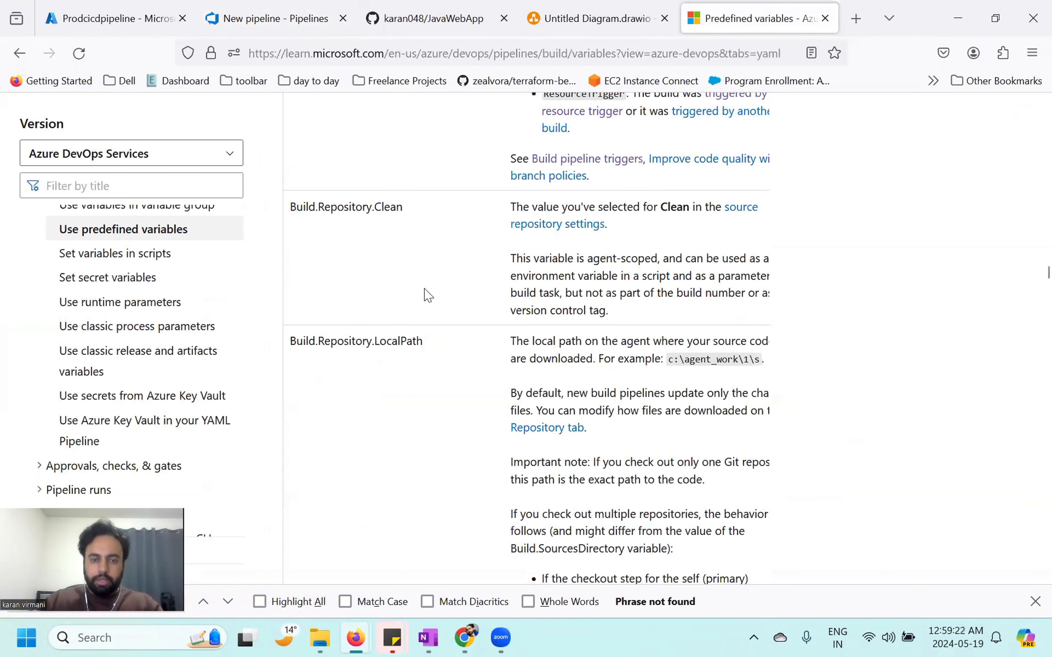
scroll(867, 289, up, 5)
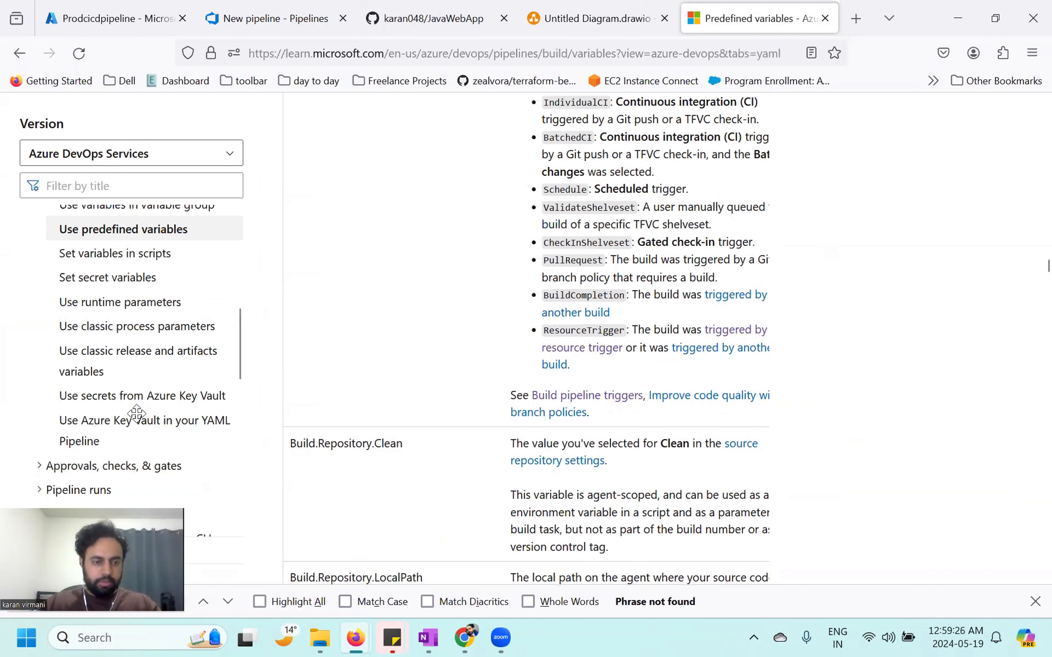
click(19, 602)
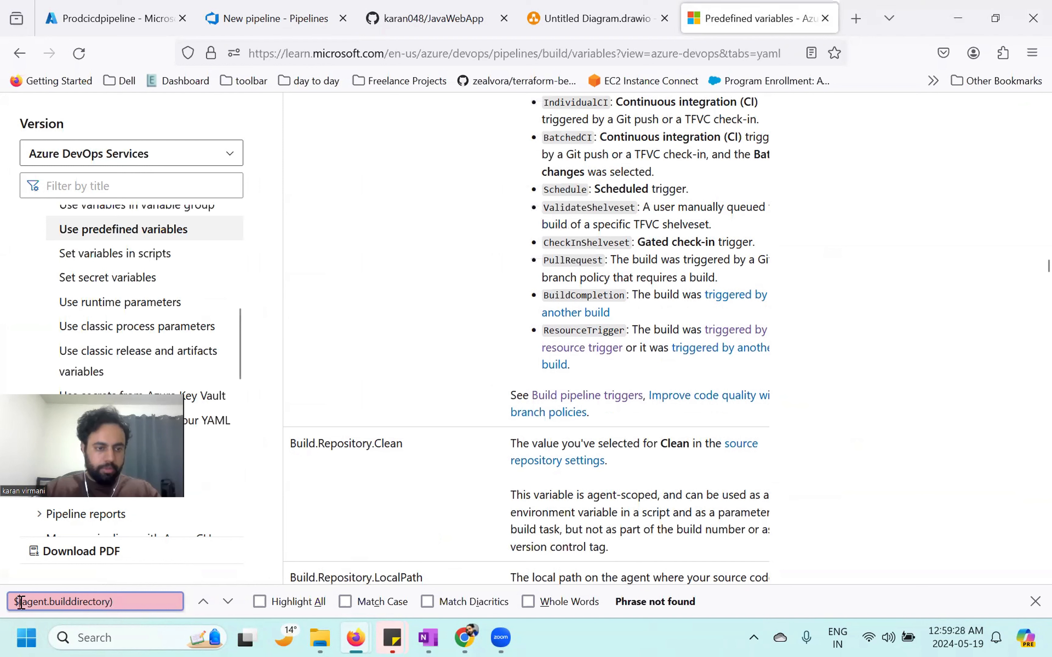
key(BackSpace)
click(131, 602)
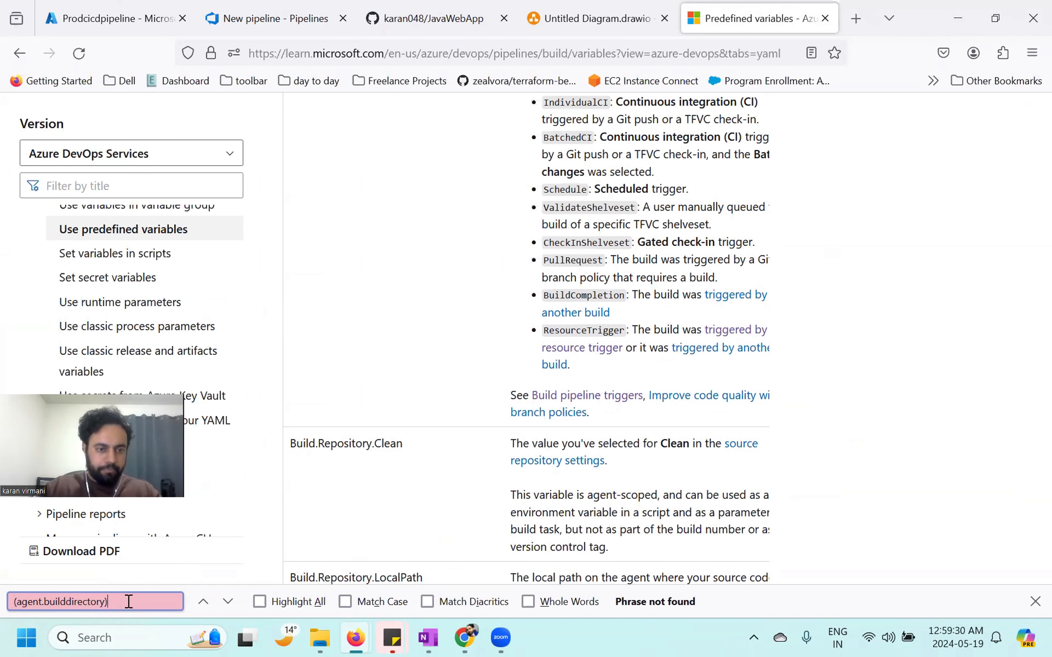
key(BackSpace)
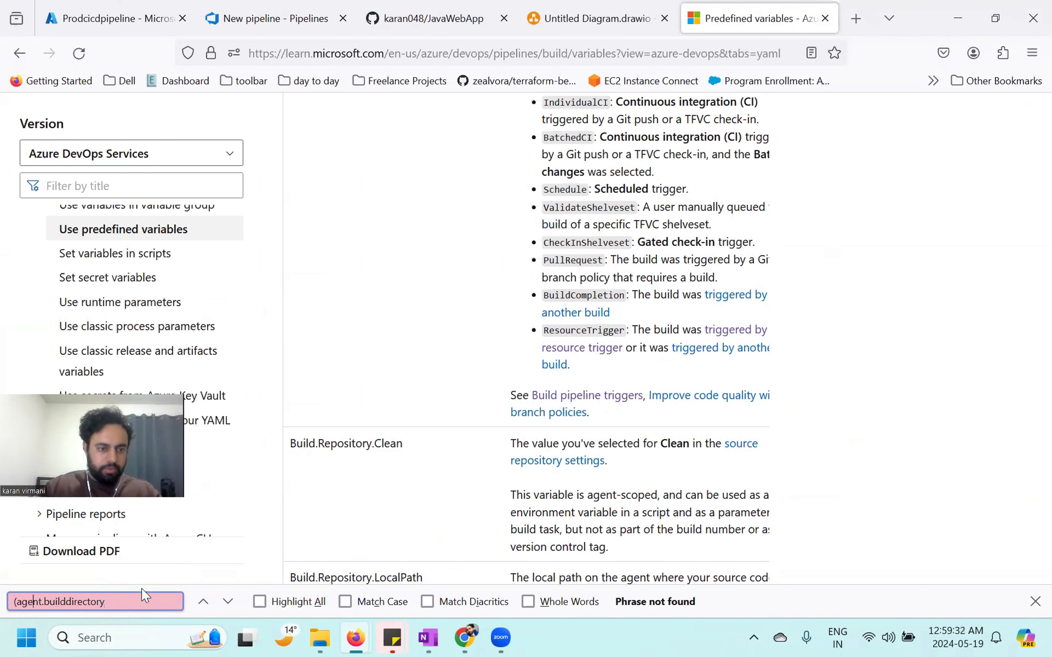
key(Delete)
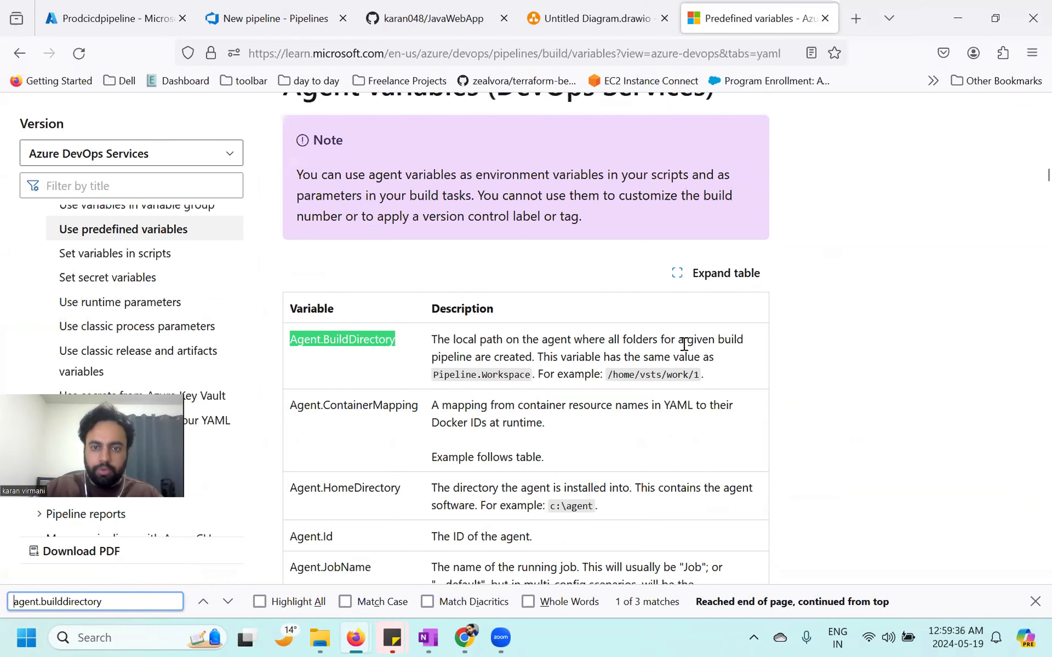
drag(531, 356, 436, 339)
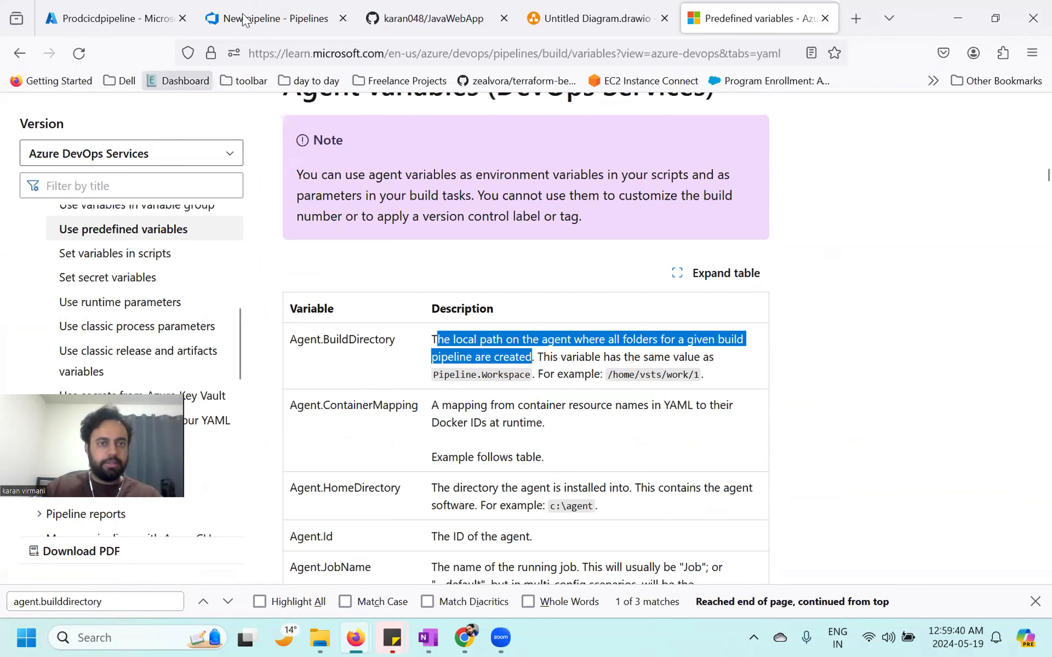
Step: Save and run the pipeline, committing directly to the main branch with the message "Set up CI with Azure Pipelines"
click(260, 9)
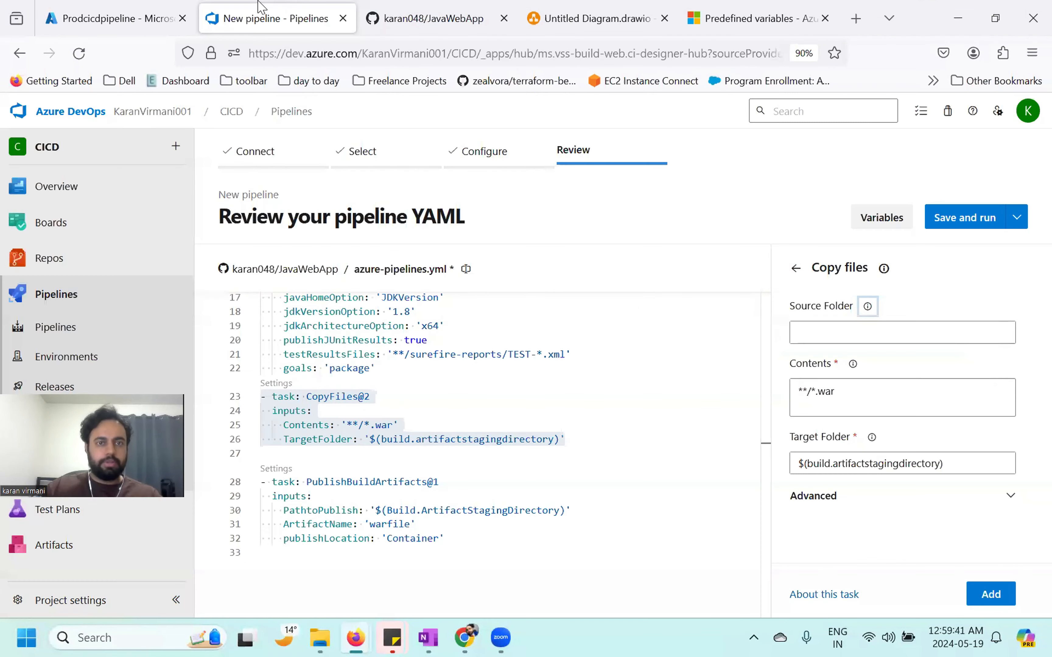
click(981, 224)
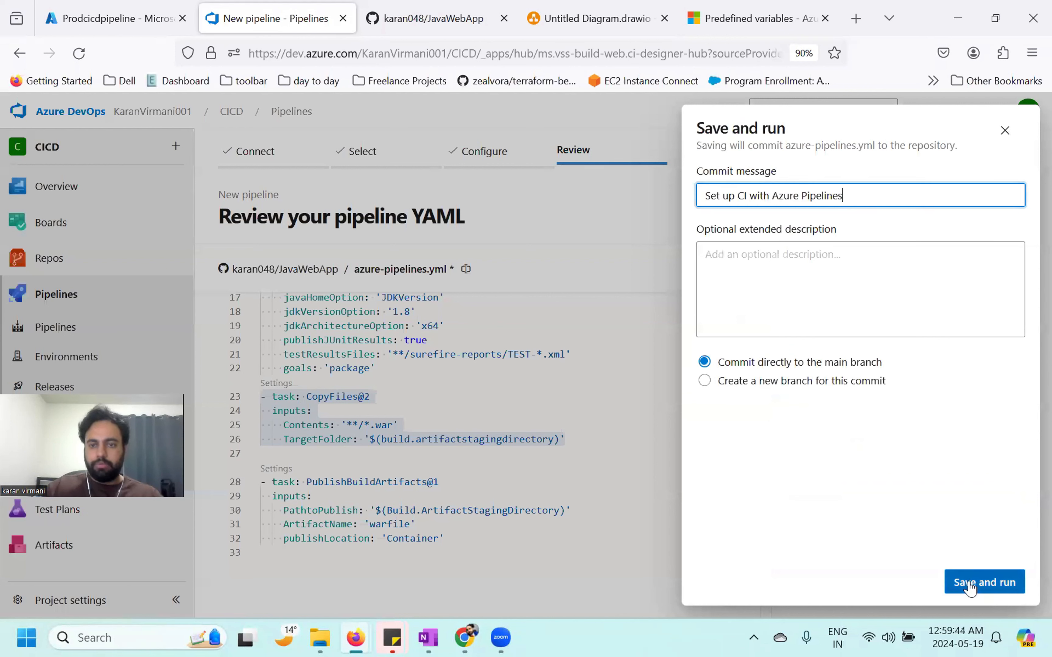
triple_click(781, 197)
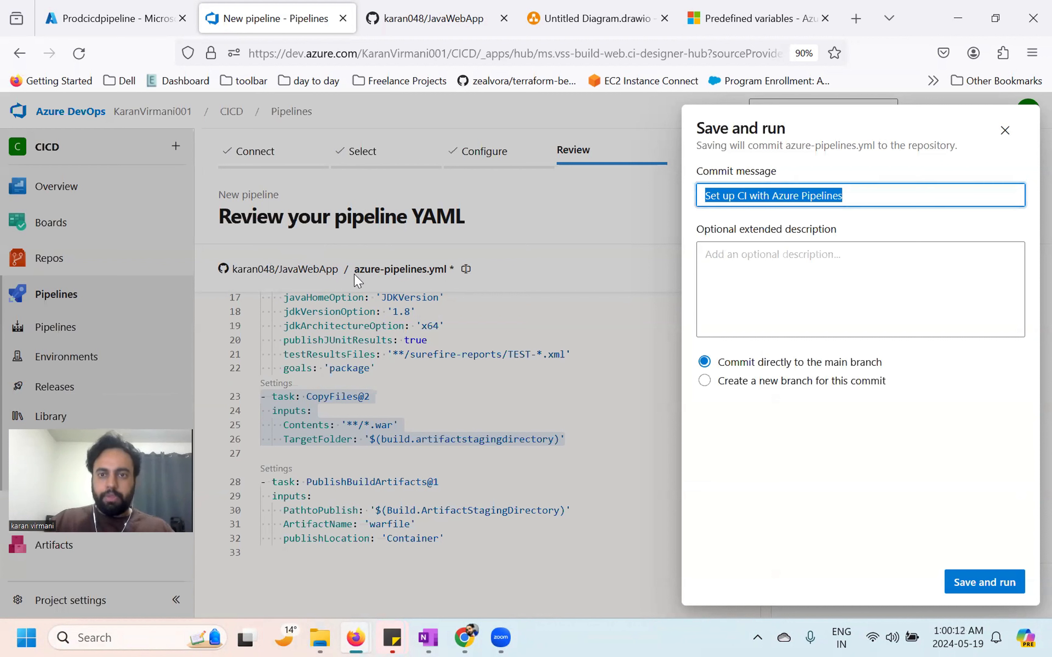
click(961, 582)
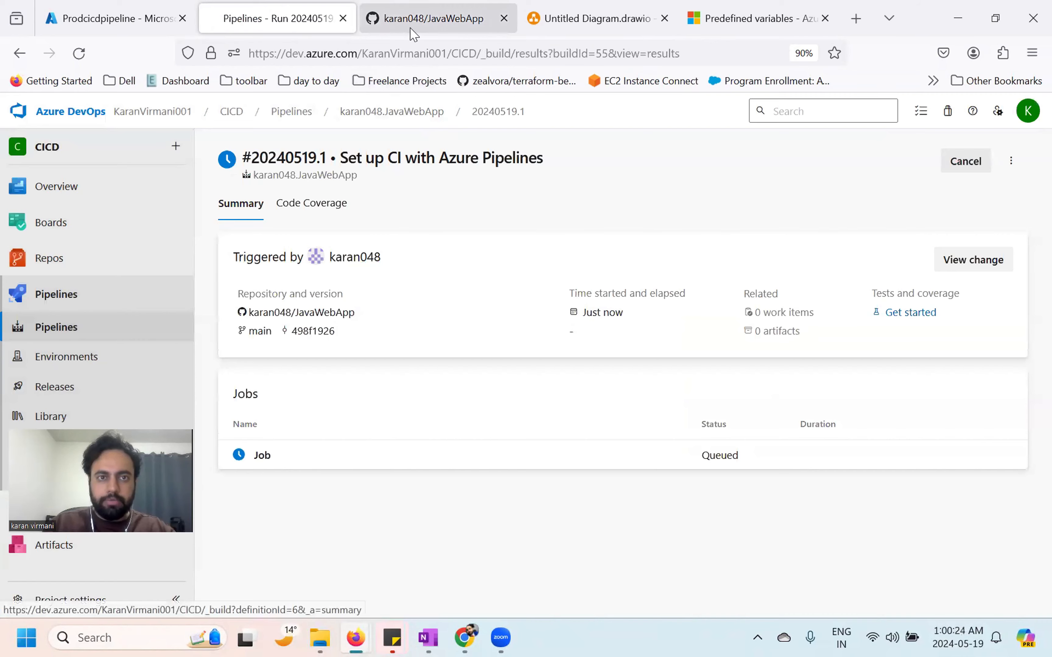
Step: Refresh the JavaWebApp repository on GitHub and review the contents of the committed azure-pipelines.yml
click(413, 26)
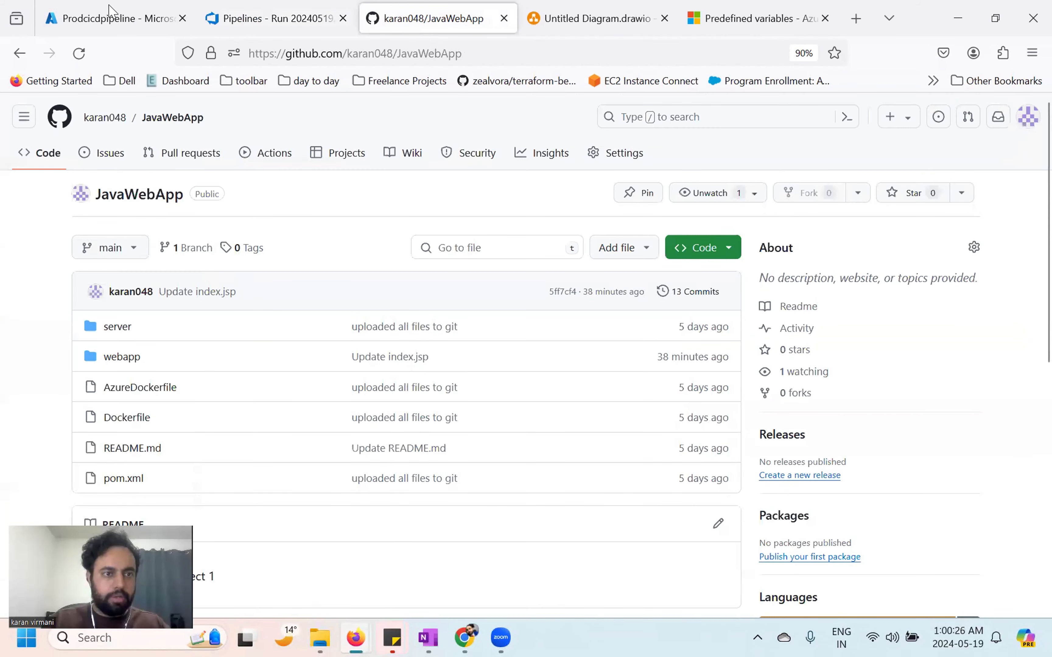
click(78, 53)
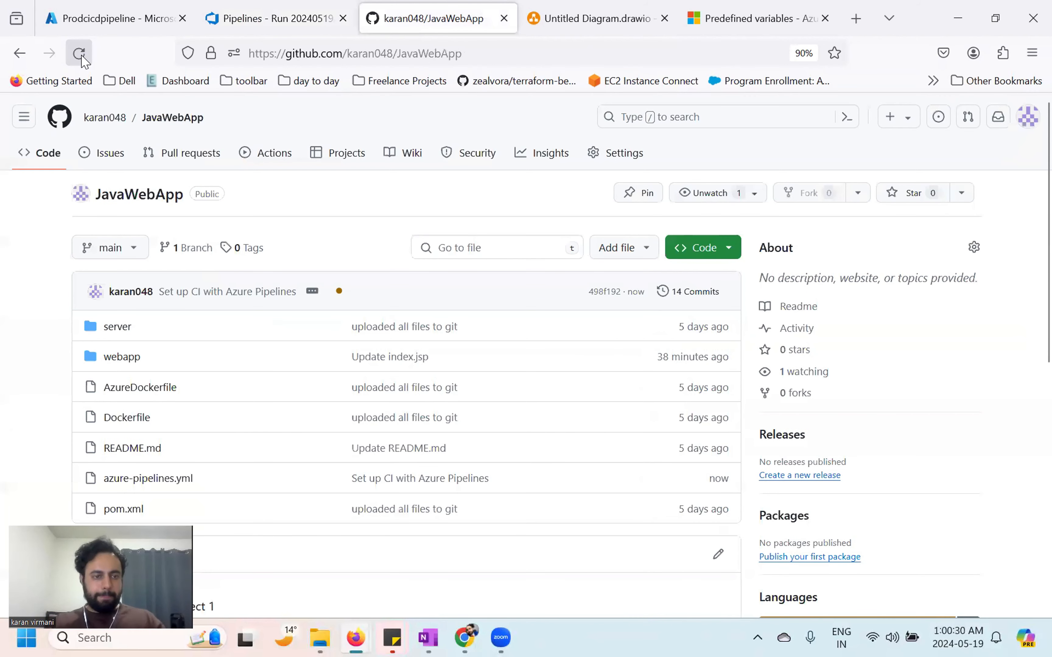
scroll(165, 388, down, 1)
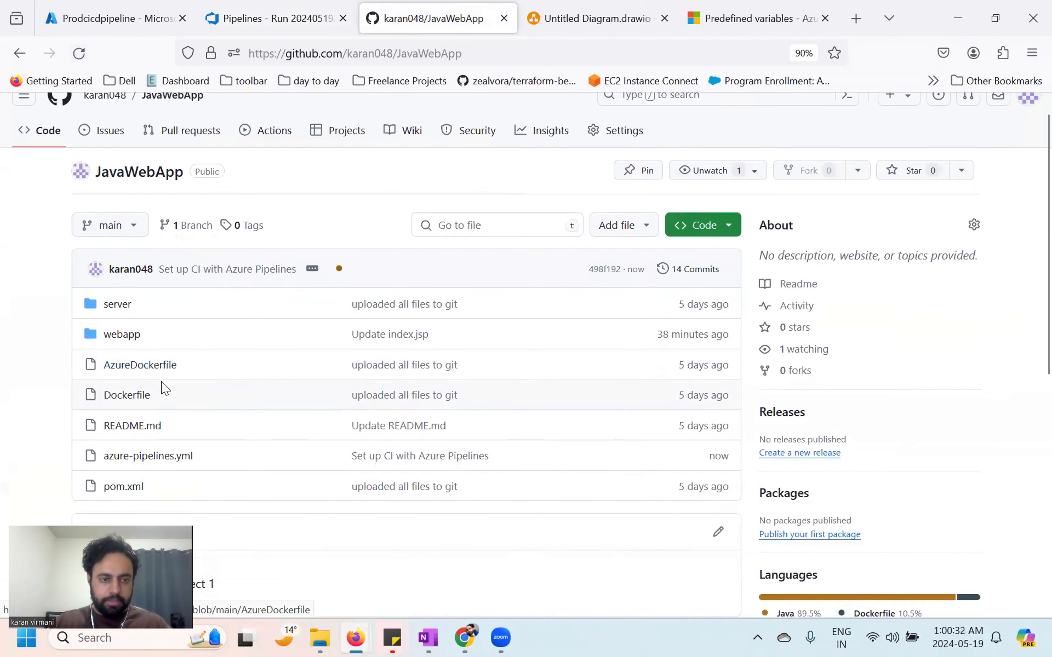
click(146, 457)
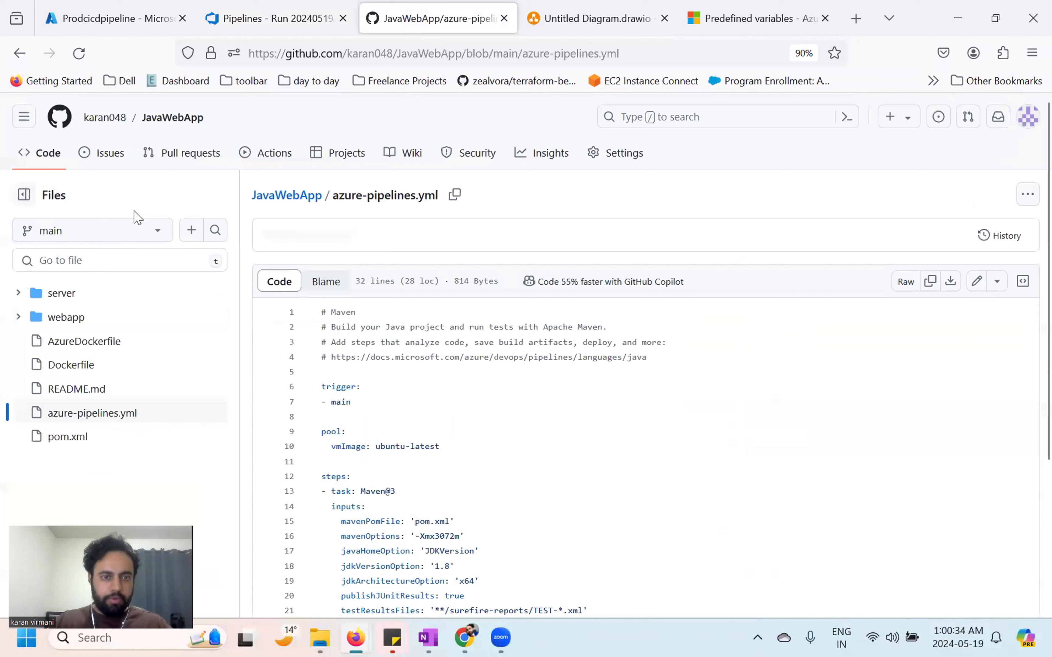
scroll(453, 483, down, 4)
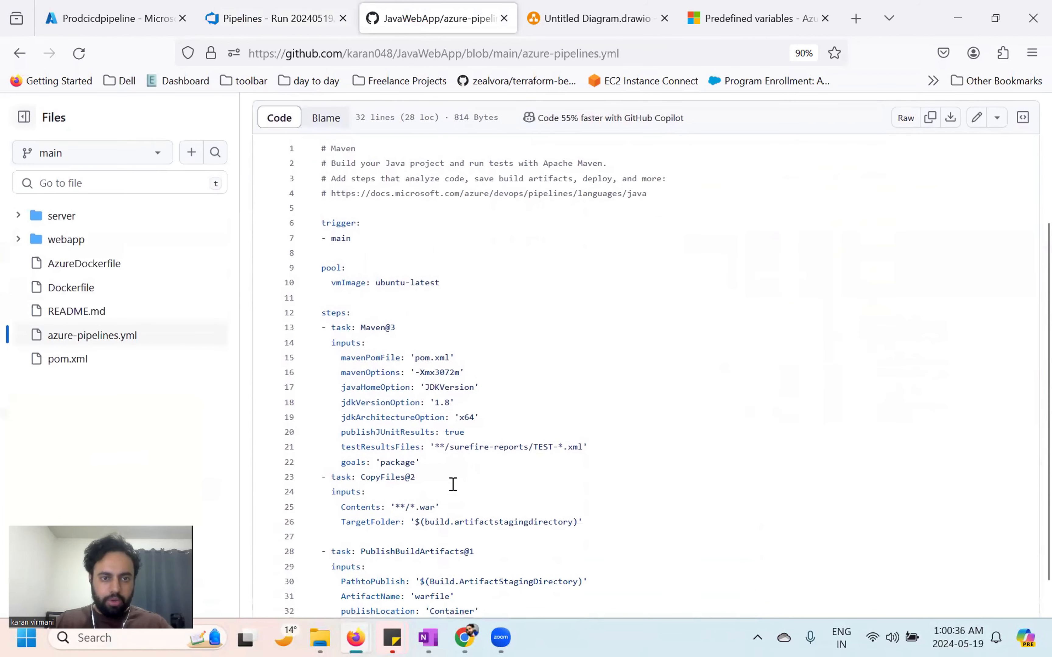
drag(332, 194, 453, 287)
scroll(471, 445, down, 1)
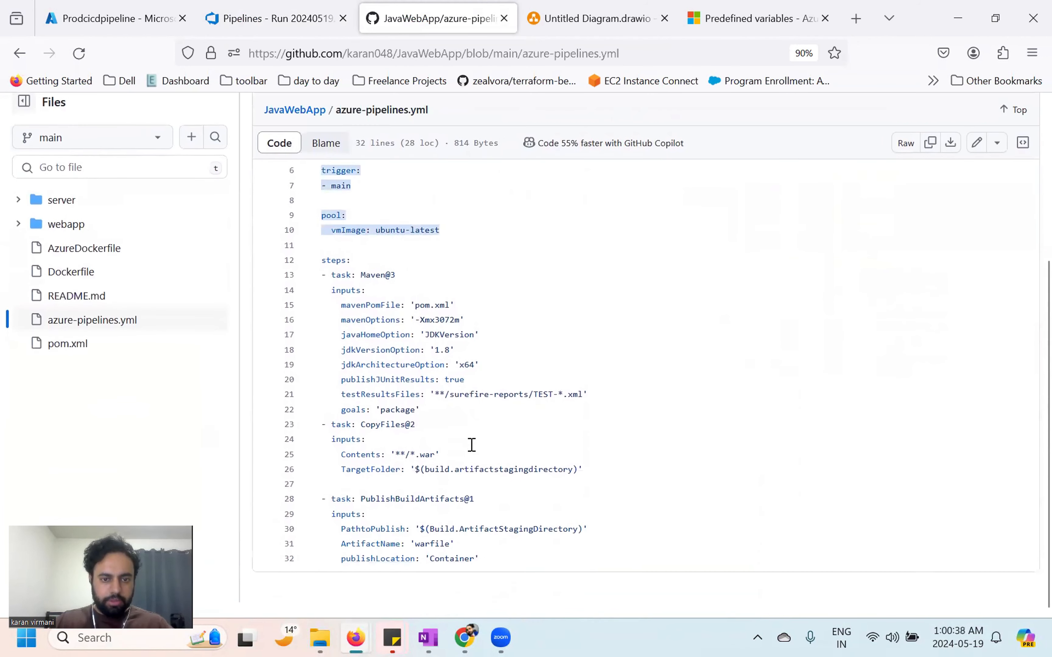
Step: Open the job's live log in the pipeline run and return to azure-pipelines.yml on GitHub
click(295, 27)
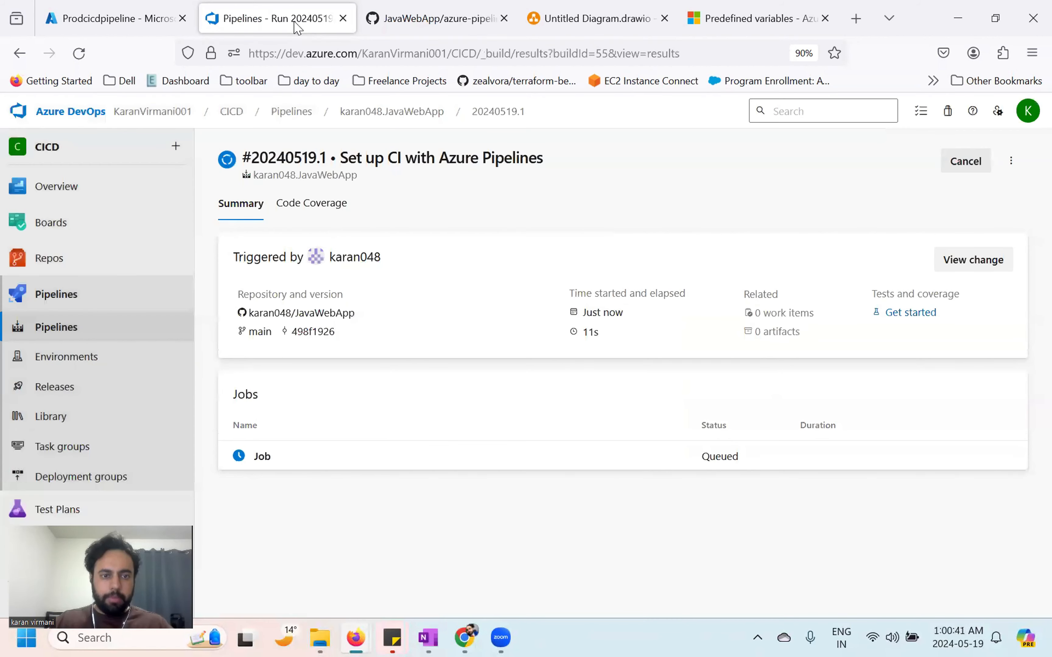
click(278, 458)
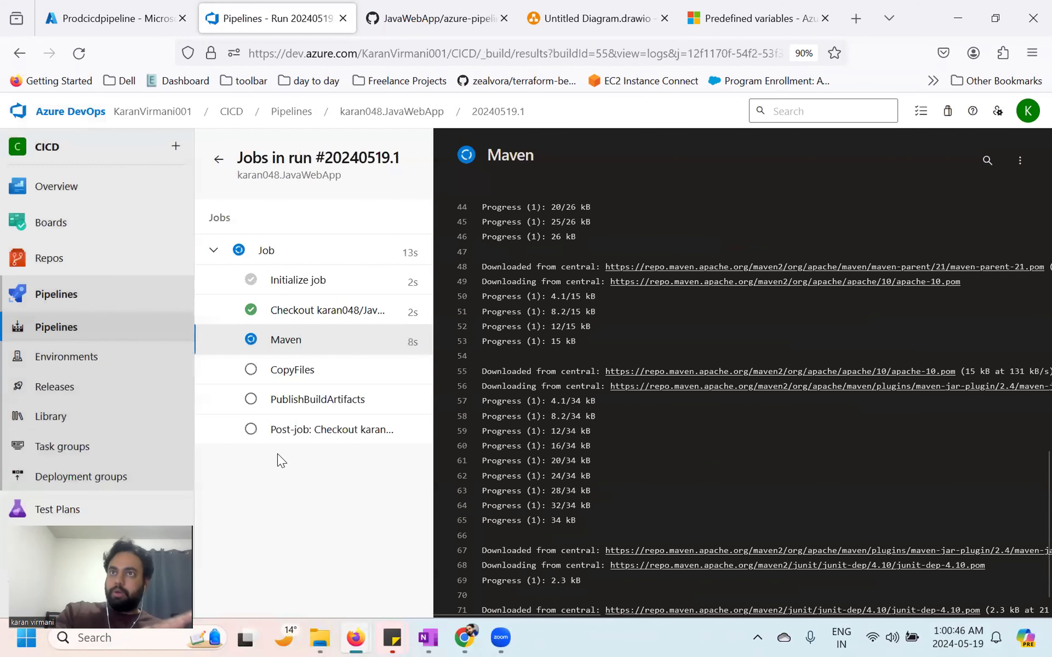
click(405, 16)
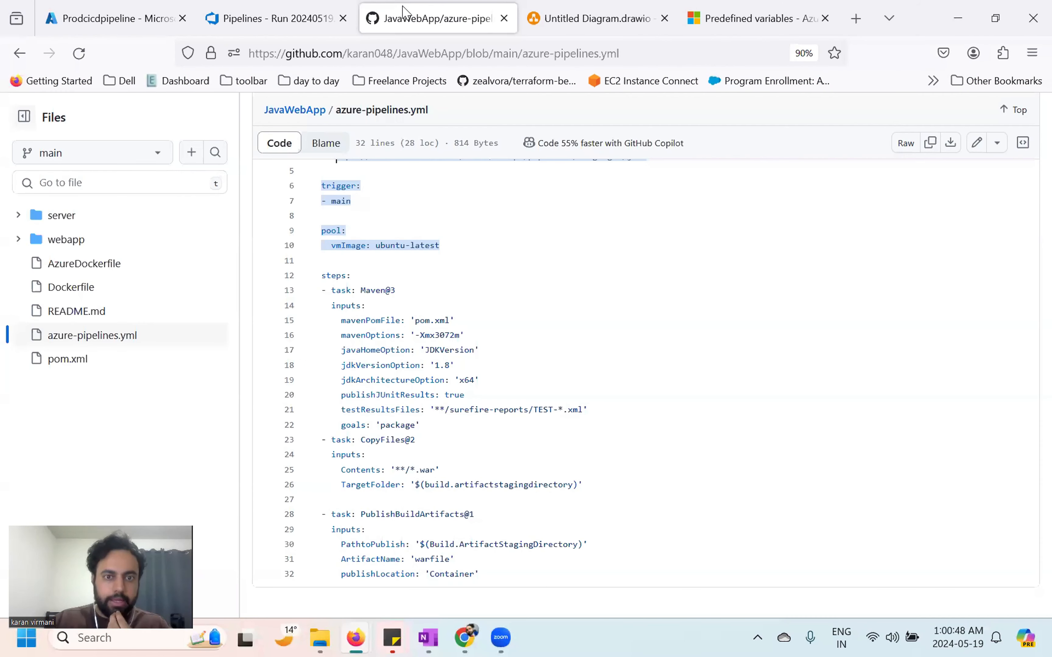
scroll(348, 220, up, 2)
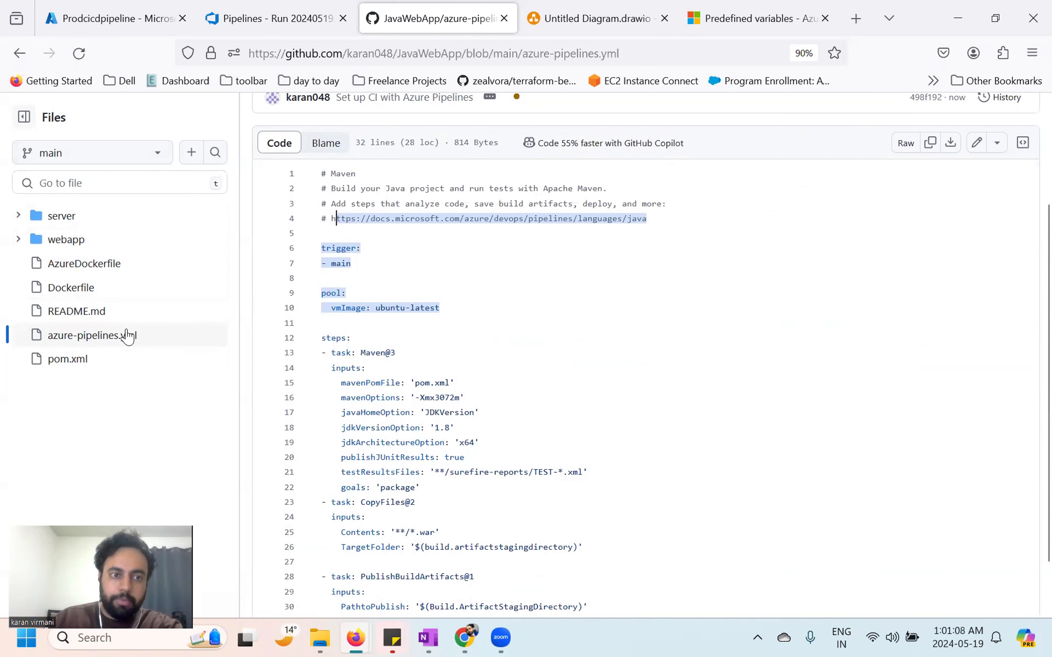
Step: Open the Initialize job log in the pipeline run and check it against the vmImage setting in azure-pipelines.yml
click(272, 22)
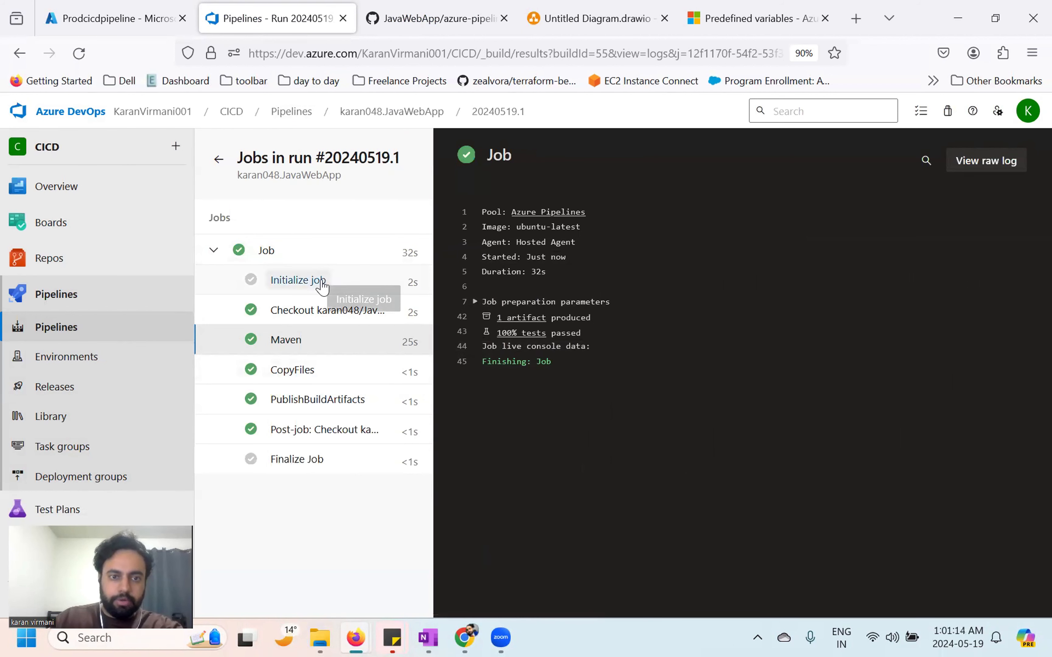
click(324, 283)
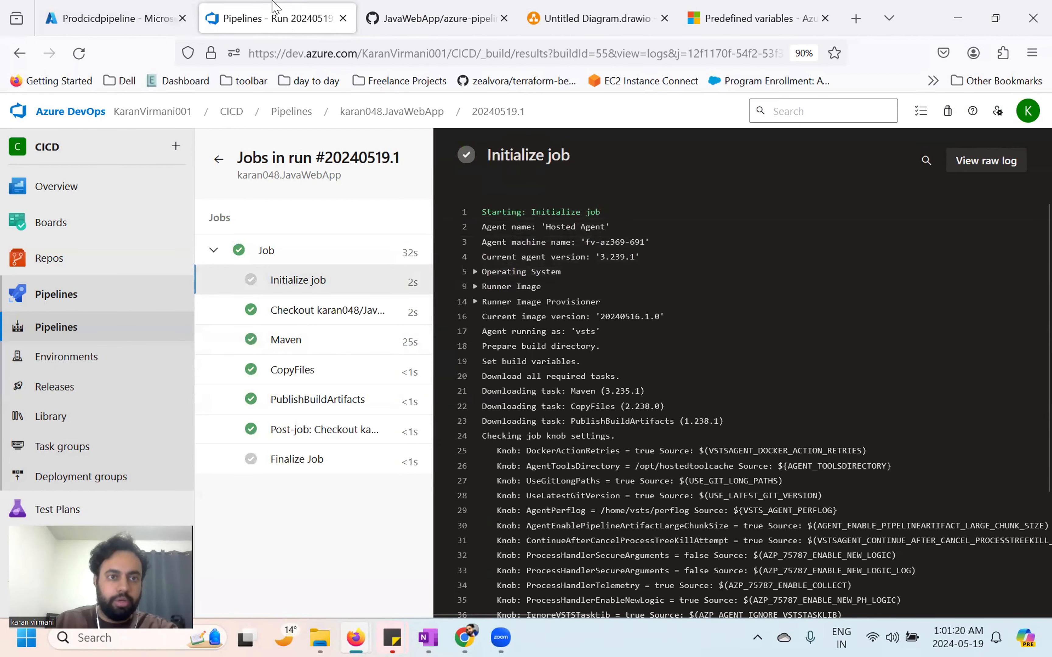
click(422, 13)
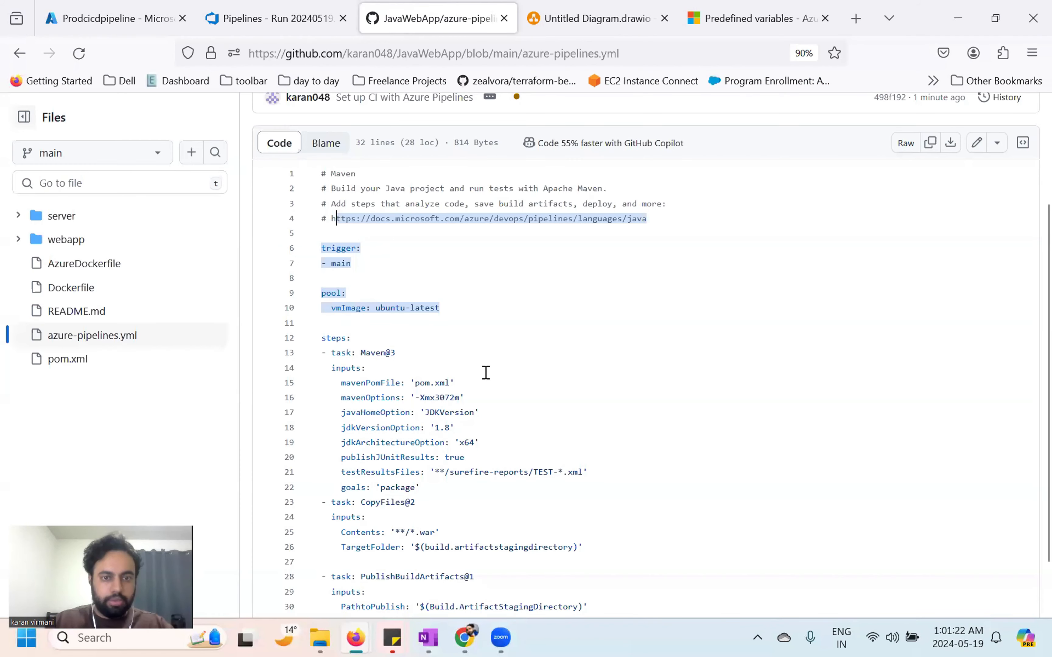
click(418, 337)
drag(440, 308, 377, 312)
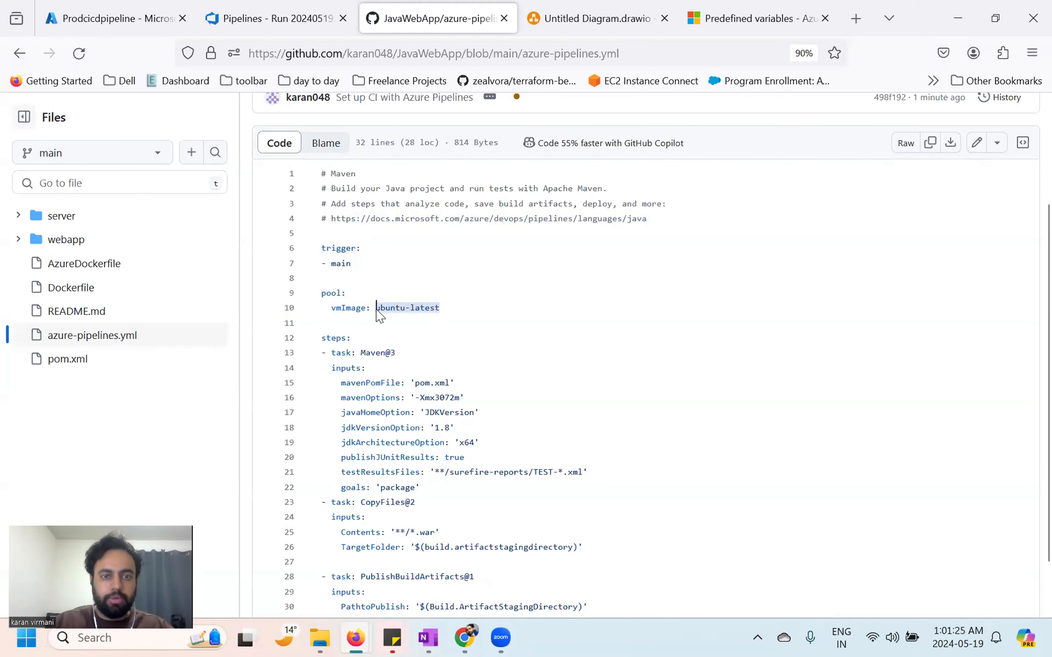
Step: Return to the pipeline run and read through the Initialize job log, including its task downloads and knob settings
click(306, 19)
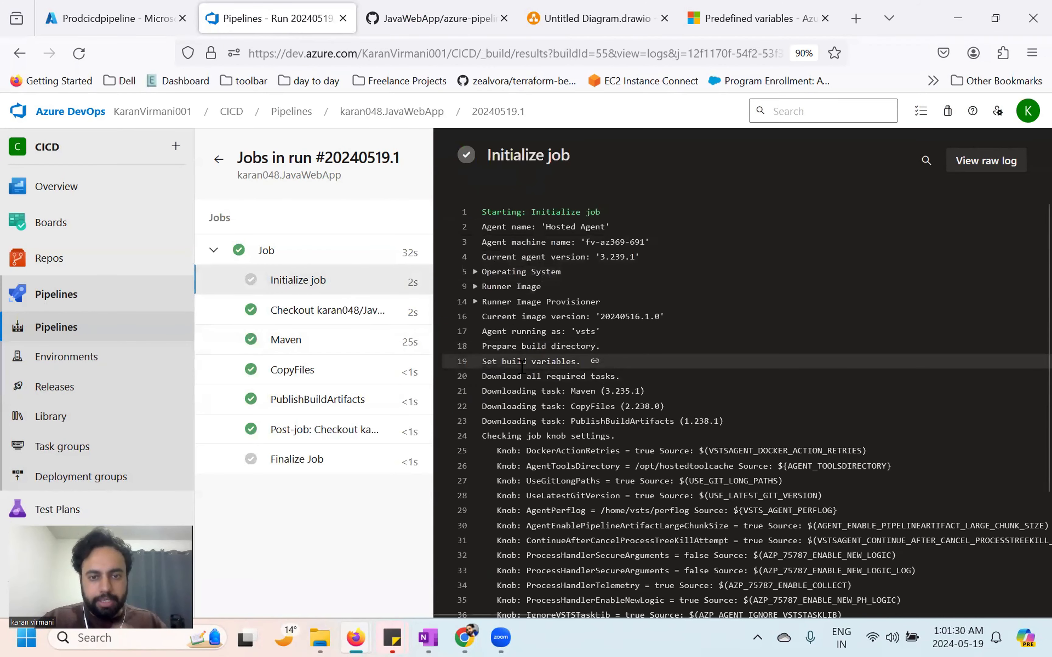
scroll(543, 392, down, 5)
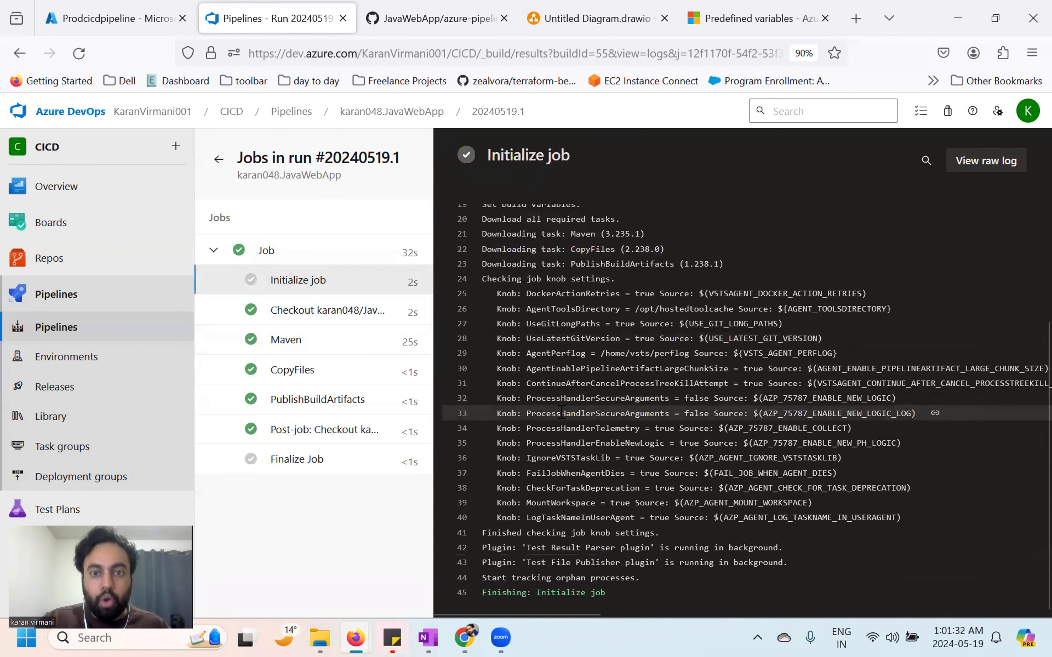
scroll(562, 412, up, 1)
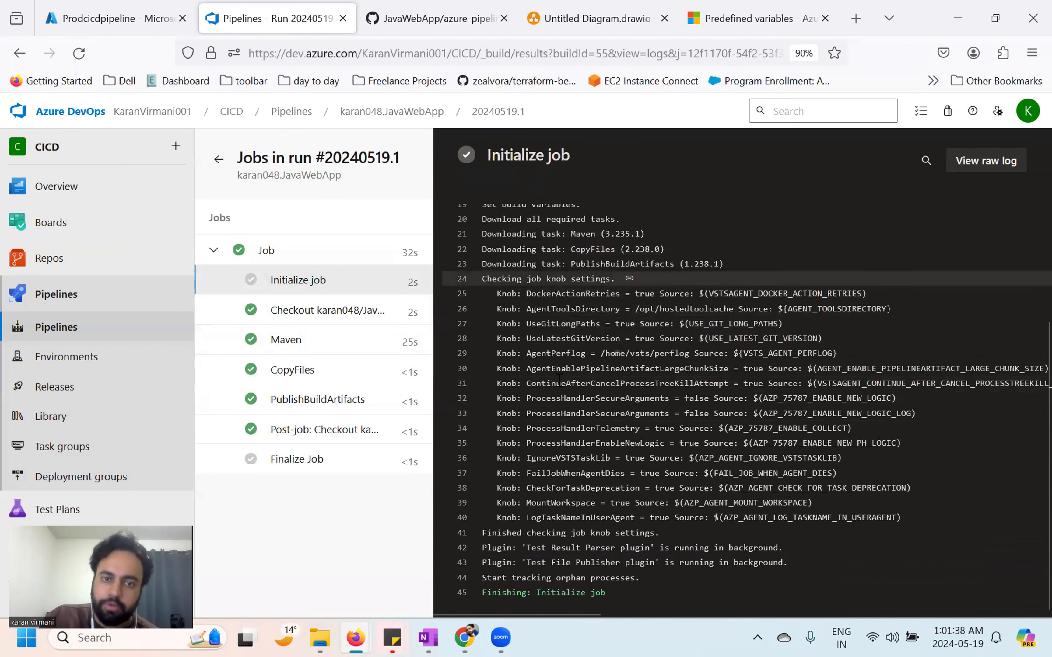
Step: Read through the run's JavaWebApp checkout log, from the repository being synced to the final Git checkout lines
click(317, 316)
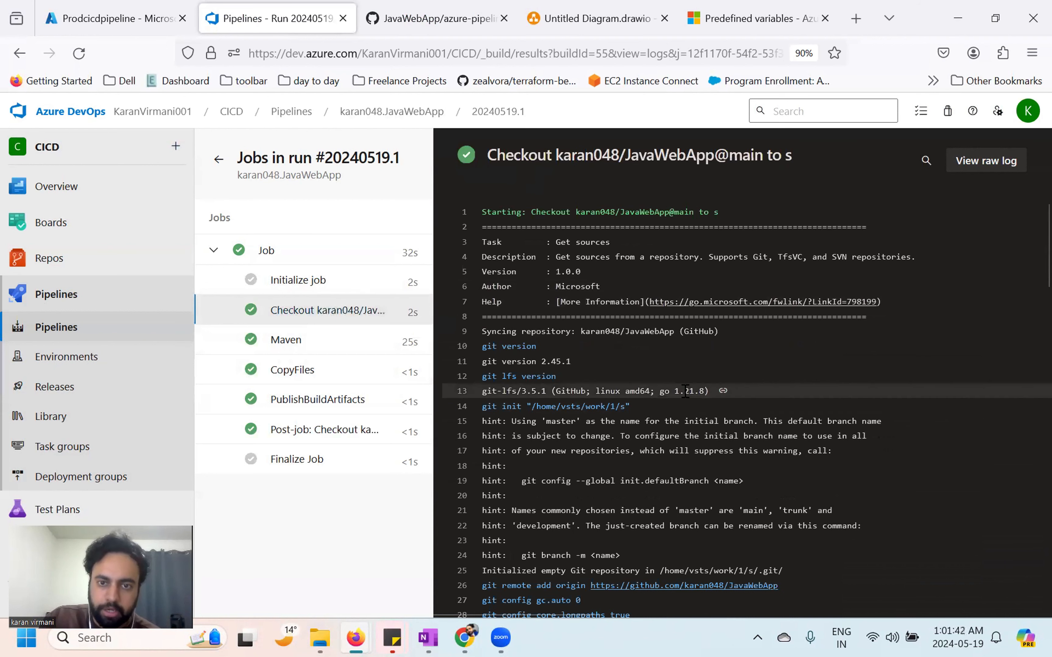
double_click(645, 334)
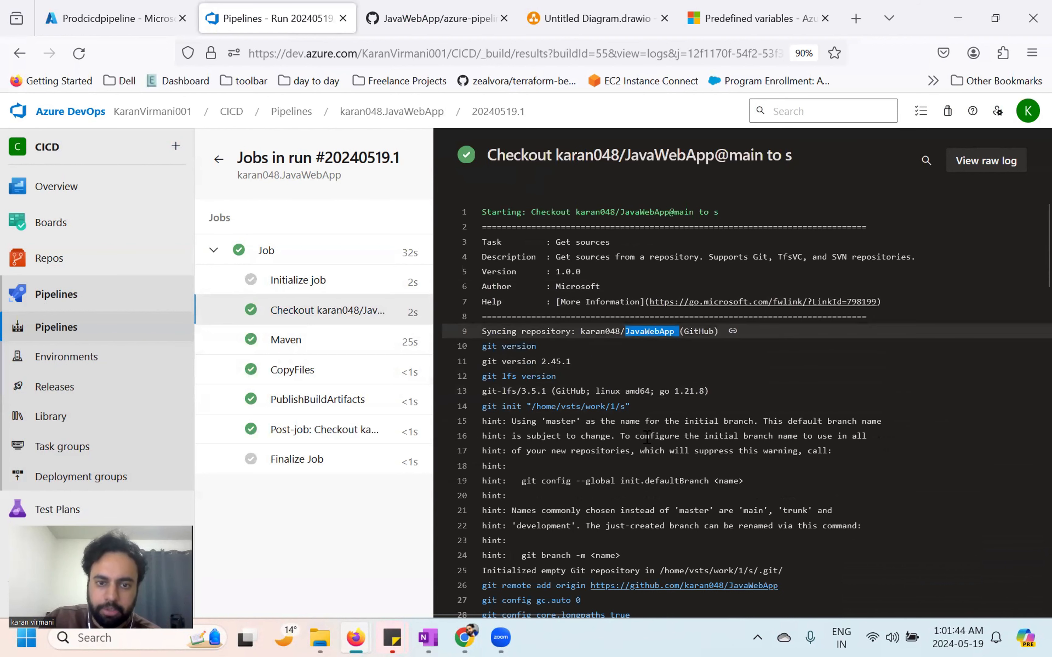
scroll(647, 437, down, 20)
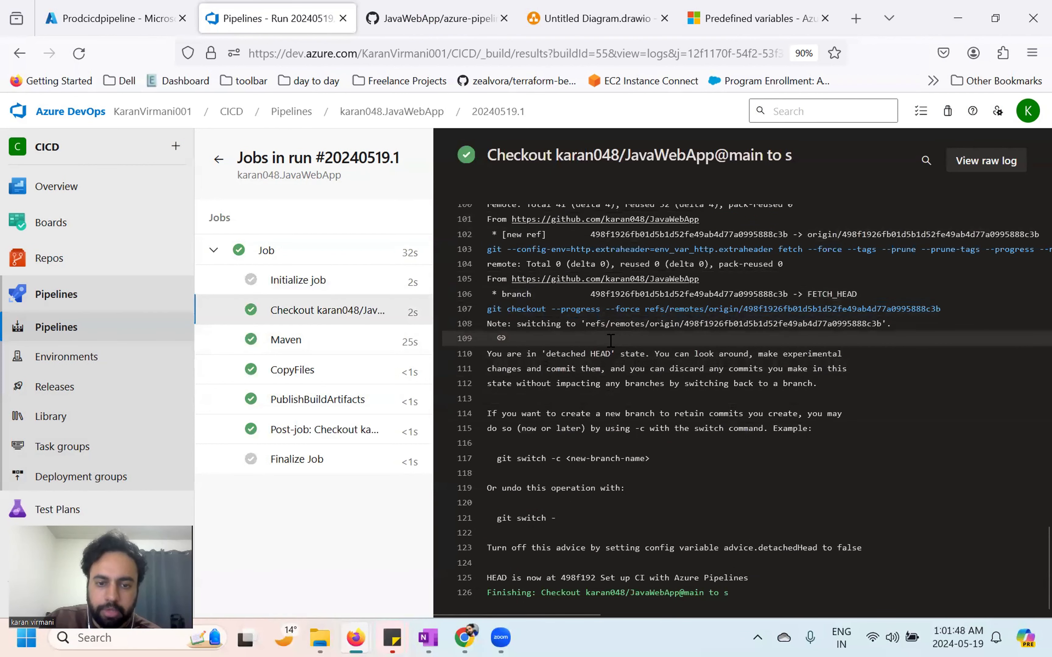
Step: Open the Maven task log and compare its pom.xml package command with the JavaWebApp repository files on GitHub
click(302, 347)
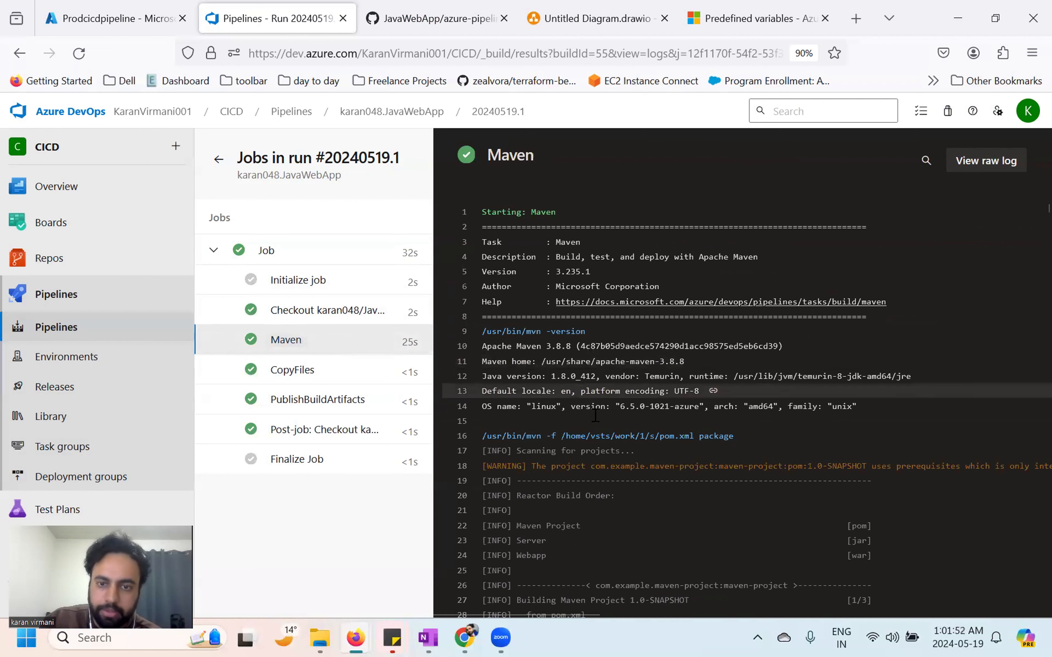
double_click(651, 435)
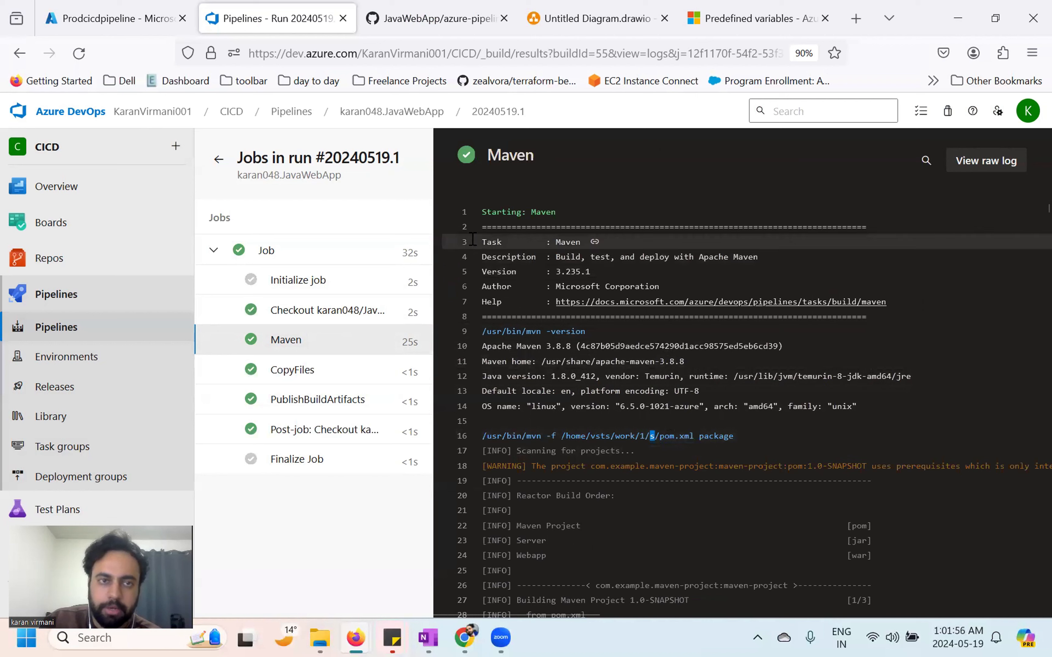
click(411, 7)
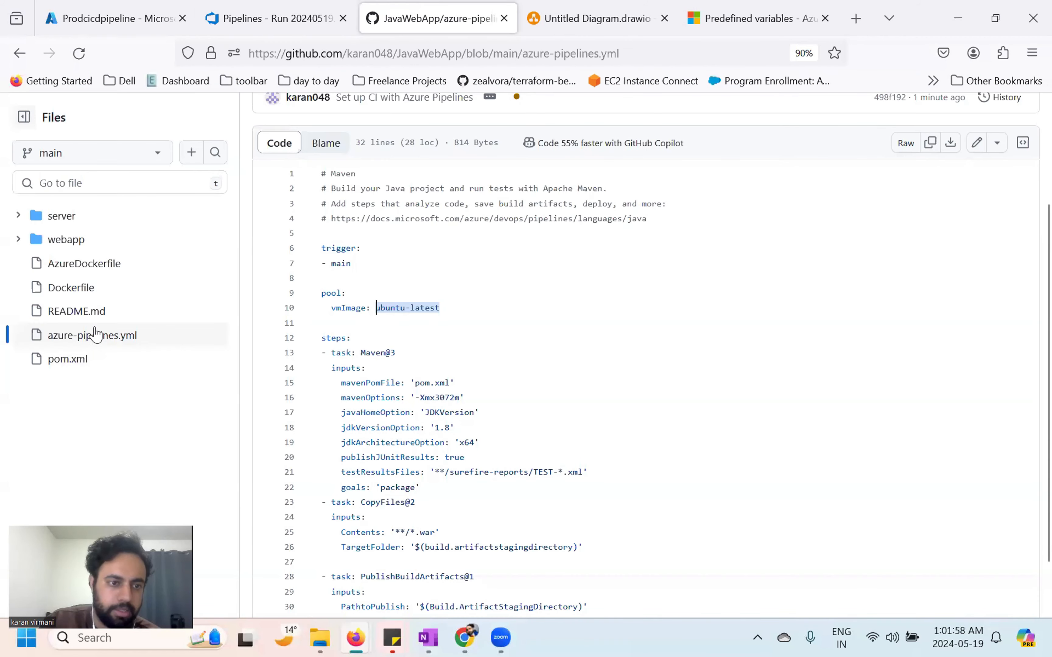
click(261, 17)
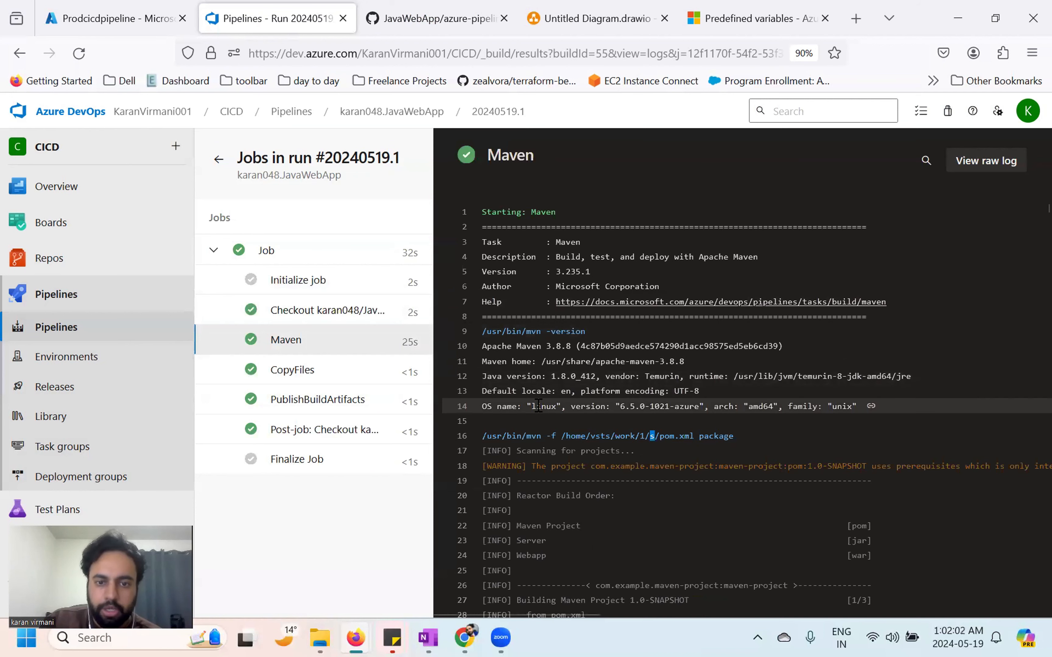
Step: Read the Maven task log through to its end, covering dependency downloads, test results and the build summary
scroll(538, 406, down, 2)
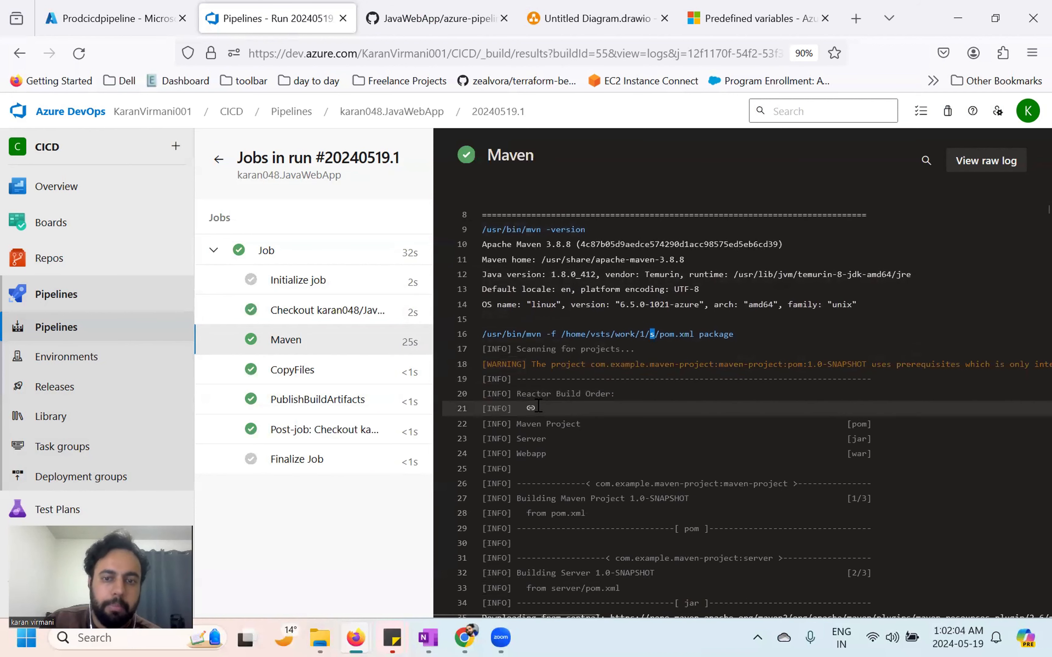
scroll(538, 406, down, 20)
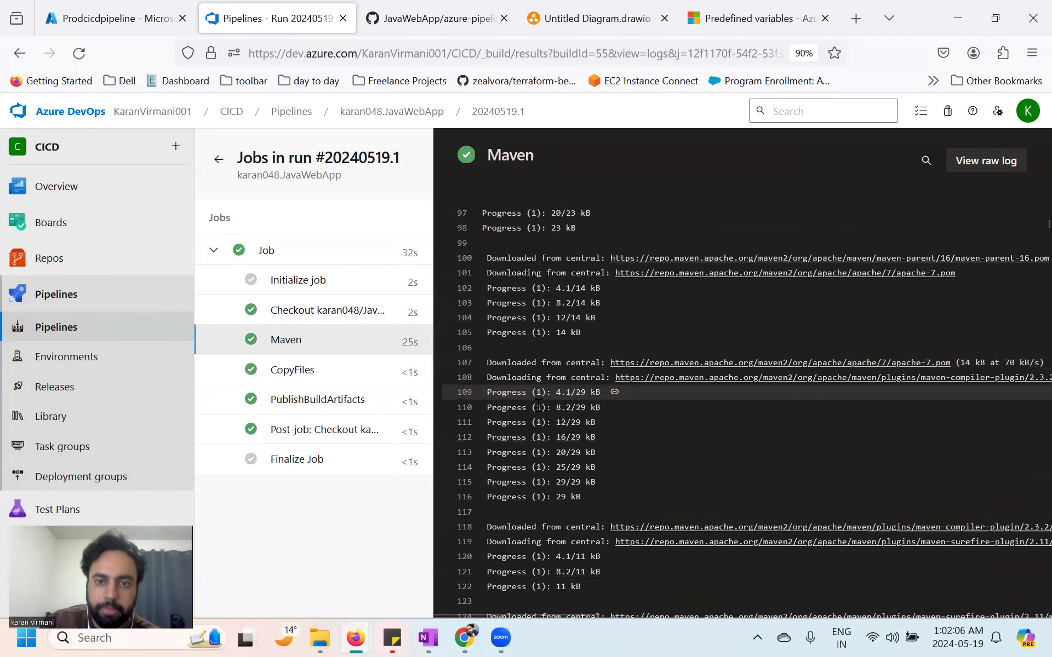
scroll(538, 405, down, 20)
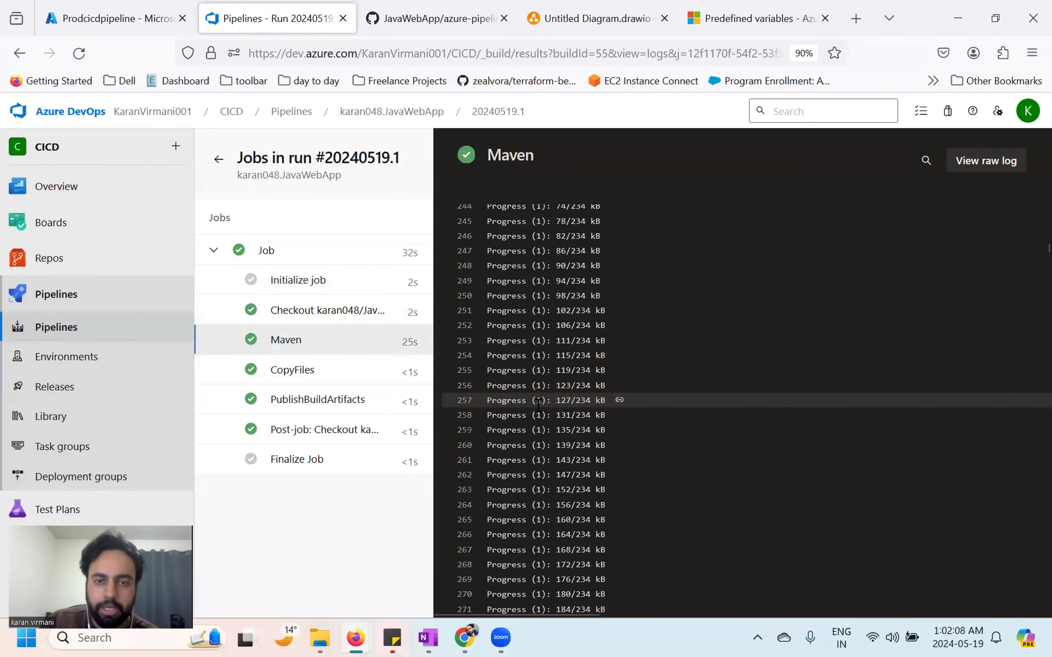
scroll(538, 405, down, 20)
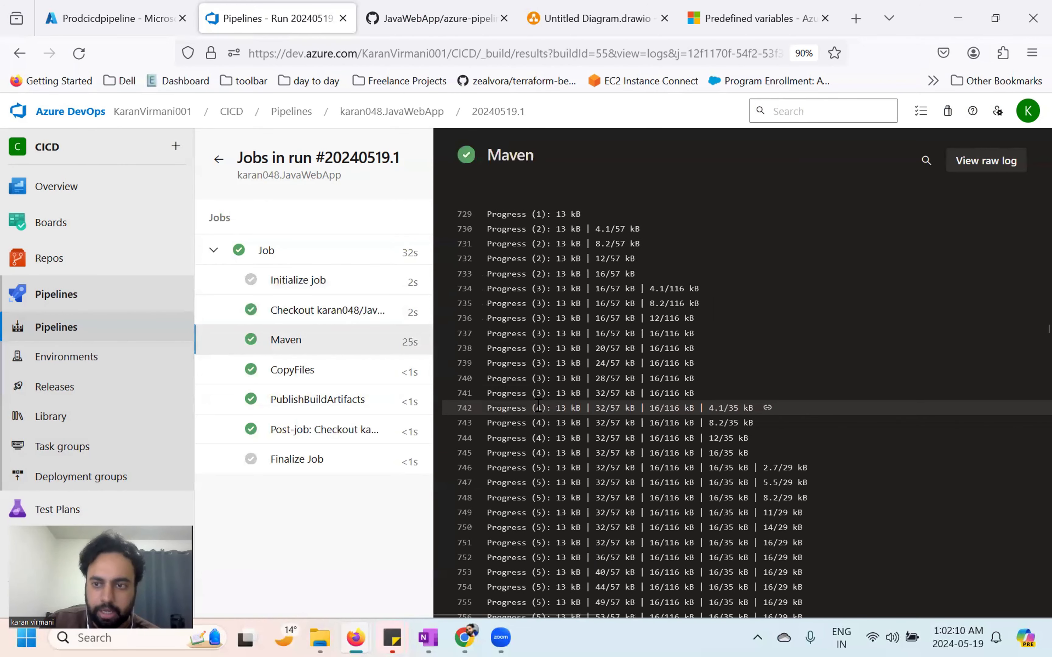
scroll(538, 405, down, 20)
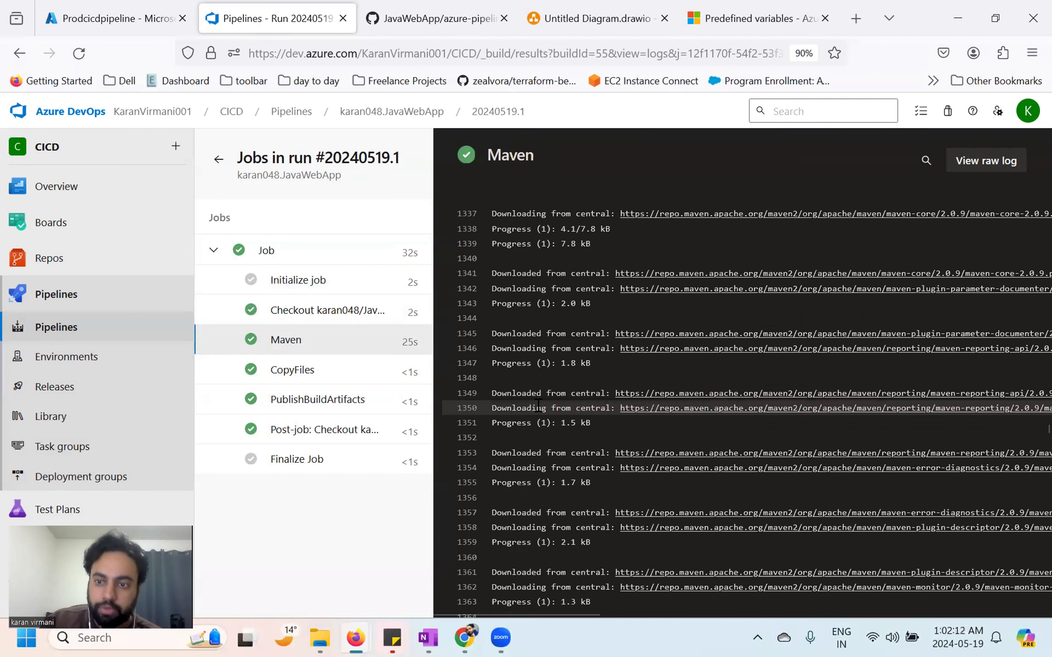
scroll(538, 405, down, 20)
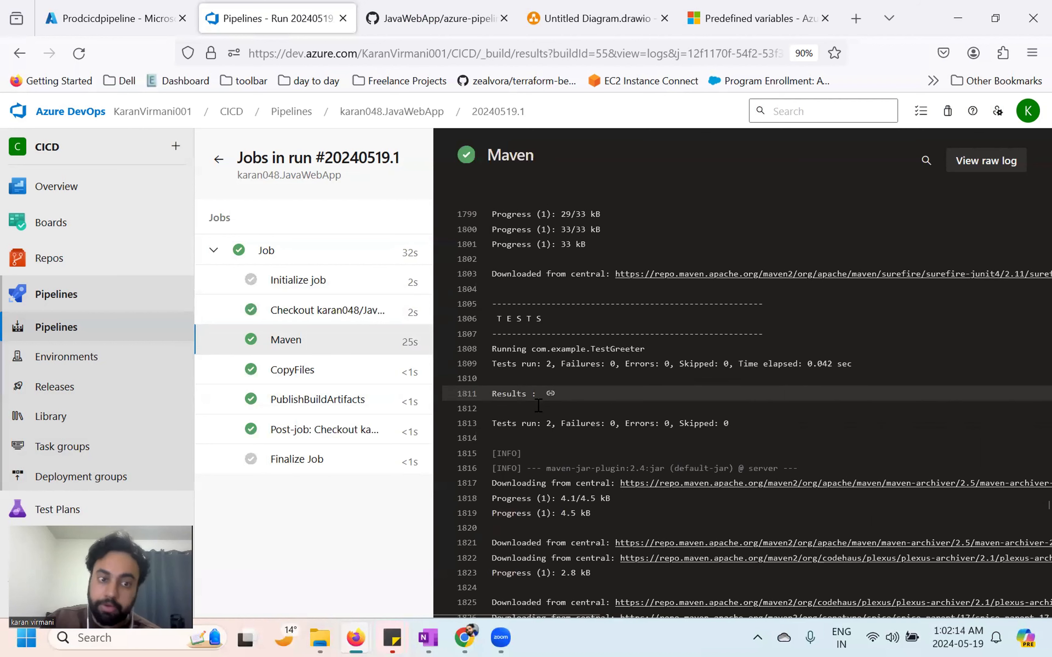
scroll(538, 406, down, 20)
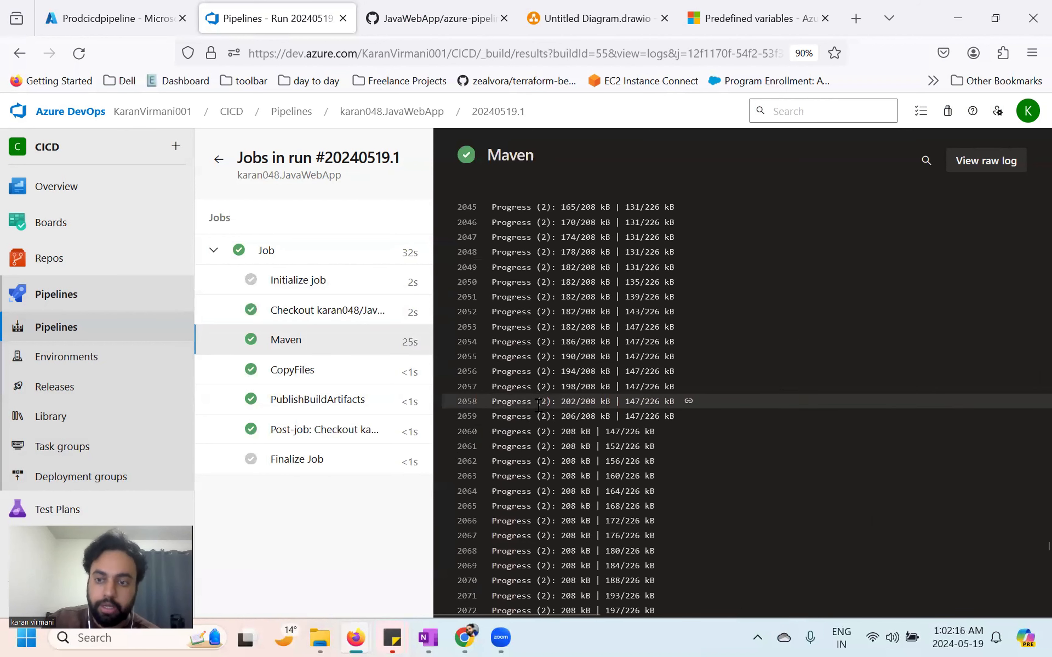
scroll(538, 406, down, 20)
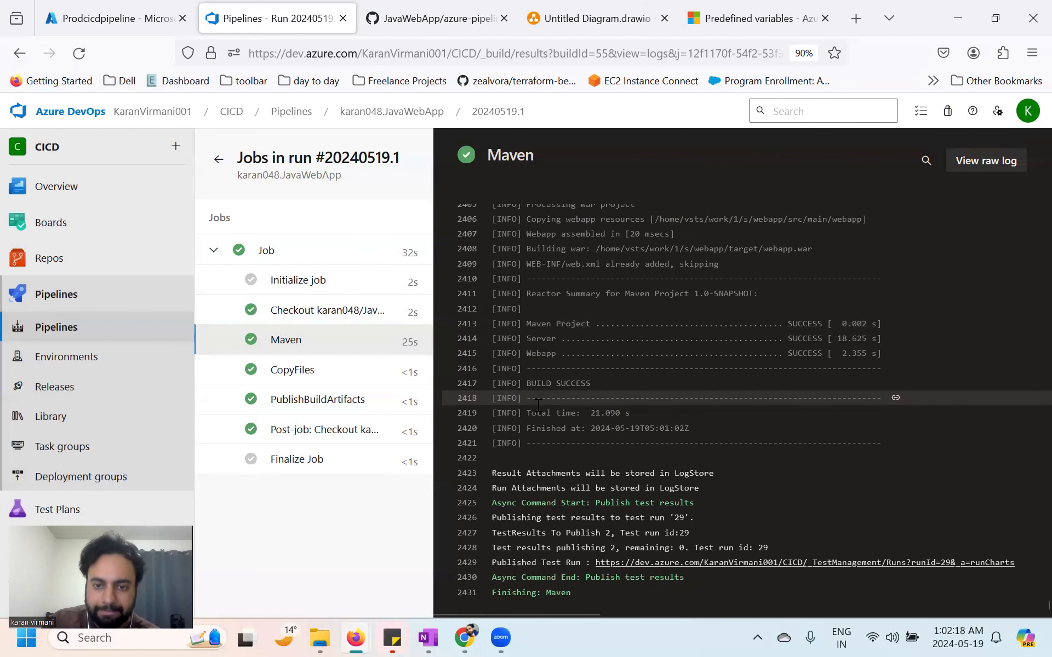
Step: Examine the webapp packaging lines near the end of the Maven log, highlighting the full path of webapp.war
scroll(611, 567, up, 3)
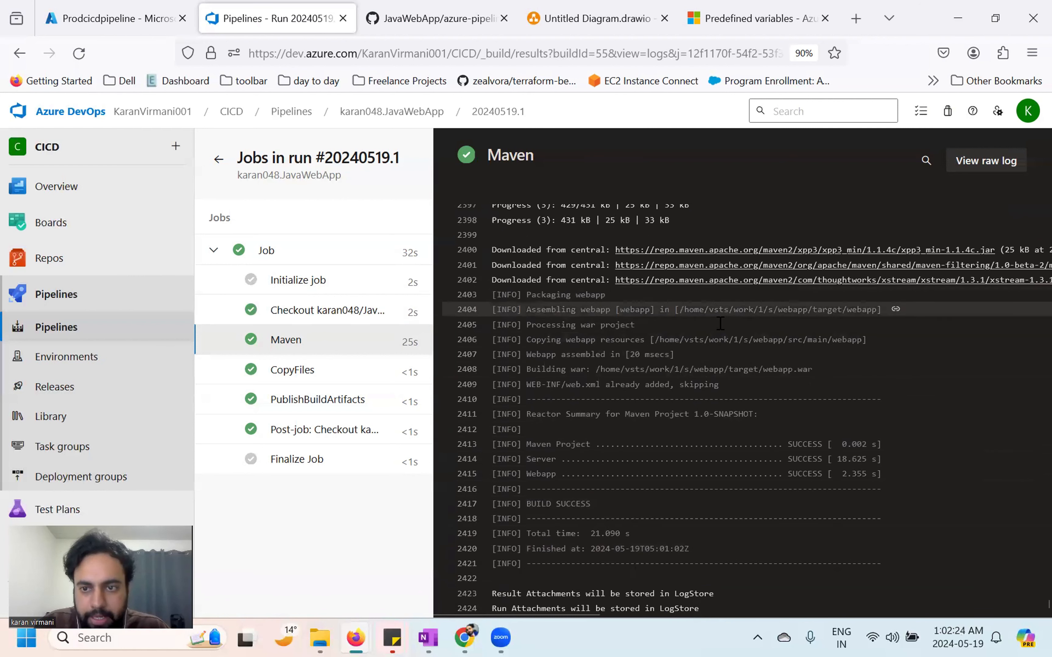
drag(679, 309, 777, 307)
click(763, 339)
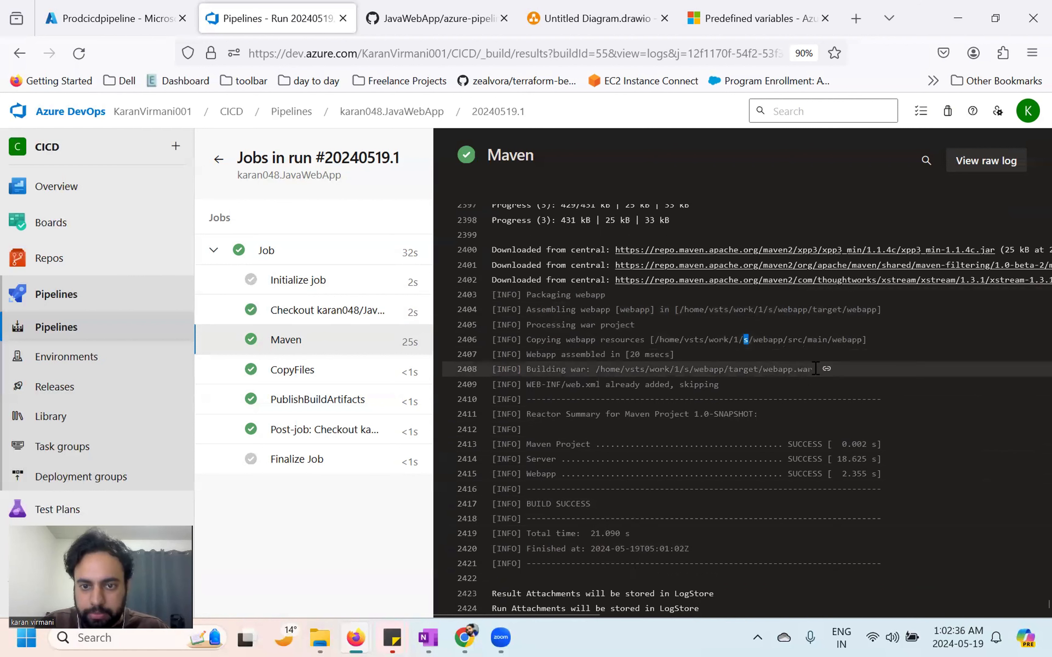
drag(816, 369, 598, 372)
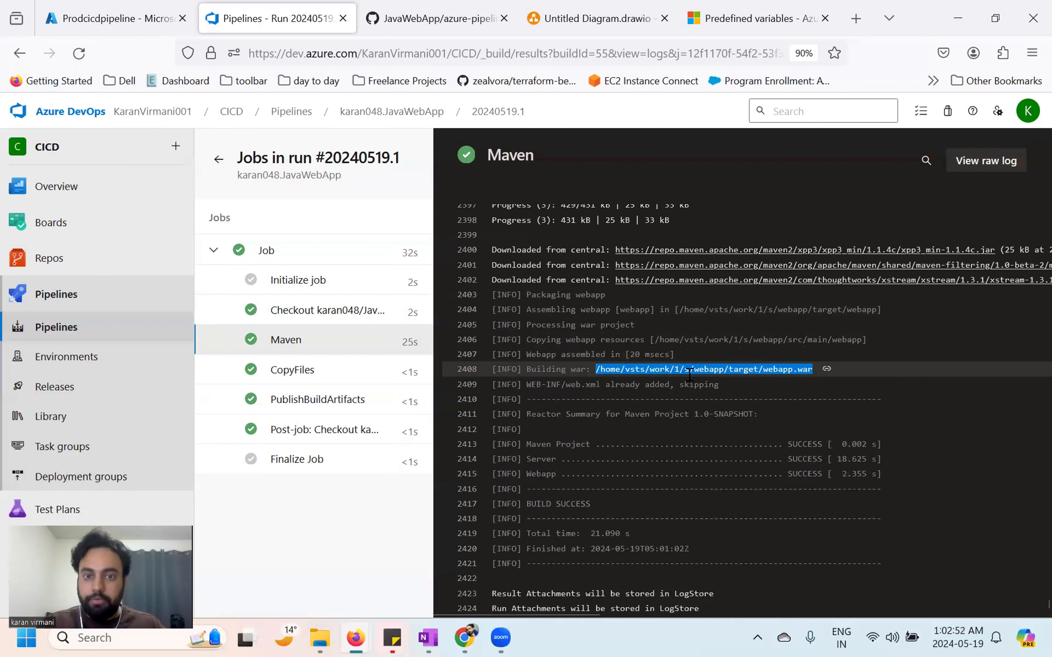
Step: Review the CopyFiles, PublishBuildArtifacts, post-job checkout and Finalize Job logs, highlighting the path uploaded as the artifact
click(306, 377)
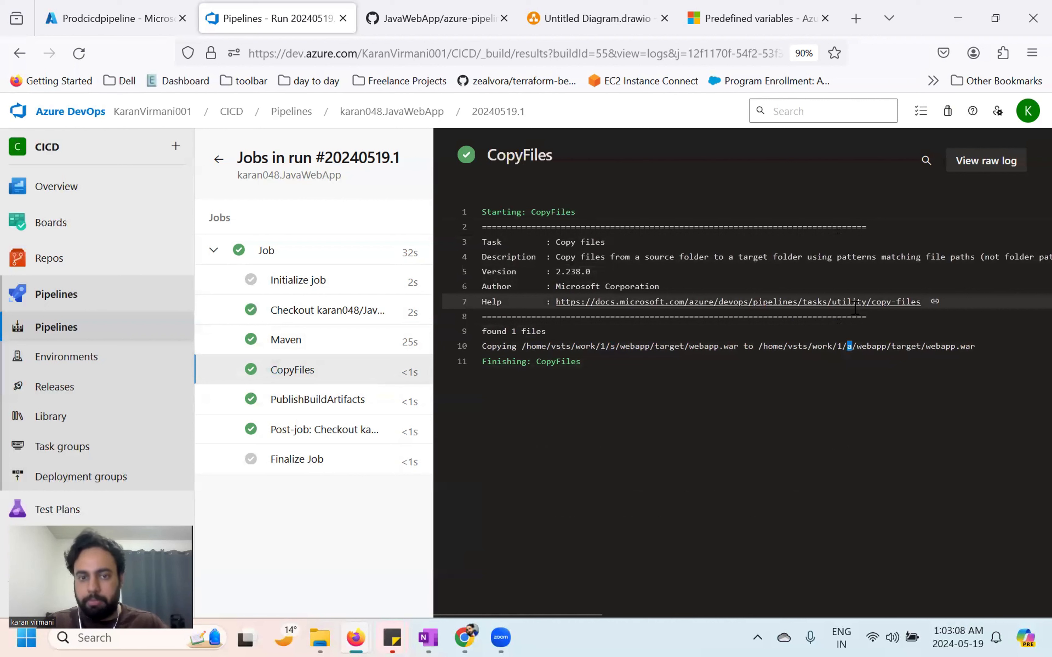
click(312, 399)
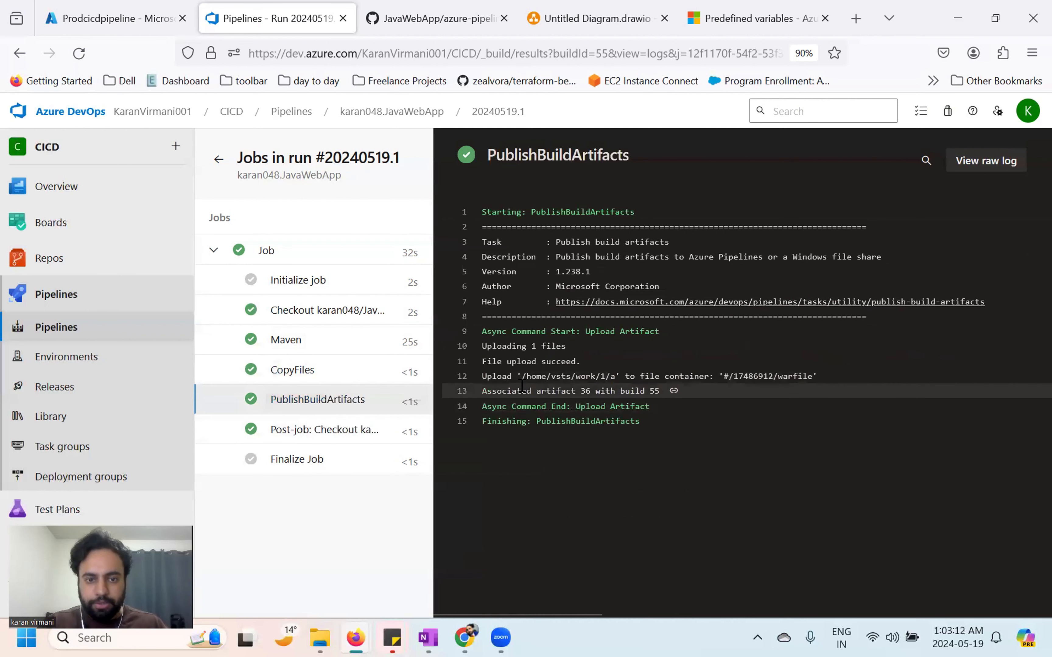
drag(522, 376, 611, 377)
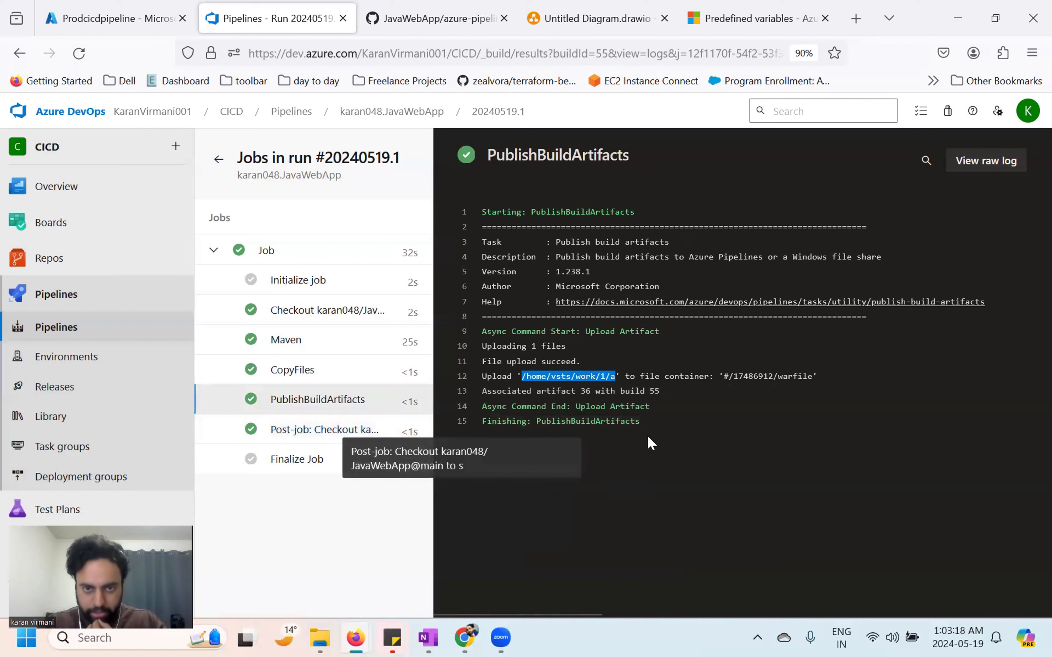
click(368, 429)
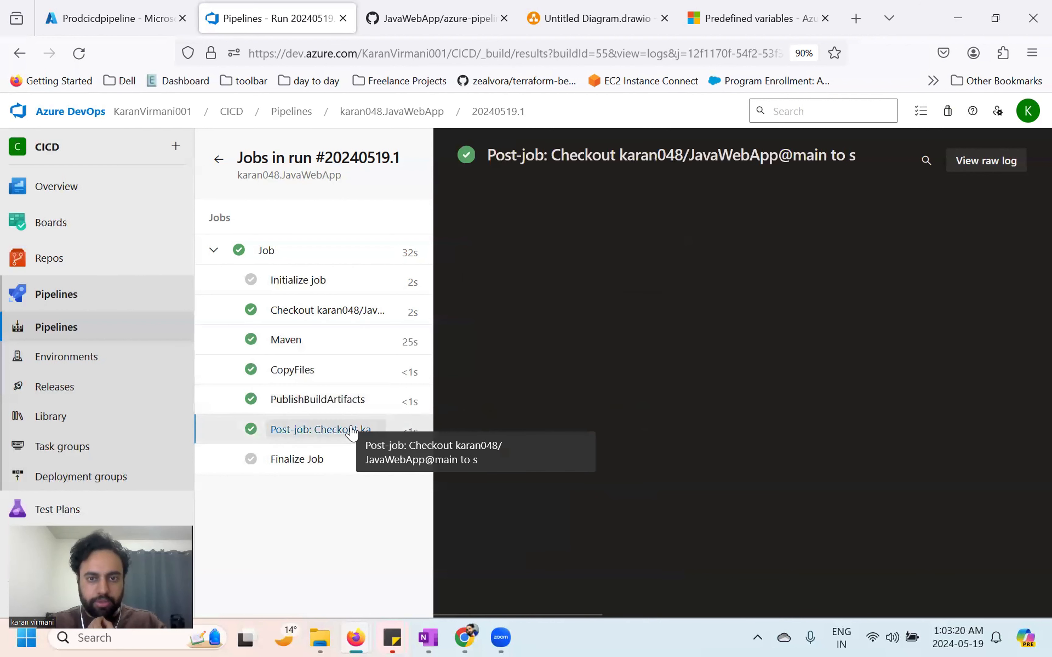
click(304, 461)
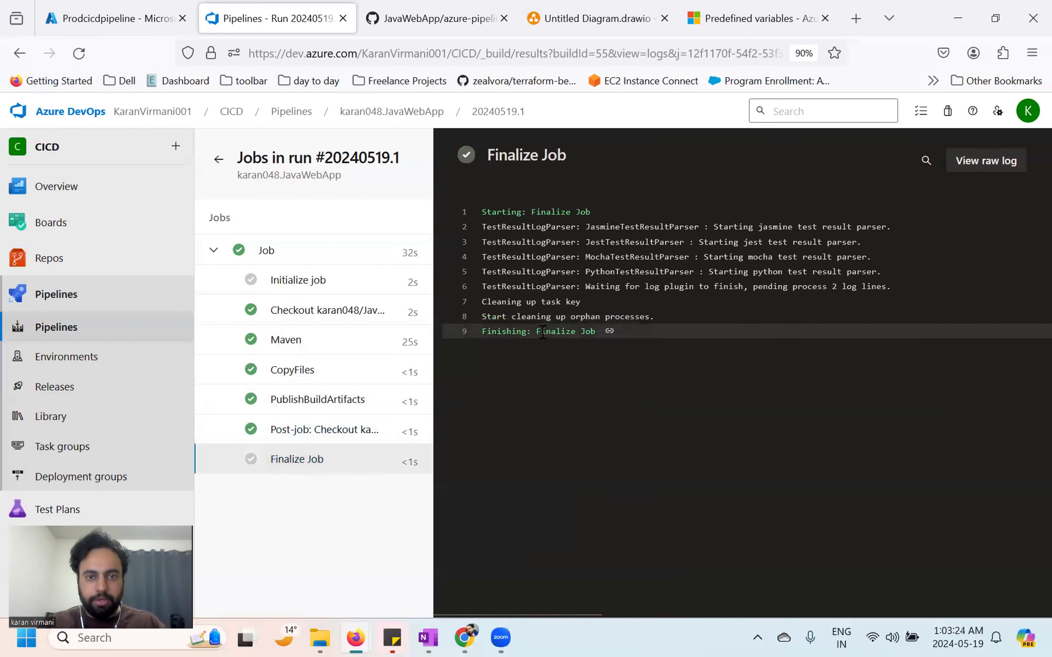
Step: Open the run's published artifacts from the job summary and expand warfile down through webapp and target
click(269, 252)
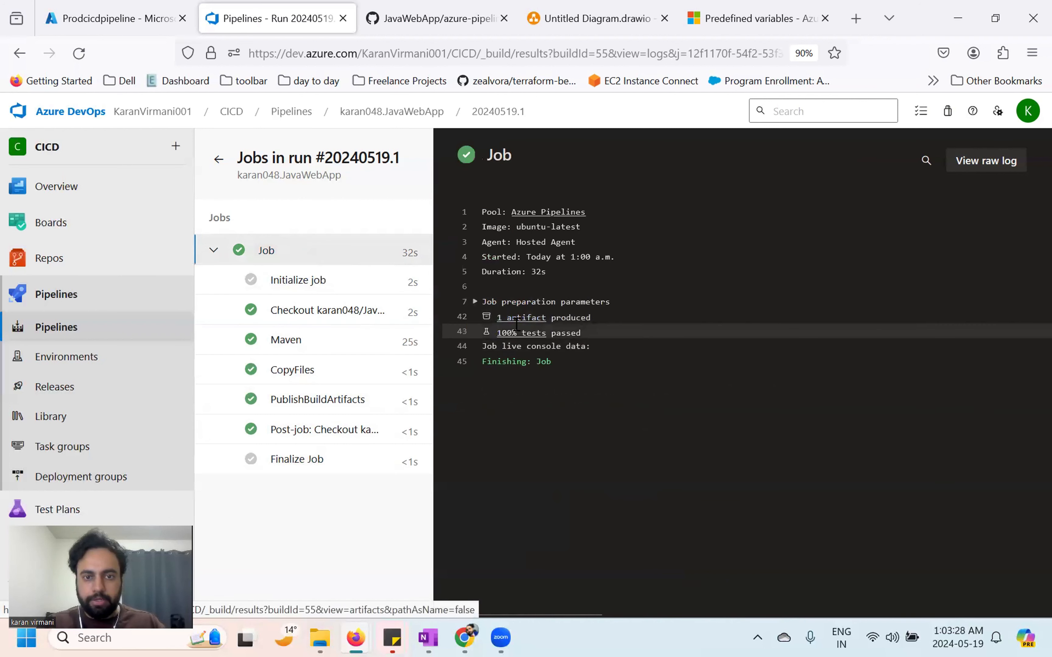
click(522, 326)
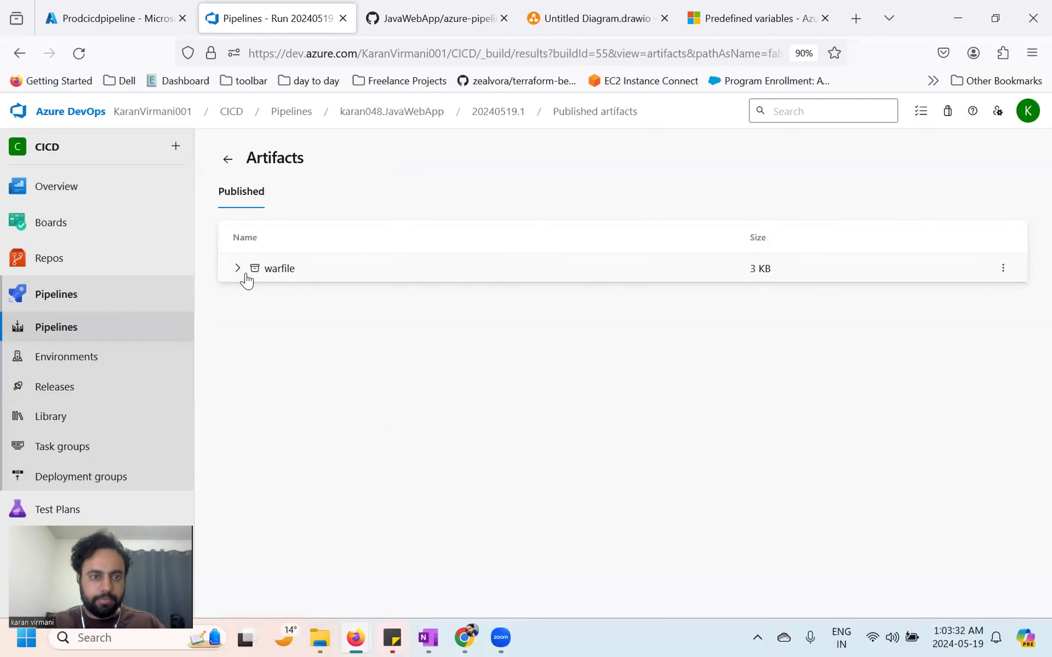
click(241, 274)
click(249, 299)
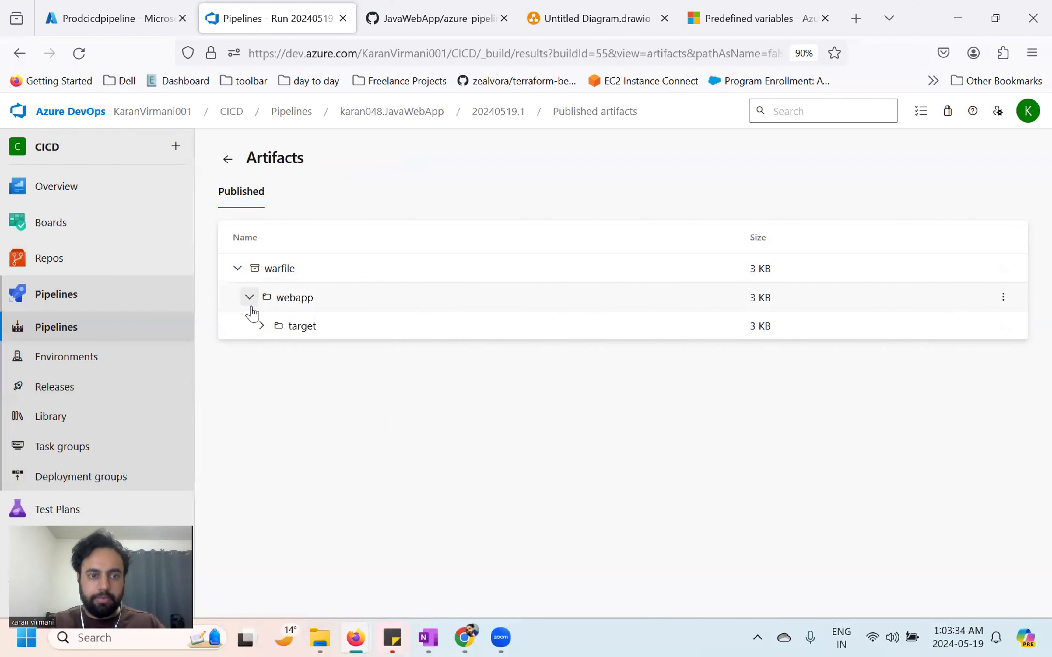
click(261, 325)
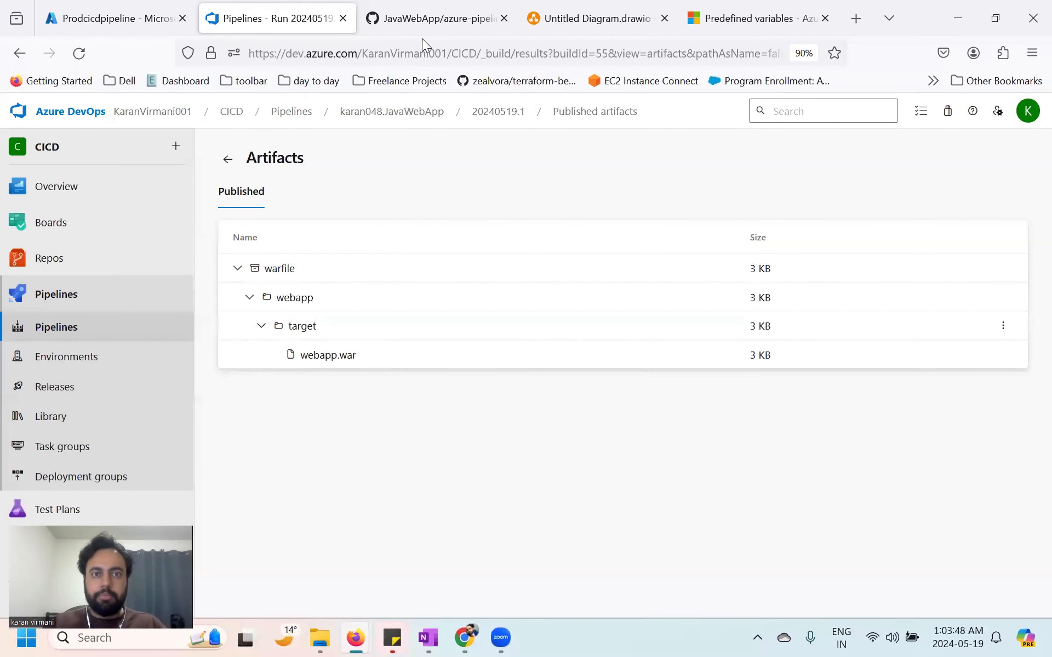
Step: Edit README.md in the JavaWebApp repository on GitHub to read "Devops CICD Project 3" and bring up its commit dialog
click(431, 20)
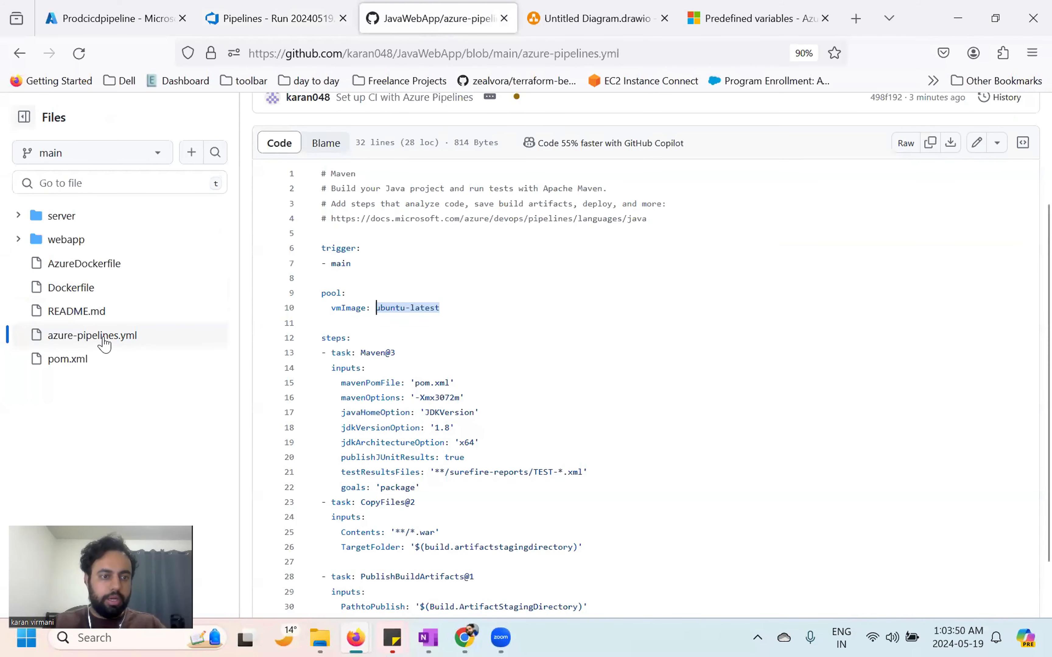
click(83, 309)
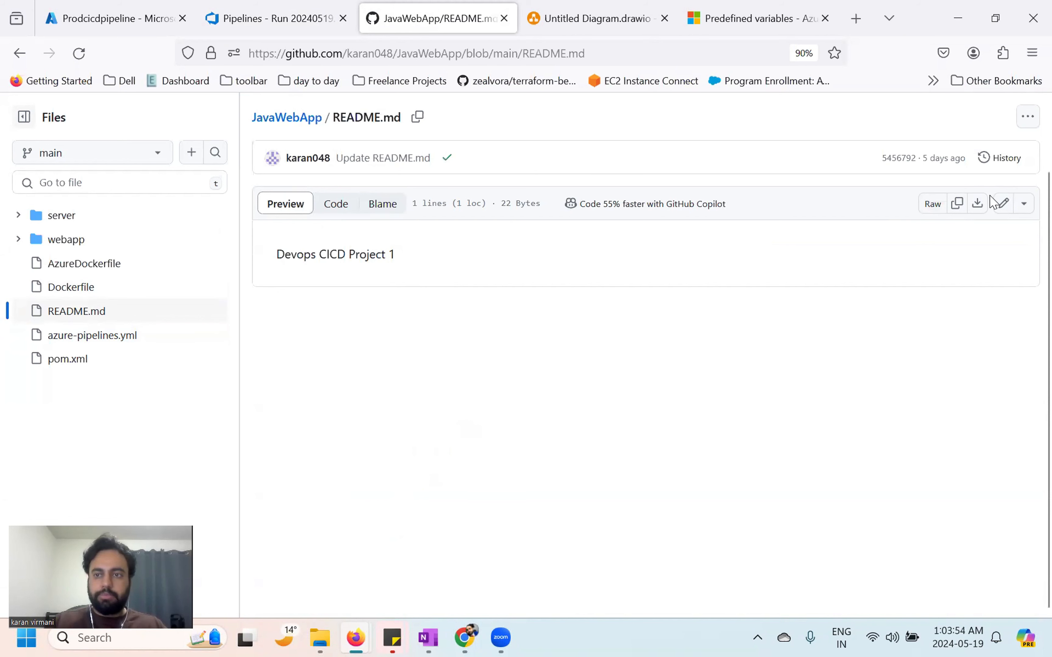
click(1002, 205)
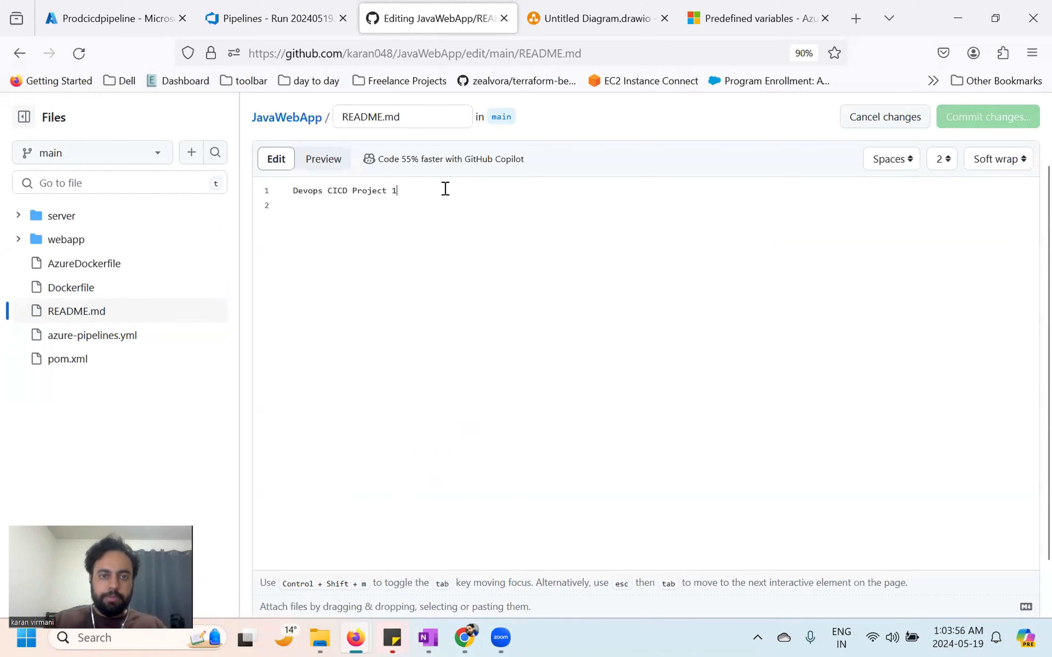
key(BackSpace)
text(3)
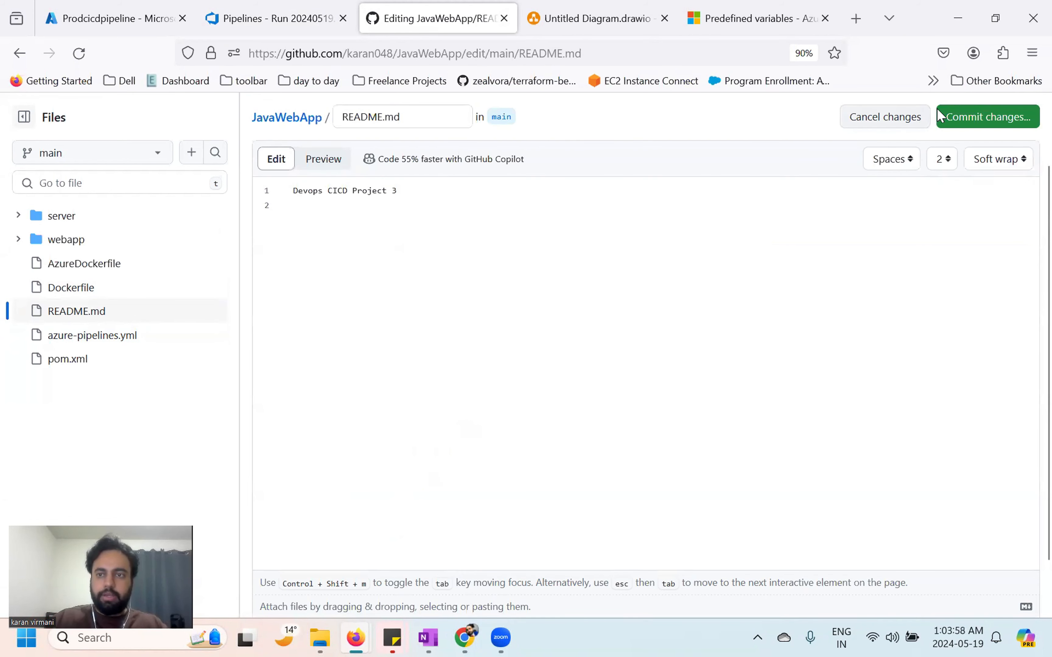
click(975, 115)
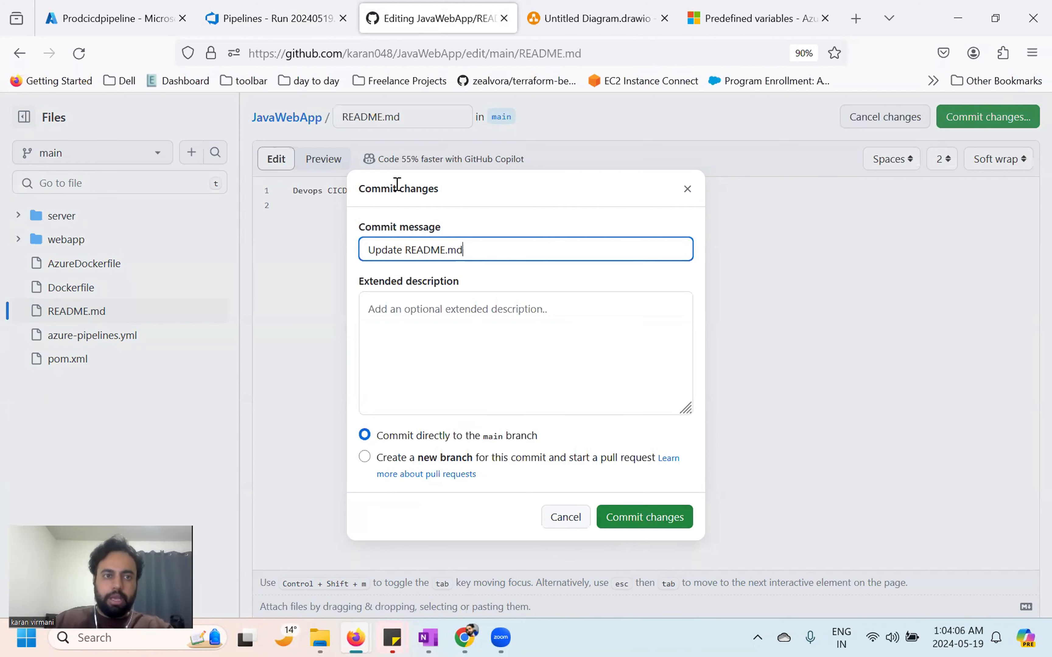
Step: Switch to Azure DevOps and open the JavaWebApp pipeline's YAML for editing to view its trigger
click(235, 20)
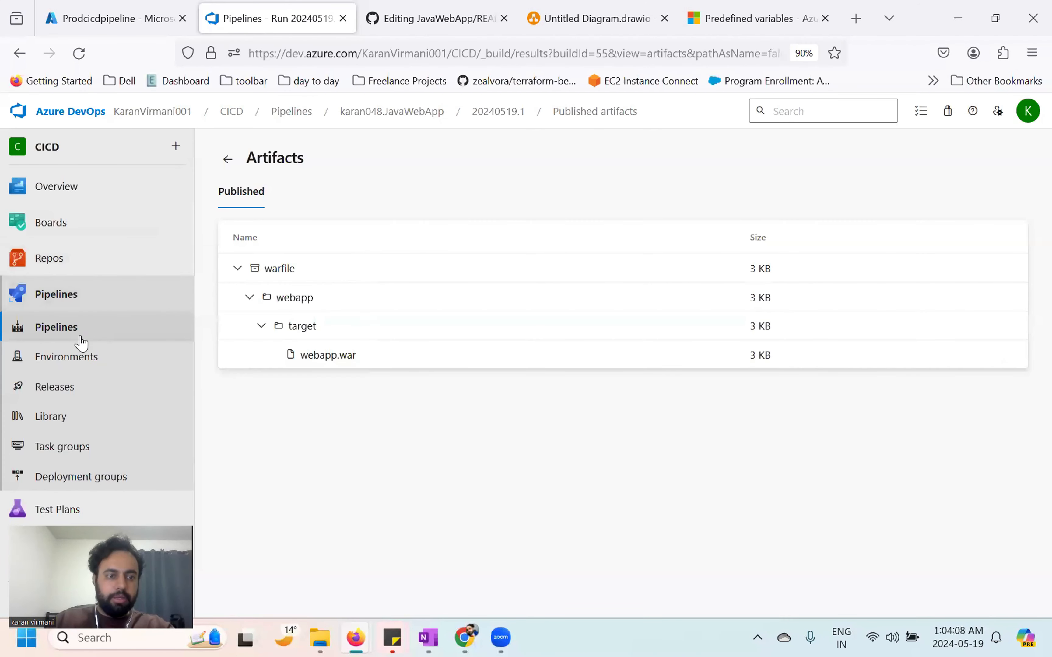
click(105, 339)
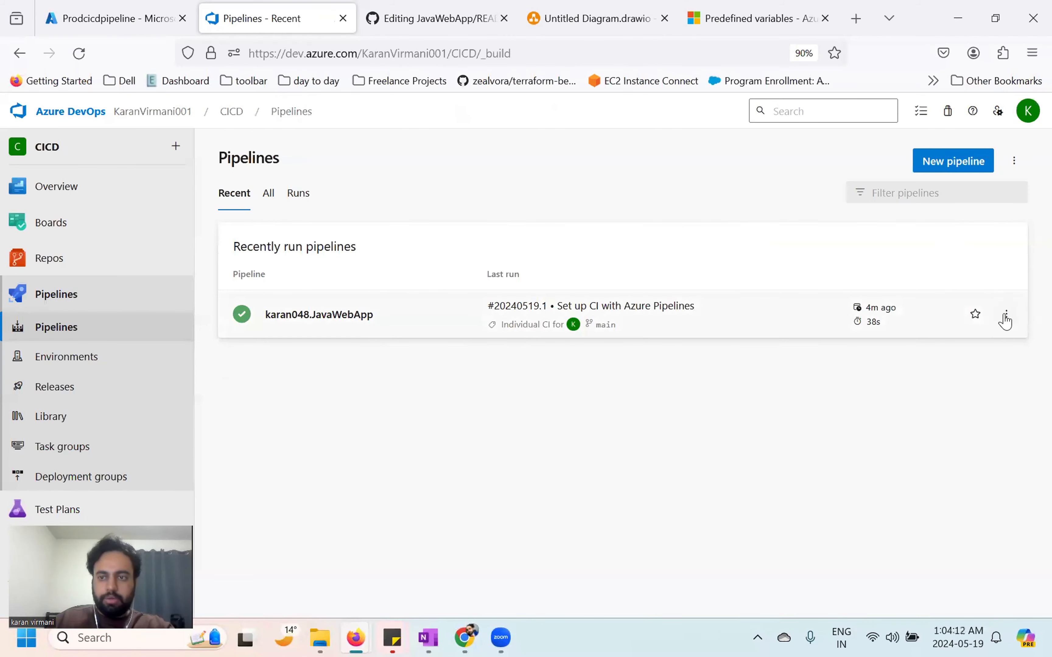
click(1005, 315)
click(937, 349)
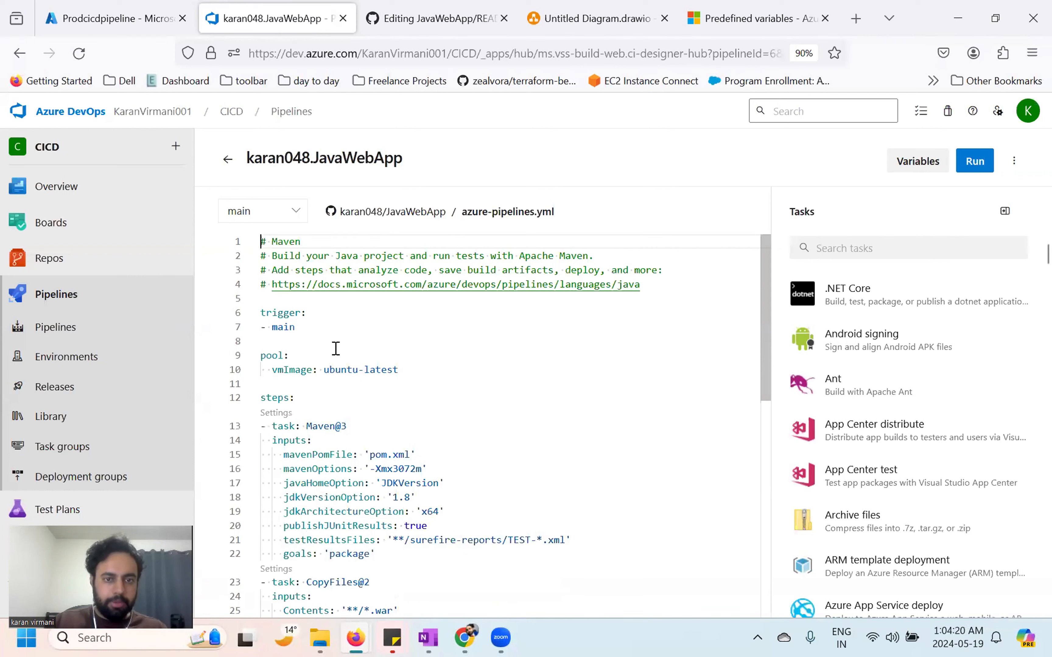
Step: Highlight the trigger block and its main branch entry in azure-pipelines.yml to examine what starts the pipeline
drag(318, 329, 259, 311)
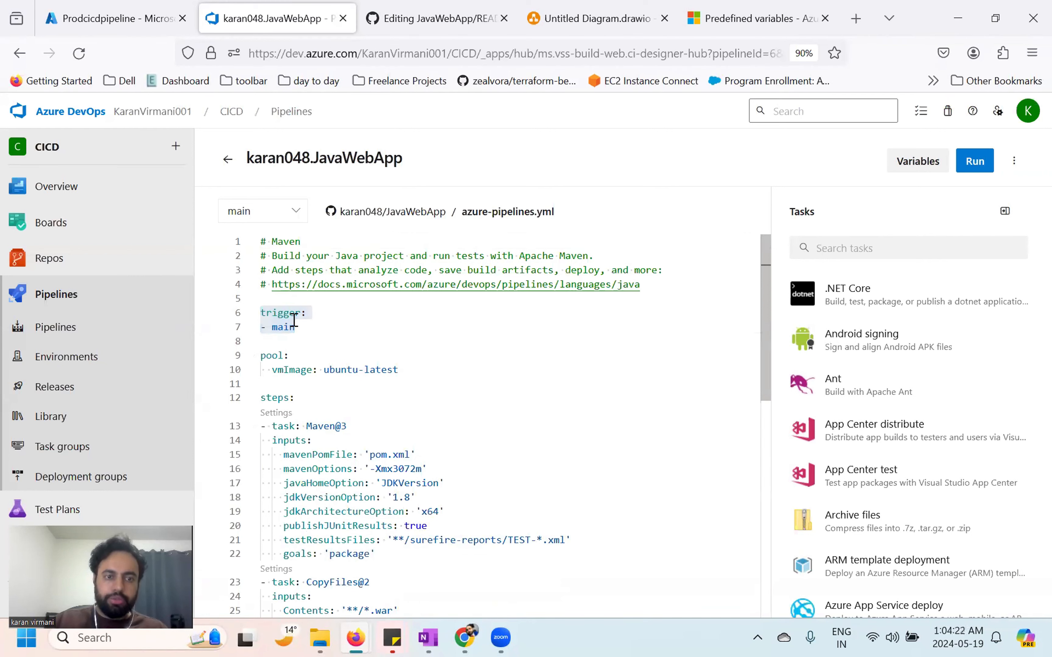
click(280, 313)
click(299, 327)
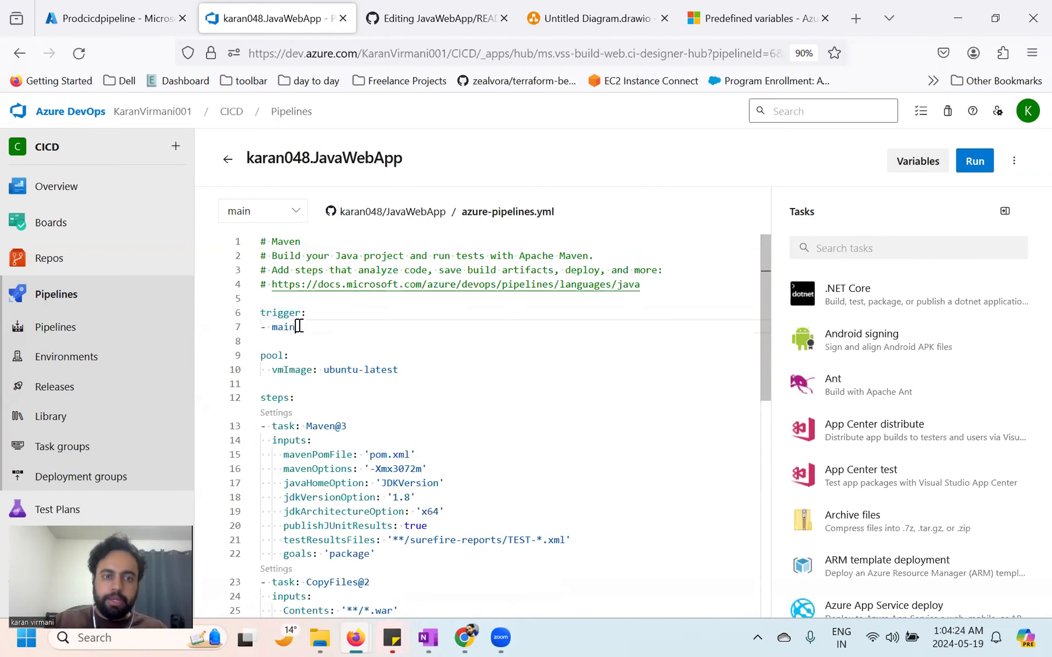
drag(300, 327, 260, 312)
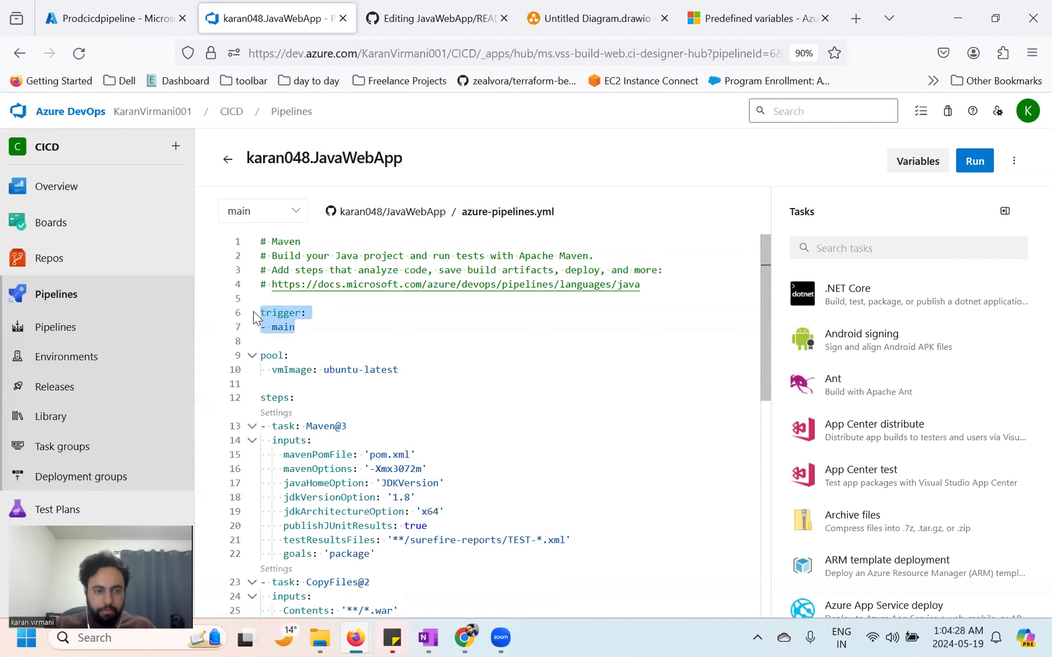
double_click(292, 329)
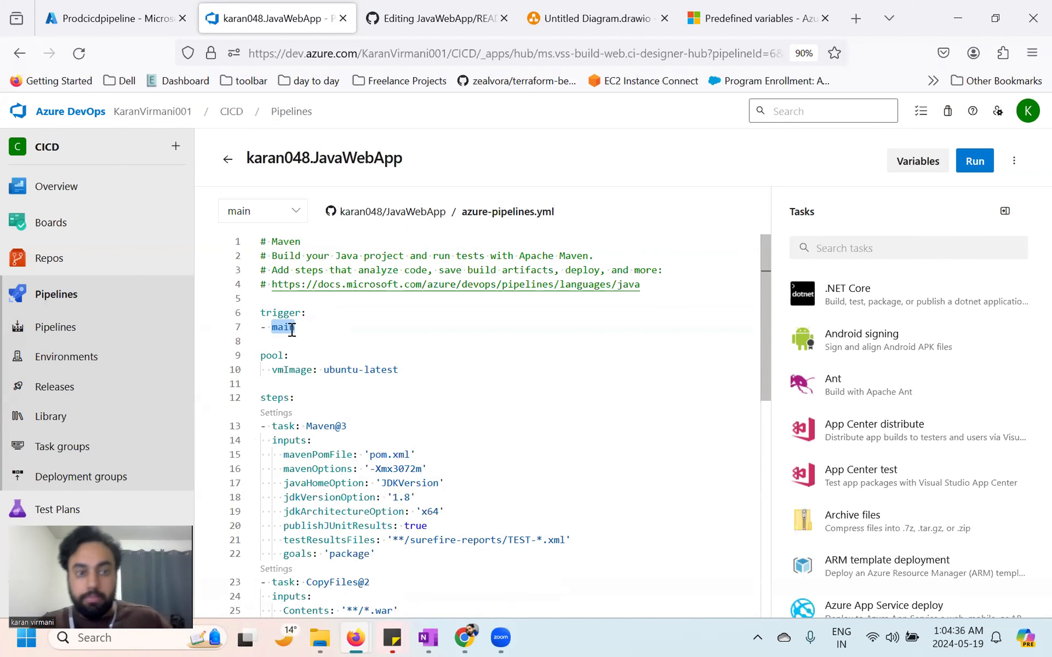
Step: Switch to GitHub, commit the README.md change directly to the main branch, and highlight the edited number in the file
click(435, 18)
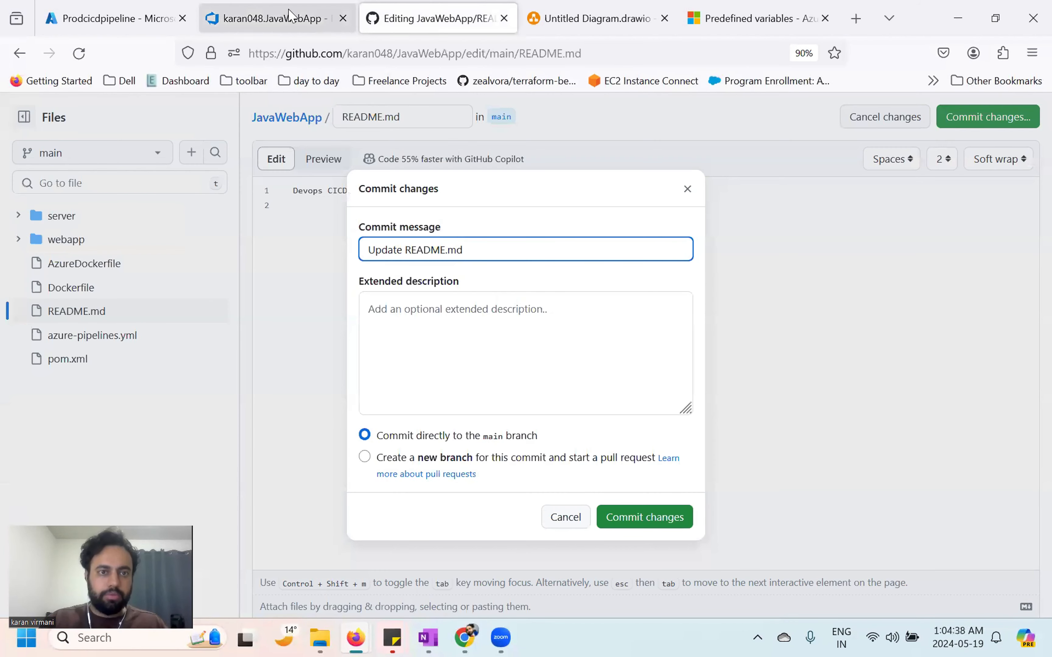
click(629, 520)
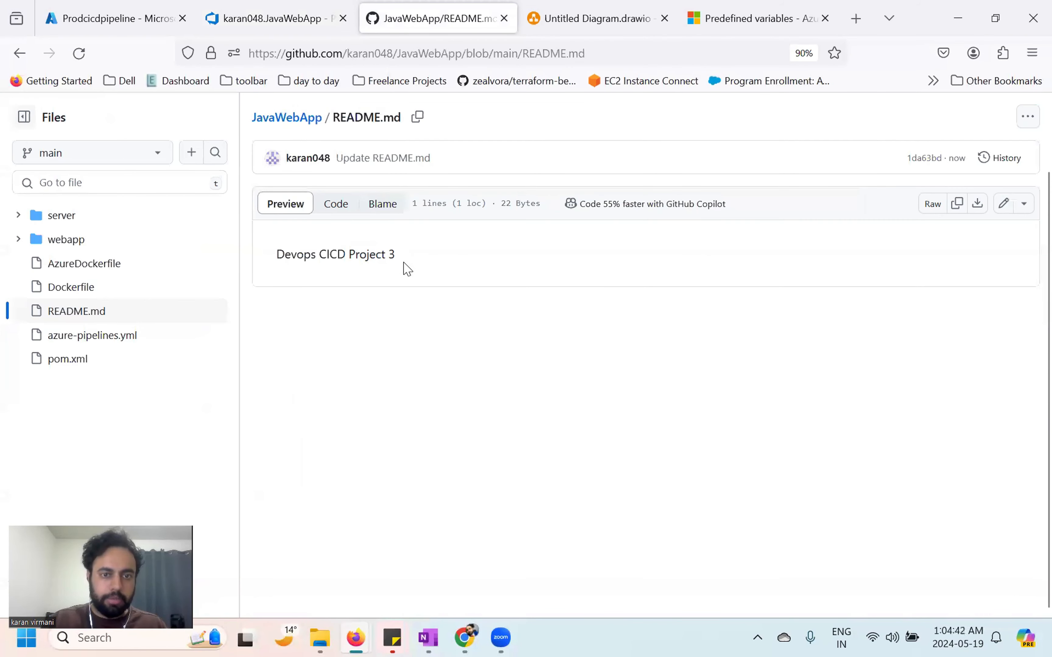
drag(396, 254, 388, 255)
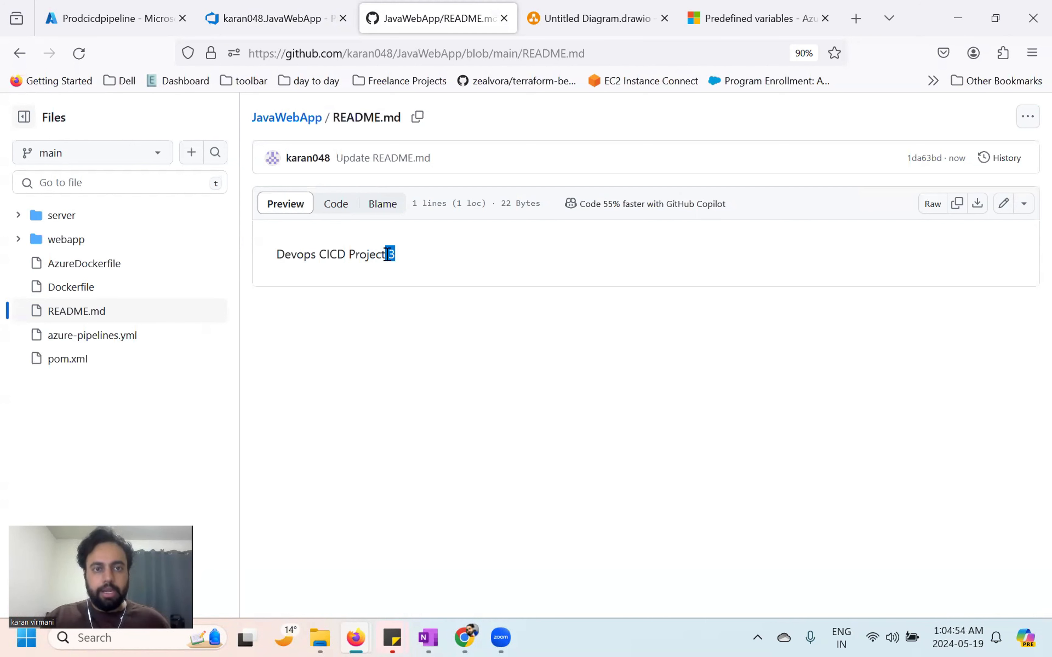
Step: Switch to Azure DevOps, inspect the job of the JavaWebApp run for "Update README.md", and bring up the CI/CD architecture diagram
click(276, 17)
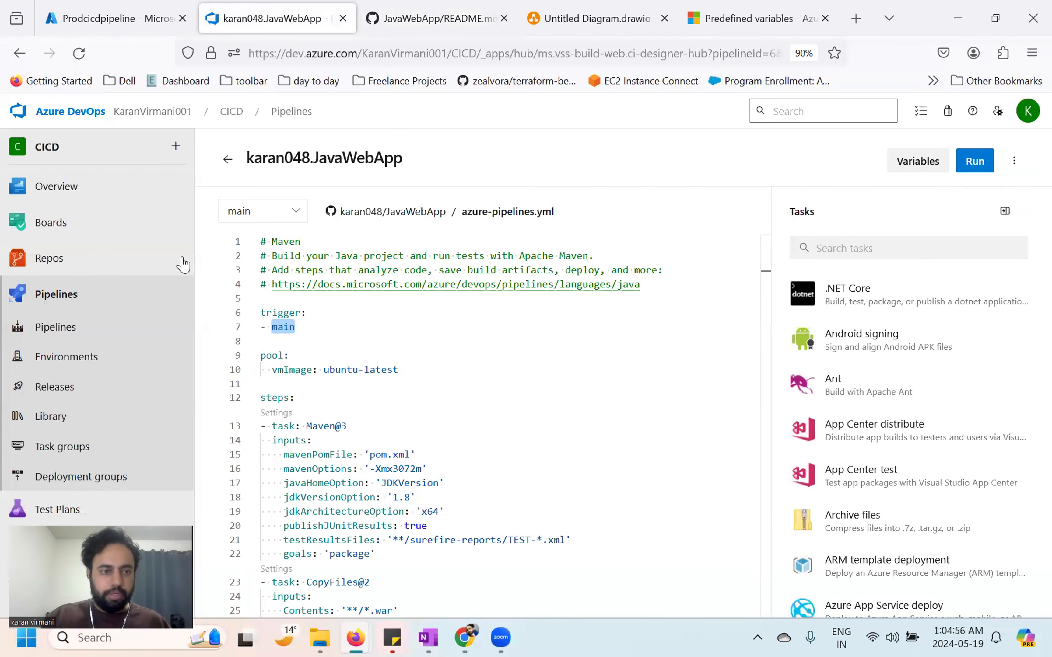
click(85, 336)
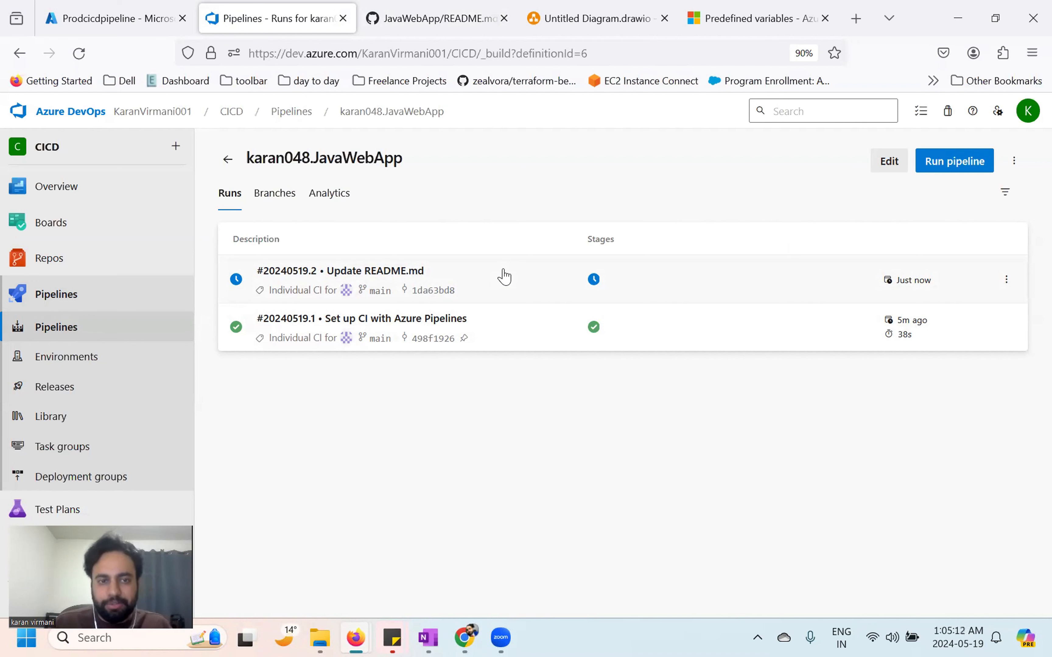
mouse_move(160, 275)
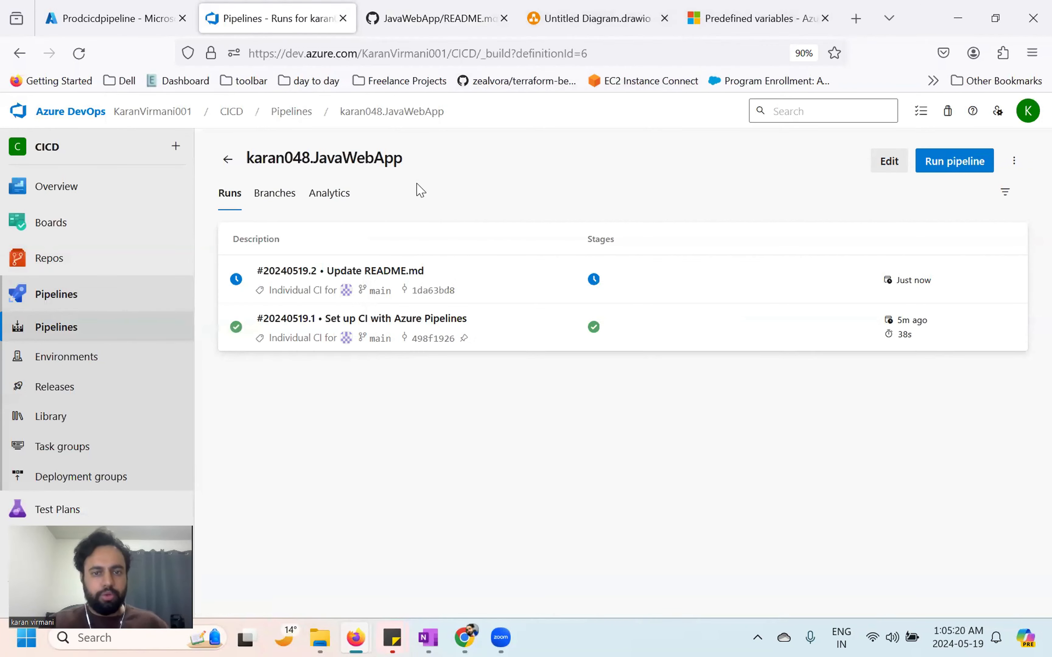
click(476, 274)
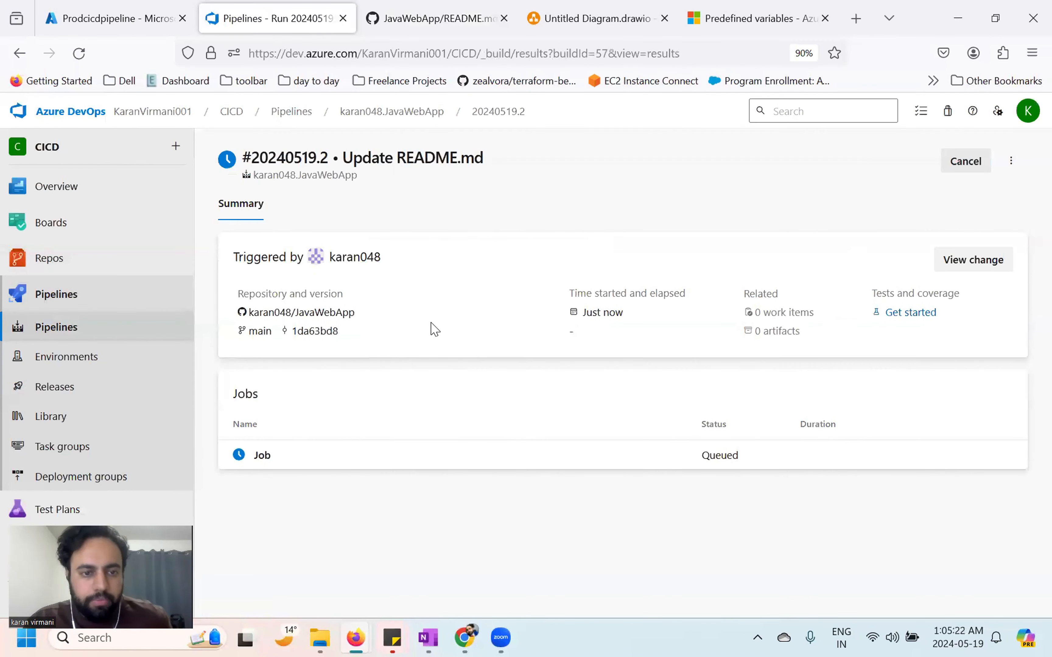
click(299, 460)
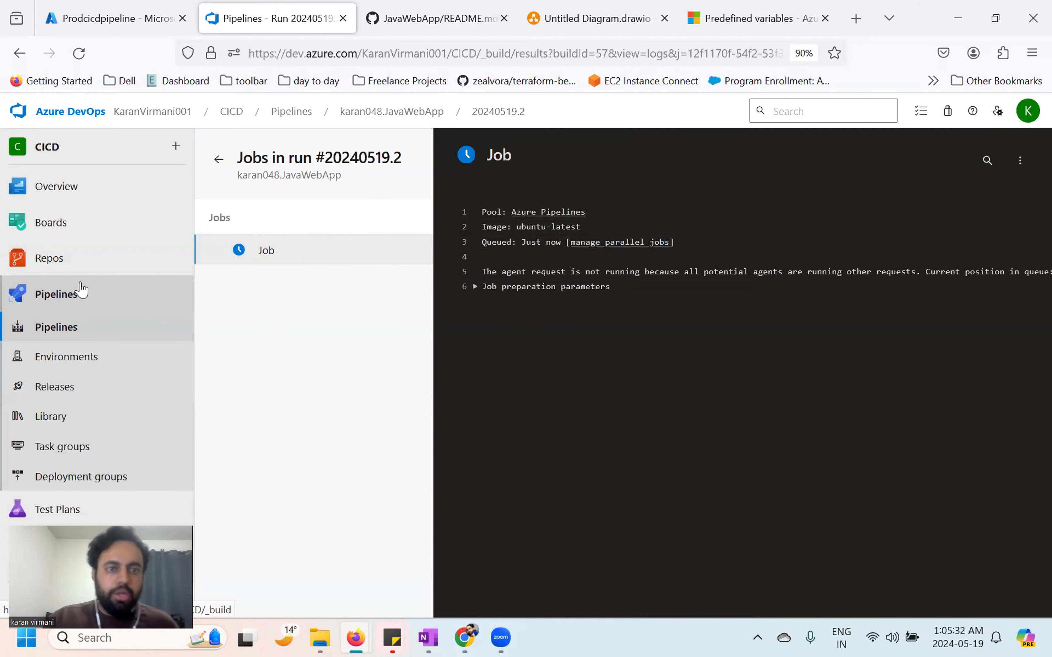
click(591, 18)
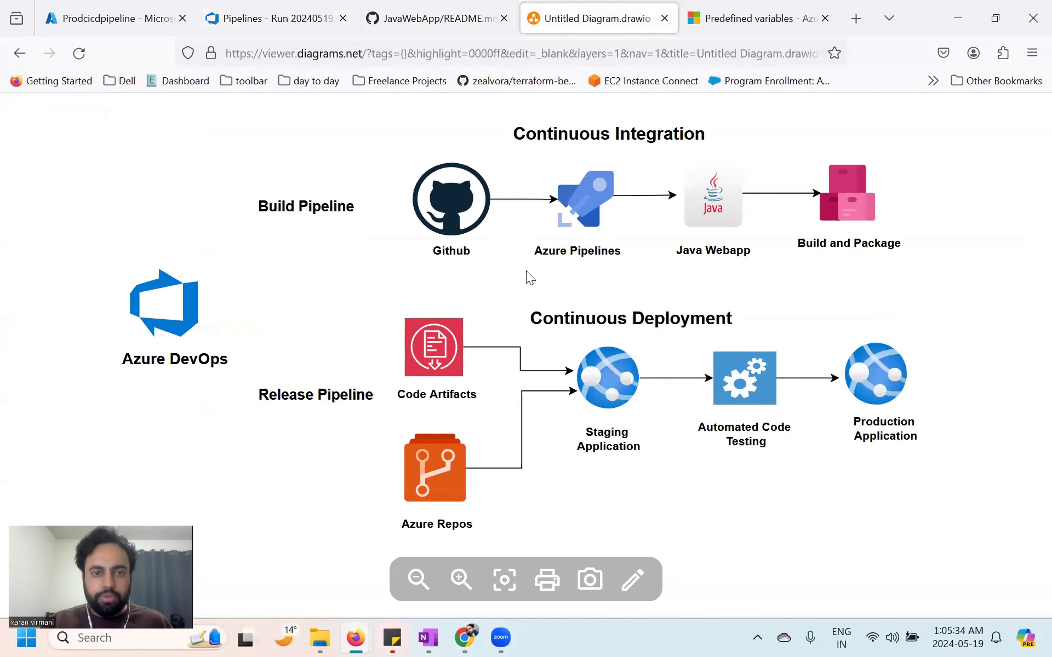
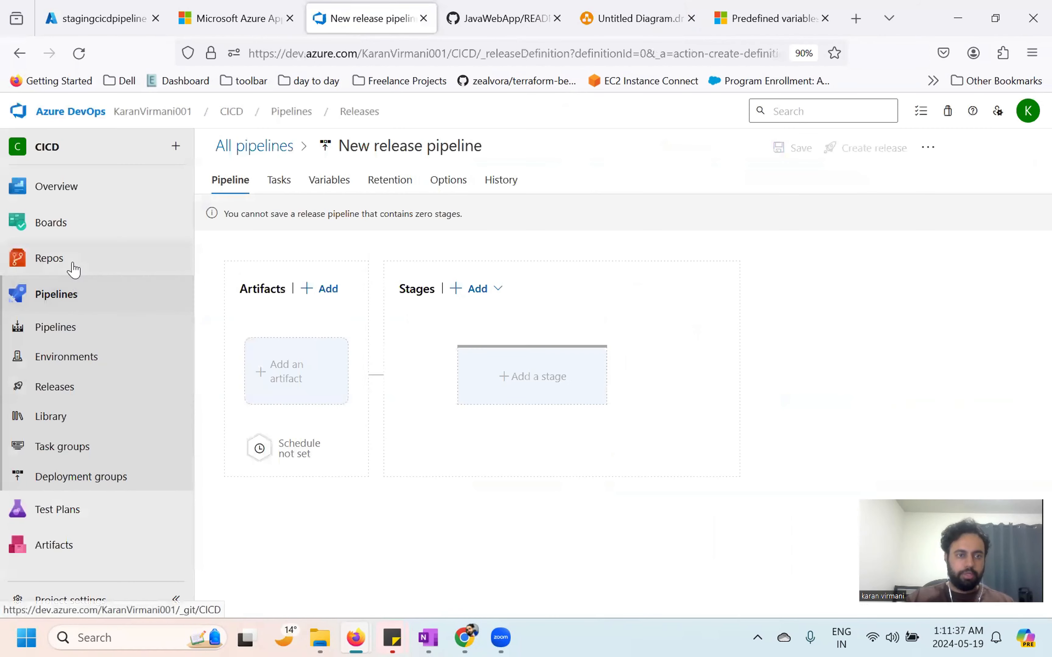
Step: Leave the unsaved release pipeline and open BrowserTest.java under src/test/java/Academy in the CICD repository
click(70, 269)
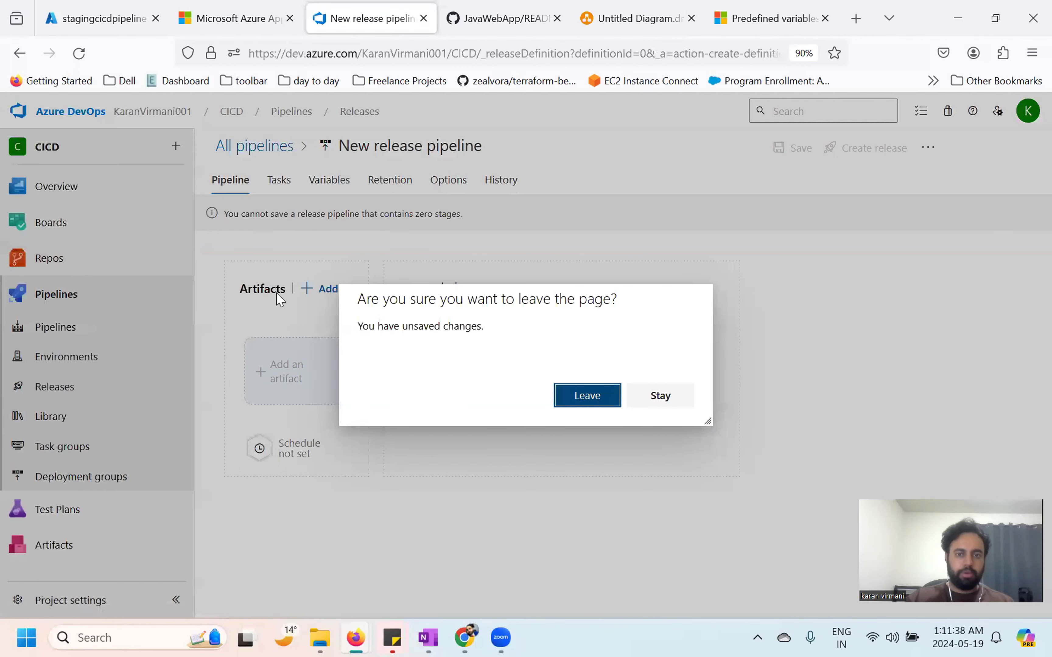
click(577, 406)
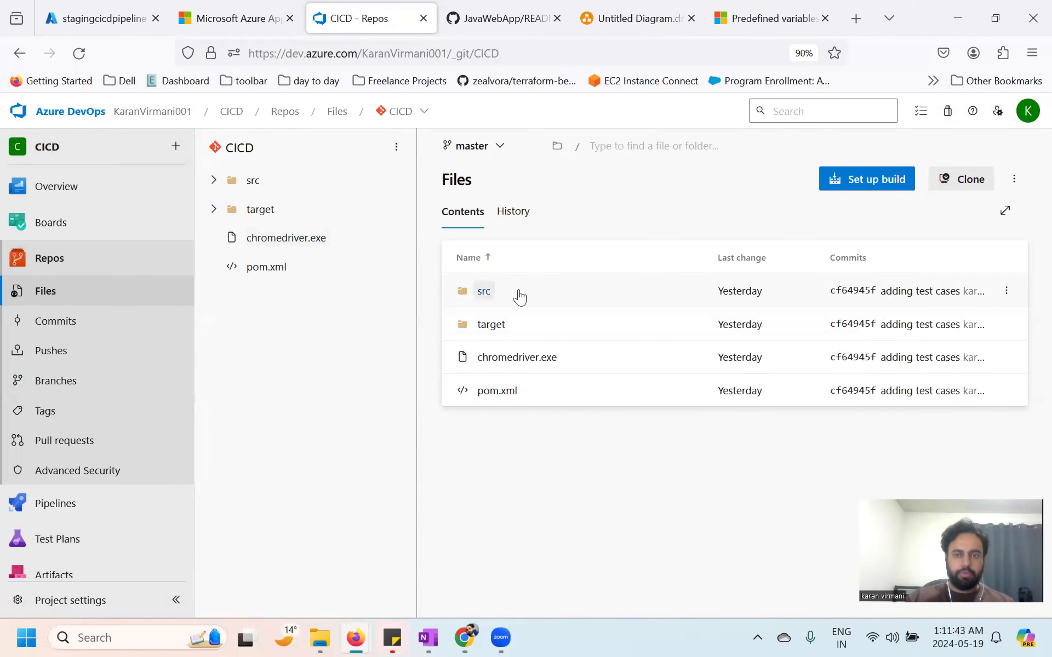
click(483, 291)
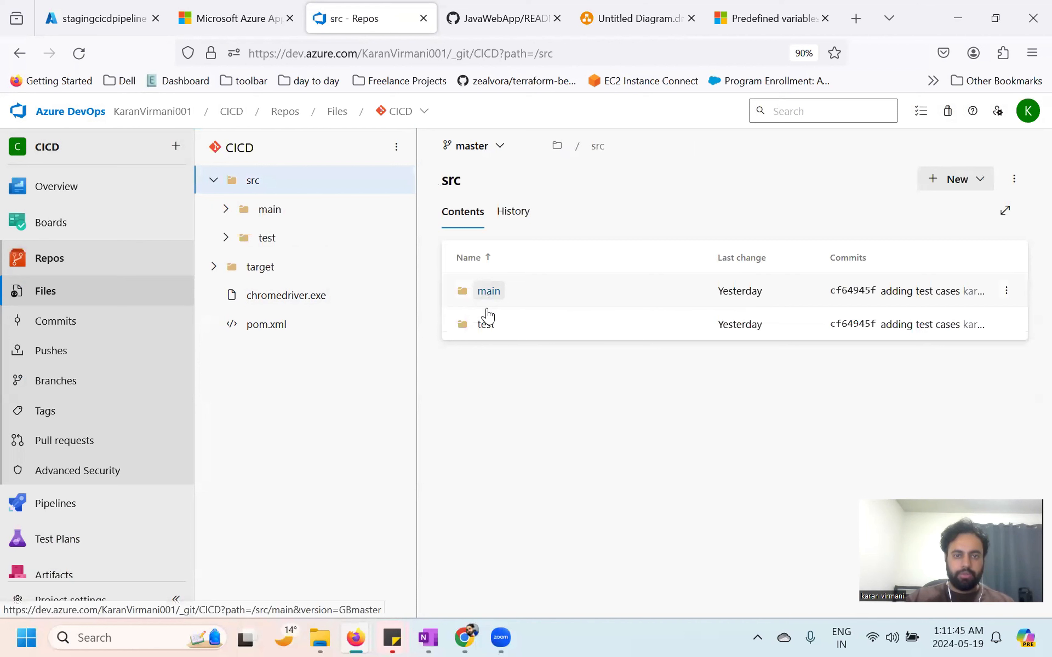
click(484, 327)
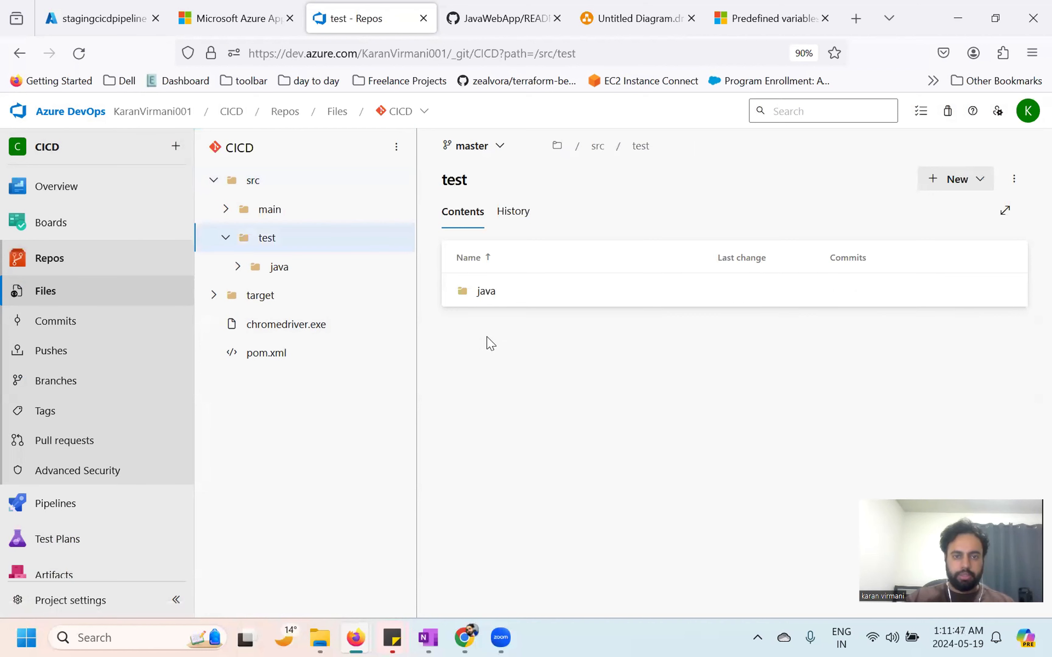
click(487, 293)
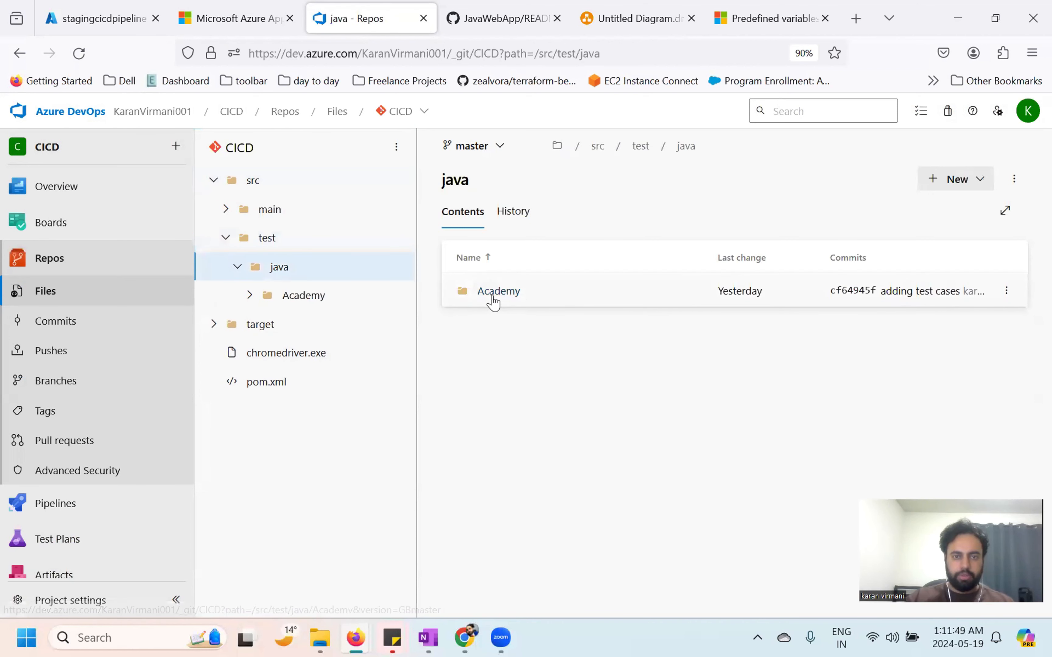
click(494, 298)
click(494, 327)
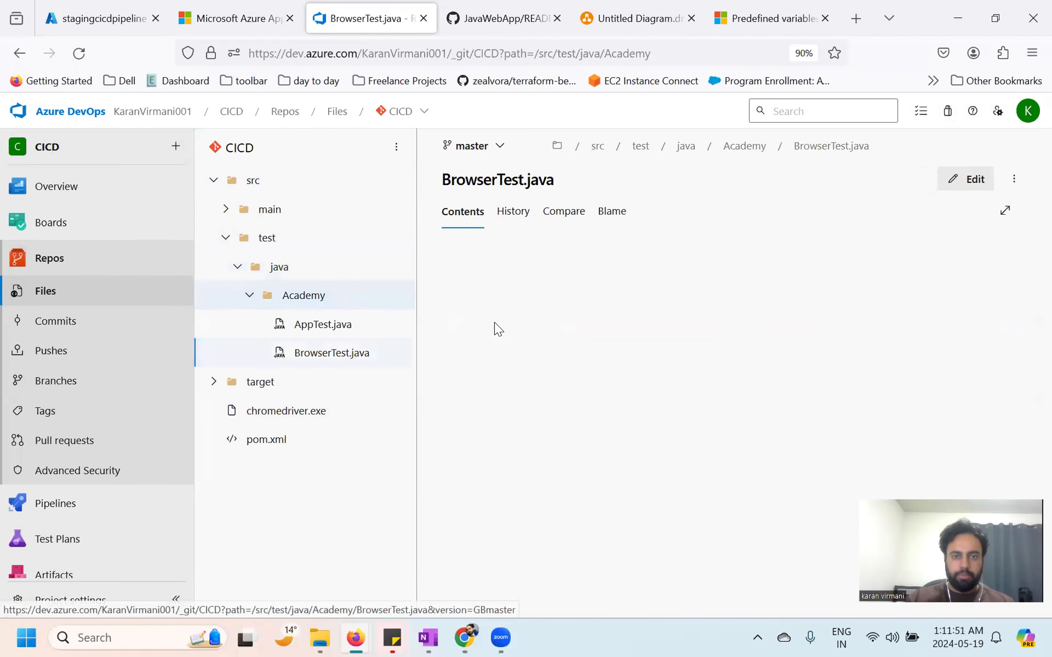
click(956, 182)
scroll(748, 482, down, 1)
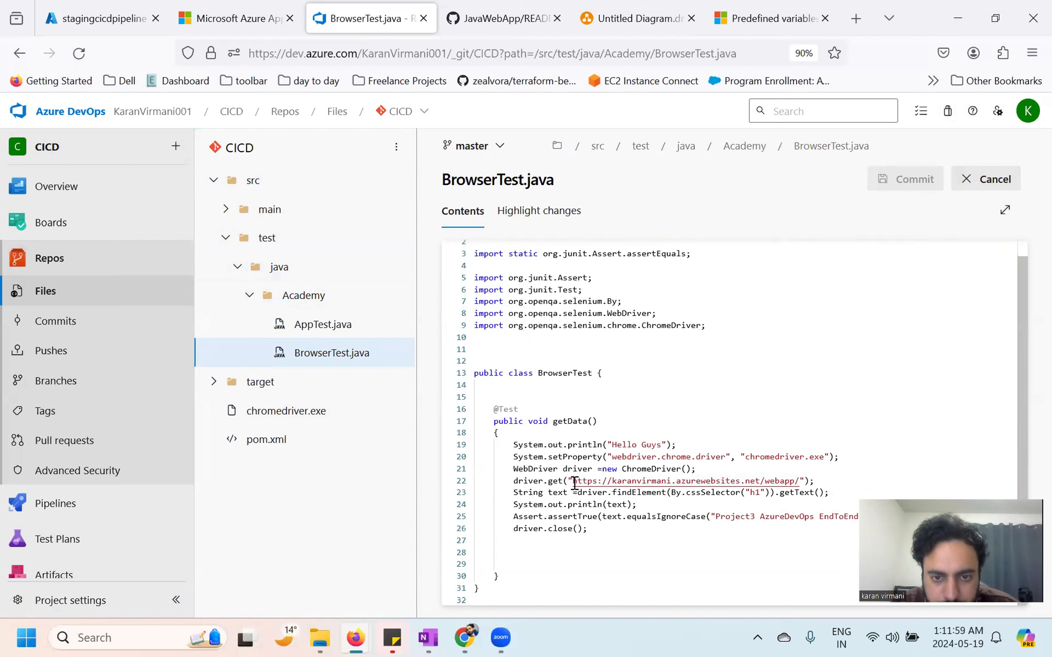
drag(573, 481, 768, 481)
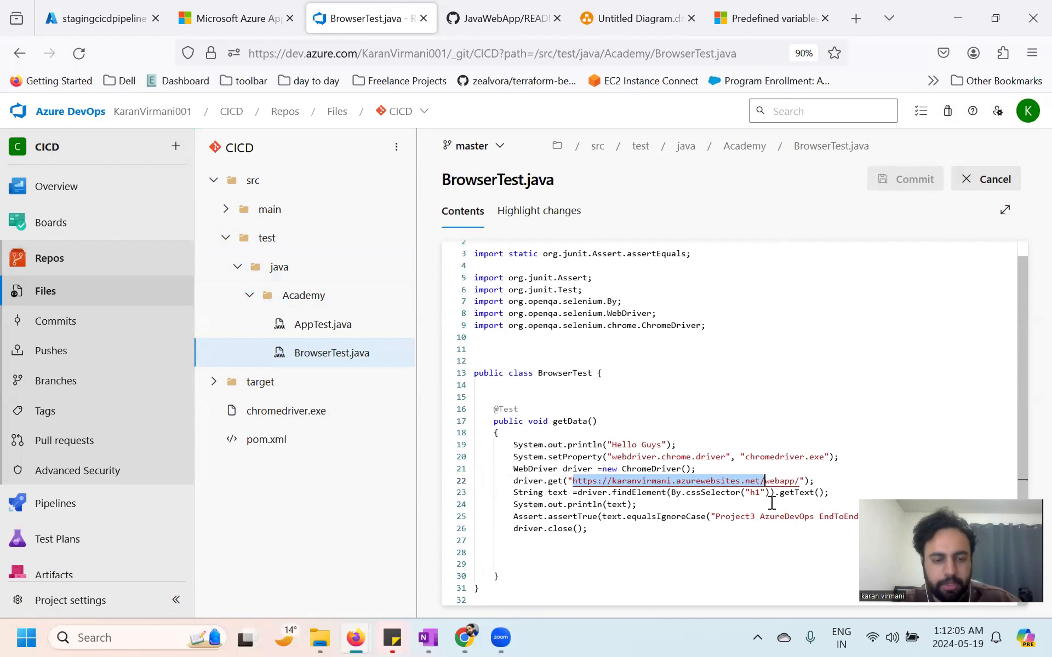
text(https://stagingcicdpipeline.azurewebsites.net/)
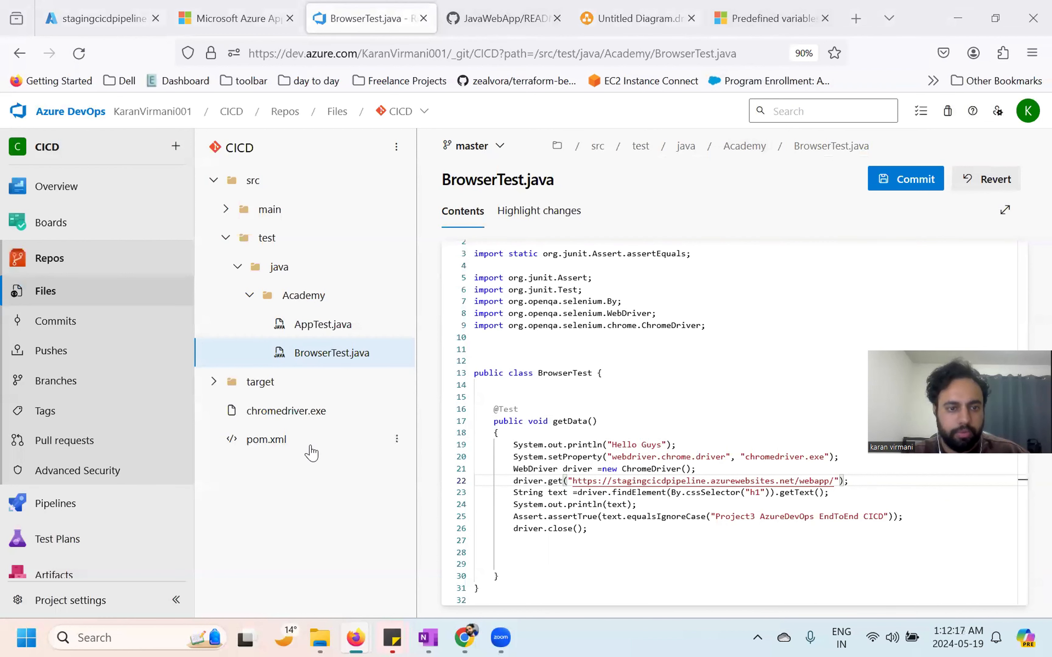
Step: Switch to GitHub, open index.jsp under webapp/src/main/webapp in JavaWebApp, and highlight its h1 heading text
click(520, 14)
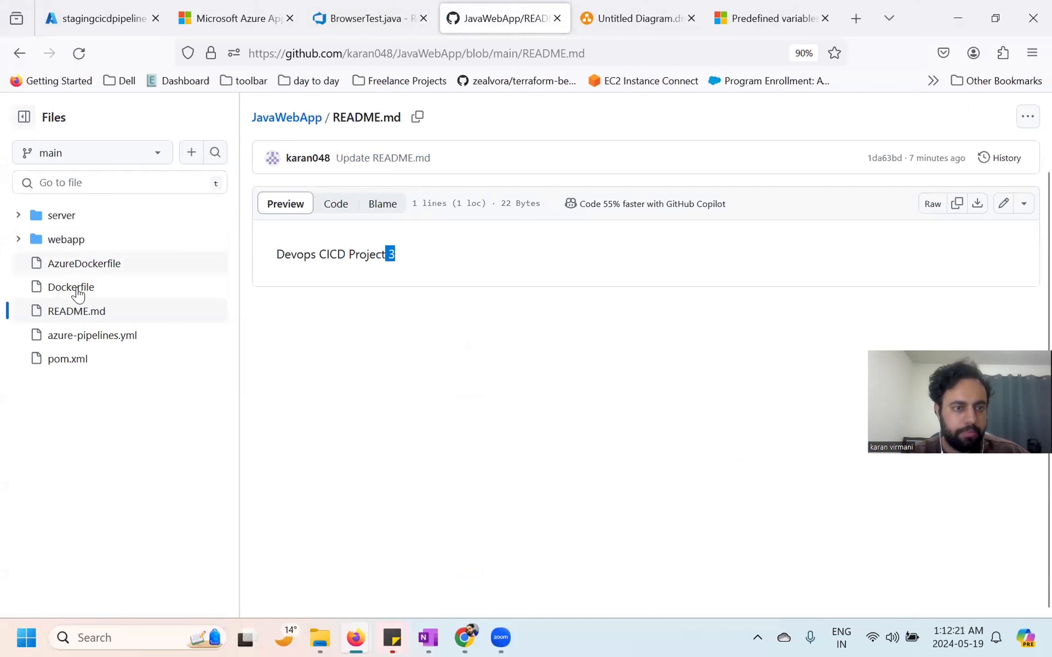
click(18, 217)
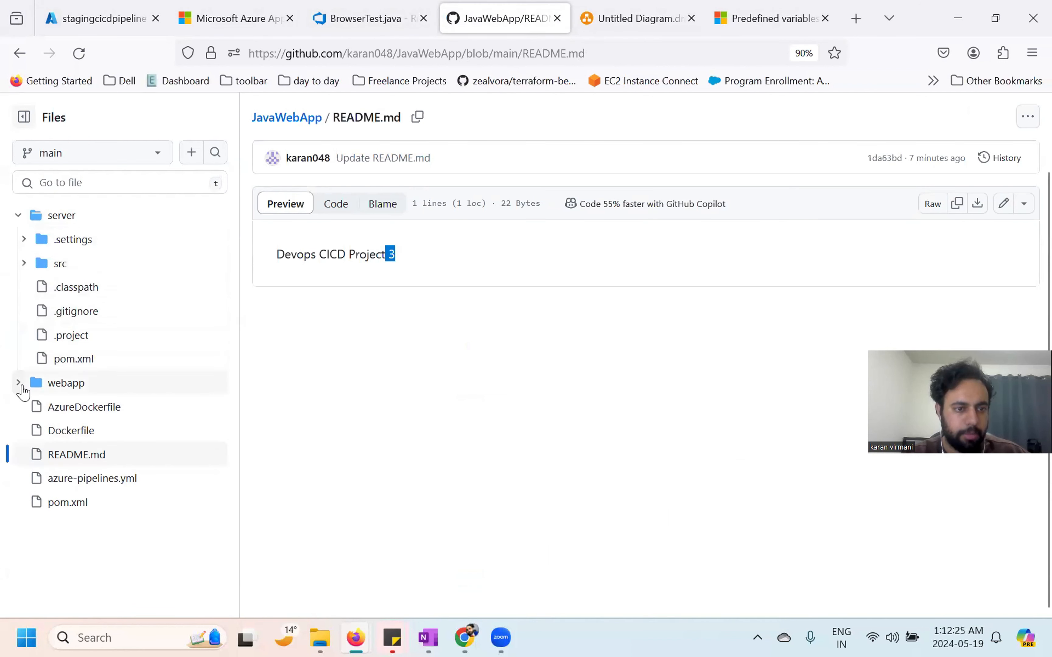
click(19, 383)
click(24, 431)
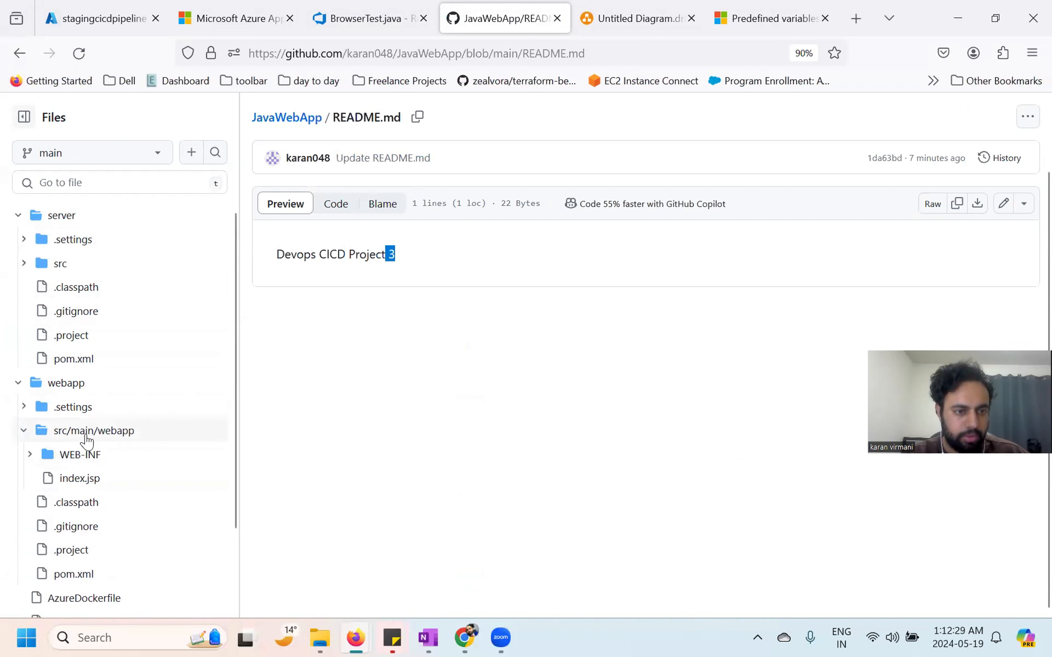
scroll(82, 483, down, 3)
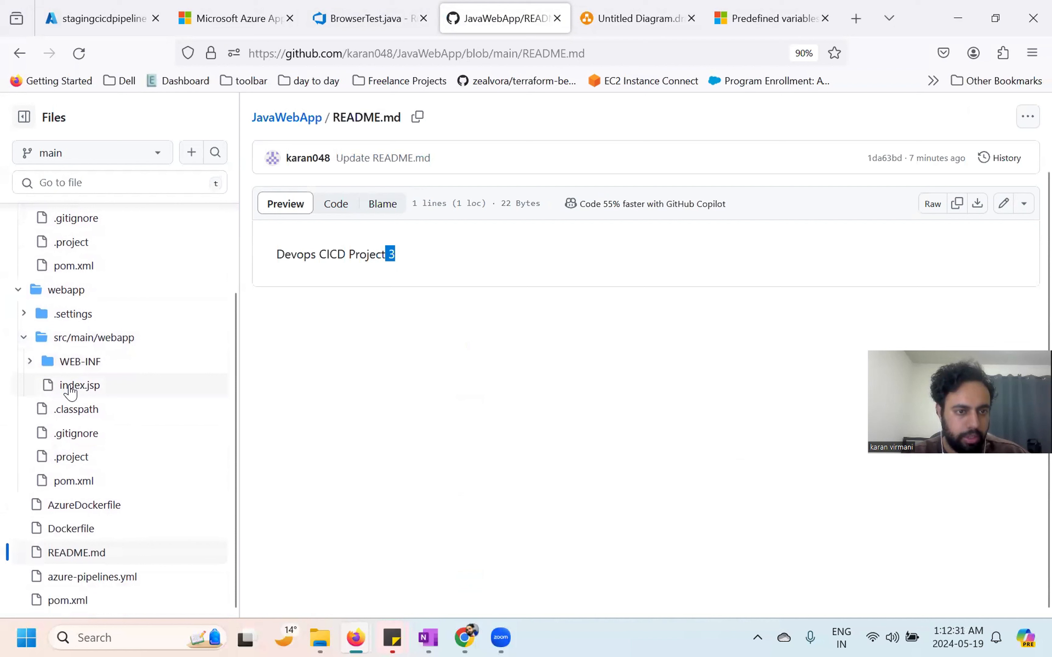
click(72, 384)
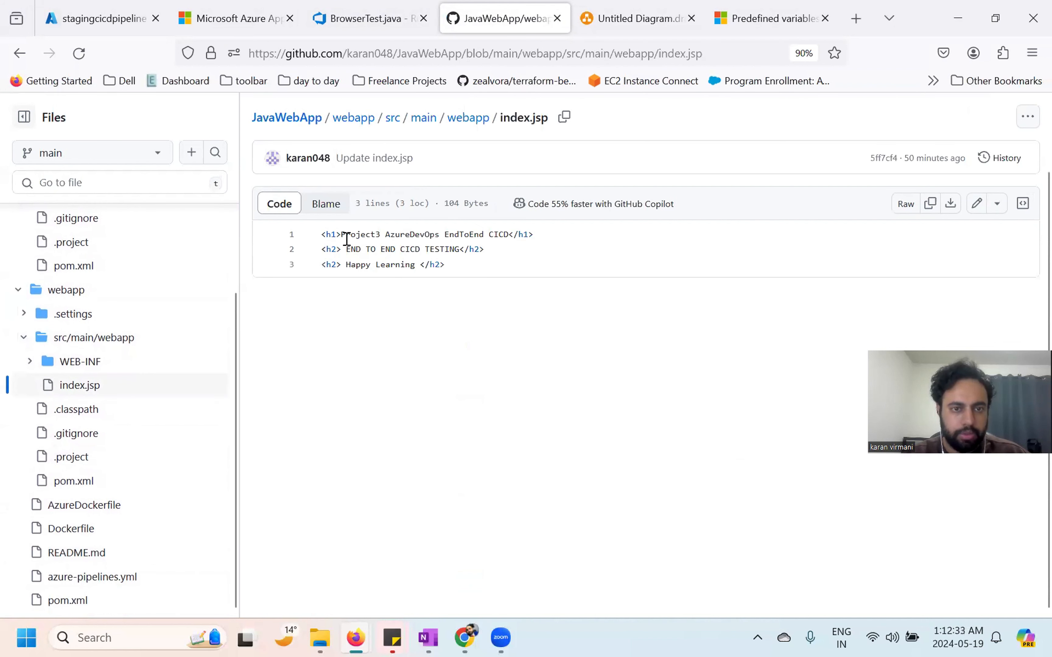
drag(343, 236, 504, 236)
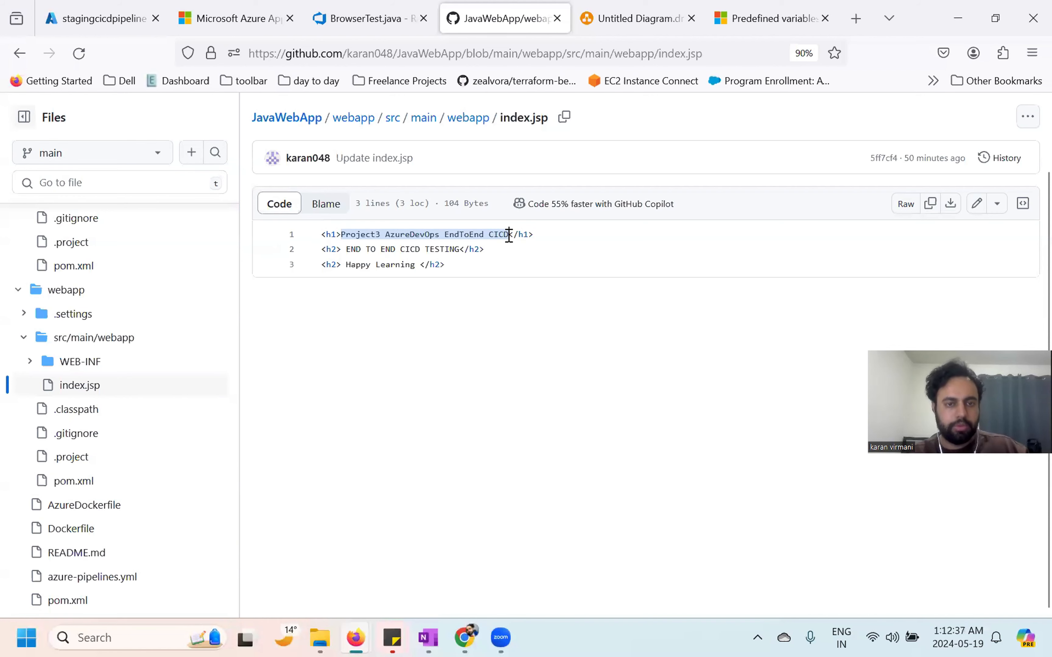
Step: Back in Azure DevOps, check the heading text in BrowserTest.java's assertion and commit the file to master with the comment "Updated BrowserTest.java"
click(240, 22)
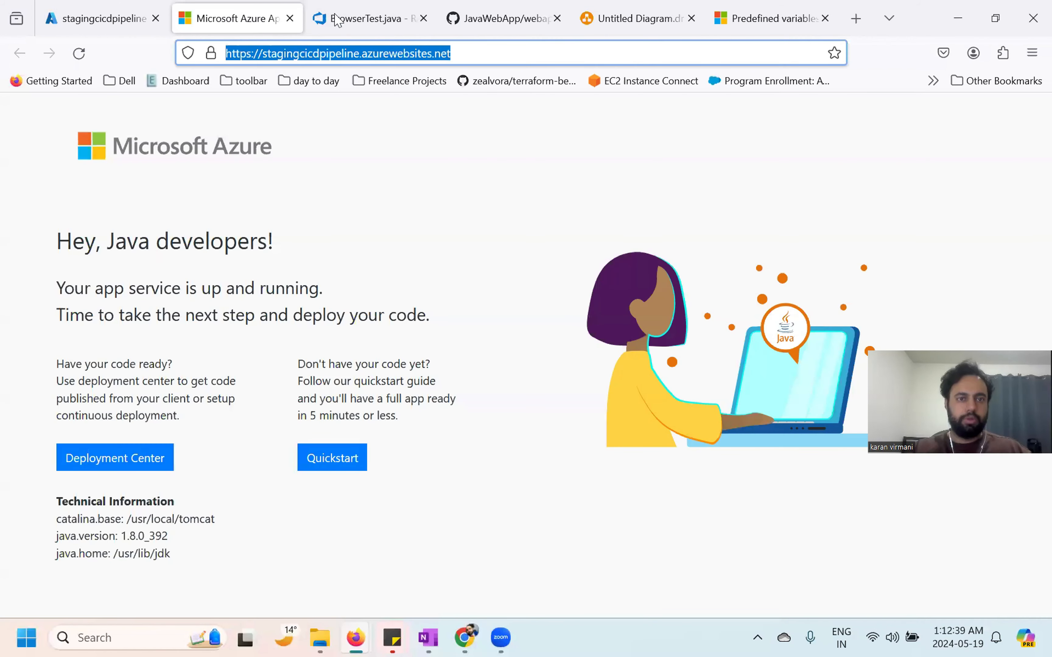
click(337, 20)
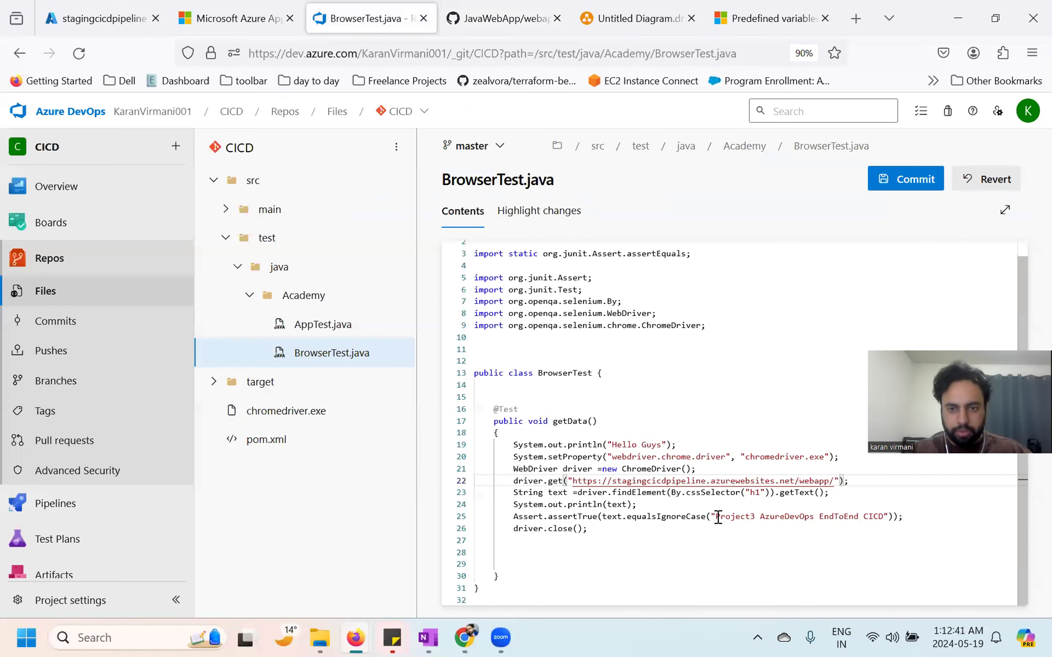
drag(718, 518, 887, 519)
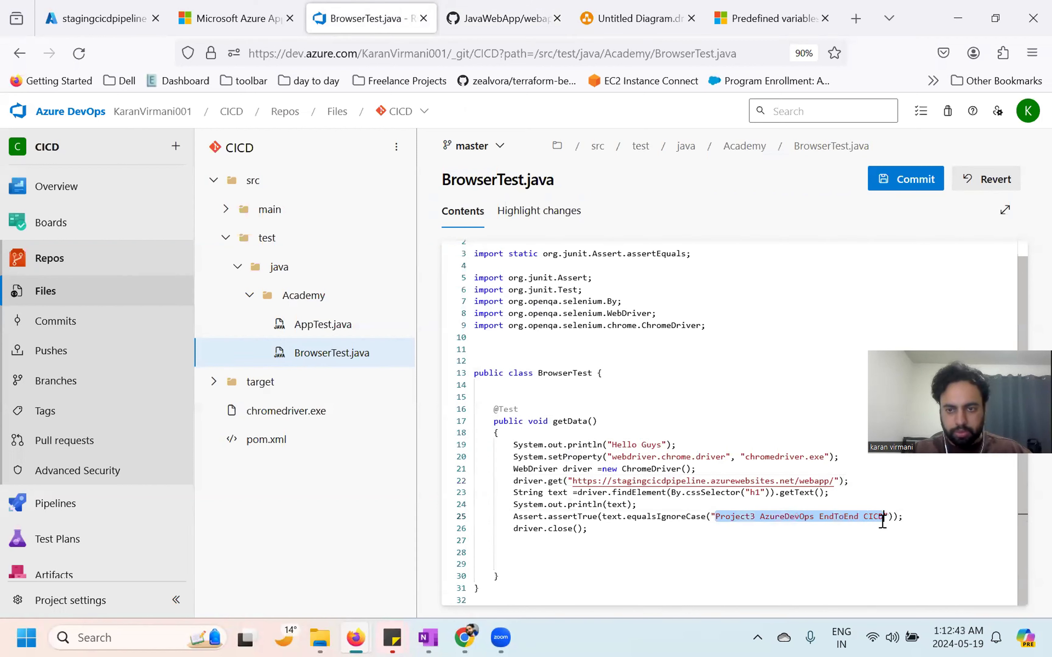
click(882, 520)
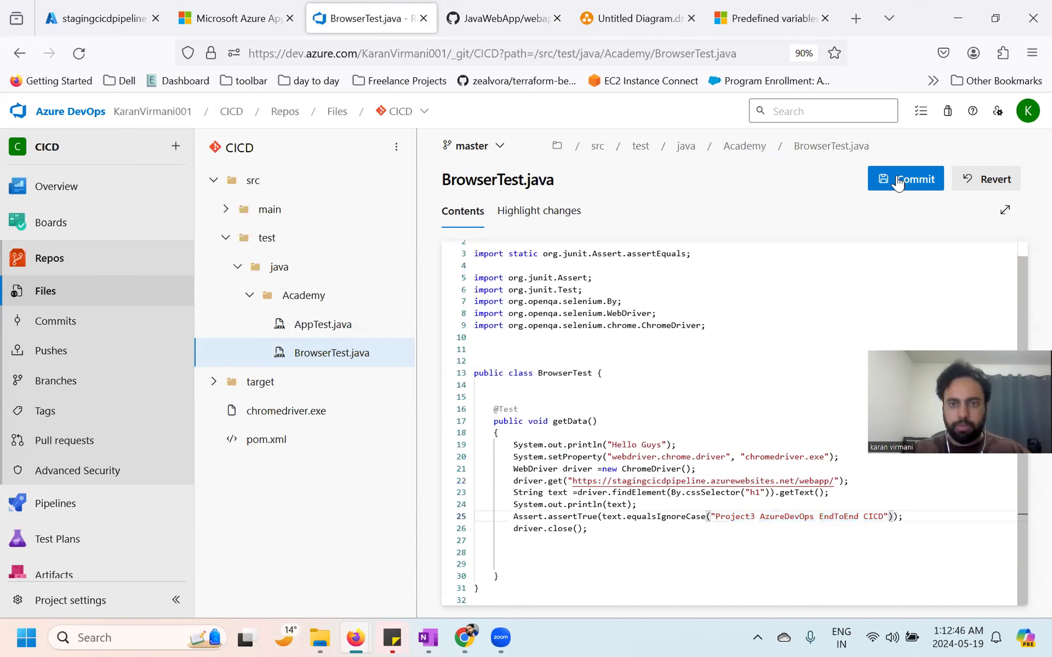
click(907, 180)
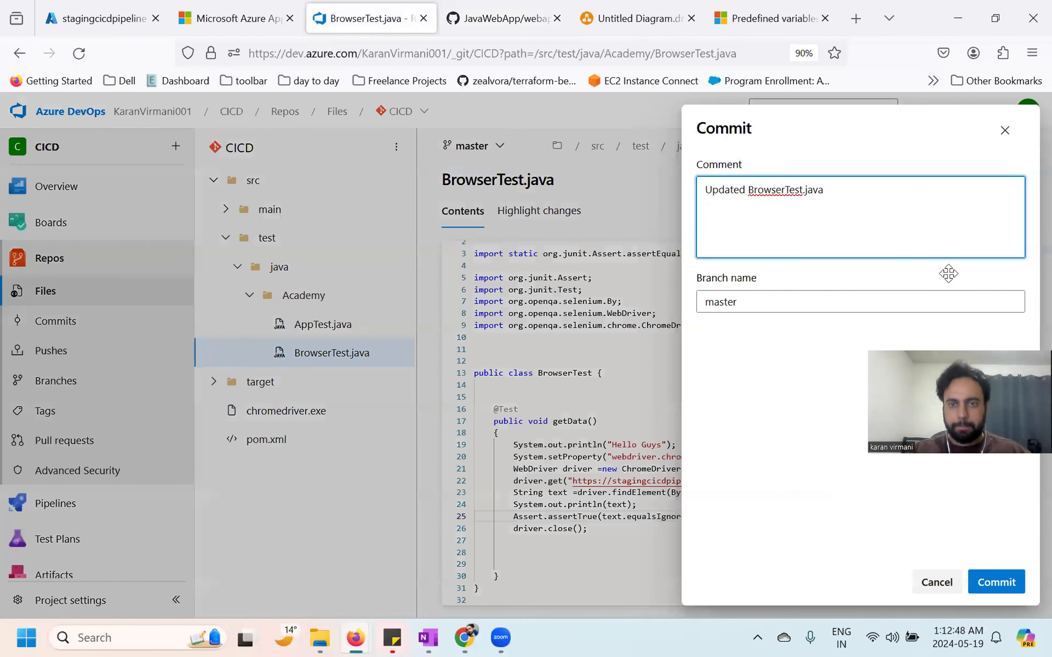
click(997, 581)
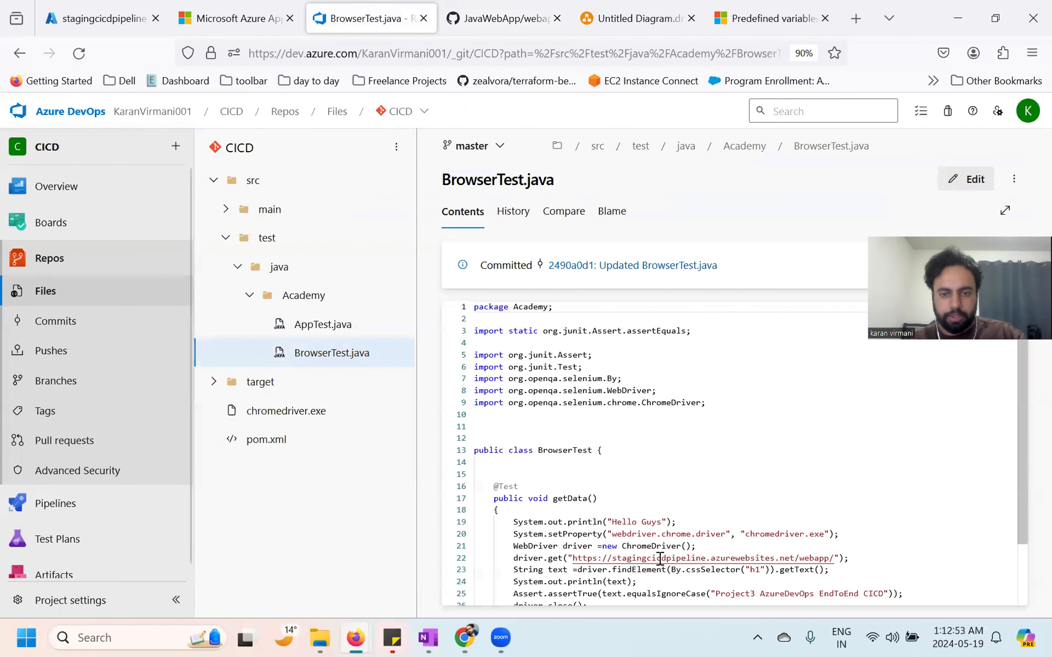
Step: Review the committed BrowserTest.java, the live staging site and the stagingcicdpipeline web app overview in the Azure portal
scroll(656, 462, down, 2)
scroll(656, 461, up, 2)
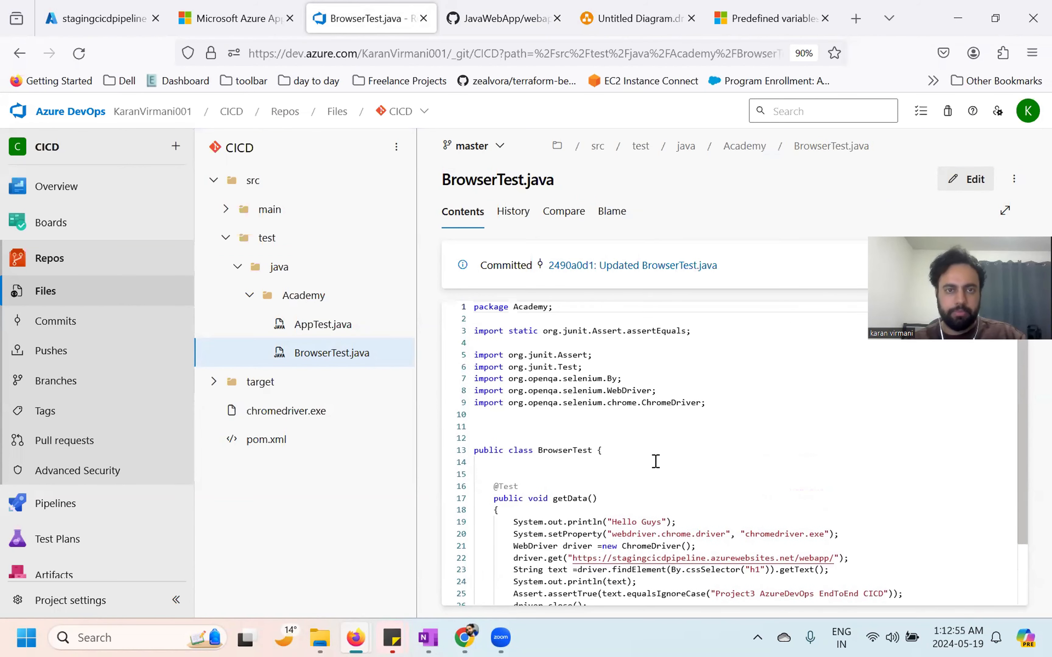
click(201, 8)
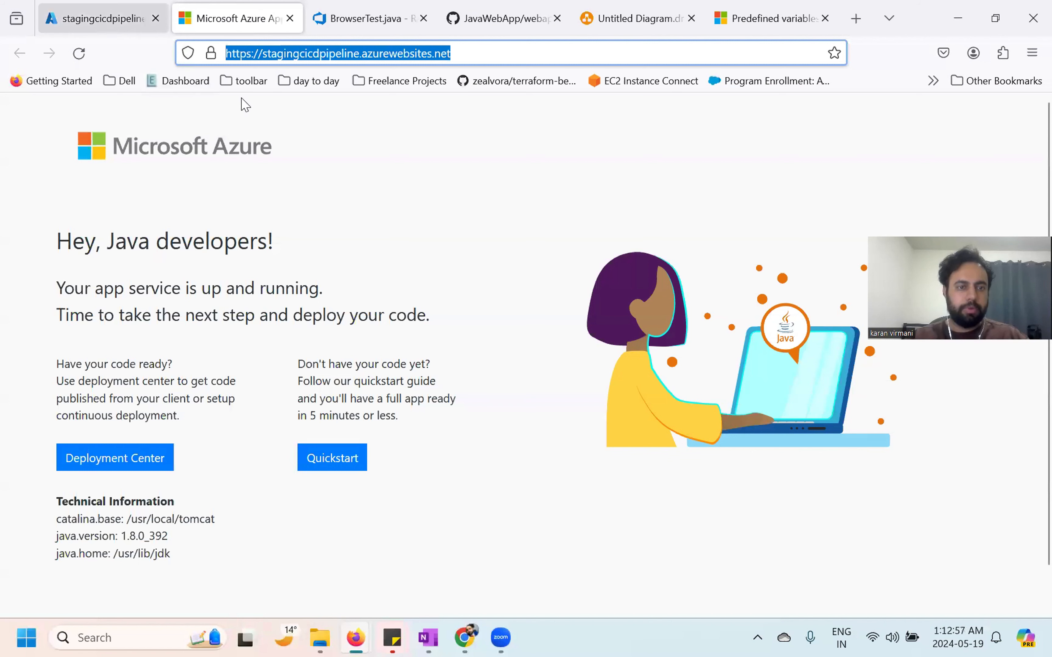
click(109, 26)
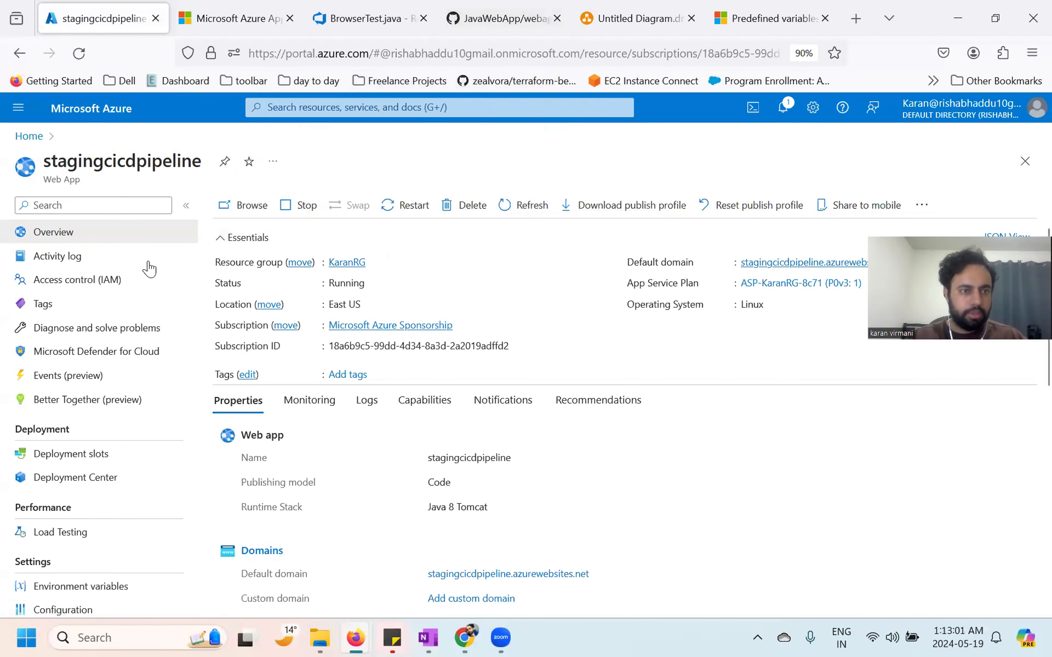
click(368, 18)
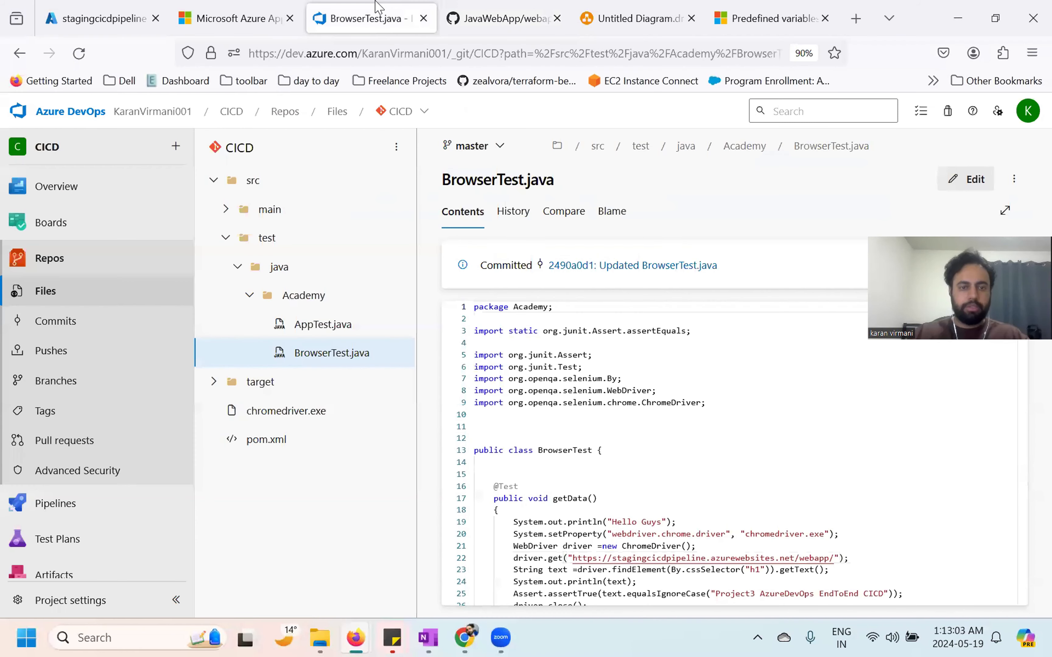
Step: Go to the CICD project's release pipelines in Azure DevOps and start a new release pipeline
click(52, 502)
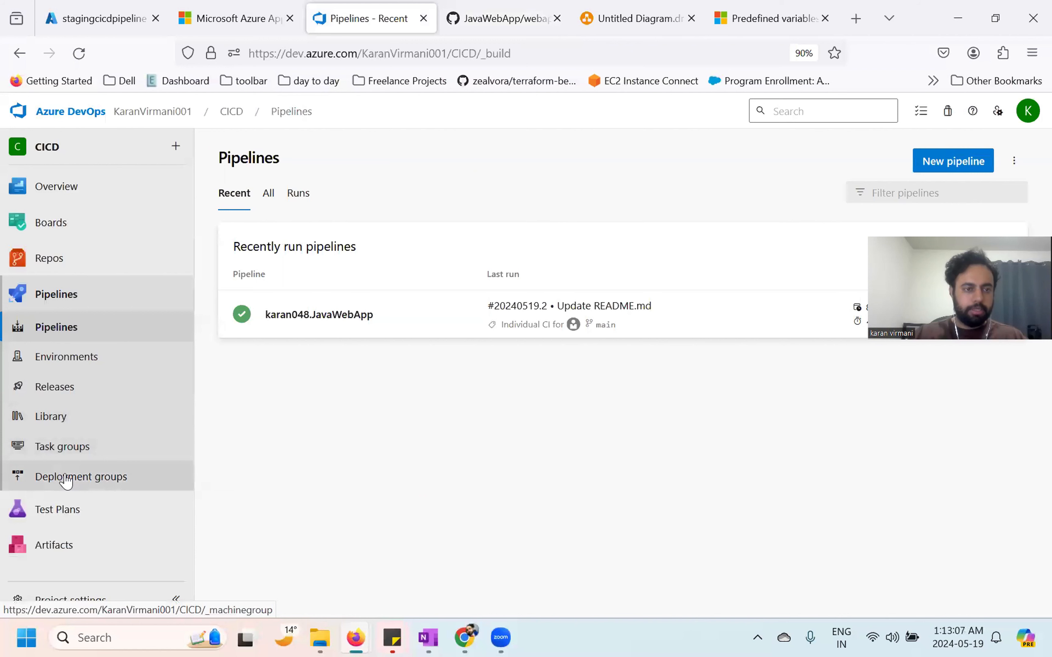
click(67, 388)
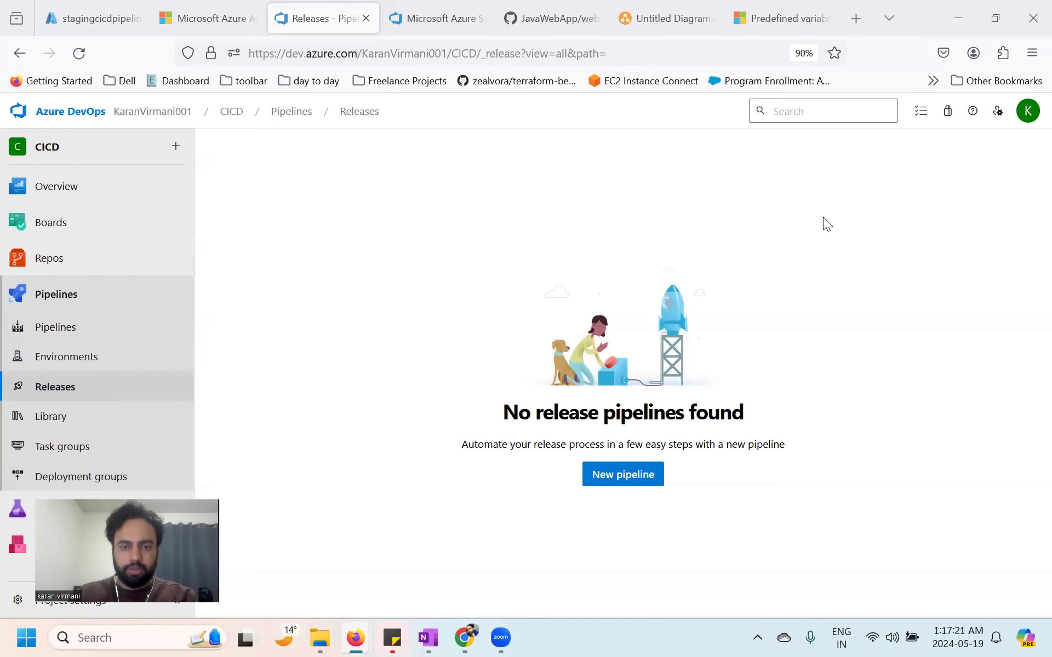
click(626, 475)
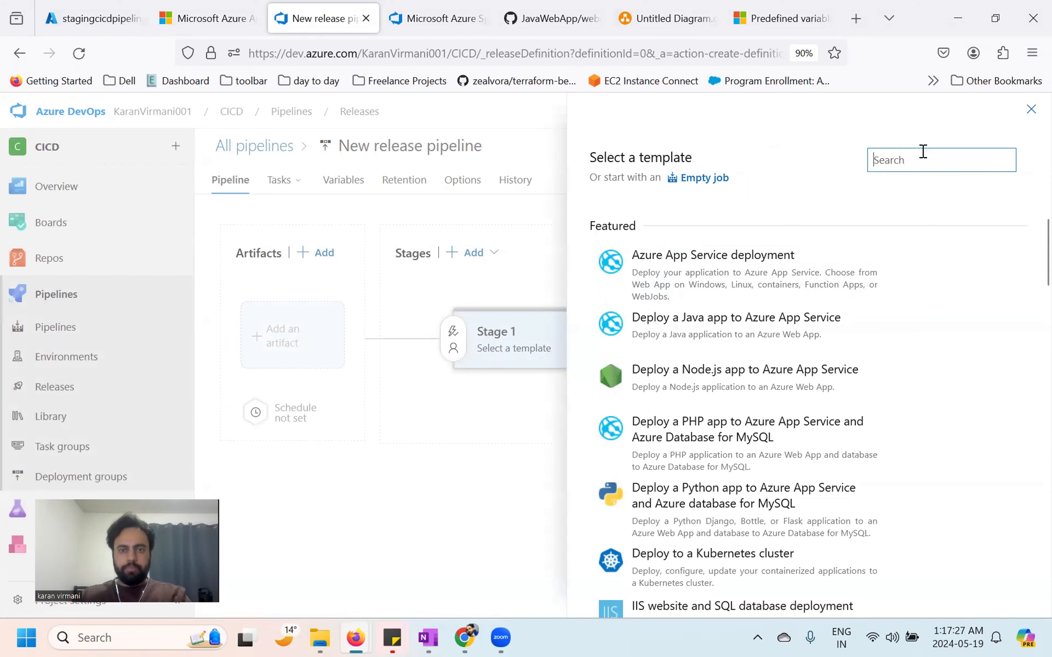
Step: Search the stage templates for "azure webapp" and "web app", look through the matches, and clear the search
text(azure webapp)
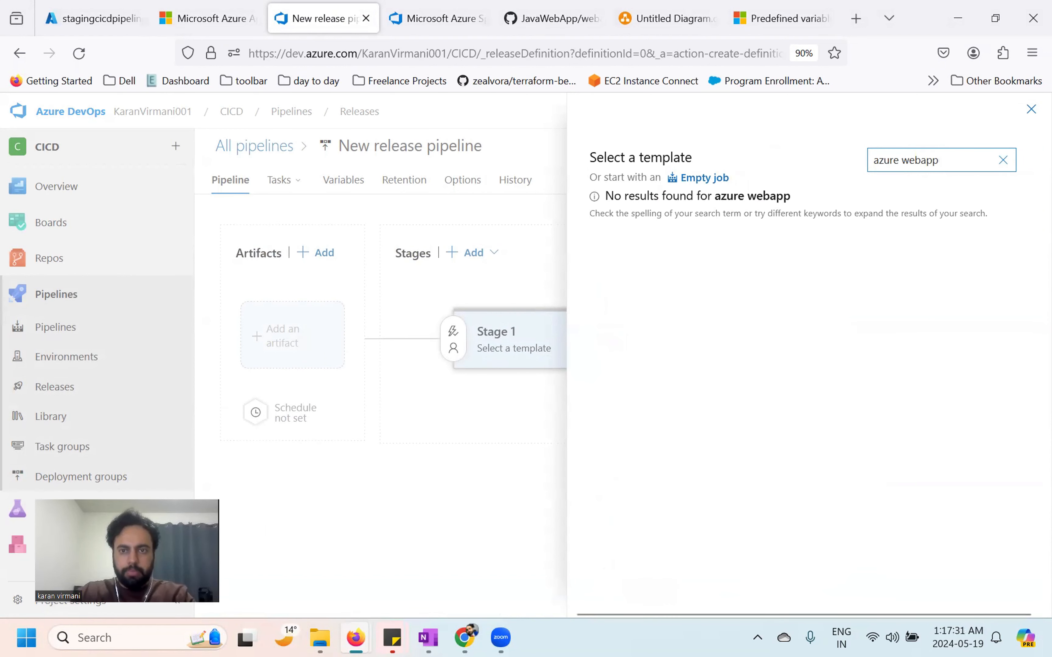
key(BackSpace)
key(BackSpace)
key(BackSpace)
key(BackSpace)
key(BackSpace)
key(BackSpace)
key(BackSpace)
key(BackSpace)
key(BackSpace)
key(BackSpace)
key(BackSpace)
text(web)
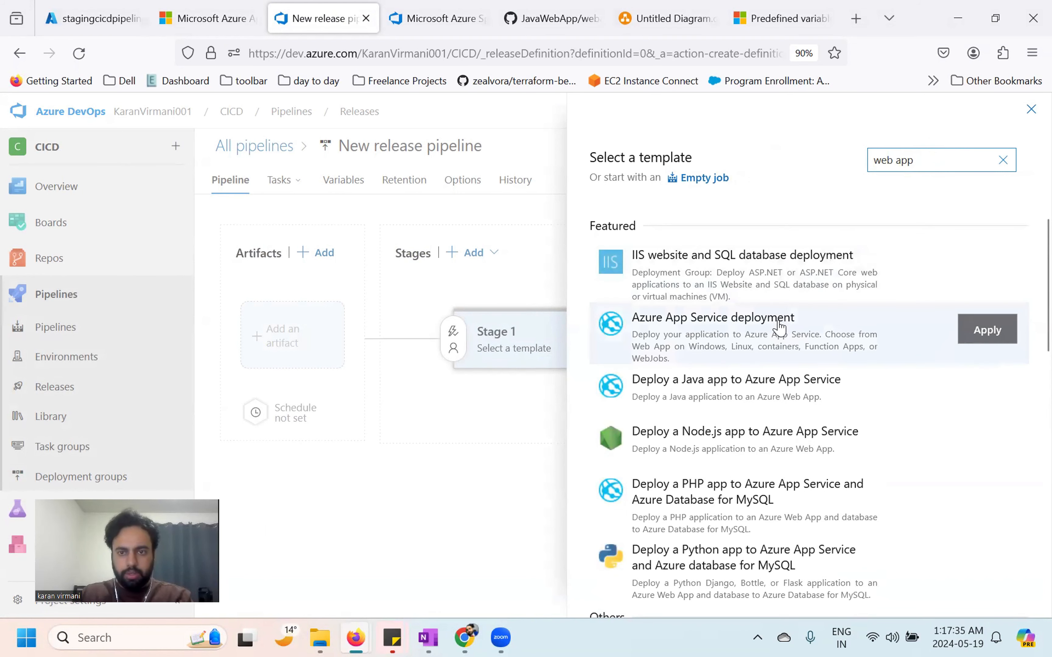
scroll(733, 487, down, 10)
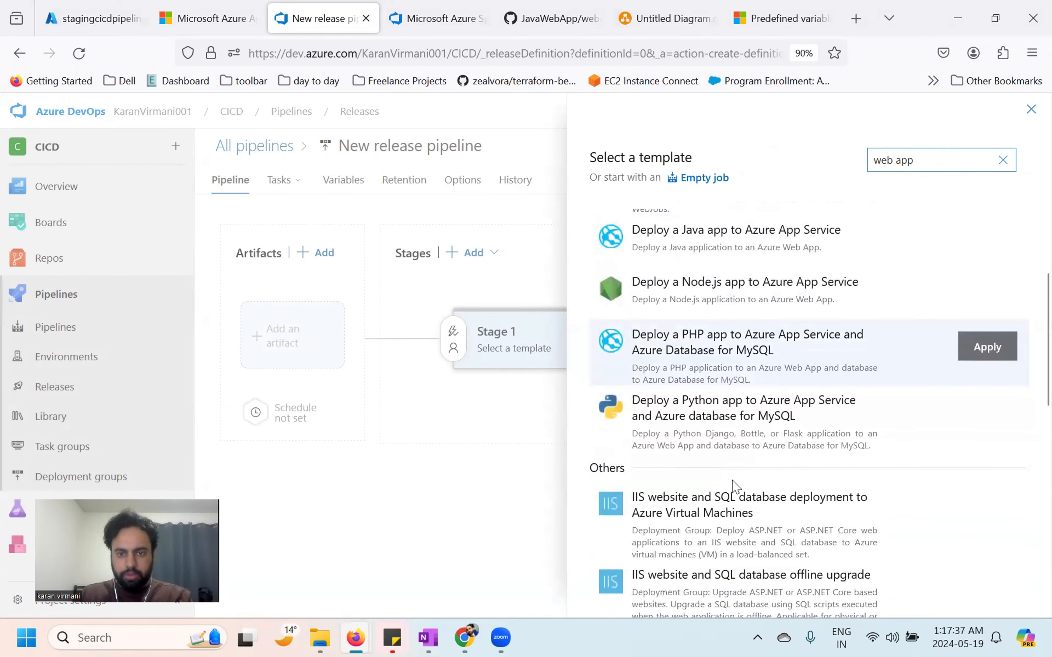
scroll(733, 487, up, 10)
scroll(733, 487, down, 9)
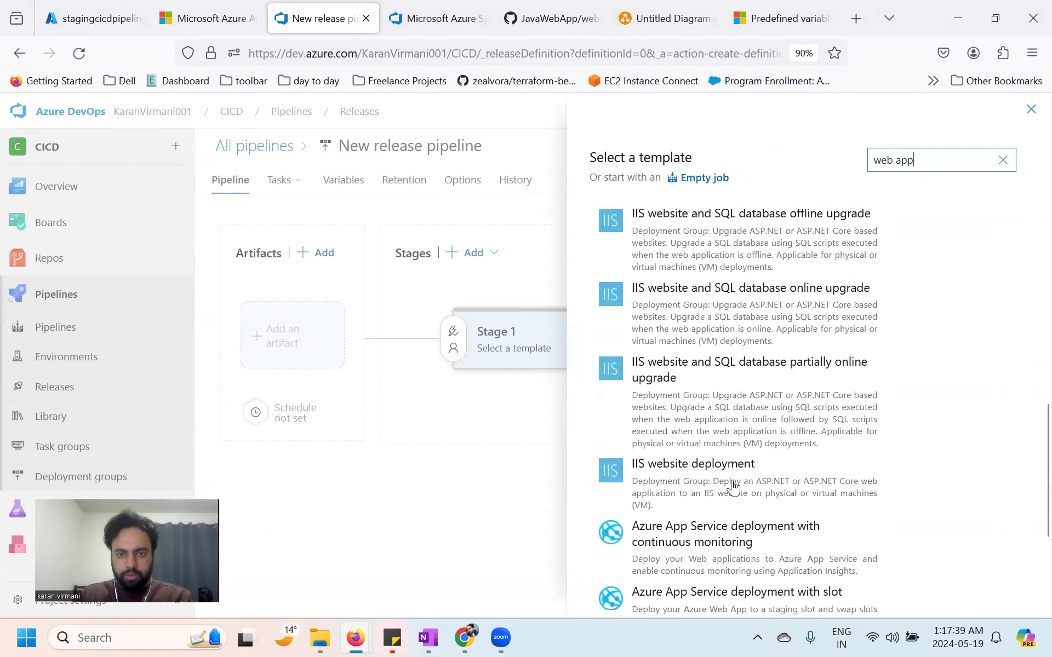
scroll(734, 487, up, 10)
scroll(734, 487, down, 9)
scroll(733, 486, down, 5)
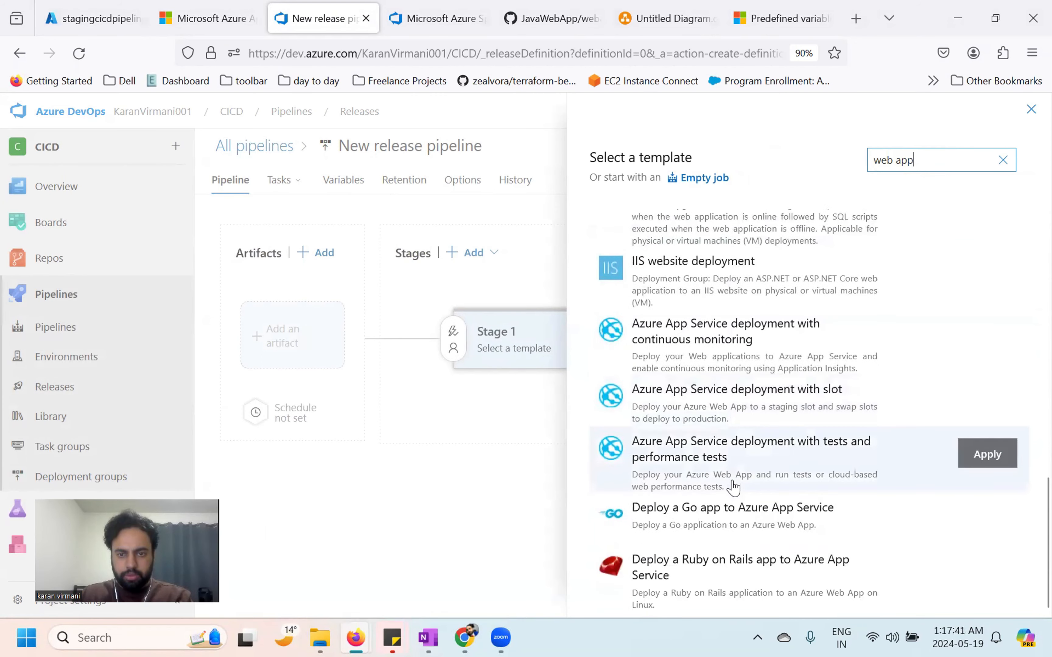
scroll(733, 487, up, 10)
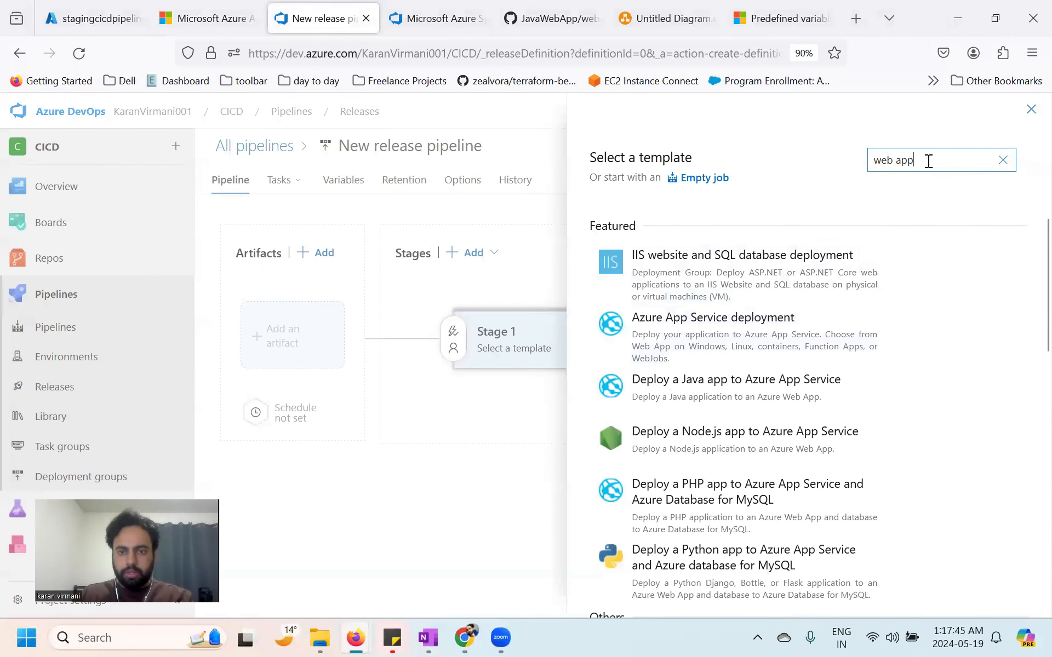
key(BackSpace)
key(BackSpace)
key(BackSpace)
key(BackSpace)
key(BackSpace)
key(BackSpace)
key(BackSpace)
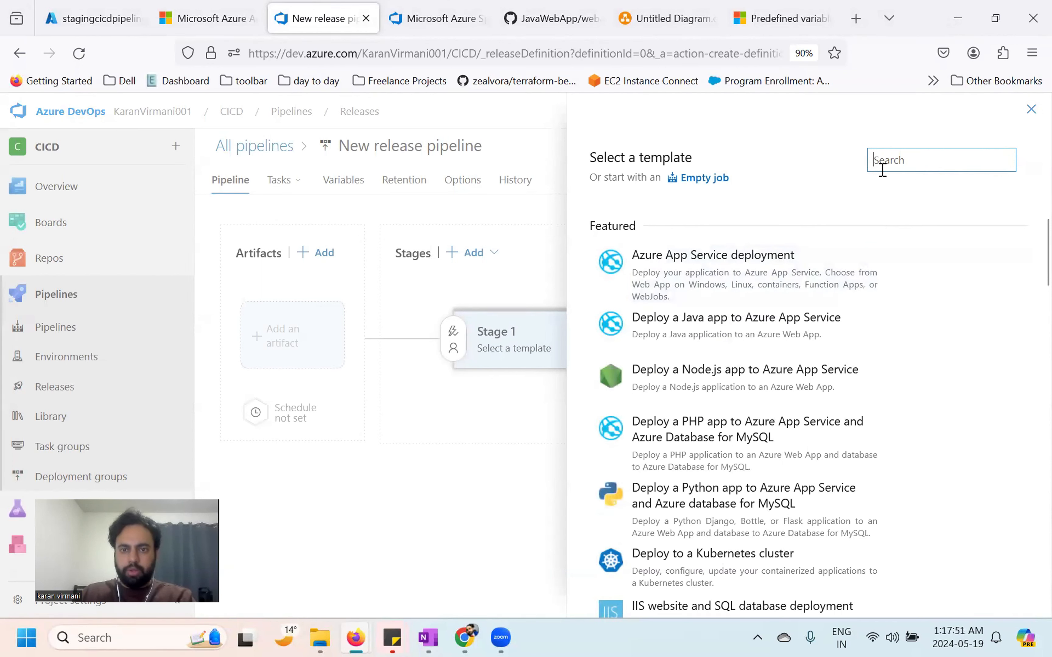
text(z)
key(super)
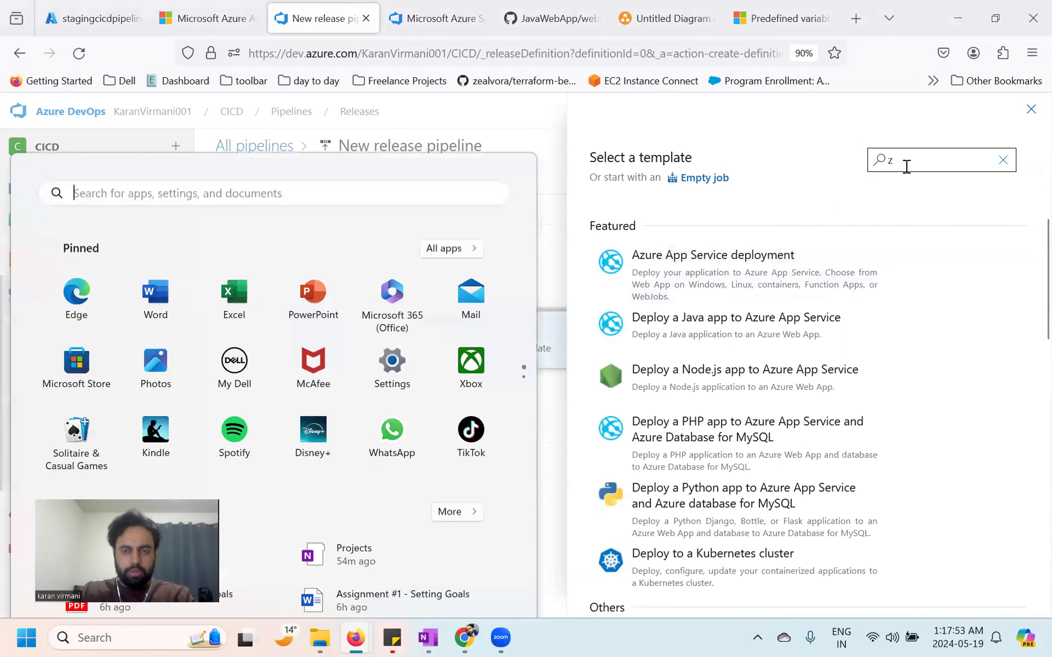
text(ure)
click(761, 112)
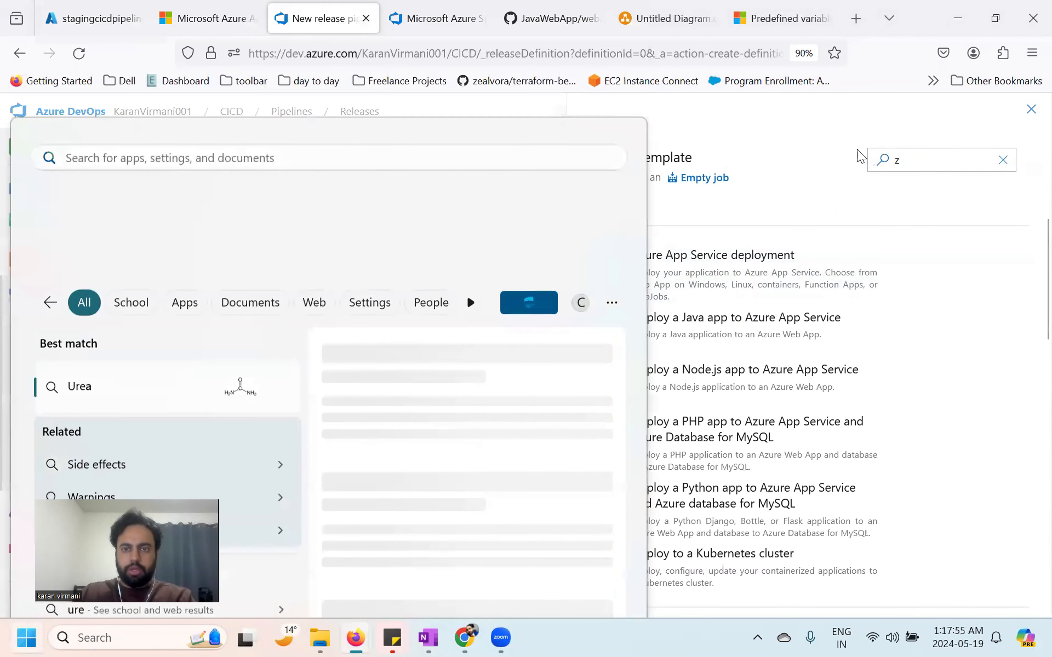
Step: Search the templates for "azure app service" and apply the Azure App Service deployment template to the first stage
double_click(899, 163)
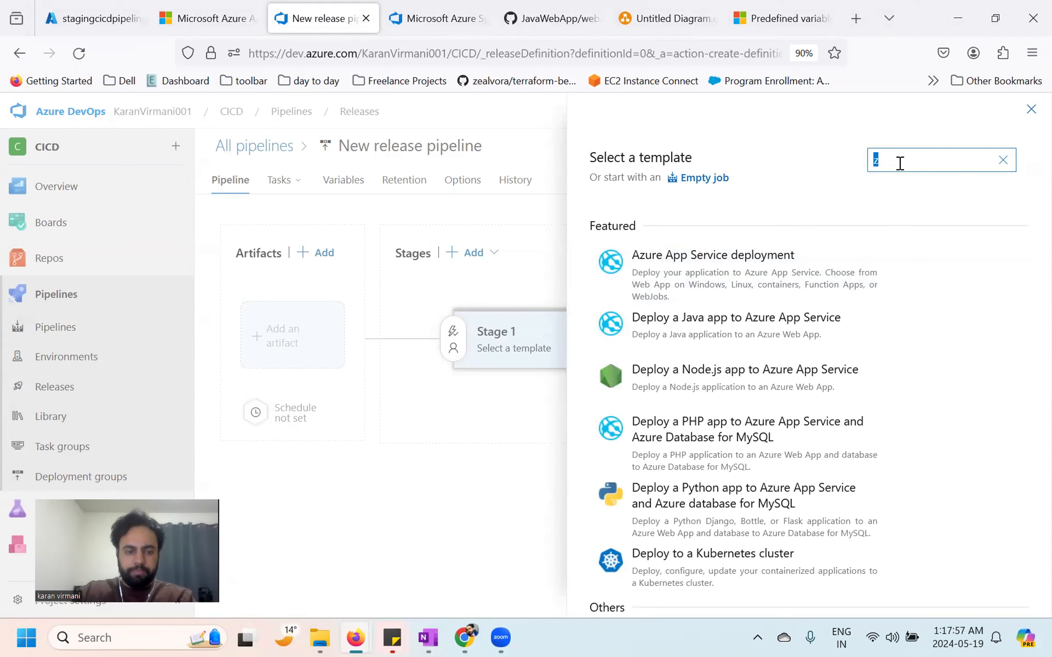
text(azure app service)
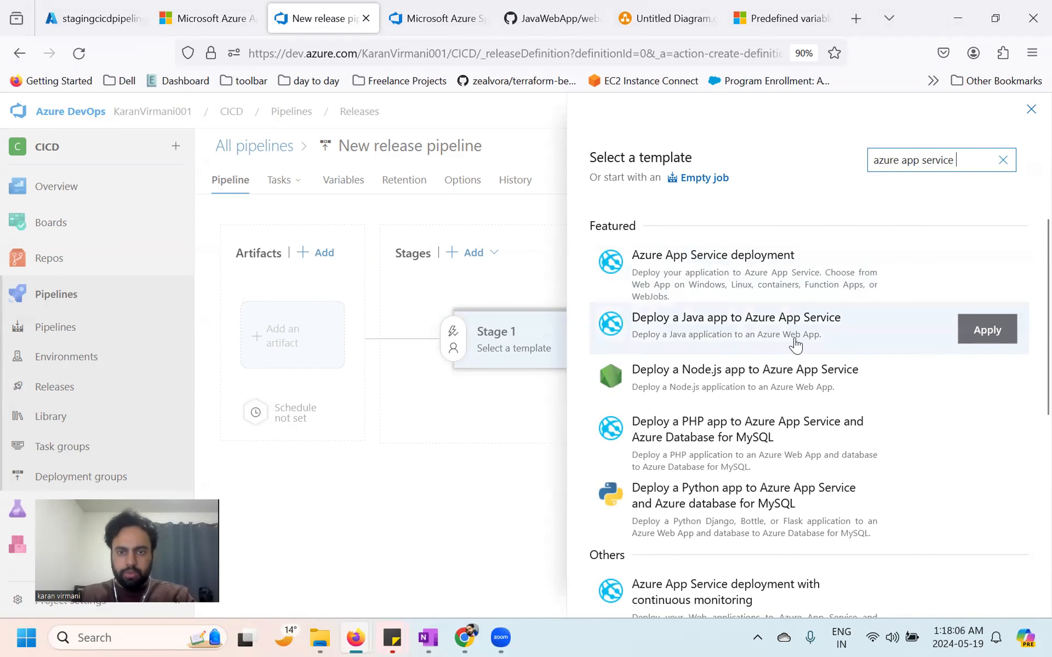
mouse_move(785, 263)
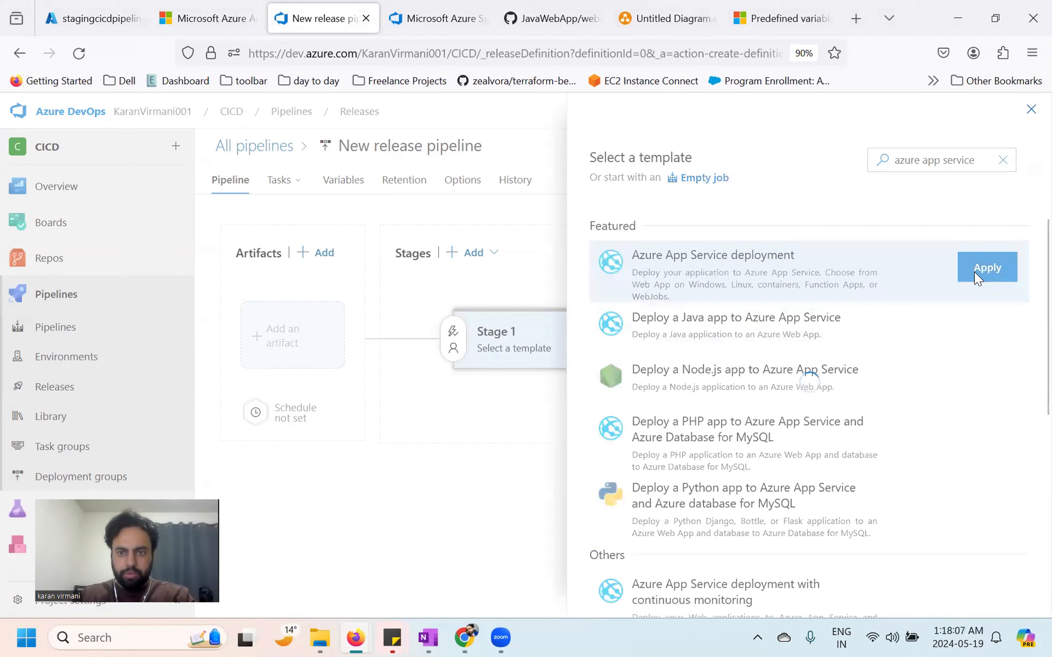
click(975, 272)
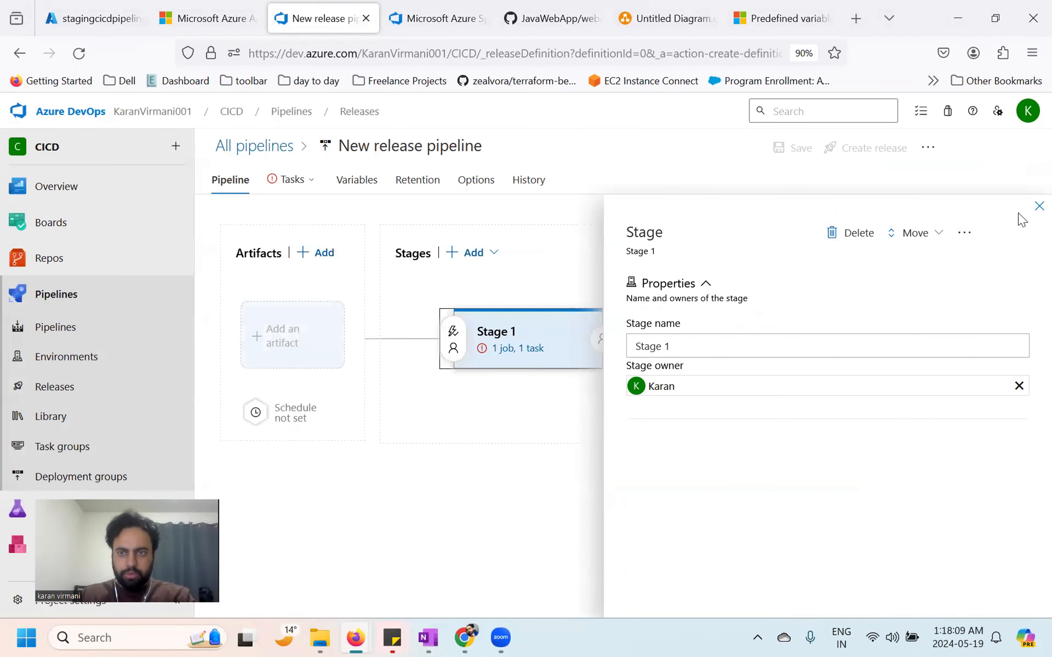
Step: Rename the stage to "Staging deployment" and close its properties
click(744, 341)
key(BackSpace)
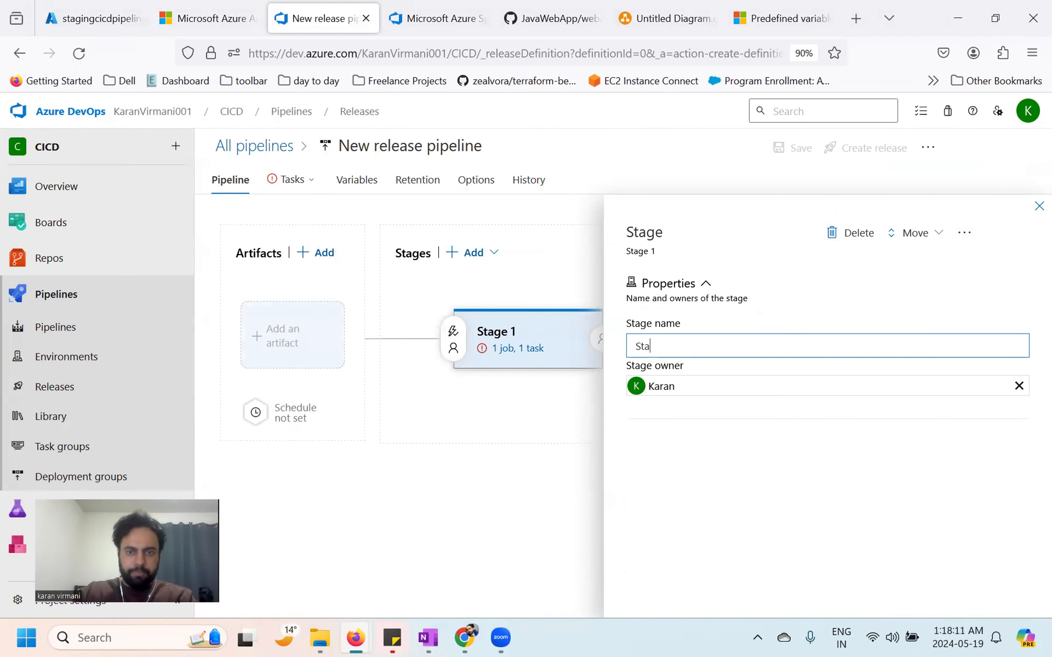
text(ing)
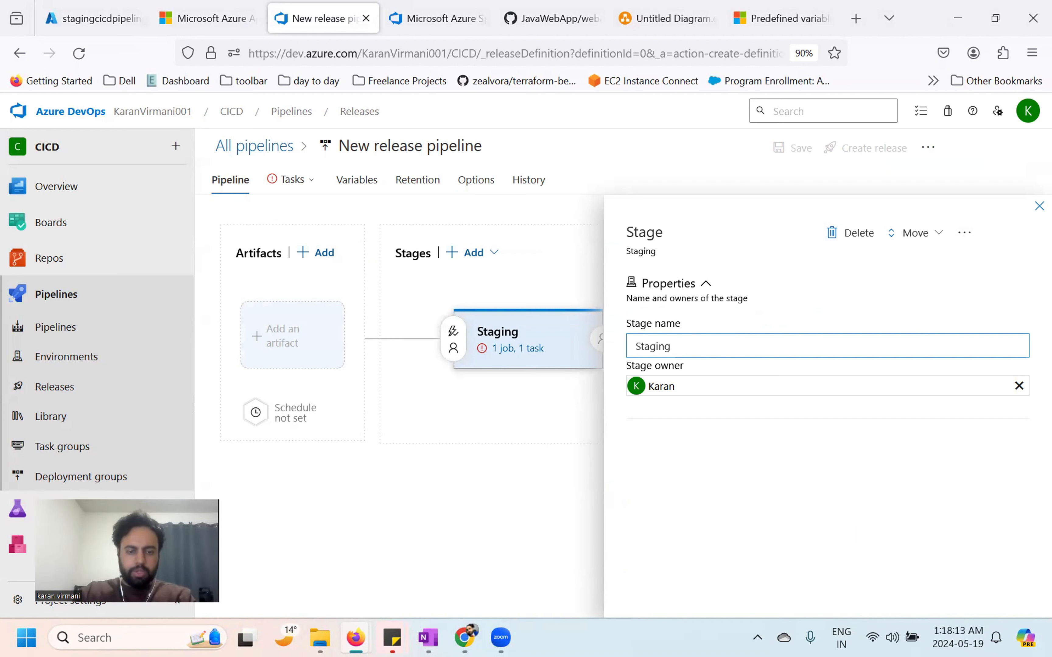
text( deployment)
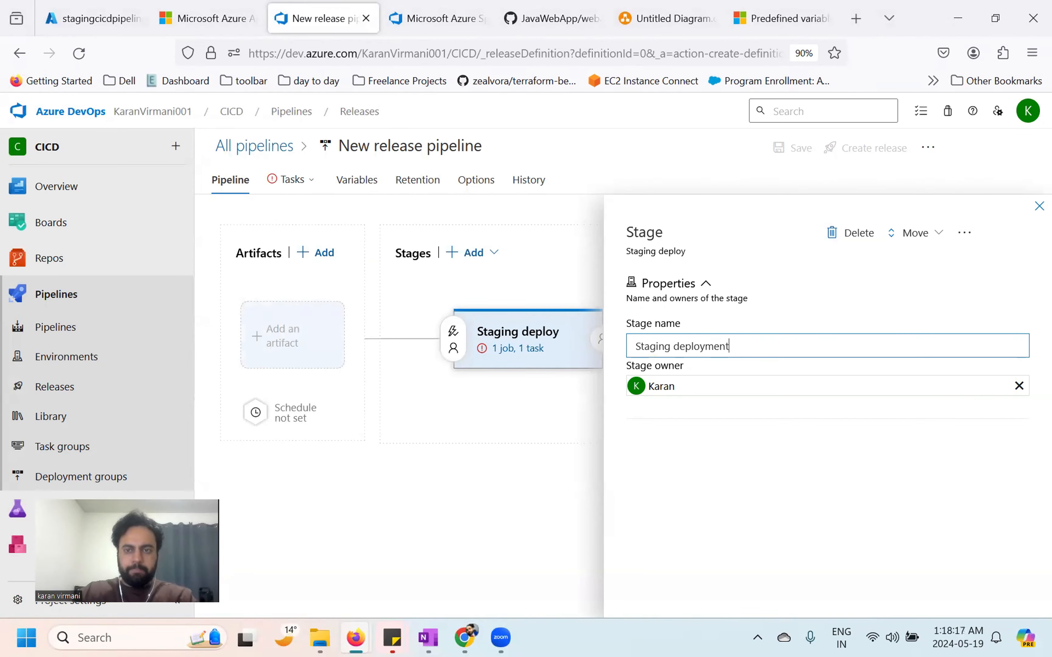
click(1038, 206)
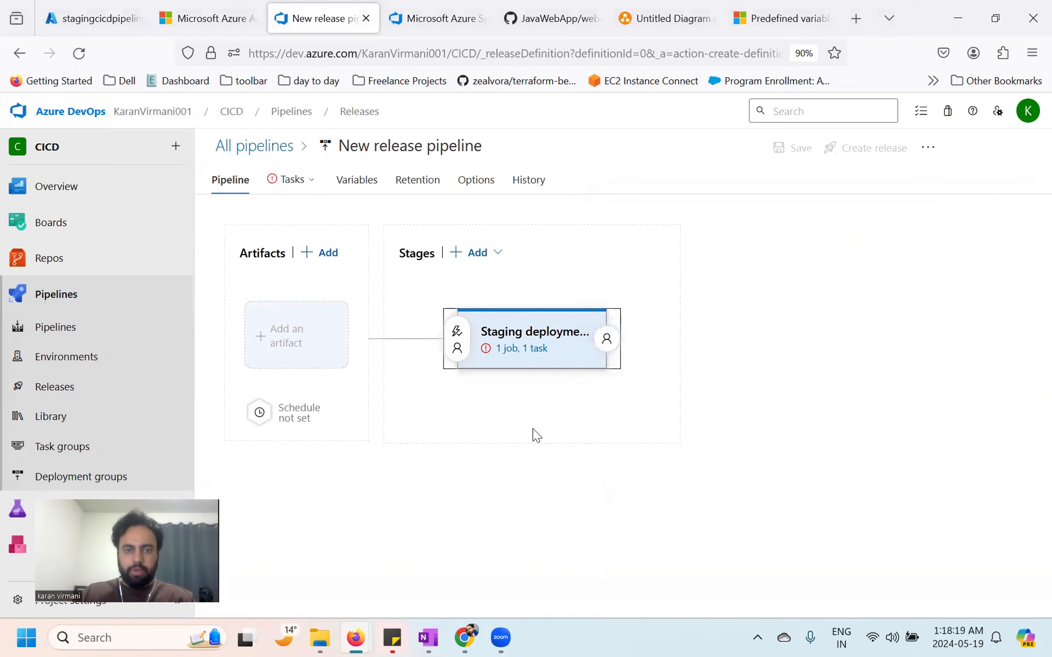
Step: In the Staging deployment stage's tasks, set the Azure subscription to Microsoft Azure Sponsorship and the app type to Web App on Linux
click(520, 357)
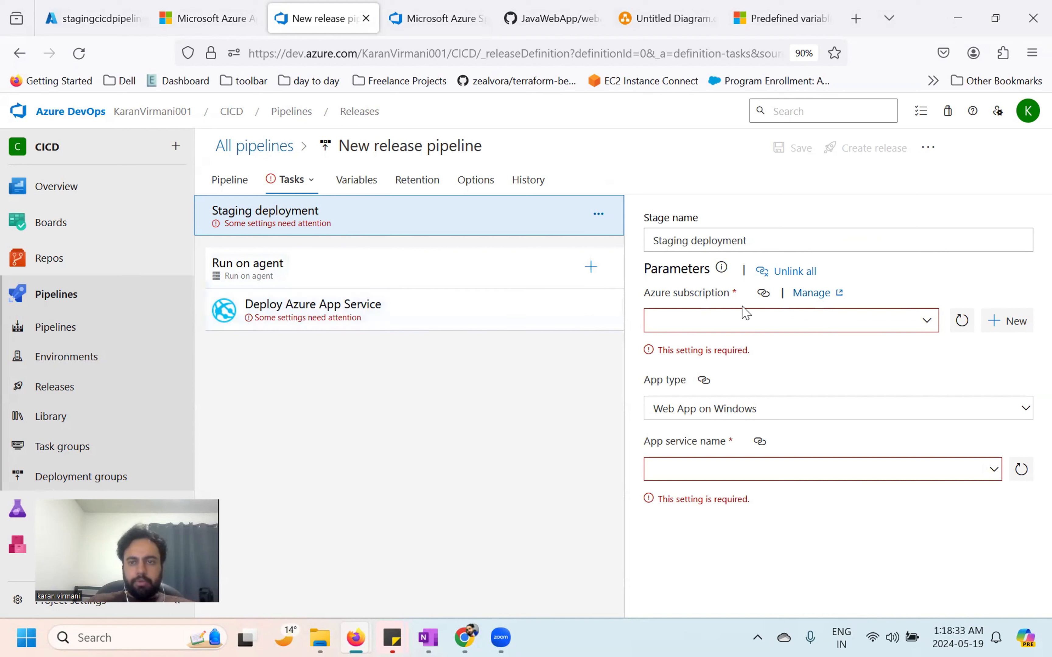
click(926, 327)
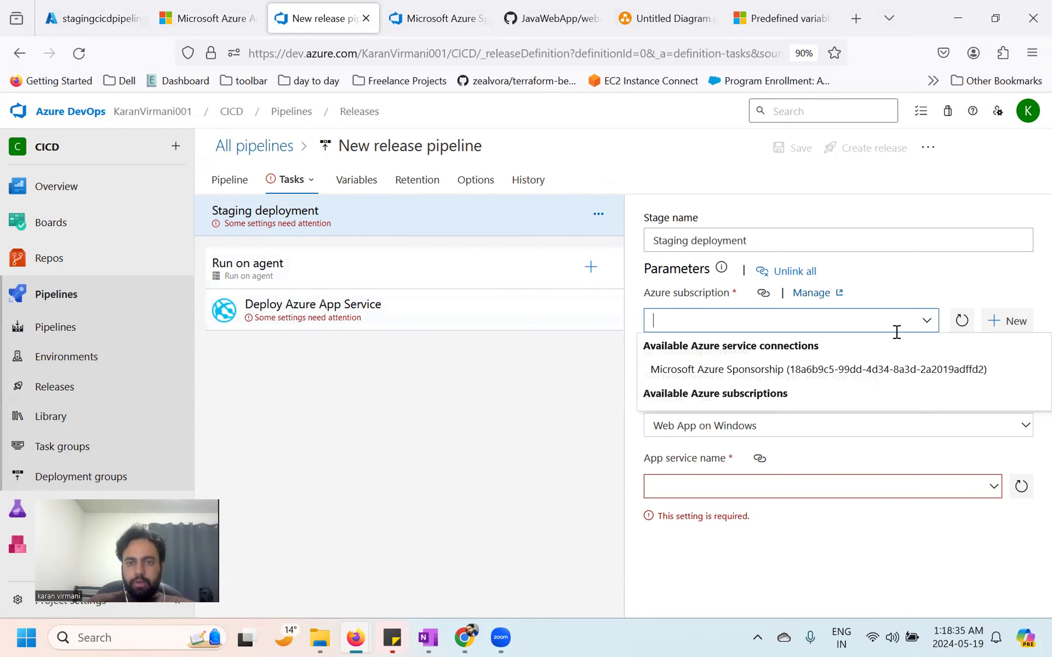
click(805, 370)
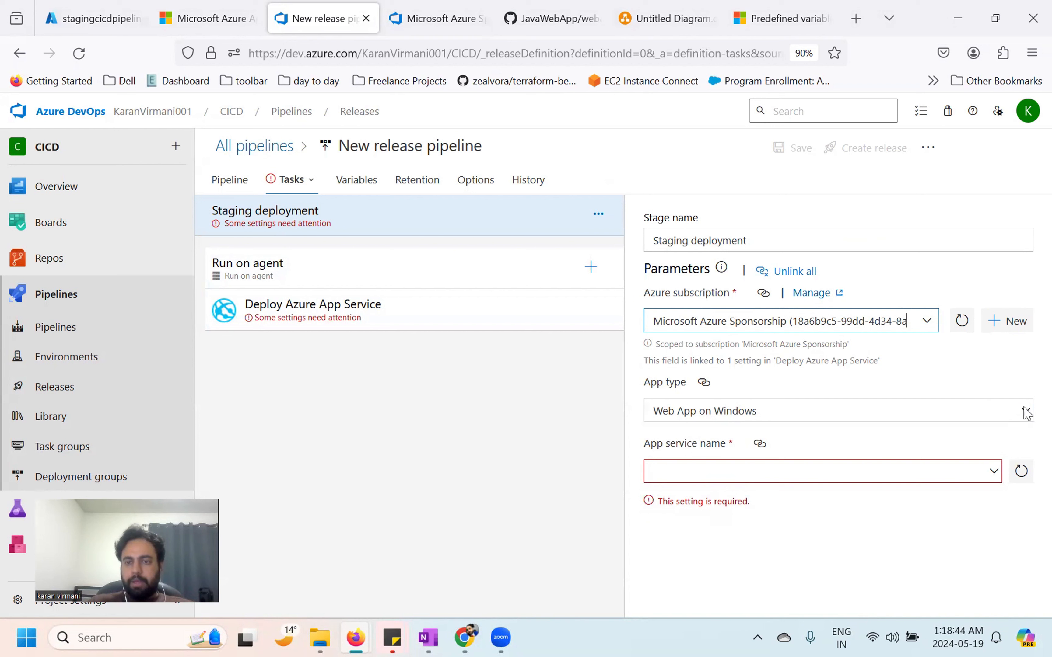
click(1027, 395)
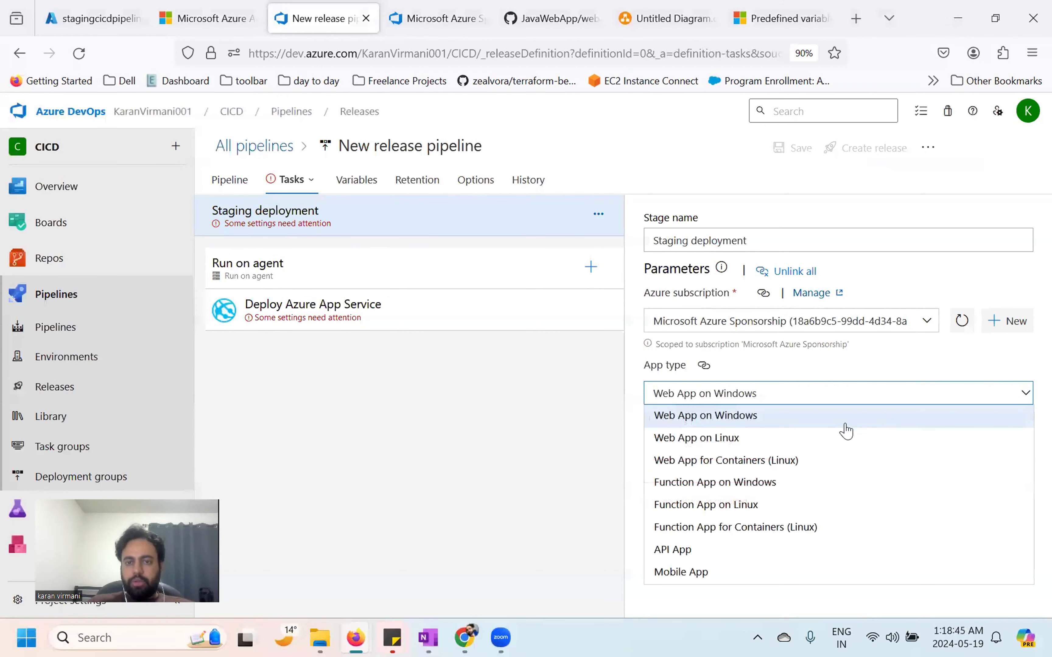
click(809, 438)
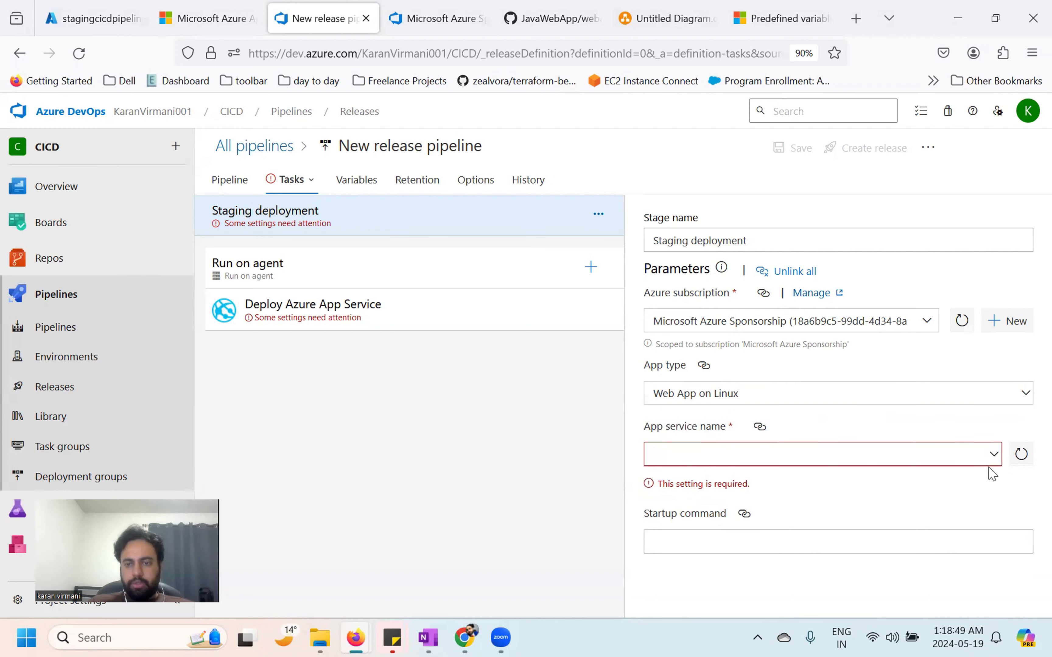
Step: Set the stage's app service name to stagingcicdpipeline
click(992, 456)
click(994, 457)
click(993, 457)
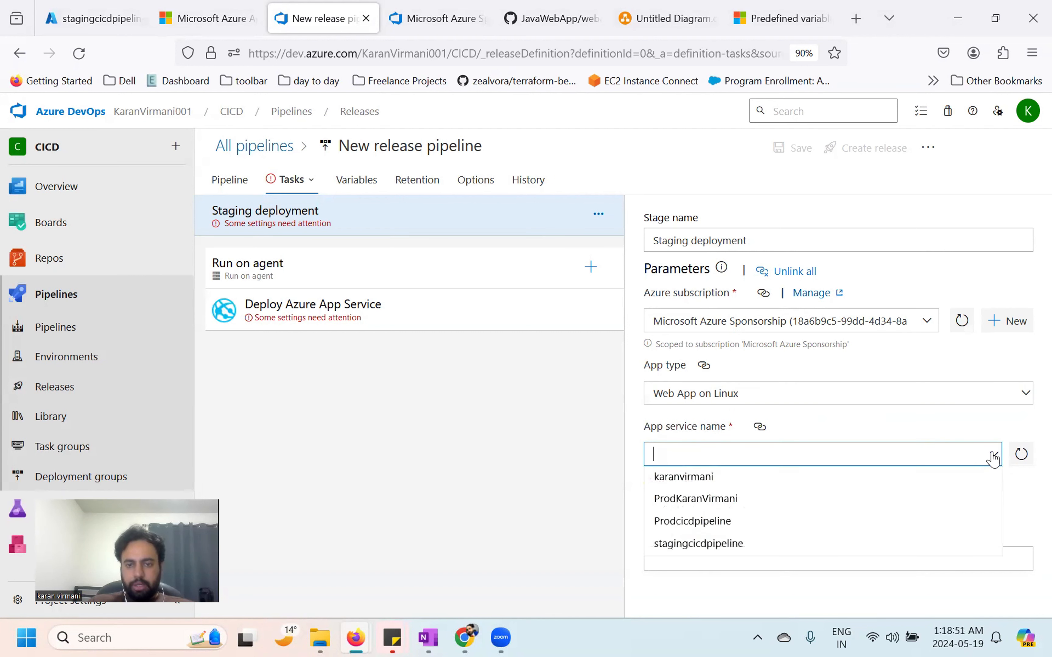
click(729, 547)
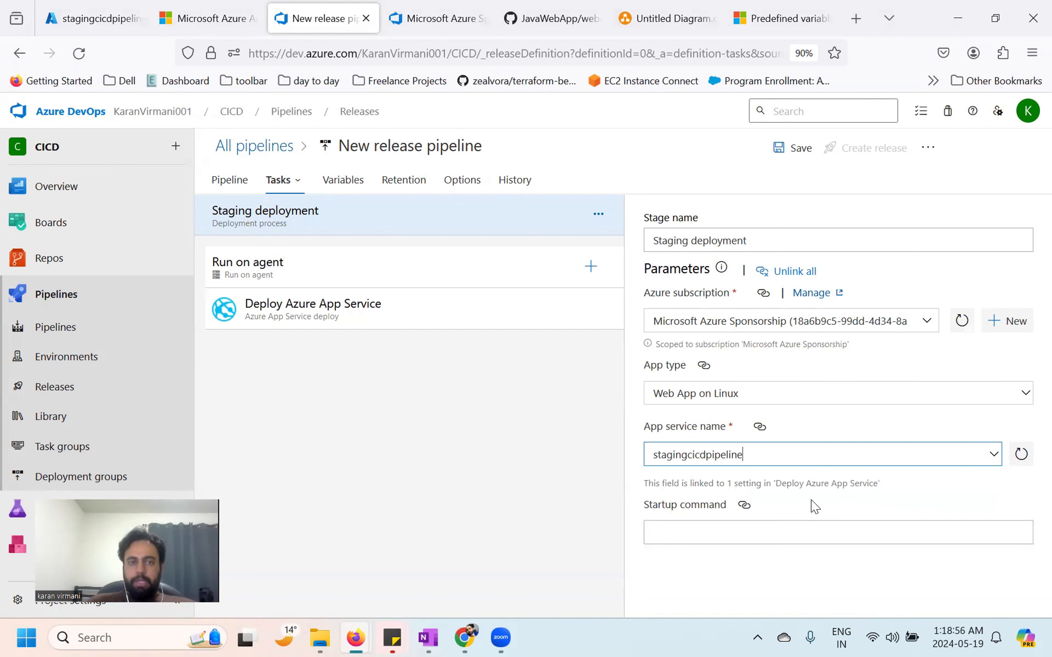
Step: Examine the Deploy Azure App Service task's settings, especially its package or folder path
click(383, 307)
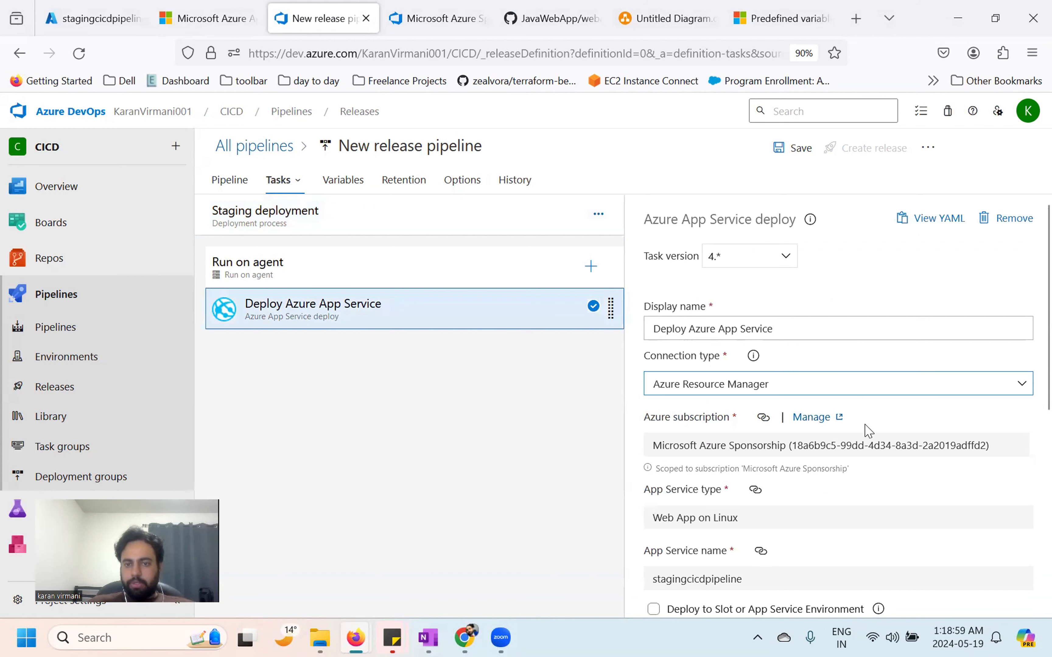
scroll(870, 429, down, 5)
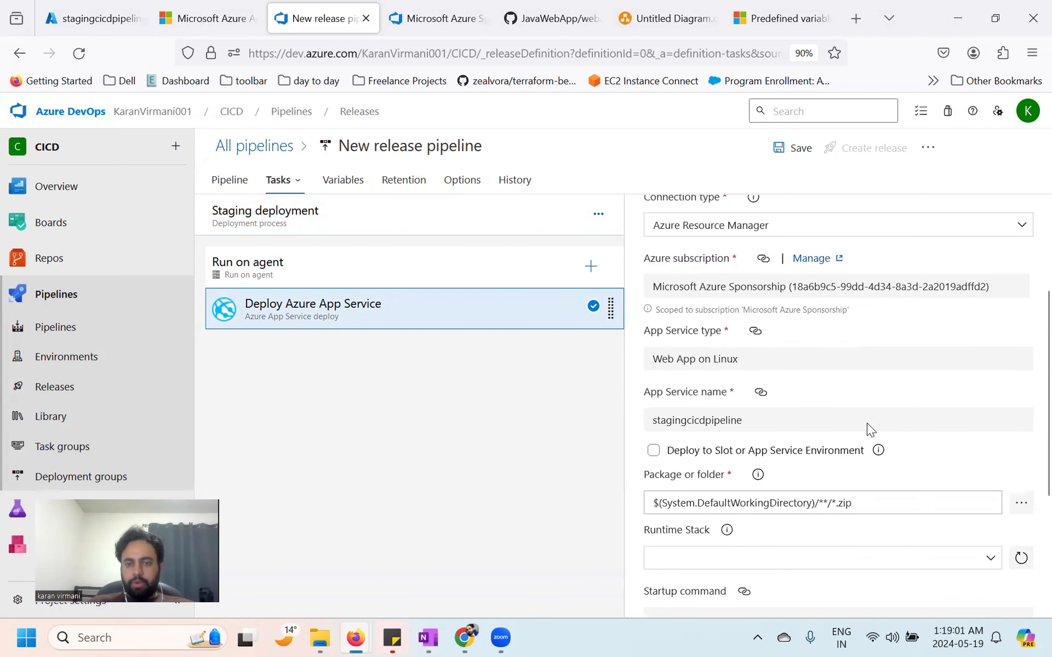
click(676, 374)
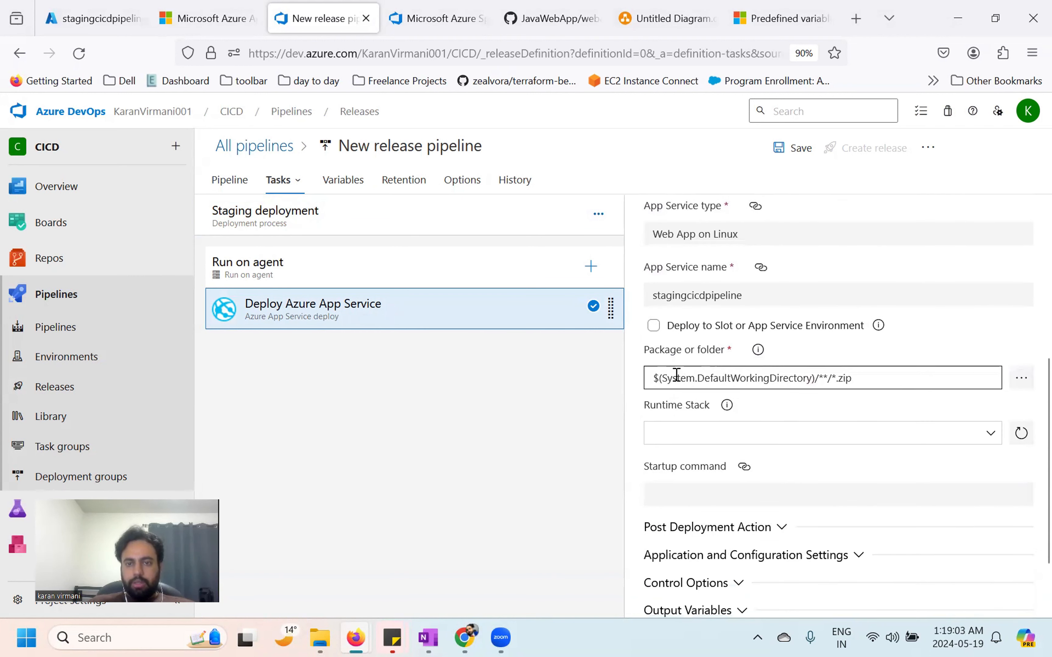
key(ctrl+a)
click(598, 411)
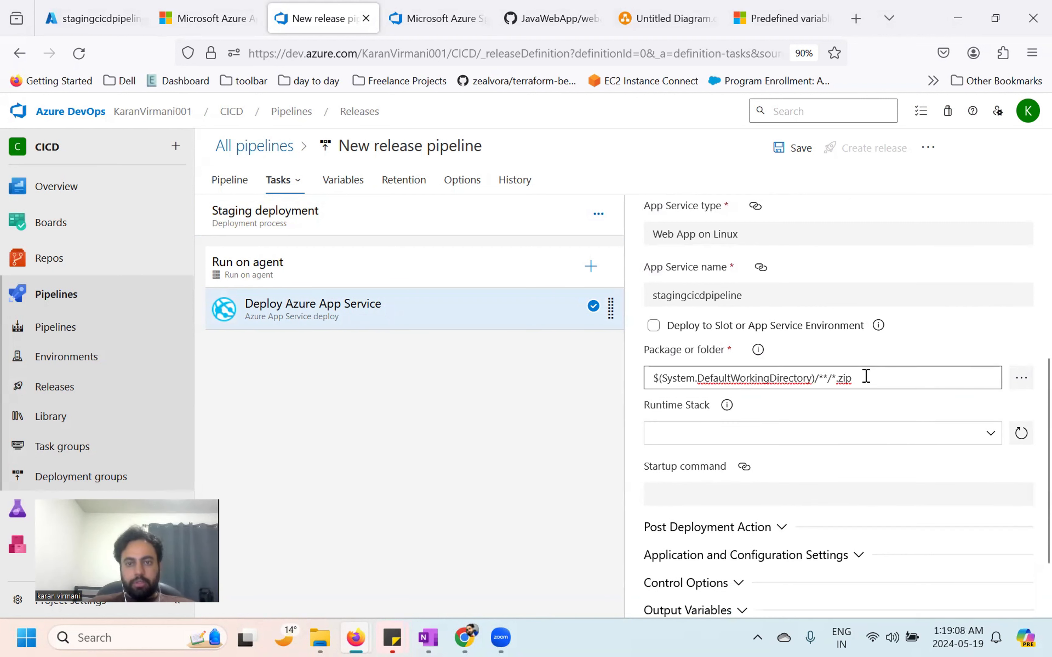
drag(865, 377, 664, 371)
click(662, 372)
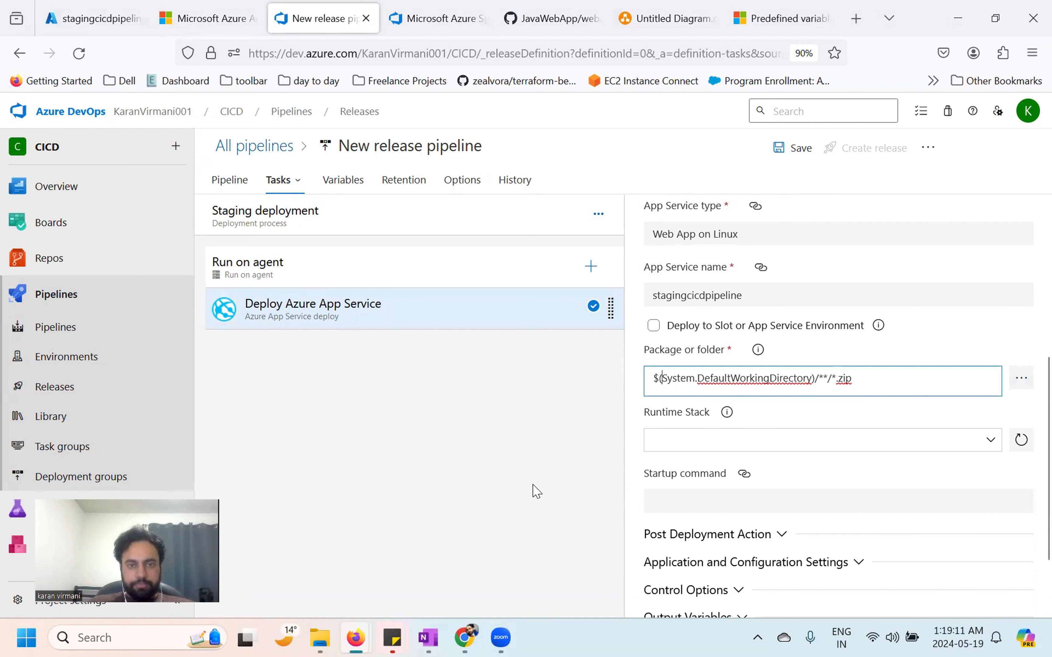
Step: Save the release pipeline in the root folder and reopen it for editing from the list of all pipelines
click(779, 149)
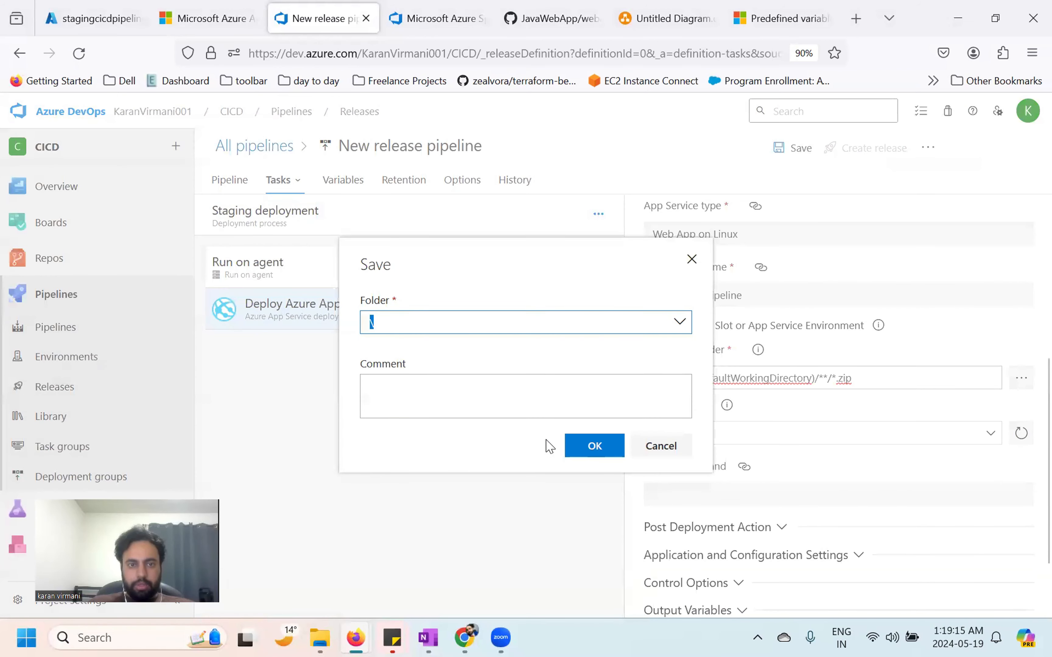
click(584, 448)
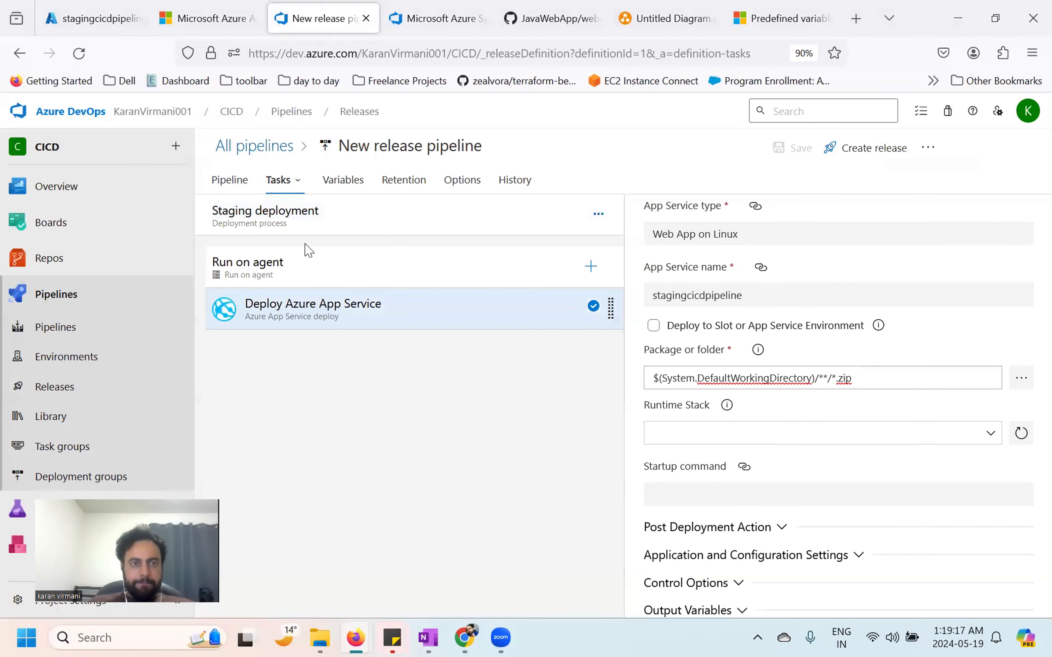
click(272, 146)
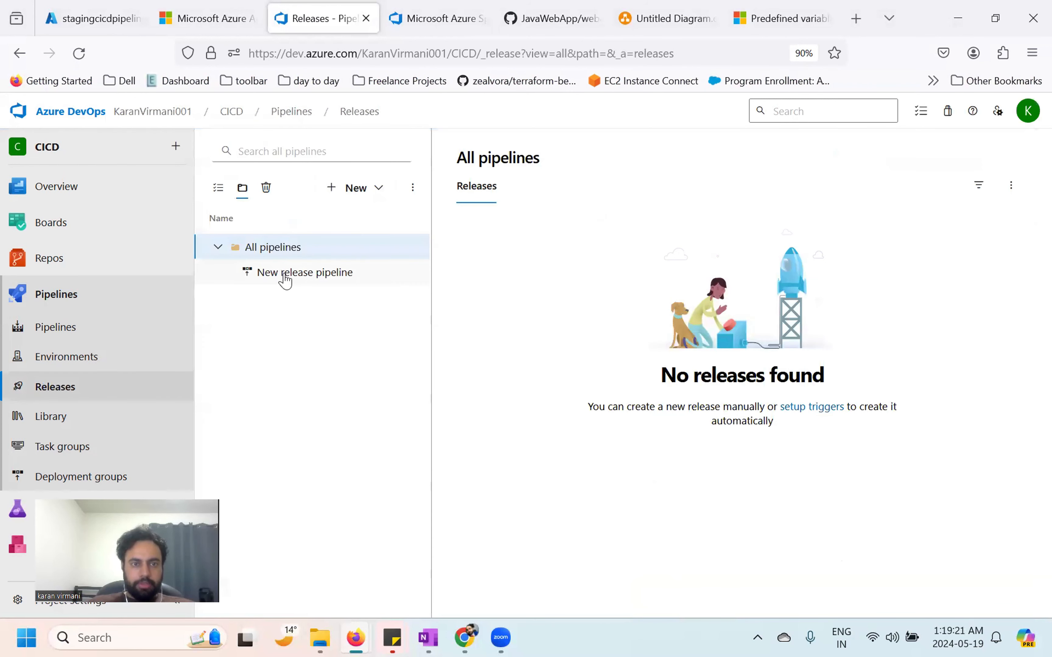
click(286, 278)
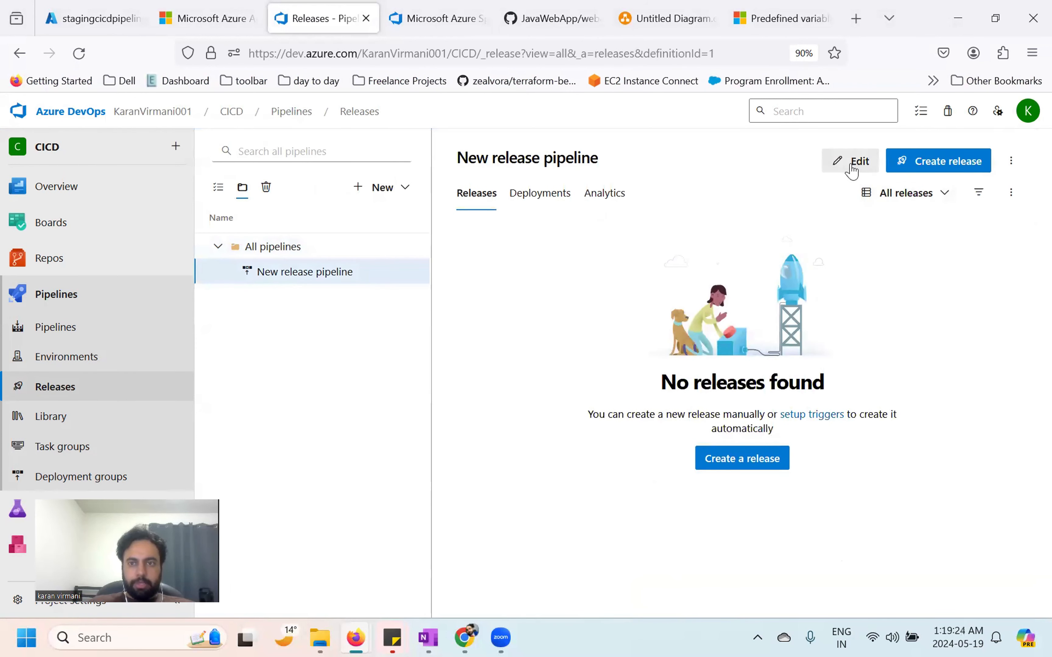
click(851, 161)
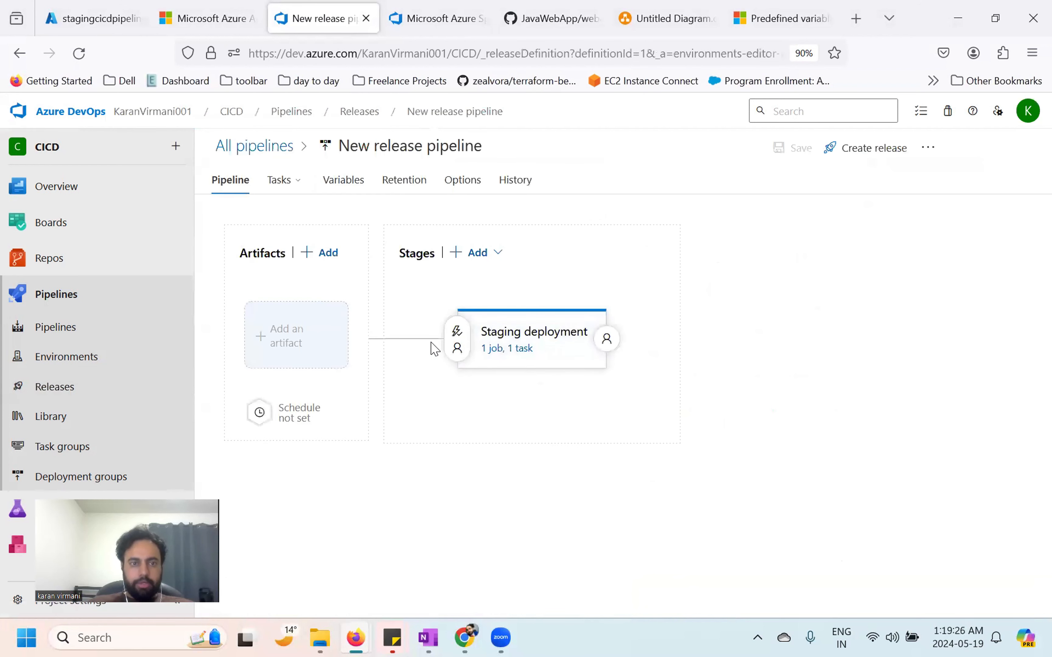
Step: Add a Build artifact from the CICD project's JavaWebApp build pipeline, with Latest as the default version
click(282, 338)
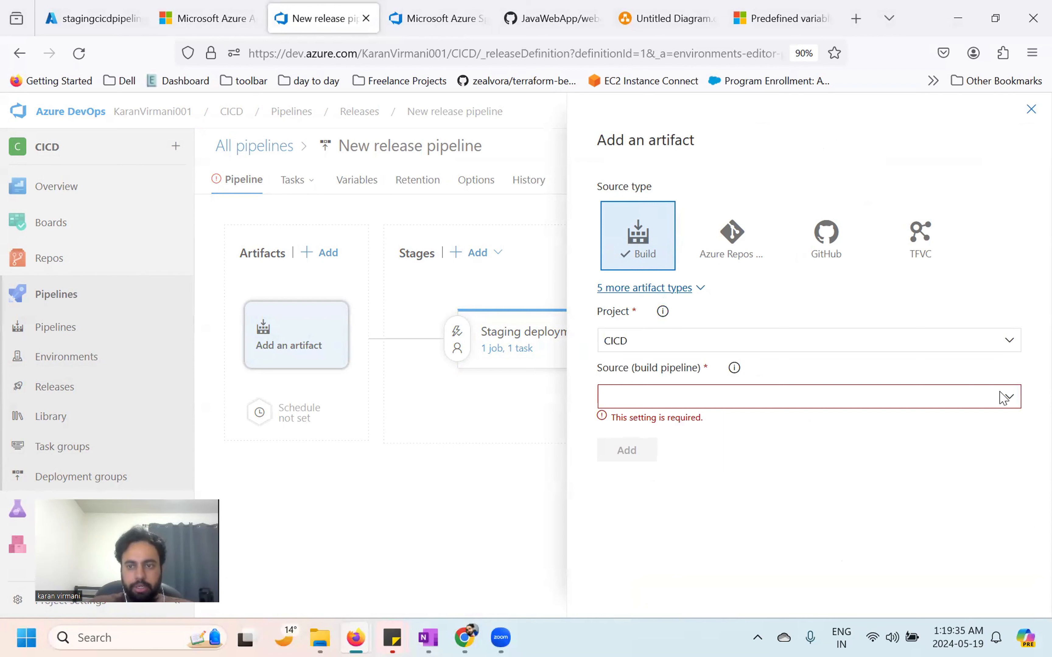
click(1006, 402)
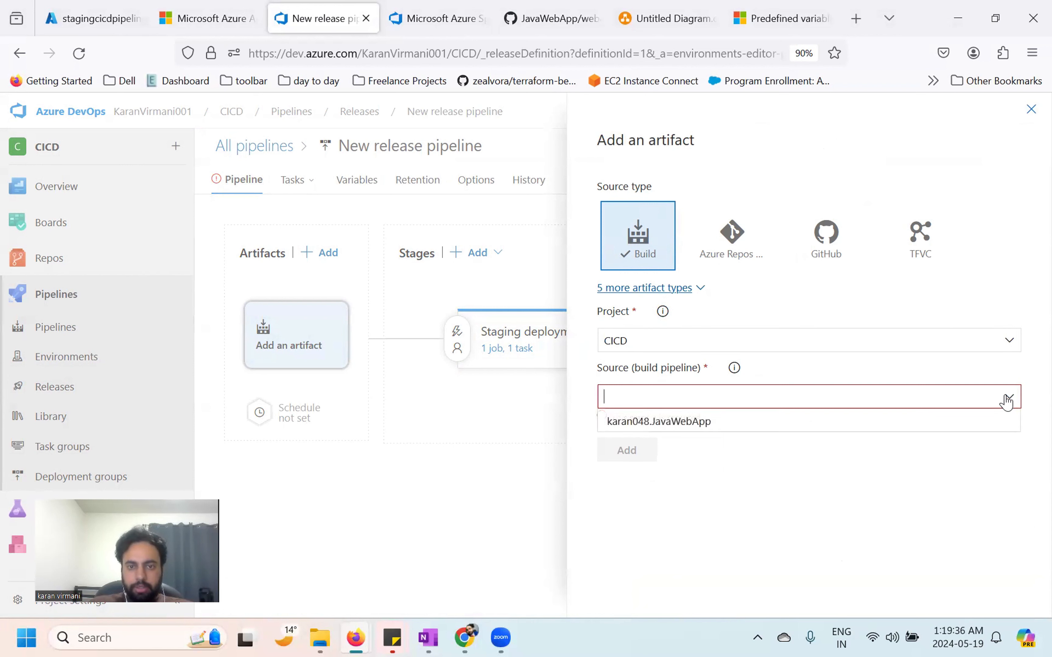
click(727, 428)
scroll(716, 489, down, 1)
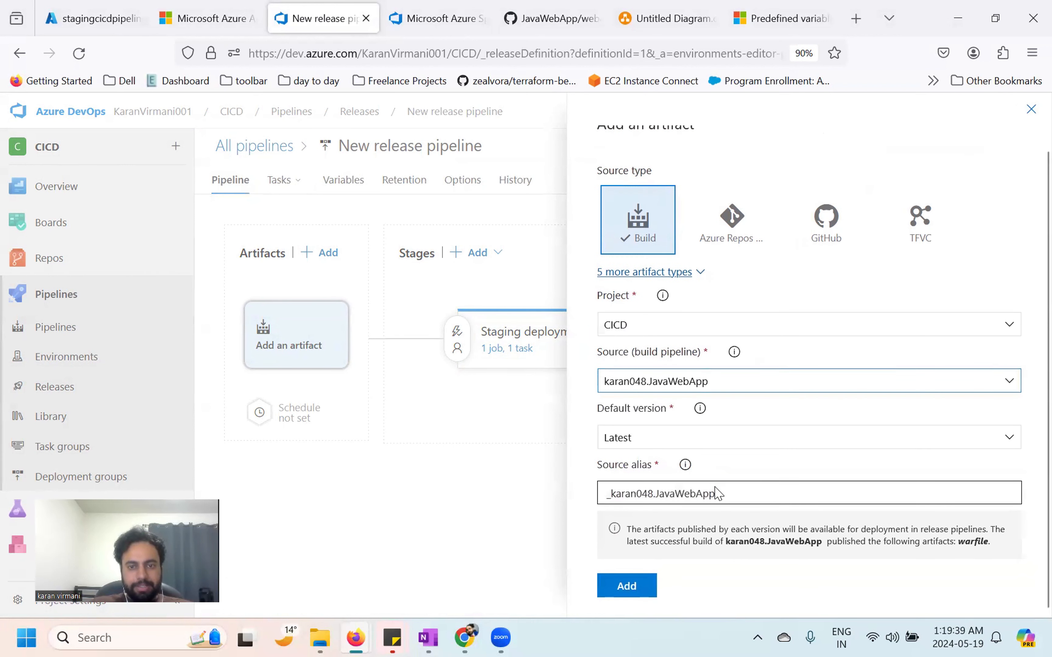
scroll(716, 493, up, 1)
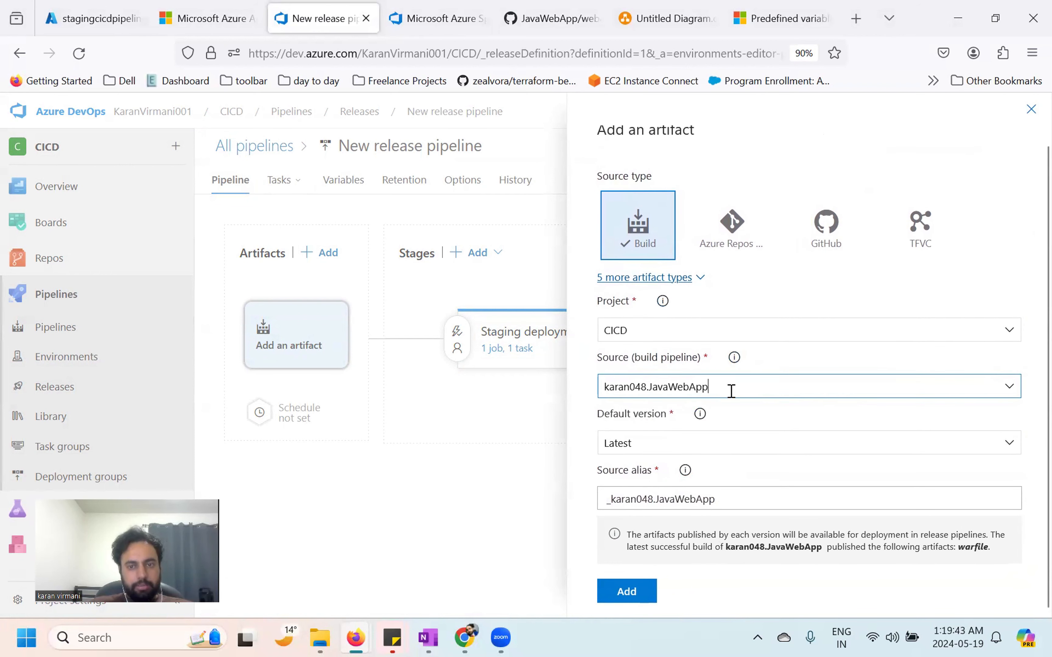
drag(732, 390, 600, 391)
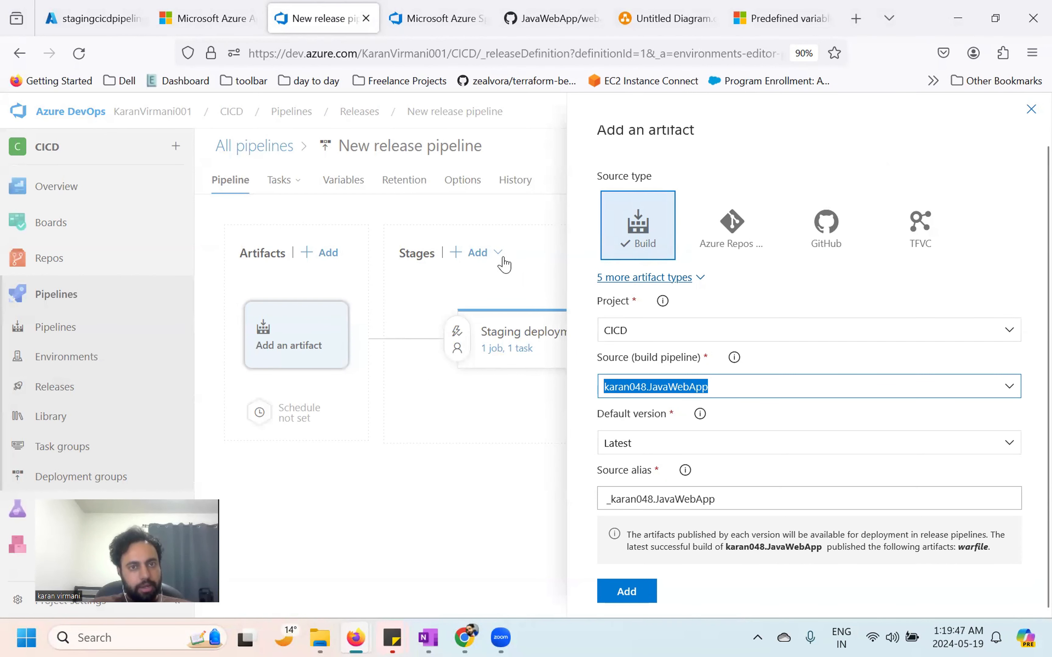
click(644, 602)
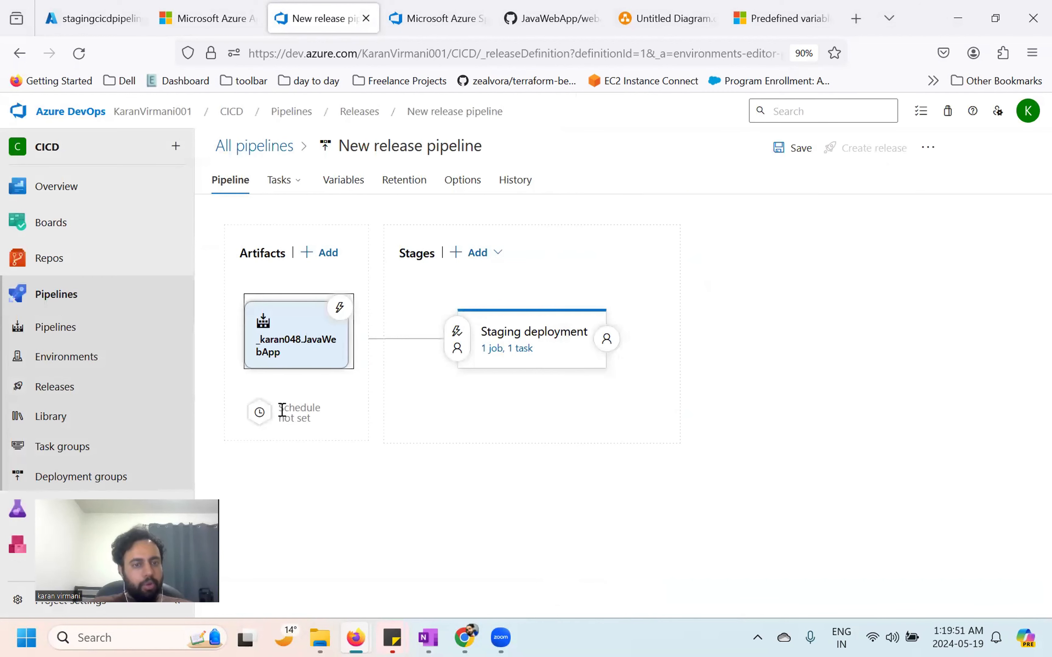
Step: Add a second artifact from Azure Repos Git with project CICD, repository CICD and default branch master, using the latest from the default branch
click(307, 262)
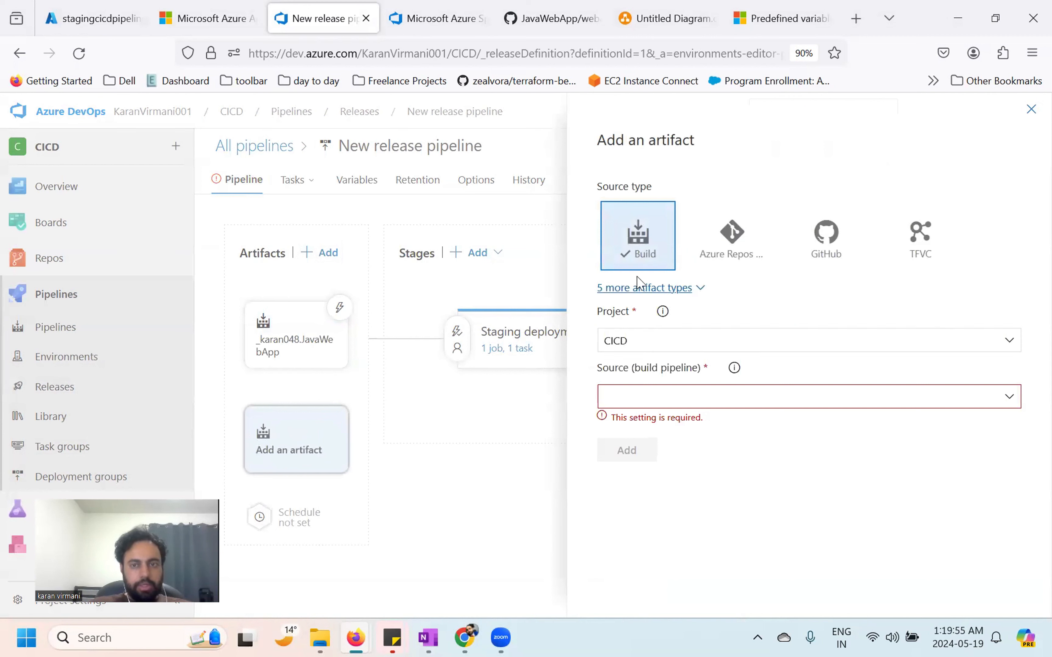
click(725, 258)
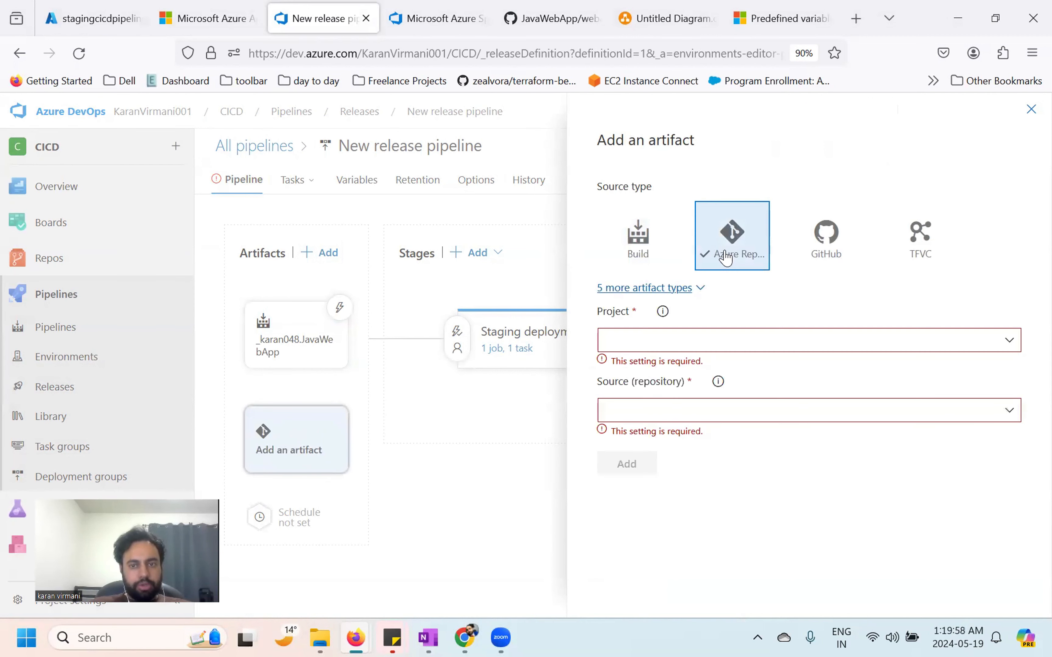
click(1009, 342)
click(715, 367)
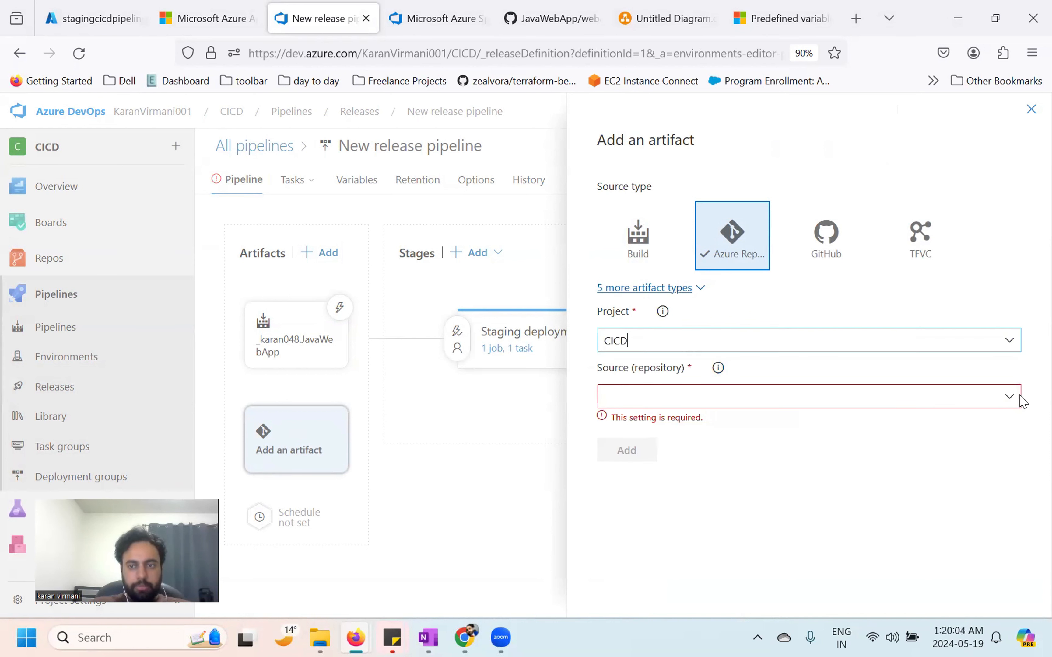
click(1017, 398)
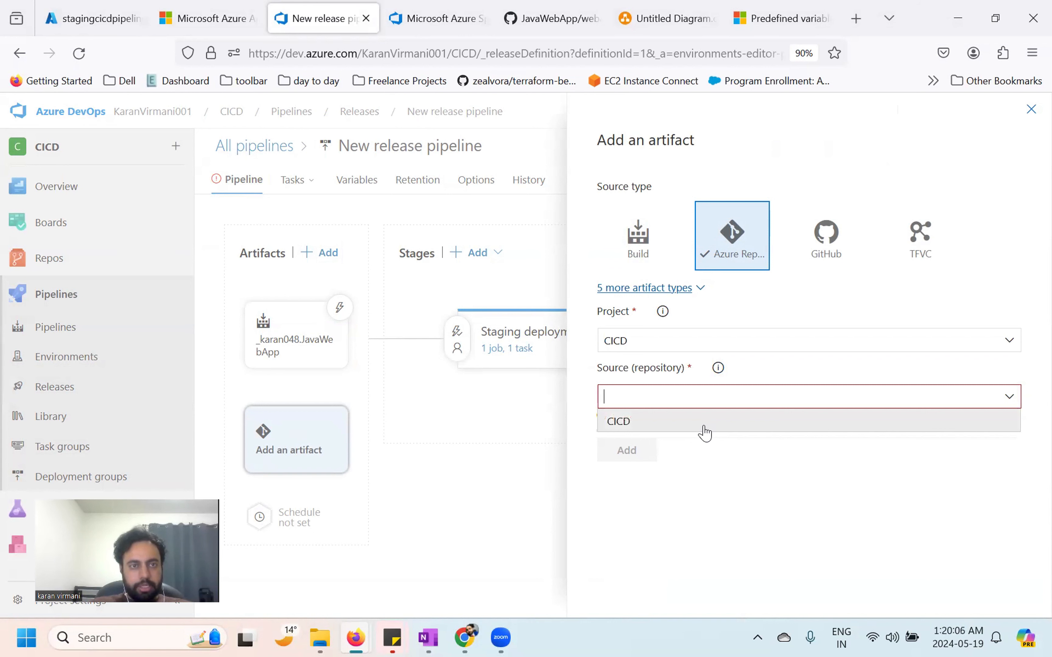
click(704, 430)
scroll(659, 491, down, 3)
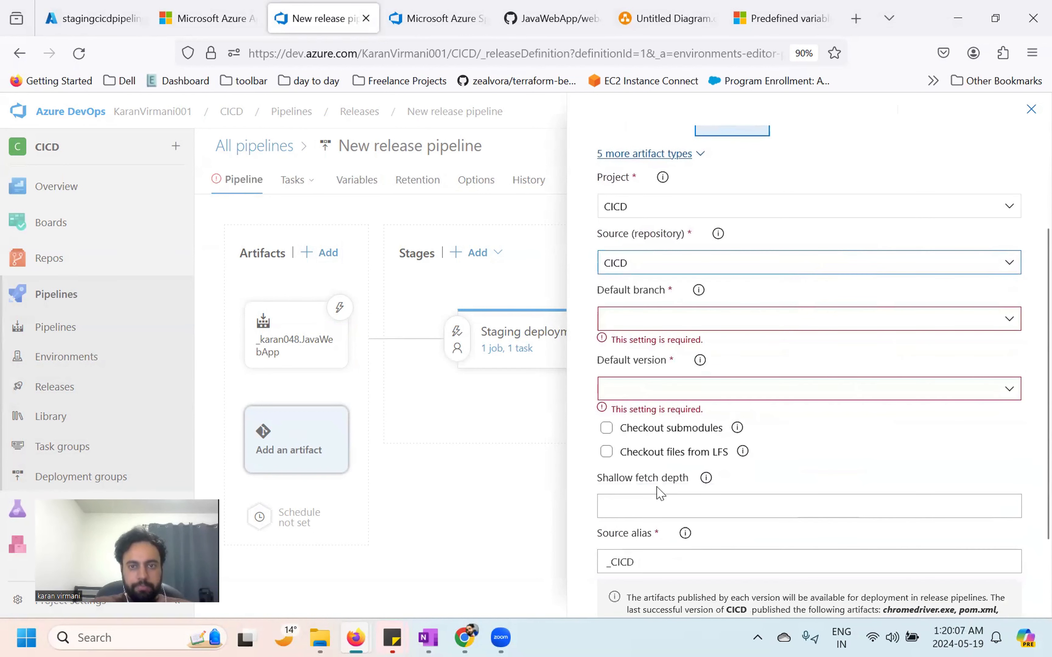
click(1009, 320)
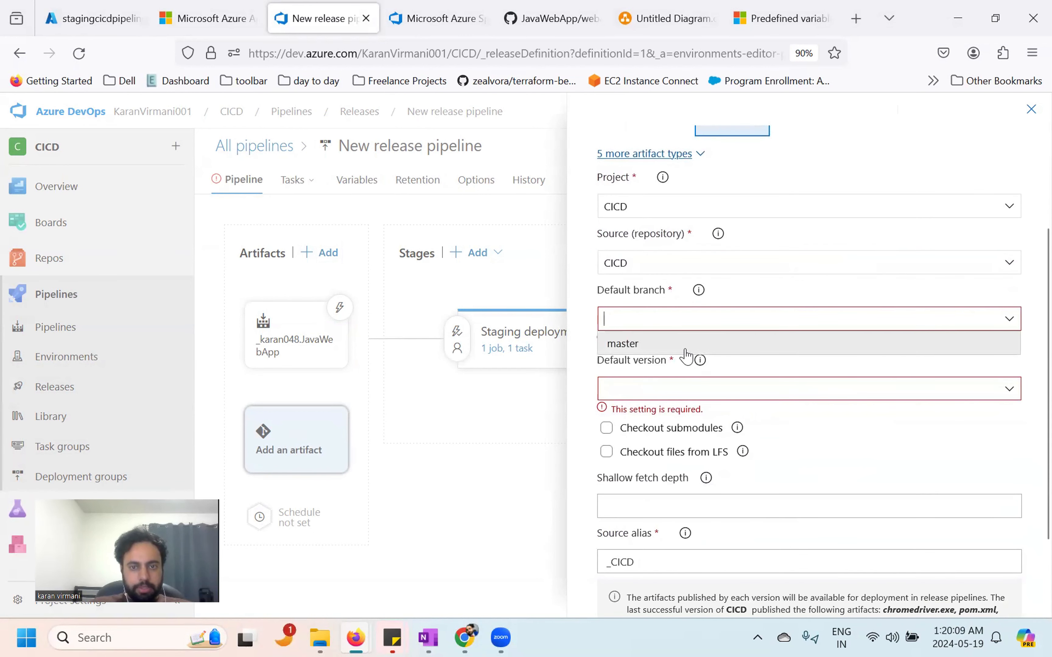
click(686, 351)
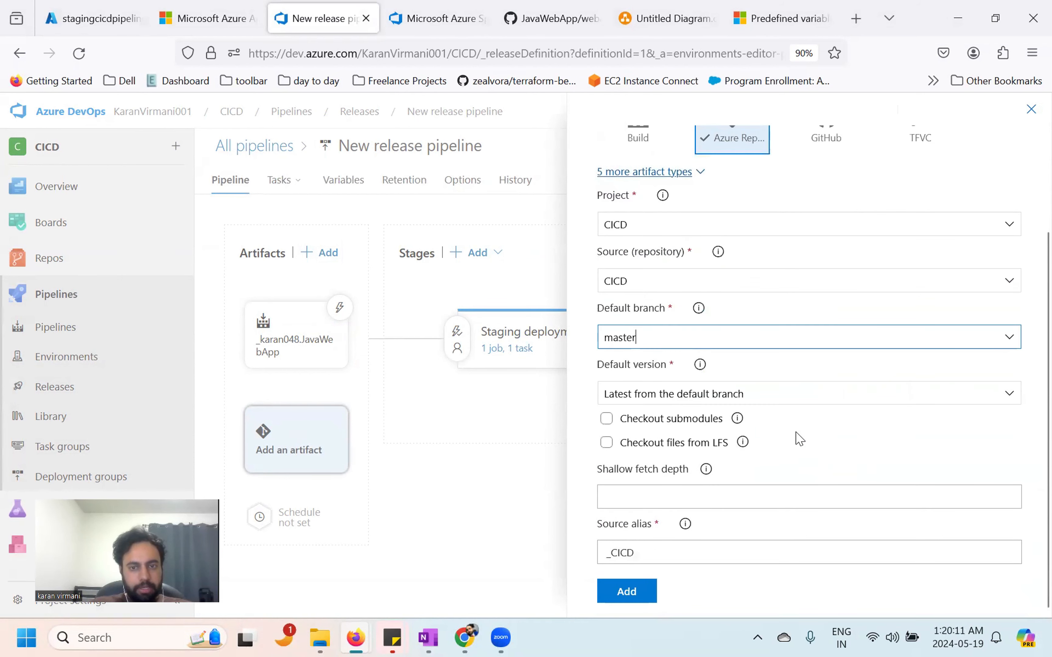
scroll(752, 481, up, 3)
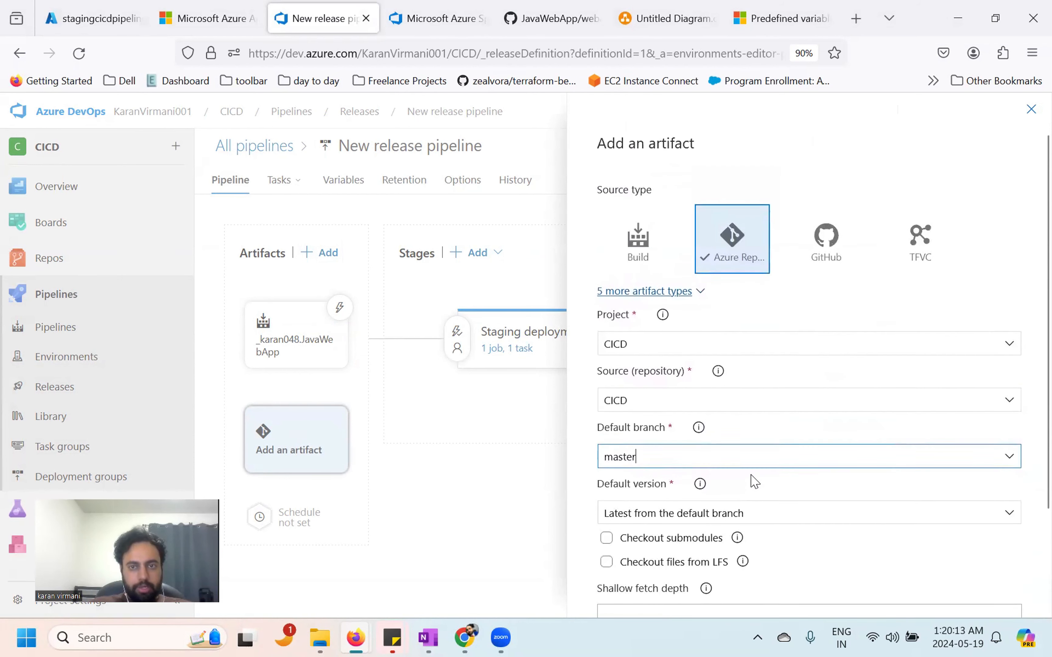
scroll(755, 482, down, 3)
click(630, 589)
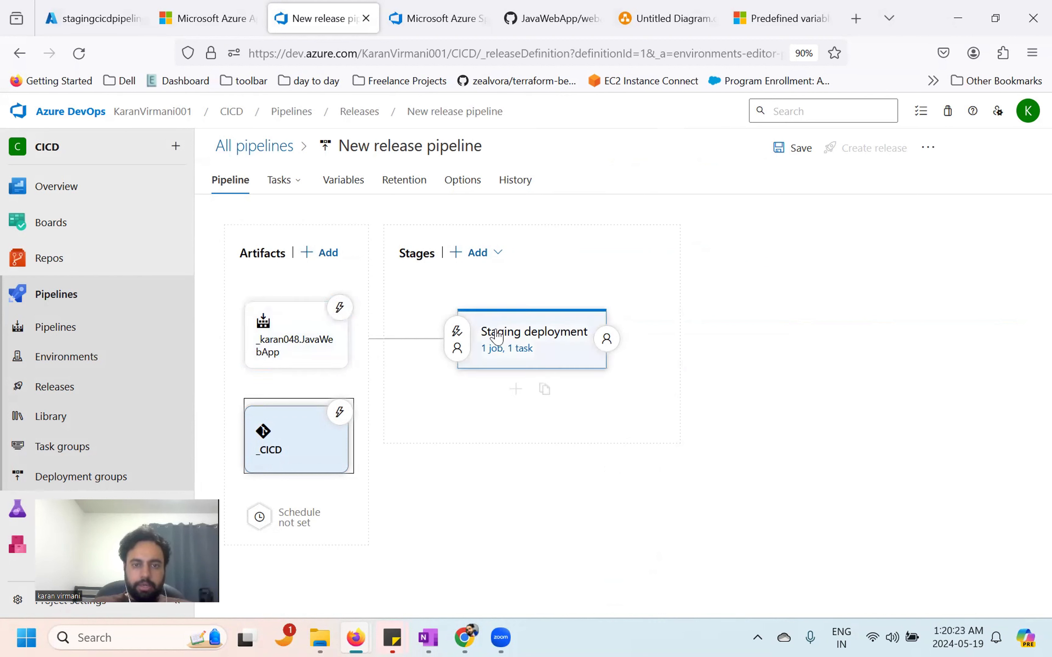
Step: In the Staging deployment stage's Deploy Azure App Service task, set the package to warfile/webapp/target/webapp.war from the linked JavaWebApp build artifact
click(525, 352)
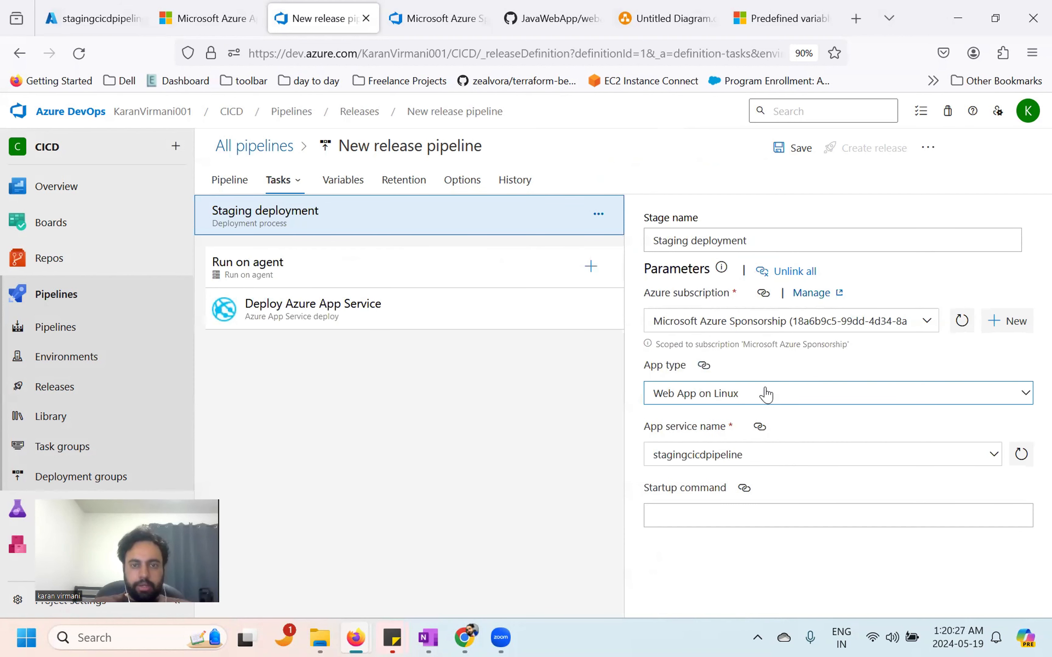
click(394, 322)
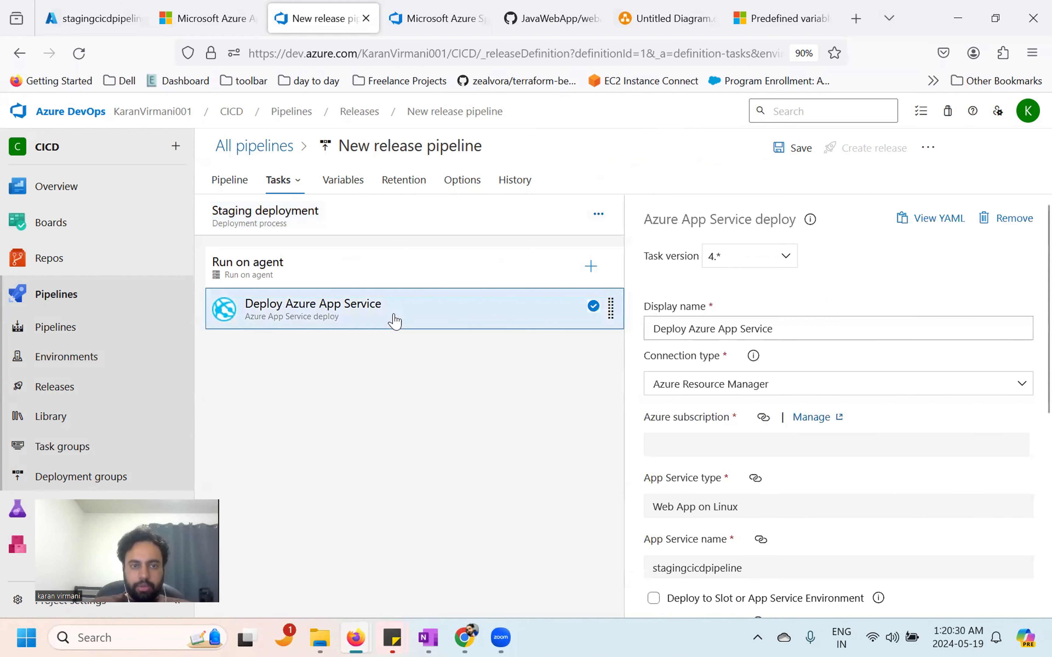
scroll(871, 491, down, 5)
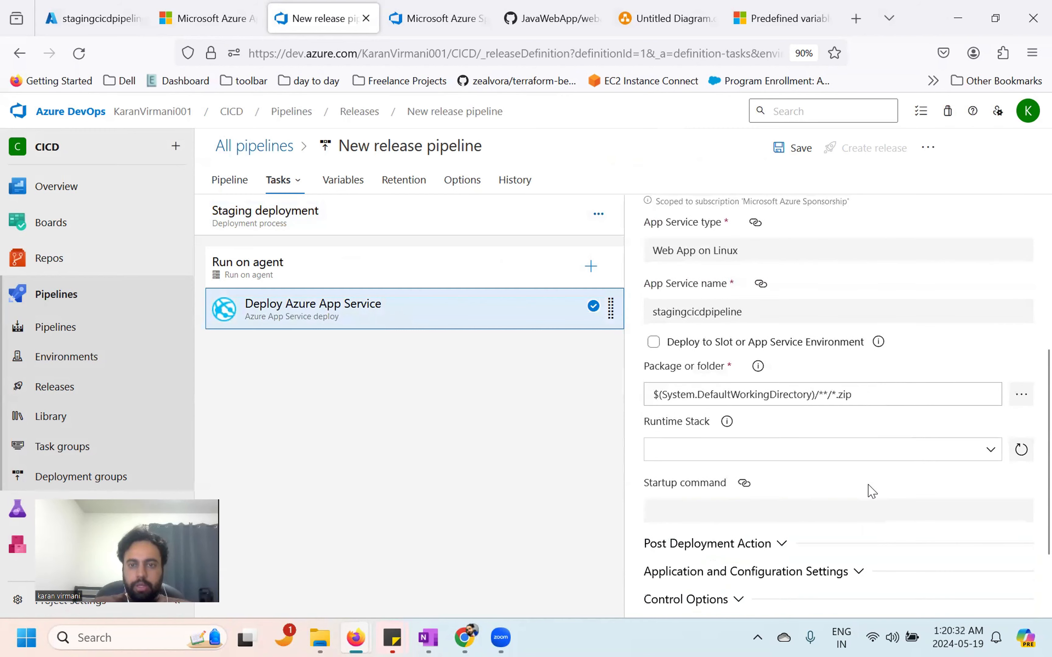
click(1021, 396)
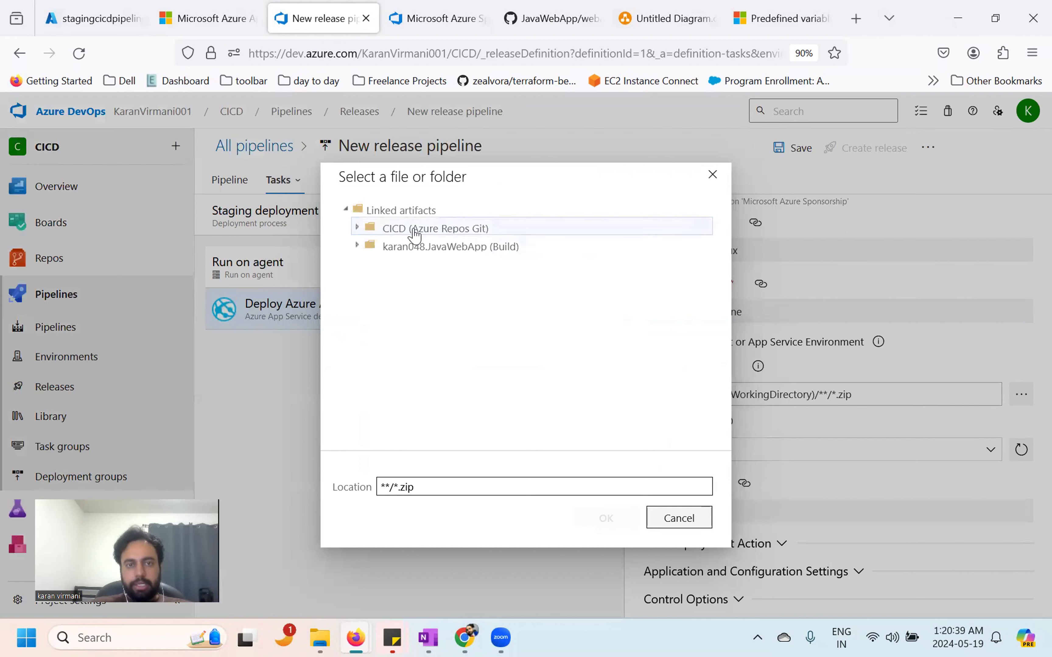
click(357, 246)
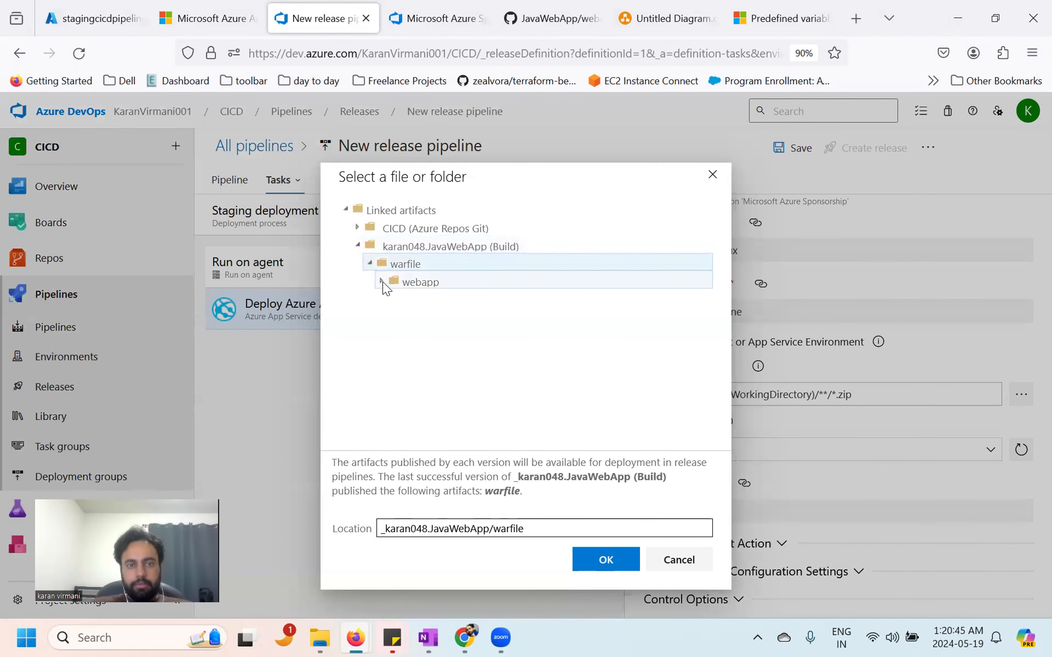
click(382, 282)
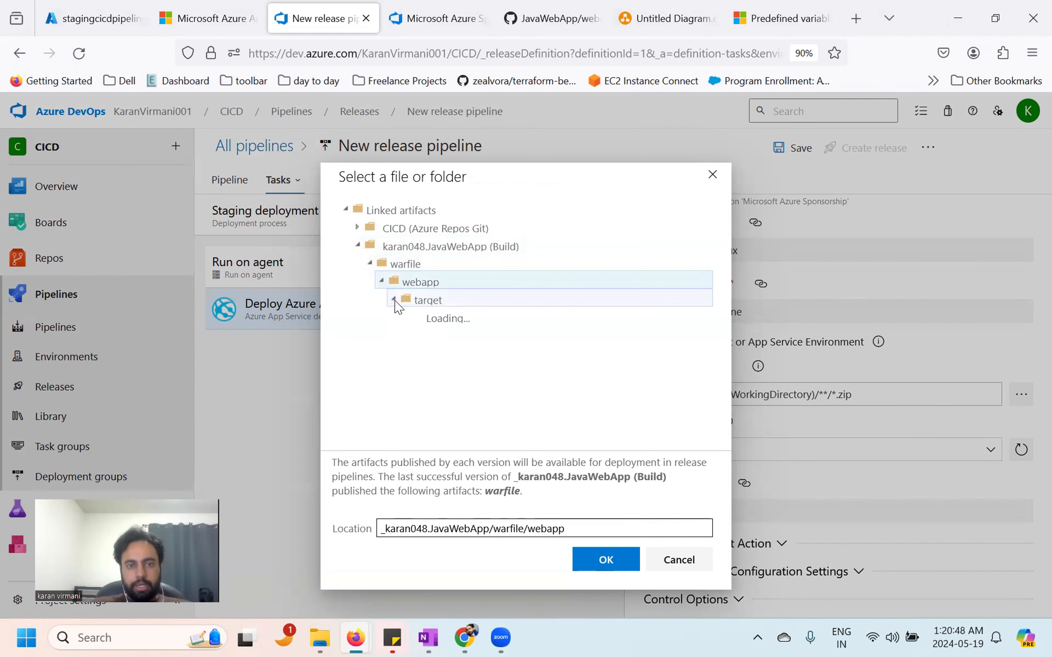
click(452, 321)
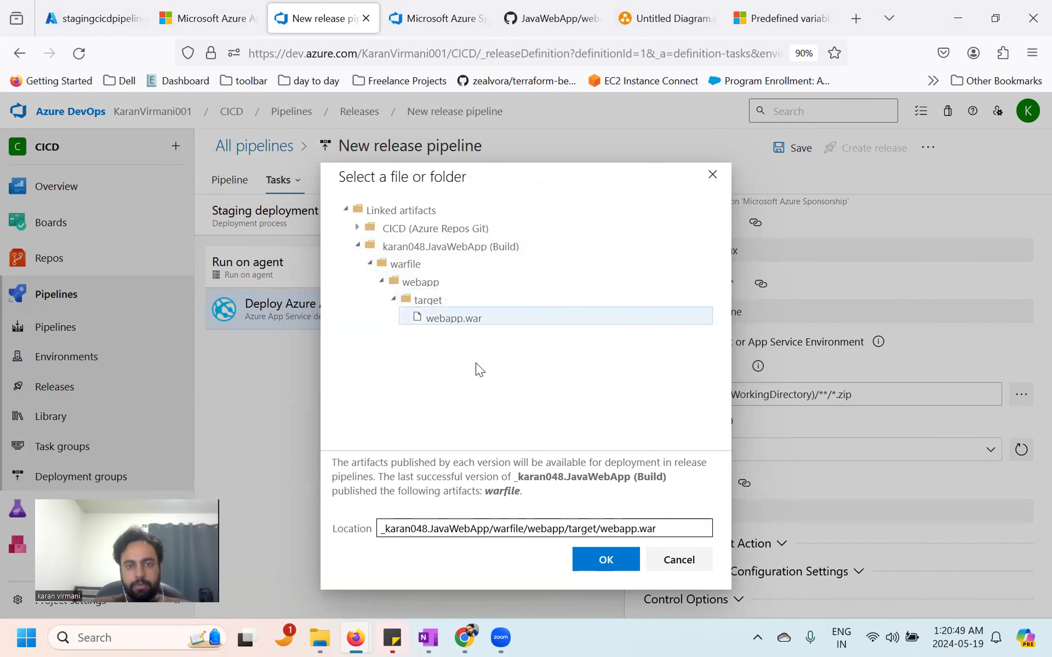
click(587, 559)
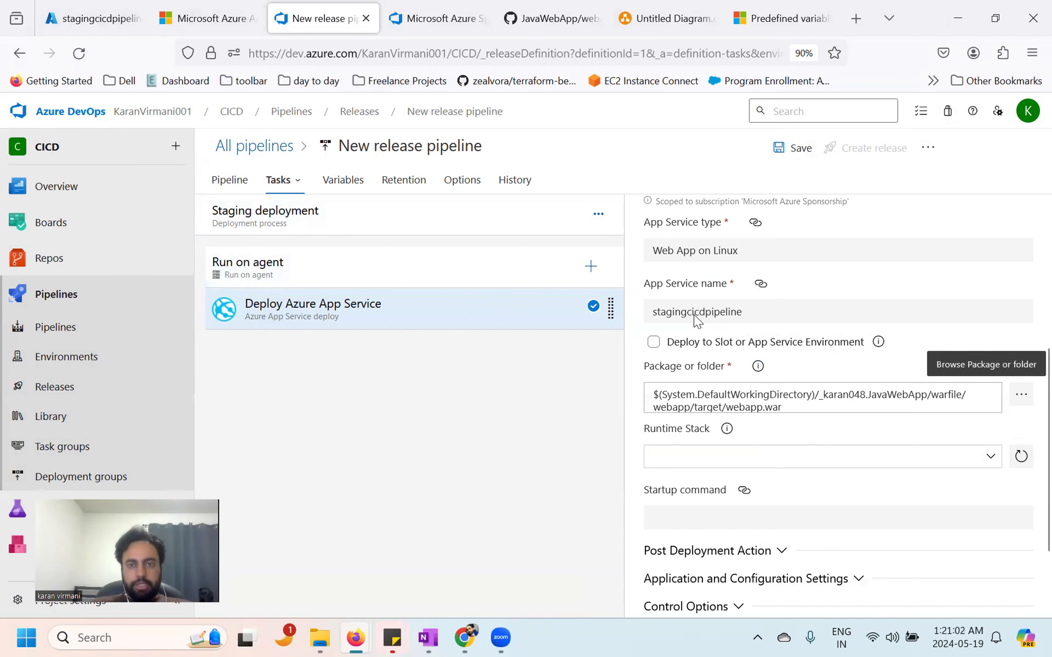
Step: Save the release pipeline's updated Deploy Azure App Service task without a comment
scroll(781, 445, down, 3)
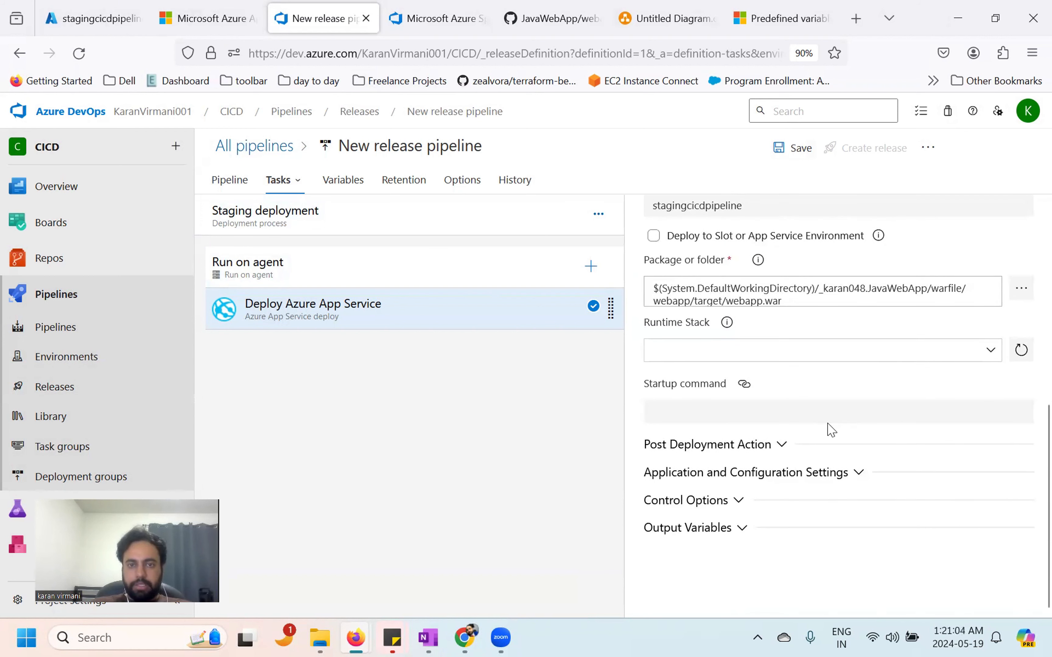
scroll(829, 430, up, 10)
click(782, 149)
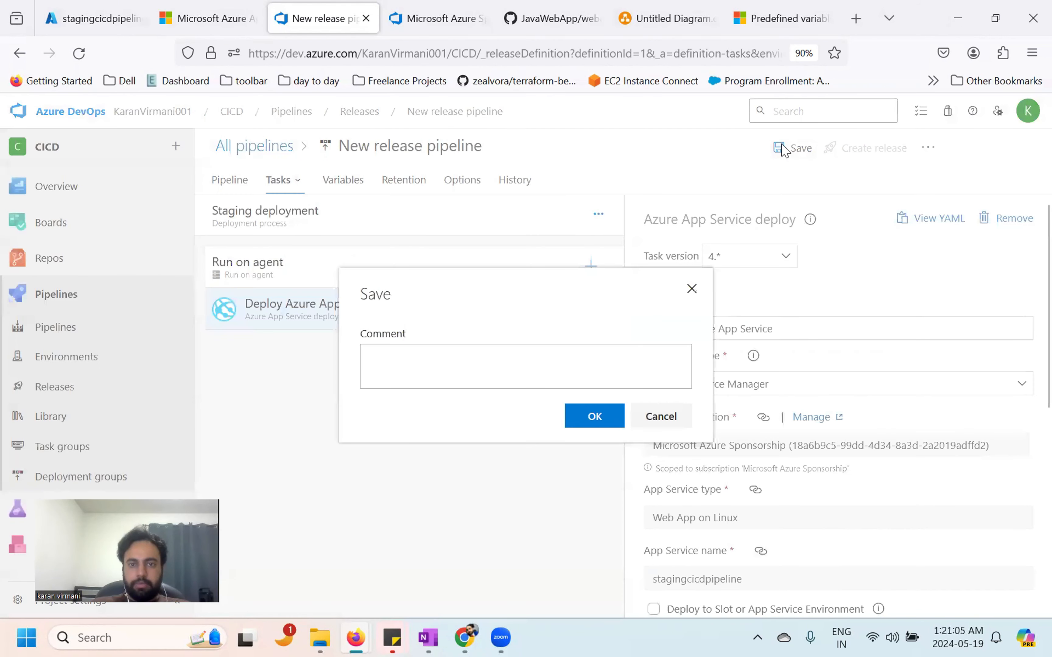
click(595, 416)
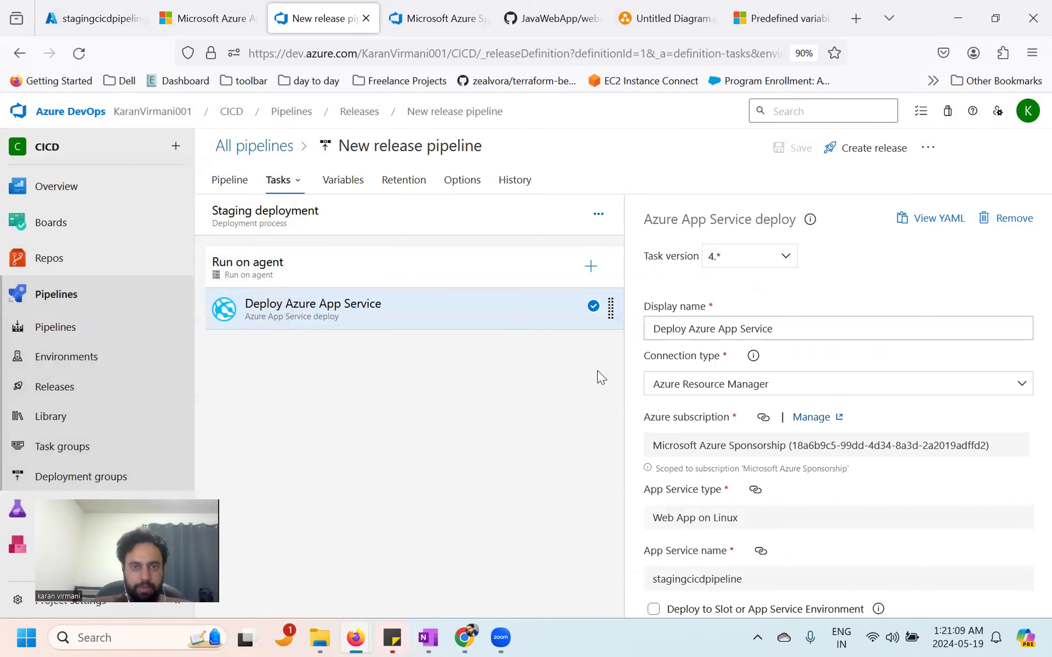
Step: Reopen the release pipeline for editing from the list of all pipelines and clear its name
click(242, 146)
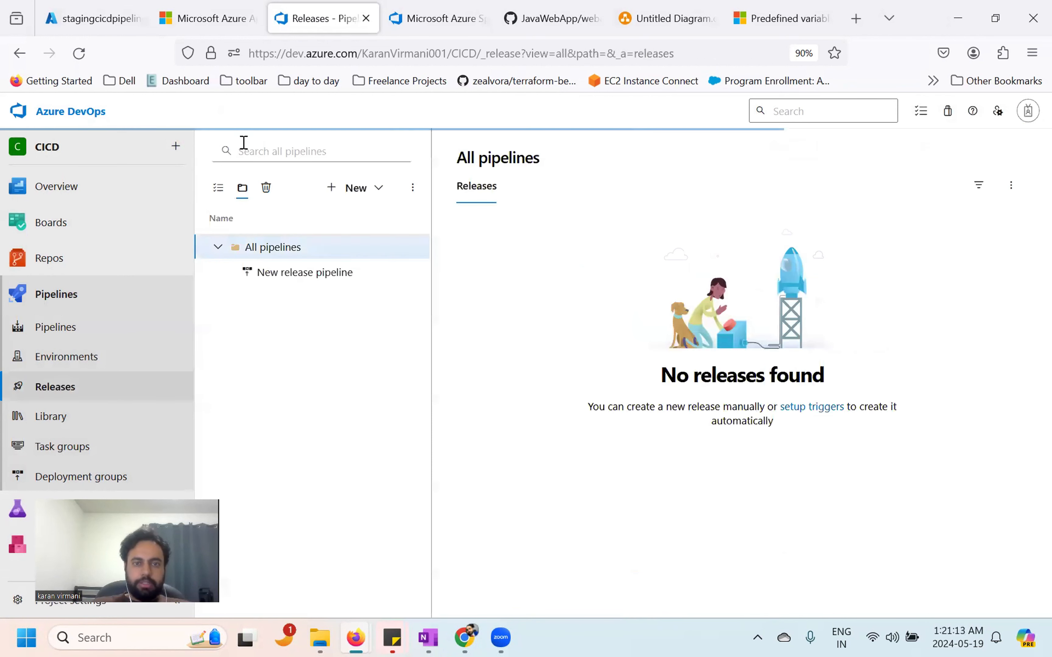
click(276, 274)
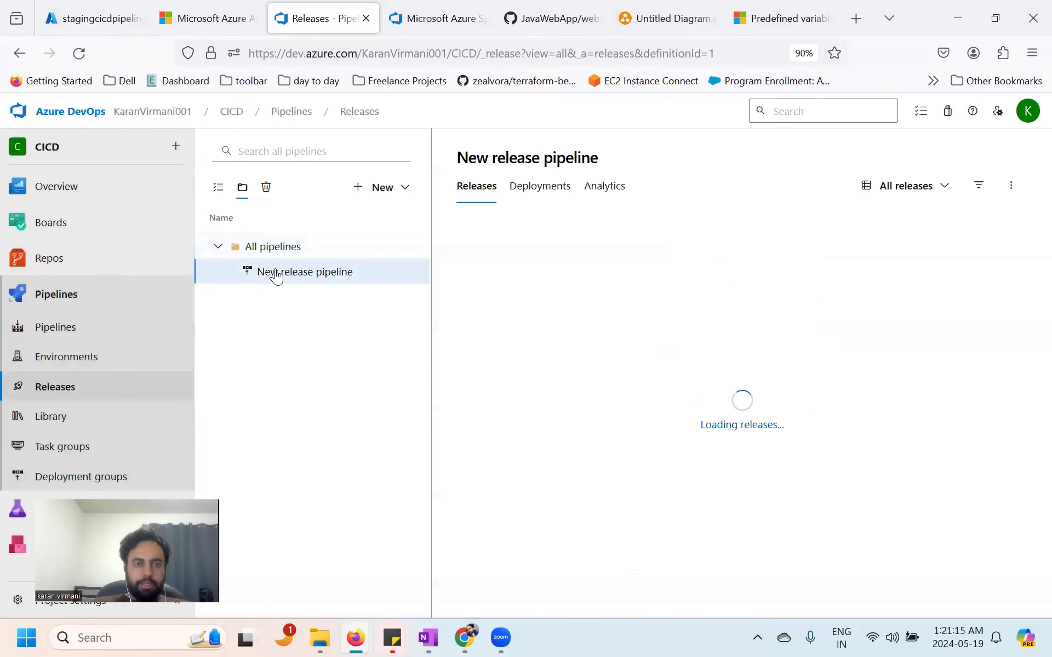
triple_click(517, 157)
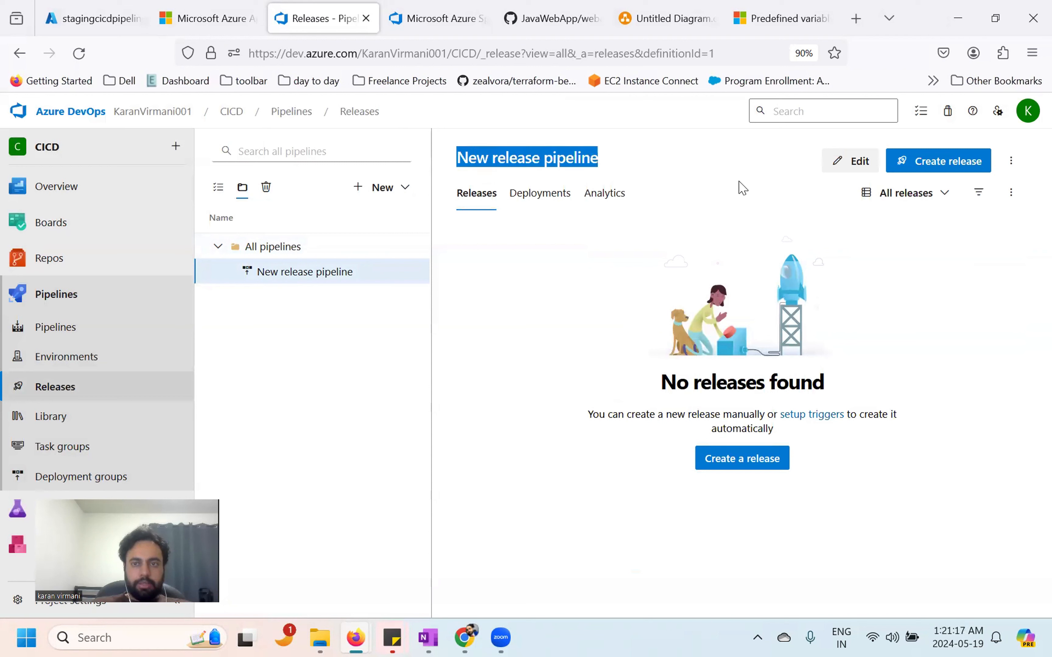
click(841, 167)
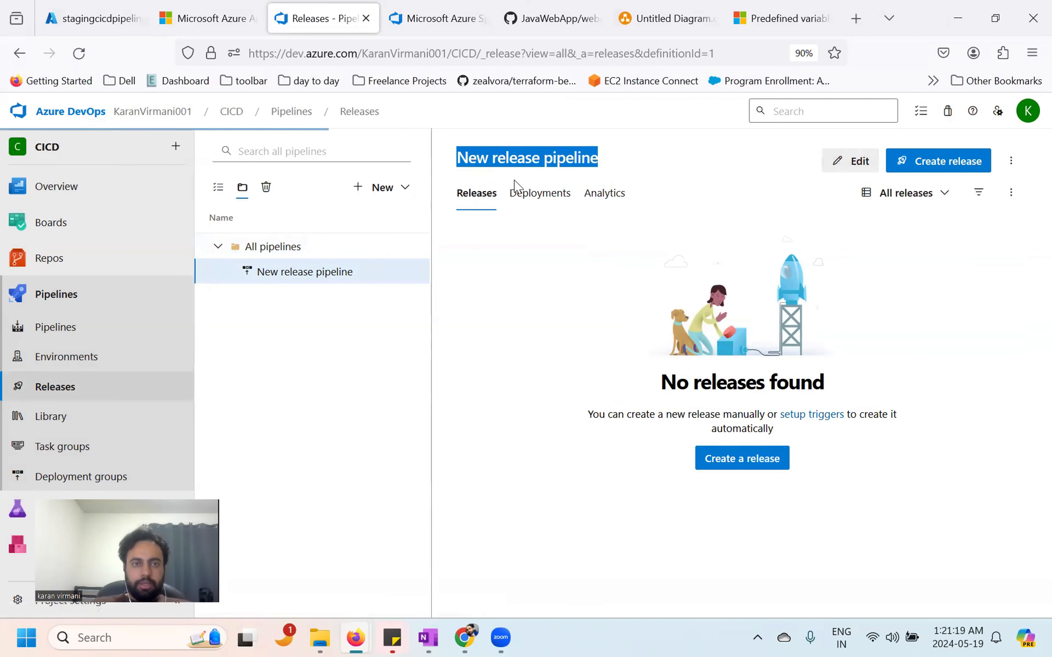
triple_click(400, 148)
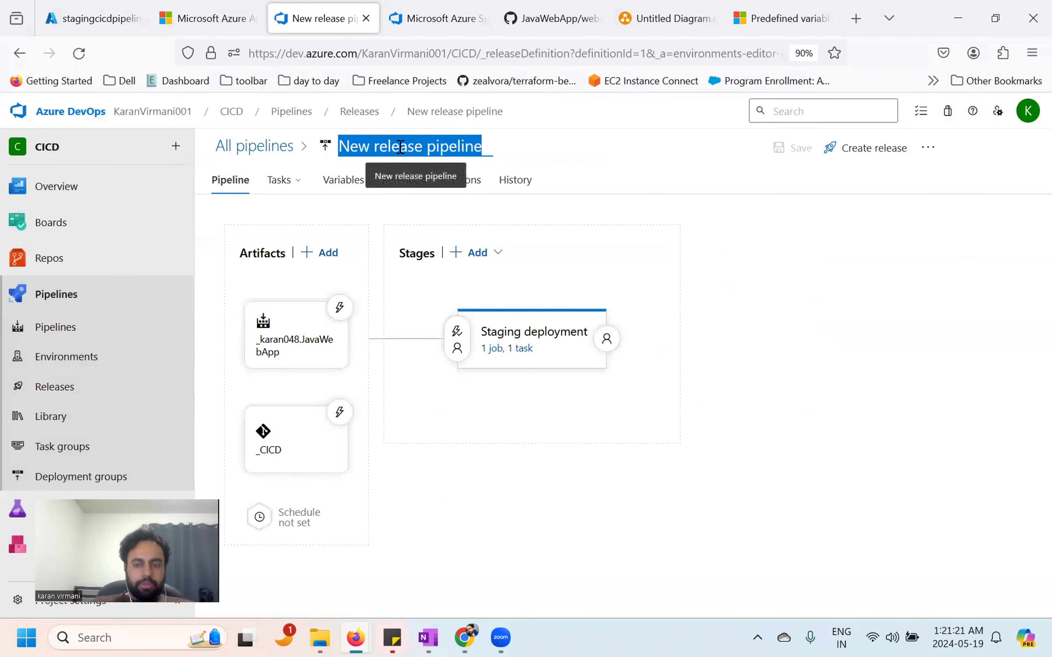
key(BackSpace)
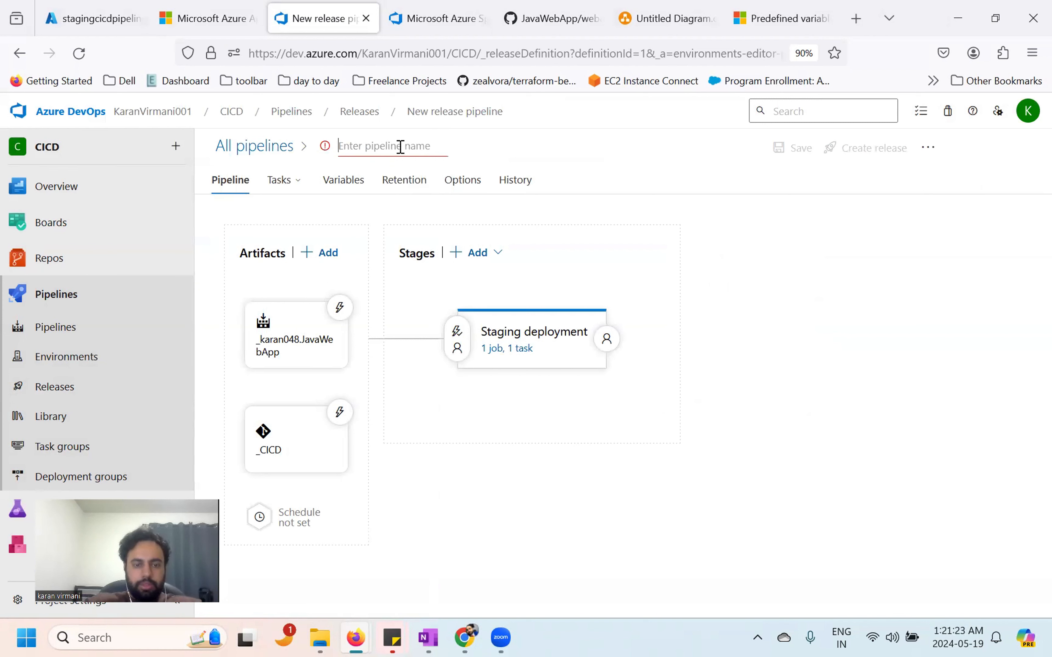
text(Release)
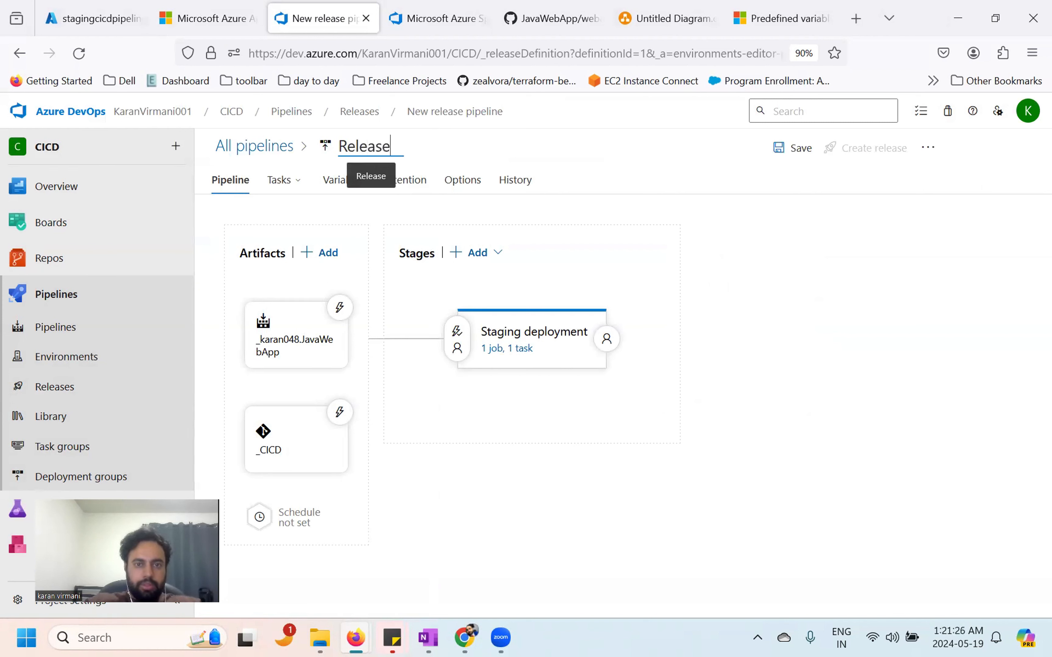
text( Pipelin)
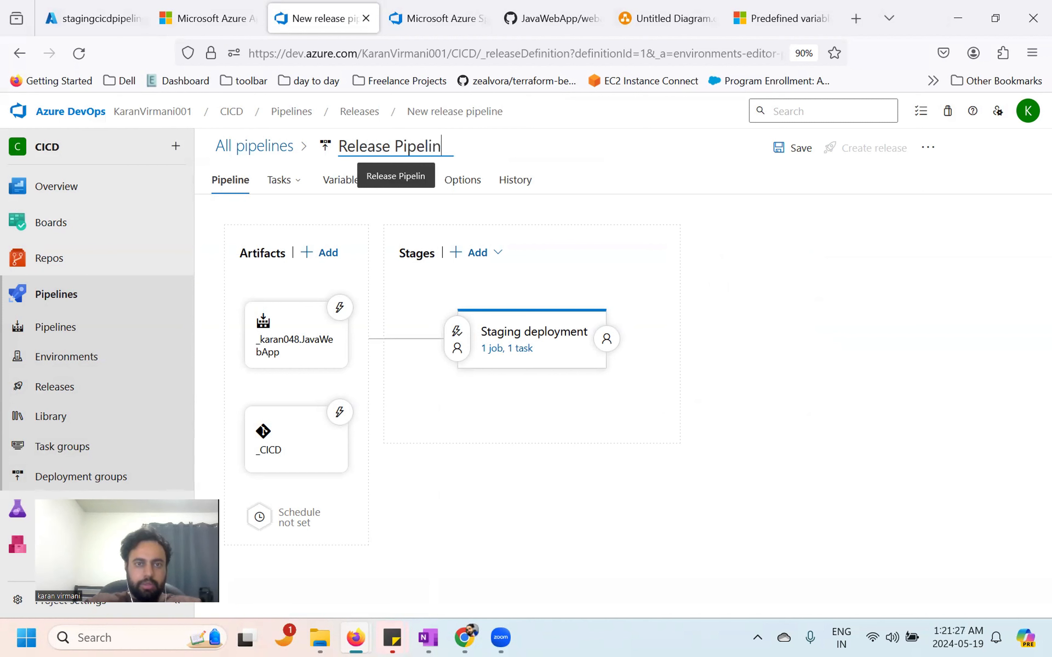
key(BackSpace)
key(BackSpace)
key(BackSpace)
key(BackSpace)
key(BackSpace)
key(BackSpace)
key(BackSpace)
key(BackSpace)
key(BackSpace)
key(BackSpace)
key(BackSpace)
key(BackSpace)
key(BackSpace)
key(BackSpace)
key(BackSpace)
text(CIC)
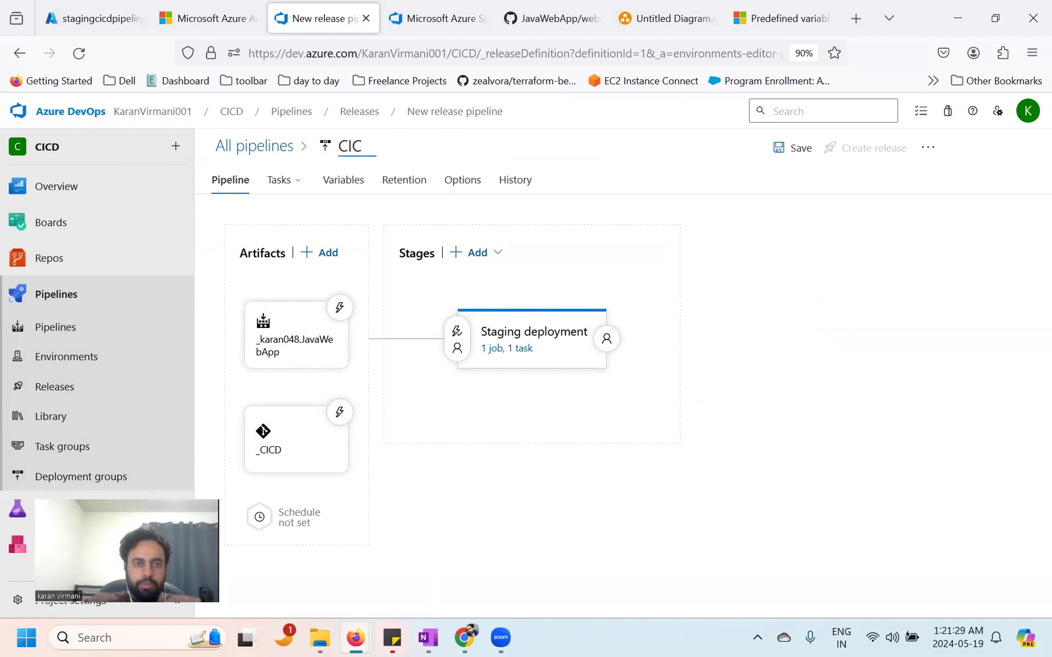
text(D)
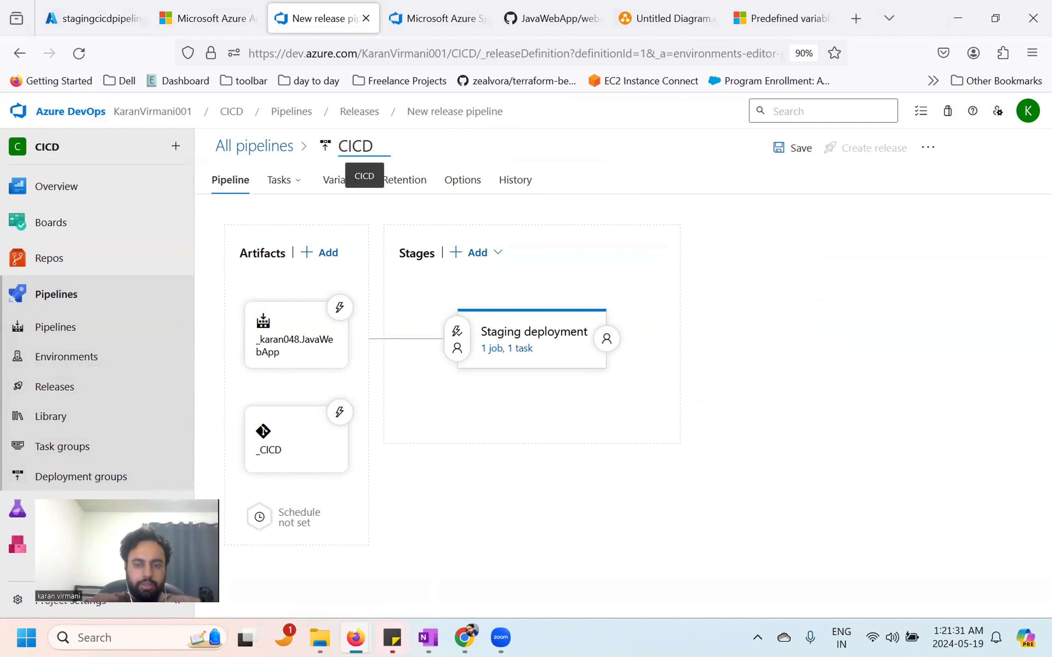
text( Pipeline)
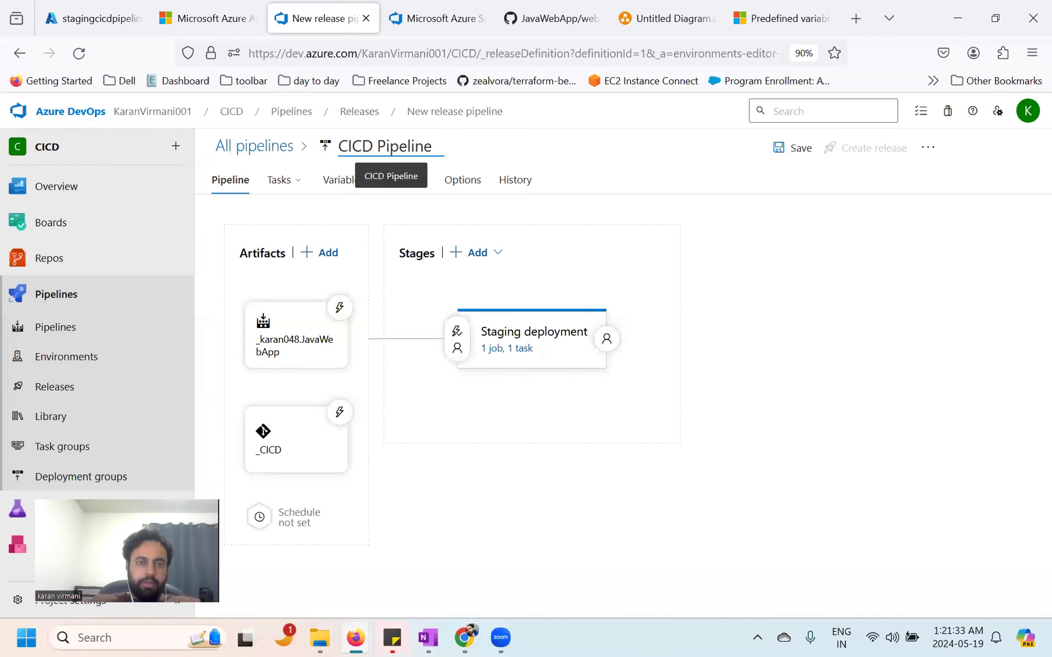
key(BackSpace)
key(BackSpace)
key(BackSpace)
key(BackSpace)
key(BackSpace)
key(BackSpace)
key(BackSpace)
key(BackSpace)
key(BackSpace)
key(BackSpace)
key(BackSpace)
key(BackSpace)
key(BackSpace)
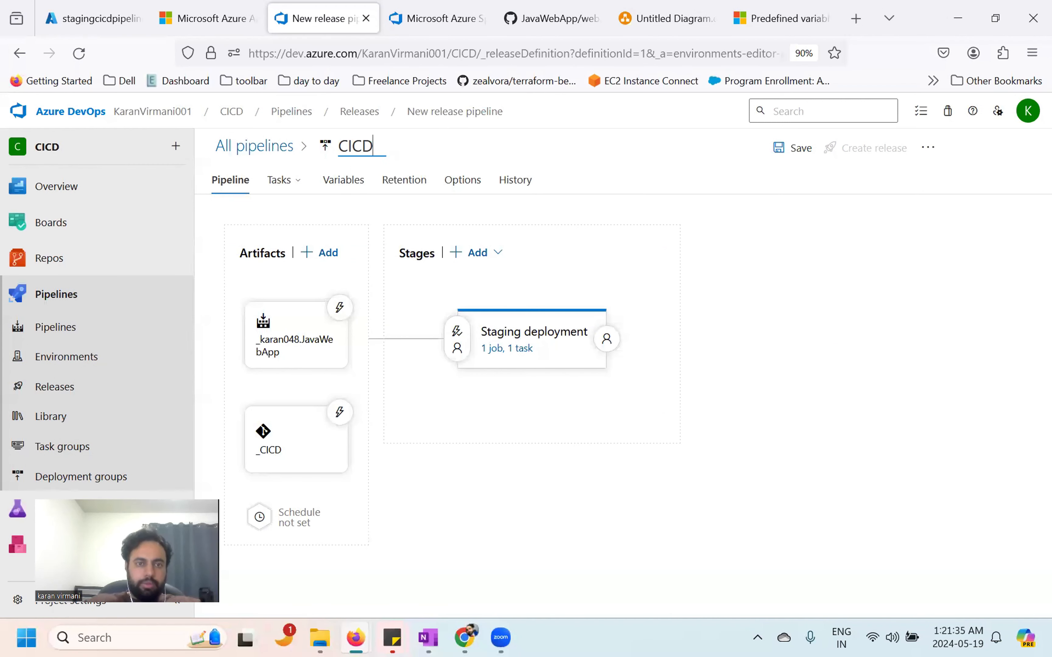
Step: Name the release pipeline End to End Deployment
text(End to)
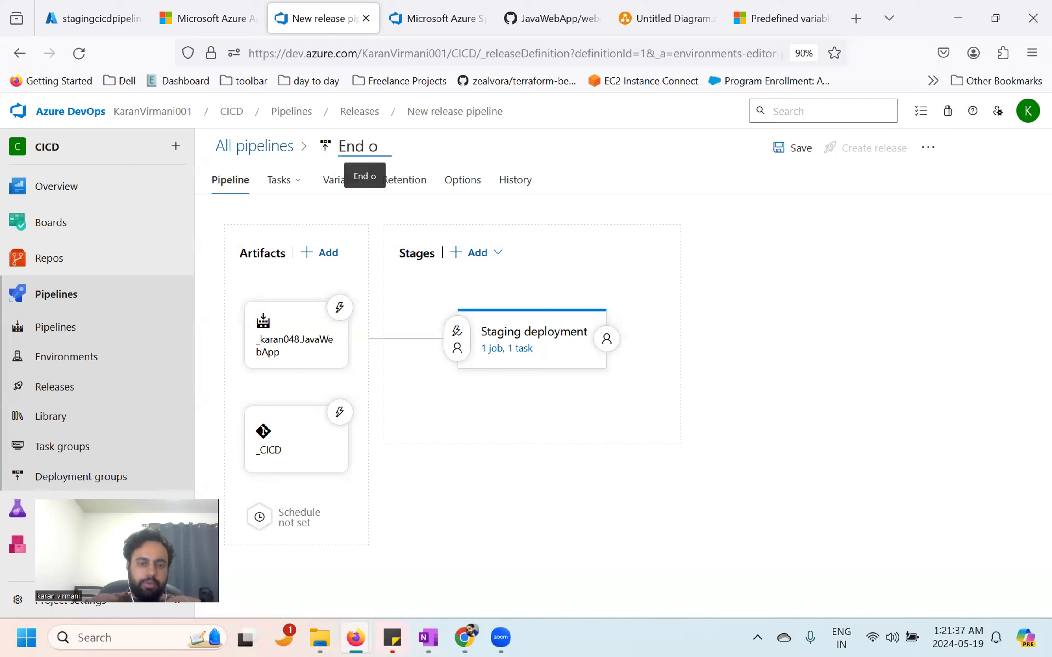
text( End)
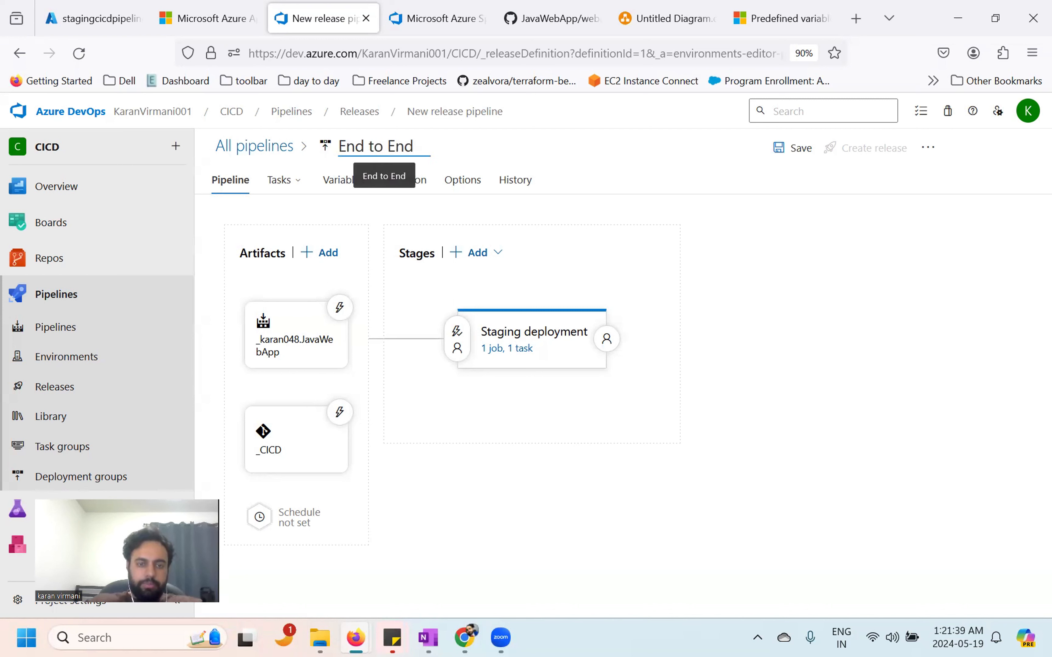
text( Deployment)
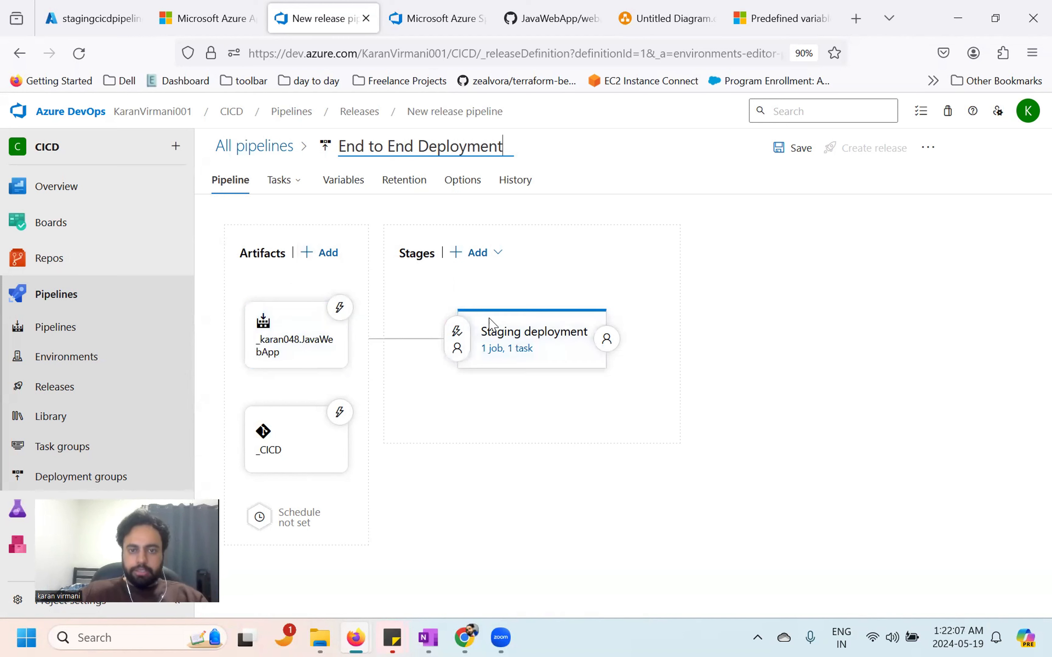
Step: Enable the continuous deployment trigger on the JavaWebApp build artifact, without any build branch filter
mouse_move(494, 337)
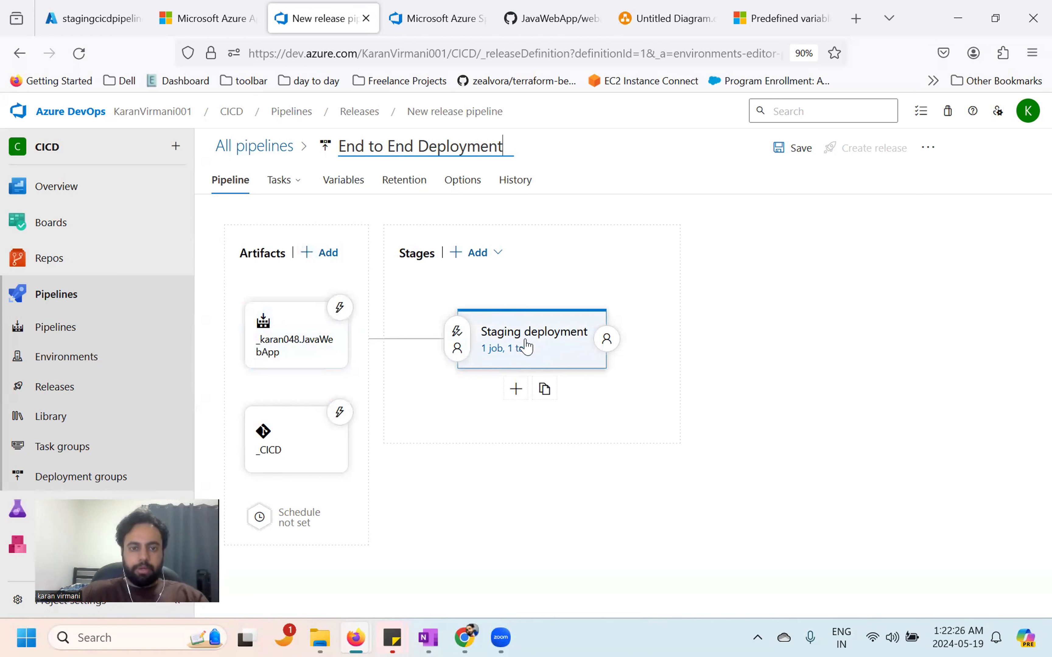
click(338, 309)
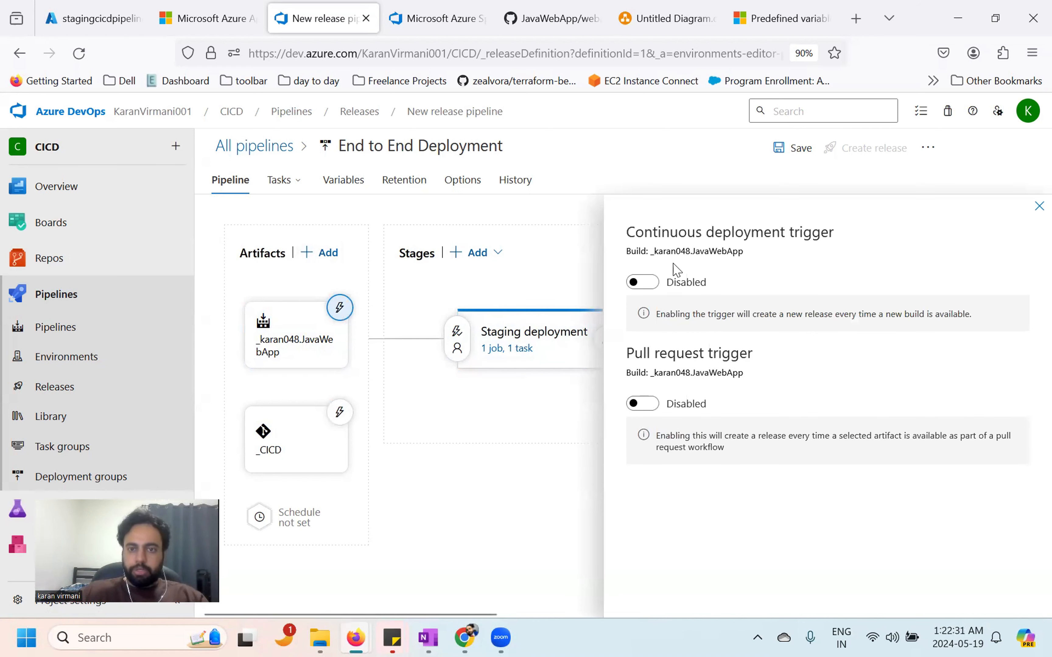
click(637, 283)
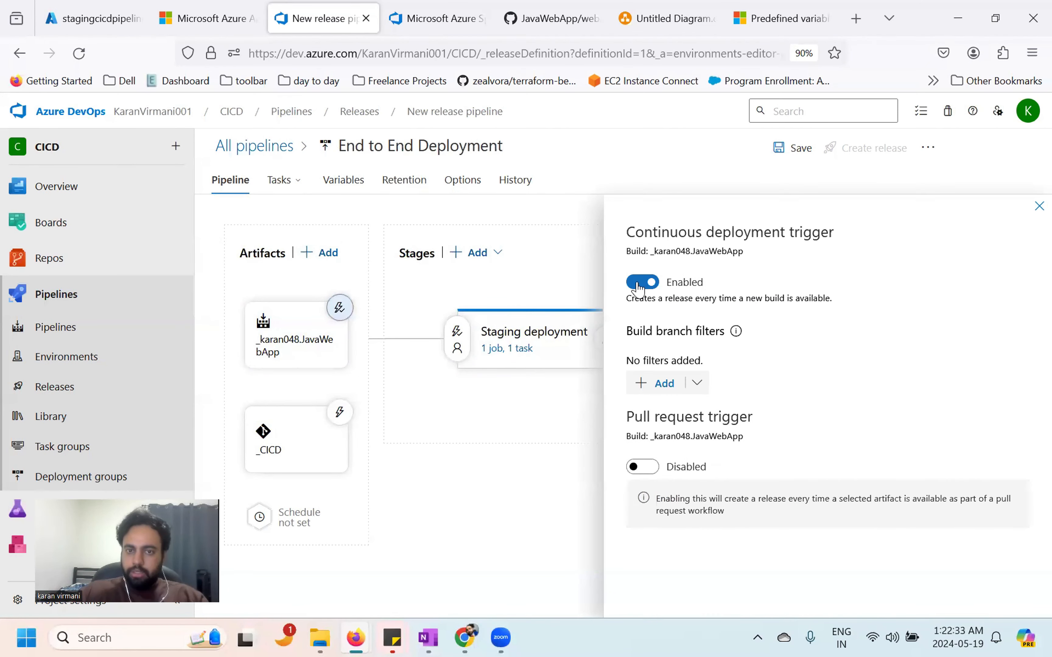
click(1034, 209)
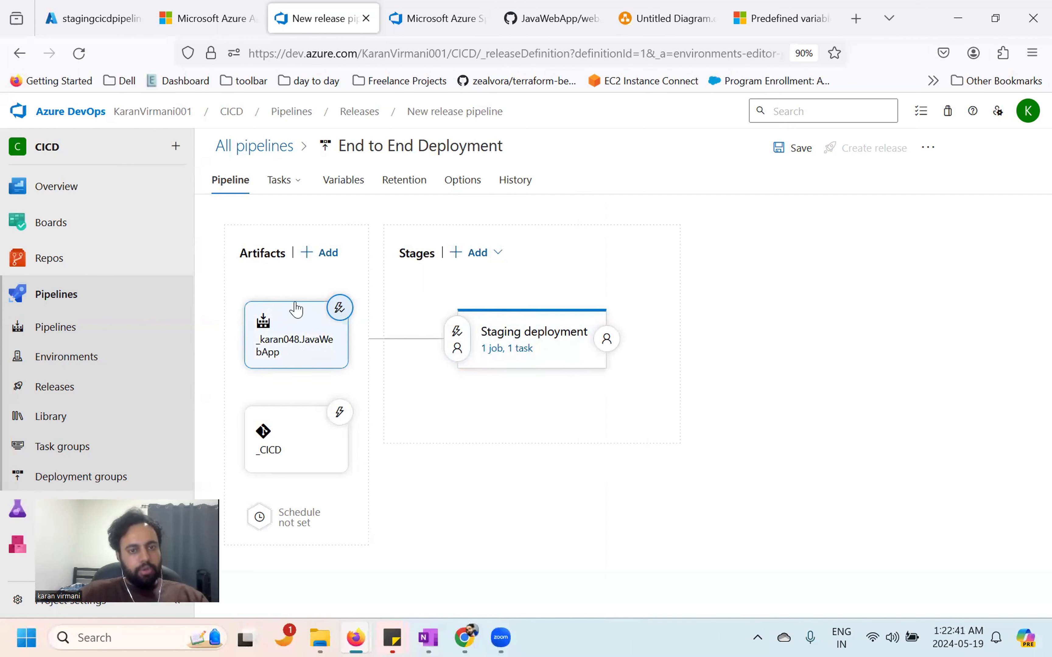
Step: Check the Staging deployment task's package and app service against the stagingcicdpipeline web app in the Azure portal, and save the release pipeline
click(486, 350)
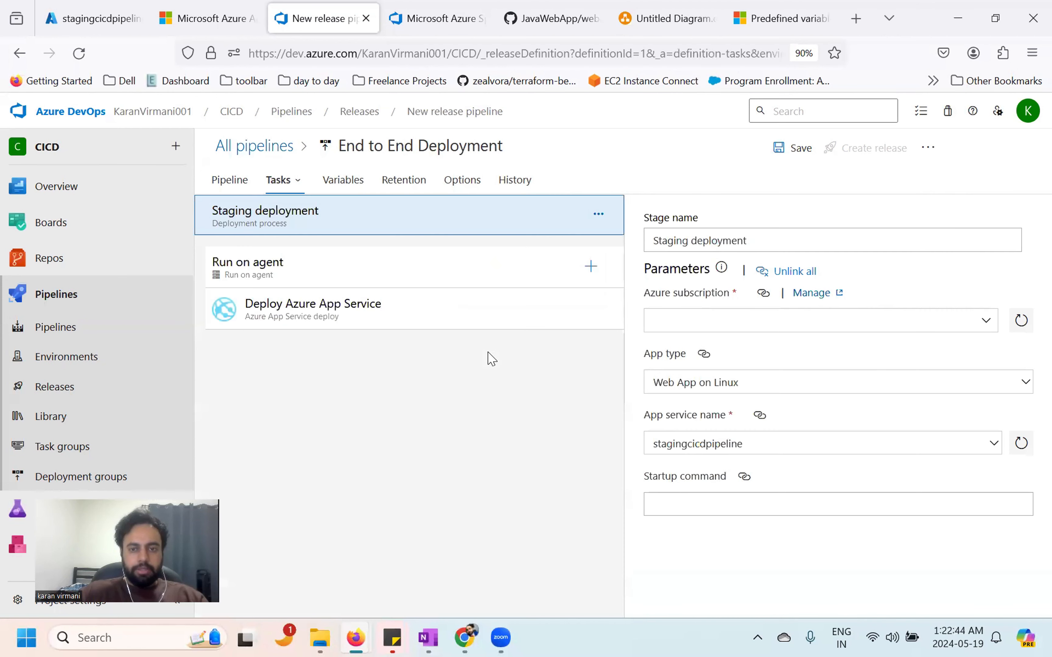
click(404, 321)
scroll(721, 405, down, 4)
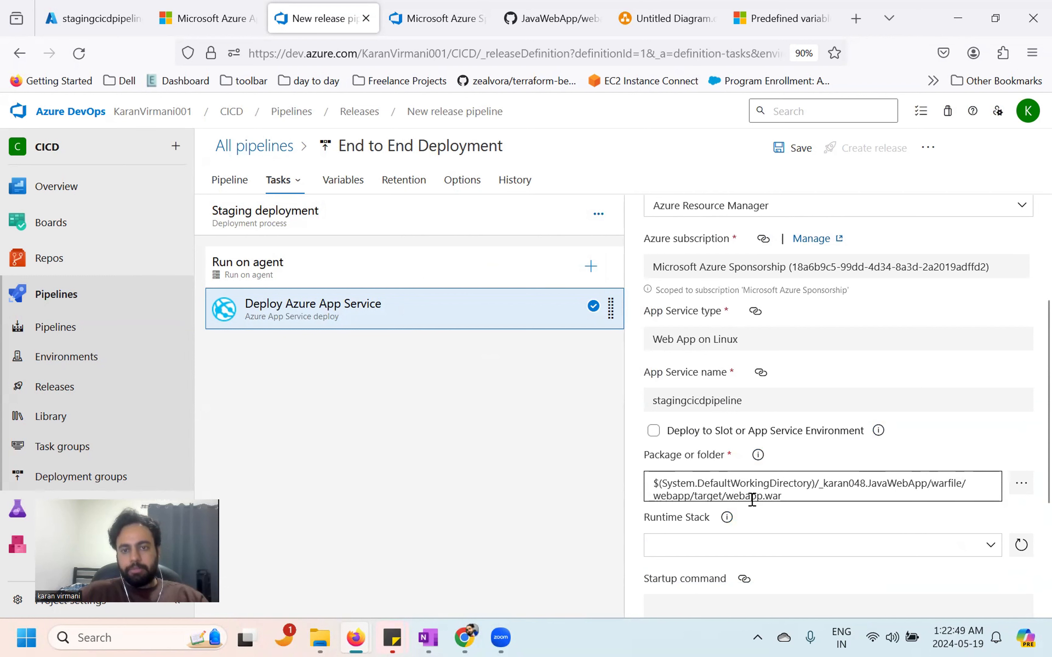
scroll(696, 287, up, 2)
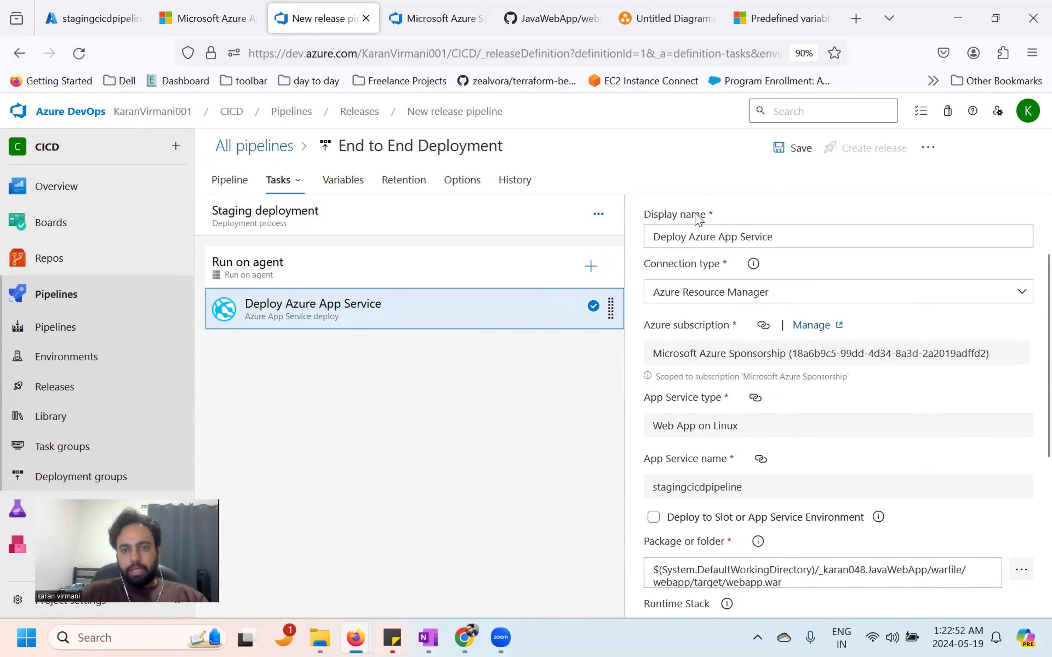
click(97, 17)
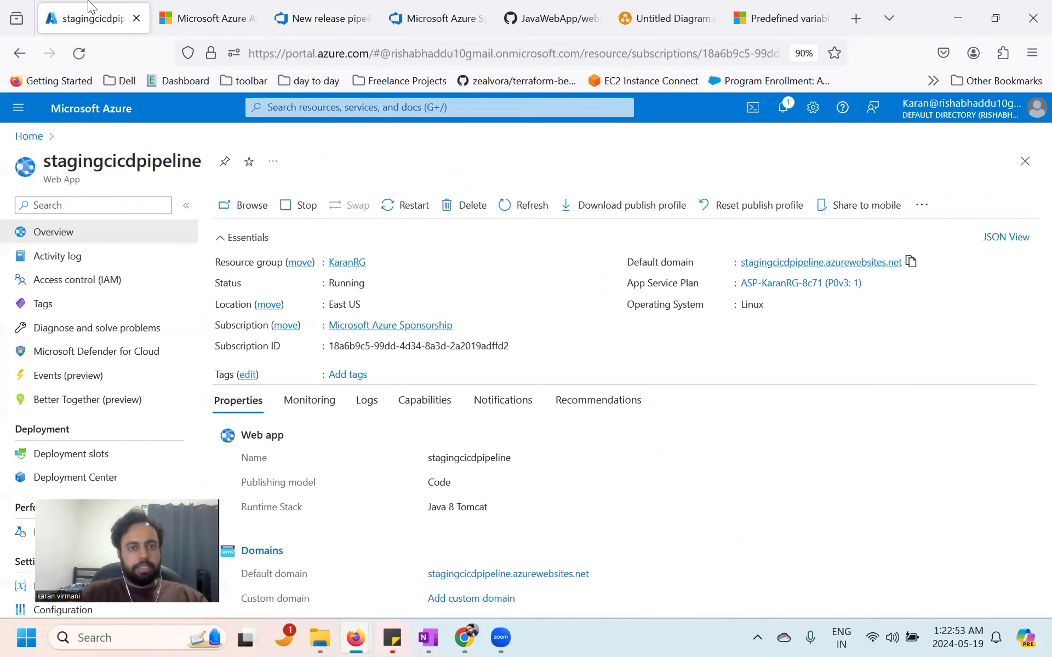
click(322, 18)
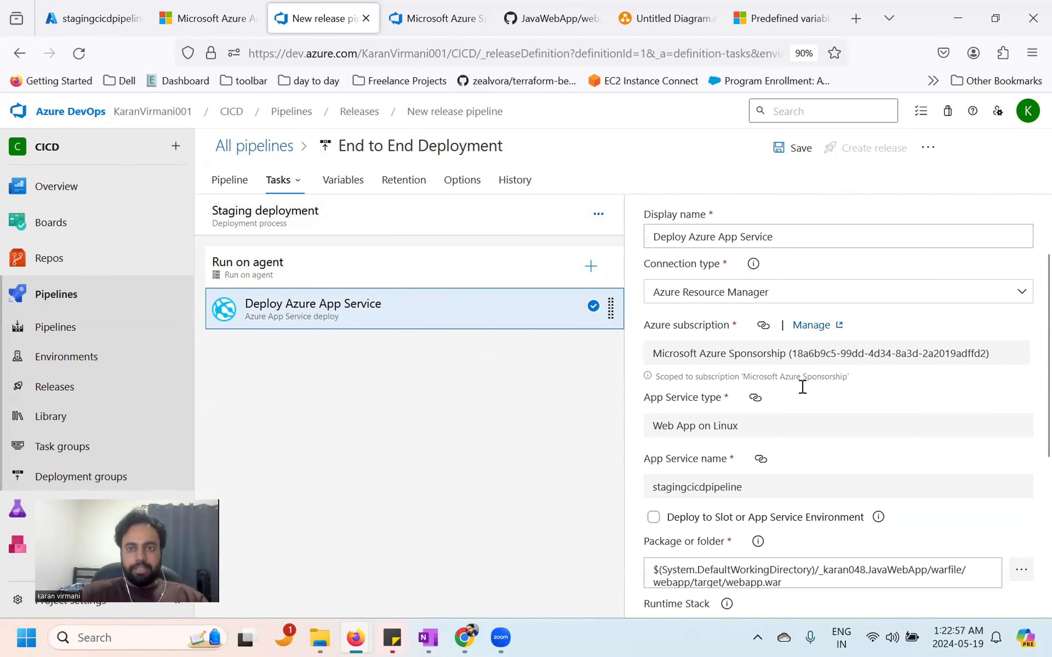
click(789, 157)
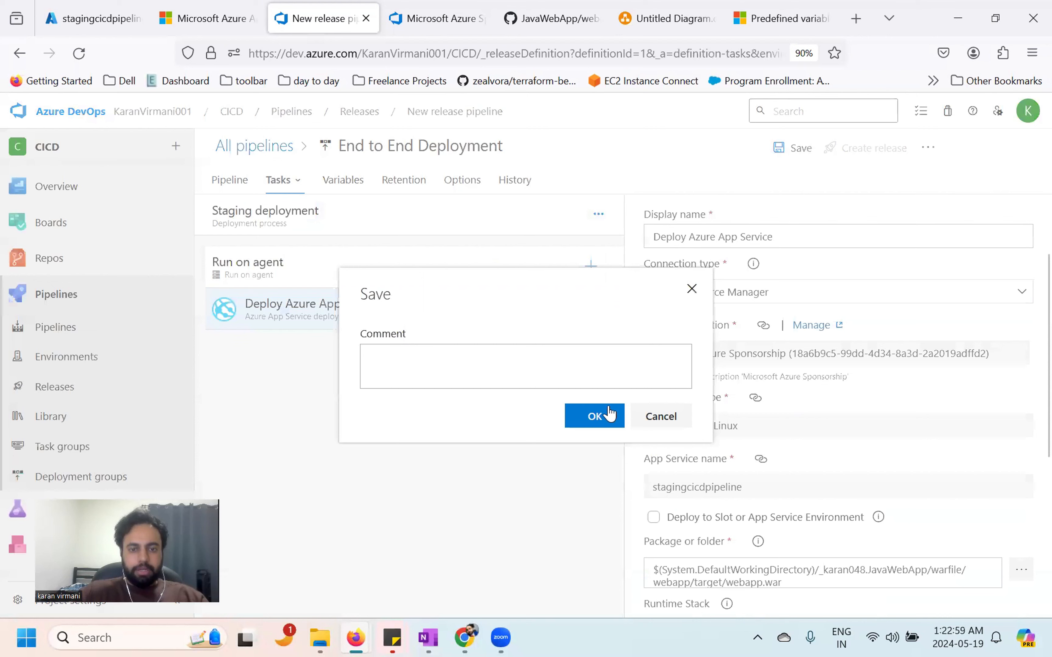
click(594, 416)
Step: In the JavaWebApp repository on GitHub, add a second line with the author's full name to README.md and commit directly to the main branch
click(562, 24)
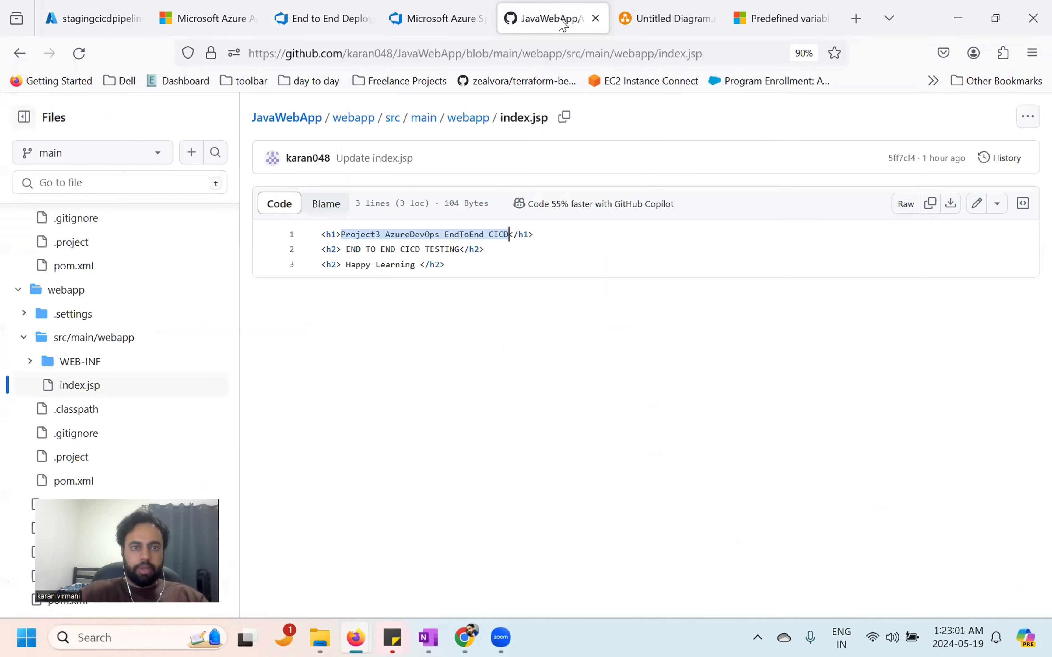
click(455, 265)
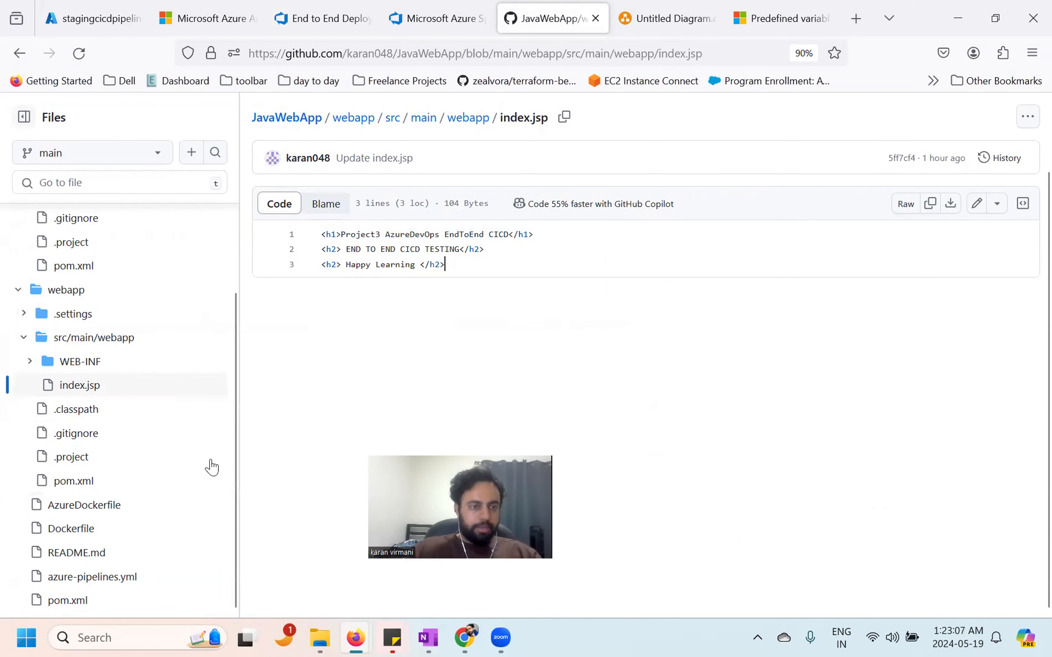
click(94, 560)
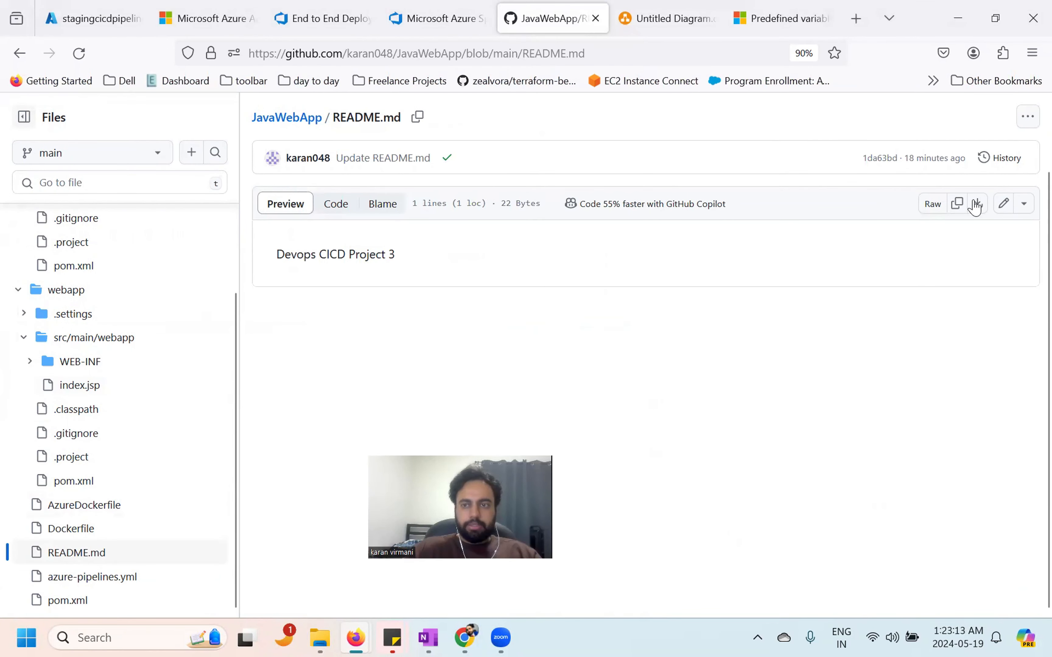
click(1000, 204)
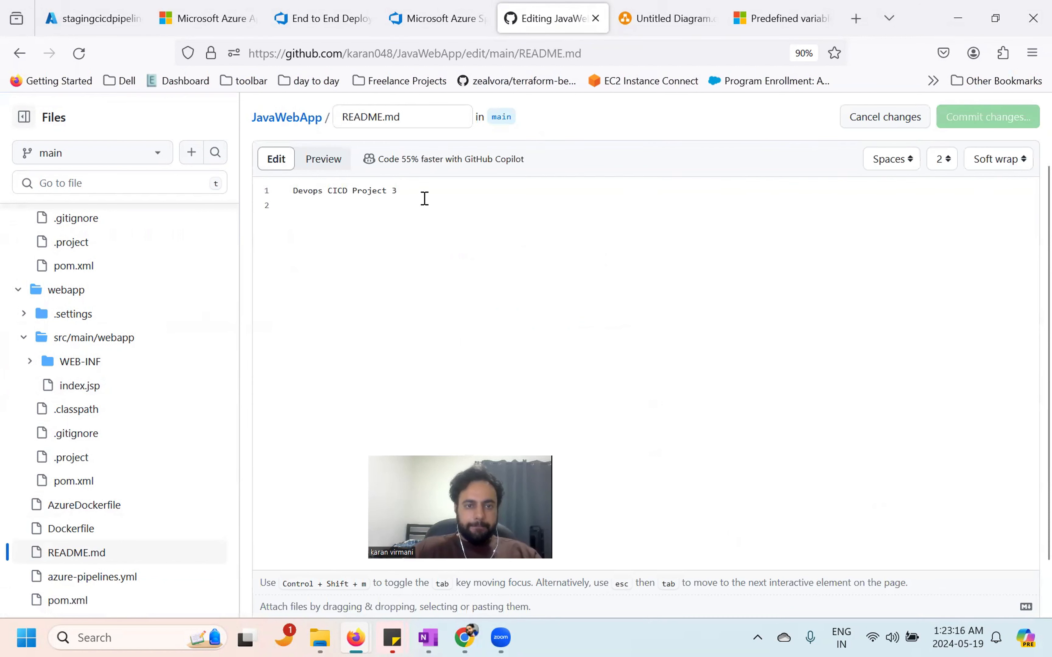
text(karan)
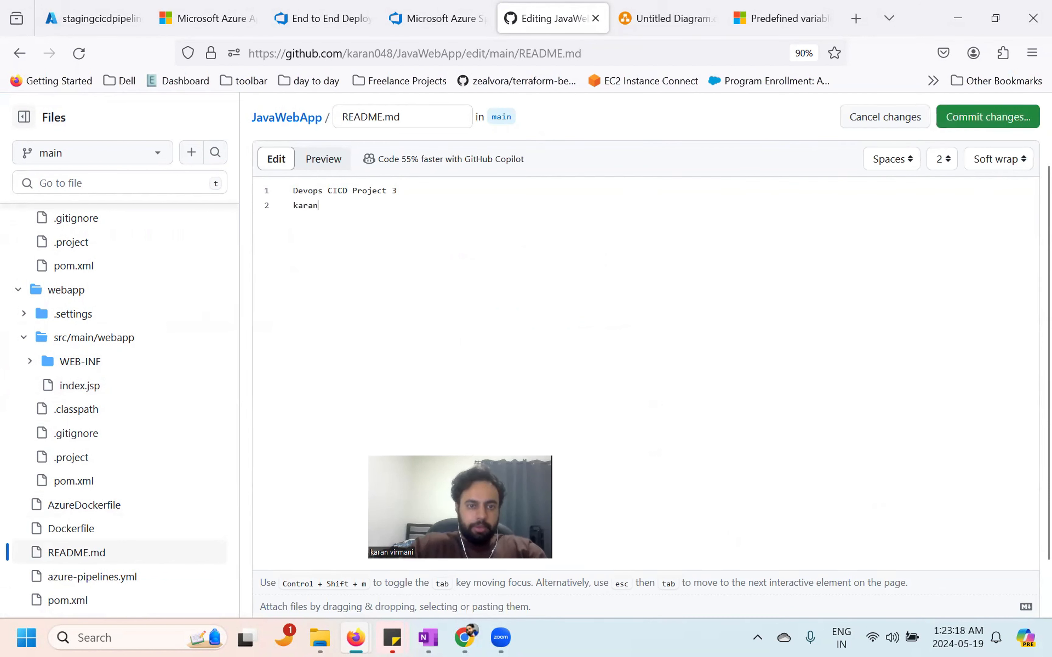
text( virm)
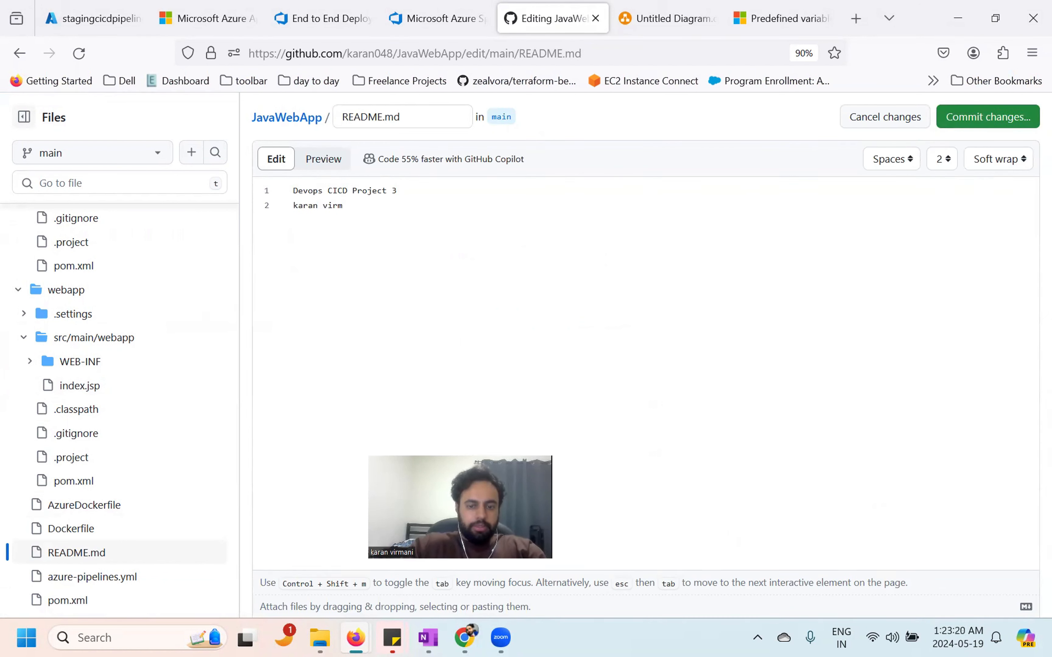
text(aani)
click(995, 117)
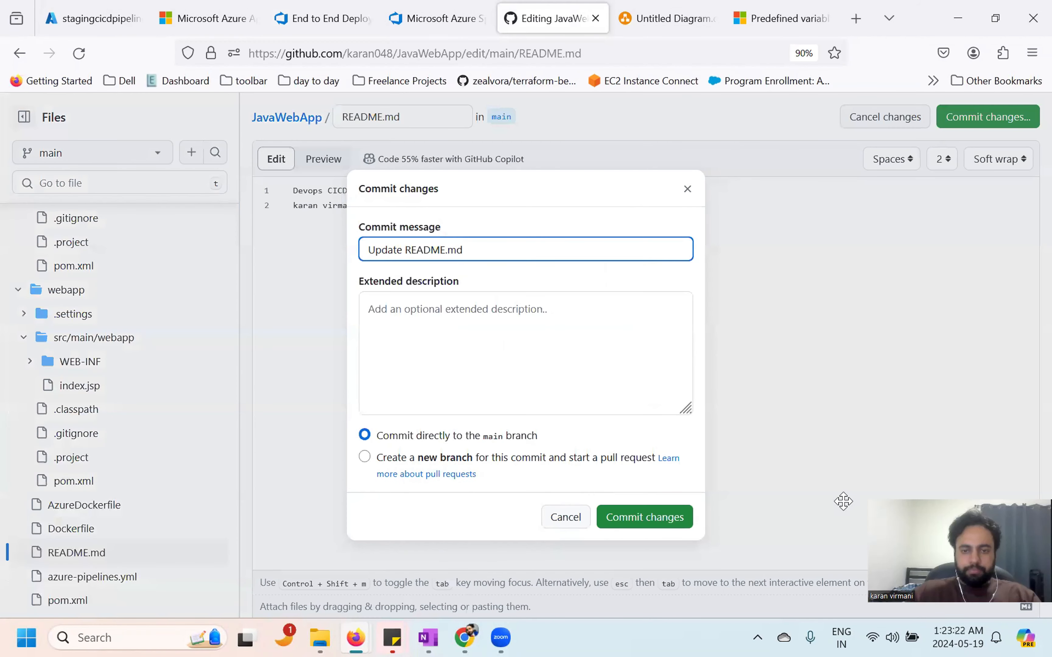
click(668, 517)
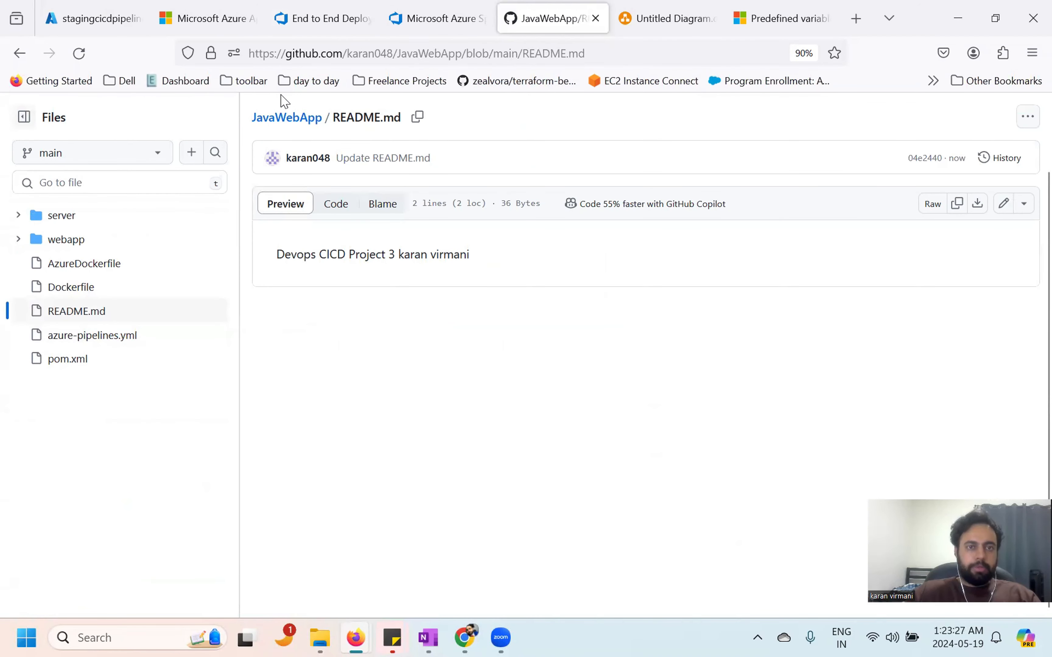
Step: Switch back to Azure DevOps and open the JavaWebApp build pipeline's latest run, started by the README.md update
click(96, 26)
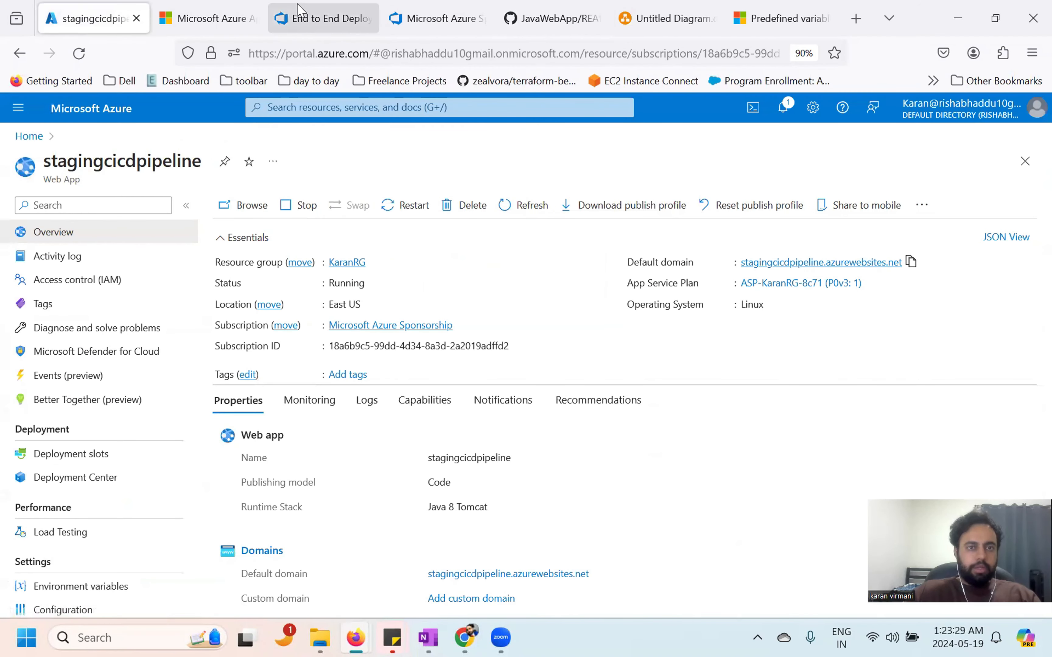
click(305, 19)
click(82, 302)
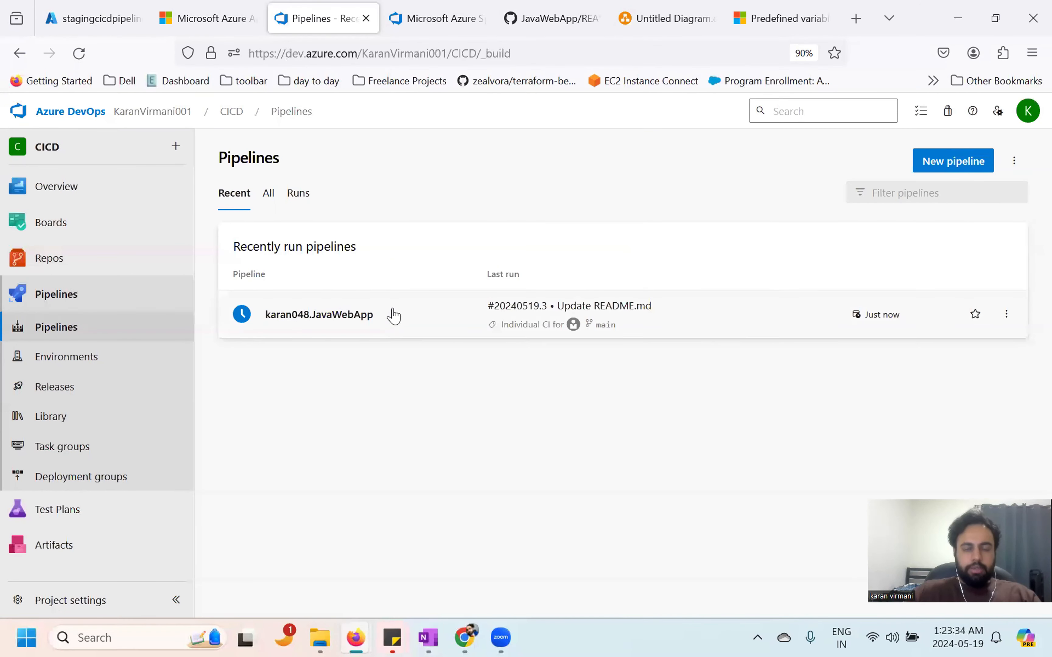
click(393, 317)
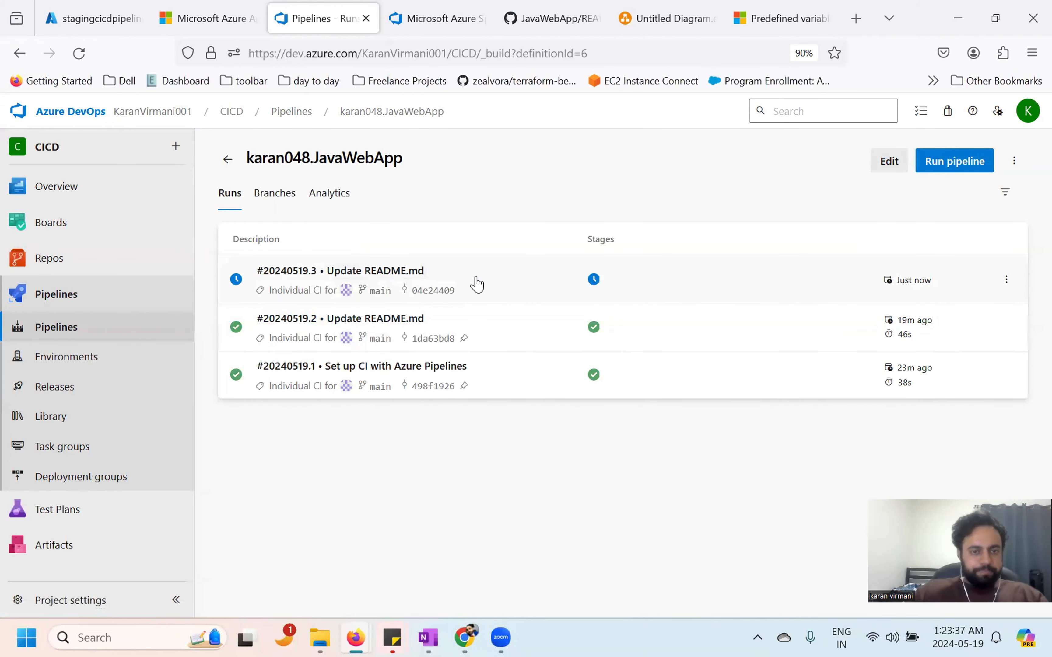
click(477, 285)
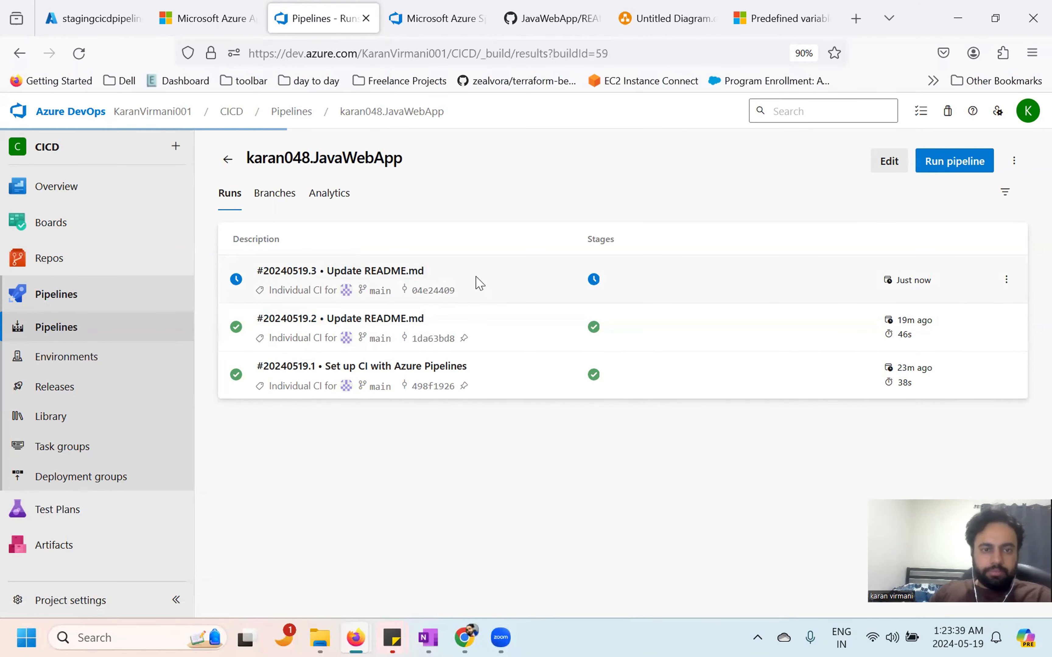
Step: Open the job log of pipeline run #20240519.3 and reload it to check the build's progress
click(329, 467)
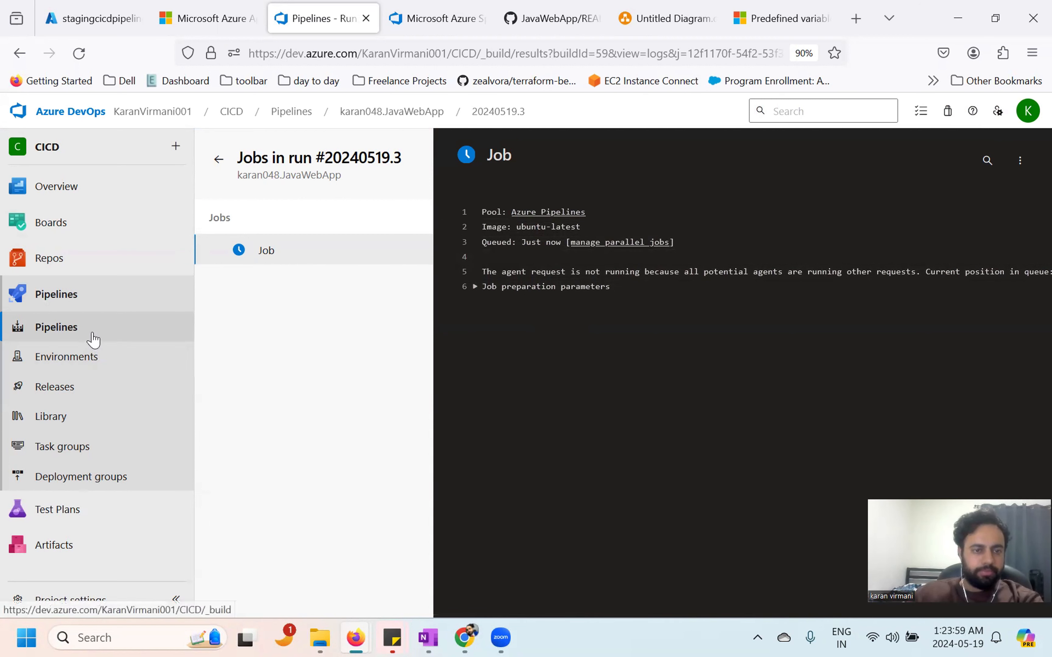
click(78, 53)
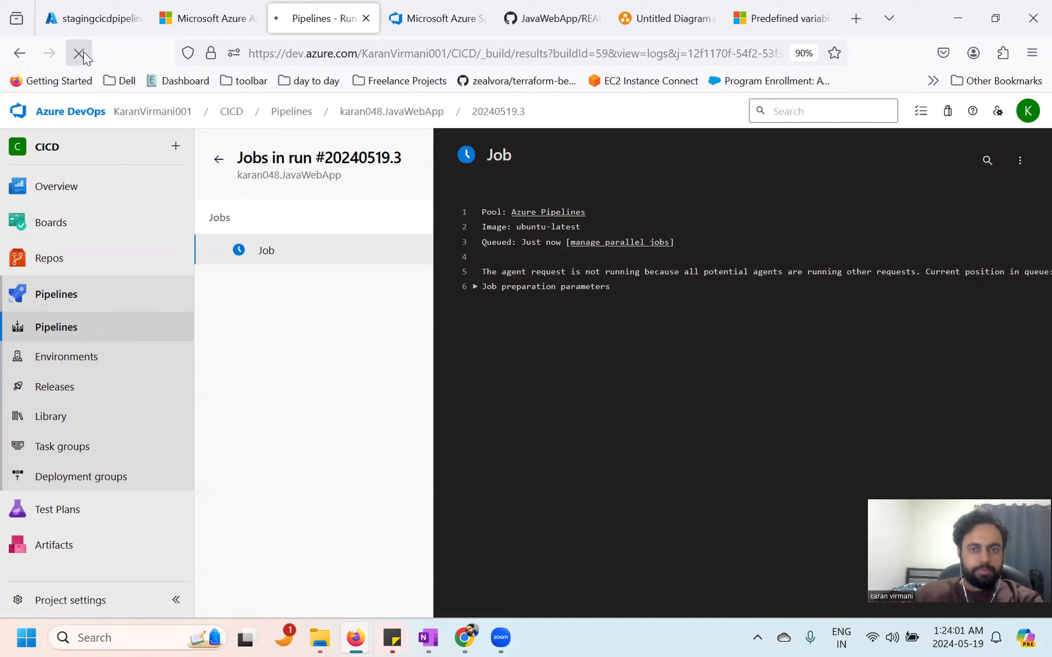
click(476, 291)
click(475, 290)
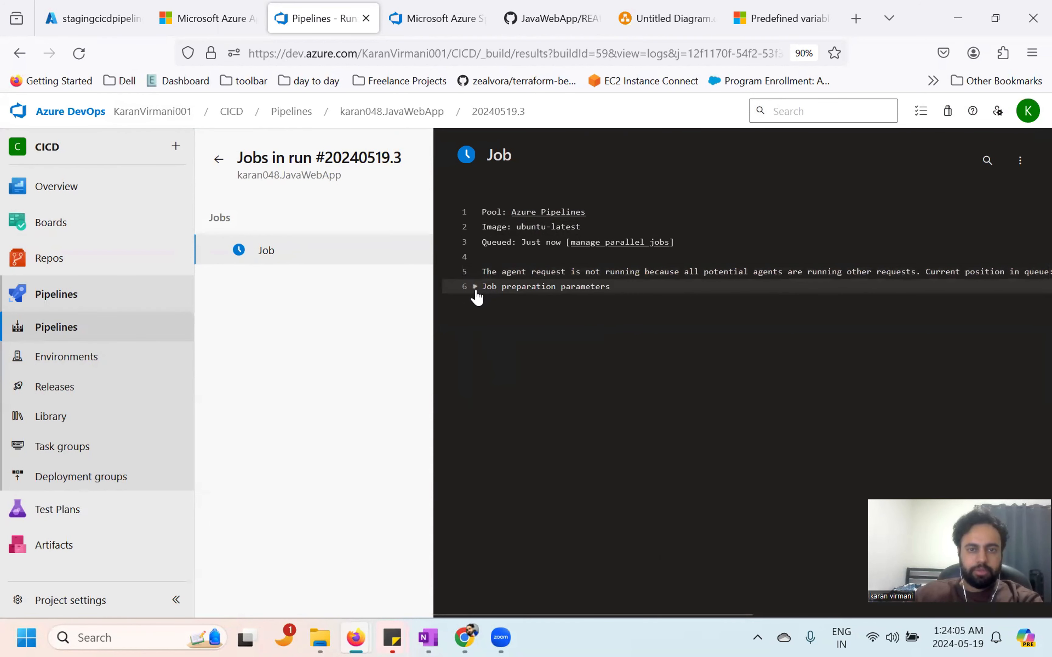
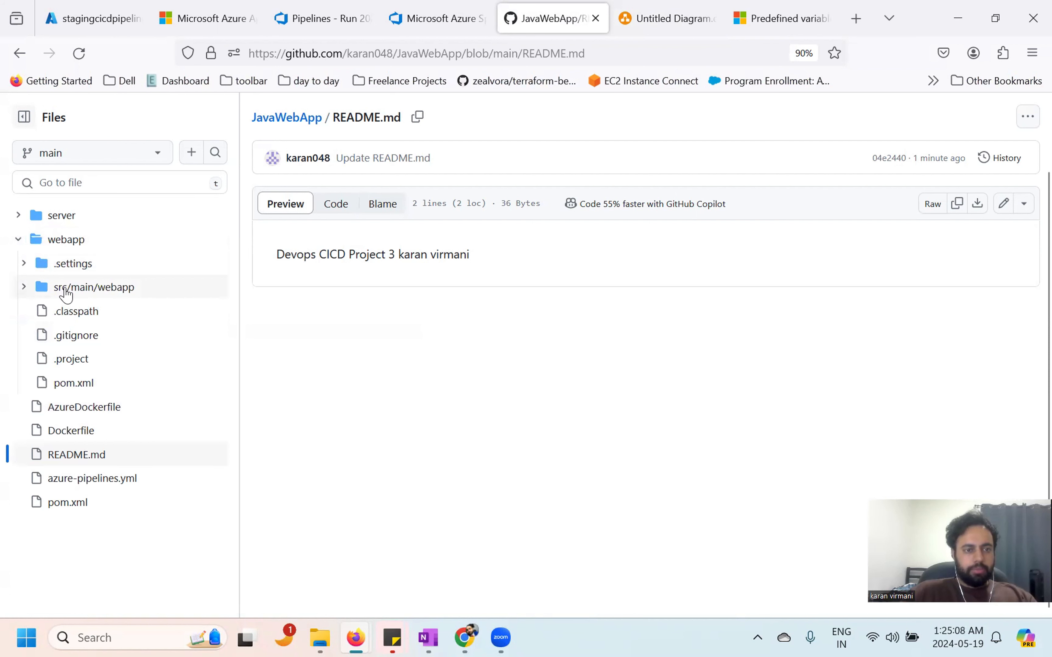
Step: Open index.jsp under webapp/src/main/webapp in the JavaWebApp repository and review its three heading lines
click(66, 289)
click(83, 338)
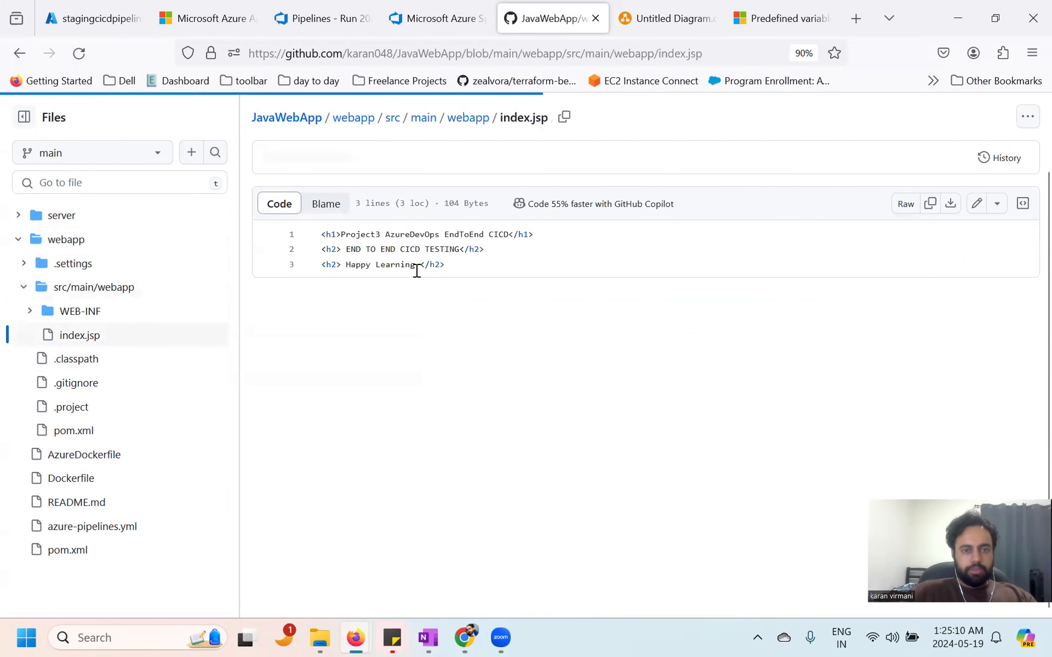
drag(463, 265, 311, 228)
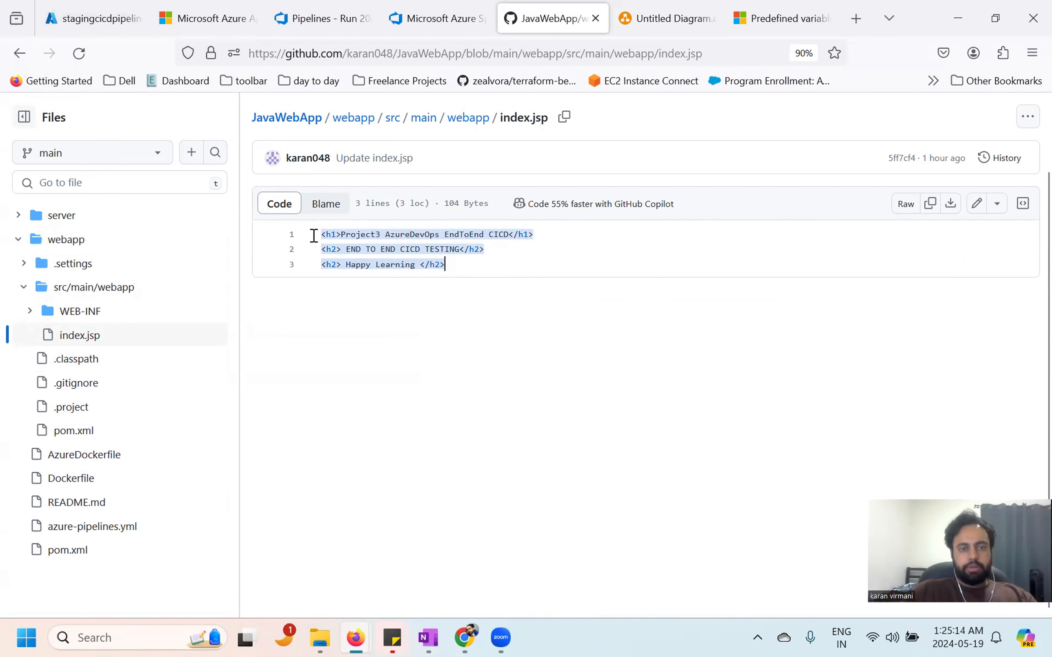
click(373, 249)
drag(445, 264, 316, 234)
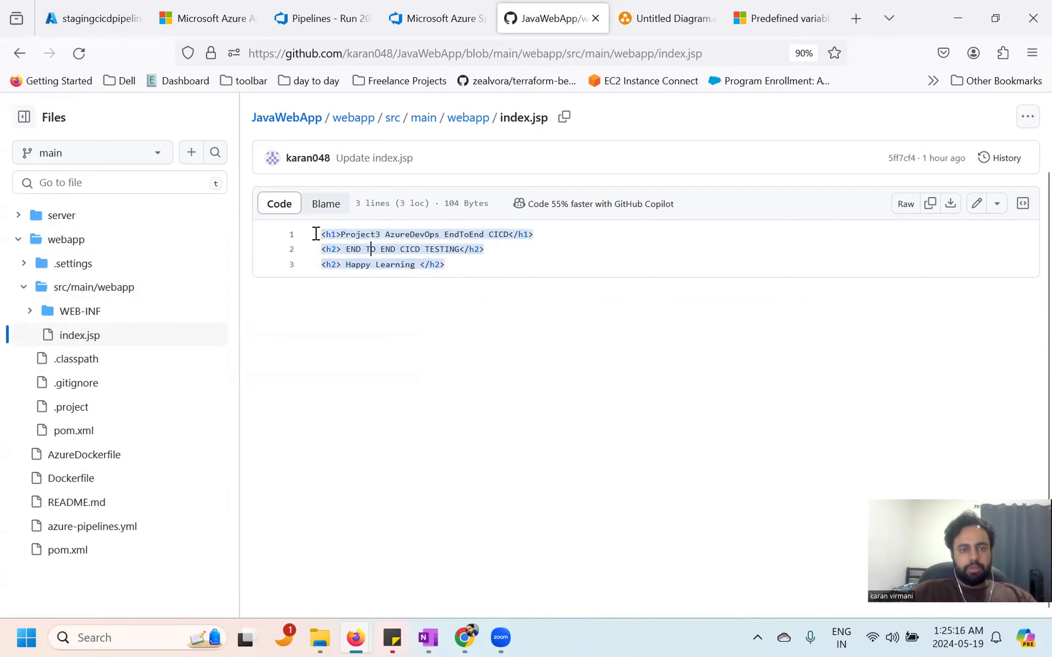
Step: Return to the Azure DevOps pipeline run and open Release-1 of the End to End Deployment release pipeline
click(324, 18)
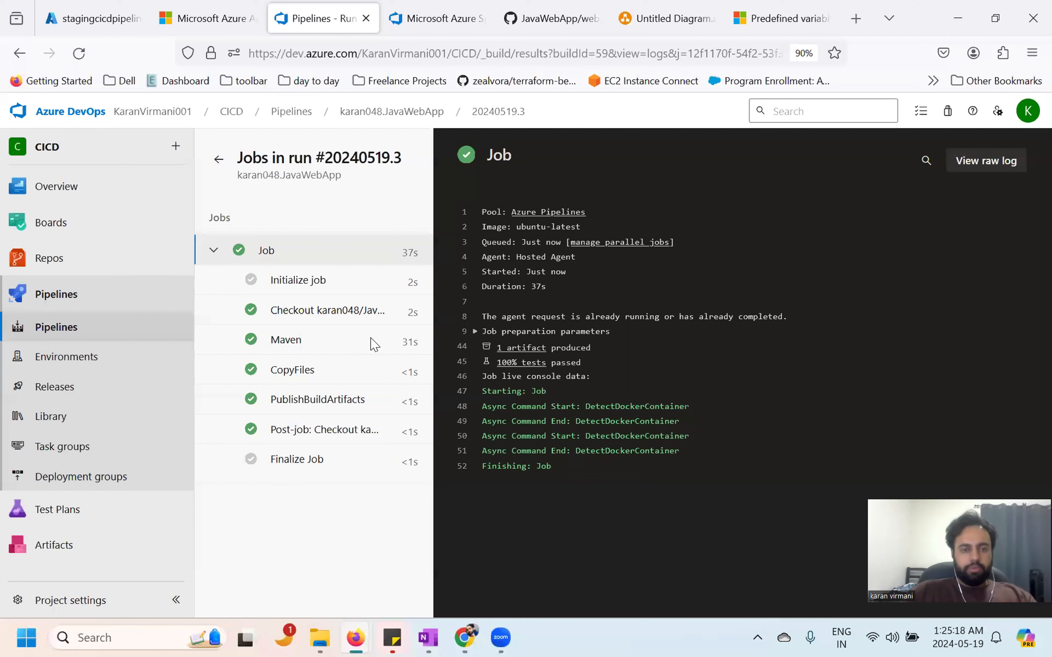
click(59, 392)
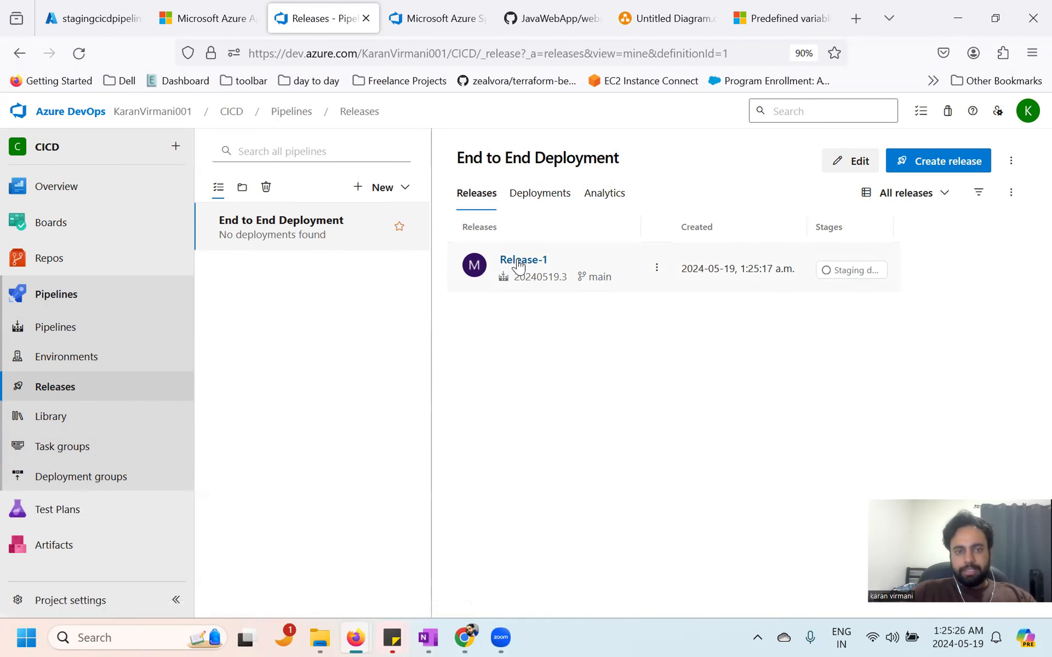
click(520, 260)
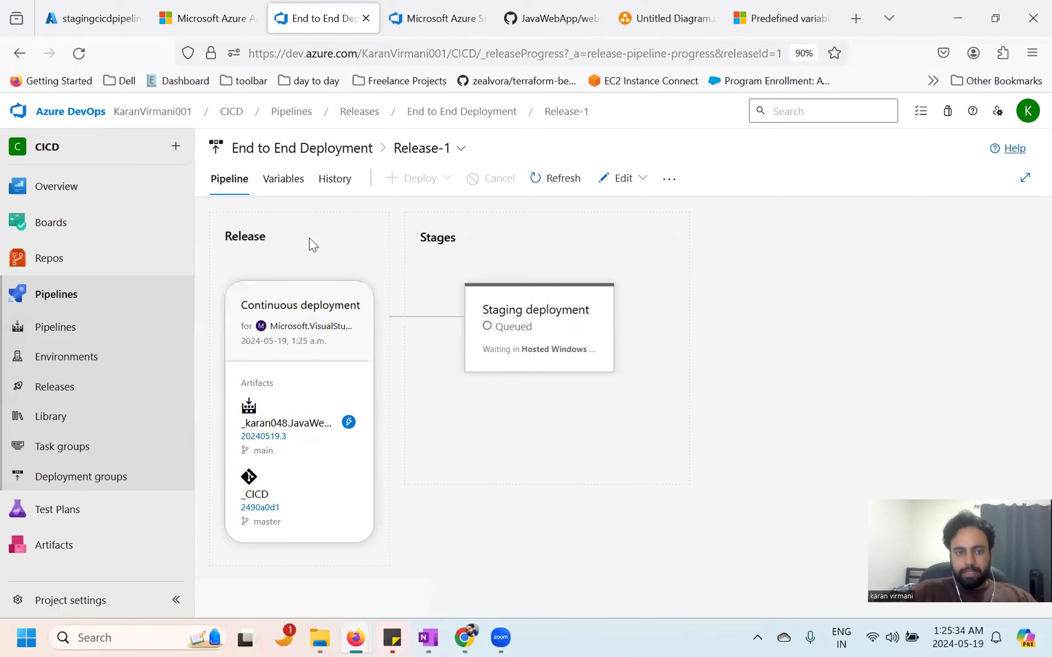
mouse_move(348, 424)
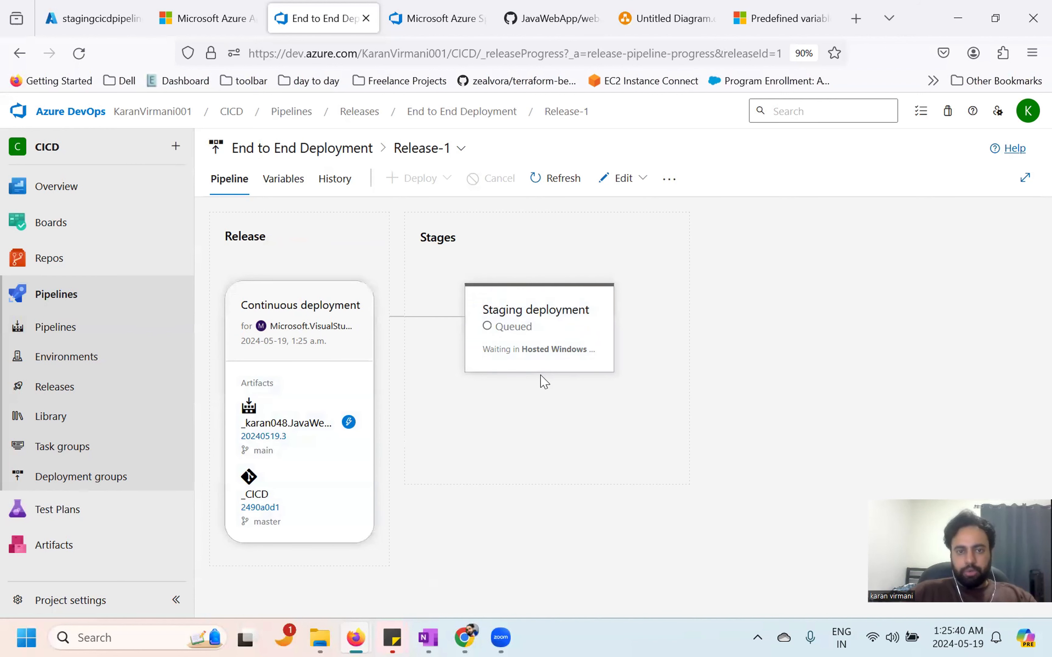
Step: Review the Staging deployment stage's summary in Release-1 and open its logs
click(548, 329)
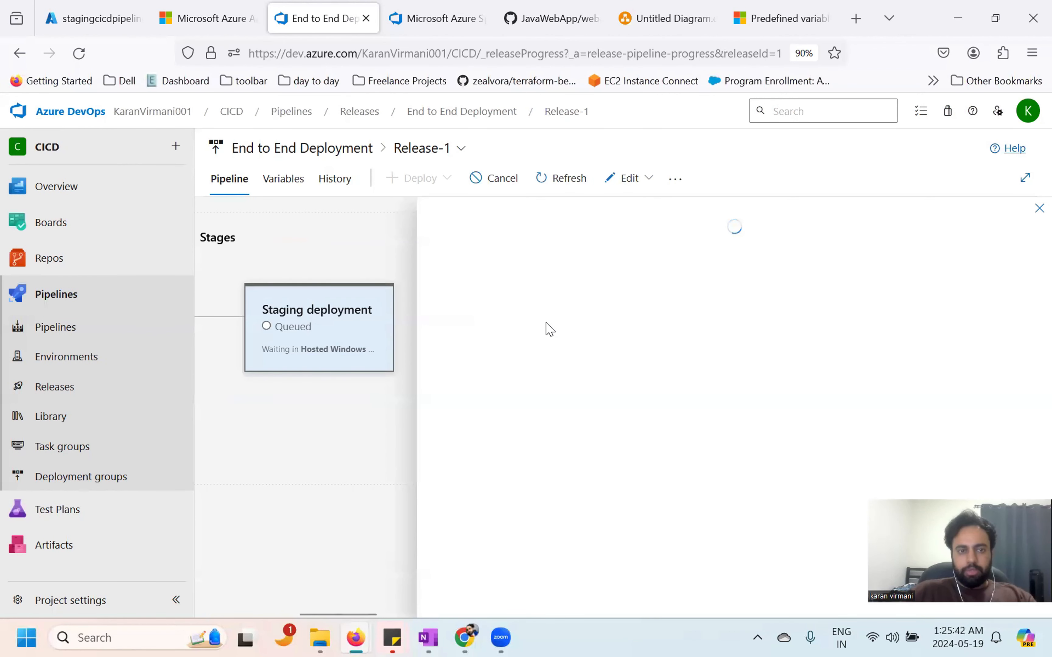
mouse_move(319, 350)
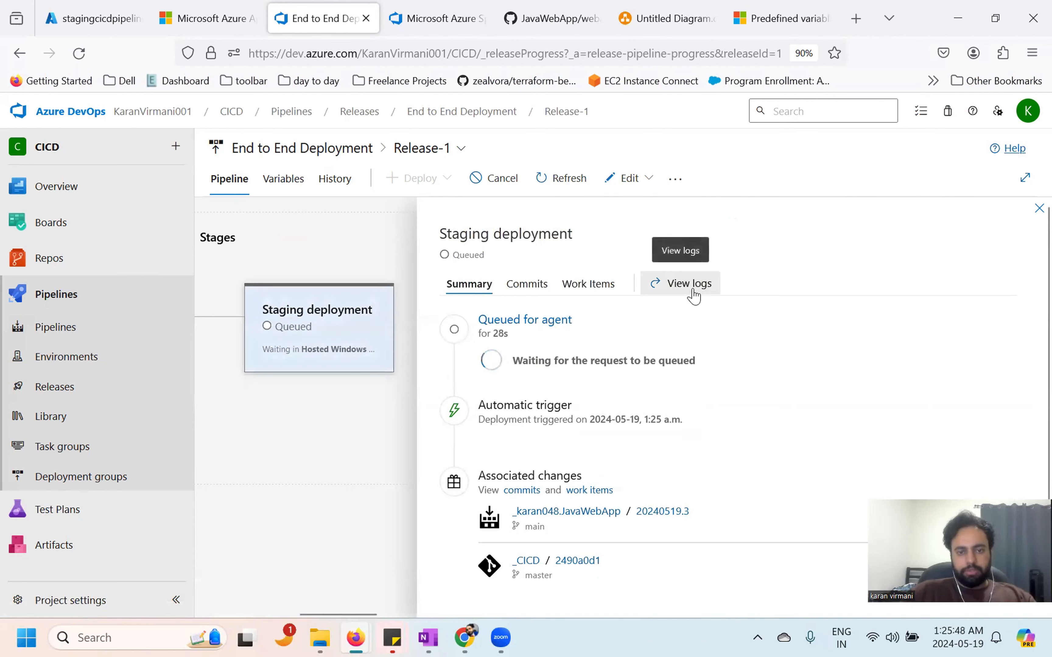
scroll(651, 495, down, 1)
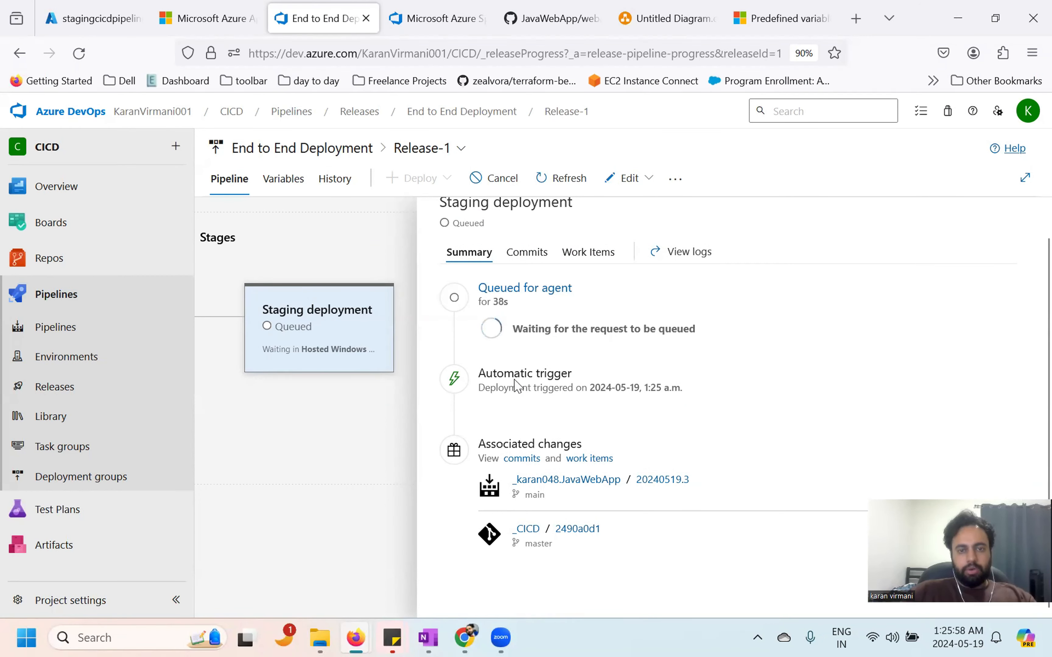
click(687, 255)
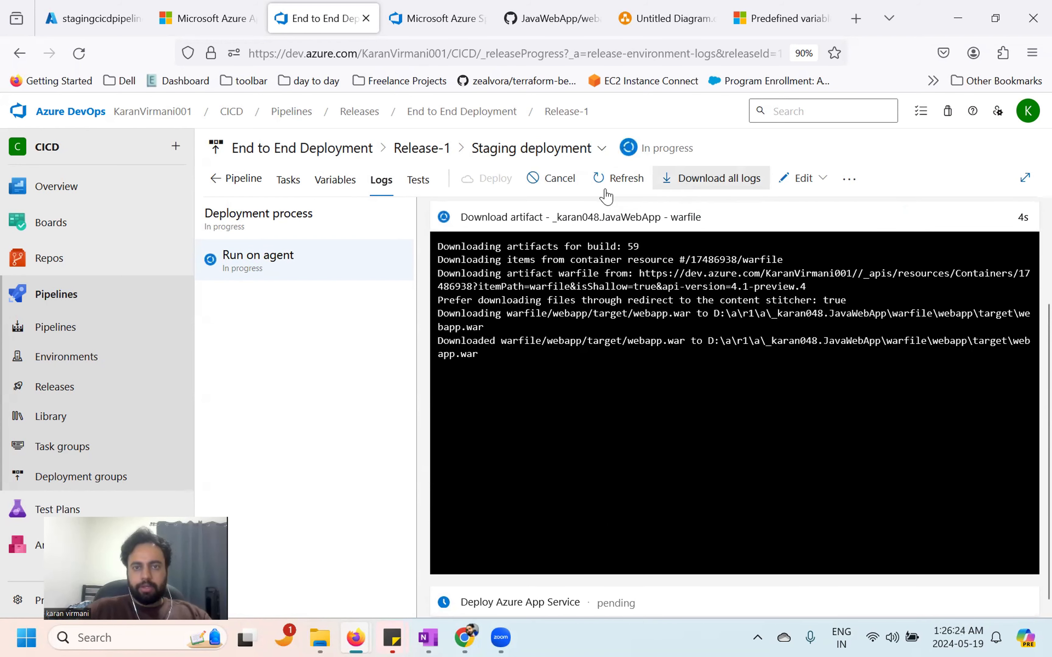
Step: Refresh the staging deployment logs and examine the Deploy Azure App Service output, including the deploy log URL
click(619, 179)
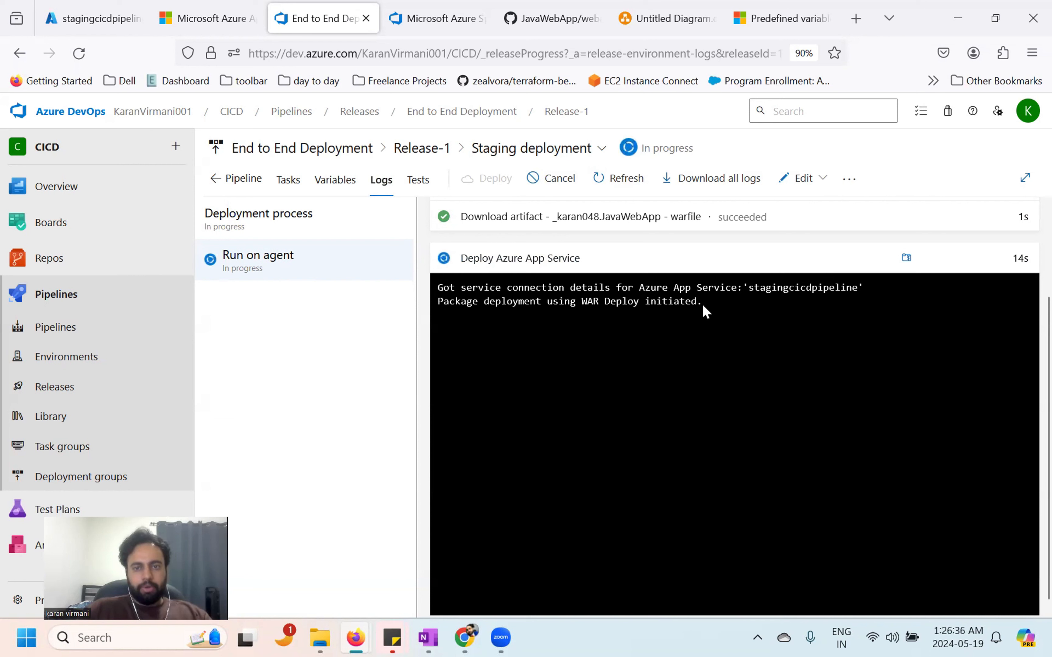
drag(701, 306, 436, 290)
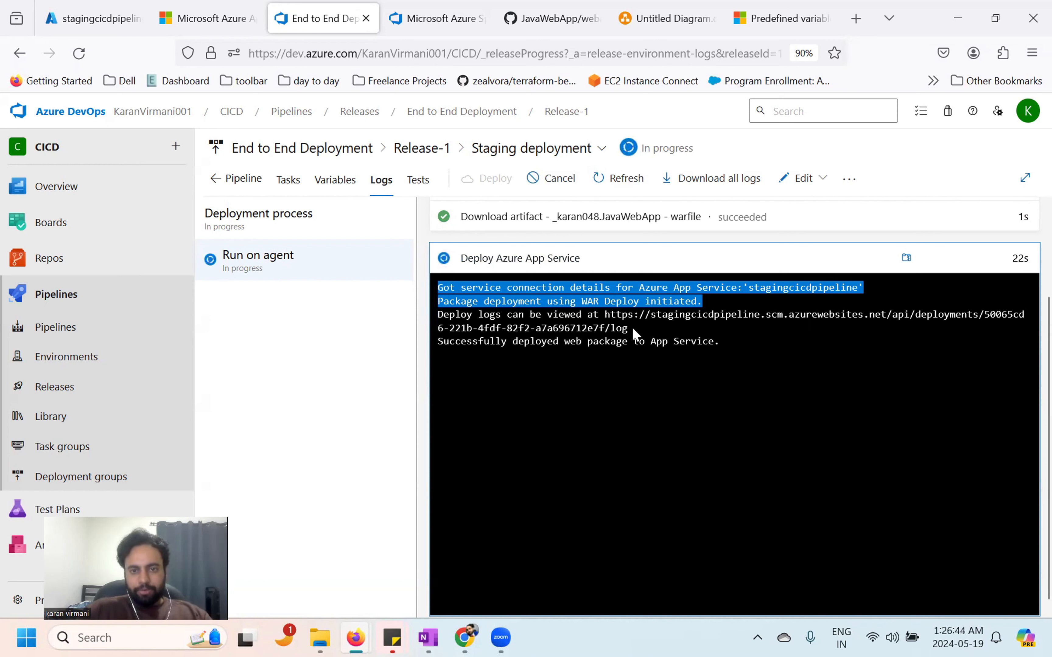
drag(634, 335, 605, 314)
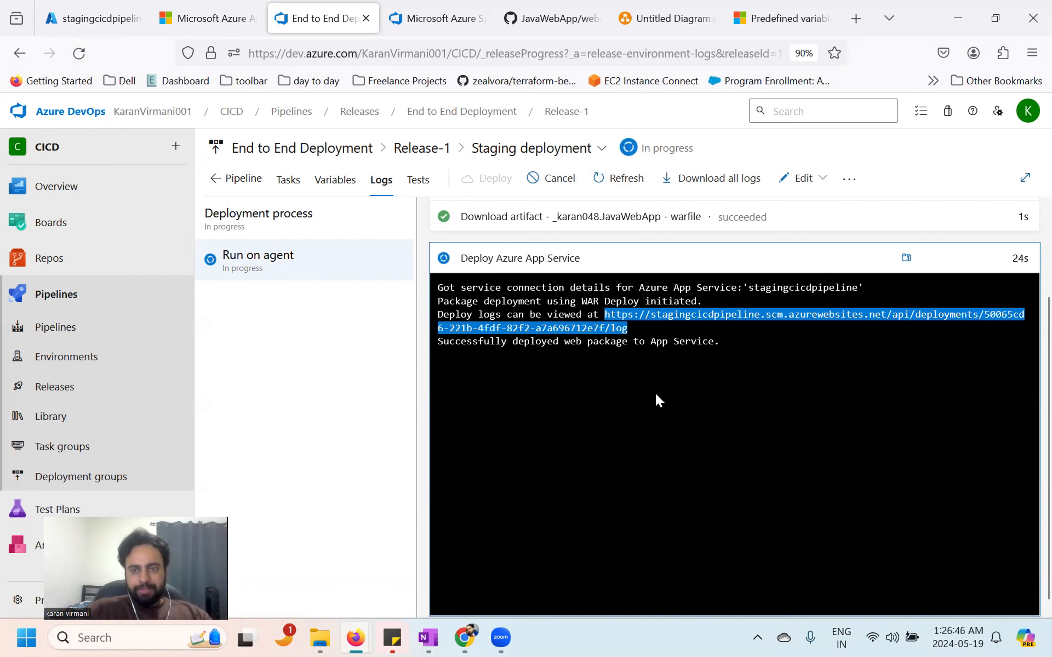
scroll(655, 393, down, 1)
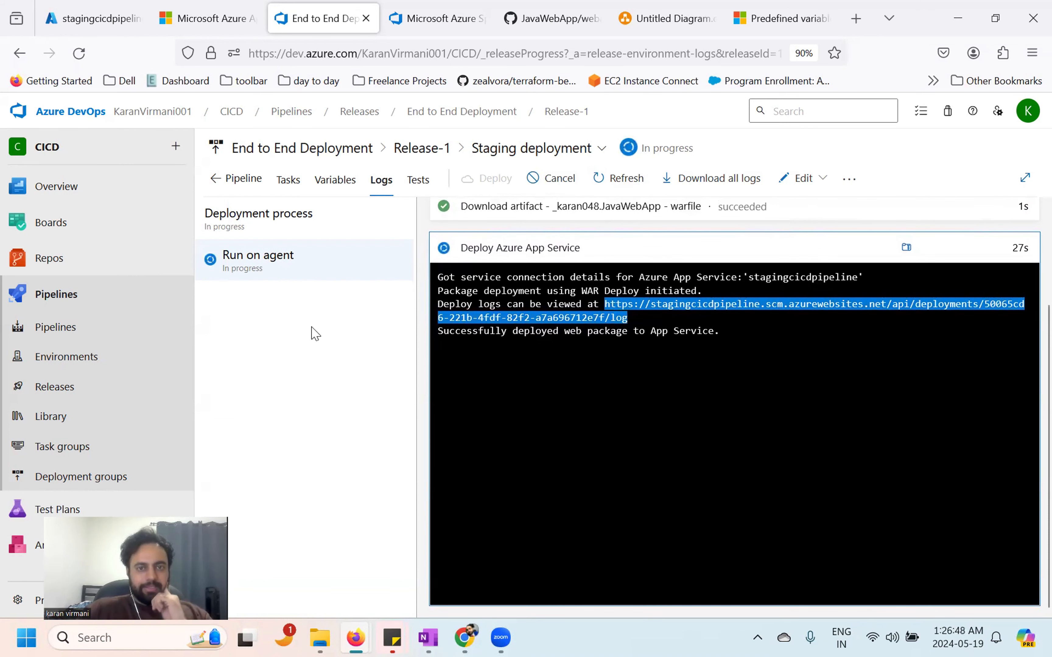
click(599, 188)
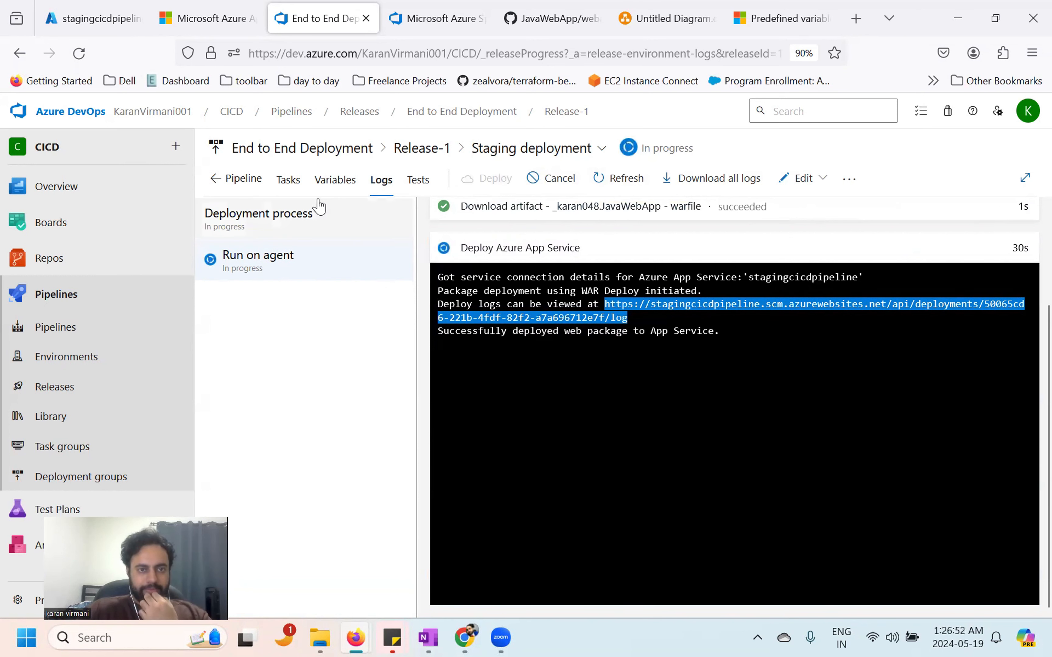
Step: Go back to the End to End Deployment releases, reopen Release-1 and check the Staging deployment stage's logs
click(263, 185)
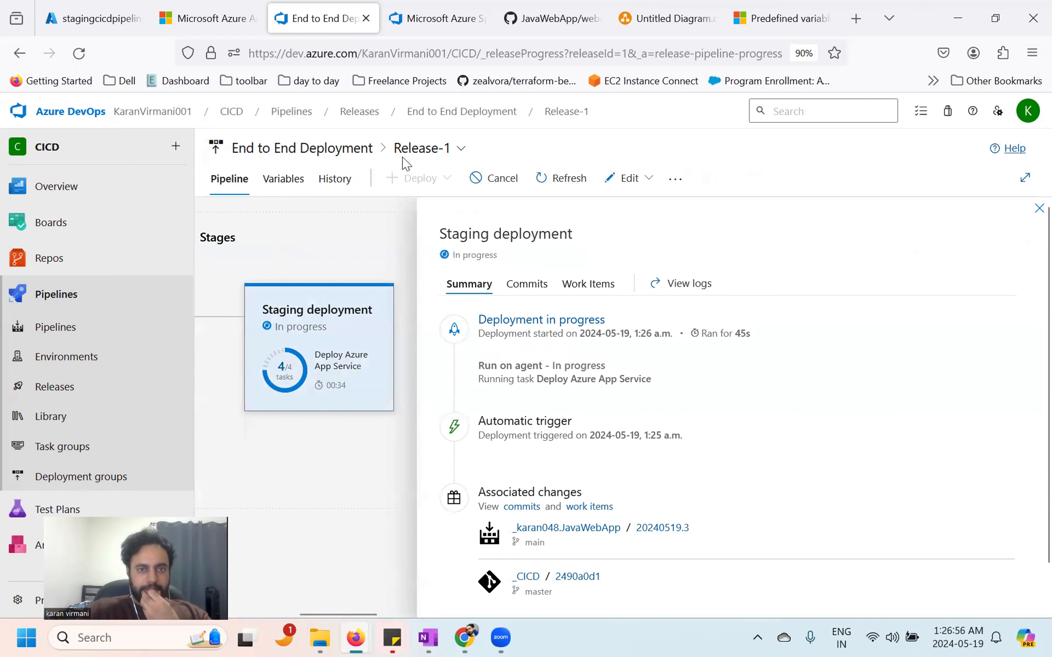
click(364, 152)
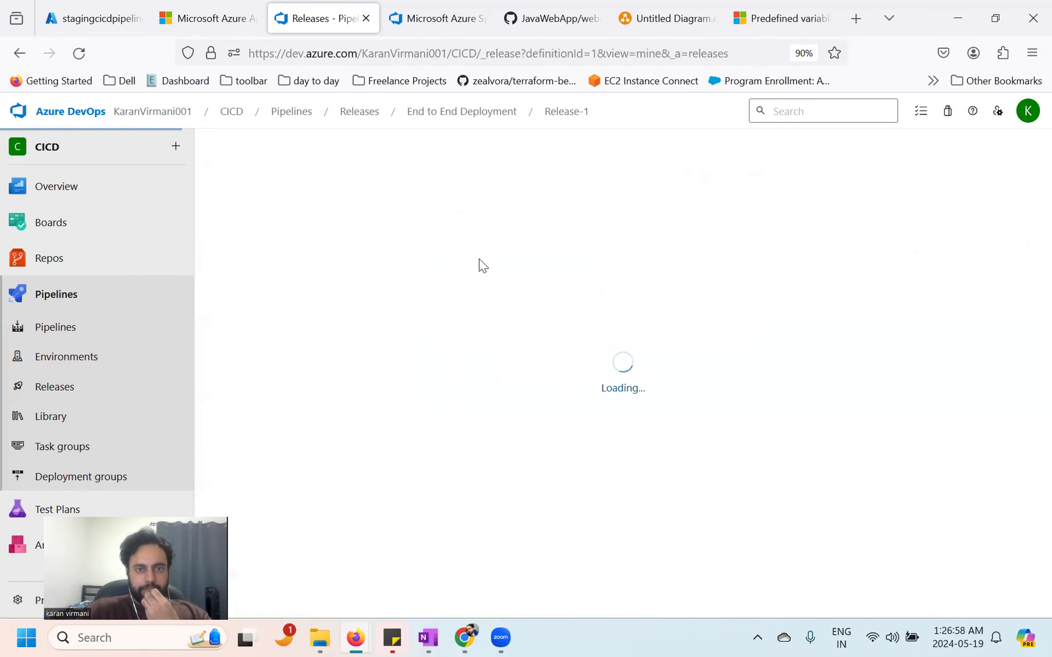
click(524, 260)
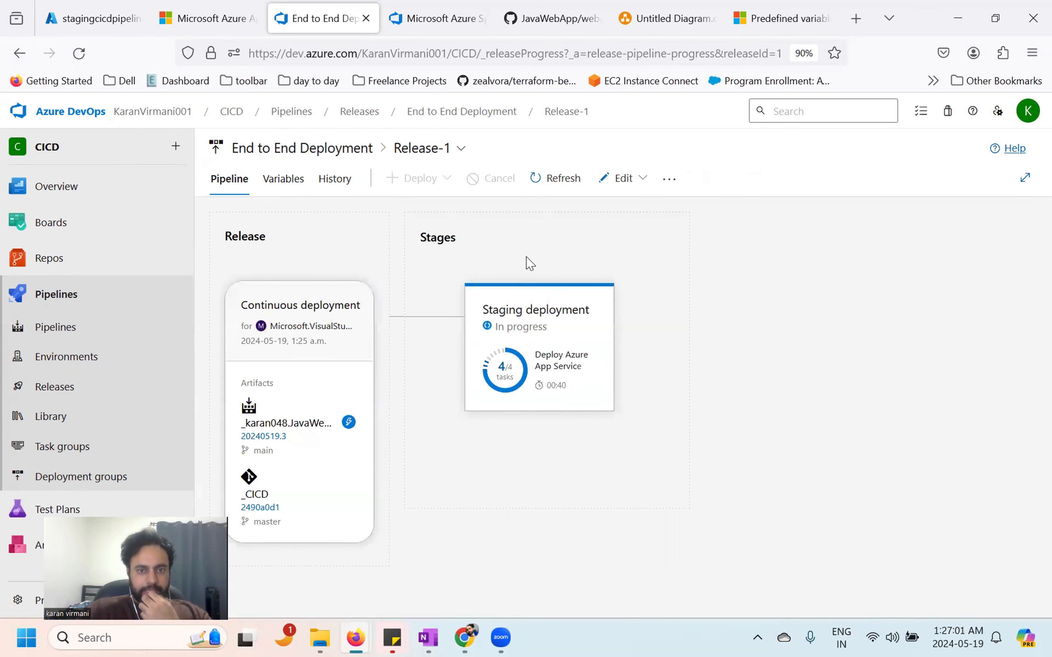
mouse_move(548, 326)
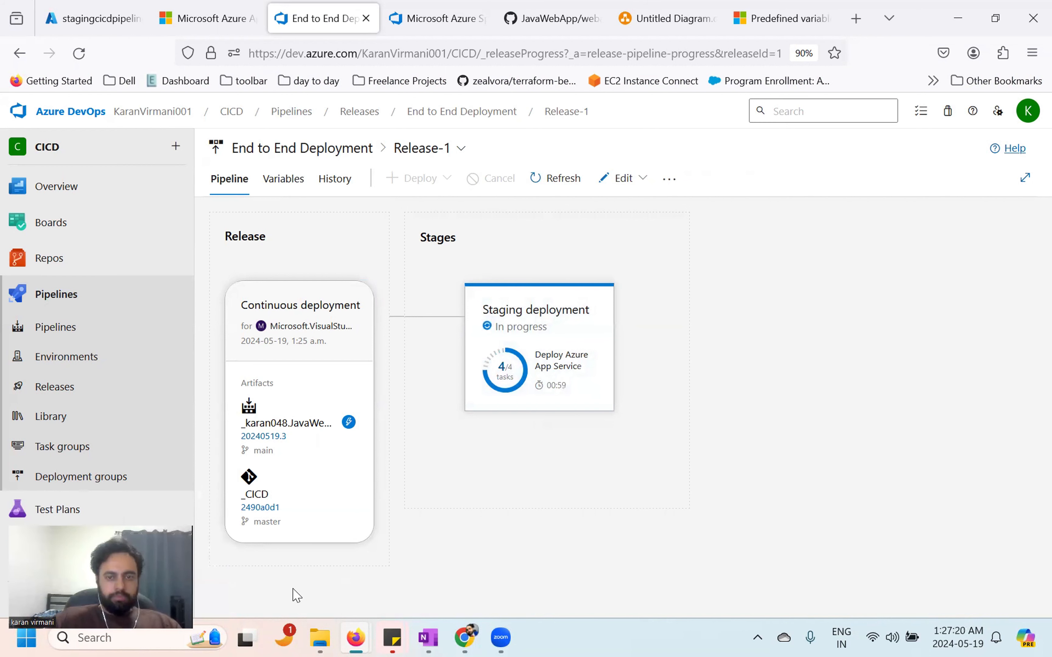
mouse_move(571, 430)
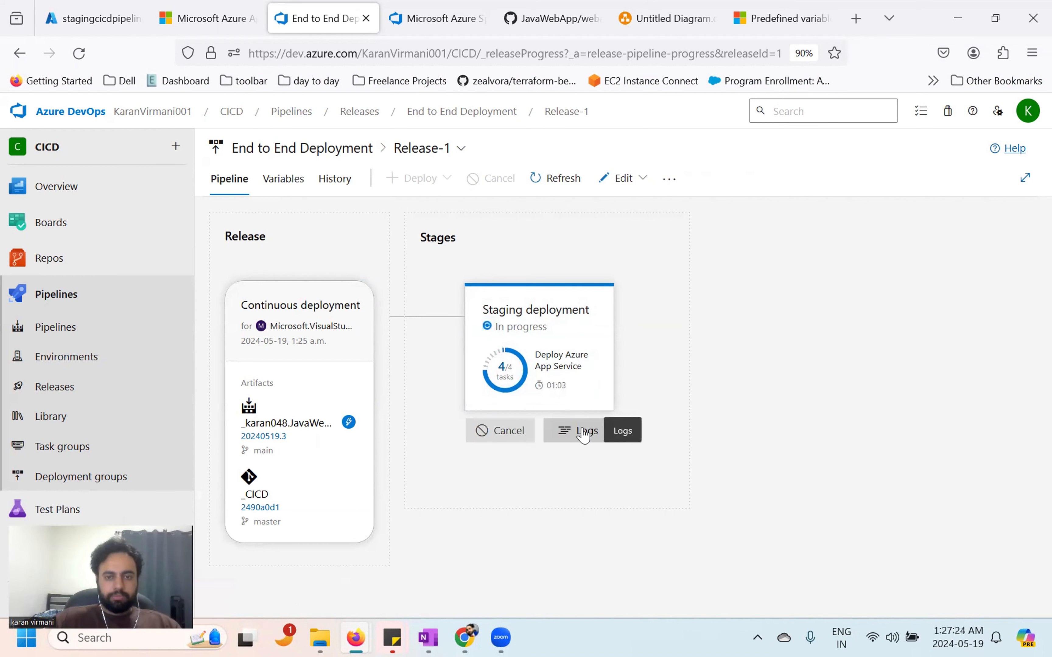
click(583, 432)
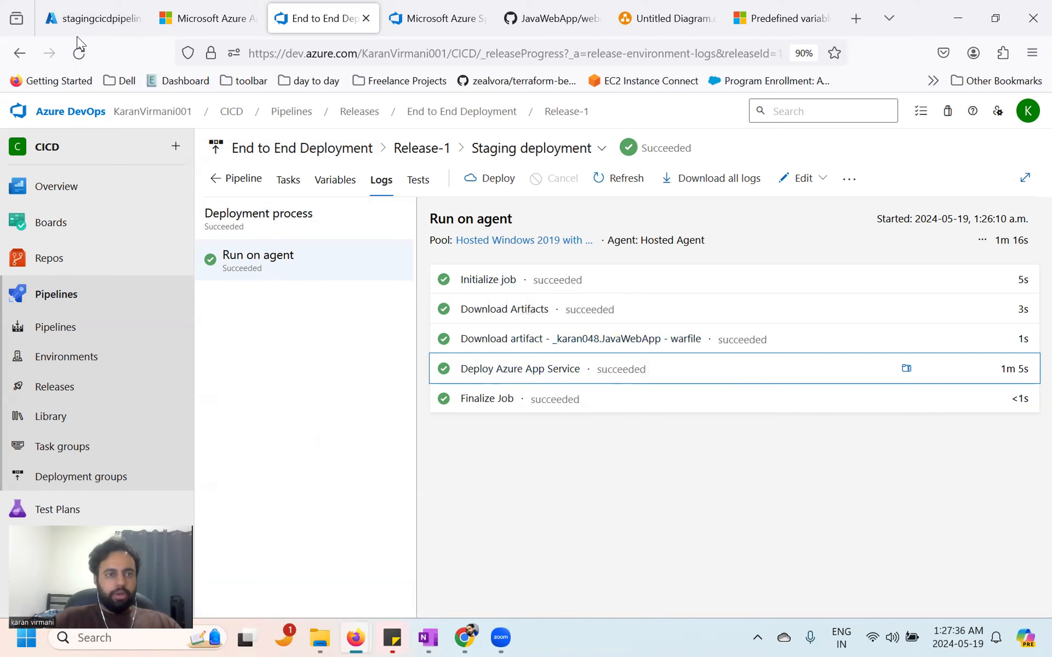
Step: Copy the default domain of the stagingcicdpipeline web app from the Azure portal and load it in place of the predefined variables page
click(82, 22)
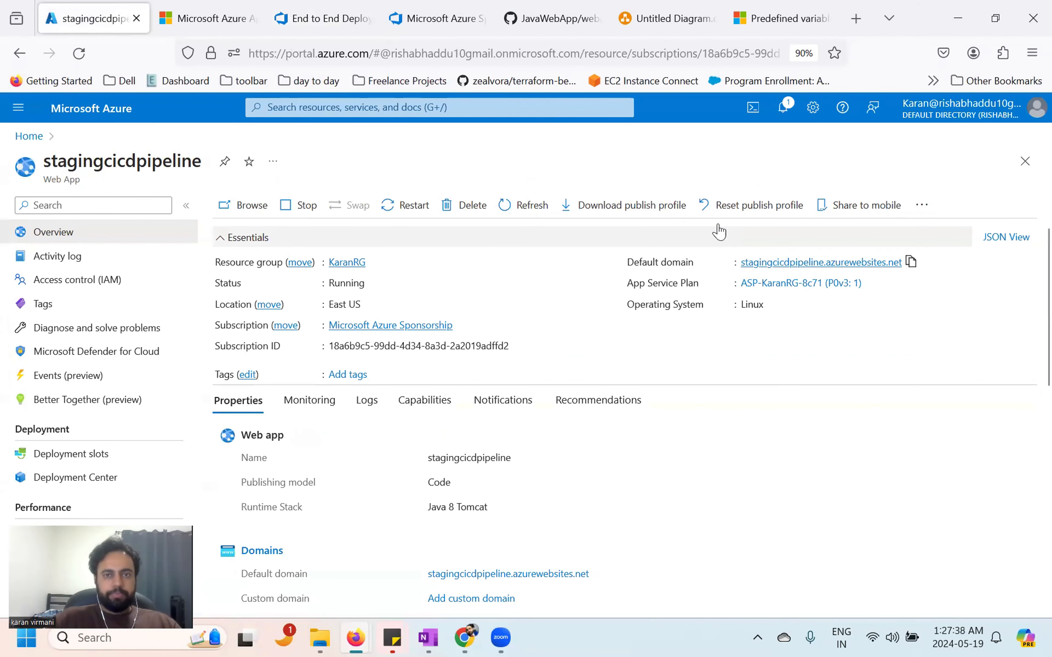
click(911, 262)
click(791, 13)
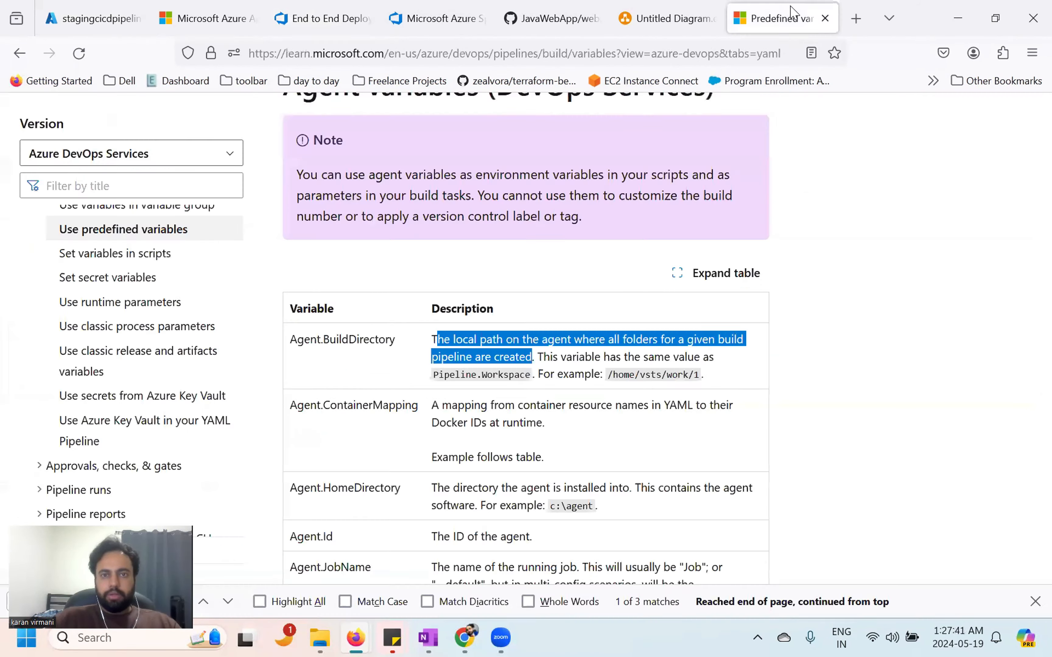
click(732, 45)
key(ctrl+v)
key(Return)
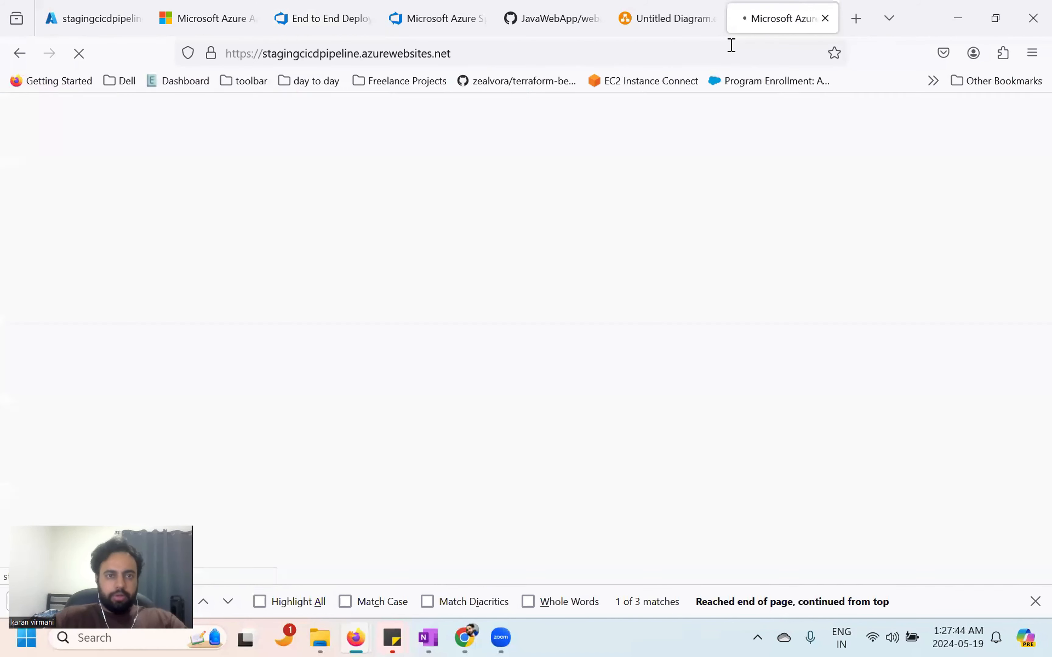
Step: Load the /webapp path of the staging site and review the headings and address of the deployed page
click(576, 45)
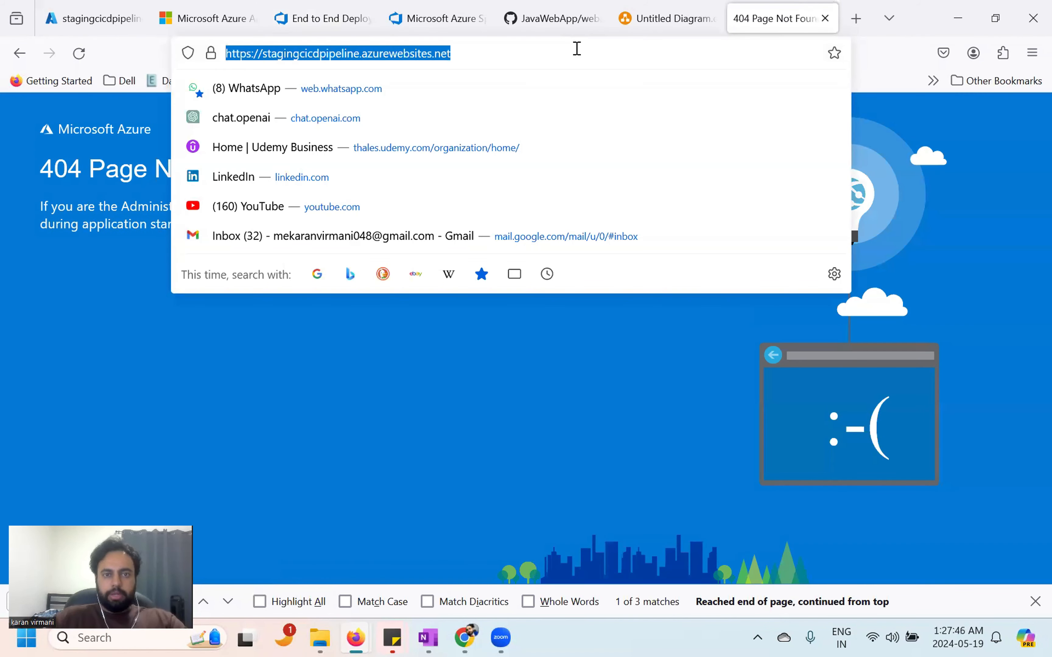
click(576, 45)
text(/webapp)
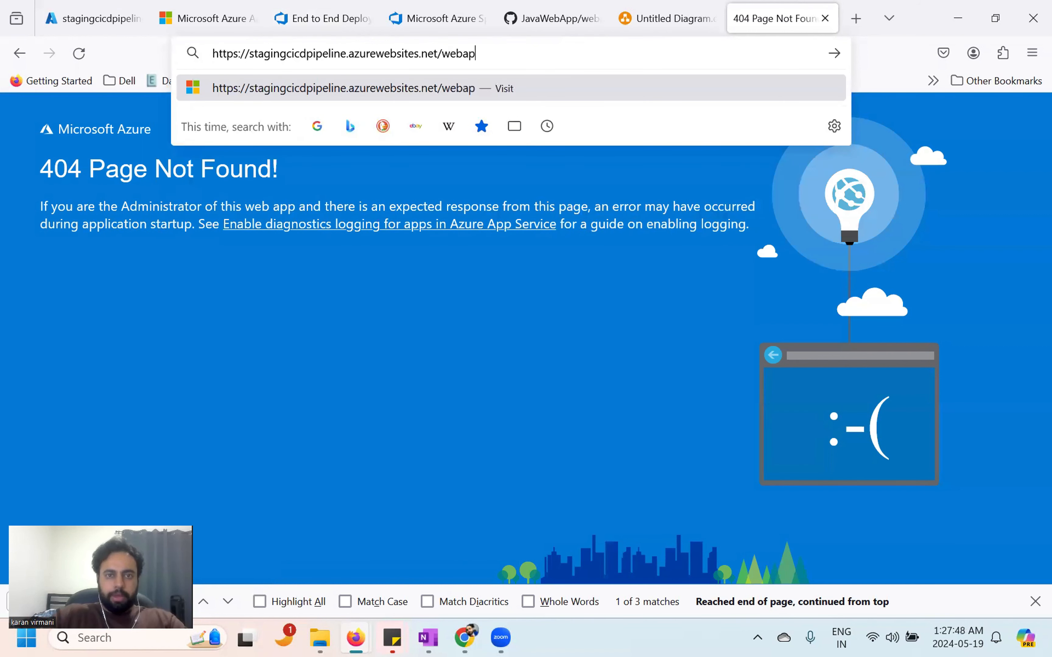
key(Return)
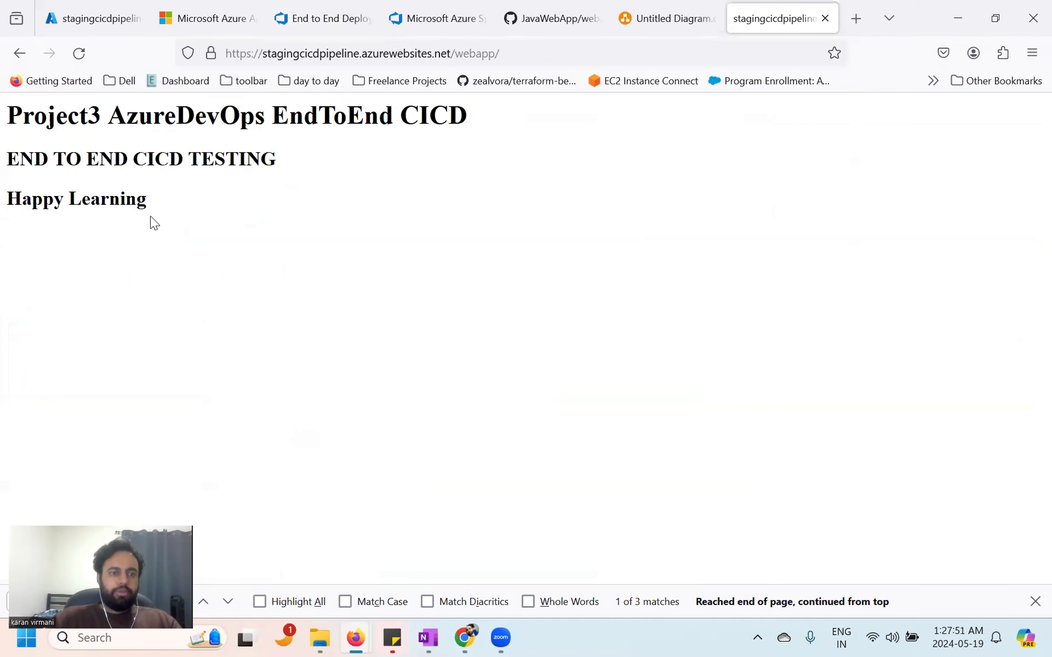
drag(154, 223, 10, 105)
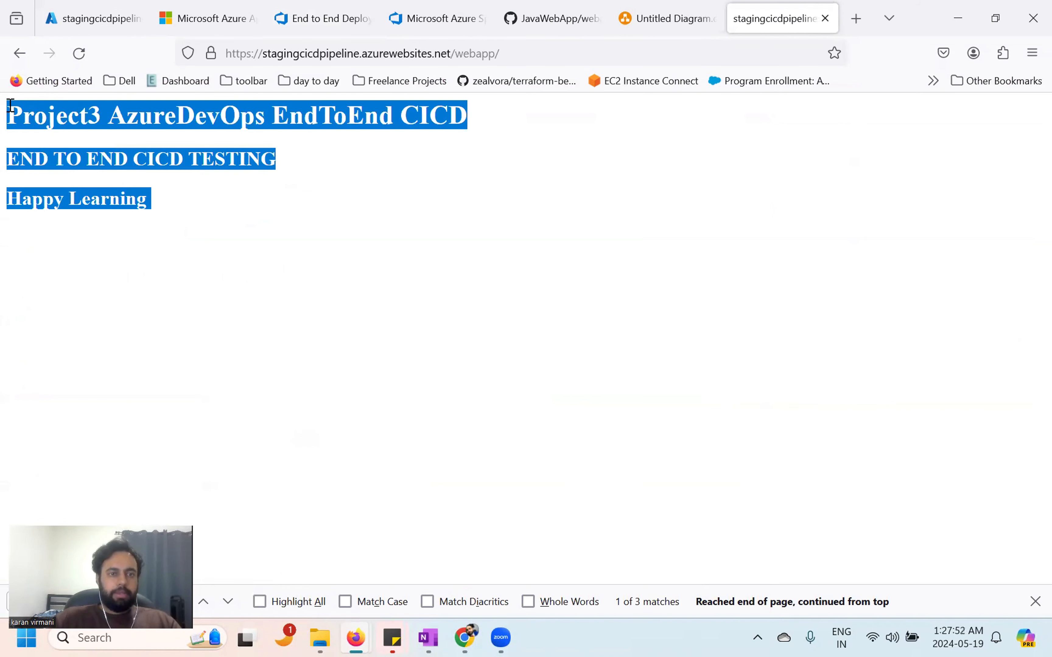
click(311, 53)
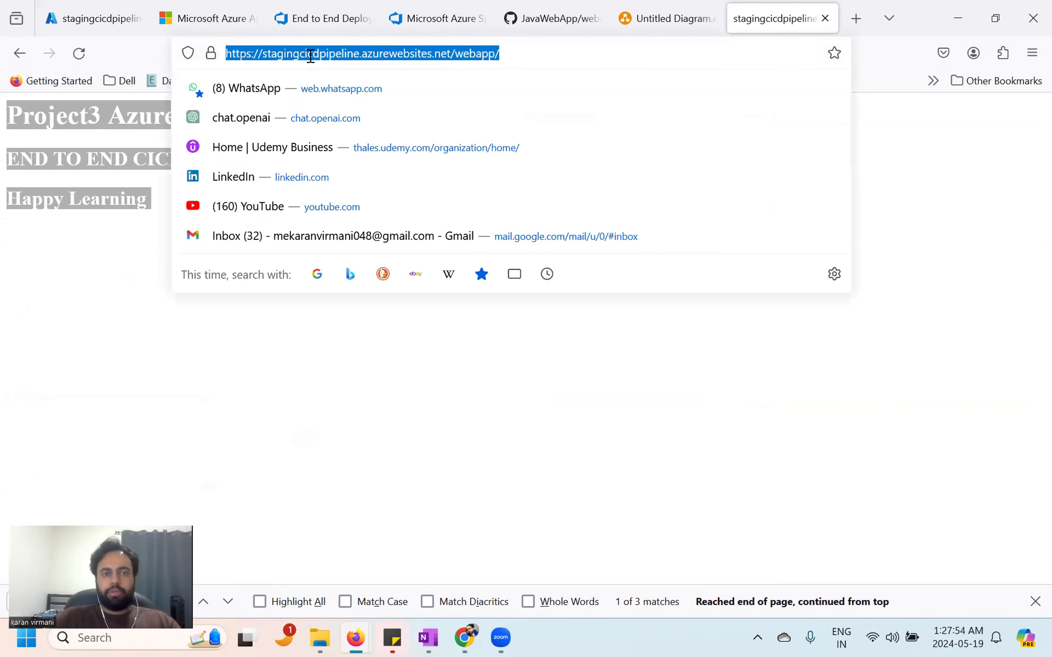
click(133, 245)
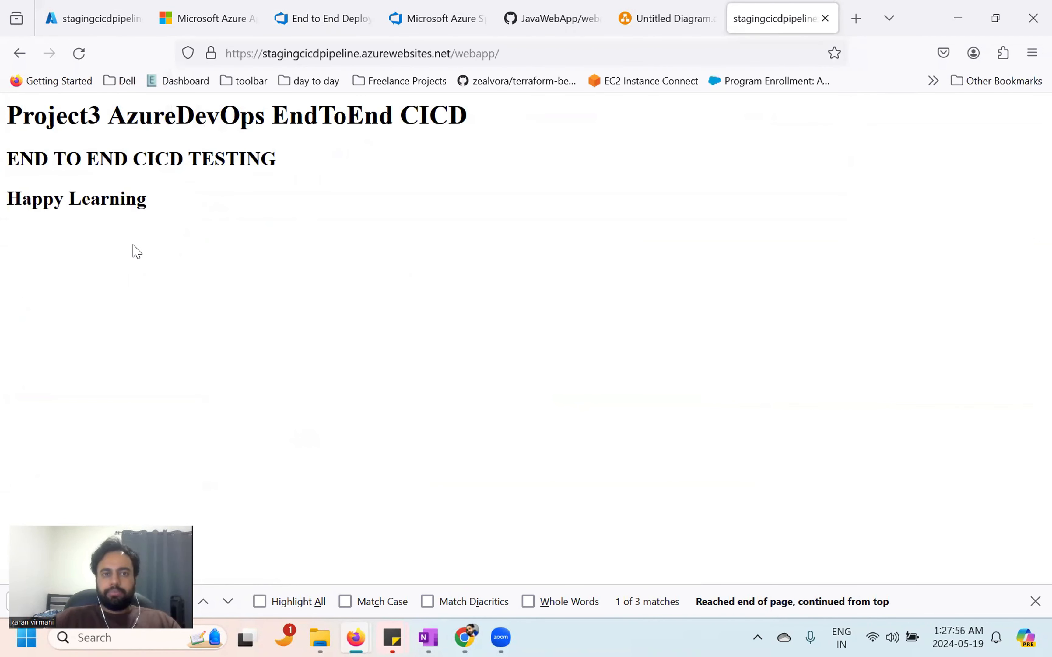
Step: Open the Prodcicdpipeline web app from the Azure portal's recent resources and review its overview
click(96, 7)
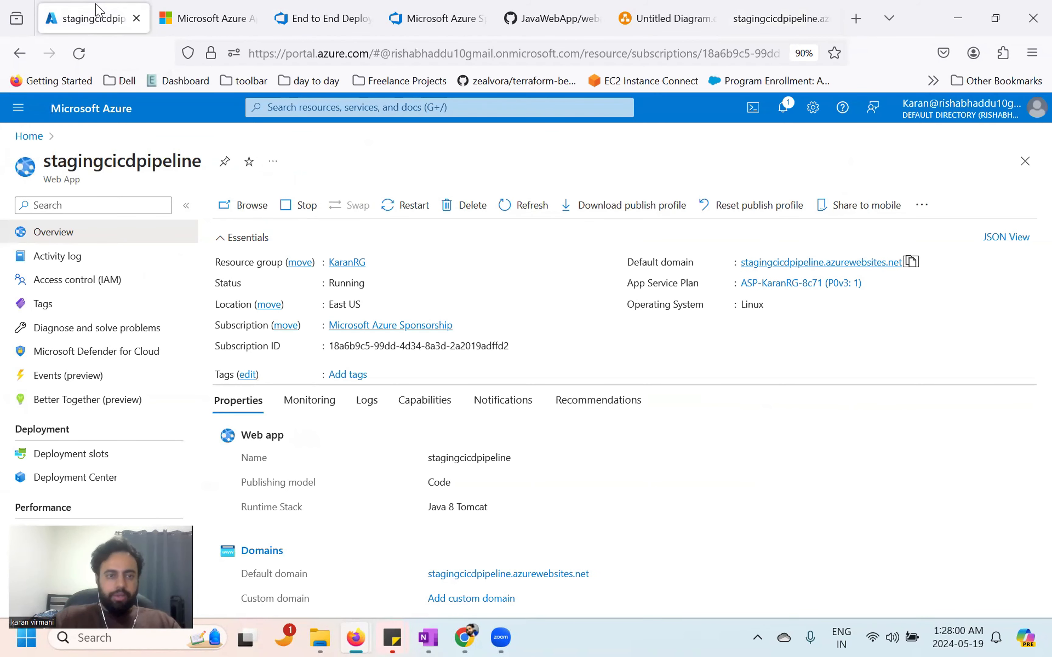
click(33, 137)
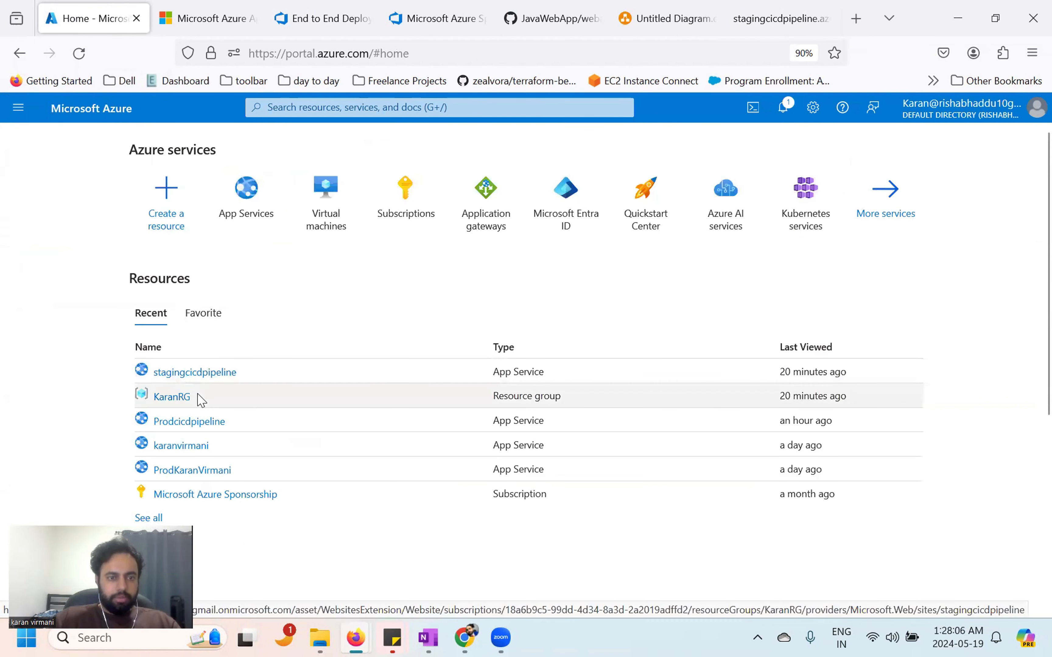
click(198, 422)
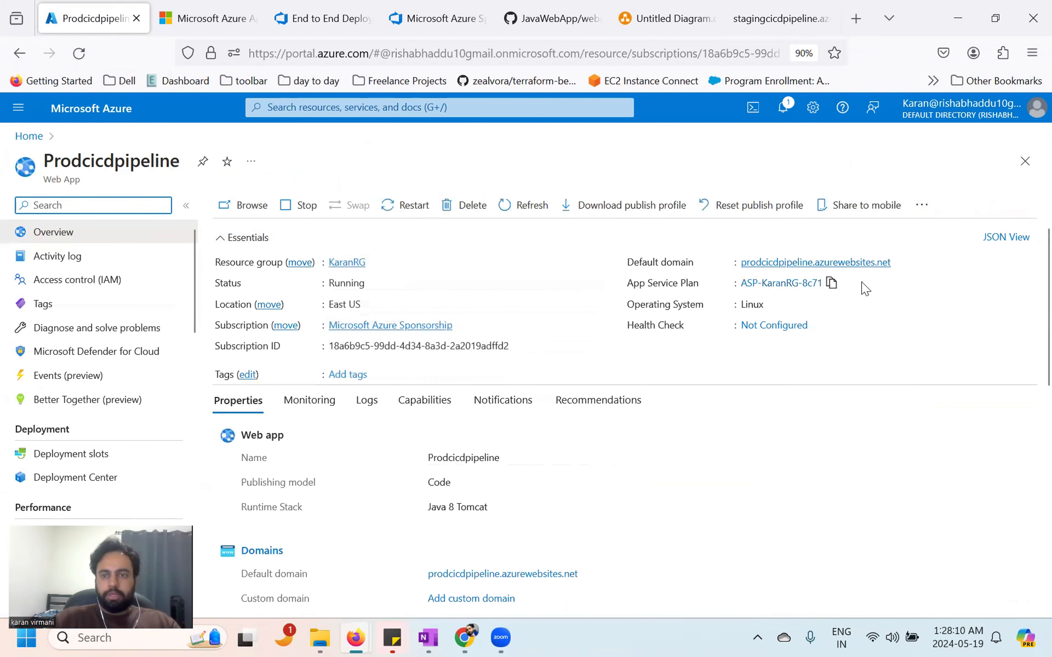
Step: Return to the releases in Azure DevOps and open the End to End Deployment release pipeline for editing
click(338, 20)
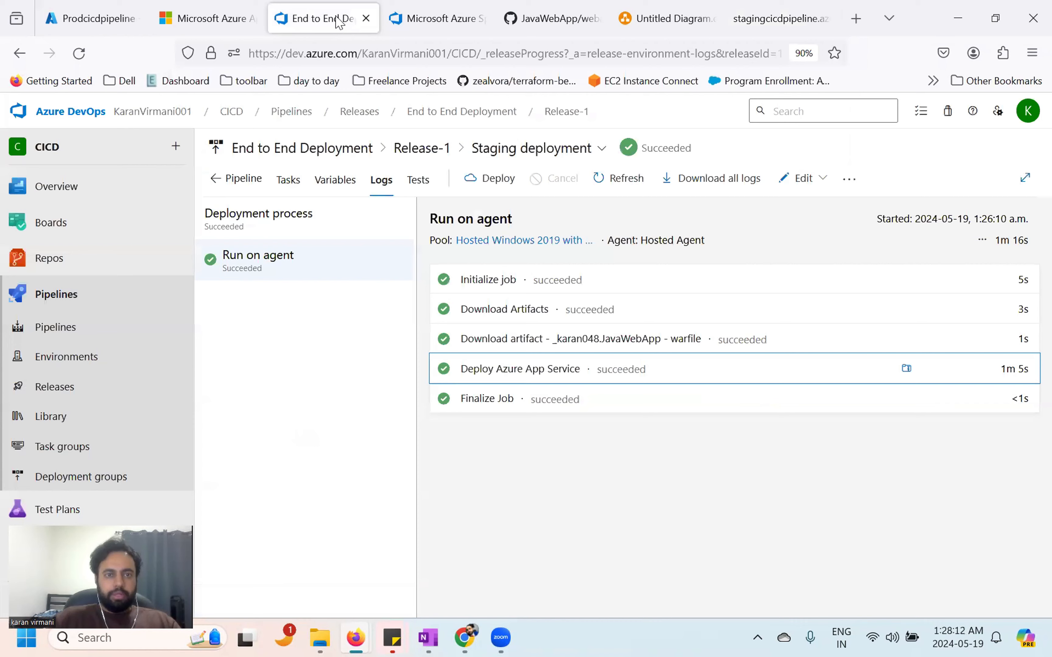
click(434, 19)
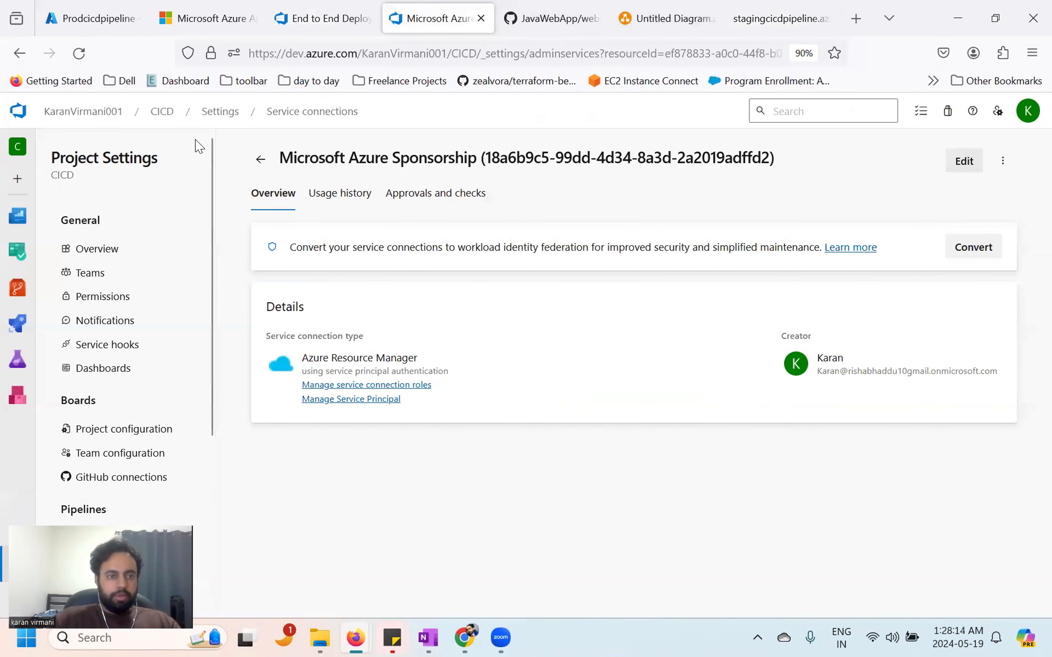
click(324, 18)
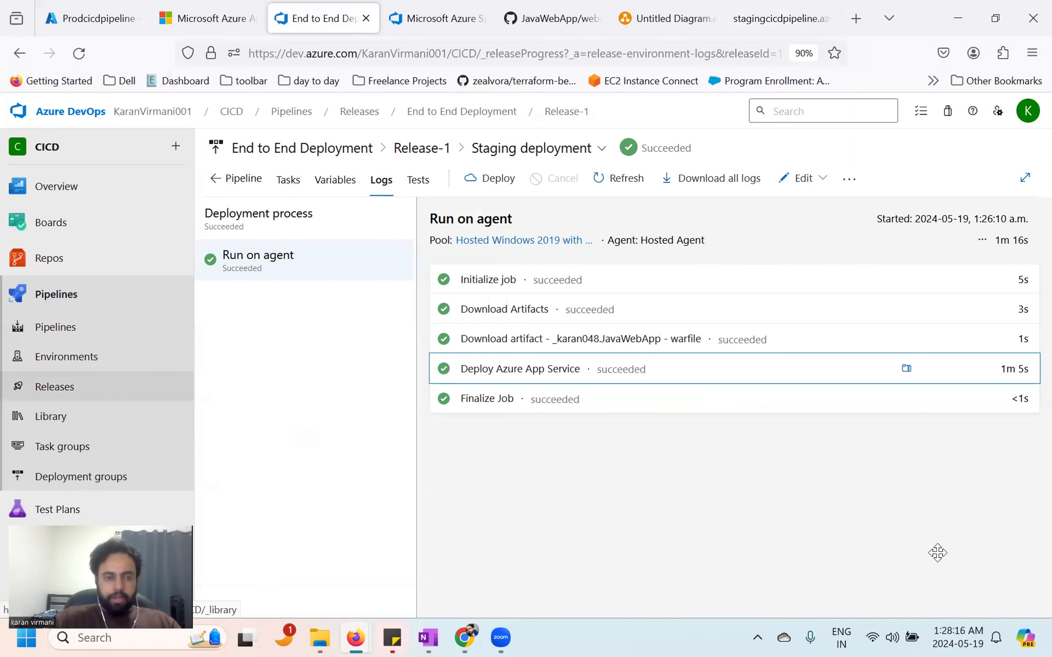
click(66, 384)
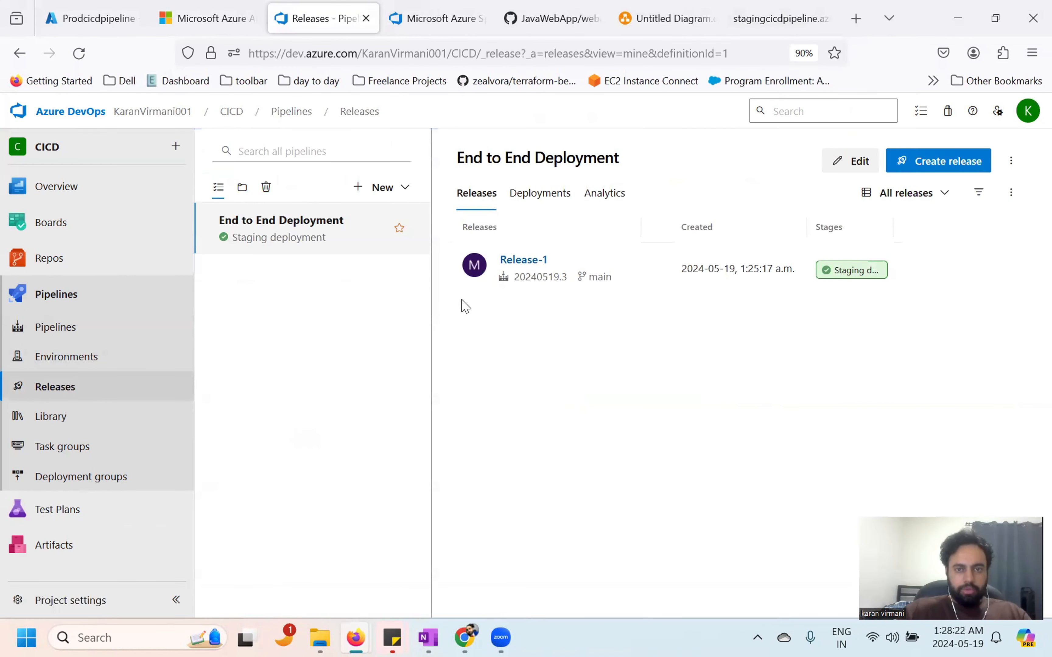
click(850, 161)
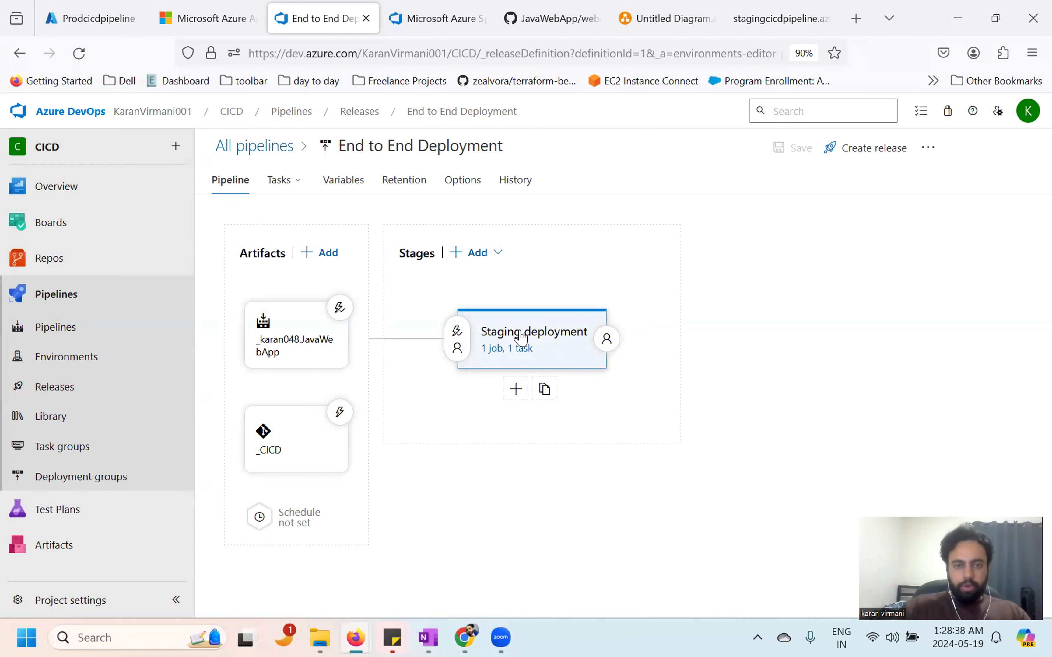
Step: Try to add a stage after Staging deployment and search its templates for maven
click(521, 389)
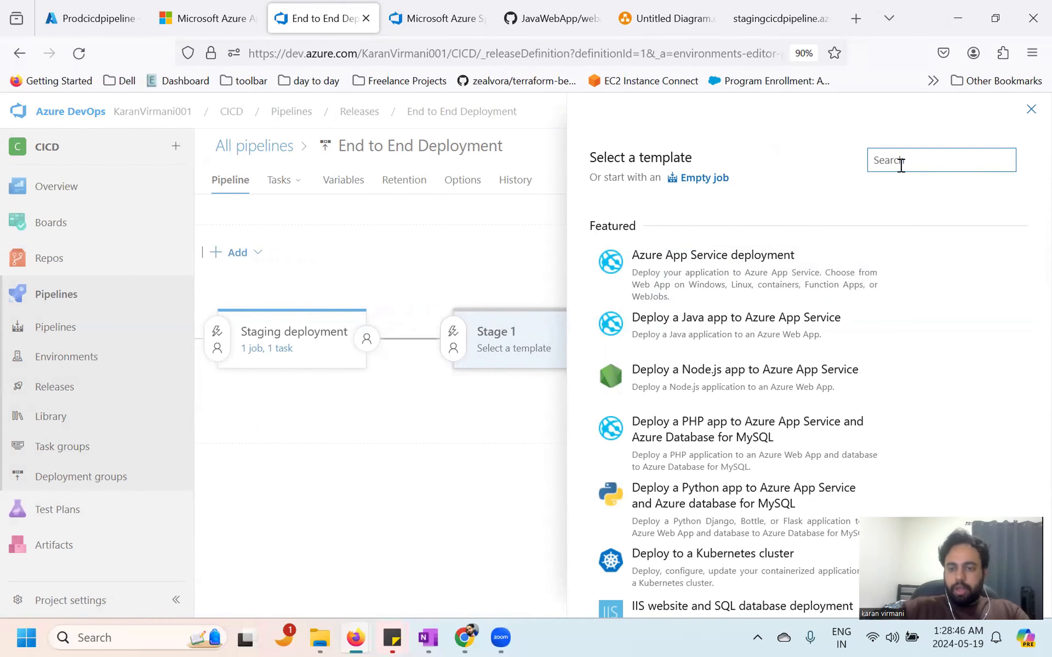
text(maven)
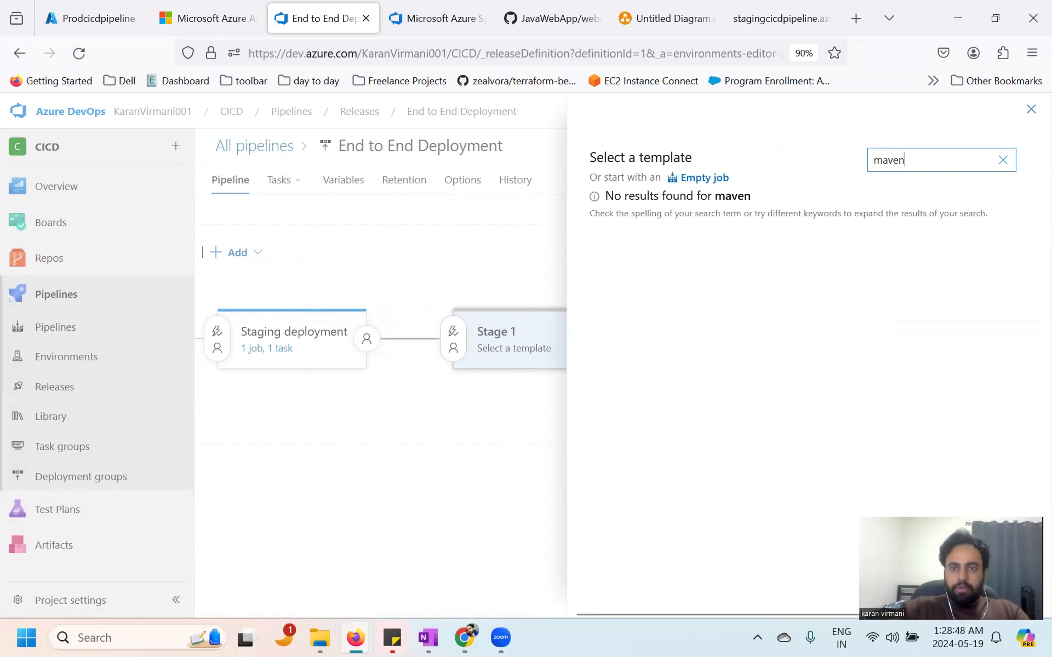
key(BackSpace)
key(BackSpace)
key(BackSpace)
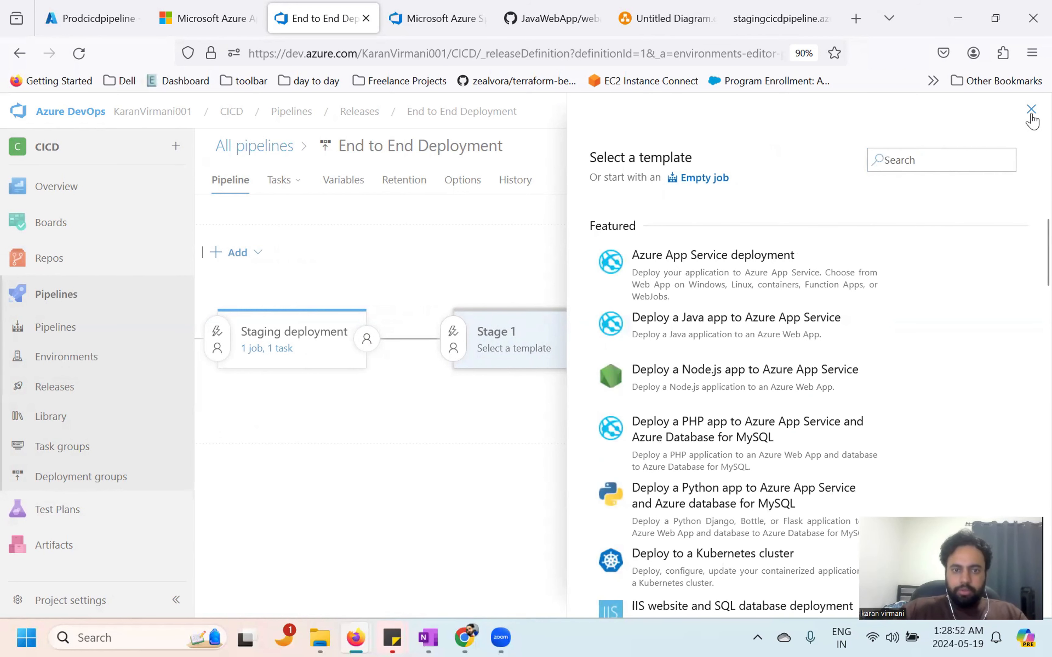
click(1030, 112)
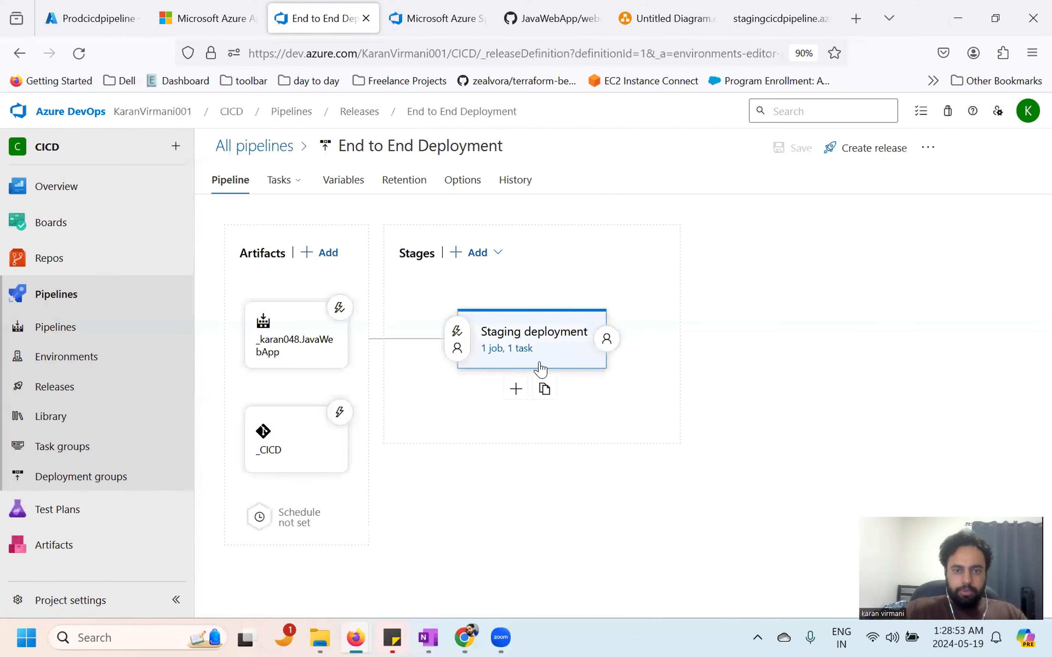
Step: Browse the template list for a new stage after Staging deployment, including a search for mav, and discard the stage
click(513, 389)
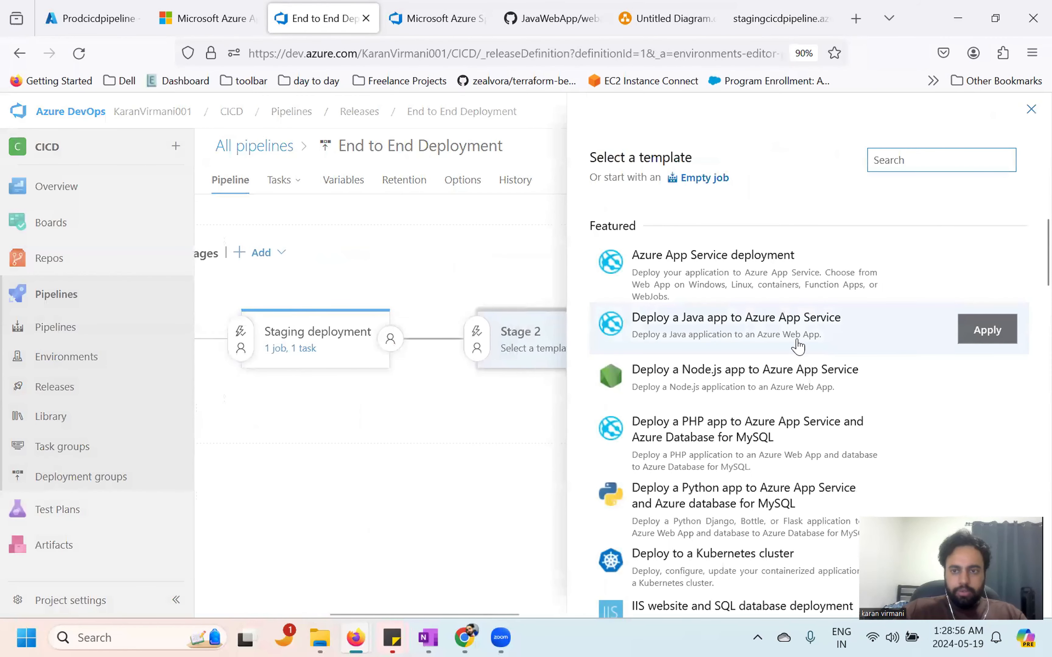
scroll(739, 374, down, 10)
scroll(730, 387, down, 8)
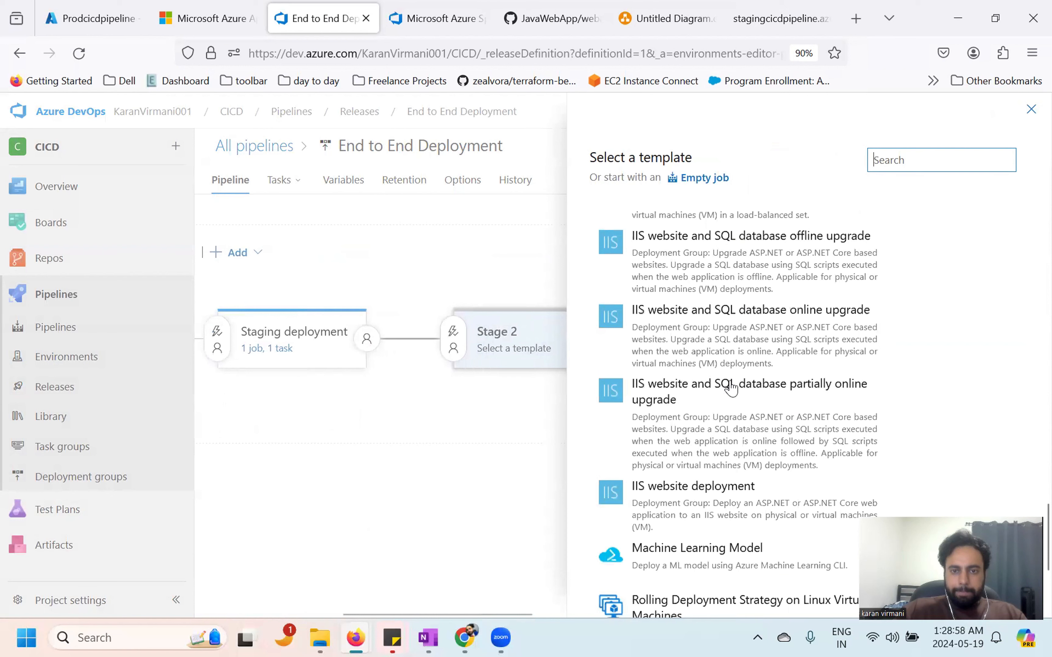
scroll(730, 387, up, 10)
scroll(731, 385, up, 7)
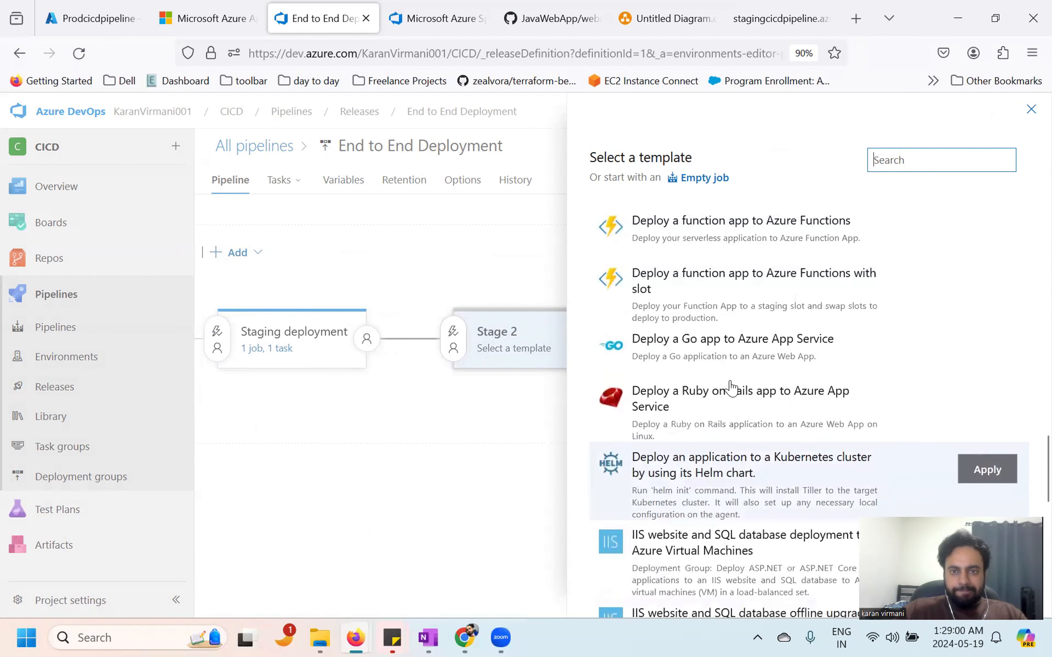
scroll(768, 341, up, 1)
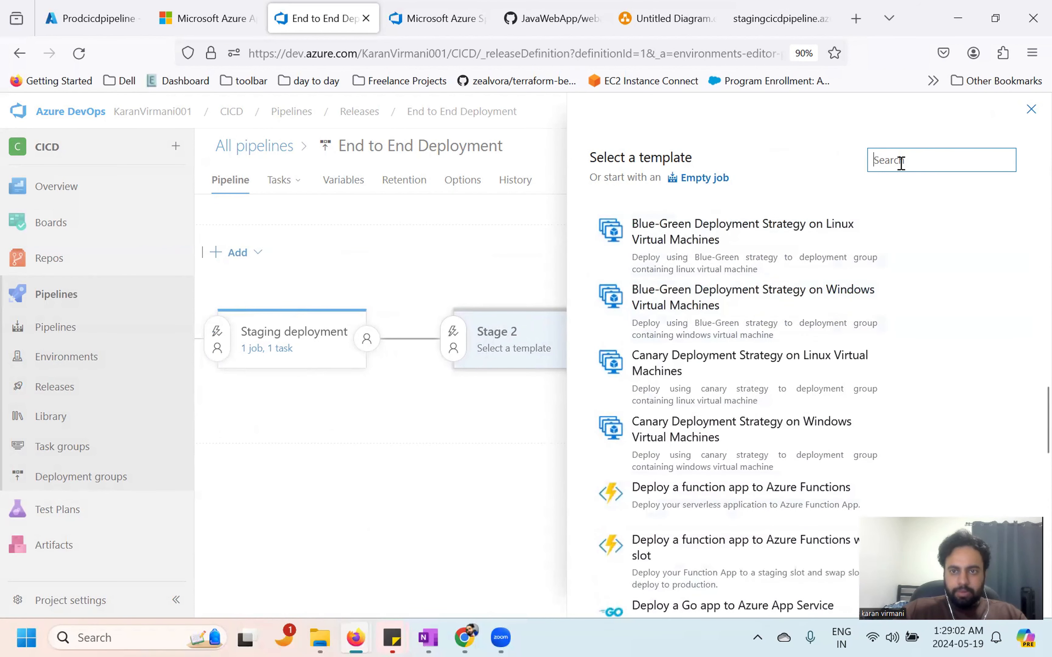
text(mav)
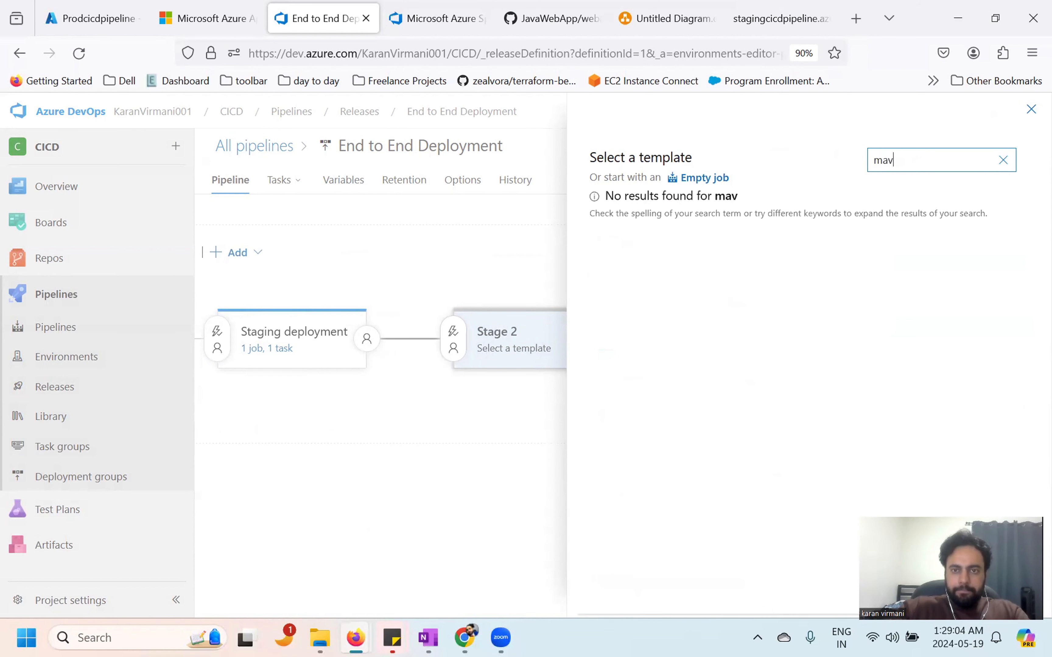
key(BackSpace)
key(BackSpace)
key(BackSpace)
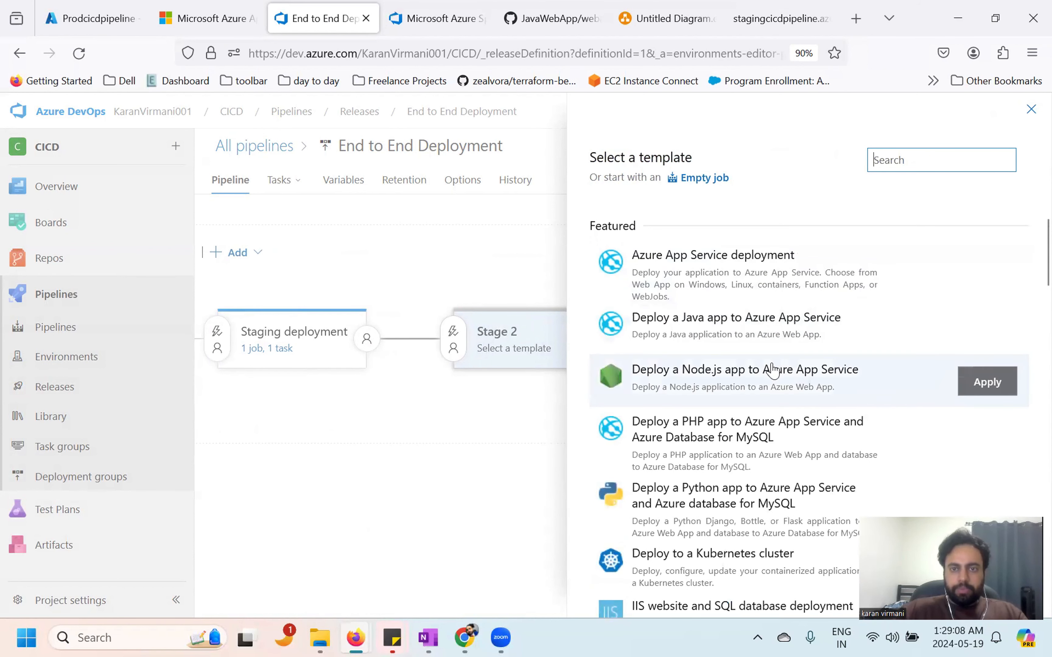
scroll(771, 370, down, 15)
scroll(772, 369, down, 10)
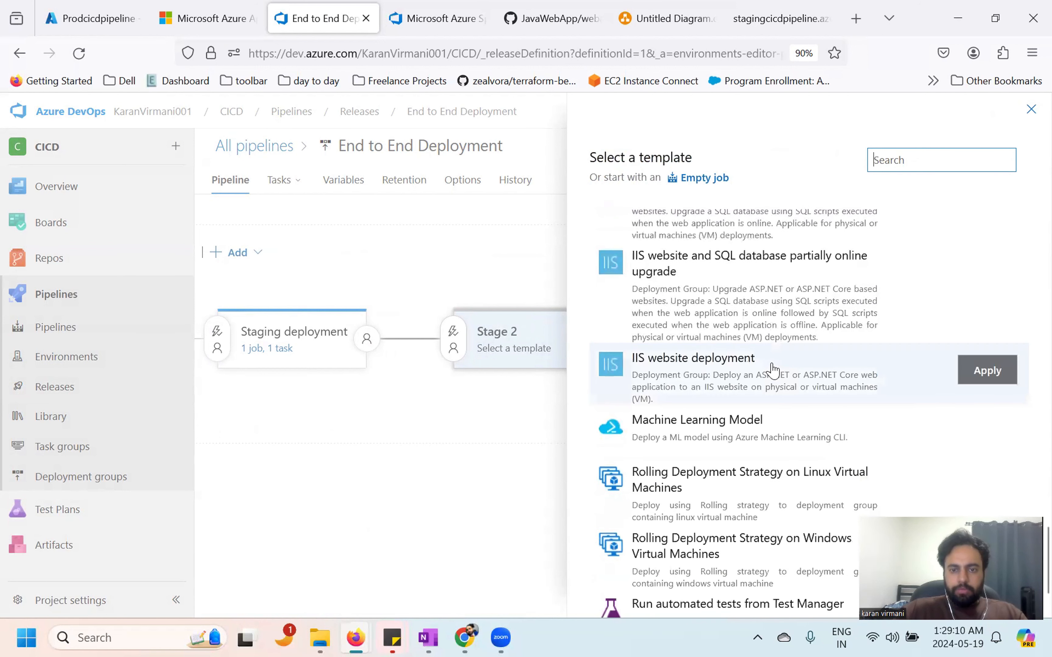
scroll(772, 370, up, 20)
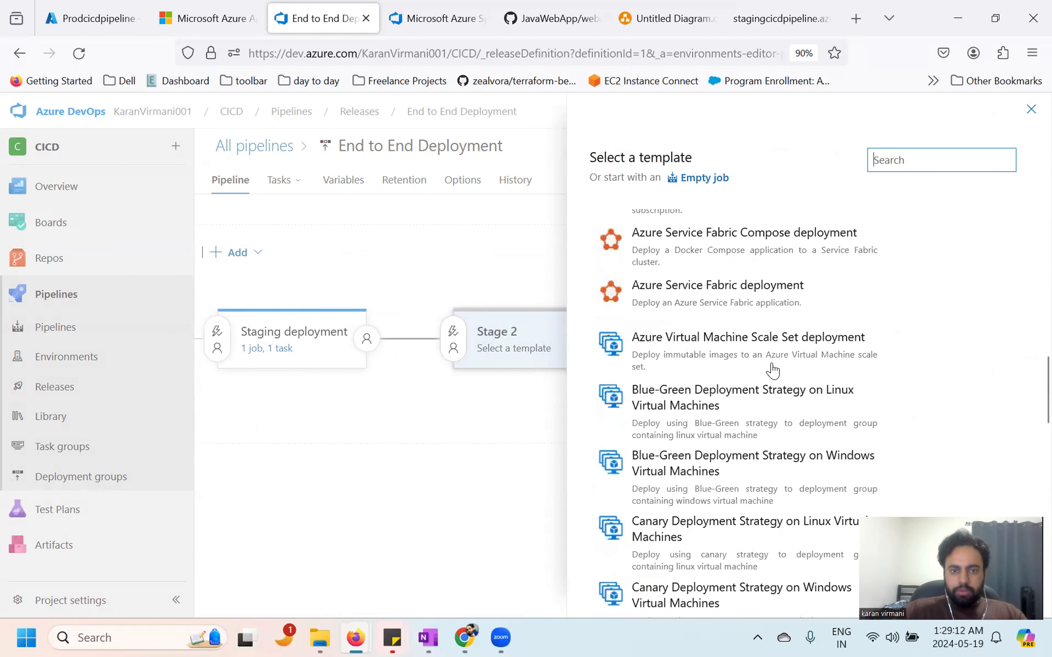
click(1031, 111)
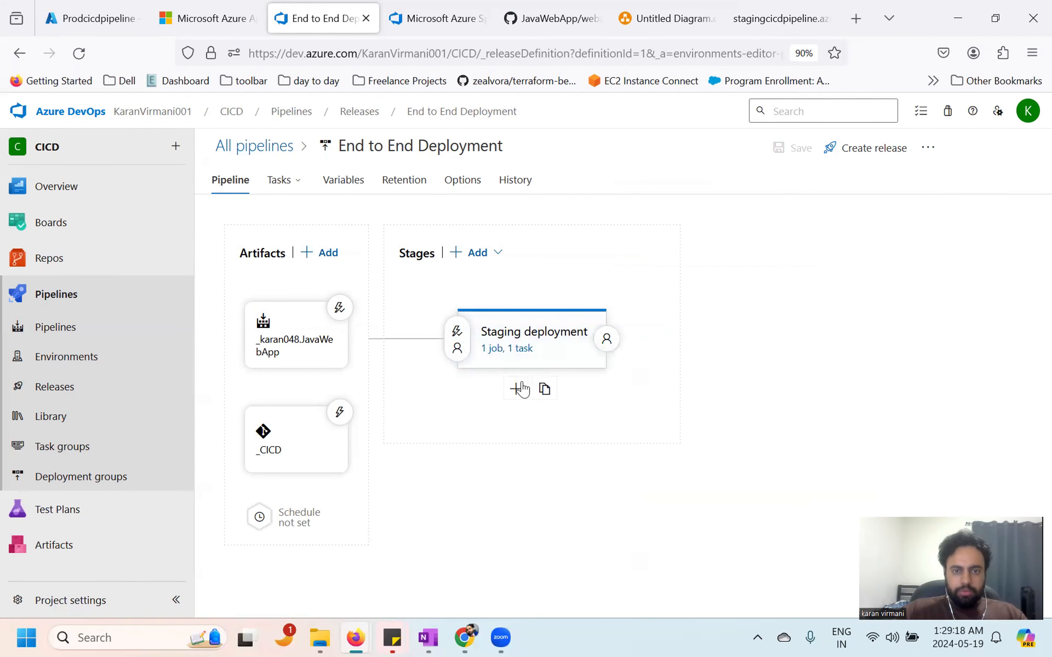
click(521, 390)
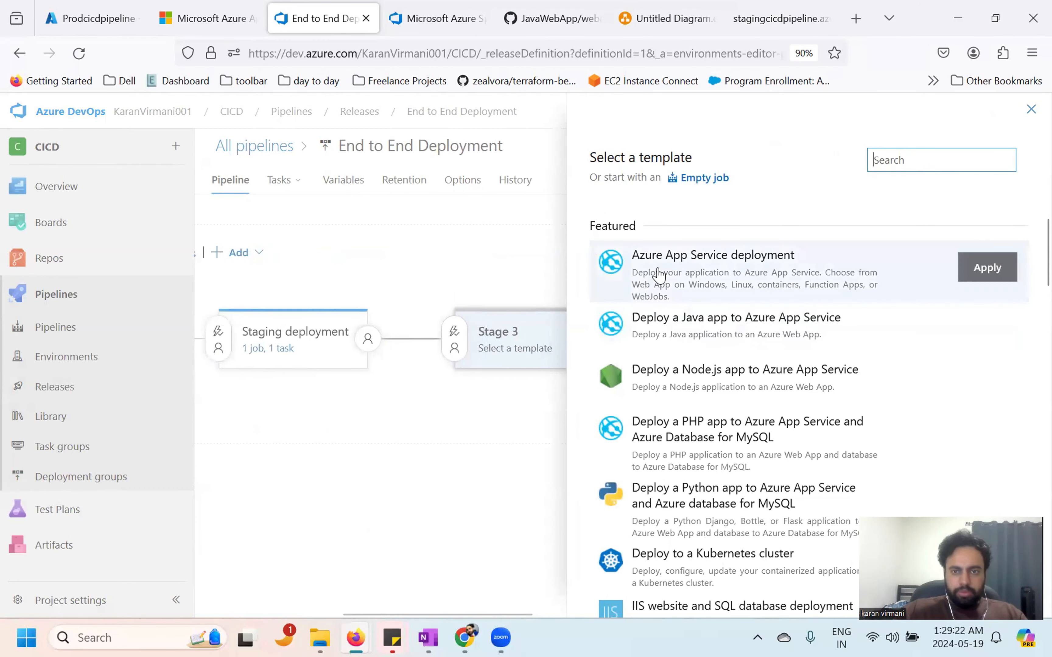
click(952, 152)
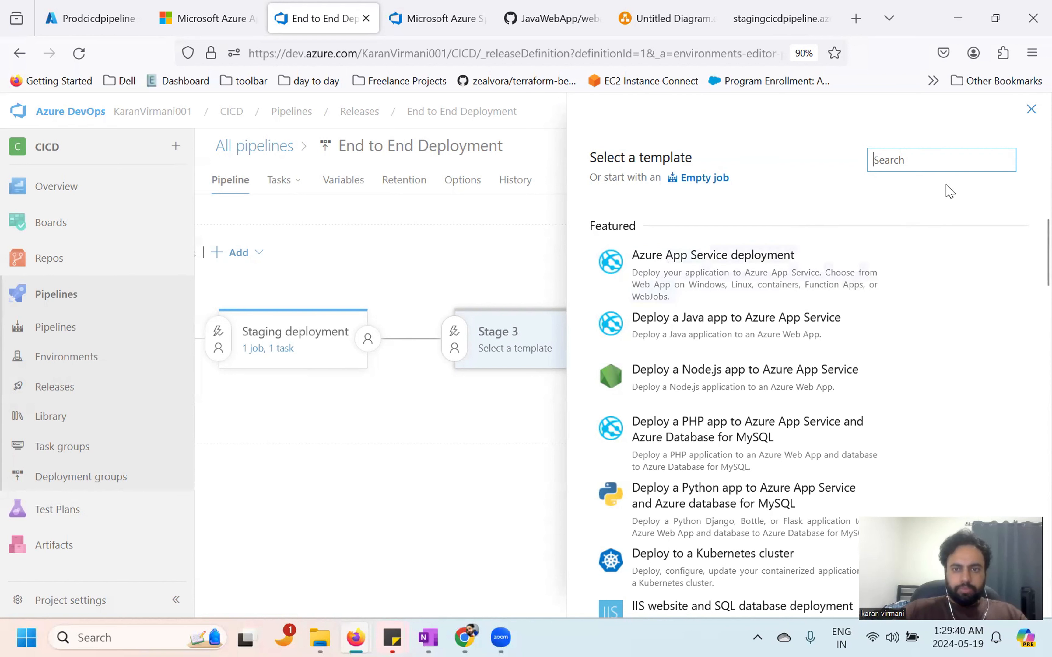
click(1030, 109)
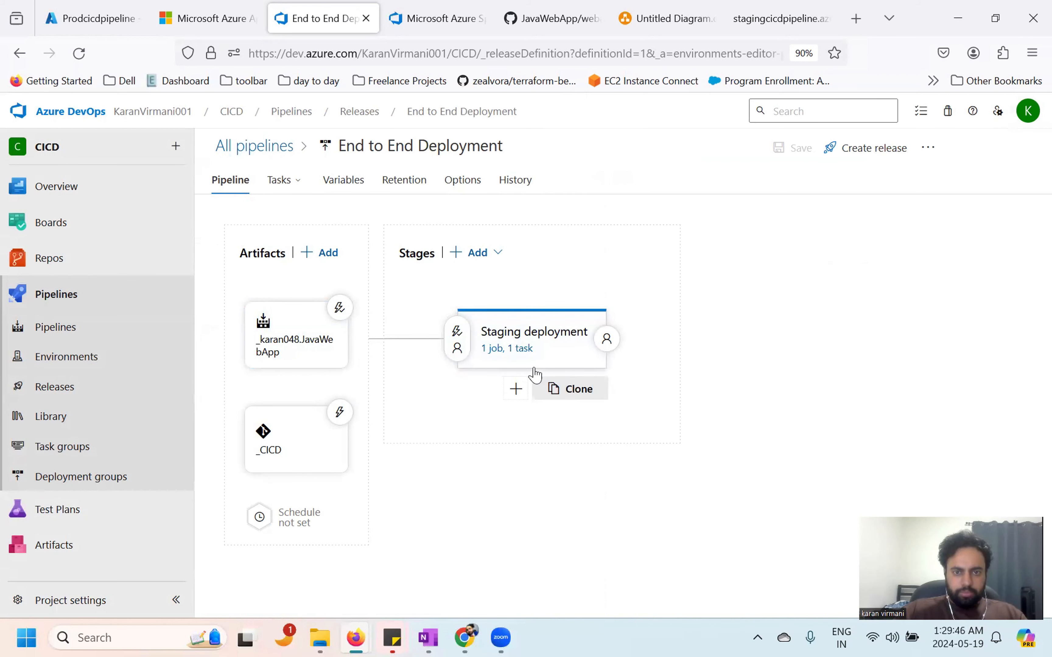
Step: Review the Staging deployment stage's tasks and parameters, and reopen the End to End Deployment pipeline for editing
click(523, 354)
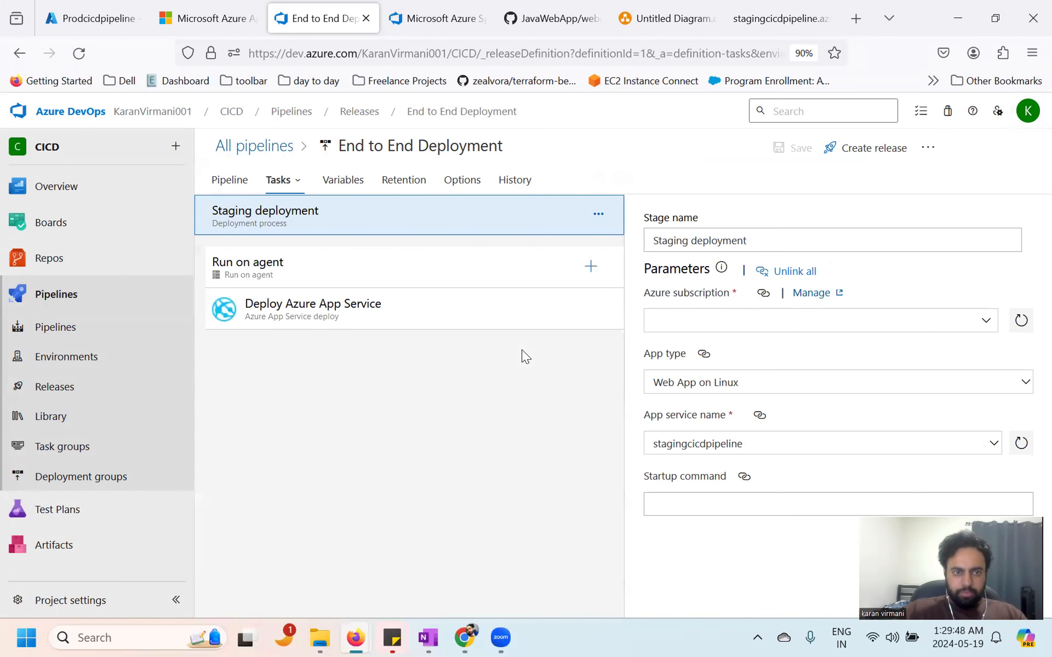
click(249, 147)
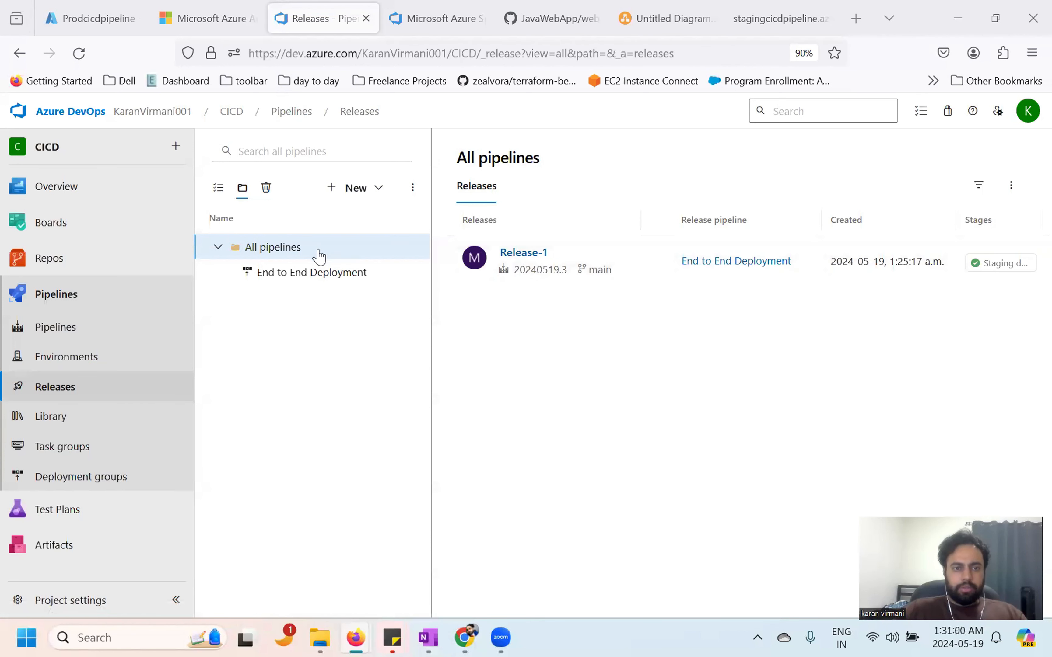
click(306, 271)
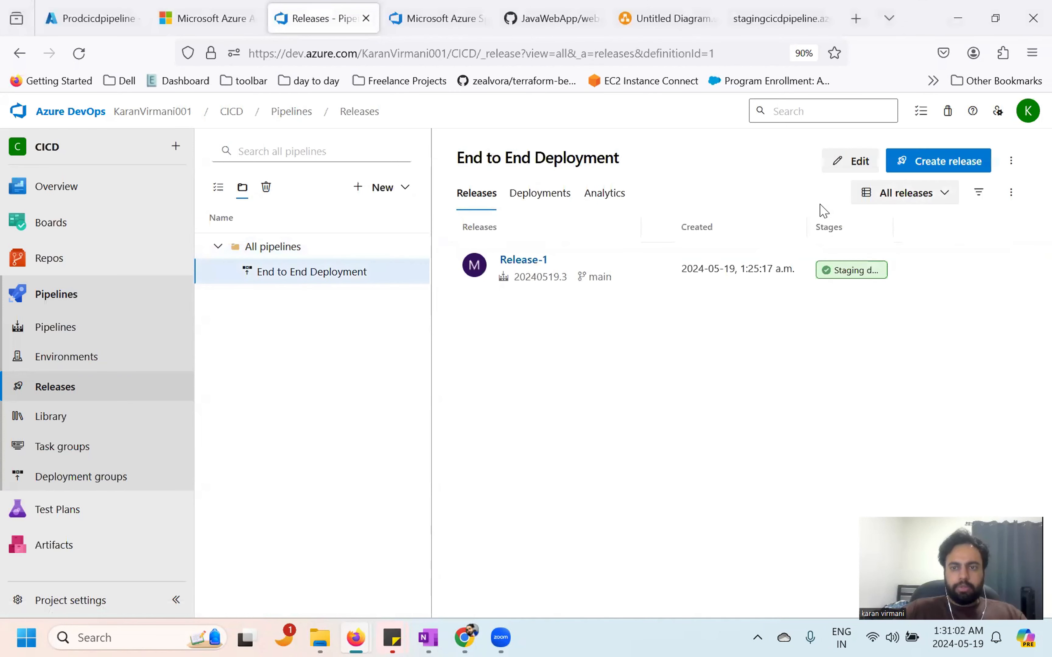
click(846, 172)
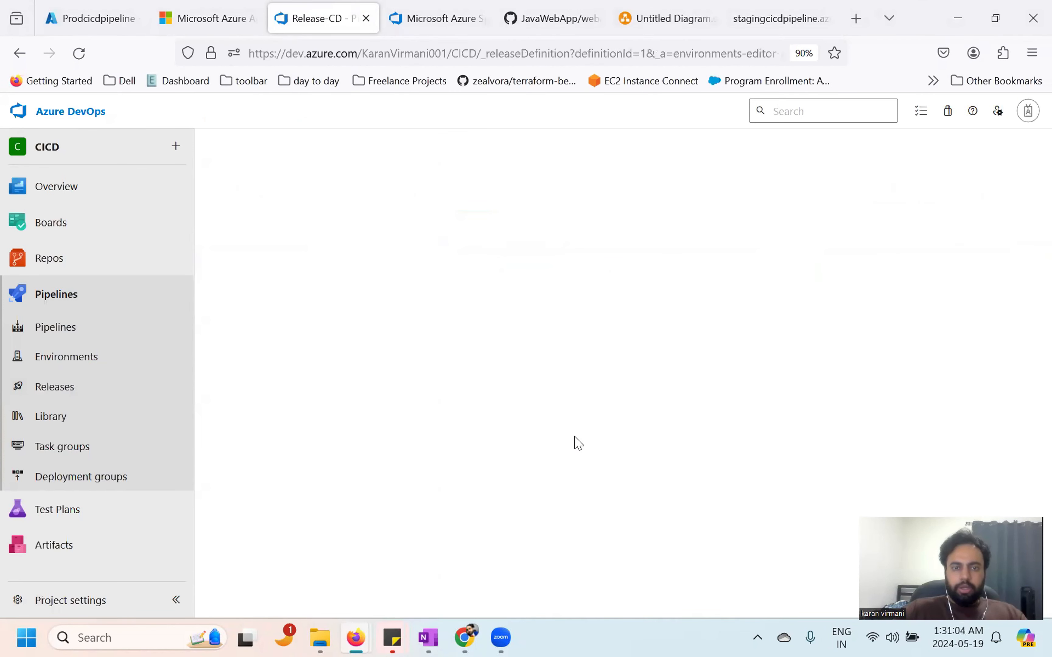
Step: Add an Empty job stage named Automated testing after Staging deployment and open its tasks
click(504, 388)
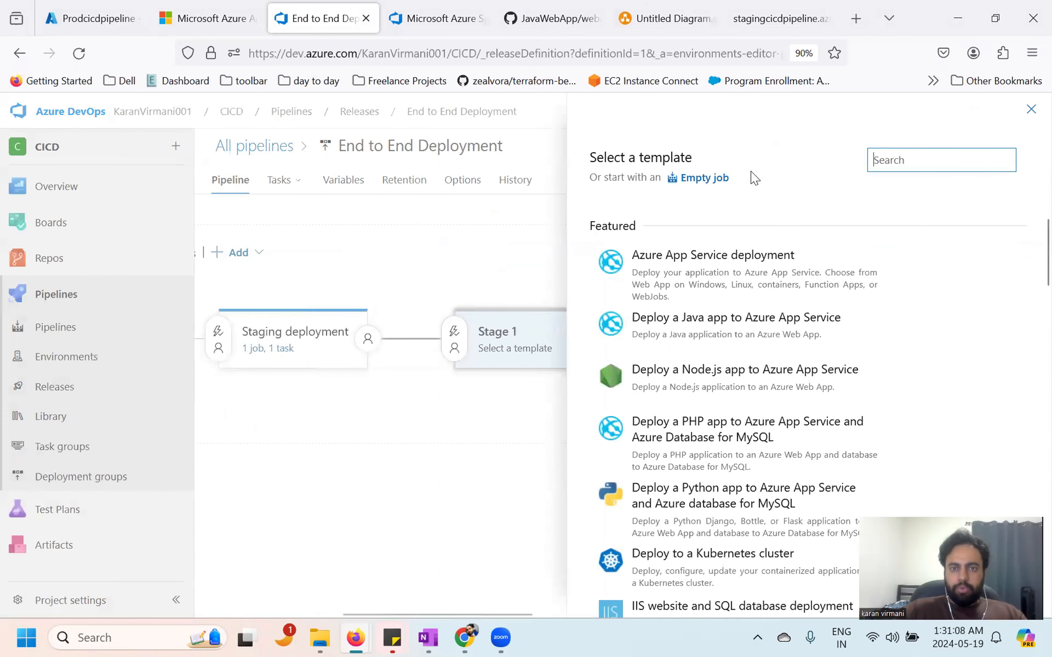
click(704, 177)
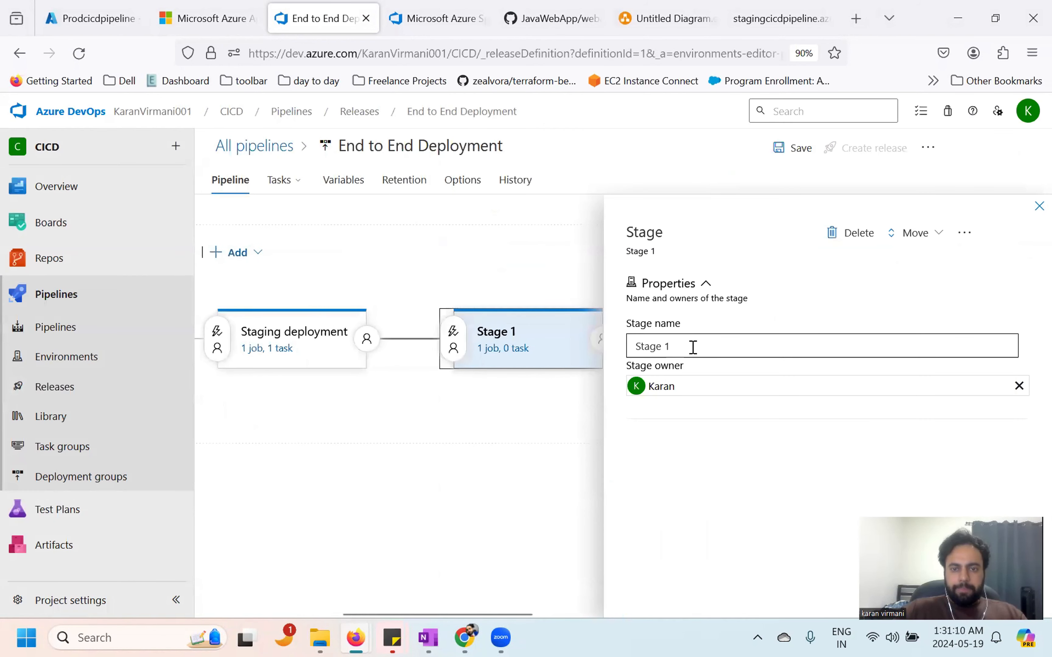
text(Testing)
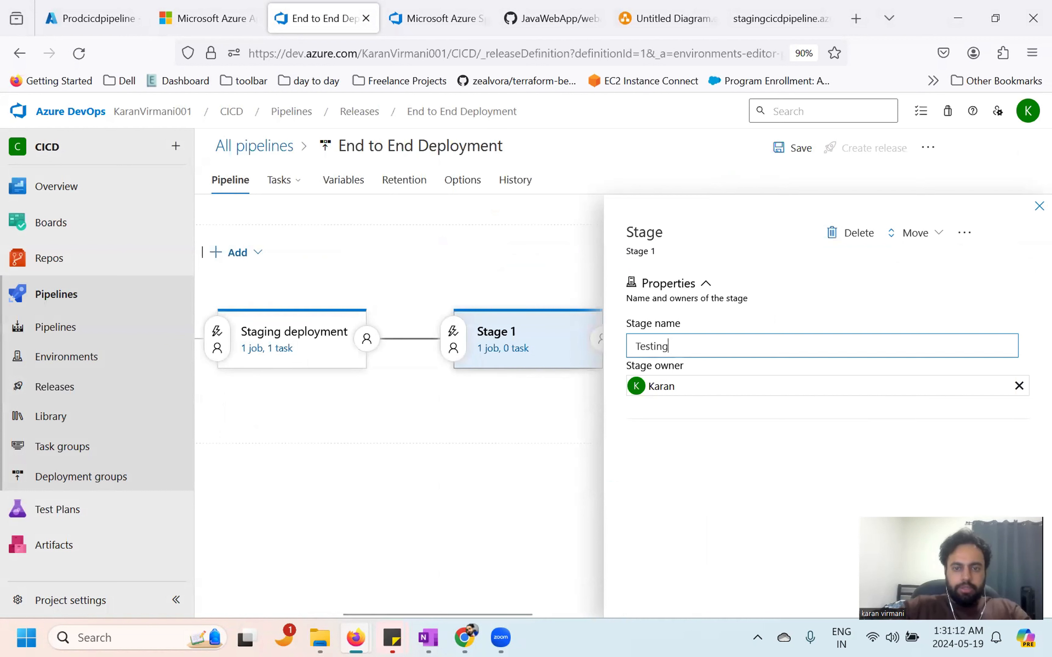
key(BackSpace)
key(BackSpace)
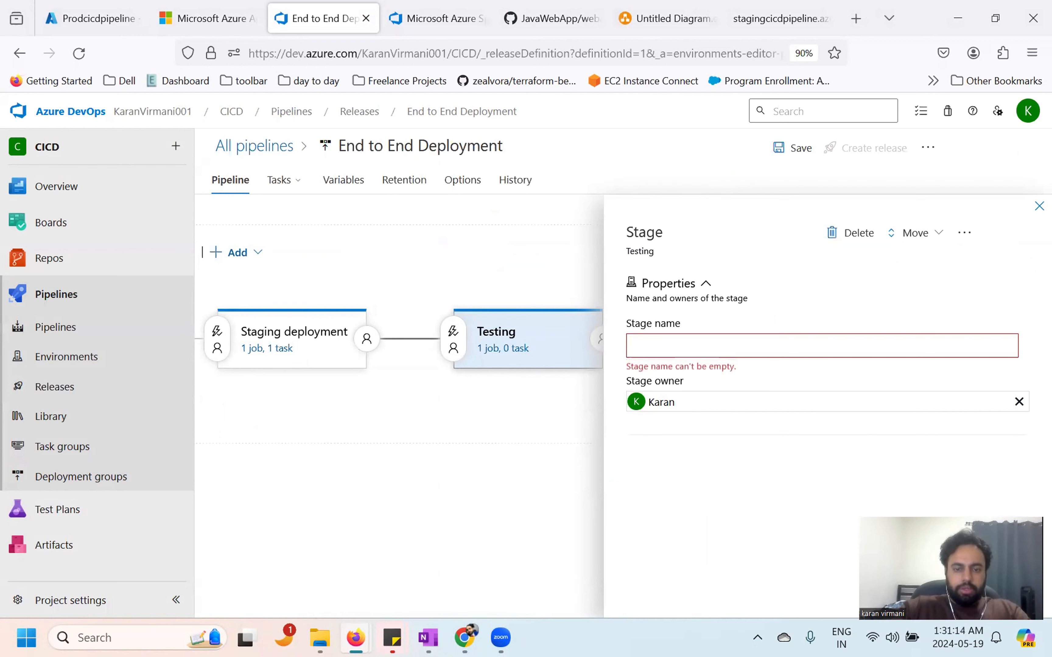
text(Automated testing)
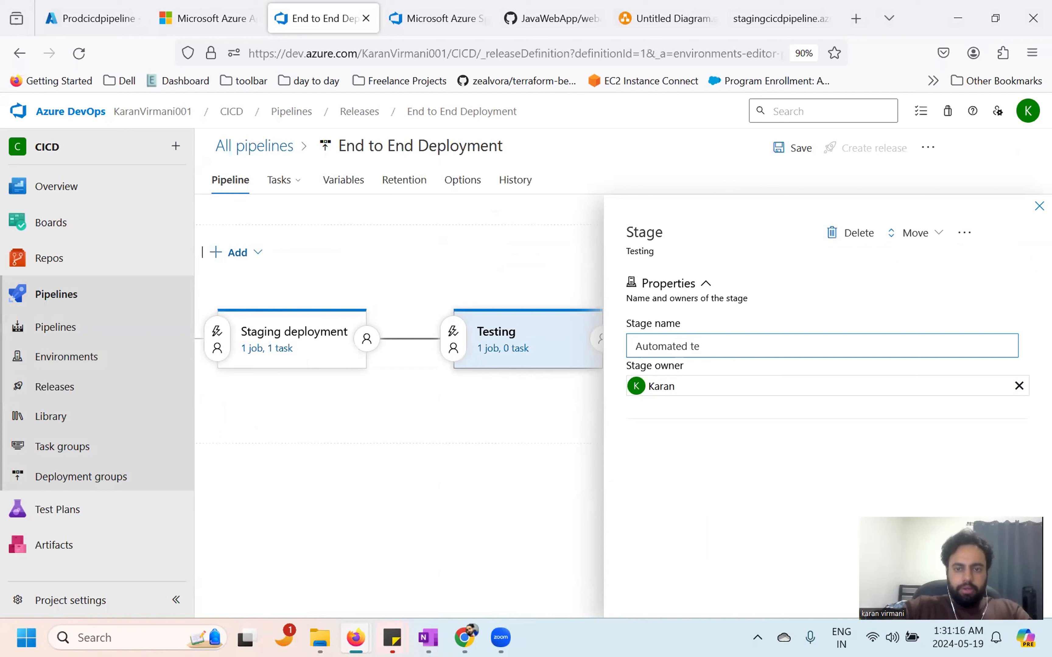
click(1037, 207)
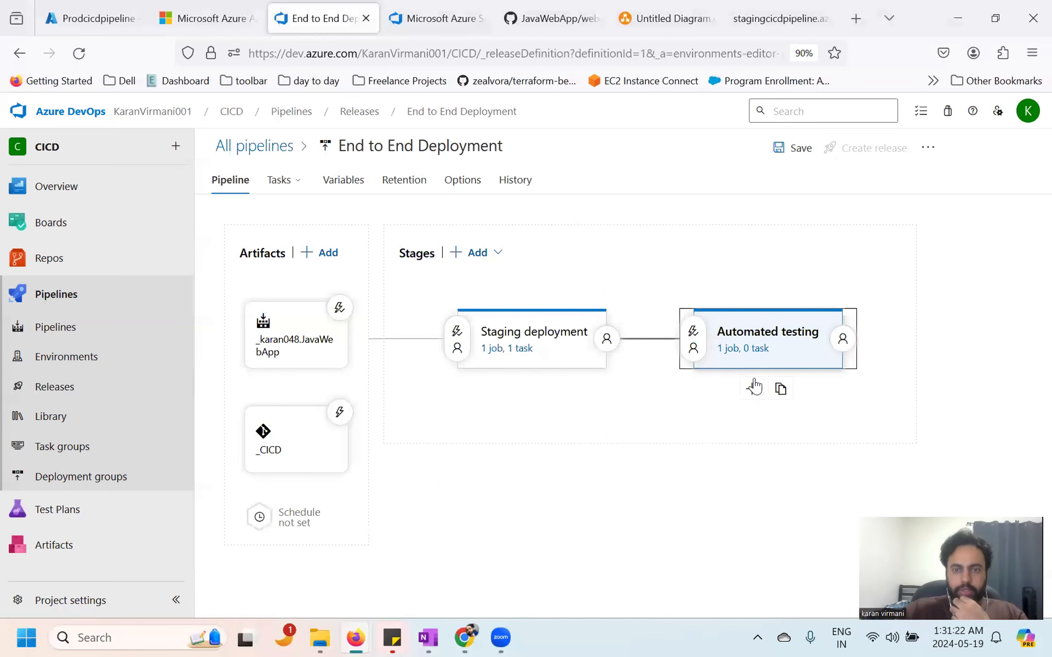
click(742, 349)
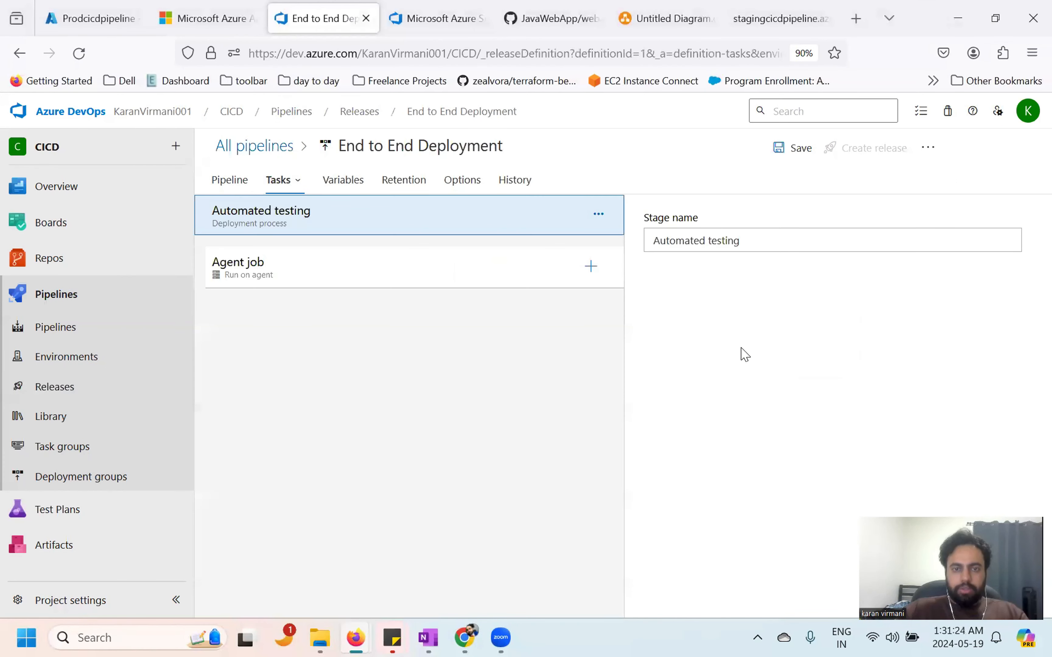
Step: Search the available tasks for maven and add the Maven task to the Automated testing stage's agent job
click(591, 267)
click(931, 235)
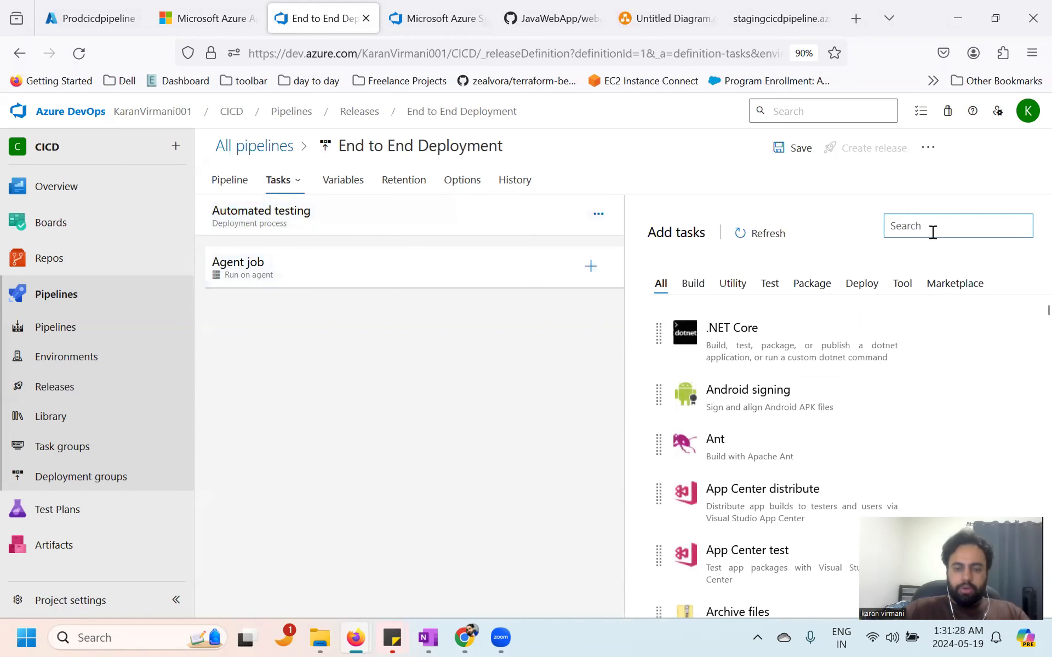
text(mavem)
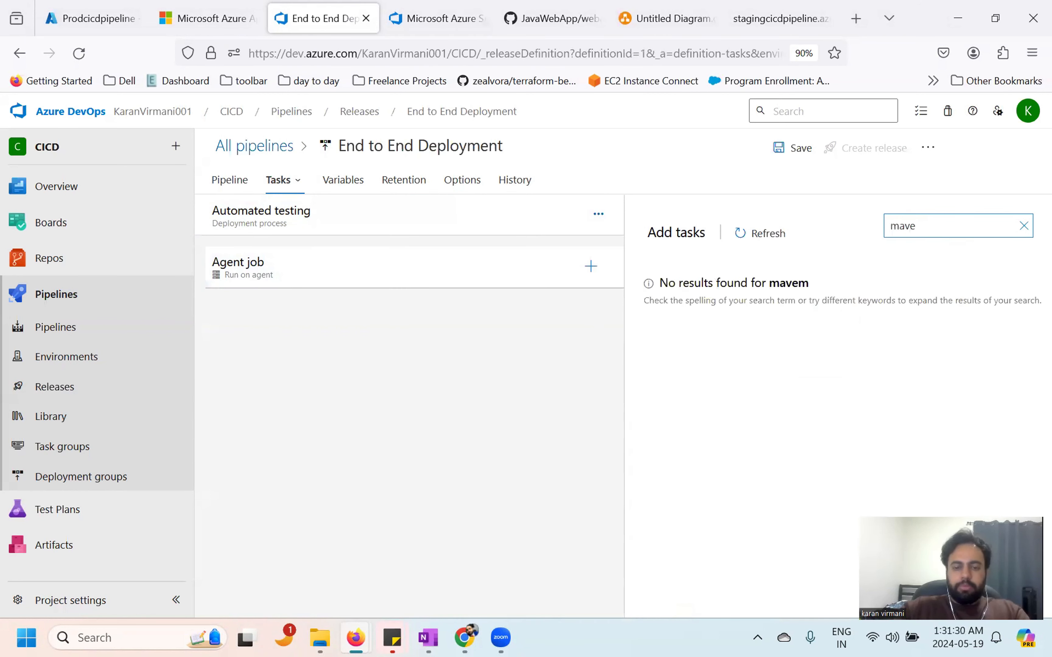
key(BackSpace)
mouse_move(828, 290)
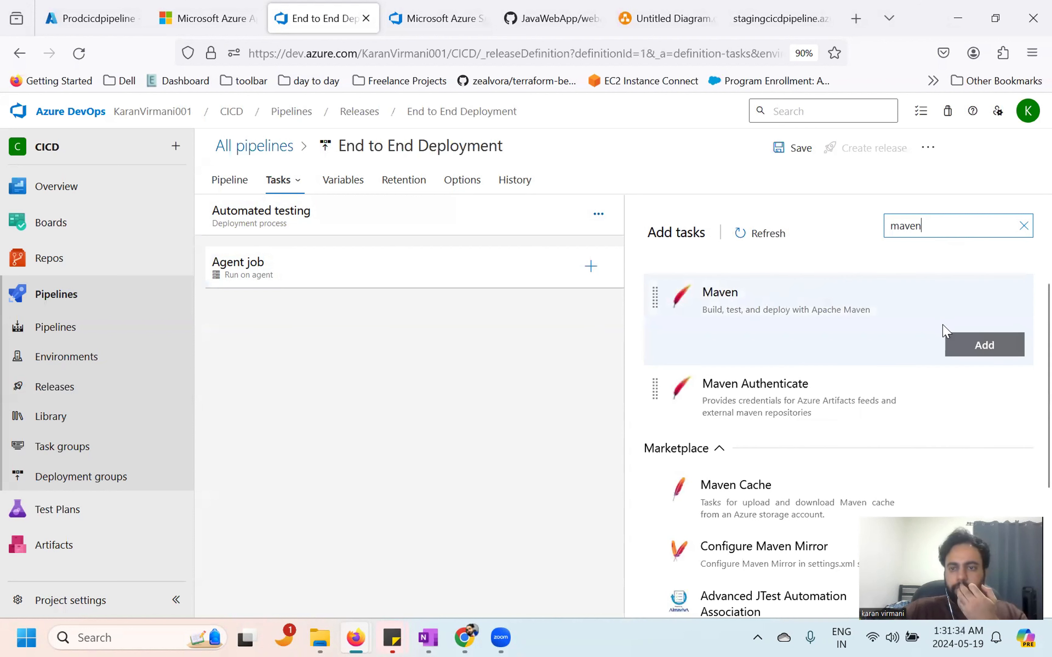
click(955, 345)
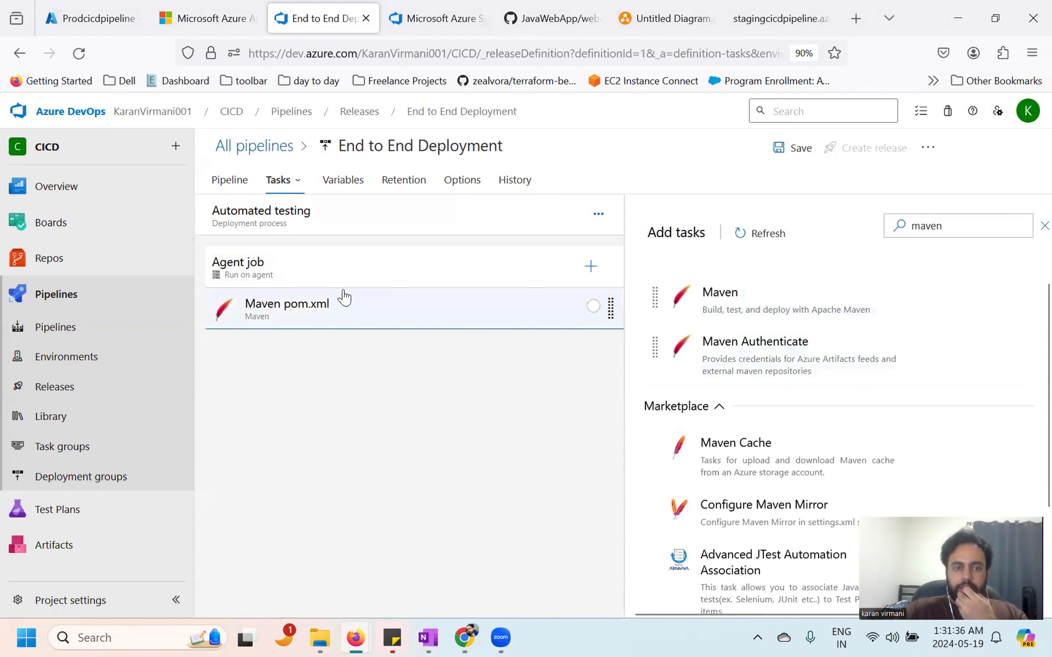
Step: Set the Maven task's POM file to pom.xml from the linked CICD (Azure Repos Git) artifact
click(344, 298)
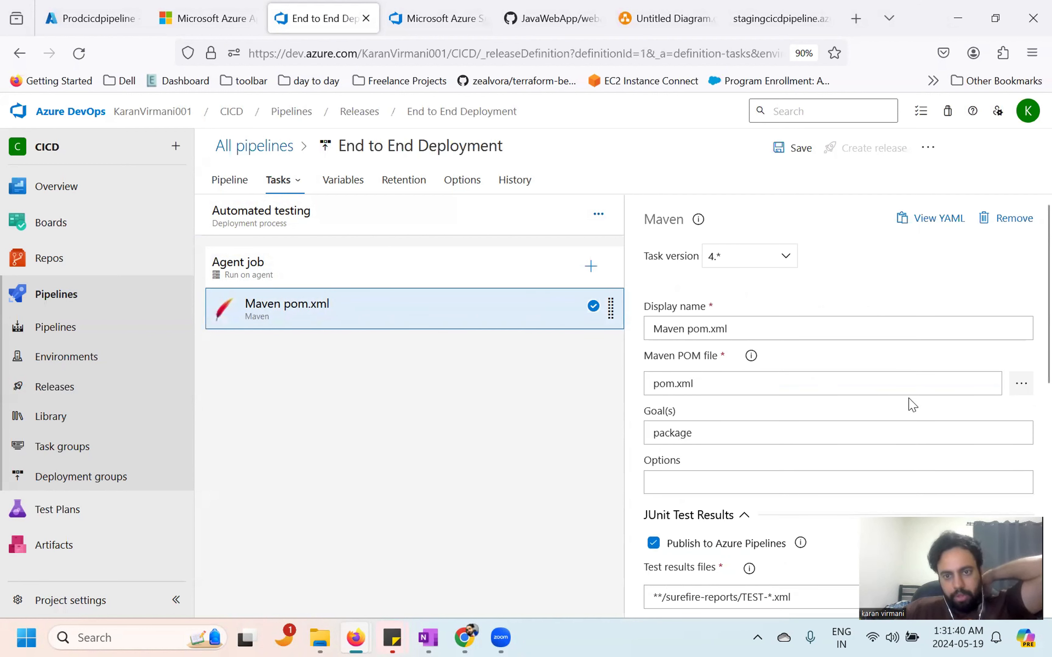
click(1019, 385)
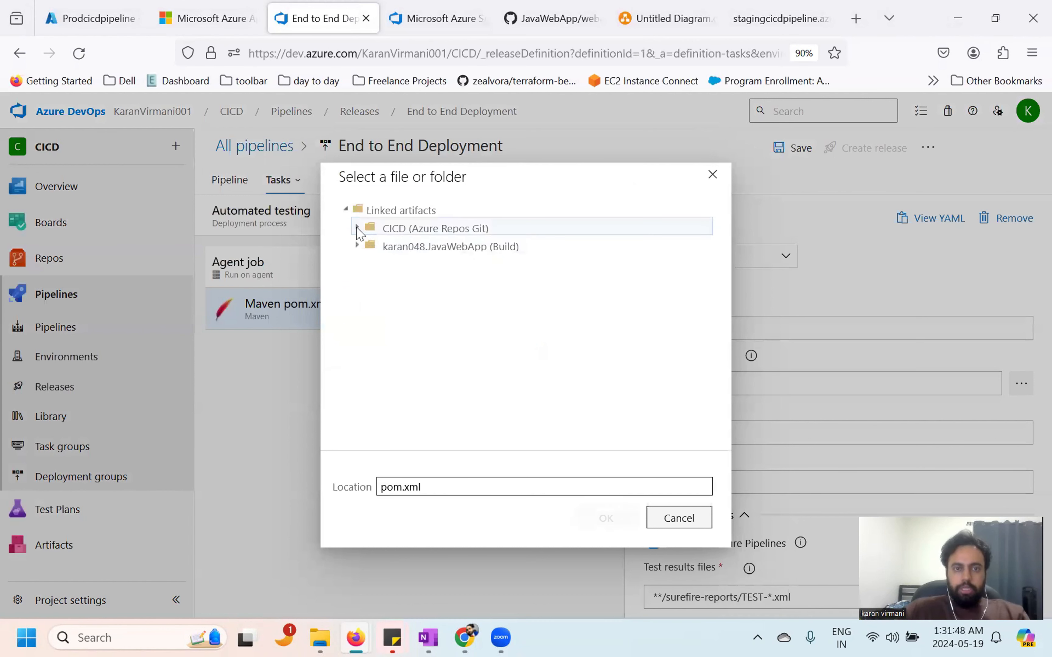
click(357, 227)
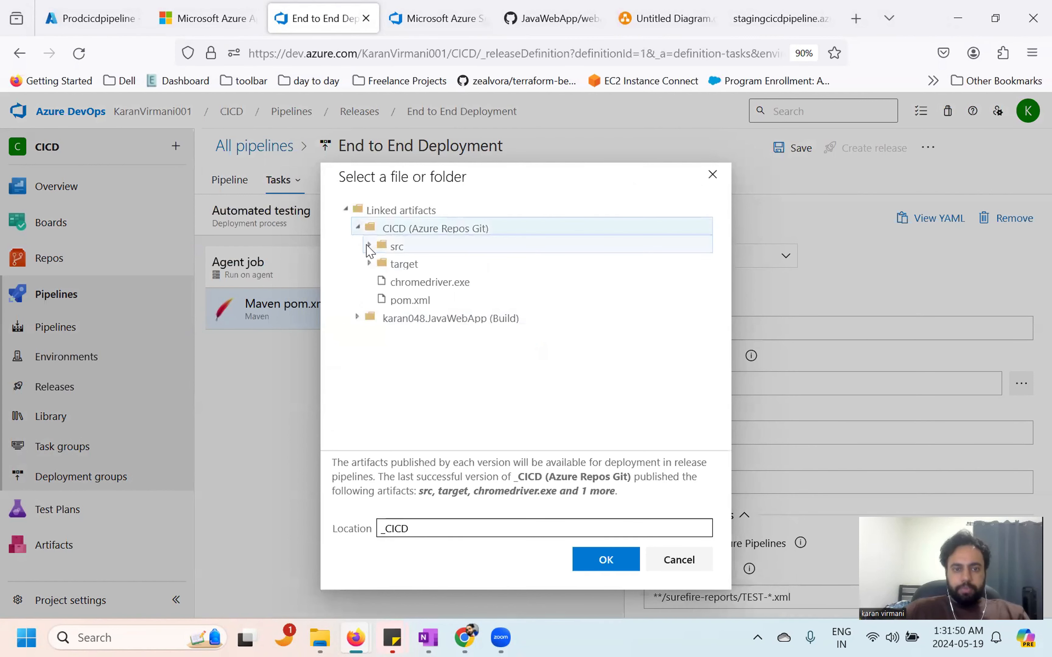
click(405, 302)
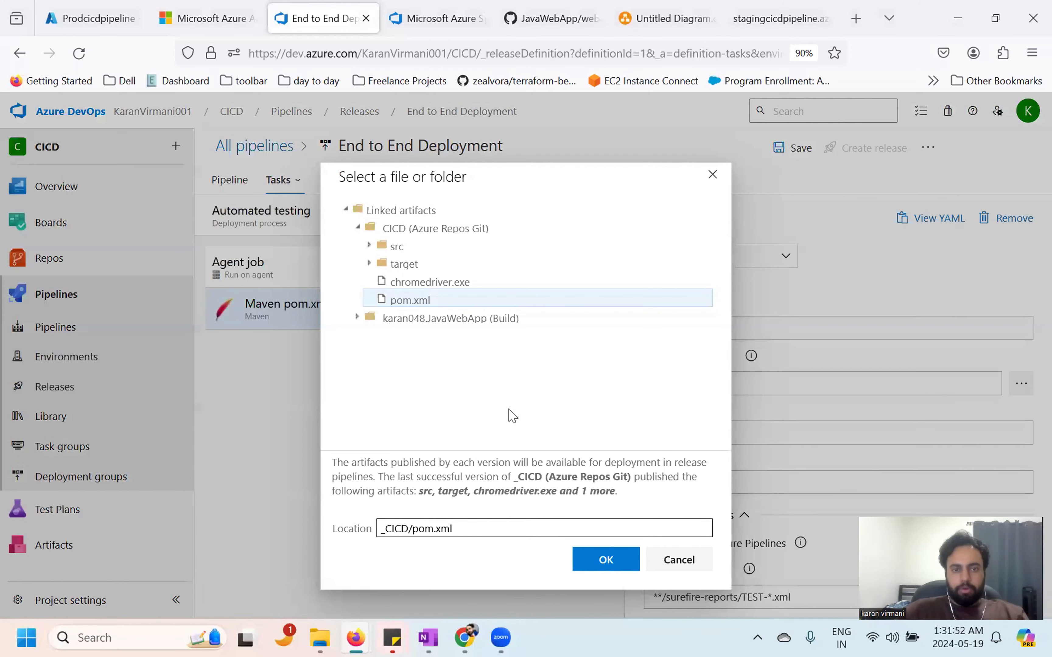
click(599, 569)
Step: Set the Maven task's goal to test
scroll(709, 347, down, 3)
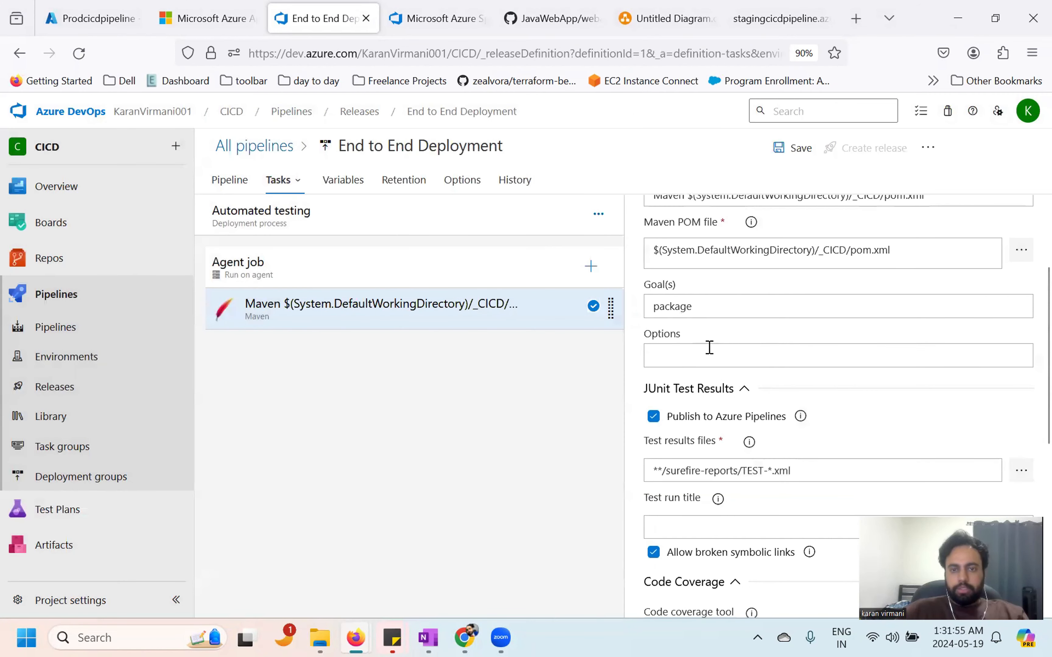
double_click(703, 314)
text(ts)
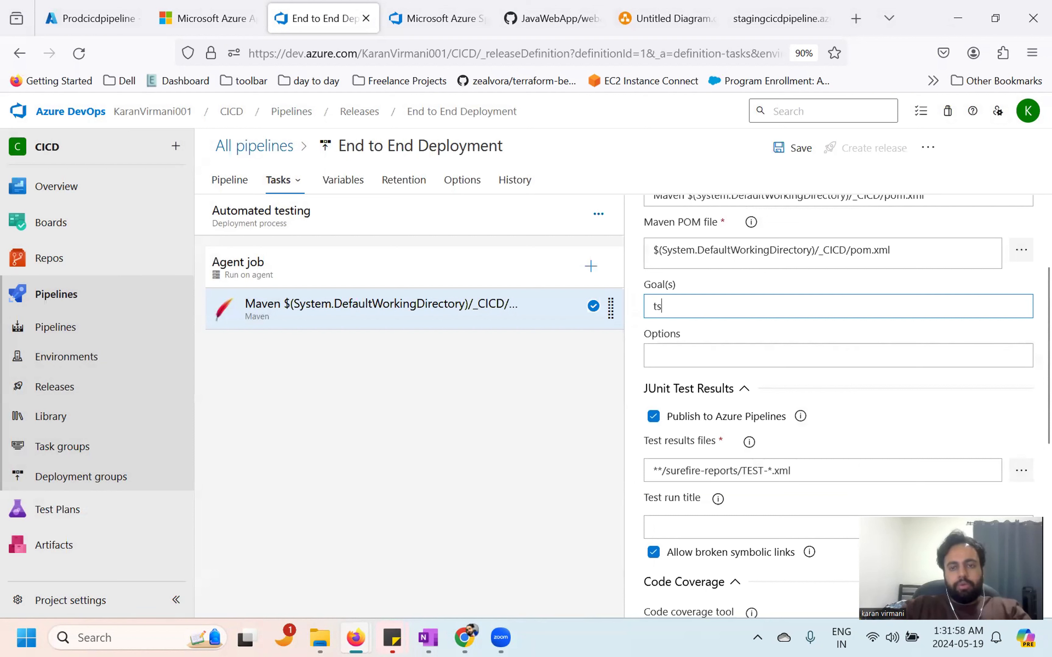
key(BackSpace)
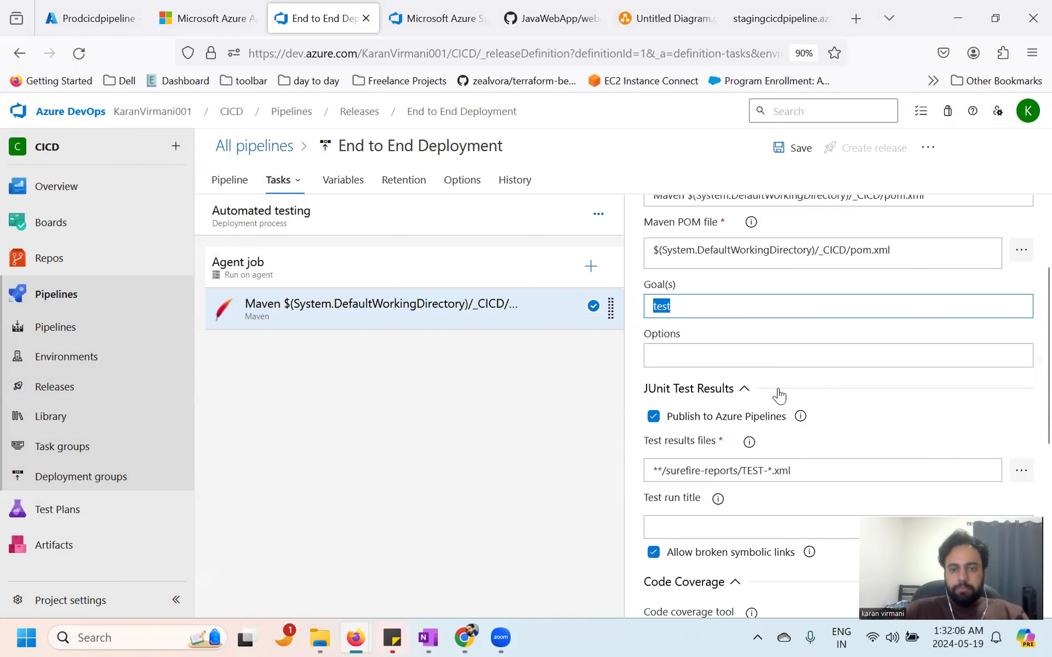
Step: Enable Continue on error in the Maven task's control options
scroll(779, 395, down, 6)
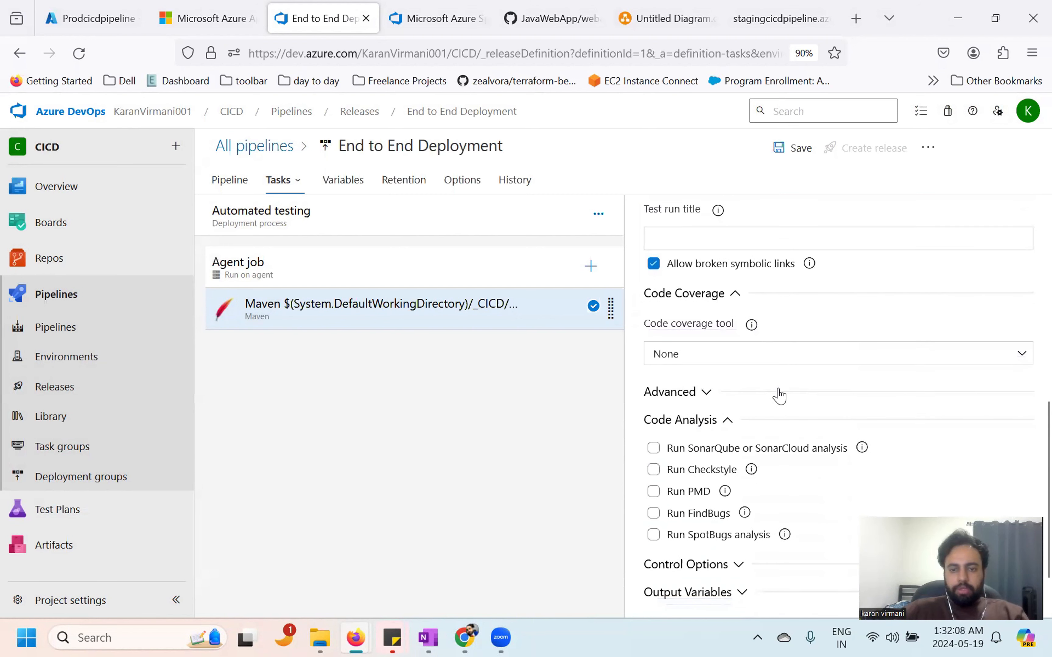
scroll(779, 396, up, 3)
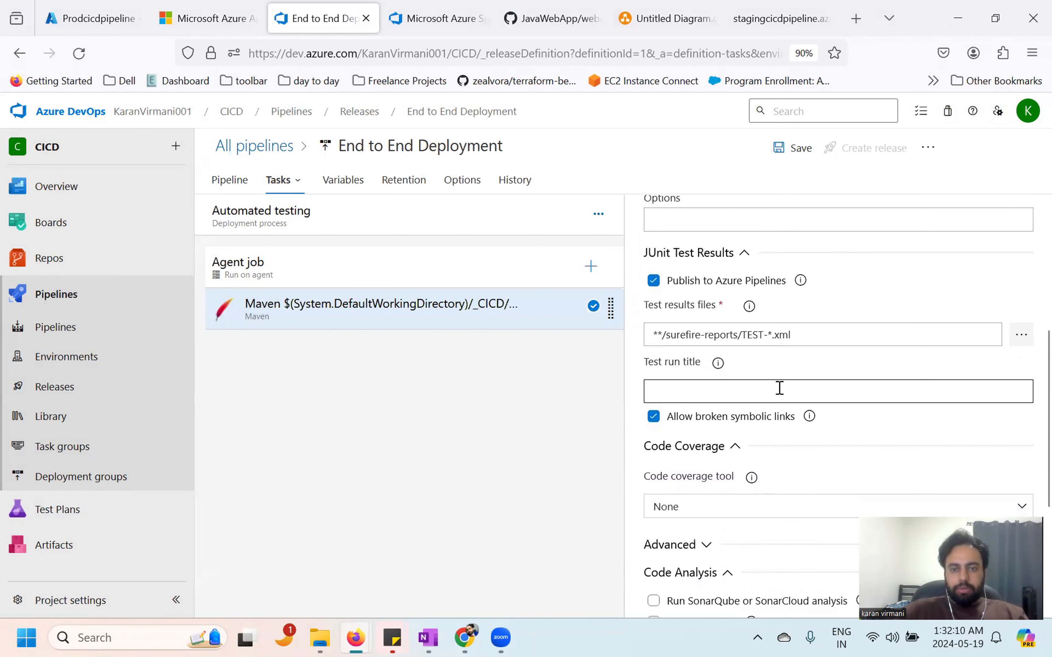
scroll(779, 392, down, 4)
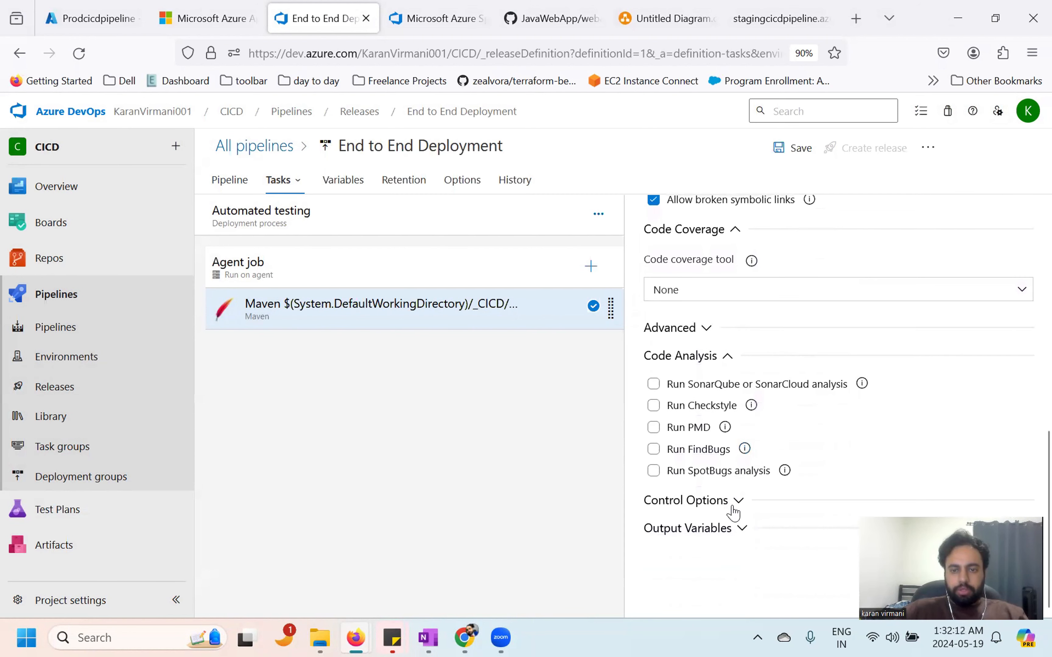
click(733, 504)
scroll(734, 511, down, 2)
scroll(735, 510, down, 2)
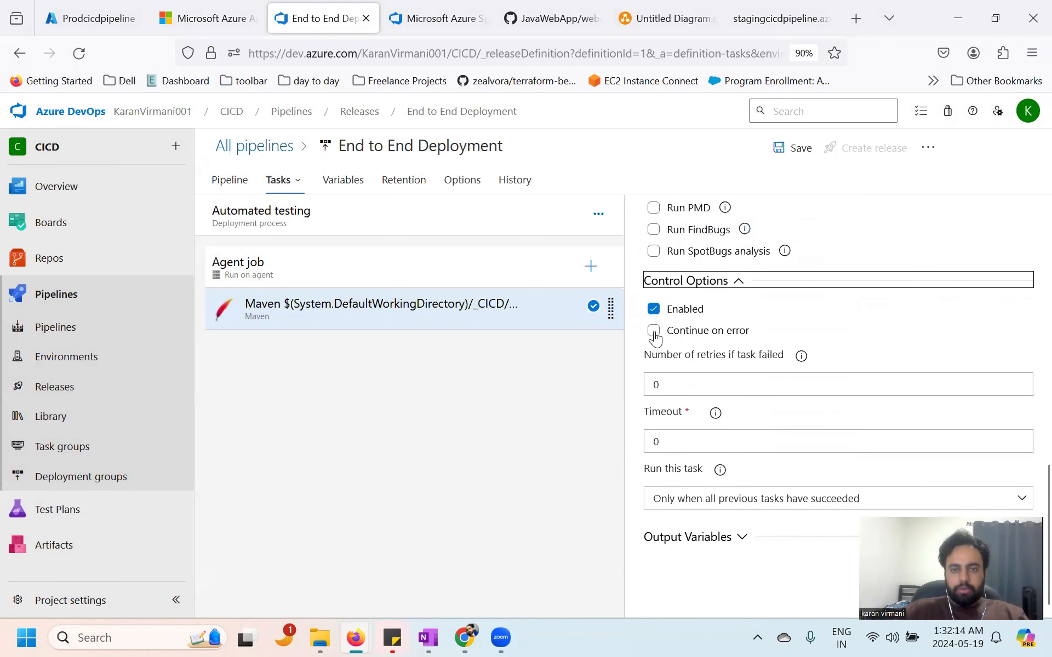
click(653, 334)
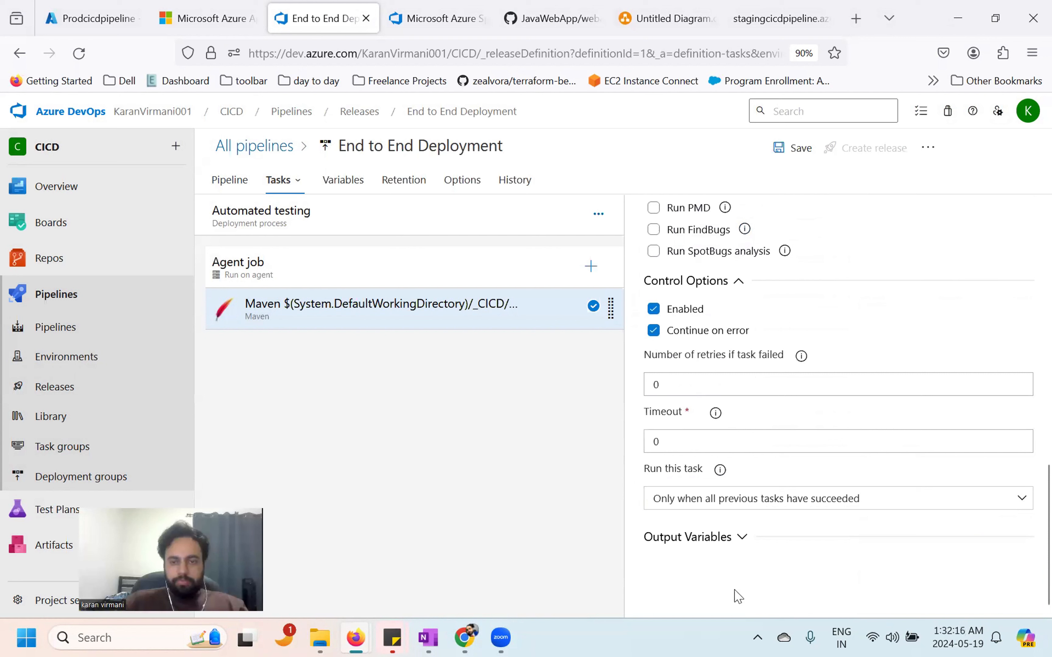
Step: Review the Maven task's settings and save the release pipeline without a comment
scroll(747, 583, up, 1)
scroll(799, 382, up, 10)
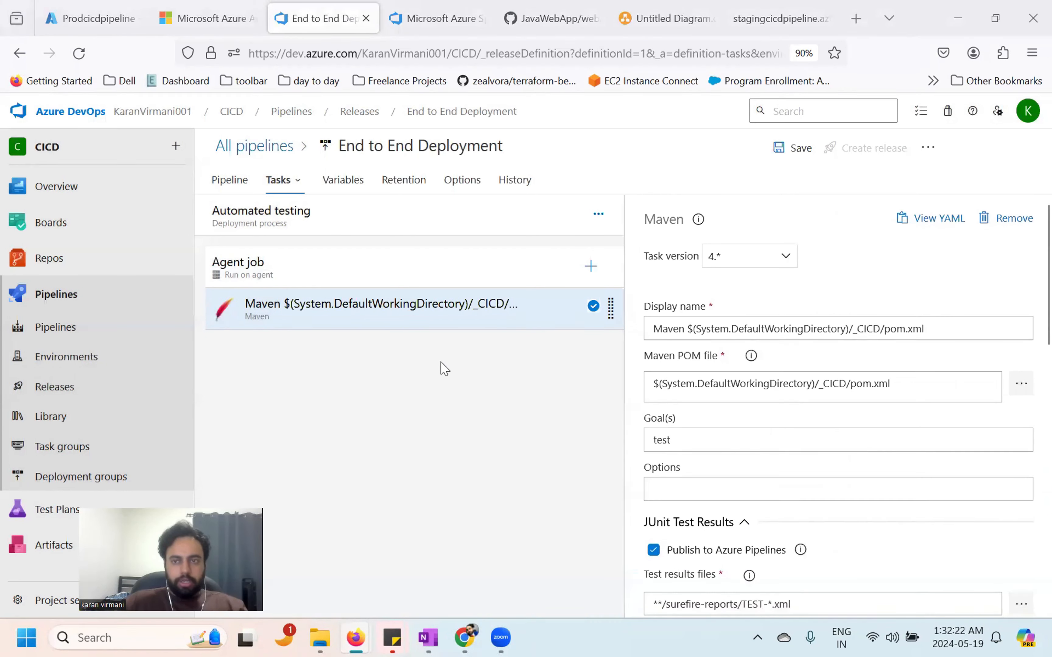
scroll(704, 353, down, 10)
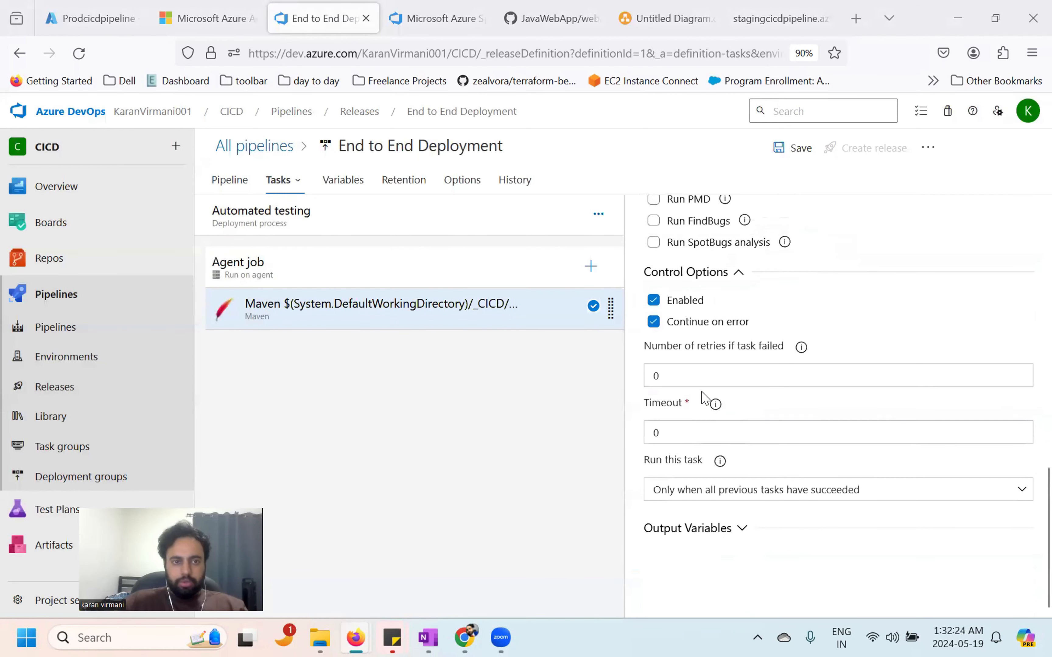
scroll(709, 399, up, 10)
click(781, 152)
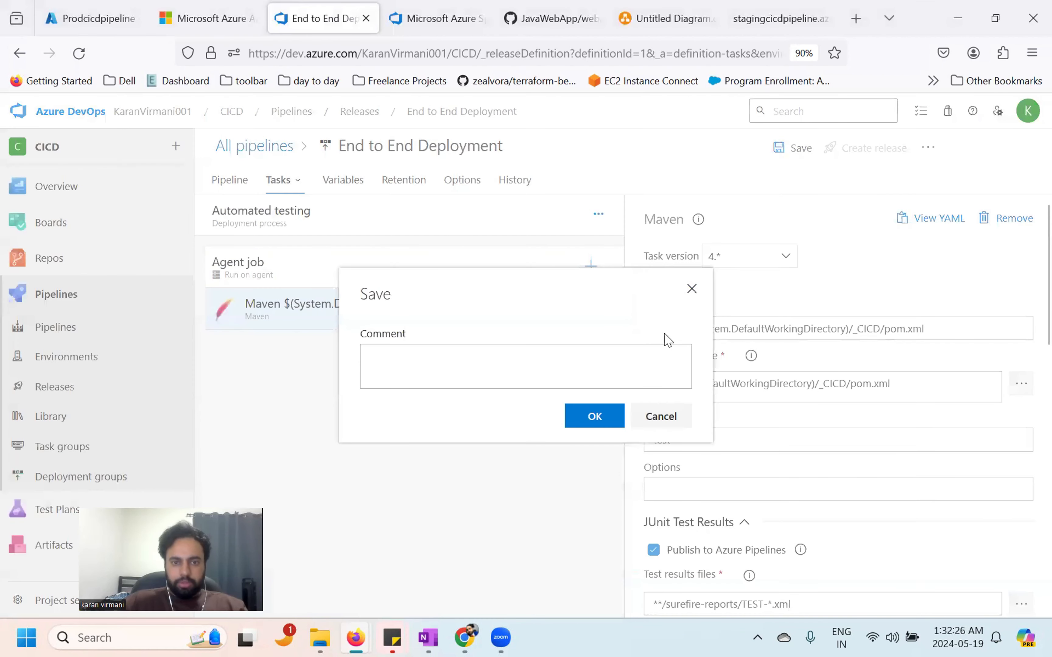
click(594, 417)
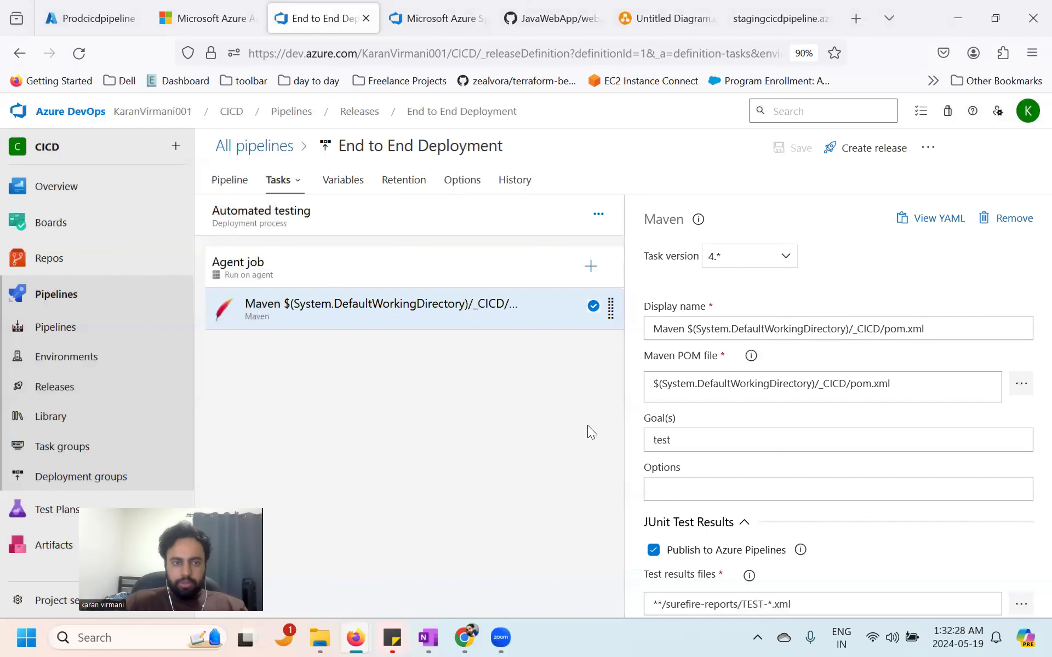
Step: Return to the list of all release pipelines and reopen End to End Deployment for editing
click(245, 150)
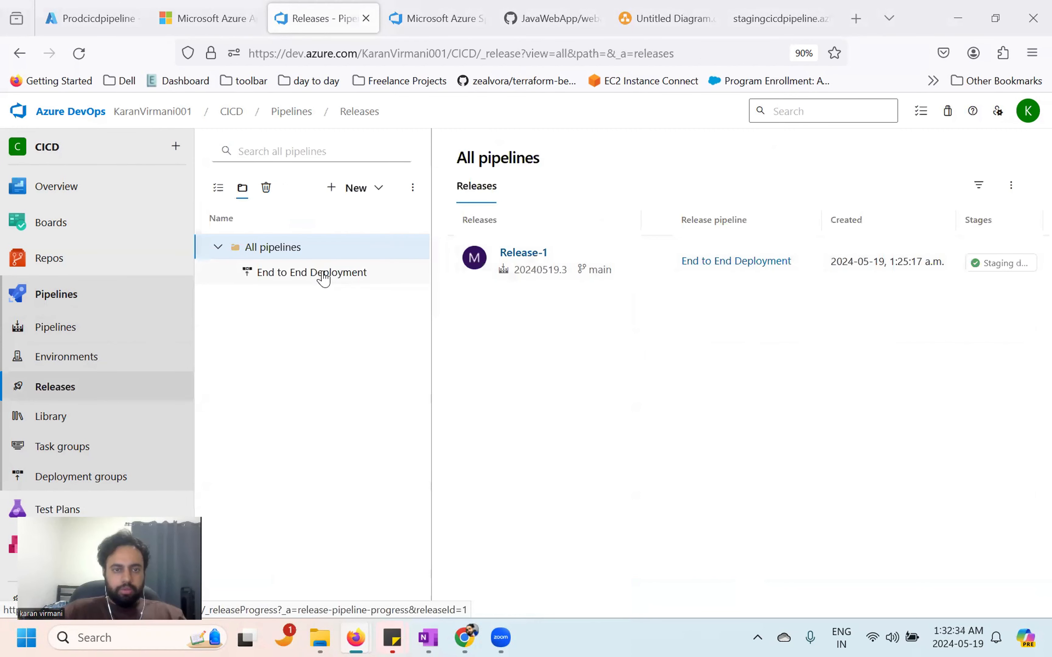
click(321, 274)
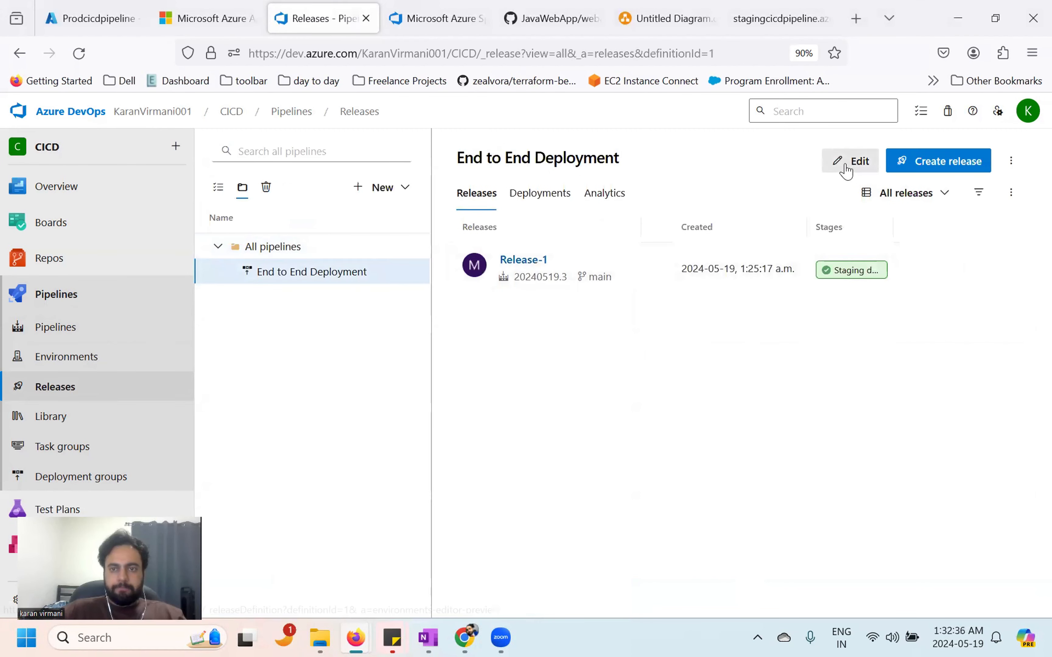
click(848, 161)
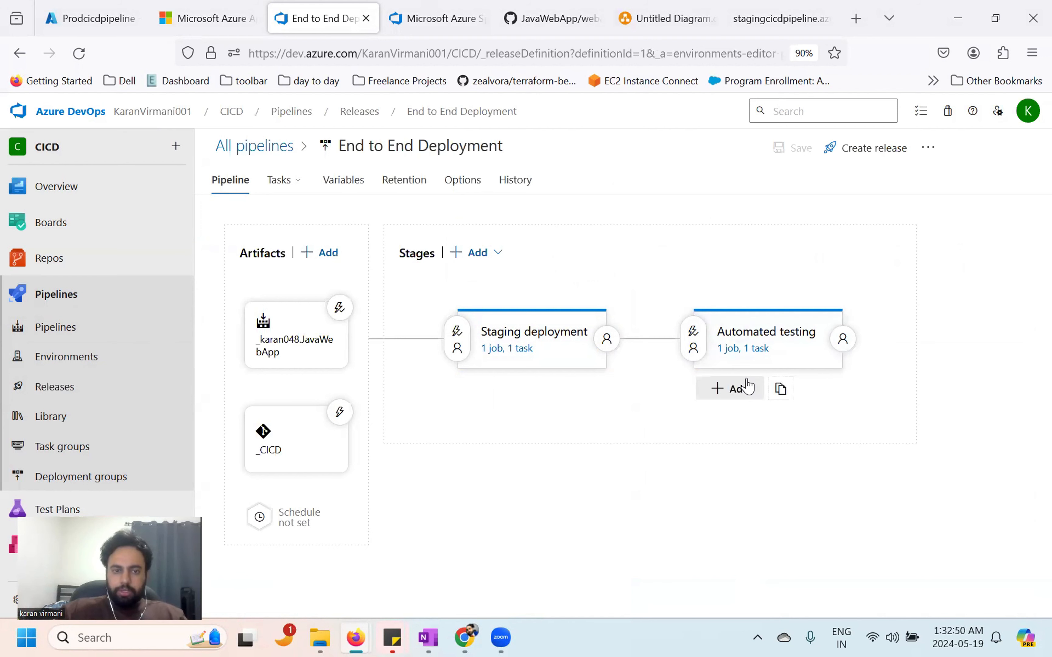
Step: Add a stage after Automated testing using the Azure App Service deployment template, found by searching for azure app
click(734, 394)
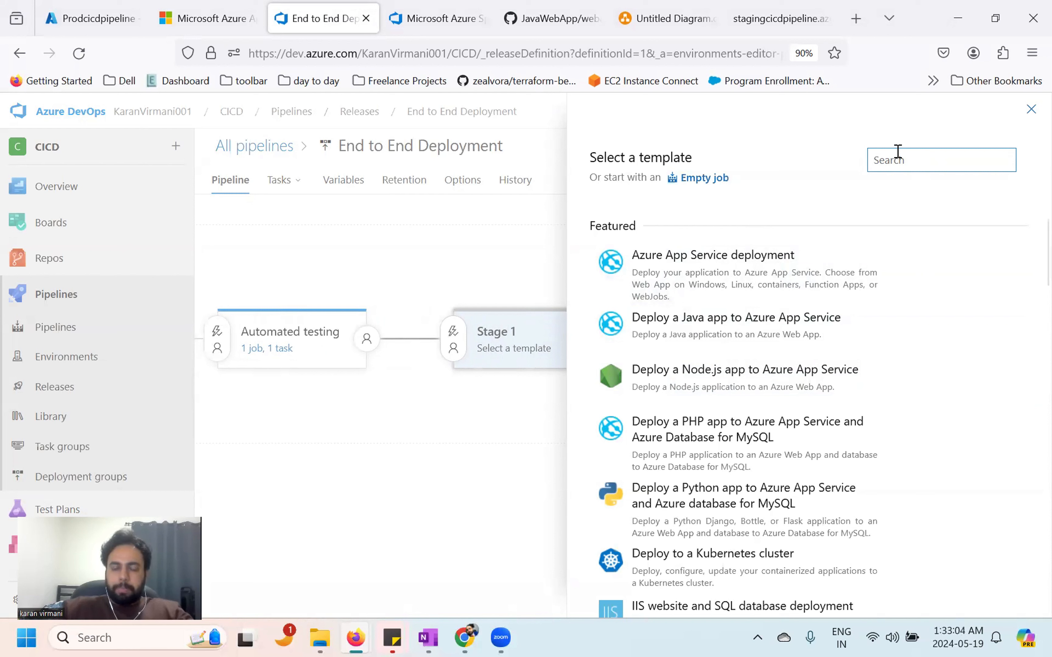
text(deplo)
key(BackSpace)
key(BackSpace)
key(BackSpace)
key(BackSpace)
key(BackSpace)
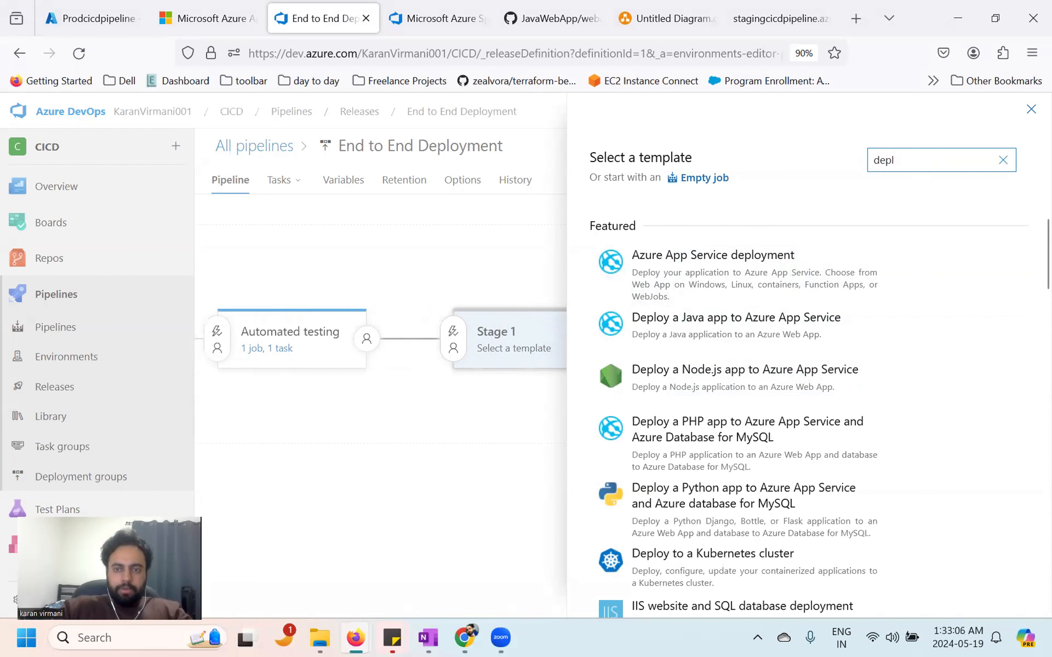
text(azure app)
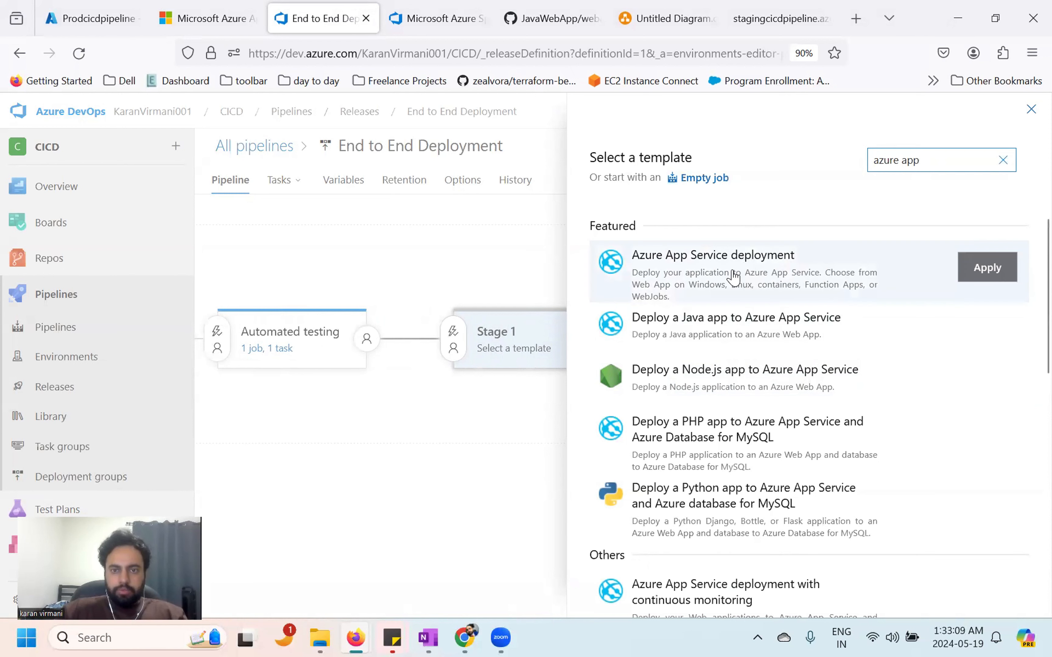
click(734, 275)
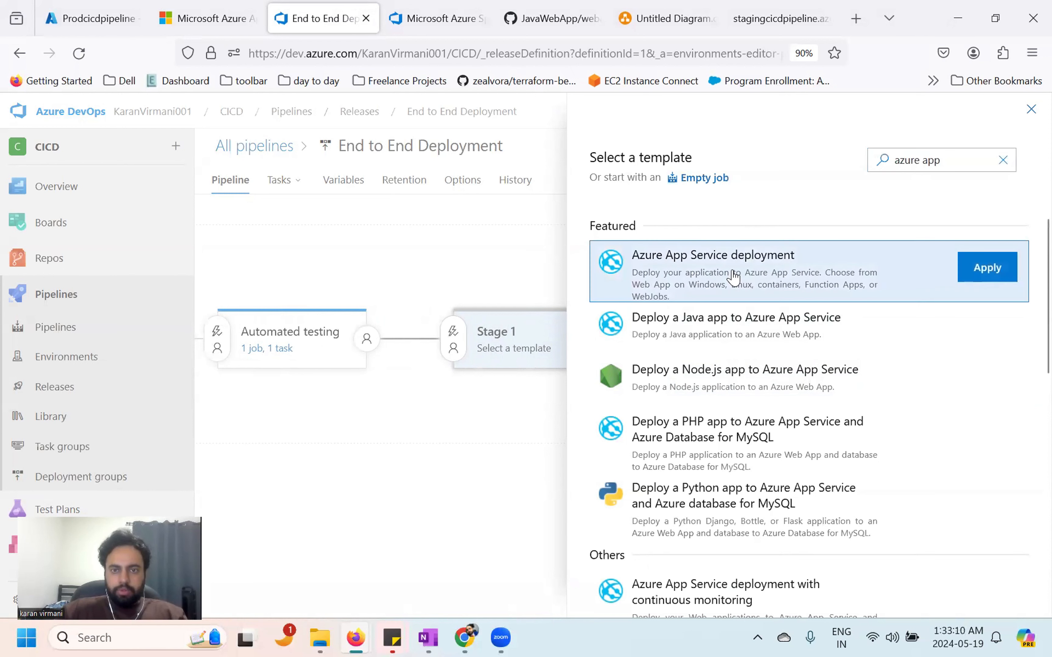
click(1005, 260)
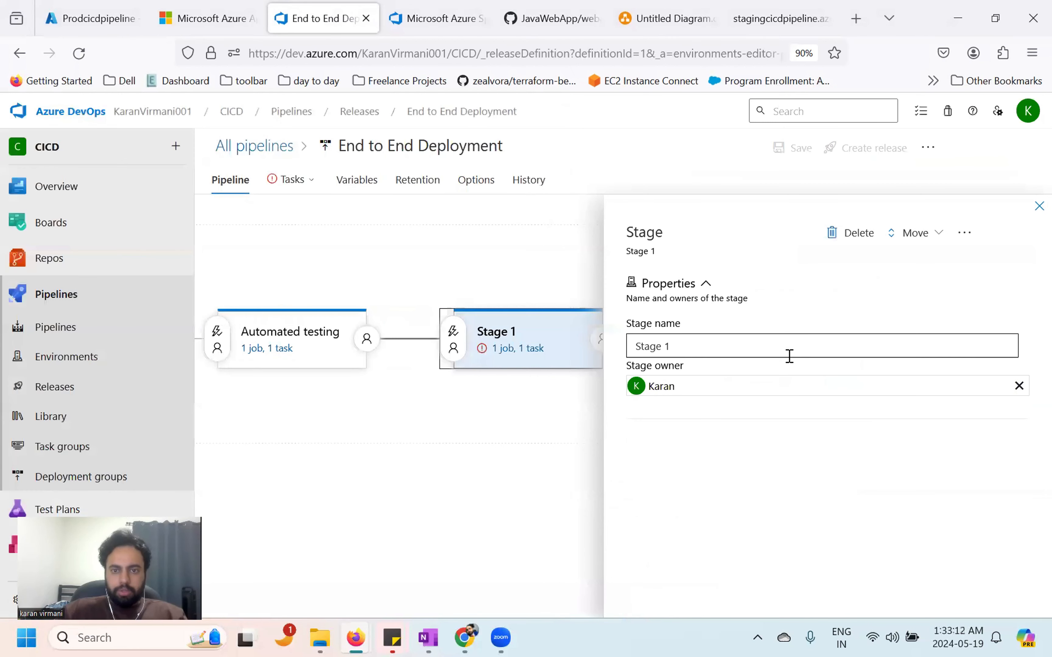
Step: Name the new stage Production Deployment and close its properties
click(748, 349)
key(ctrl+a)
text(Pro)
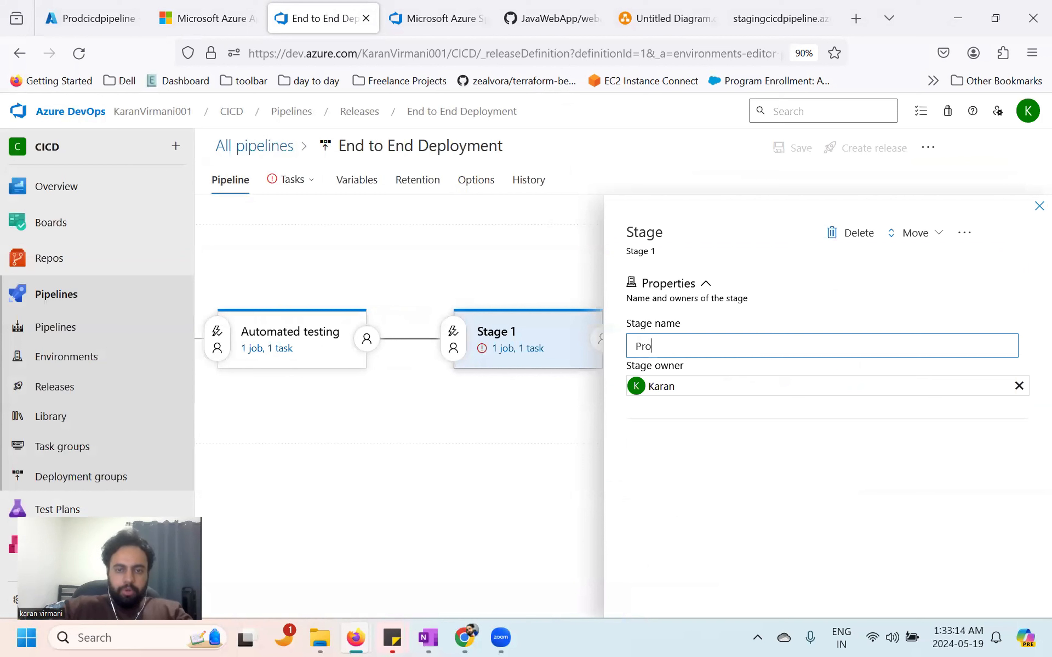
text(duction)
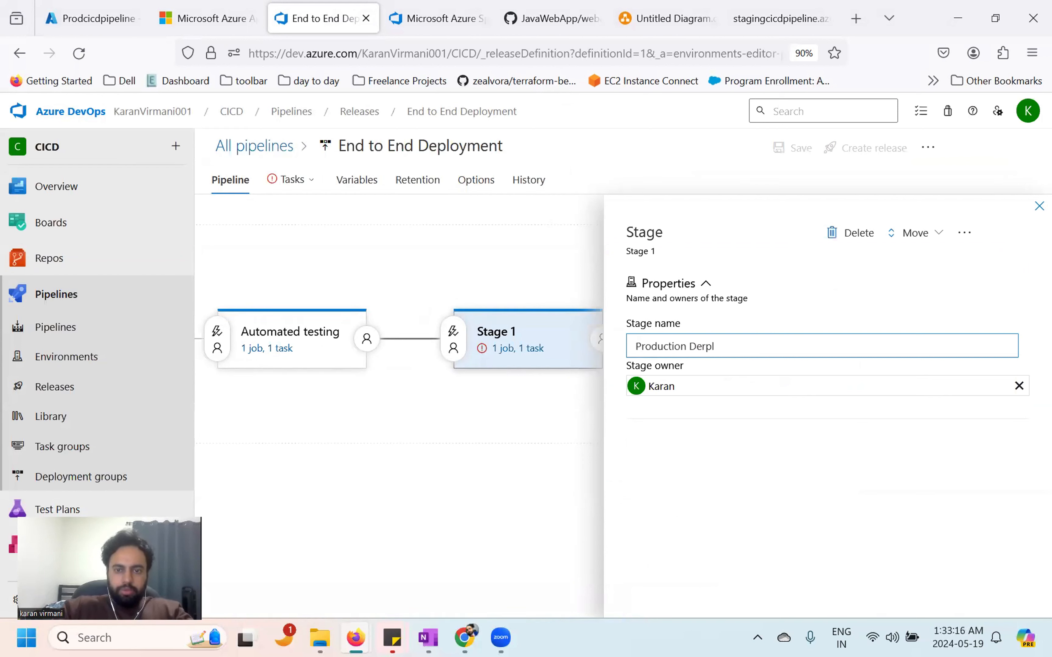
text( Dep)
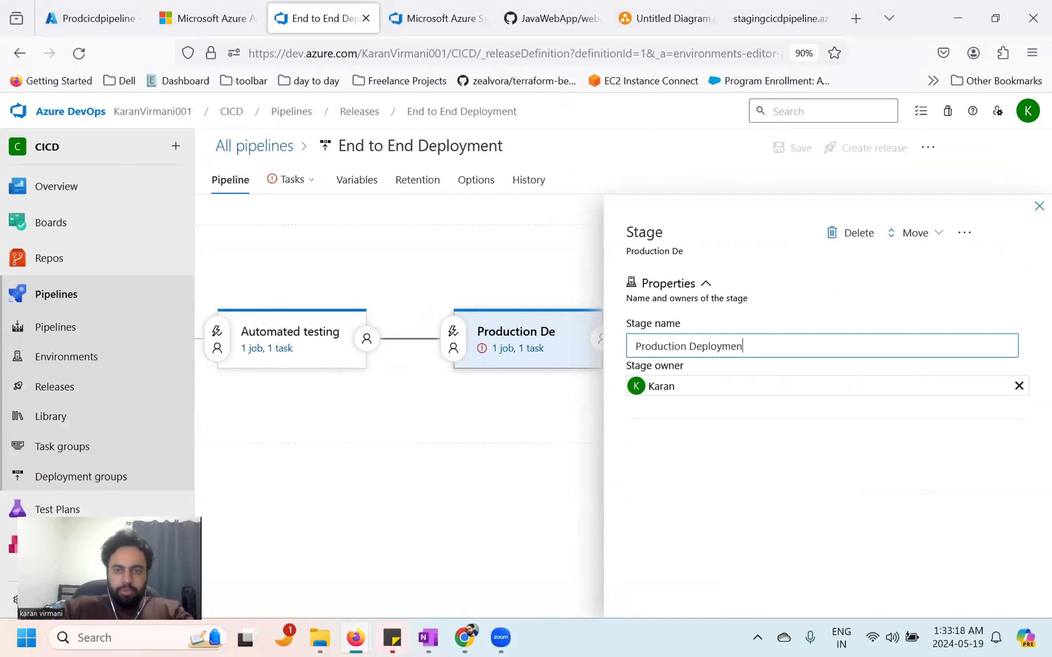
click(1034, 209)
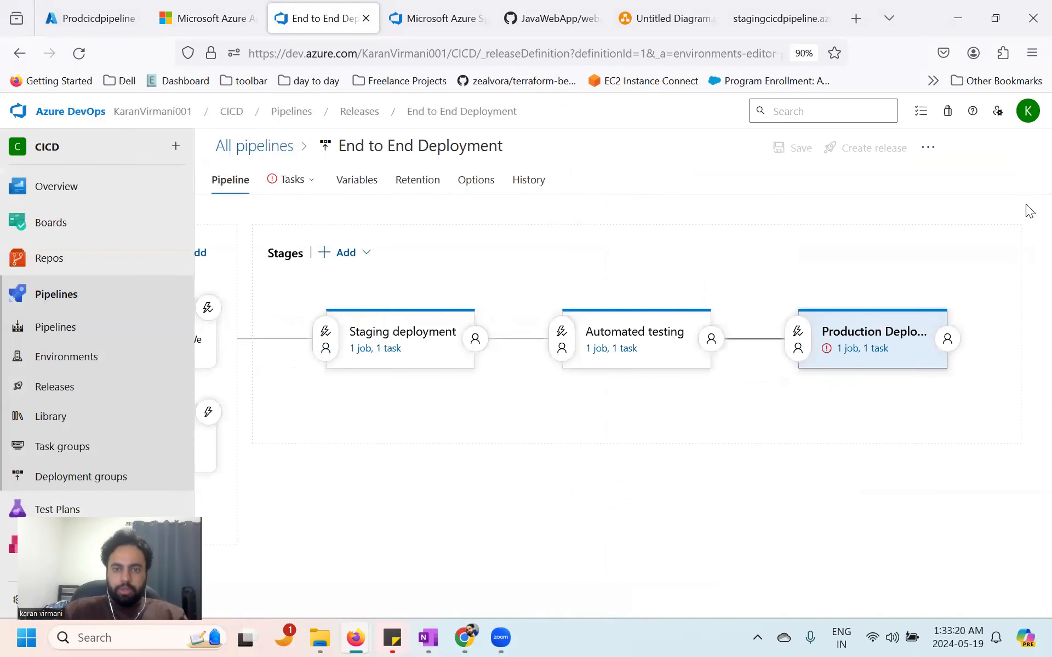
Step: Open the Production Deployment stage's tasks and select the Microsoft Azure Sponsorship service connection as its Azure subscription
click(852, 350)
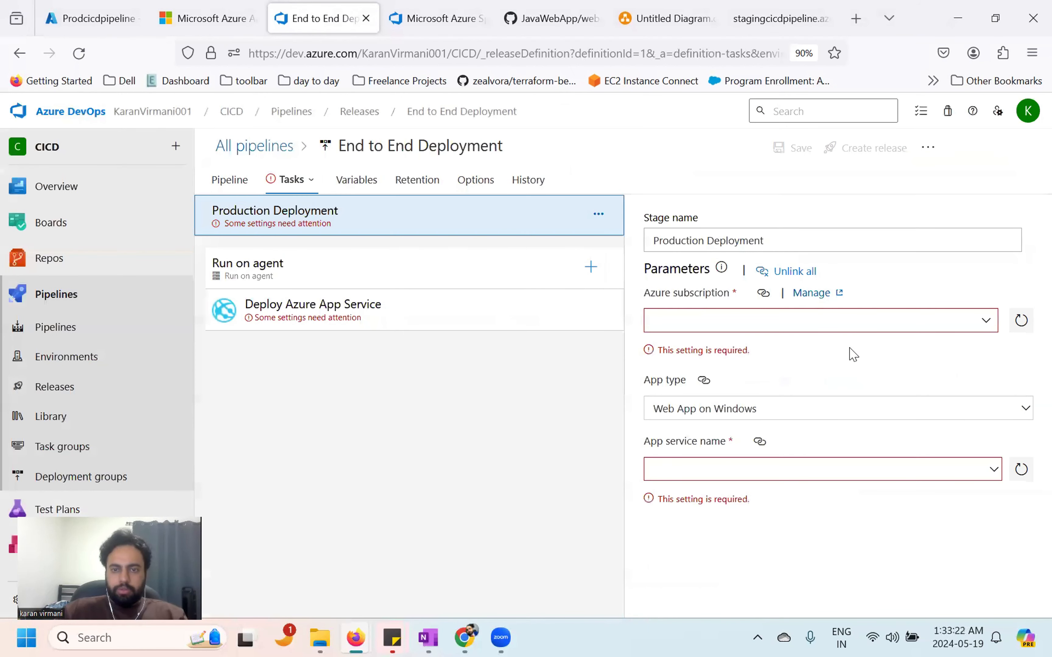
click(987, 321)
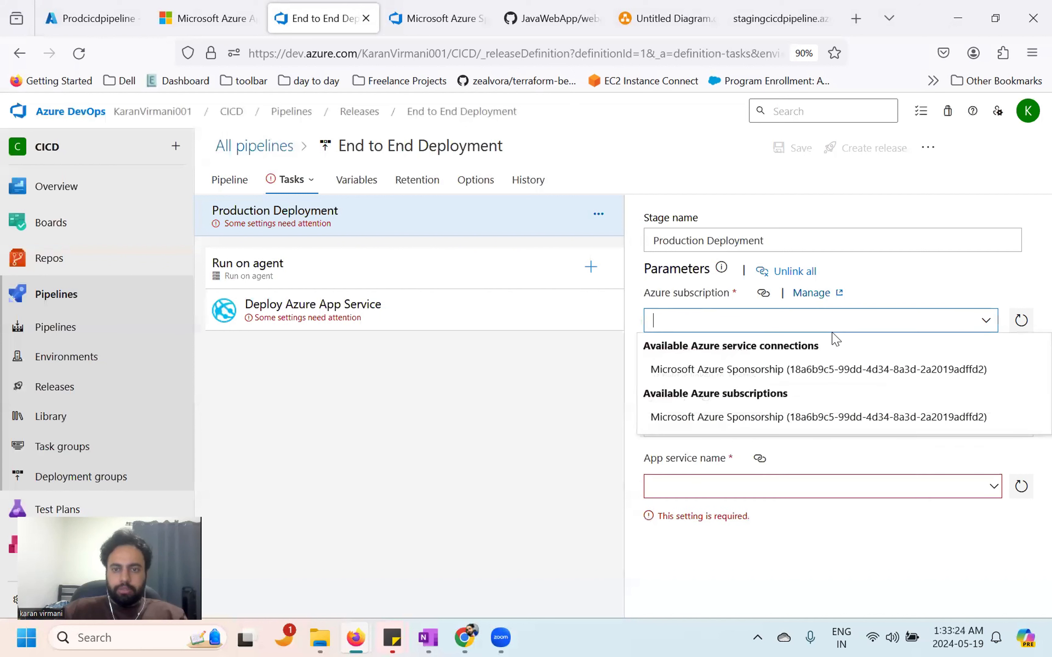
click(784, 371)
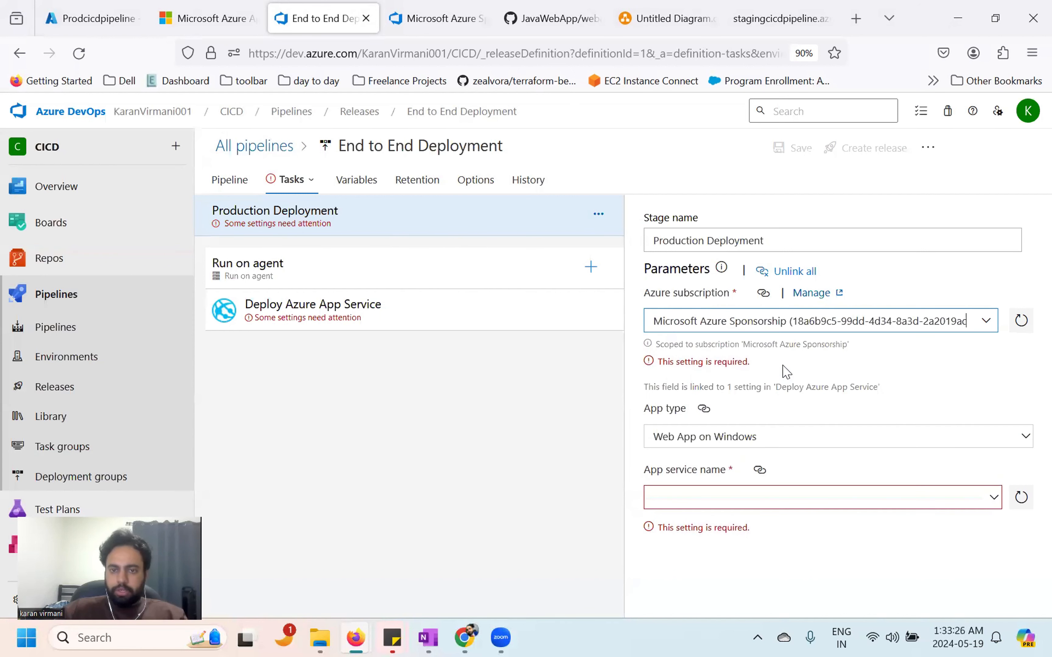
Step: Reselect the Microsoft Azure Sponsorship service connection for the Production Deployment stage and set the app type to Web App on Linux
click(987, 321)
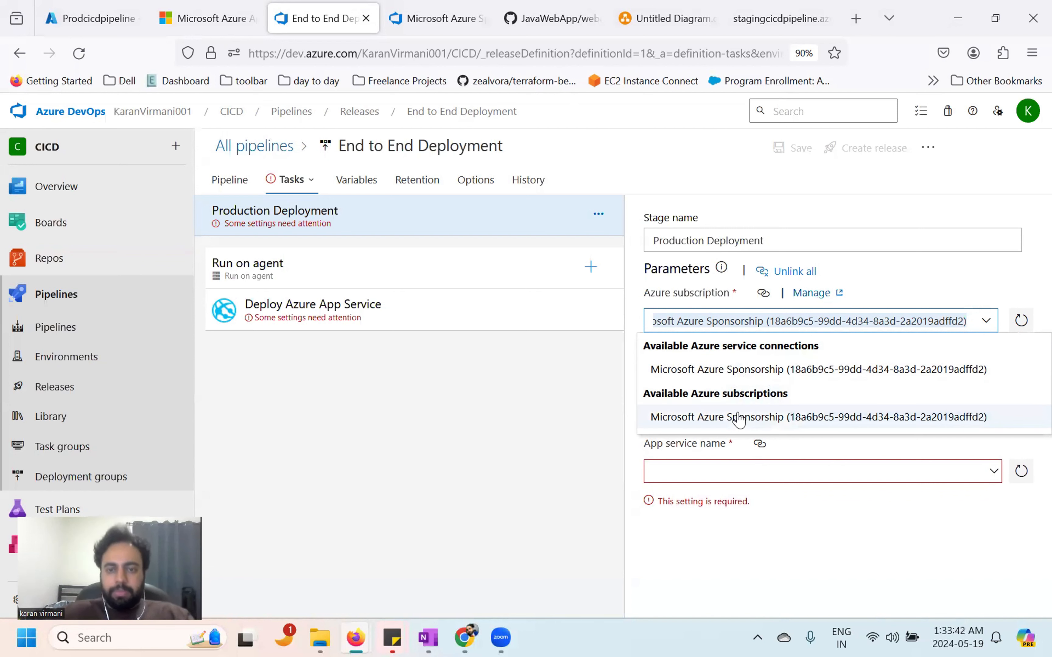
click(727, 370)
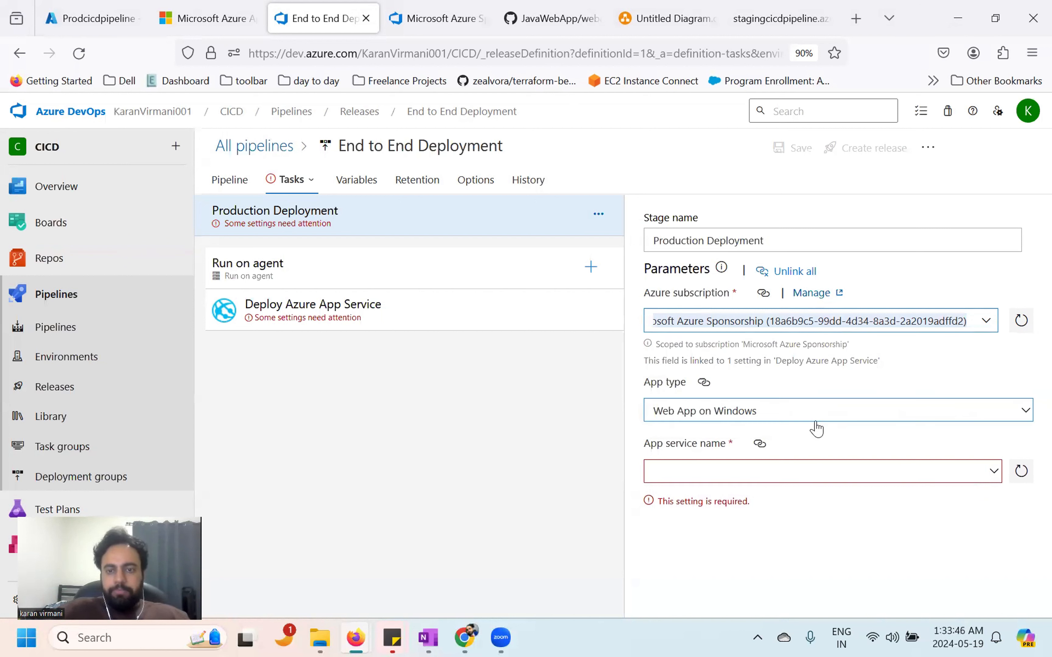
click(1024, 413)
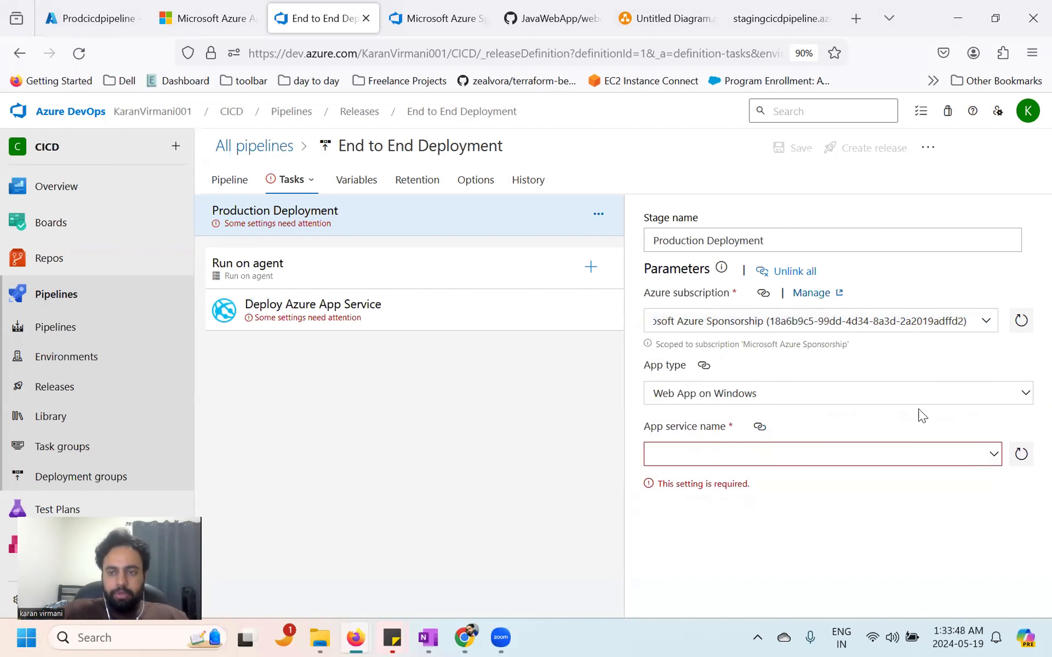
click(1021, 396)
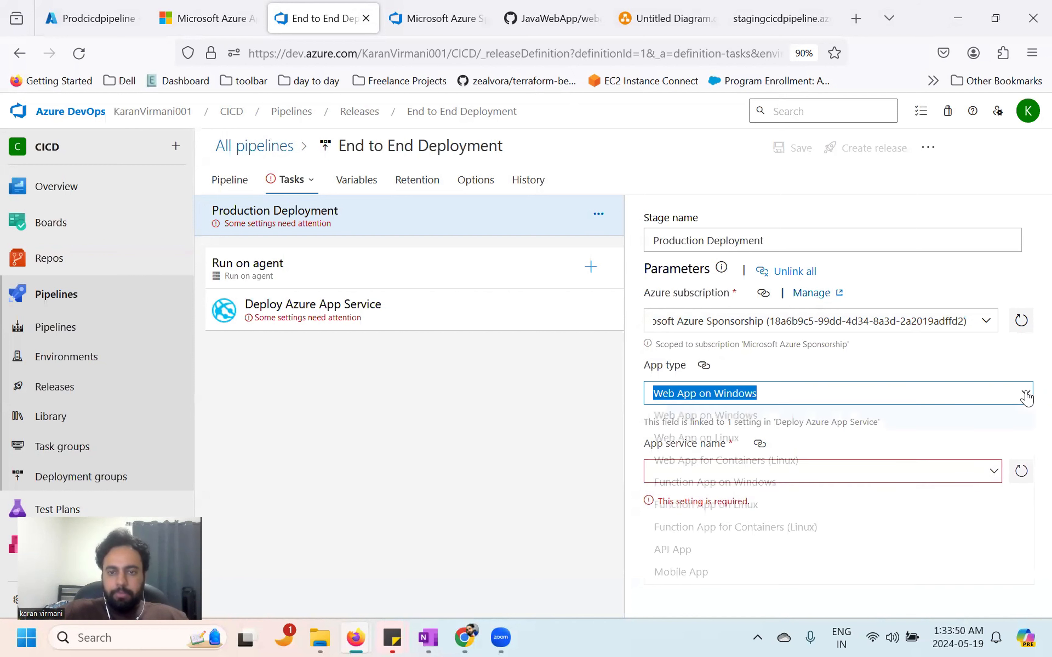
click(744, 442)
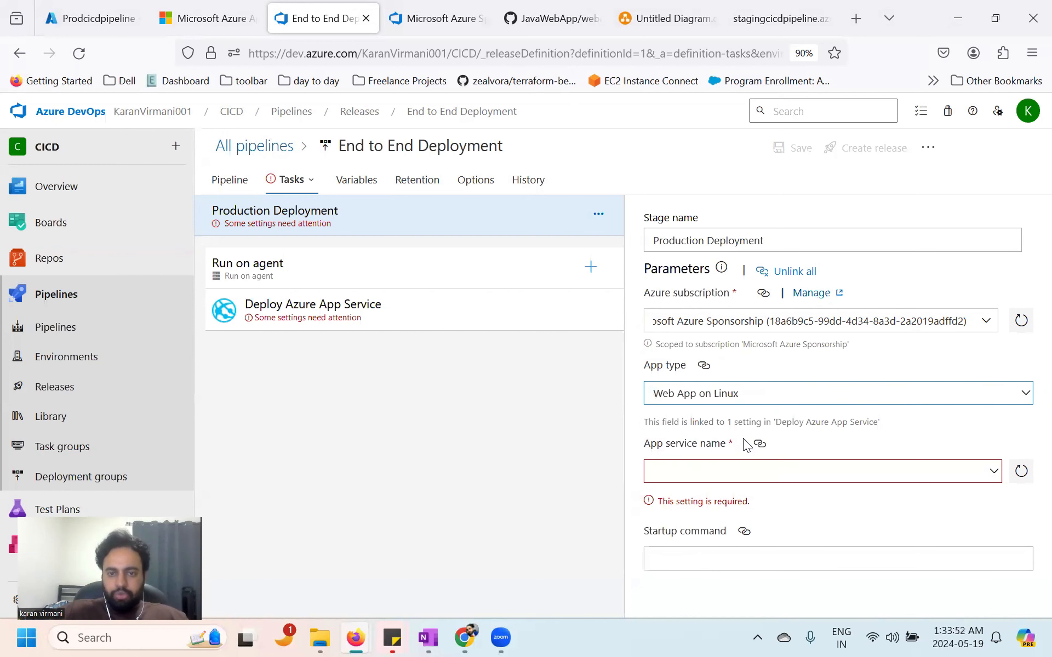
Step: Choose Prodcicdpipeline as the App Service name for the Production Deployment stage
click(993, 475)
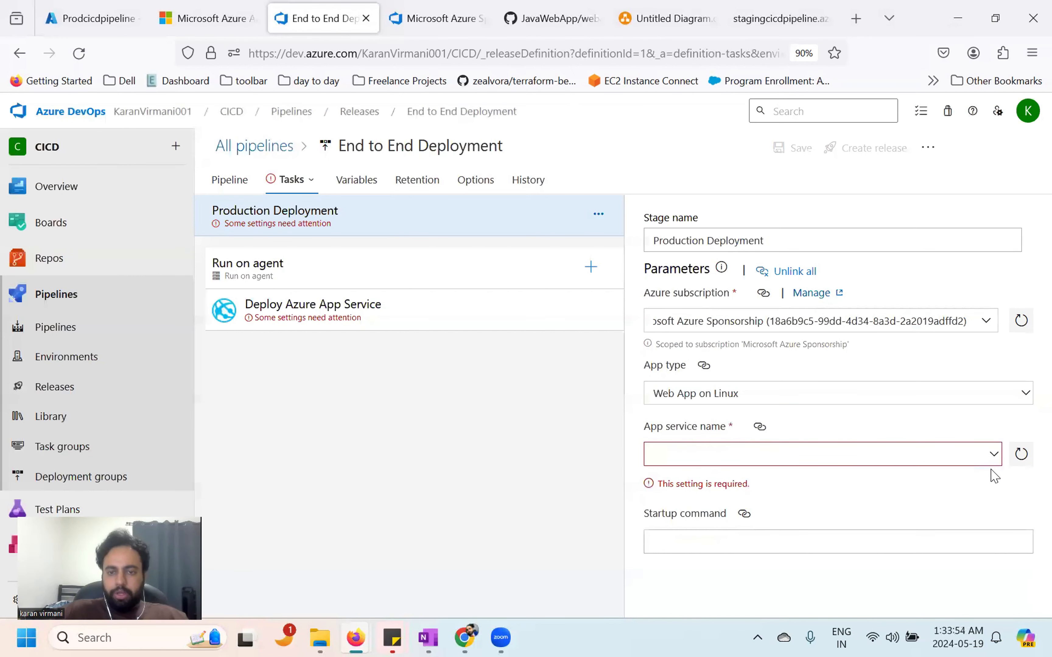
click(994, 455)
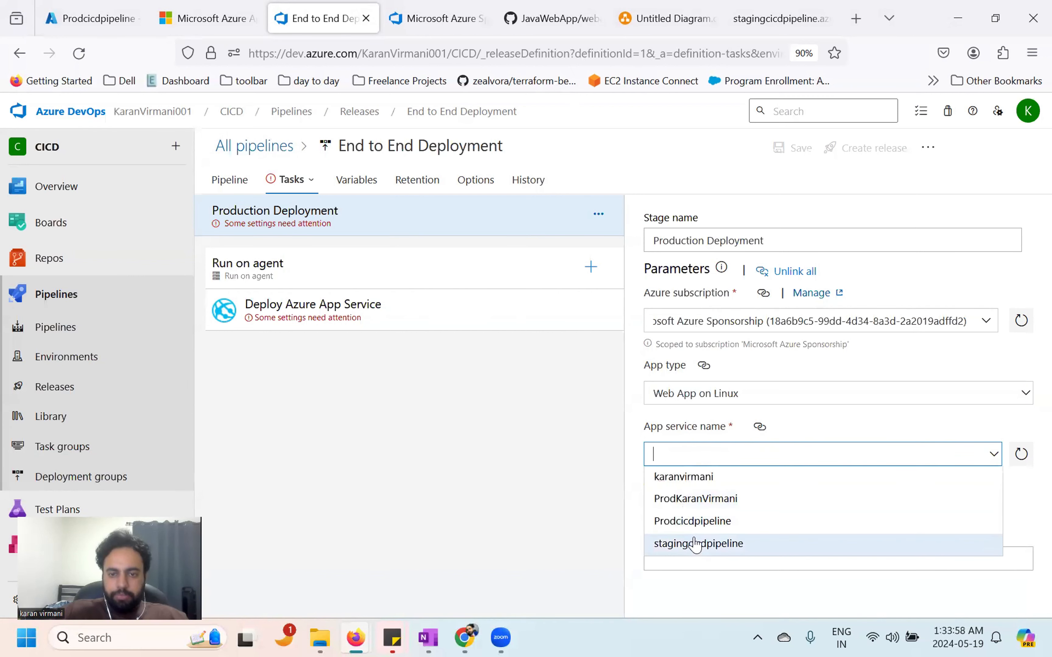
click(698, 521)
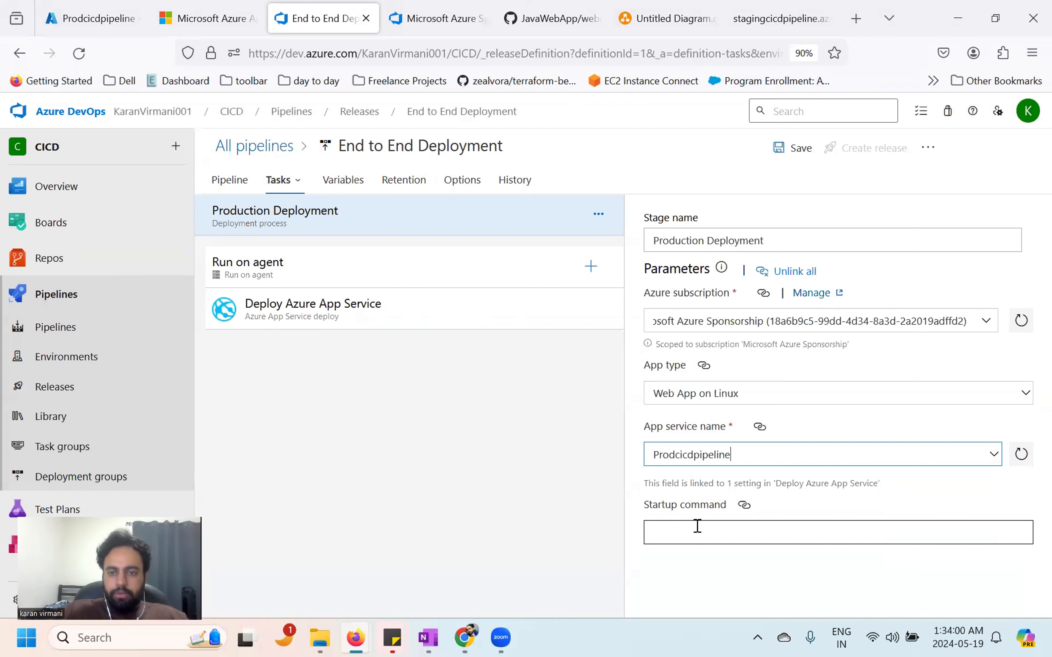
Step: Set the Deploy Azure App Service task's package to warfile/webapp/target/webapp.war from the linked JavaWebApp build artifact
click(379, 312)
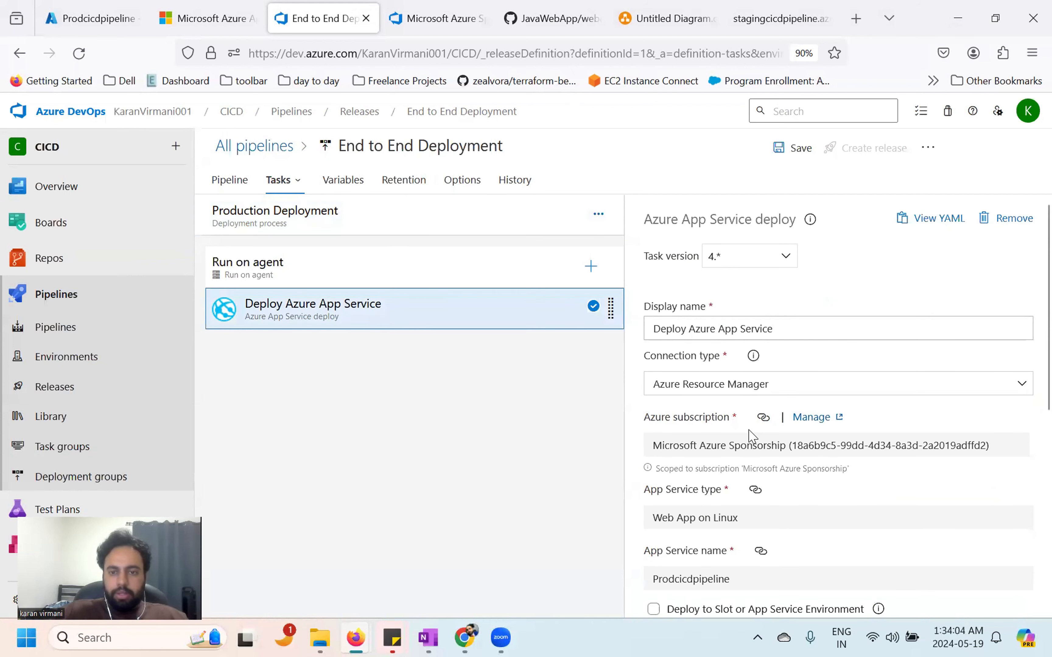
scroll(750, 435, down, 5)
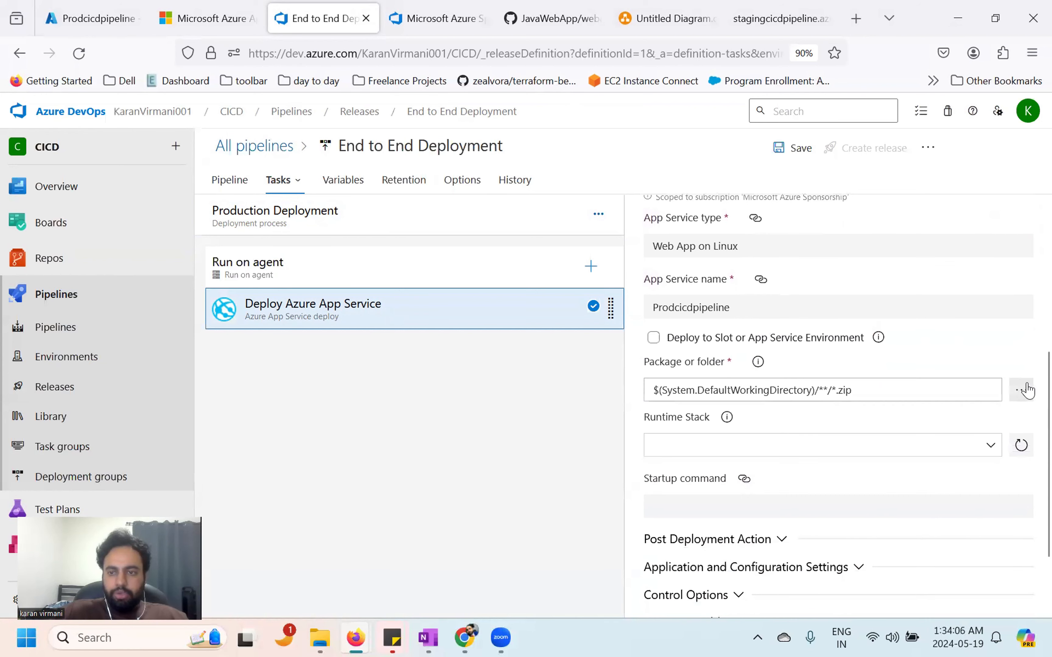
click(1025, 390)
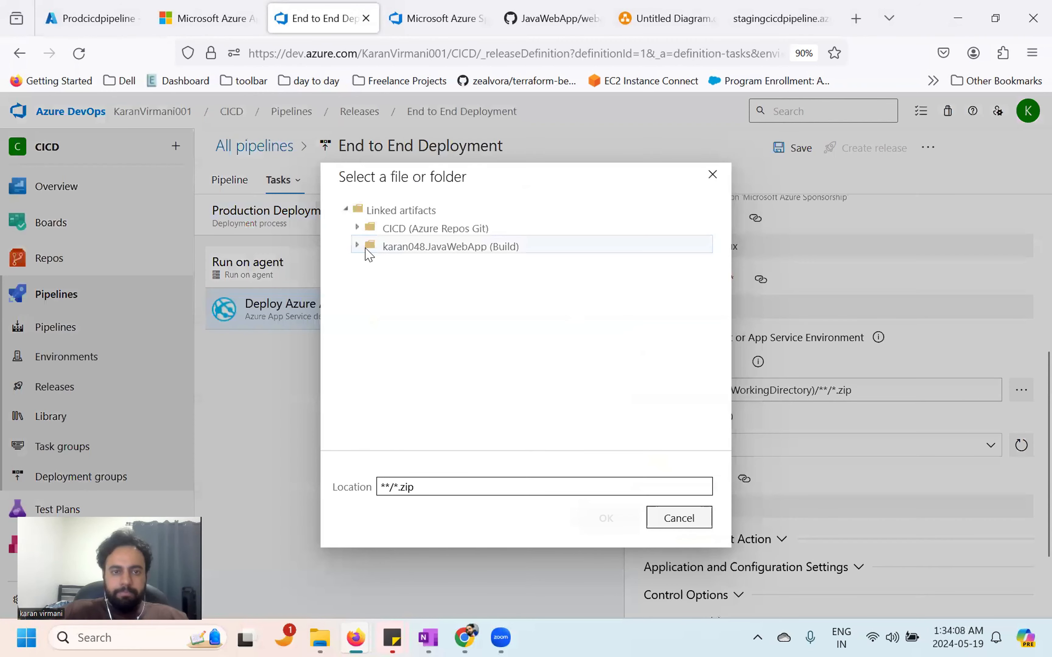
click(357, 227)
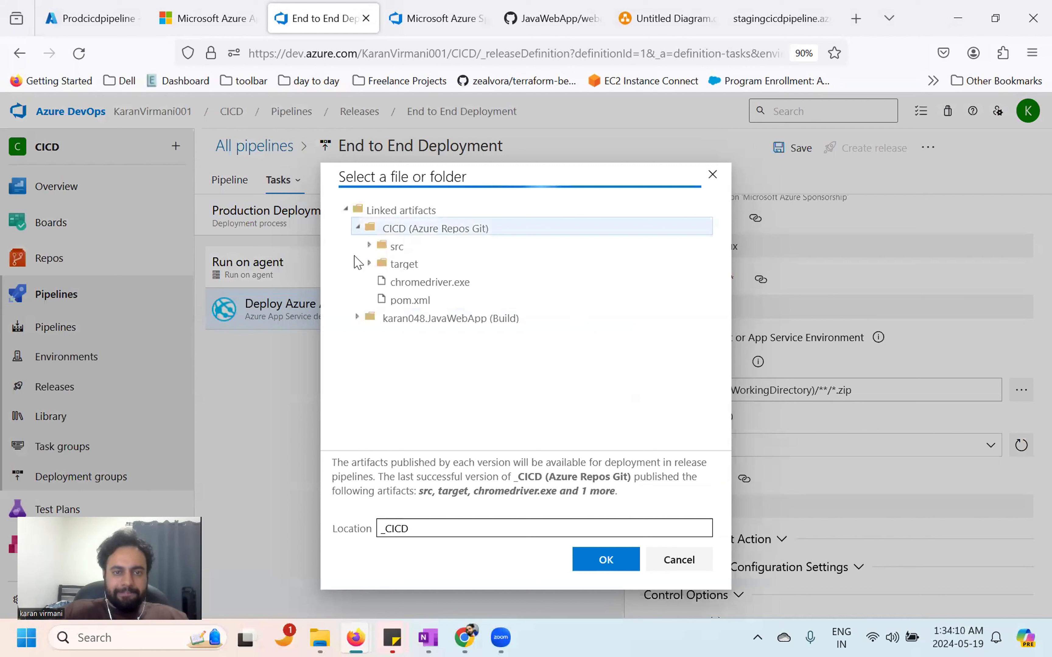
click(358, 227)
click(358, 246)
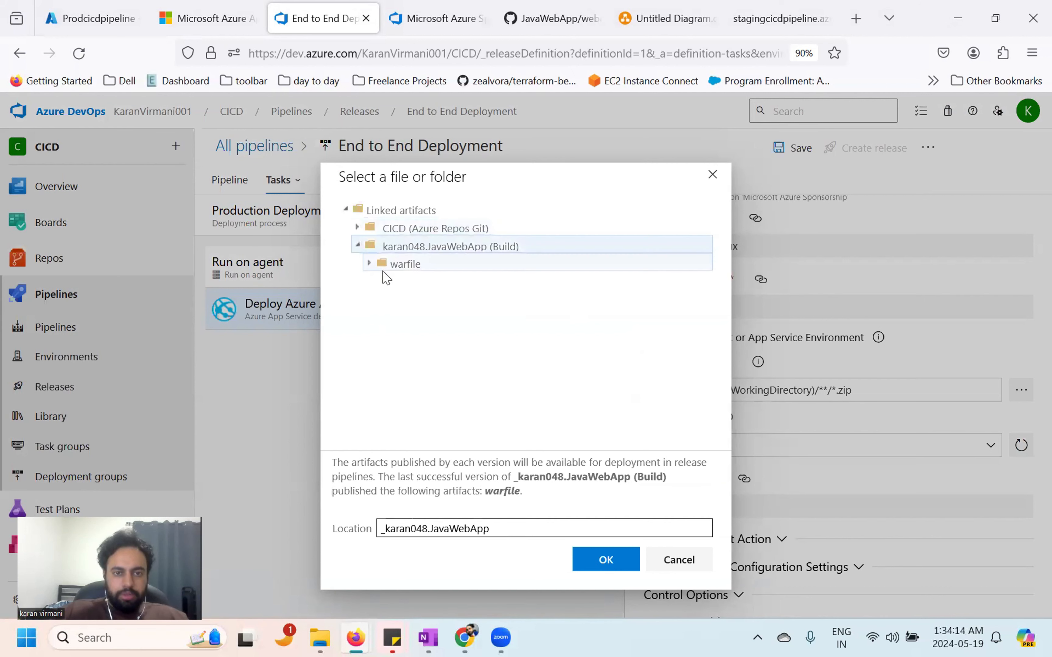
click(369, 263)
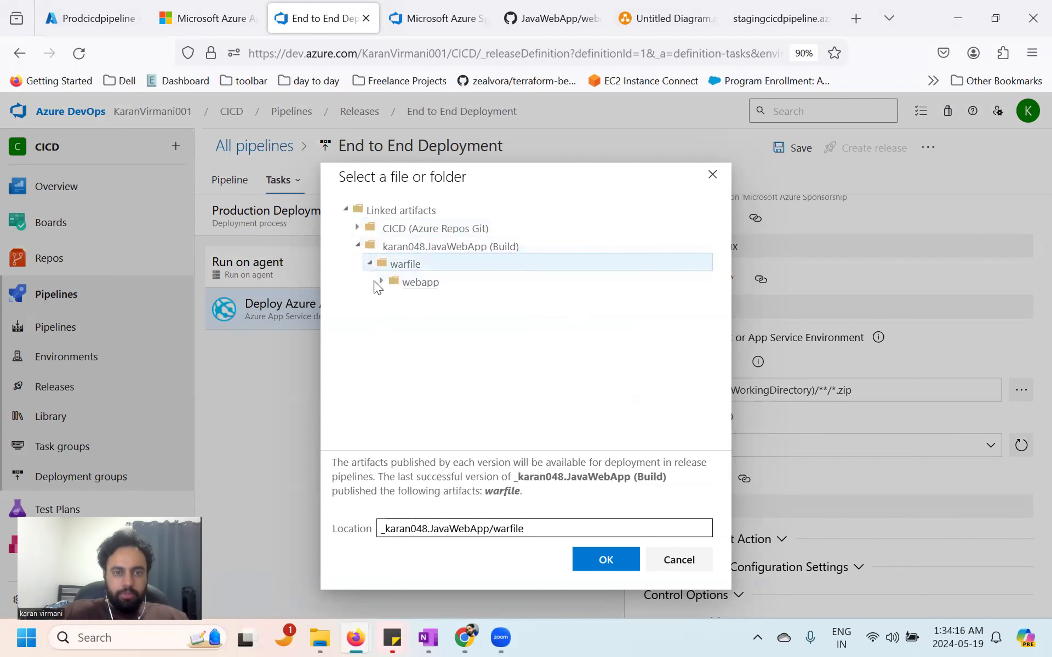
click(382, 282)
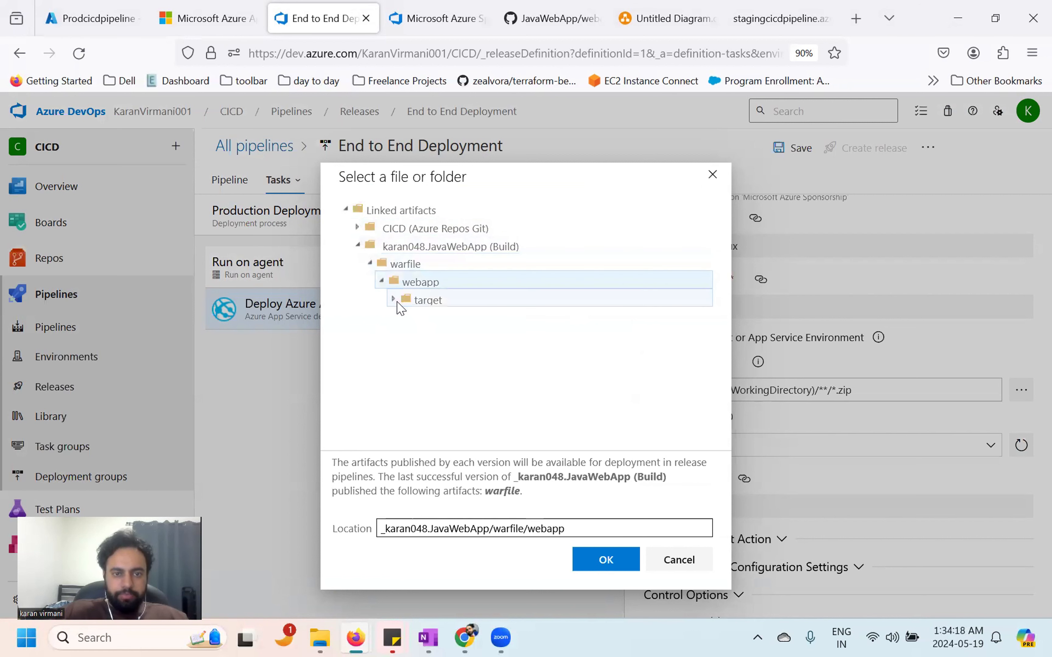
click(394, 300)
click(447, 318)
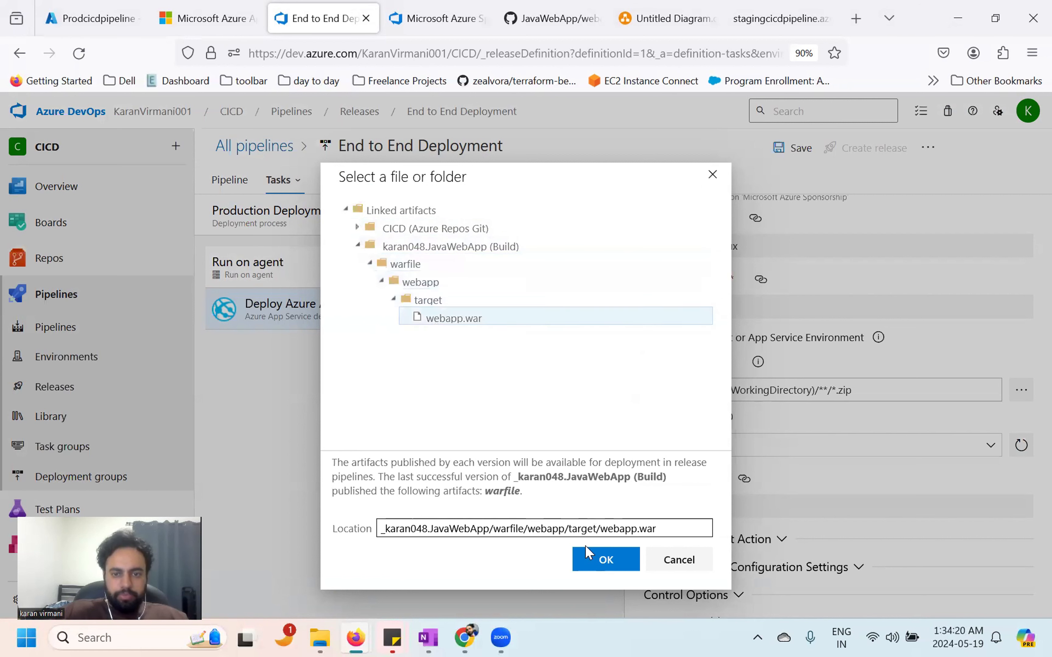
click(602, 560)
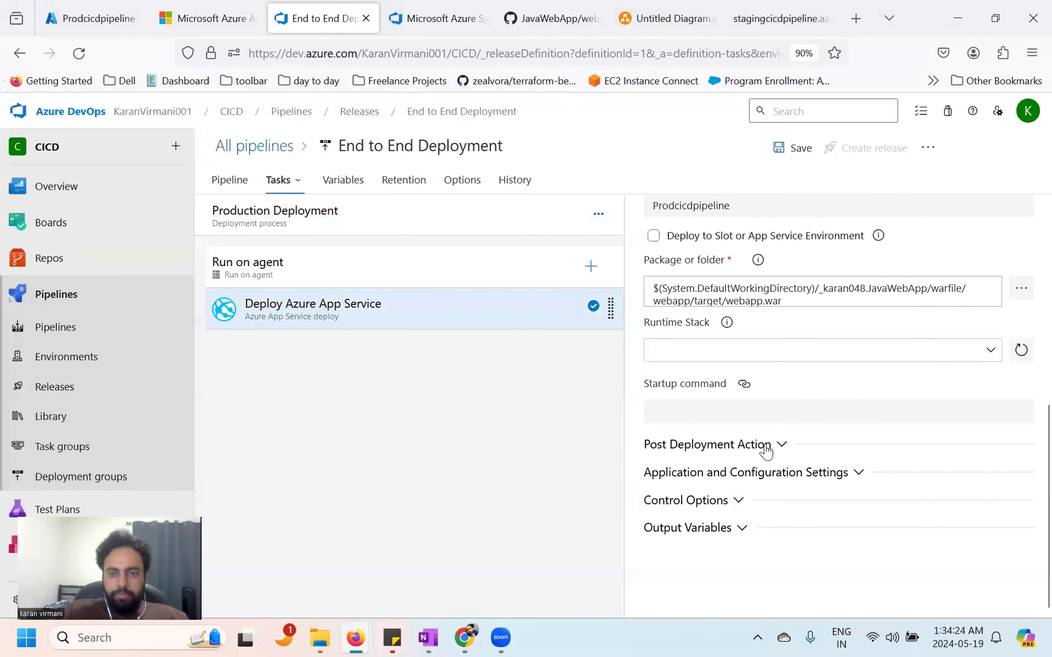
Step: Expand the task's Post Deployment Action settings, then save the release pipeline without a comment
click(781, 445)
scroll(780, 451, down, 3)
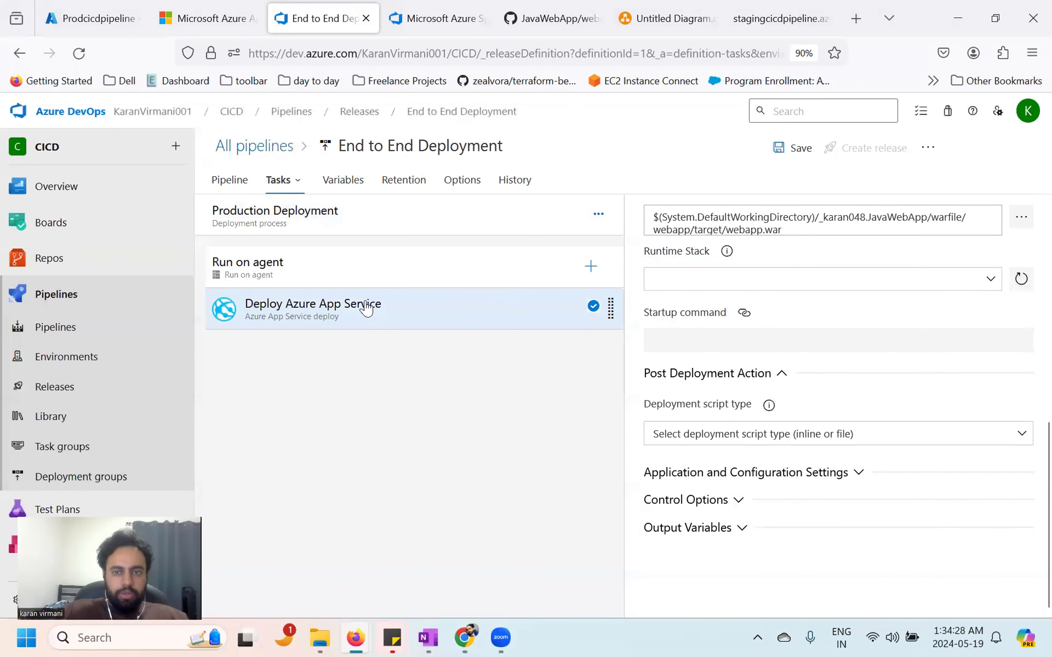
click(778, 148)
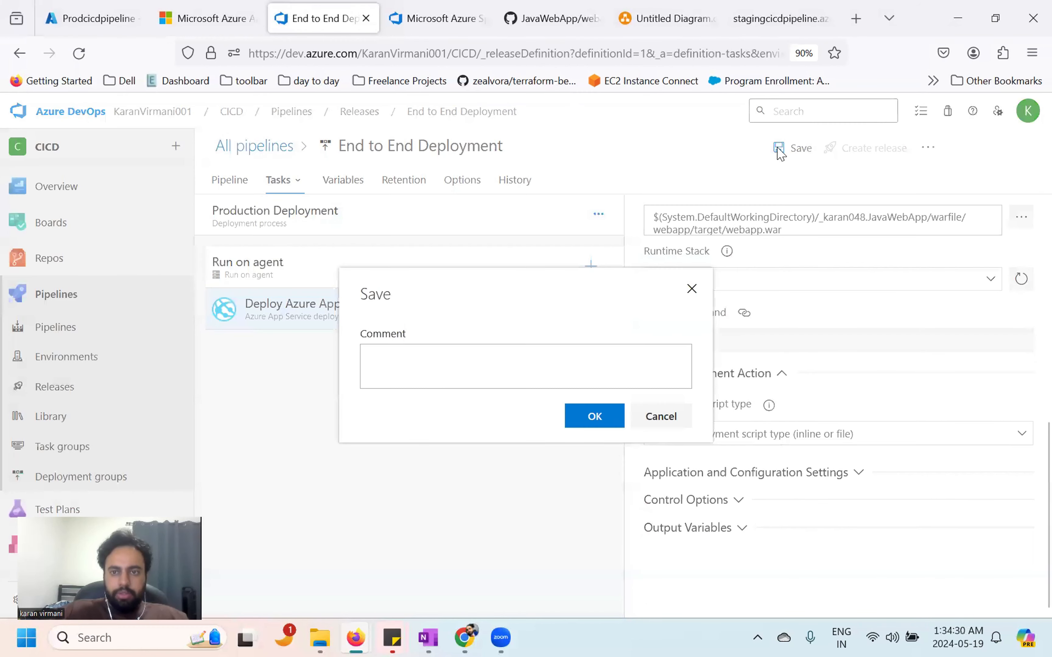
click(595, 416)
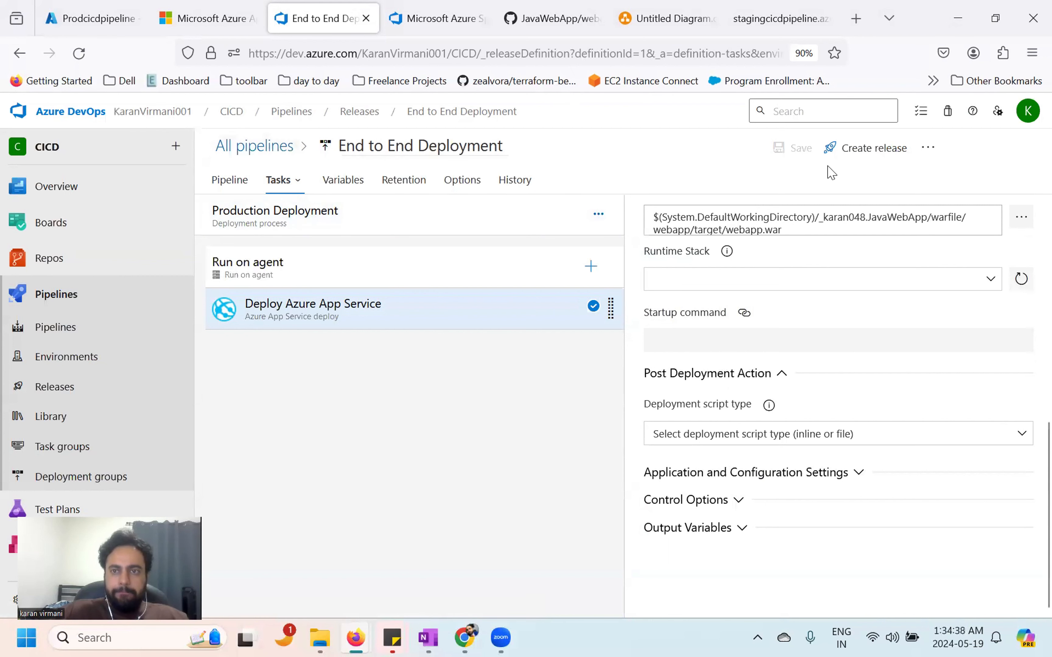
Step: Reopen End to End Deployment for editing from the pipelines list and review the flow from artifacts through all three stages
click(254, 147)
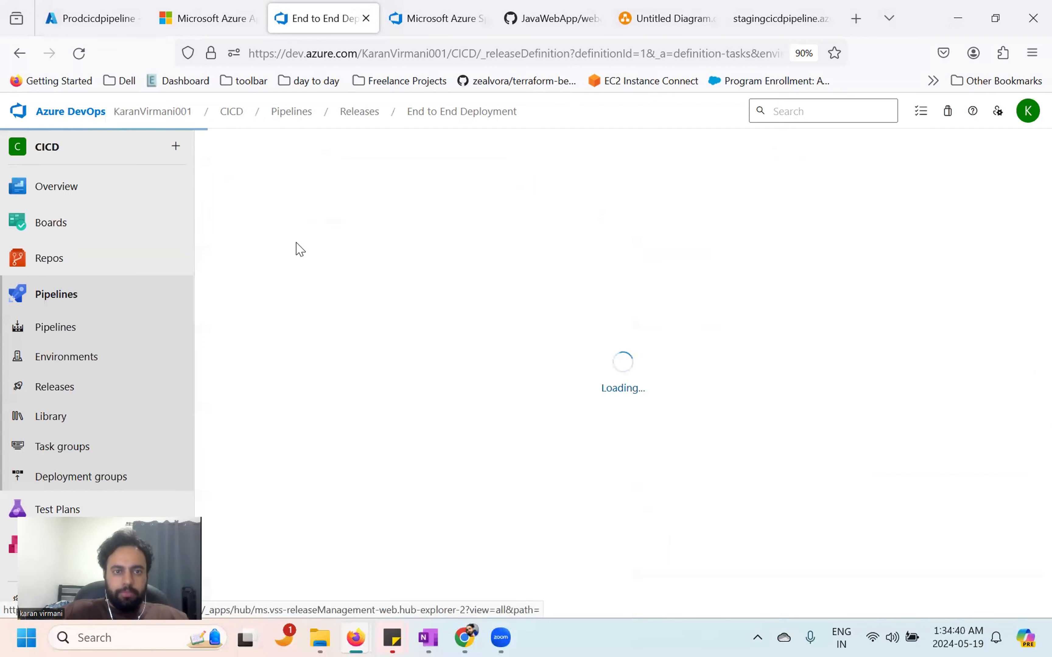
click(318, 278)
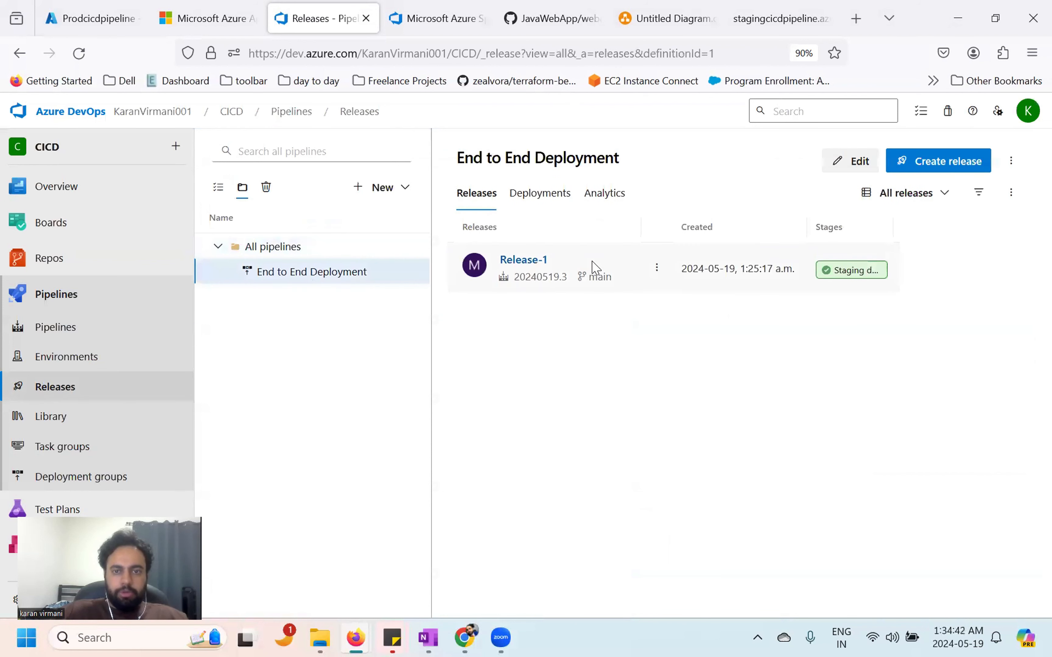
click(848, 164)
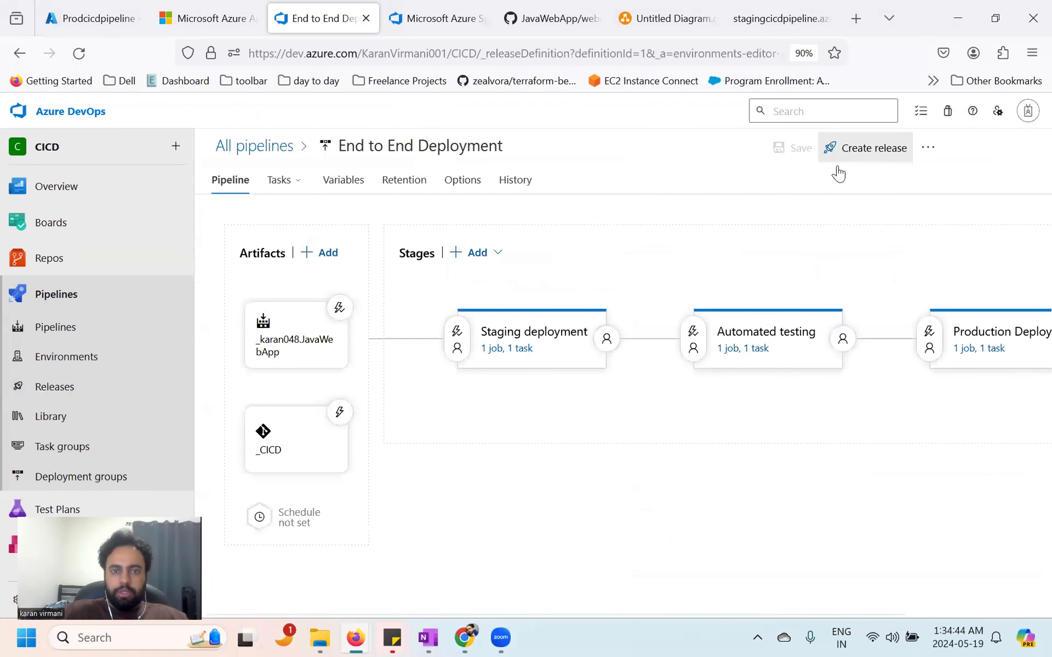
scroll(789, 369, right, 2)
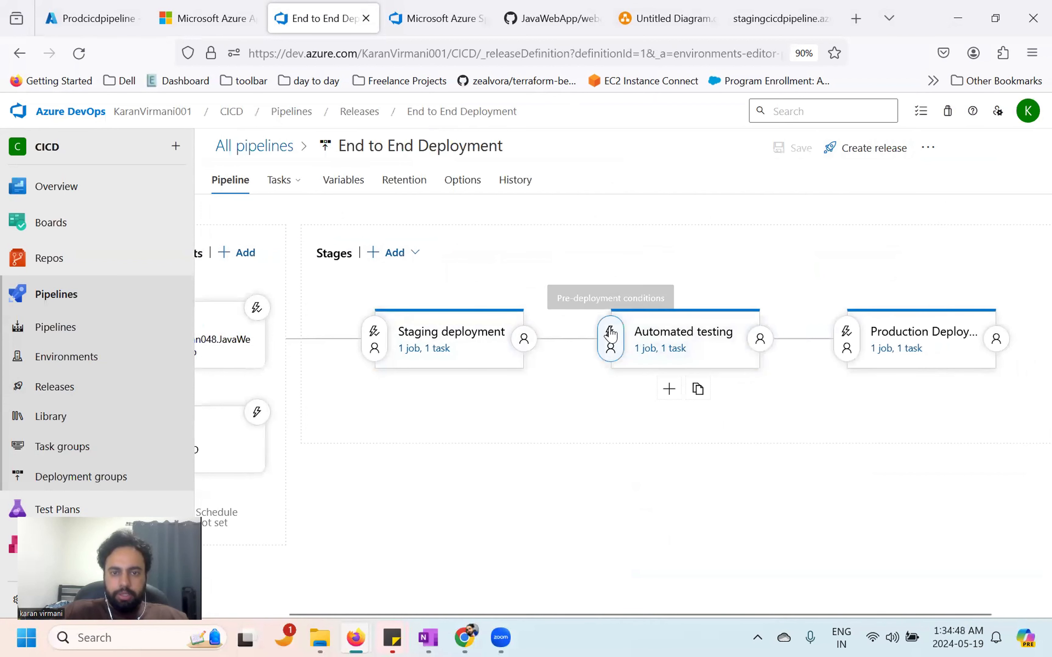
scroll(367, 388, right, 2)
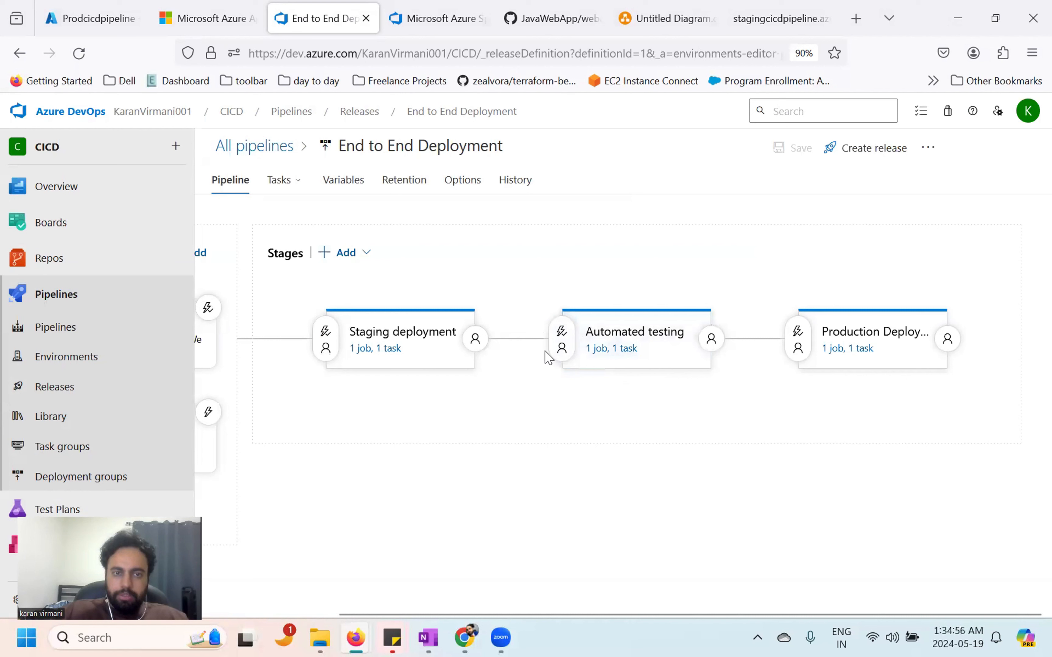
scroll(233, 338, left, 3)
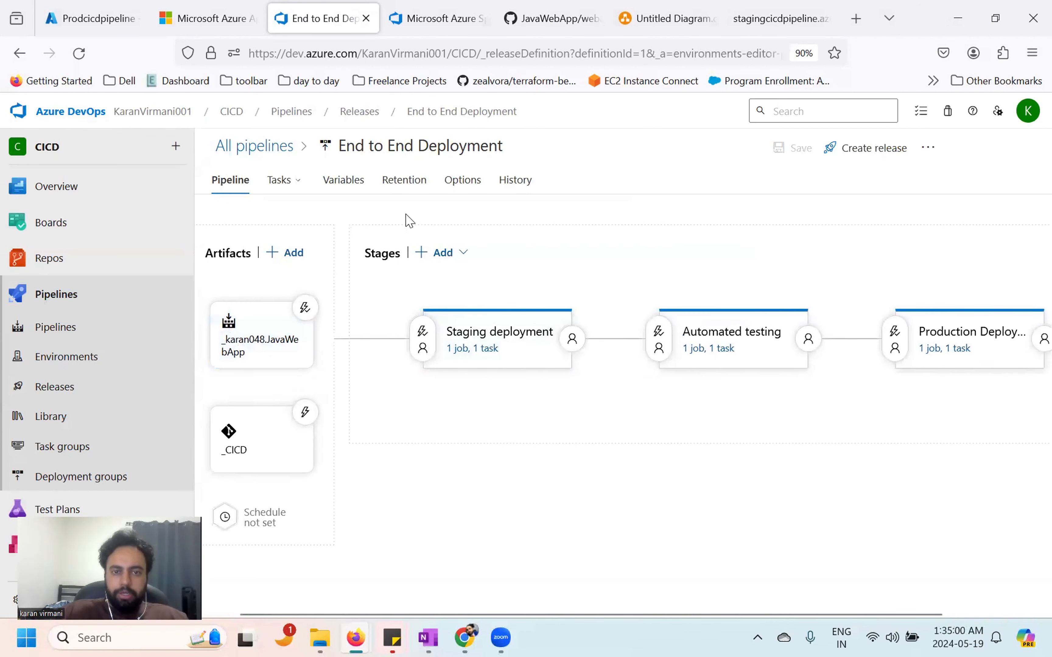
scroll(498, 342, right, 2)
scroll(498, 342, left, 3)
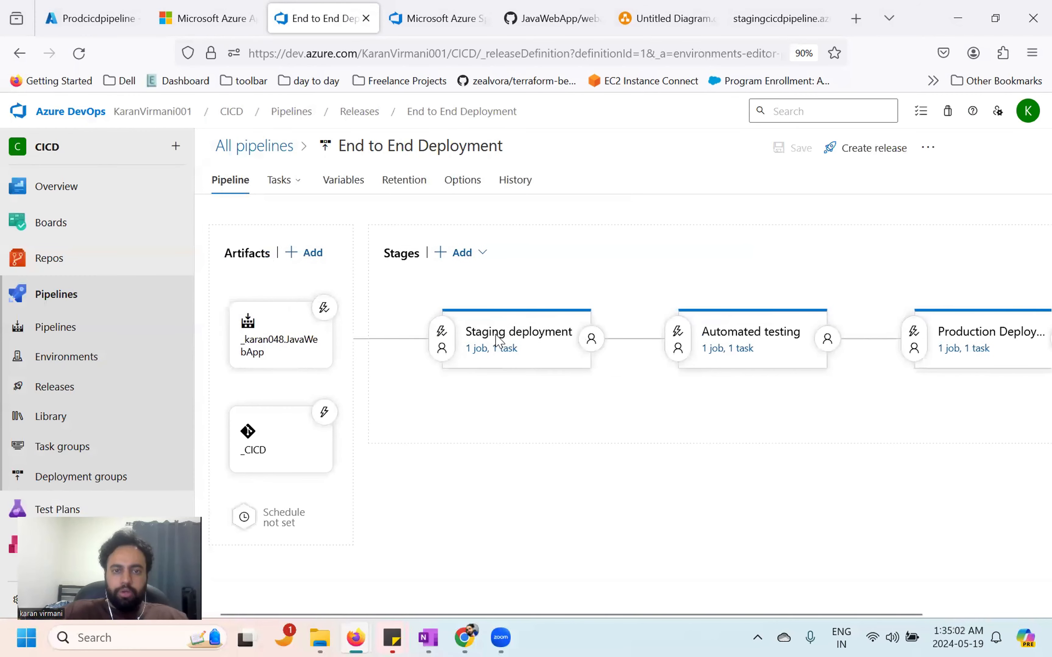
scroll(542, 368, right, 2)
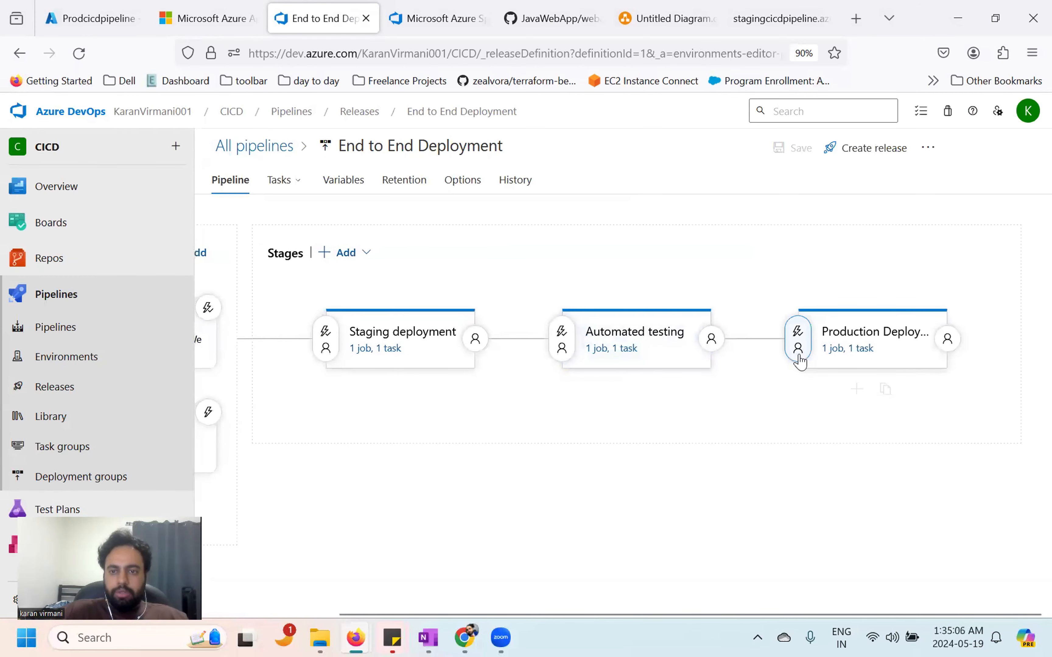
Step: In Production Deployment's pre-deployment conditions, enable triggering even when the selected stages partially succeed, and save the pipeline
click(798, 341)
scroll(760, 495, down, 5)
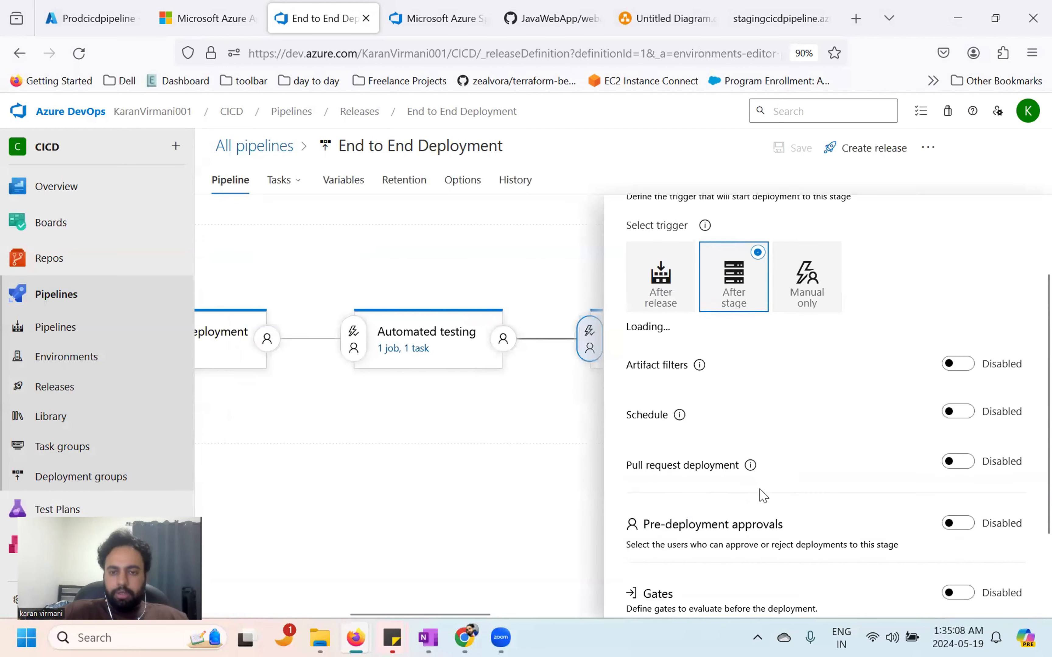
scroll(761, 496, up, 5)
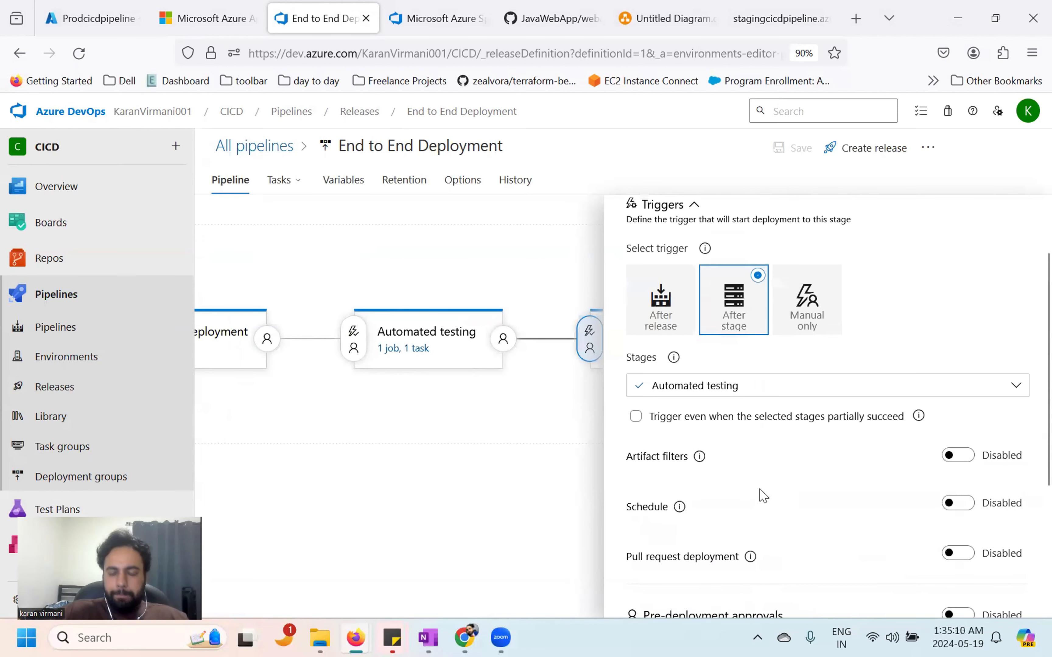
scroll(722, 439, down, 2)
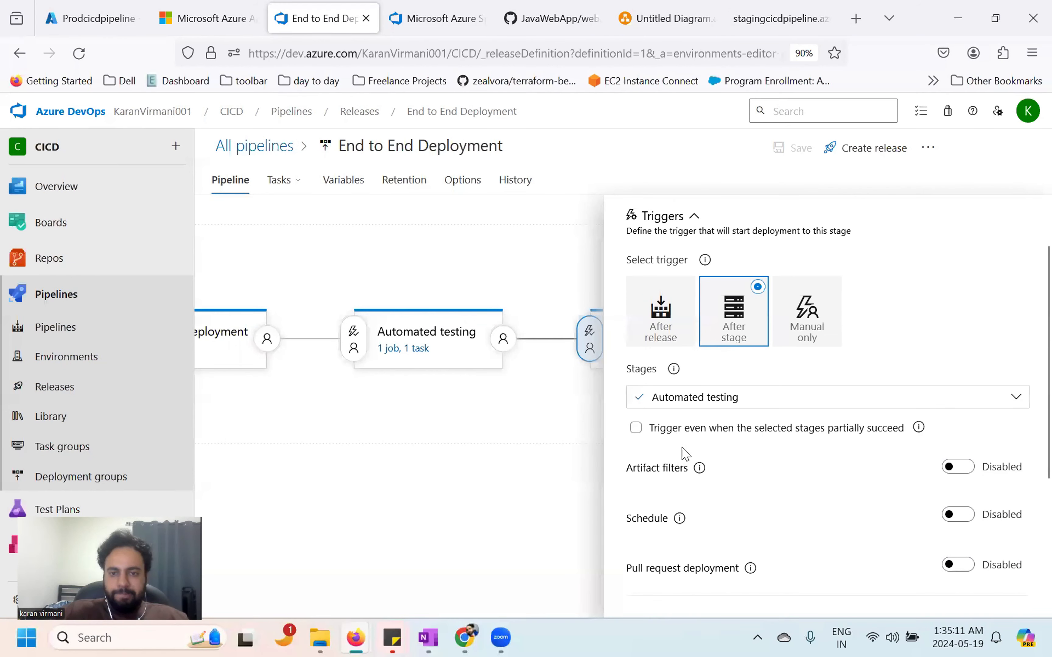
click(635, 429)
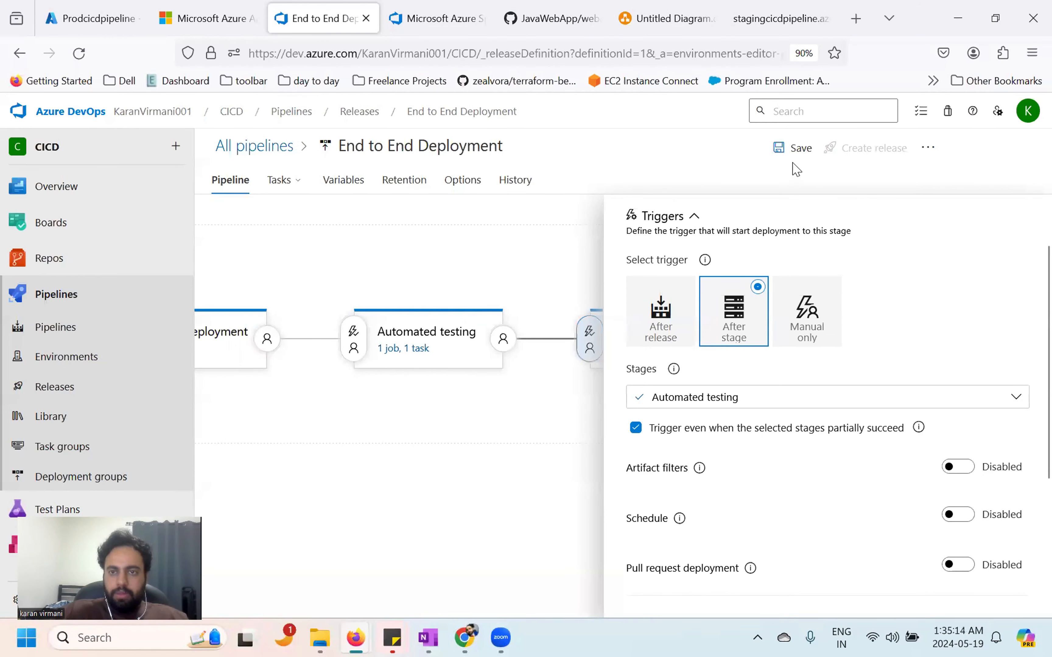
click(794, 148)
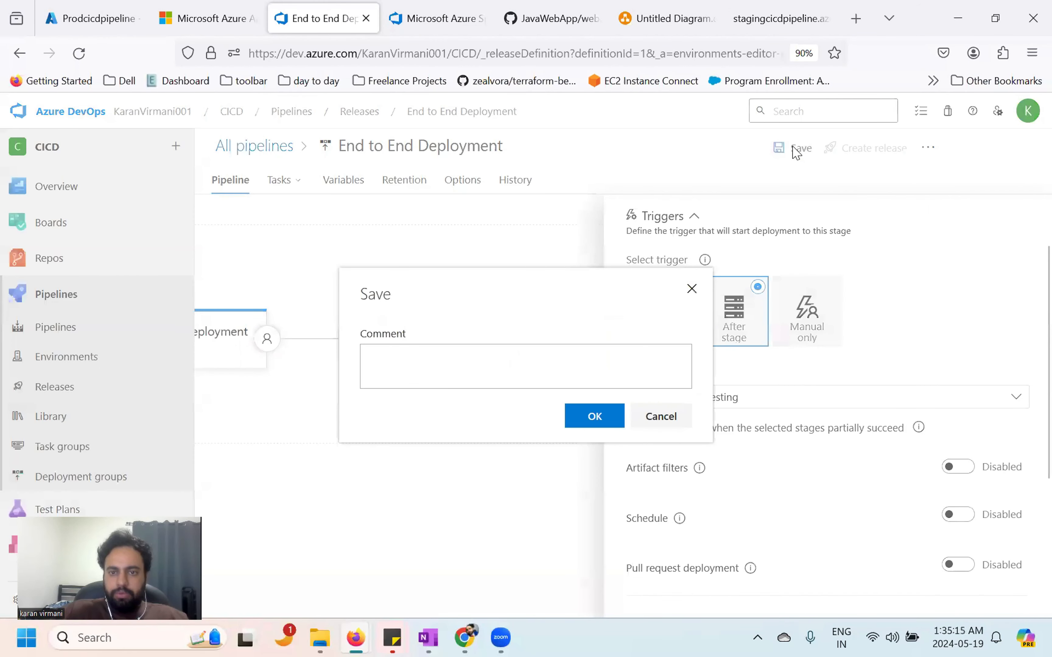
click(600, 422)
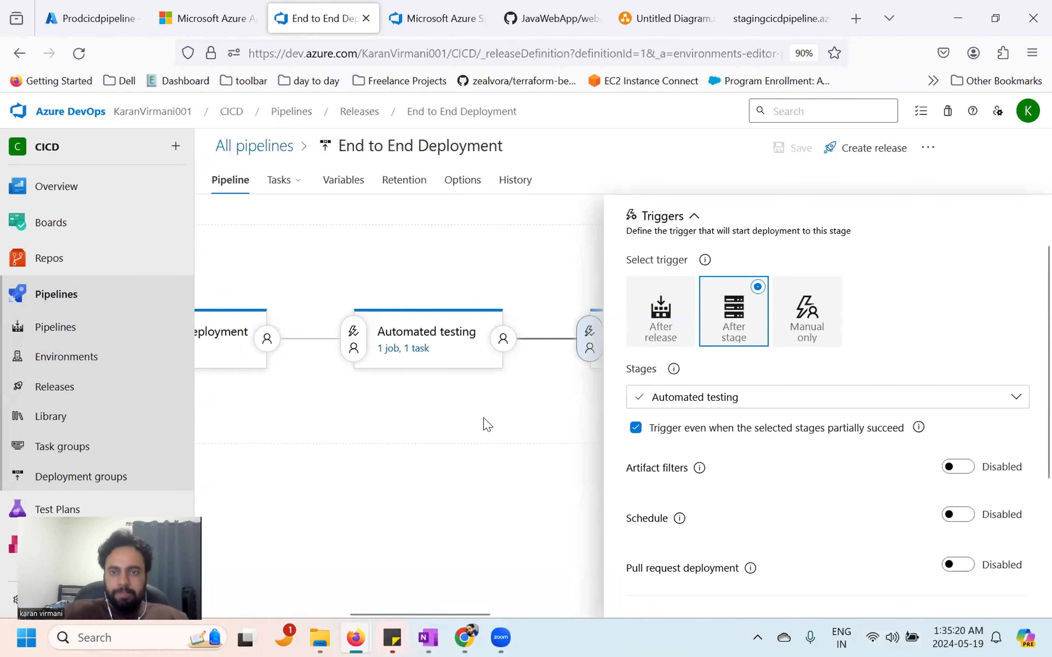
Step: Review Production Deployment's remaining pre-deployment conditions and the Automated testing stage's properties, and look over the full stage flow
scroll(657, 409, down, 5)
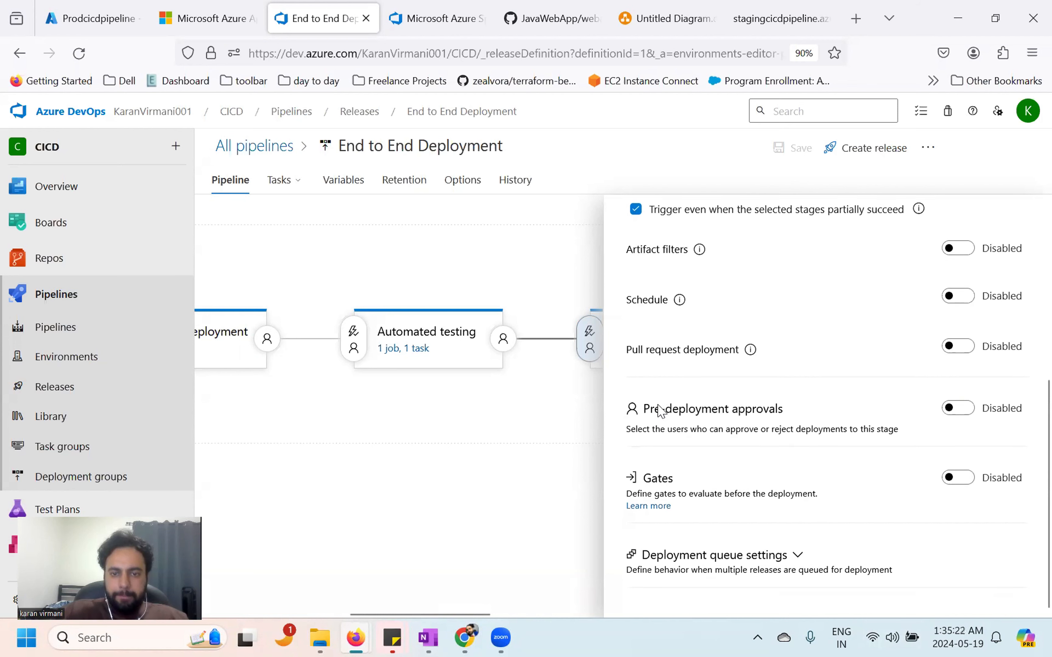
scroll(652, 408, up, 7)
click(391, 339)
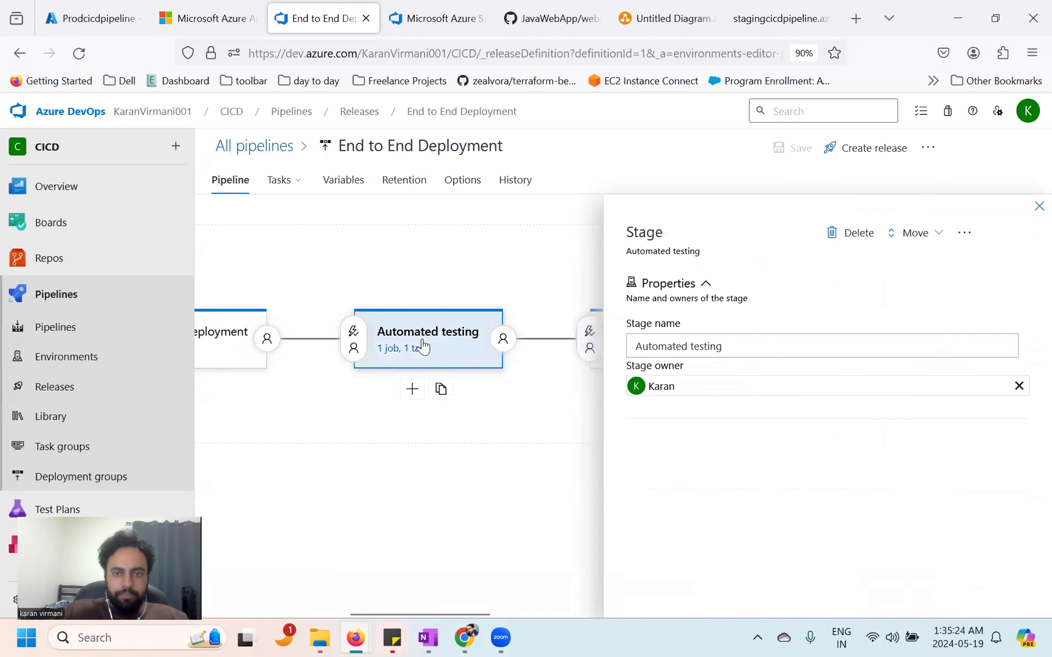
click(1039, 205)
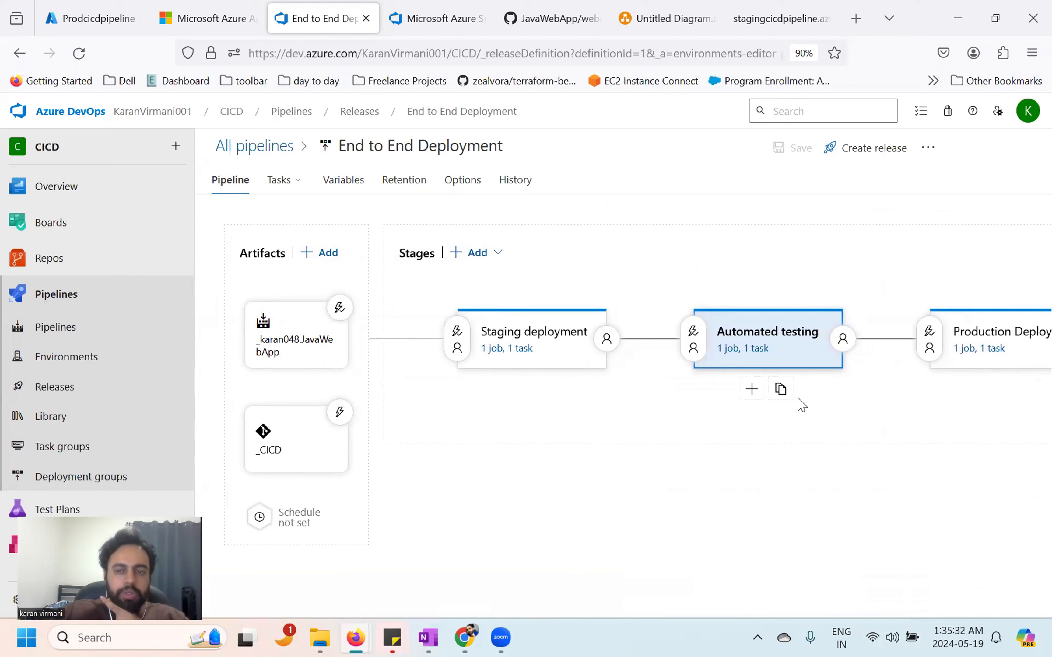
scroll(802, 405, right, 3)
scroll(802, 405, left, 3)
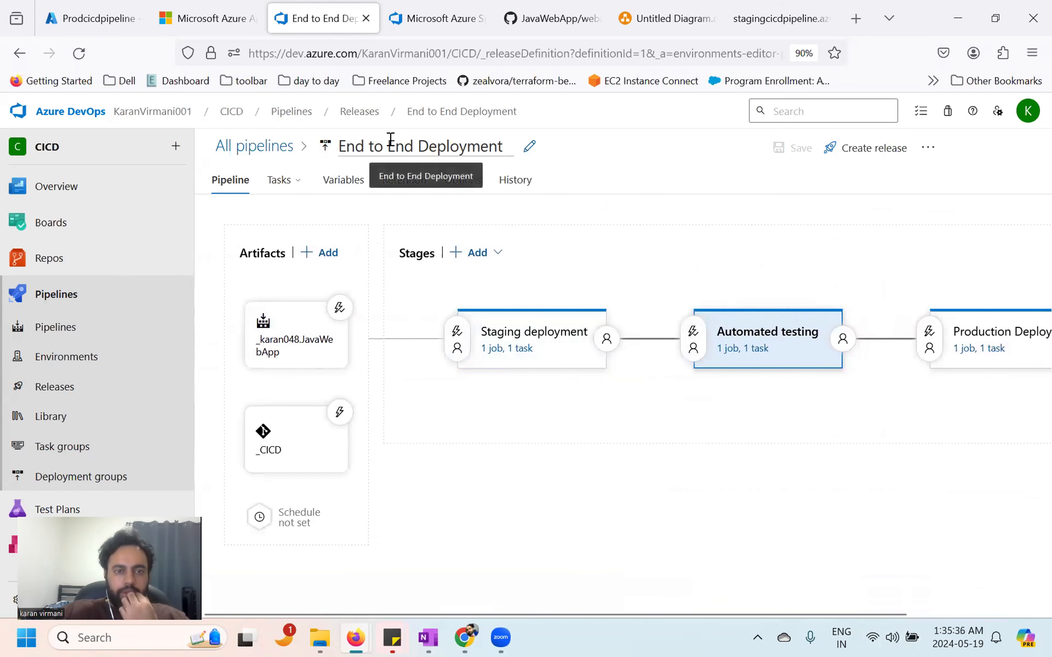
Step: Switch to the JavaWebApp repository on GitHub and open its README.md file
click(541, 9)
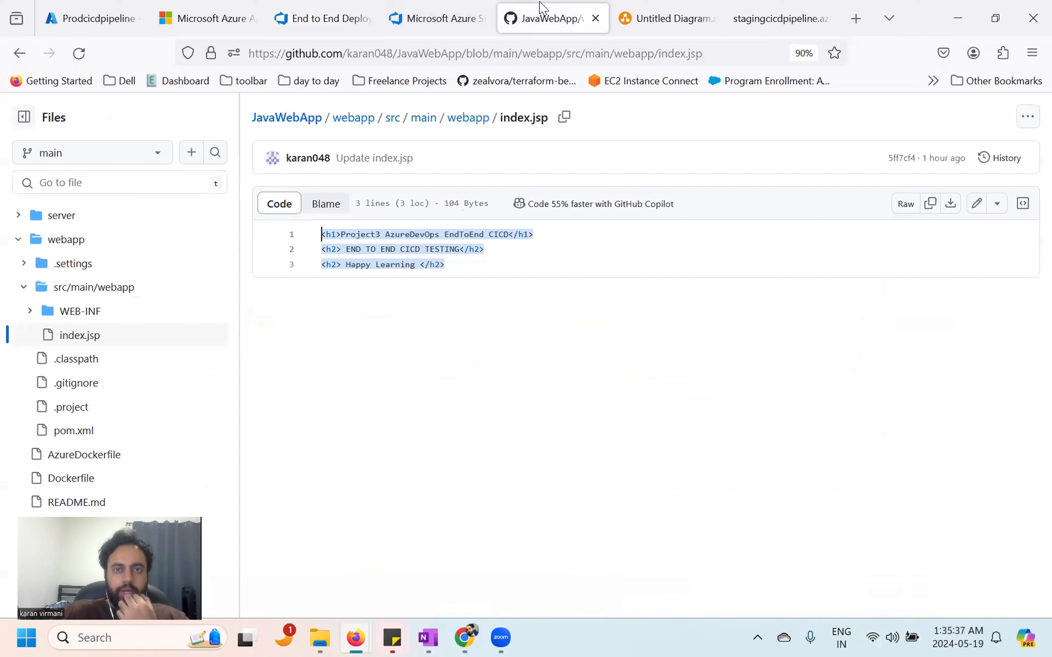
click(443, 267)
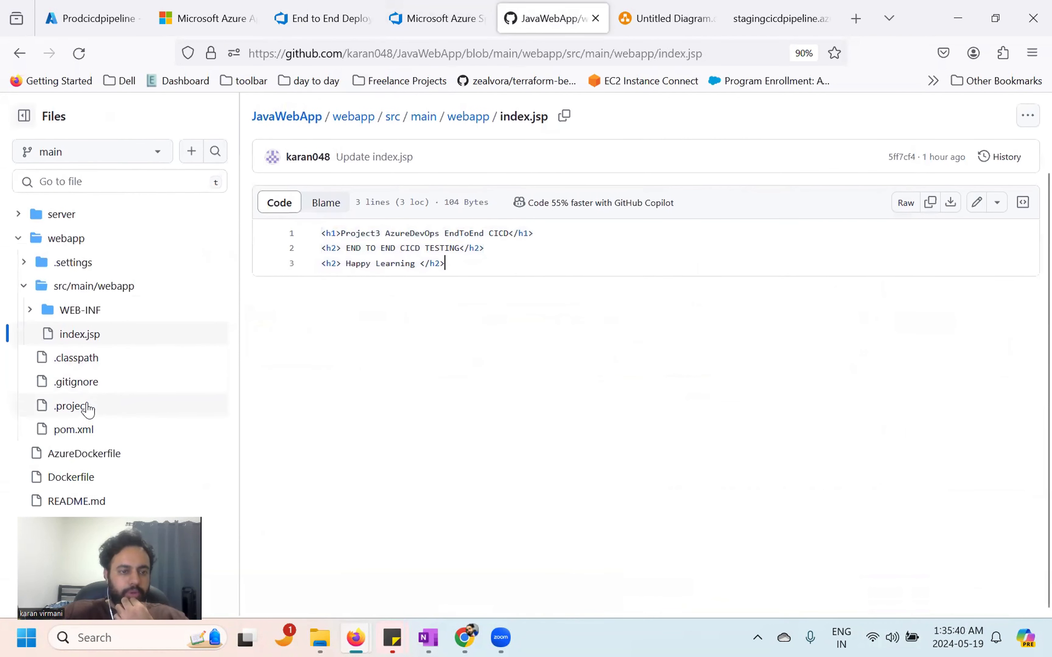
click(76, 502)
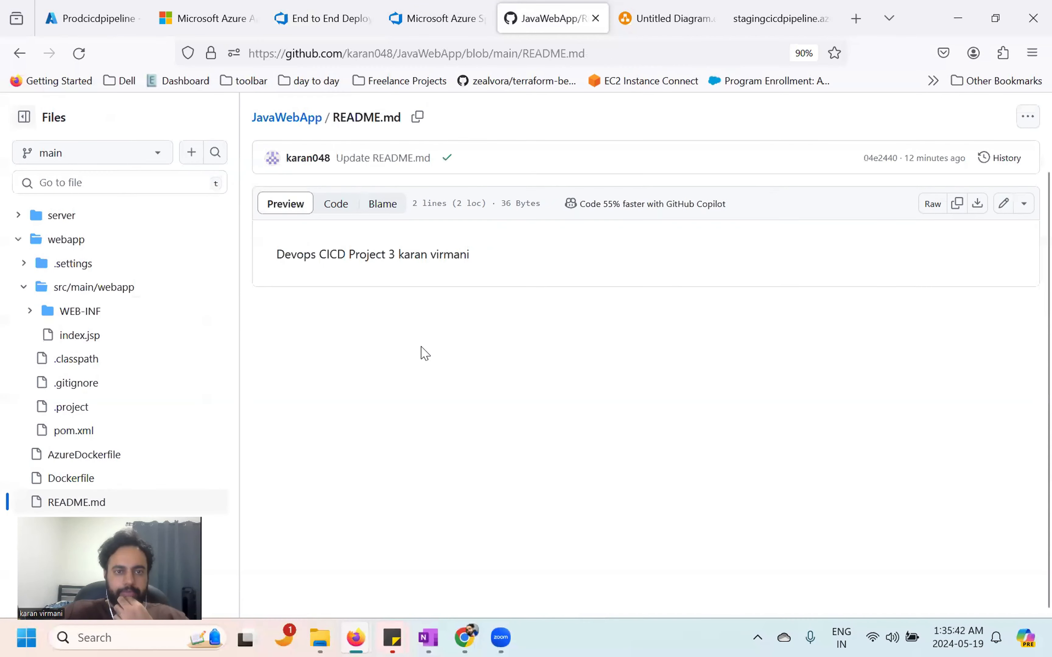
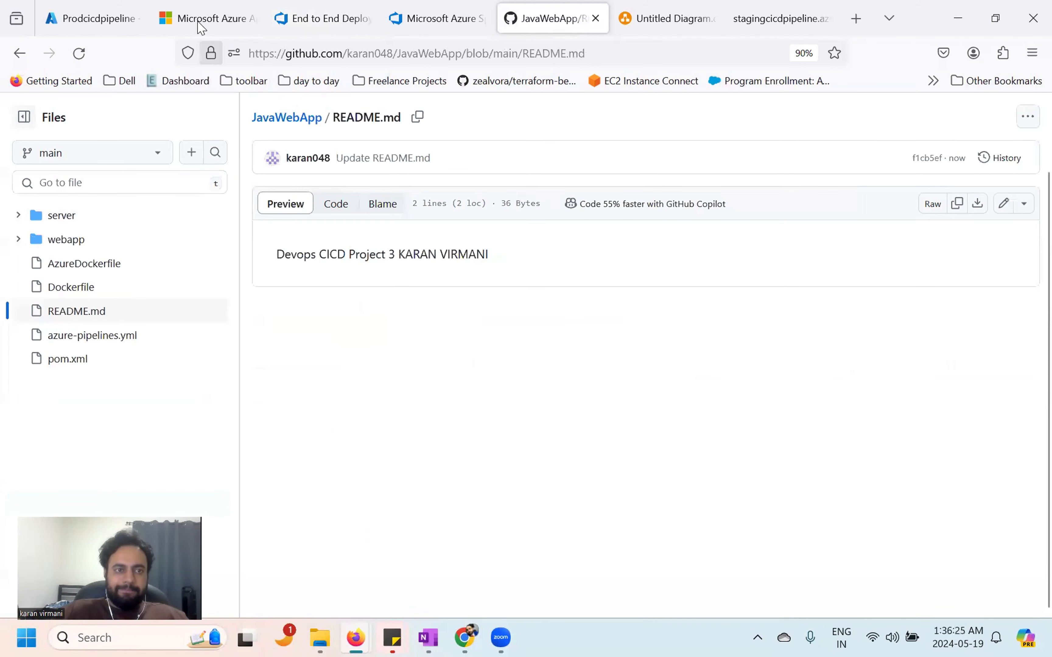
Step: In Azure DevOps, open the newest JavaWebApp build pipeline run and view its job log
click(204, 18)
click(113, 19)
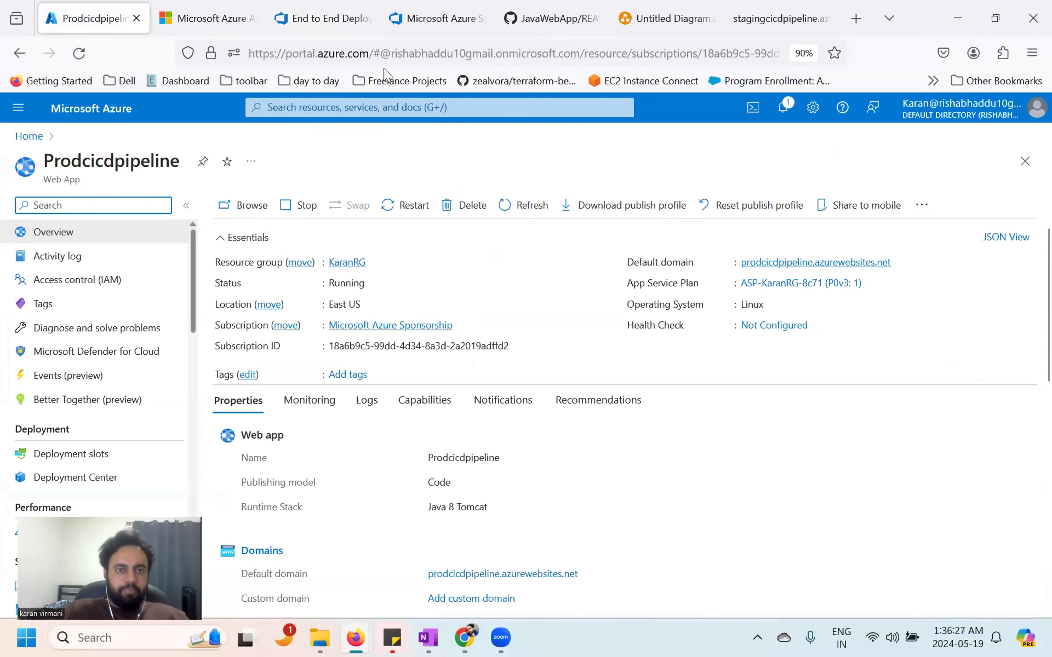
click(419, 31)
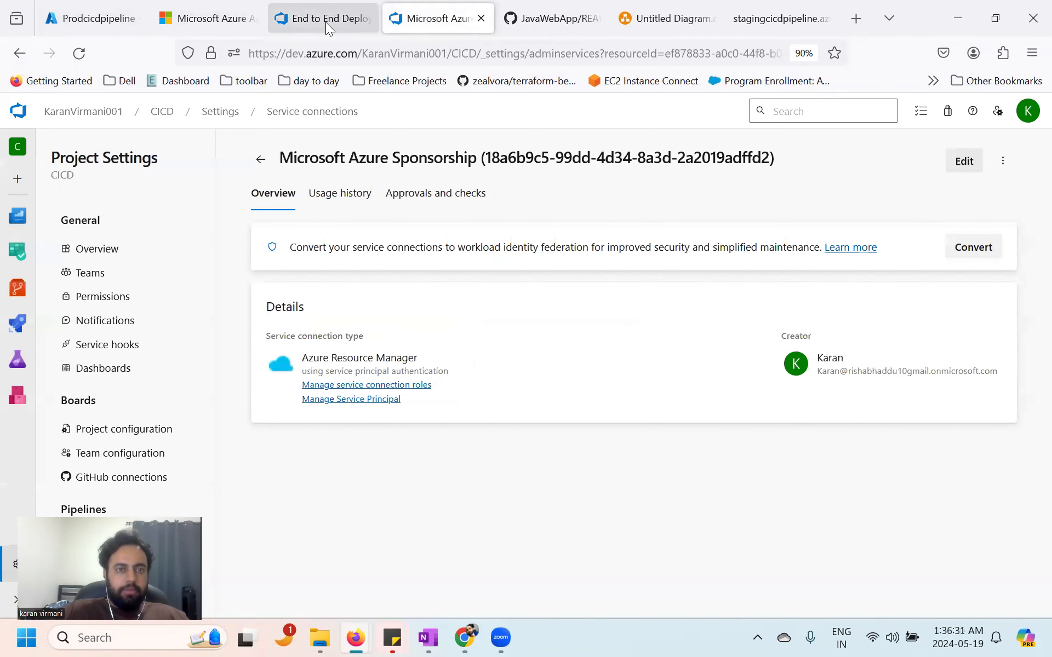
click(329, 29)
click(100, 326)
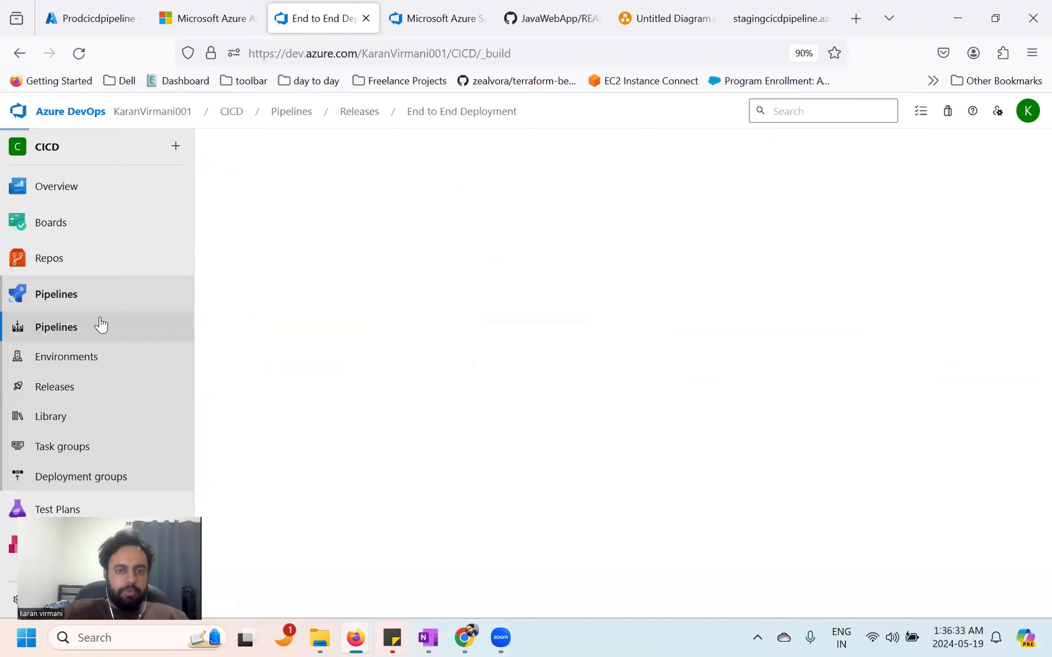
click(393, 318)
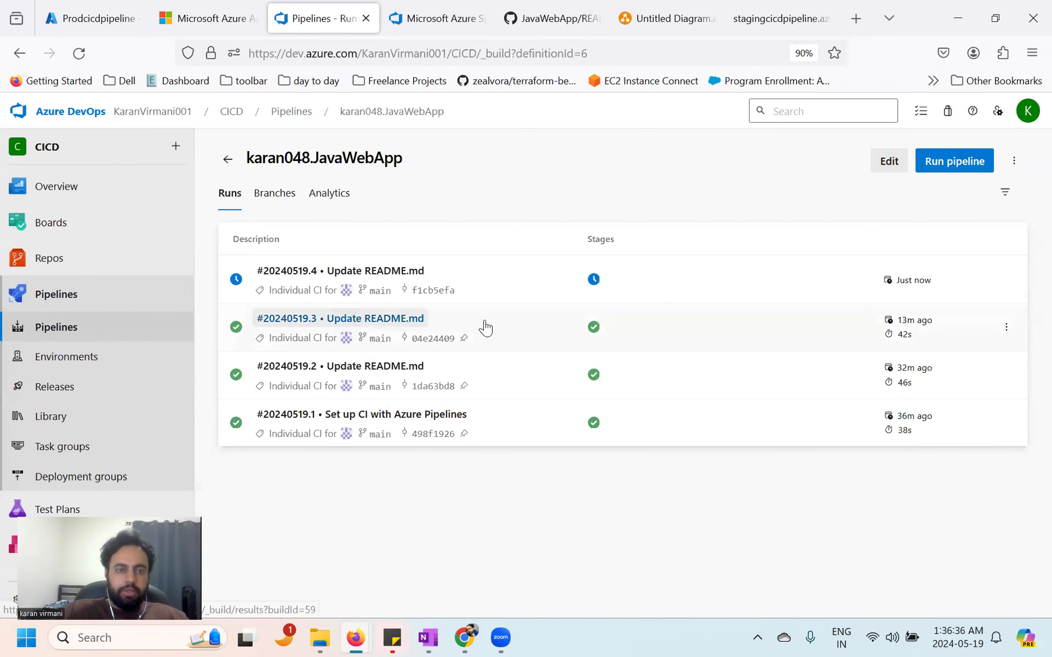
click(480, 285)
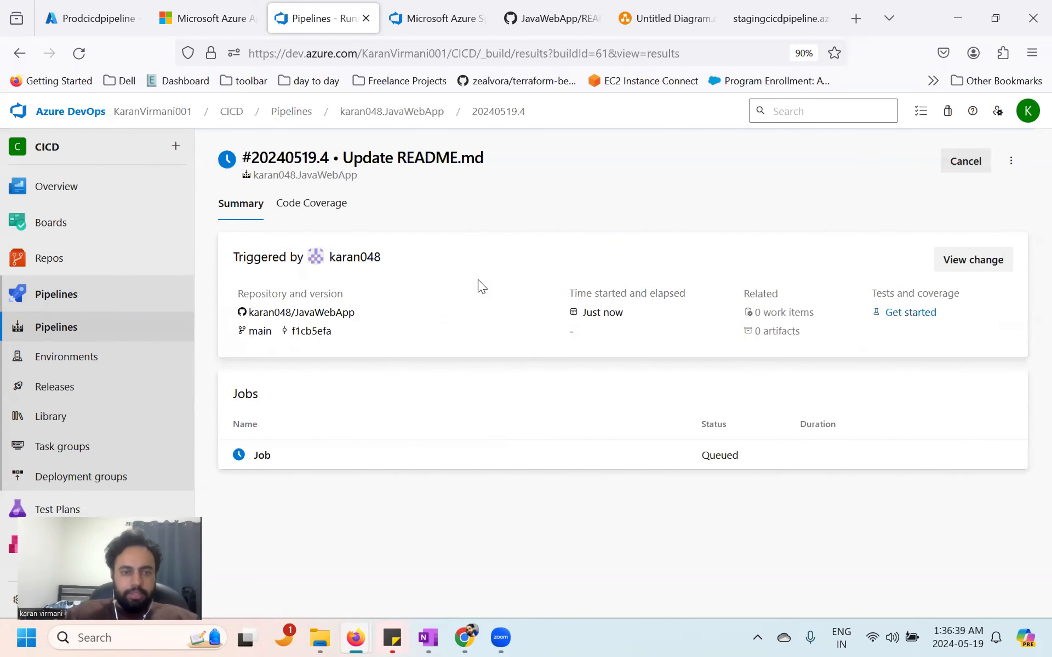
click(300, 463)
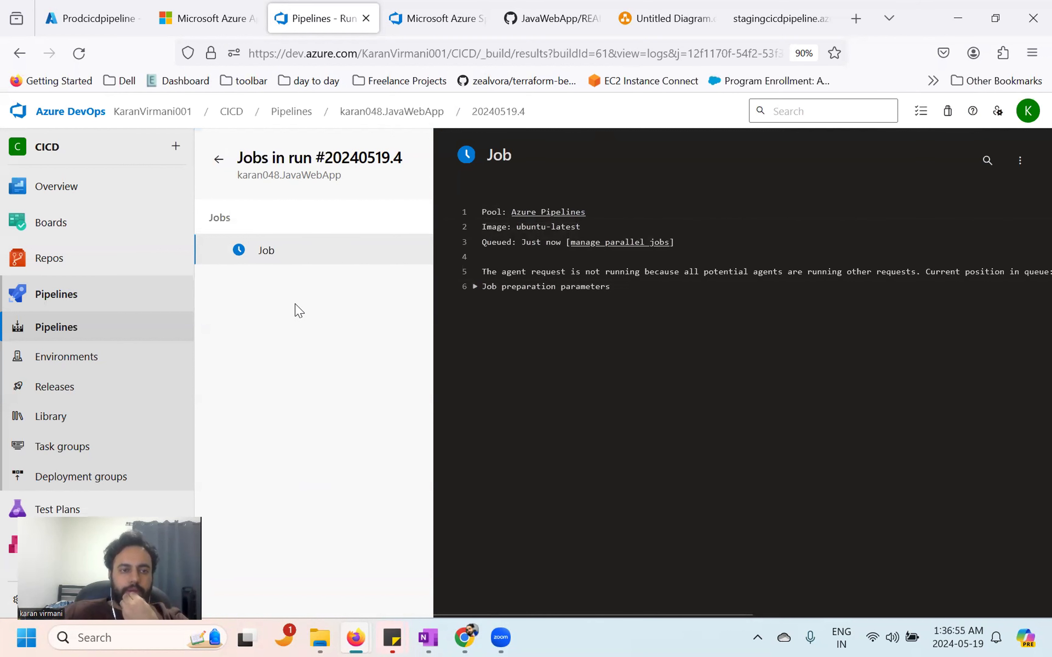
Step: Examine BrowserTest.java under src/test/java/Academy in the CICD repository alongside the CI/CD architecture diagram
click(561, 18)
click(669, 19)
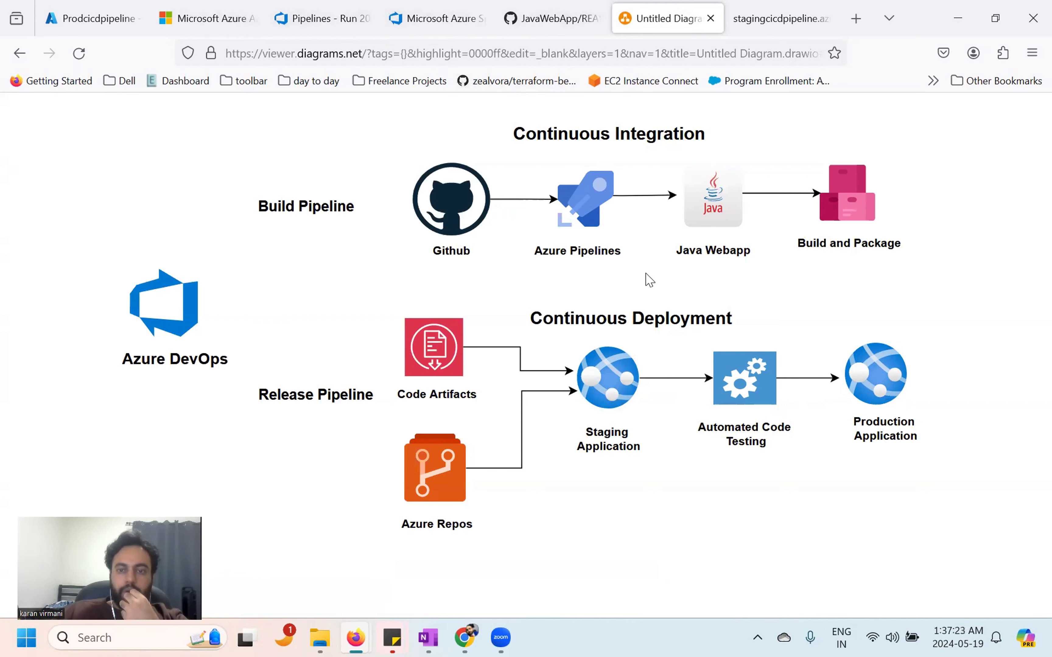
click(322, 18)
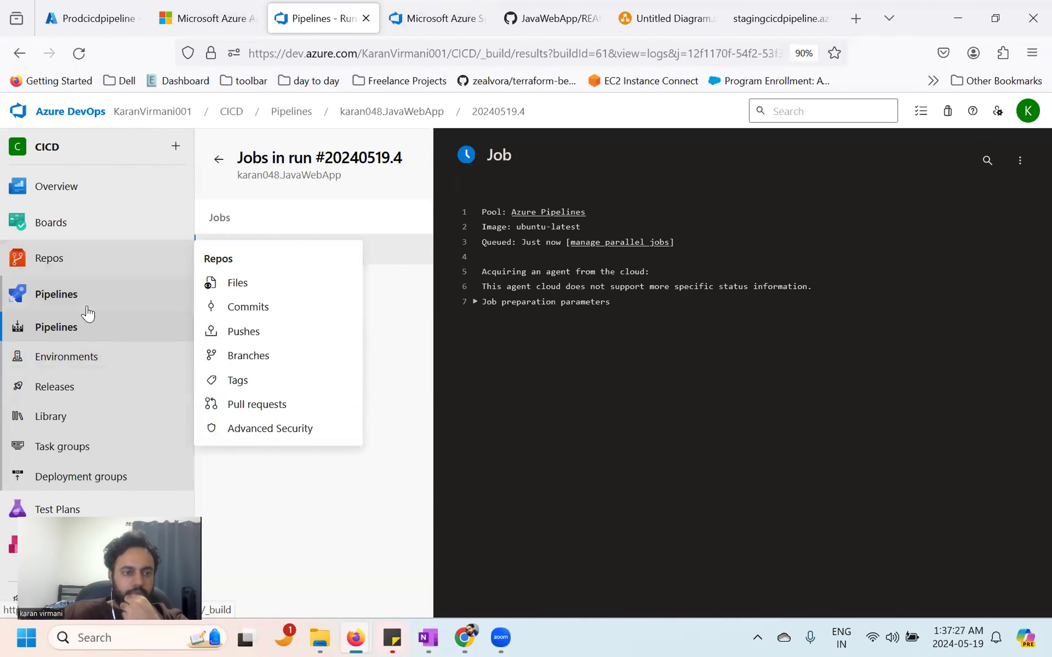
click(65, 265)
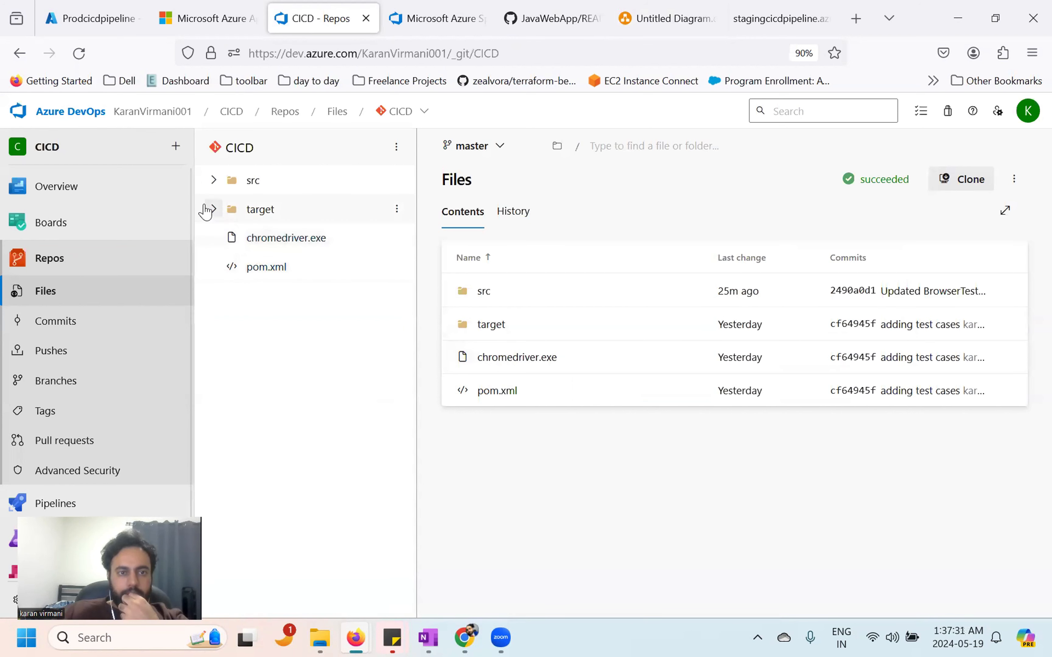
click(214, 183)
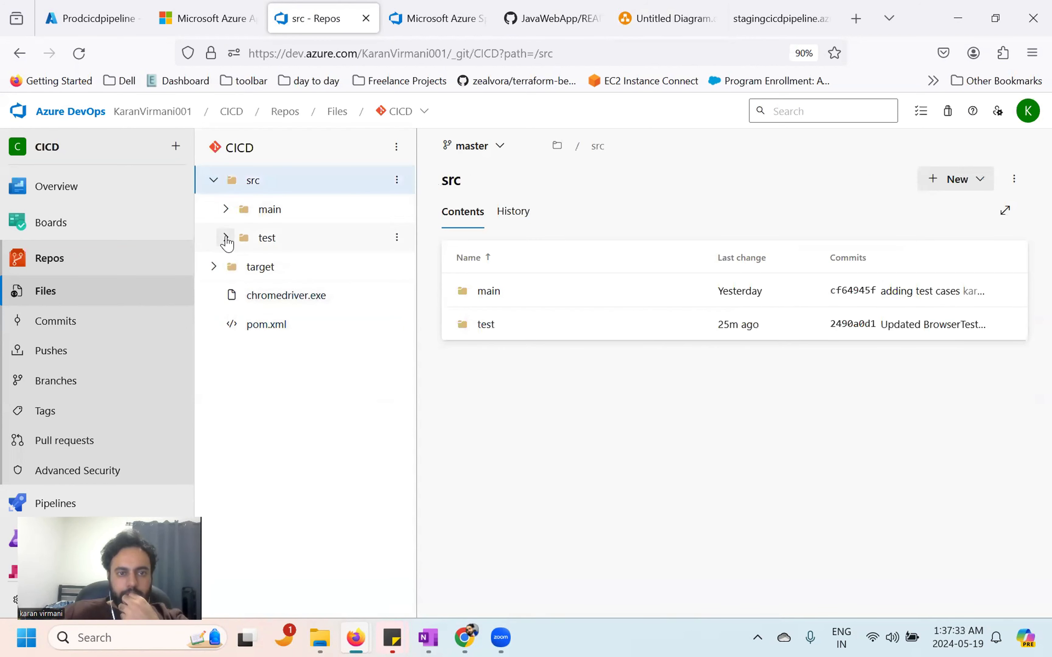
click(226, 238)
click(237, 267)
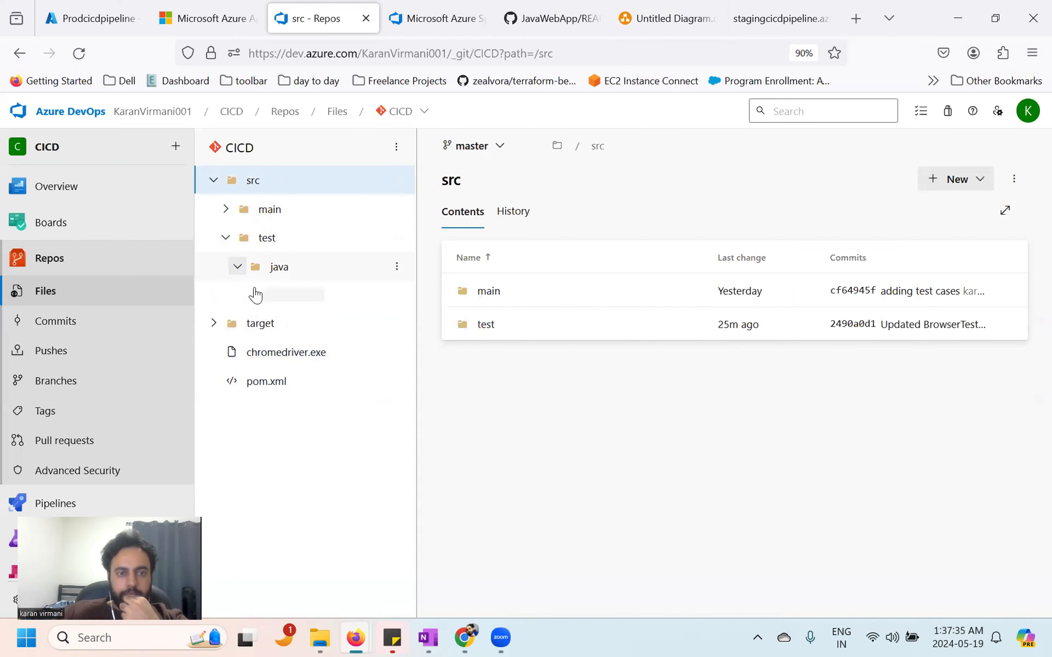
click(262, 297)
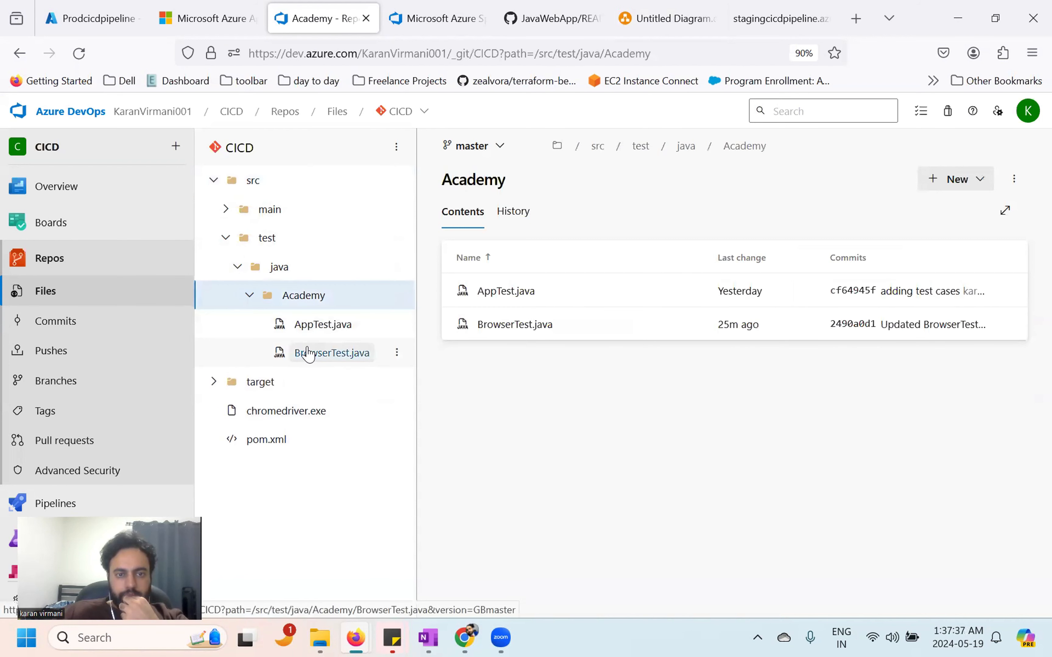
click(307, 353)
scroll(571, 432, down, 2)
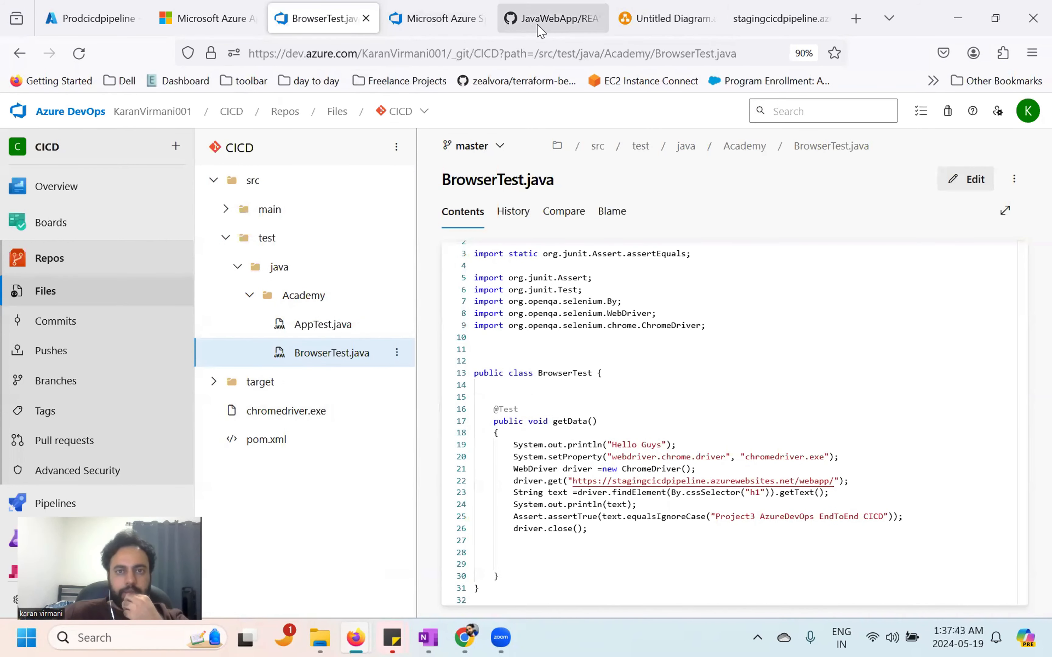
click(527, 13)
click(642, 17)
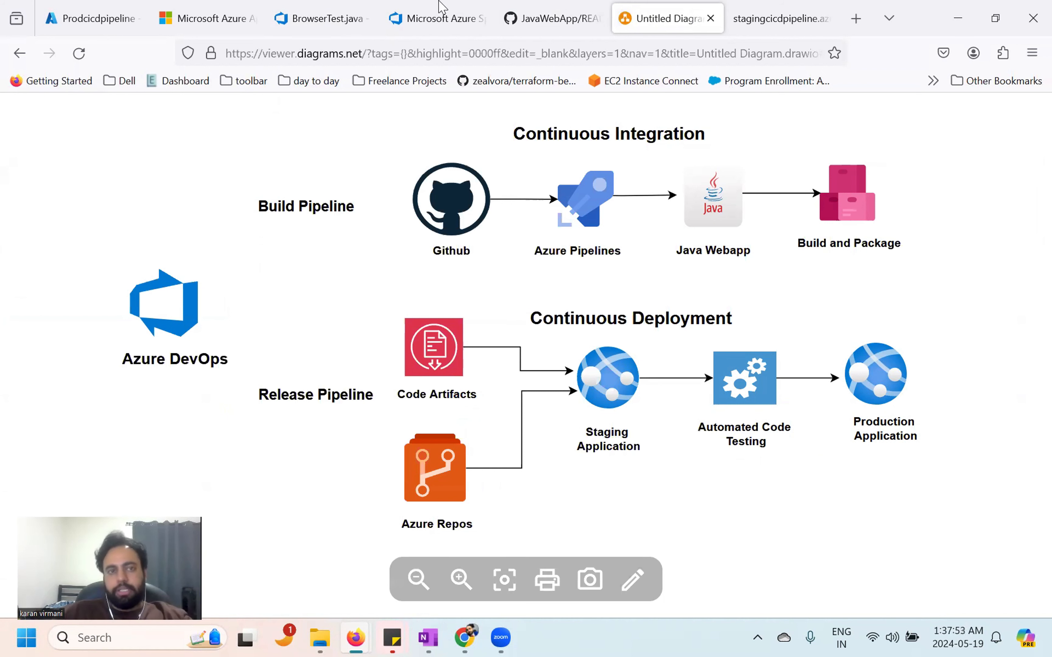
click(324, 18)
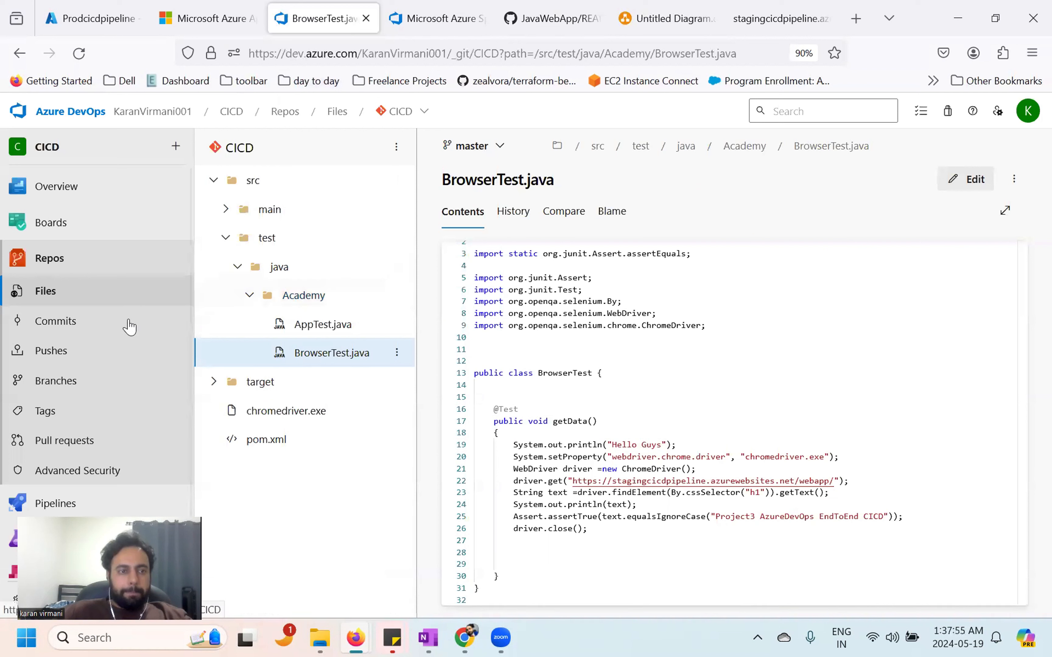
Step: Check the summary of the newest JavaWebApp build run, and open Release-2 of End to End Deployment
scroll(72, 515, down, 1)
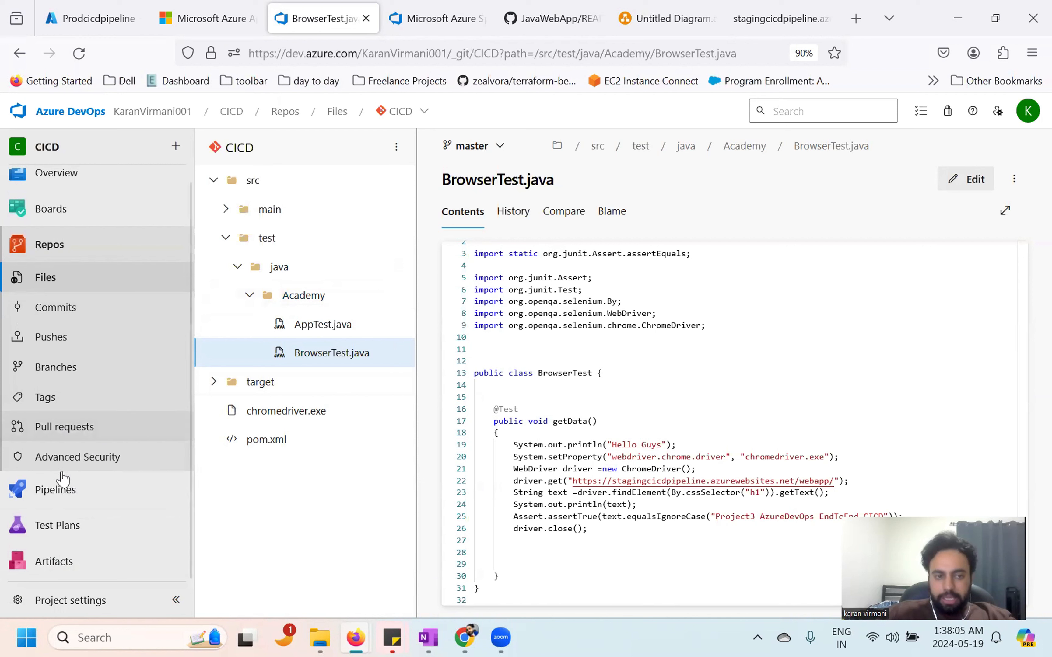
click(55, 490)
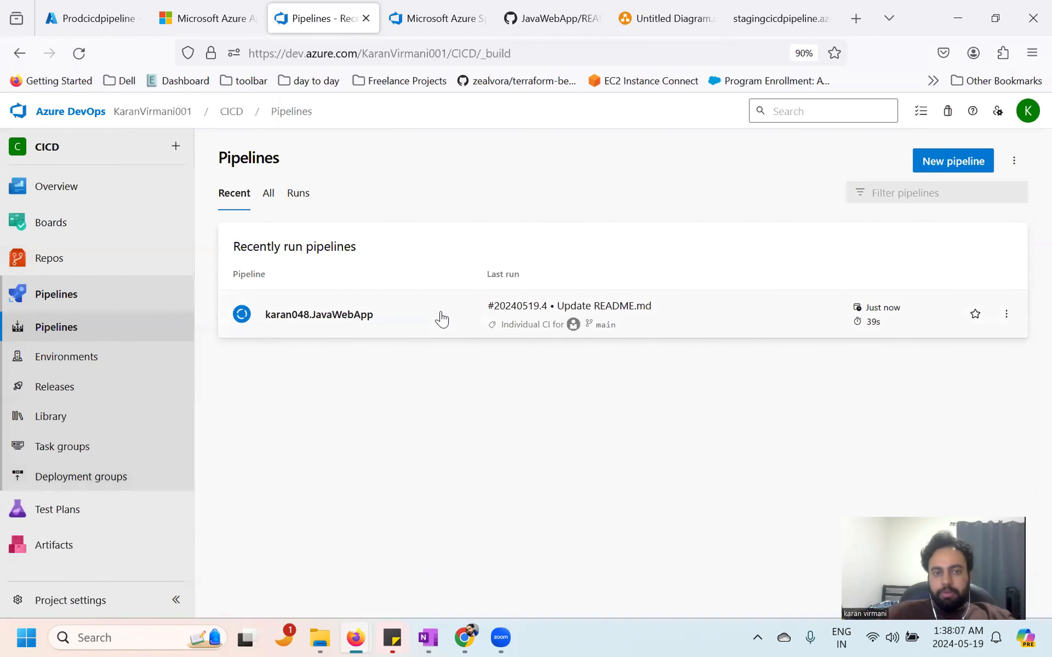
click(423, 329)
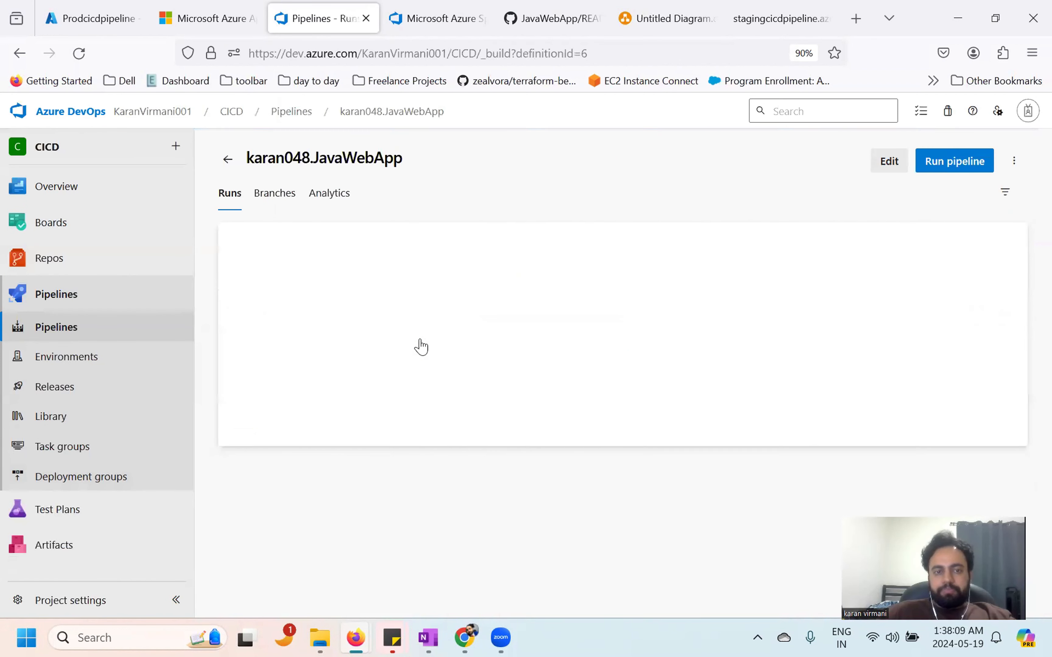
click(488, 279)
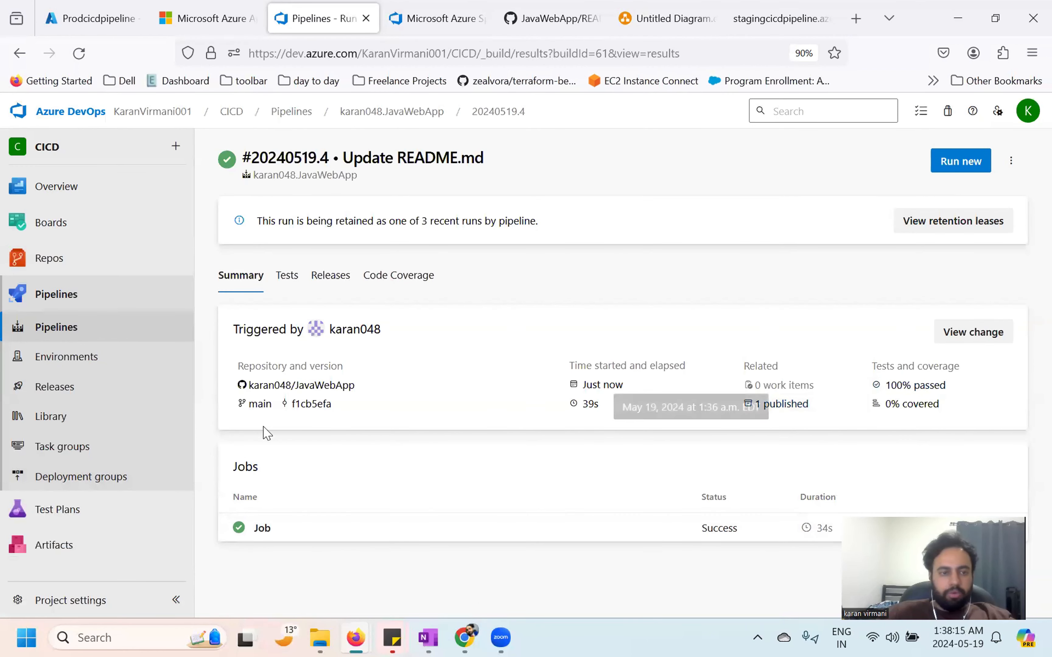
click(65, 386)
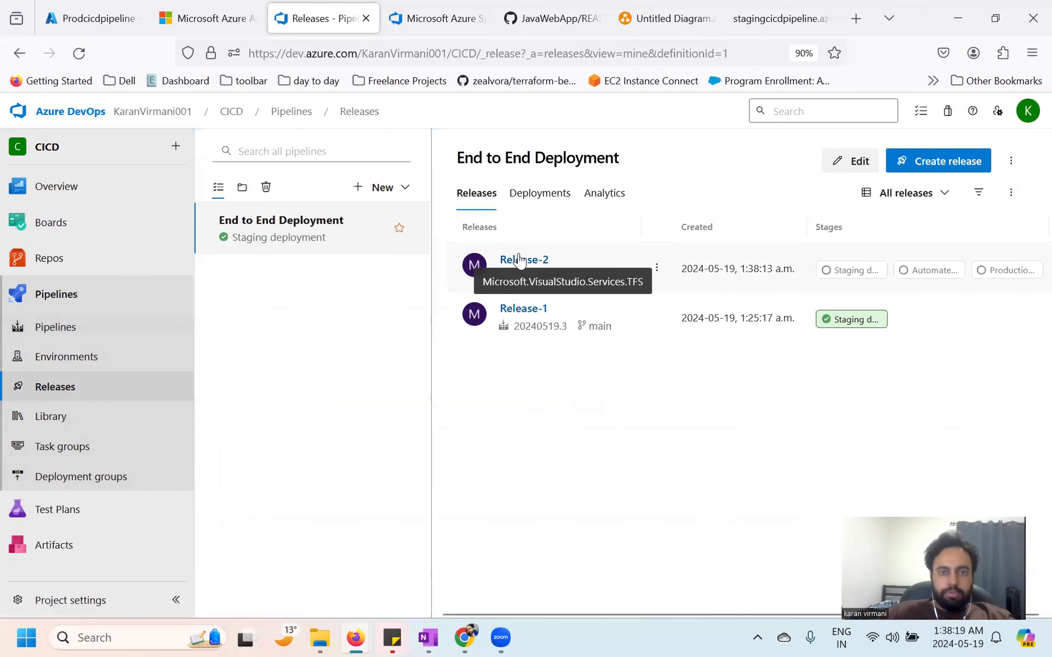
click(520, 260)
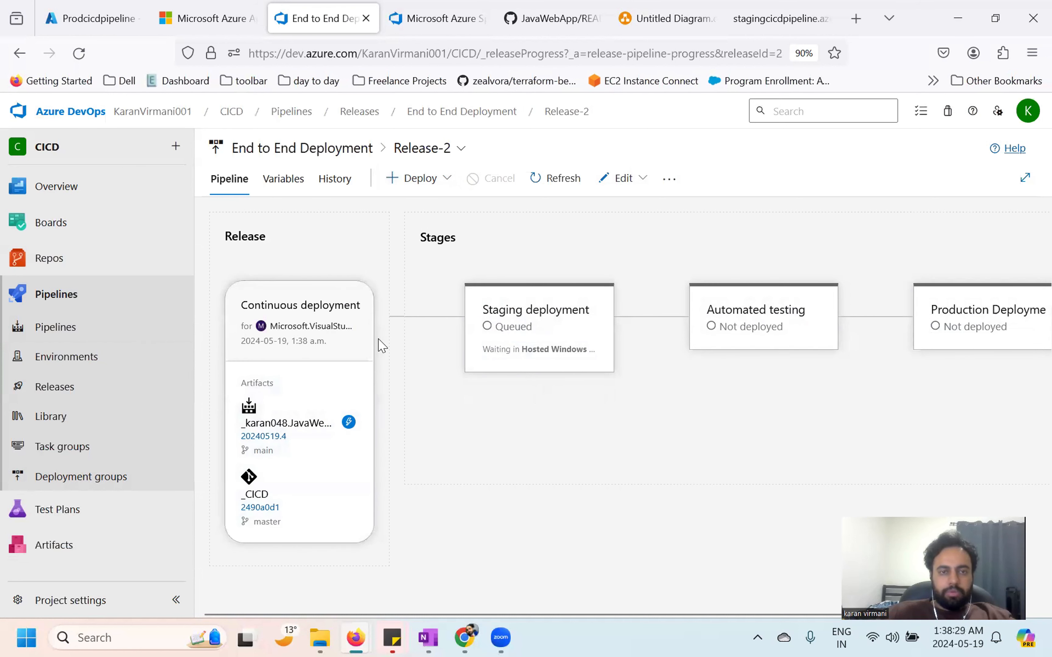
Step: Find the open staging web app page at stagingcicdpipeline.azurewebsites.net/webapp/ and reload it
click(235, 17)
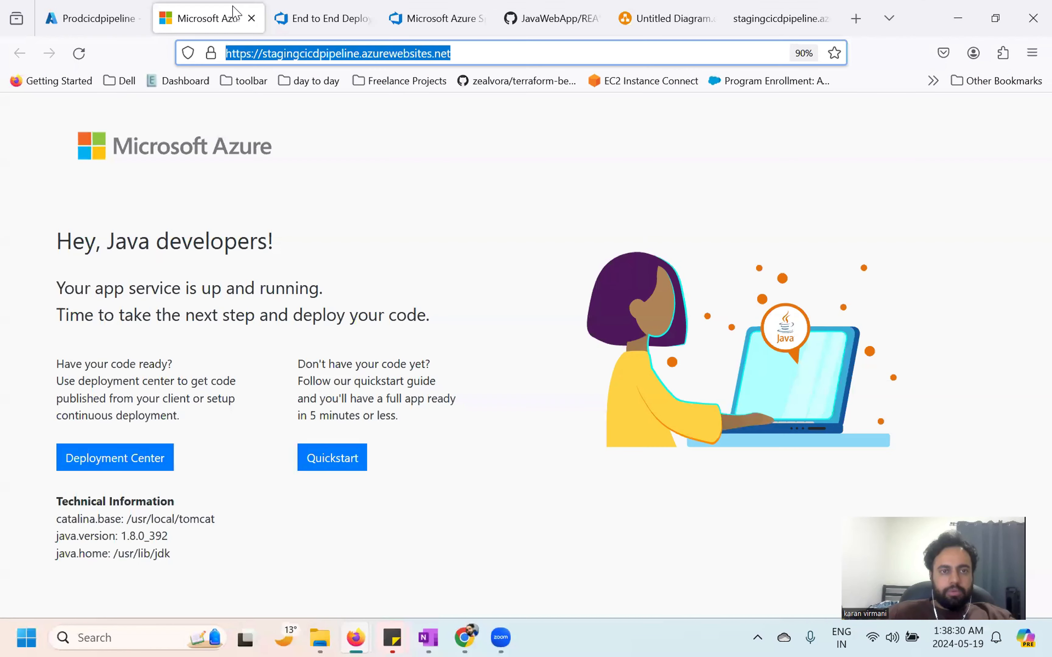
click(537, 19)
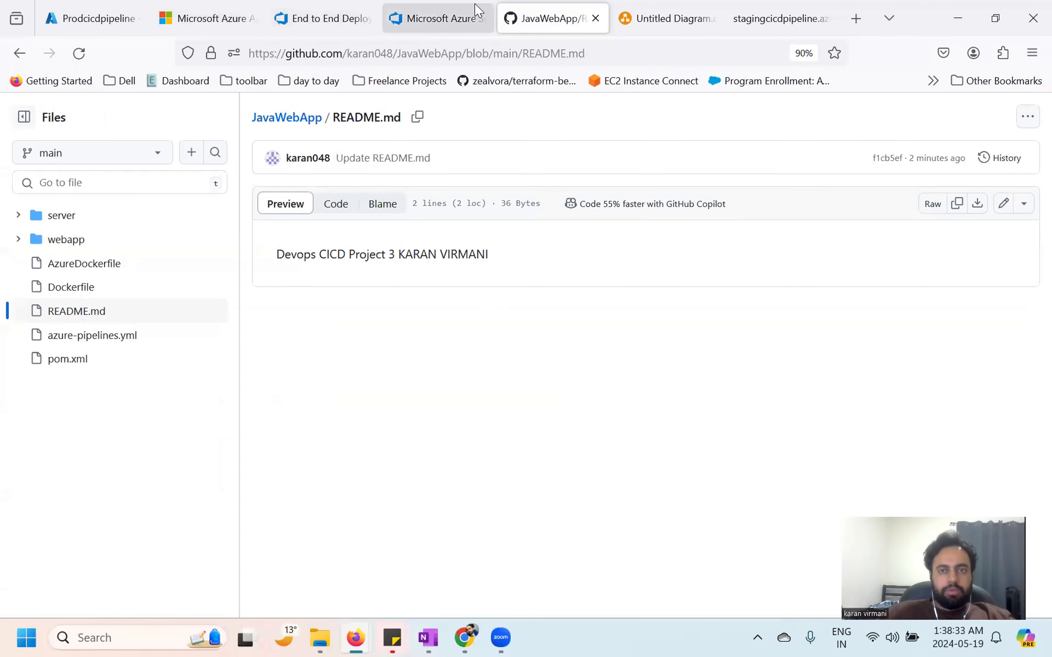
click(451, 14)
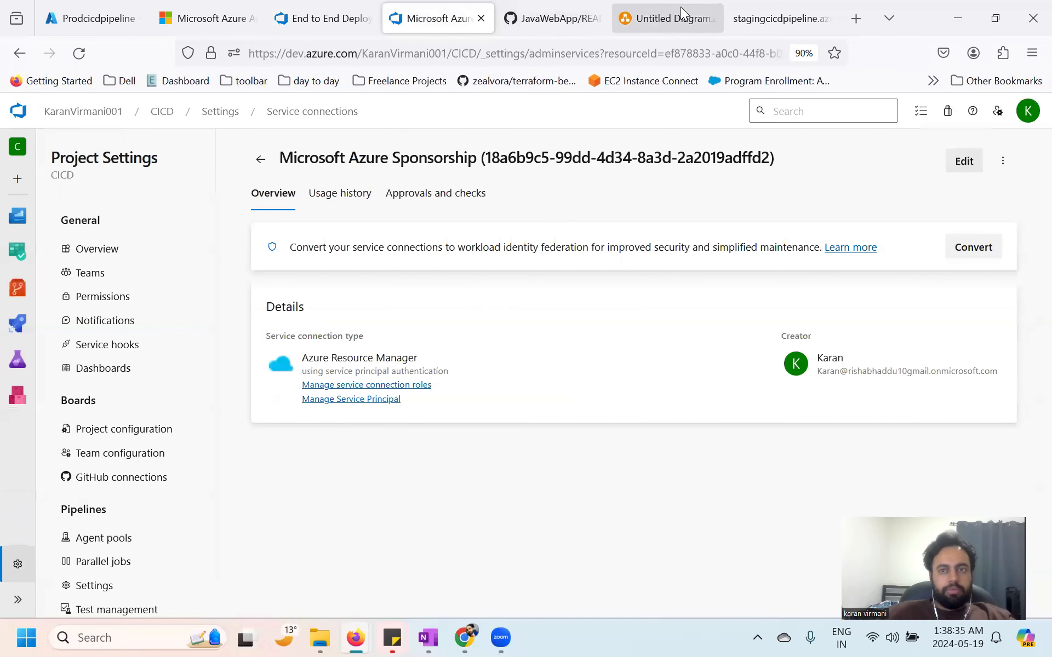
click(756, 13)
click(86, 58)
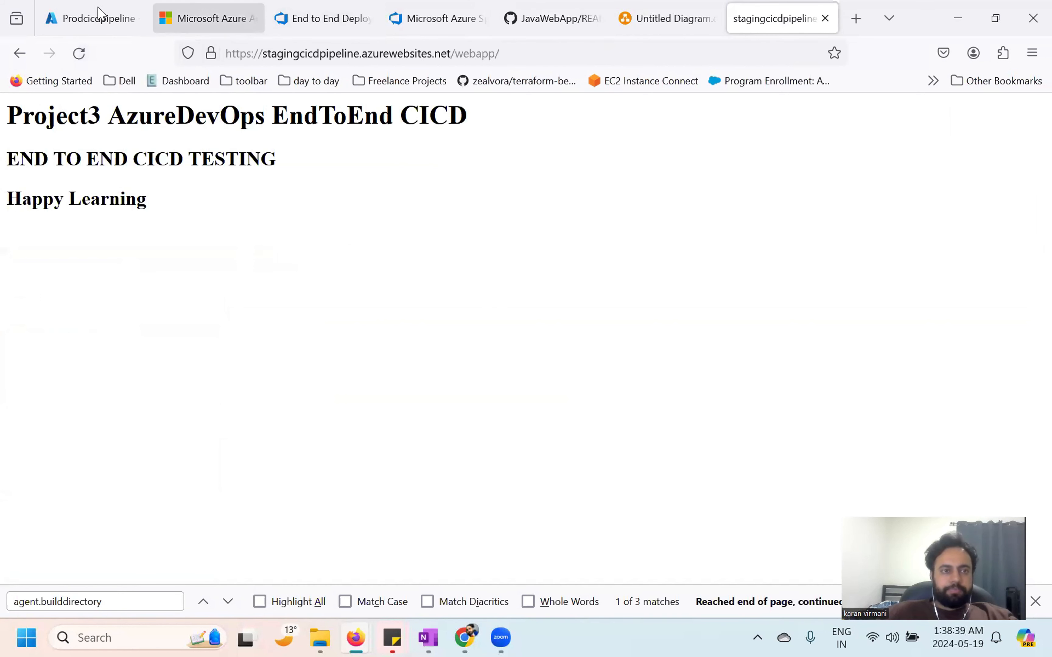
Step: Copy the Prodcicdpipeline web app's default domain from the Azure portal and open prodcicdpipeline.azurewebsites.net/webapp in a new browser tab
click(97, 17)
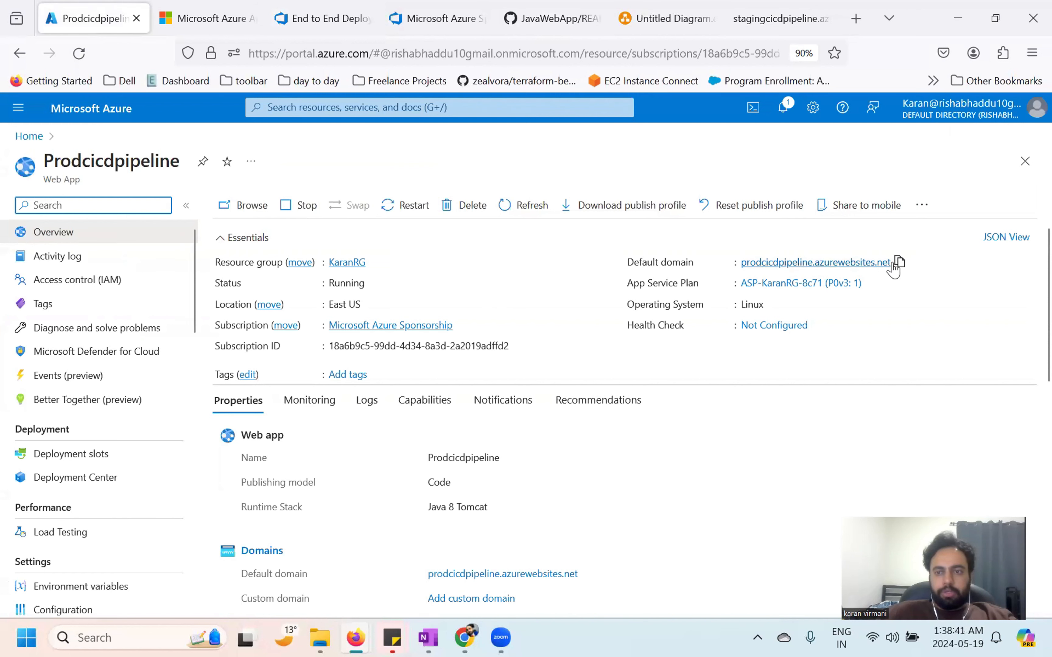
click(898, 262)
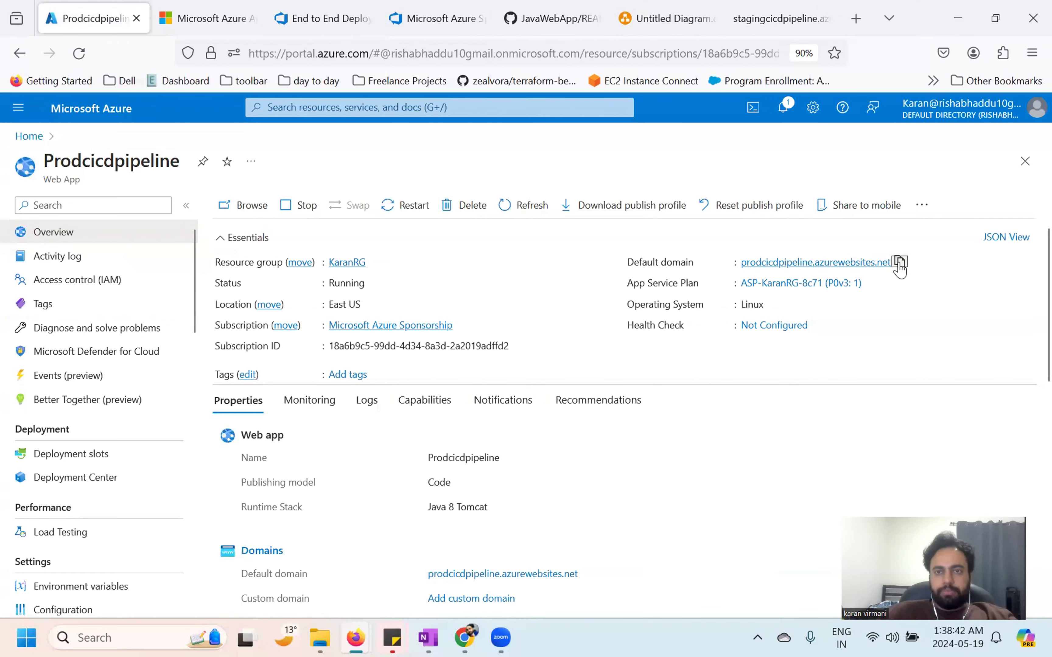
click(855, 18)
click(787, 52)
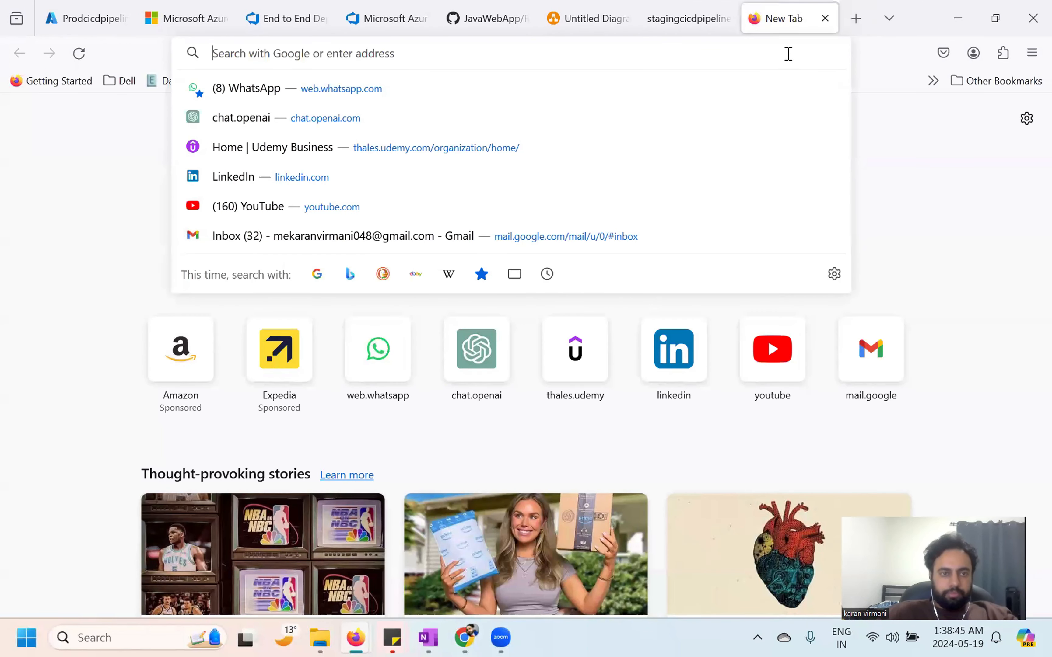
key(ctrl+v)
text(/webapp)
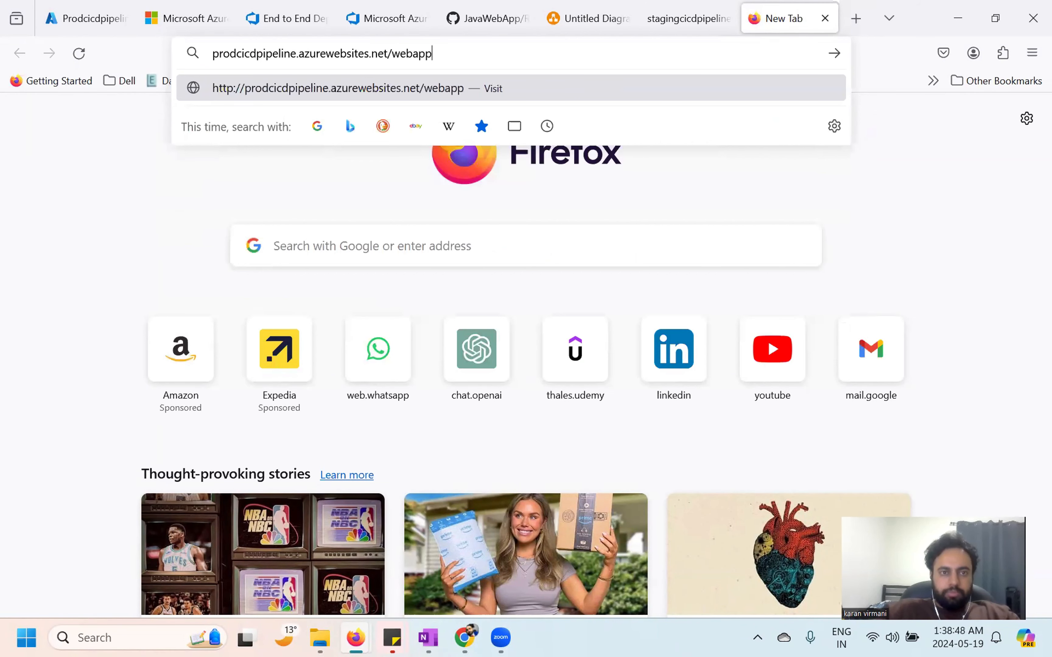
key(Return)
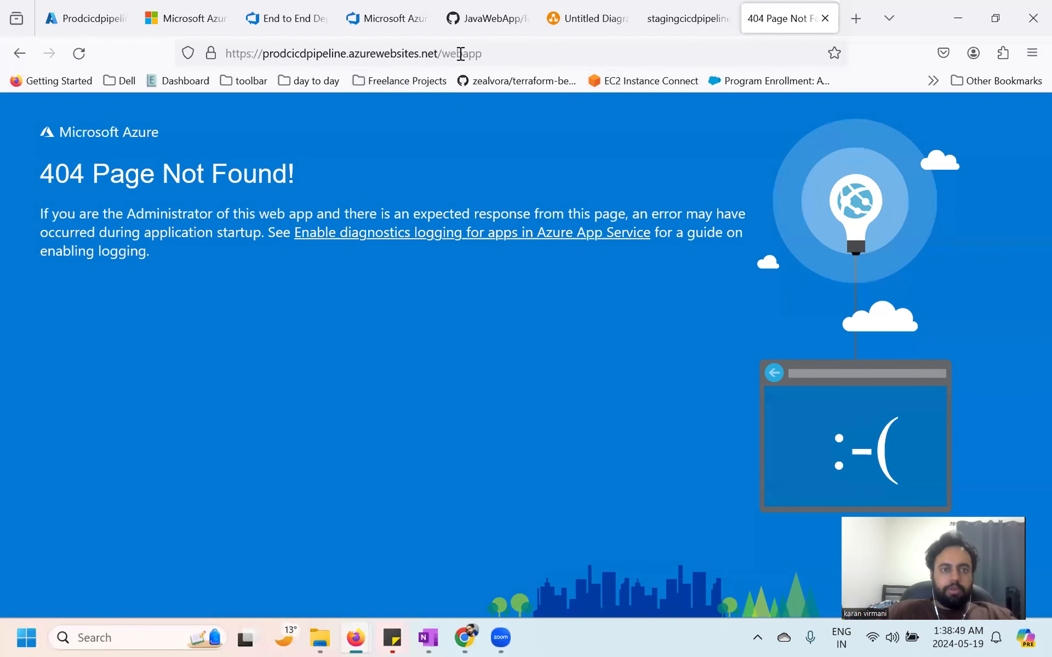
Step: Return to Azure DevOps, check the Staging deployment stage of Release-2, and reopen Release-2 from the End to End Deployment releases list
click(270, 27)
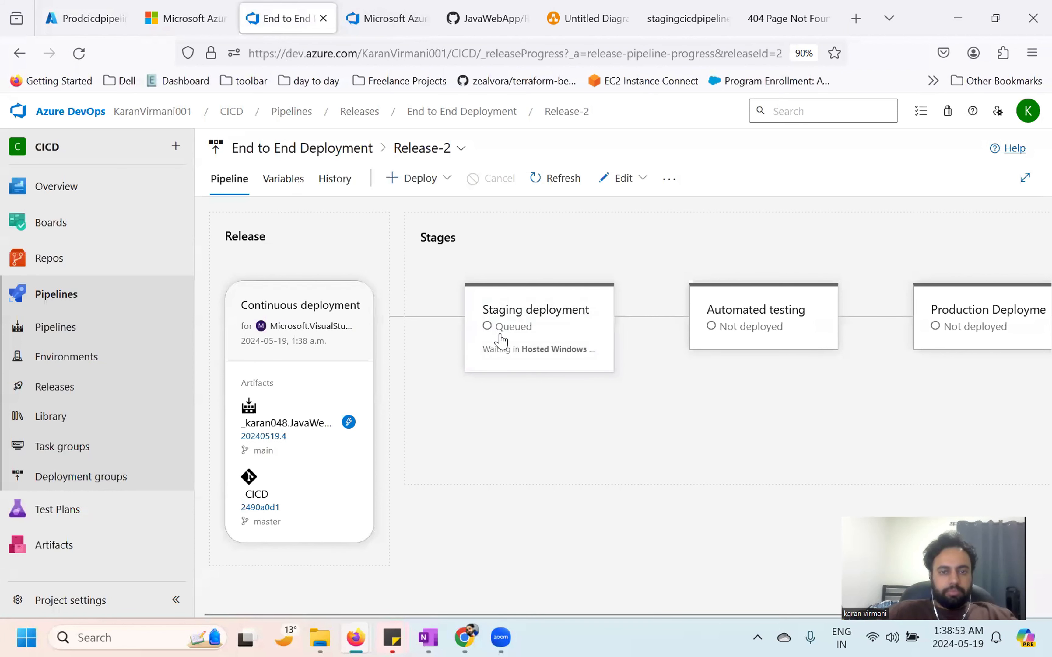
click(543, 310)
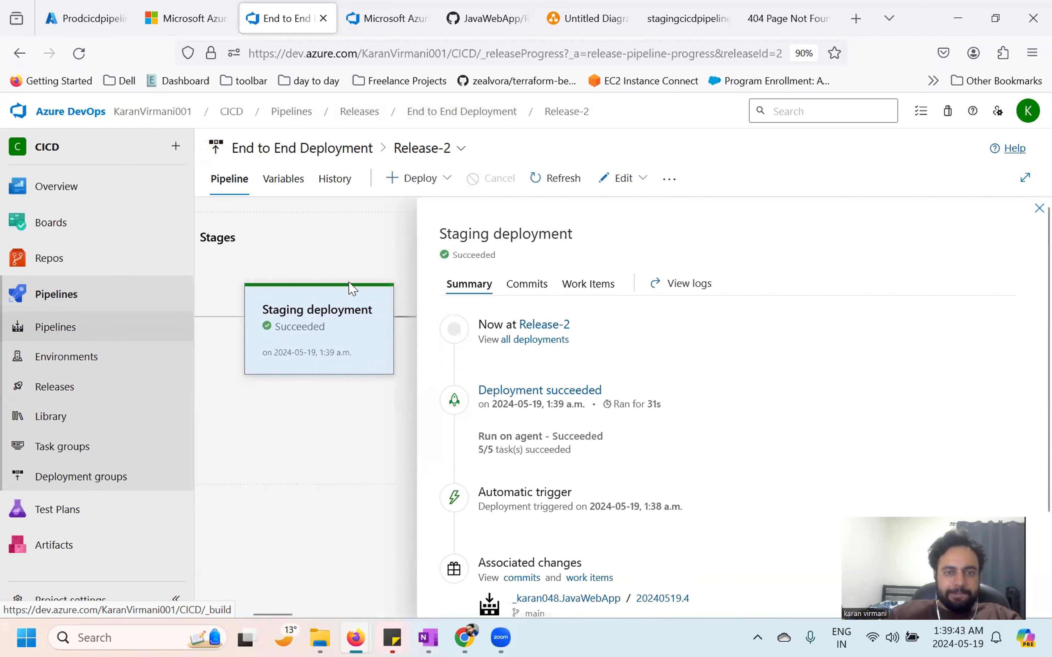
click(439, 114)
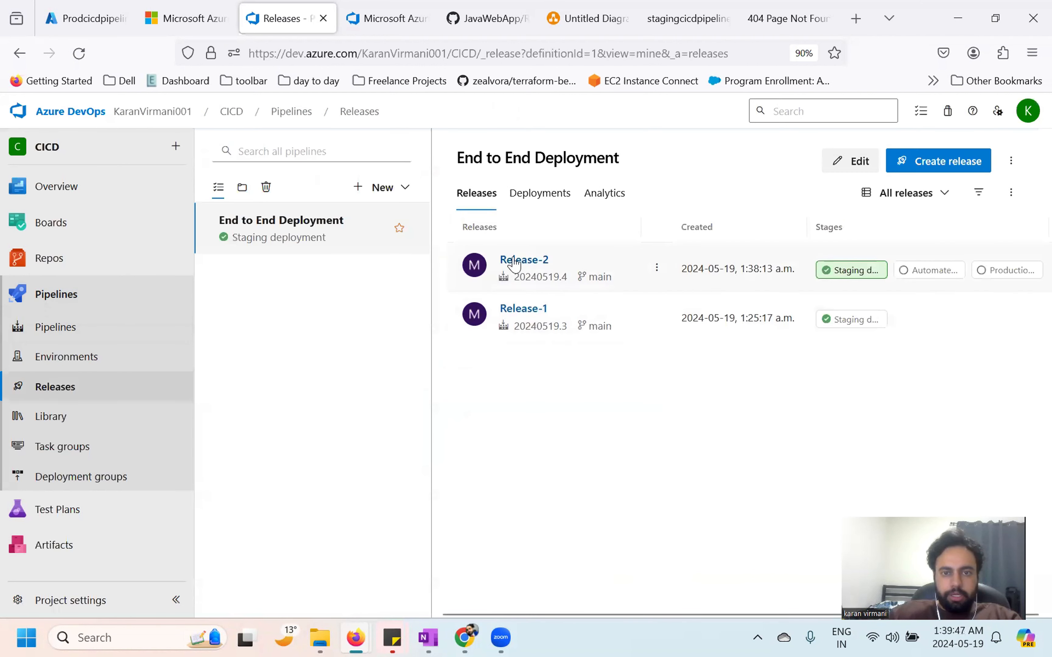
click(524, 259)
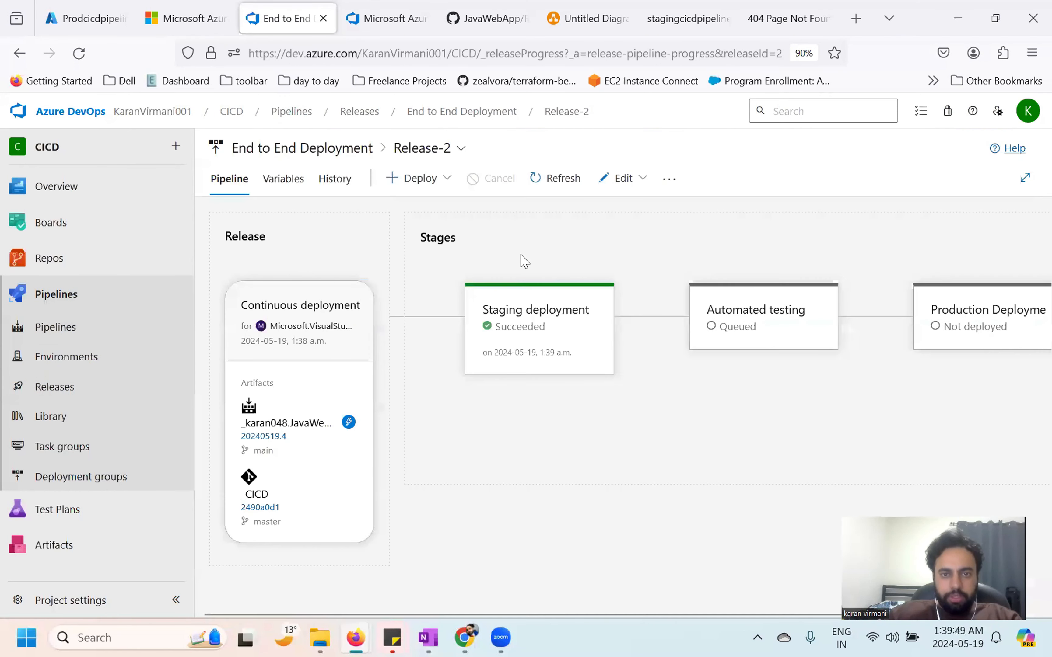
Step: Examine the Automated testing stage's summary and associated changes in Release-2, and open the stage's logs
click(770, 333)
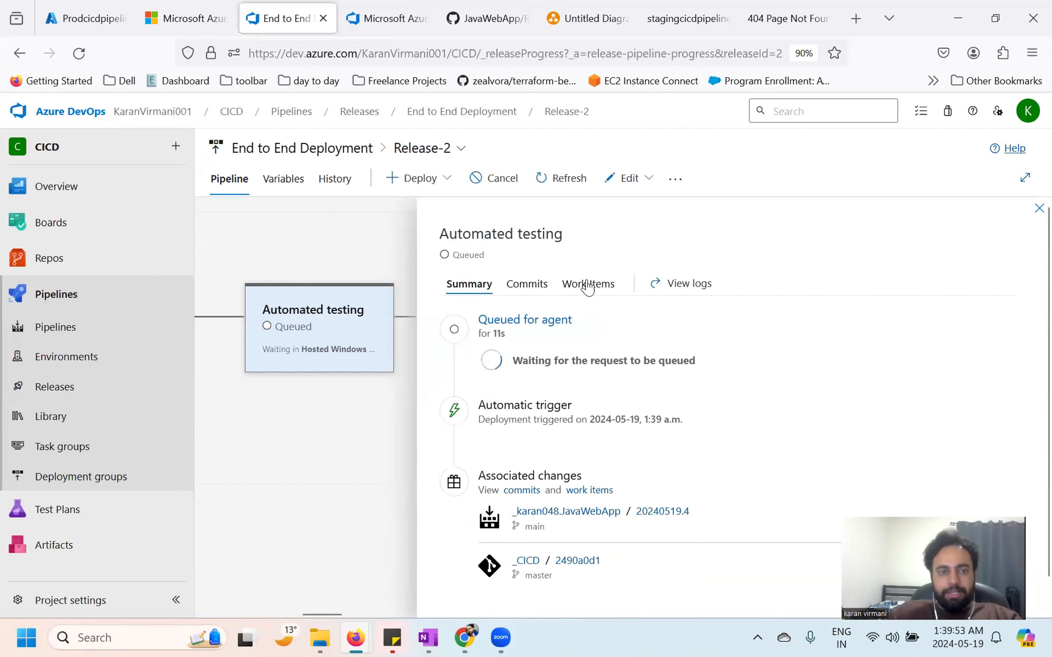
scroll(517, 426, down, 1)
scroll(517, 426, up, 1)
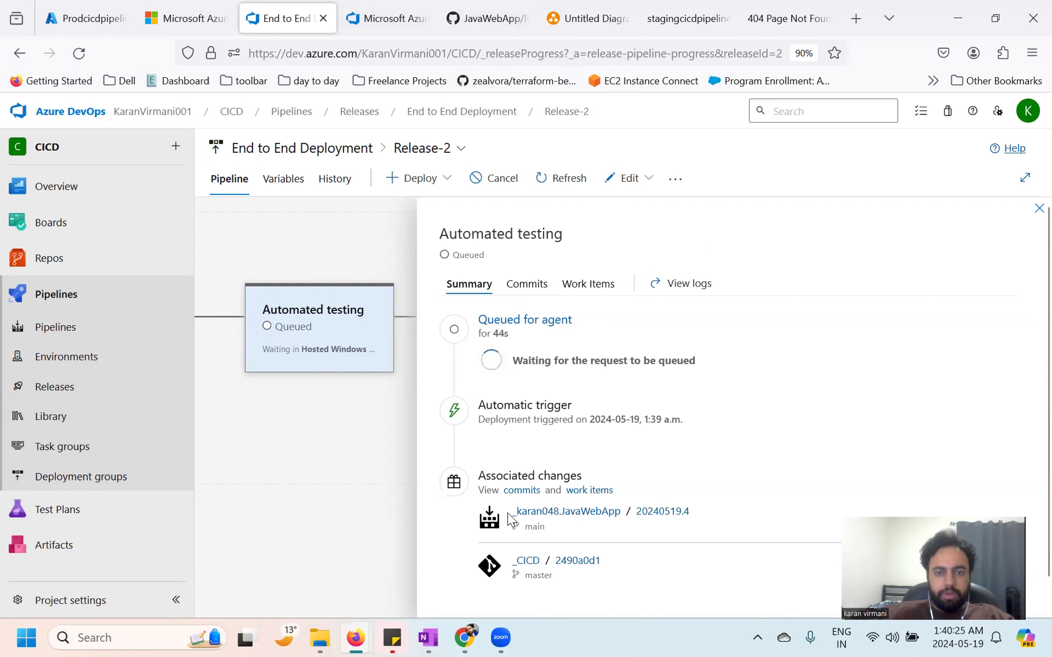
scroll(509, 518, down, 1)
scroll(511, 519, up, 1)
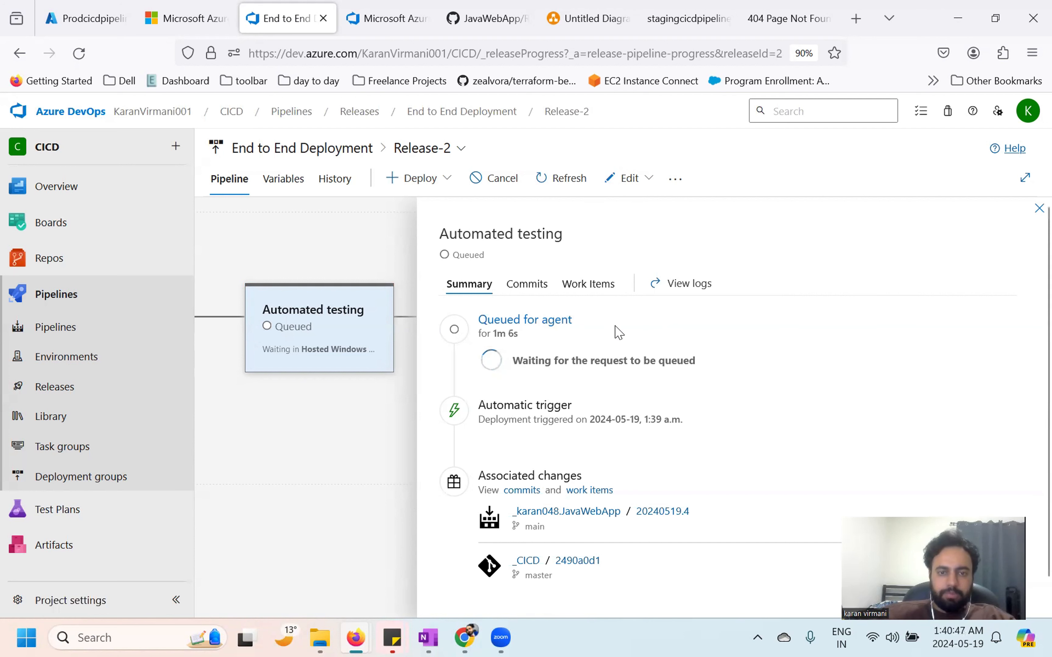
scroll(615, 329, down, 1)
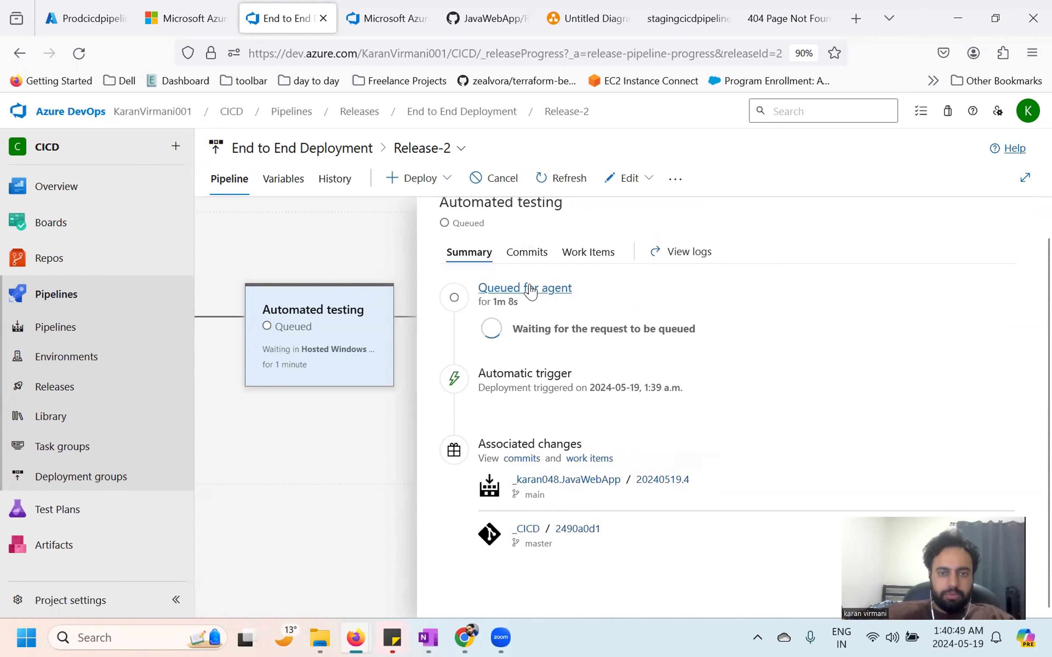
mouse_move(322, 360)
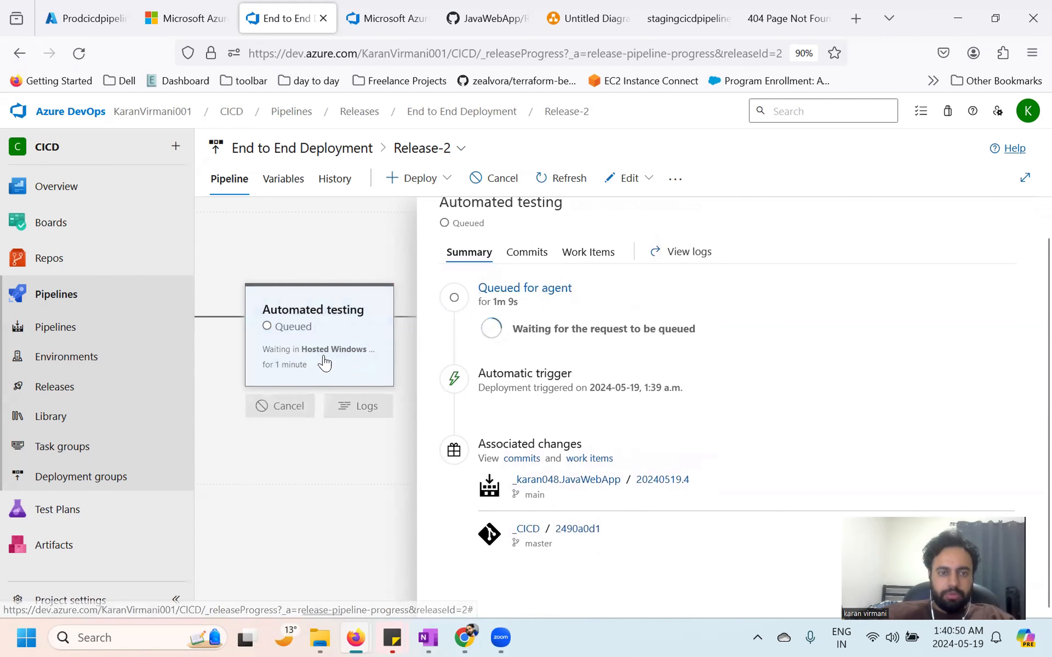
click(339, 409)
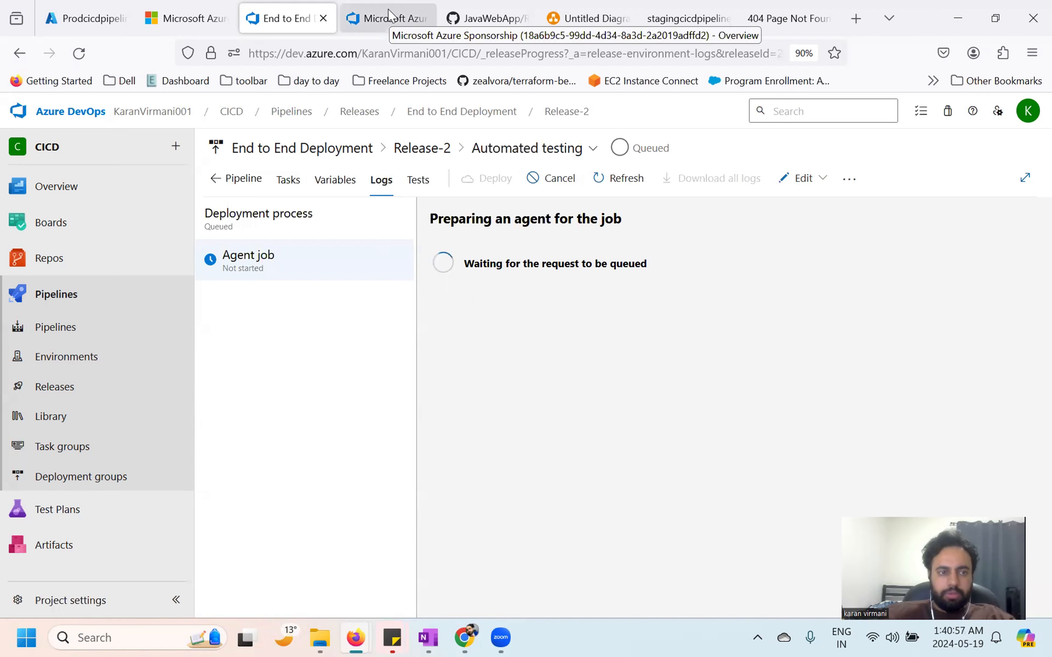
Step: Open the agent pools in the CICD project settings and look through the jobs of the Azure Pipelines pool
mouse_move(103, 499)
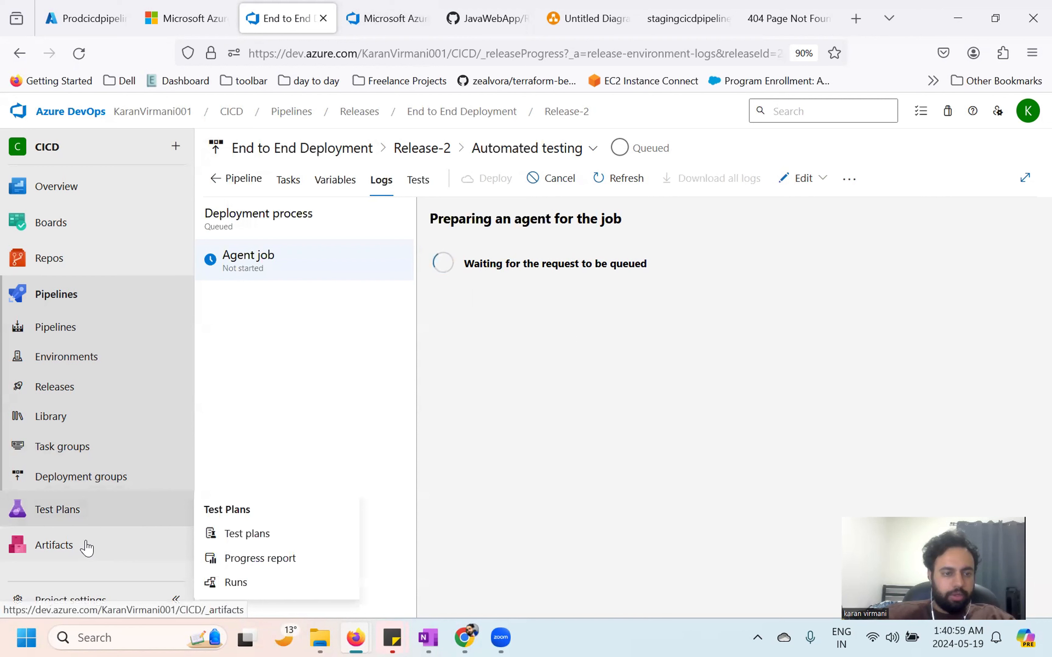
click(70, 600)
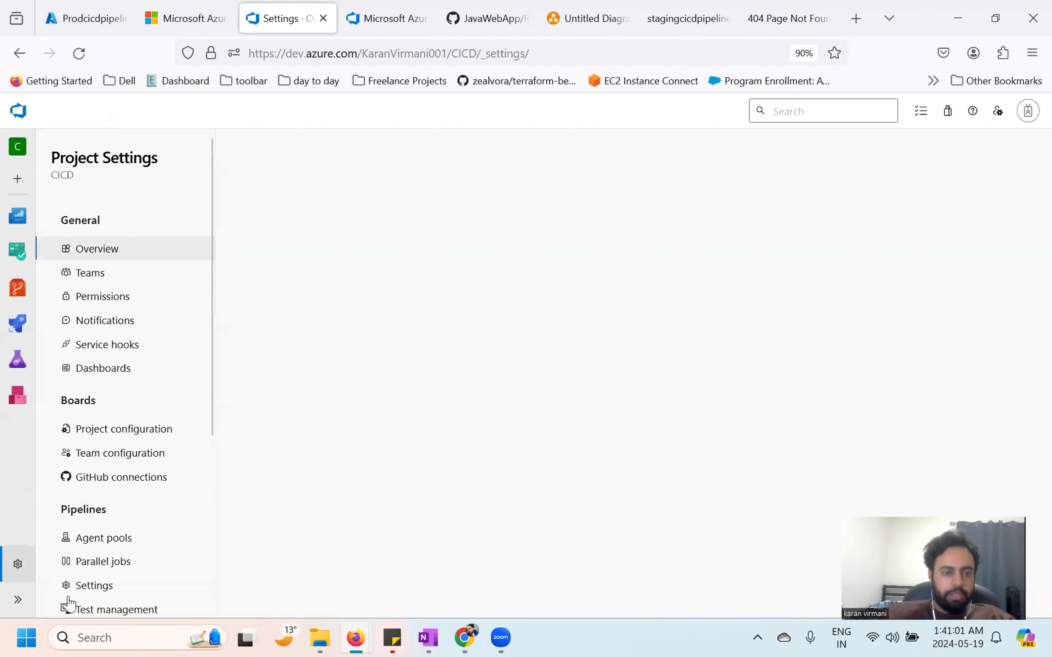
scroll(94, 496, down, 5)
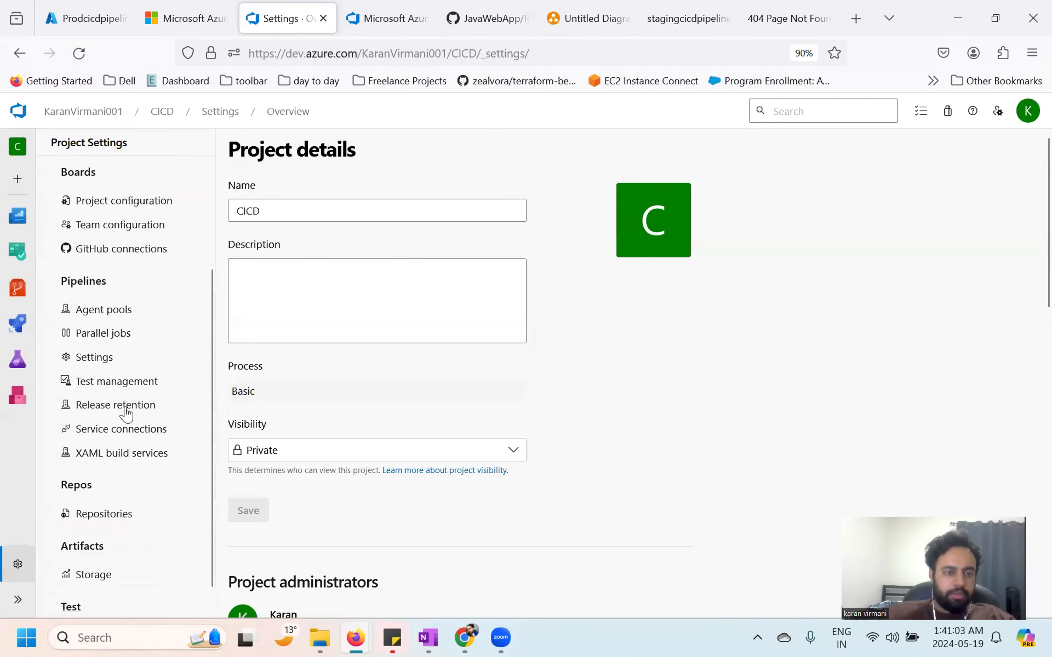
click(108, 308)
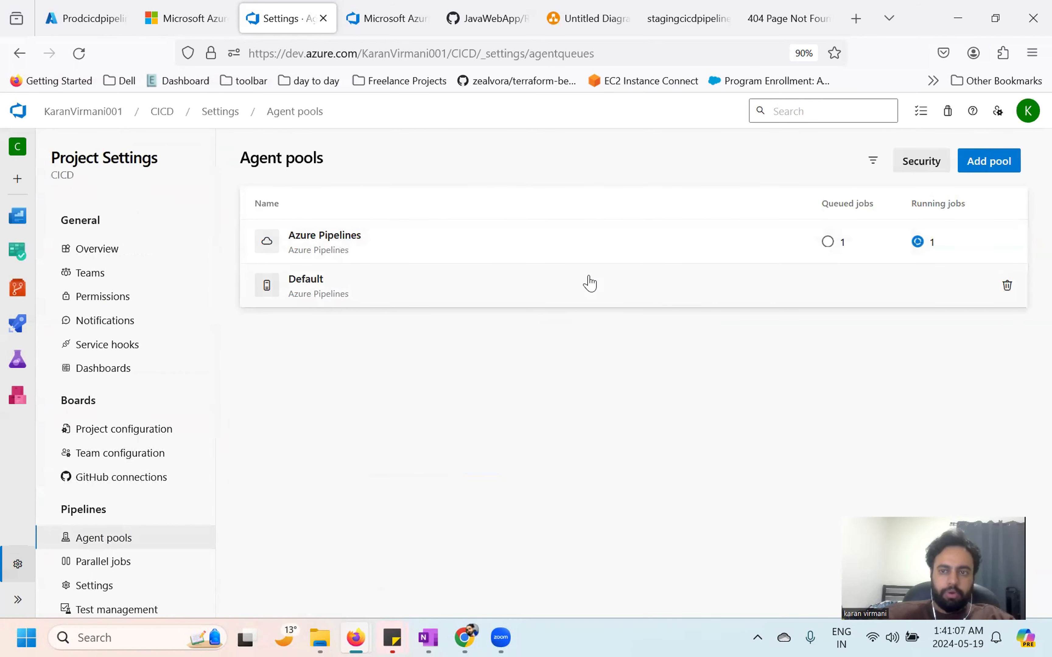
click(371, 246)
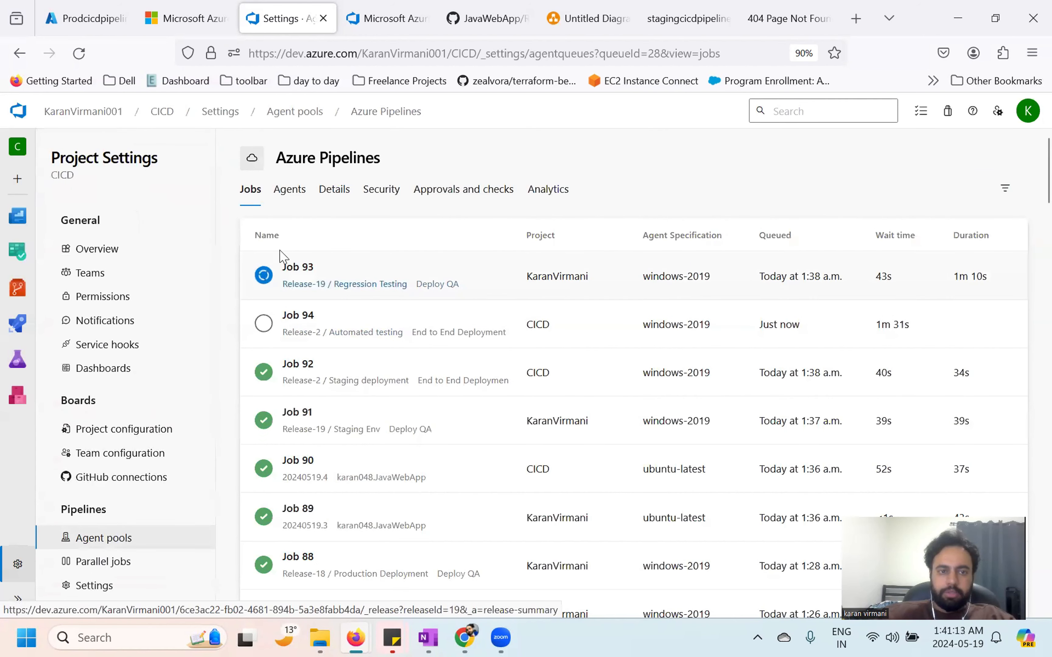
scroll(371, 412, down, 20)
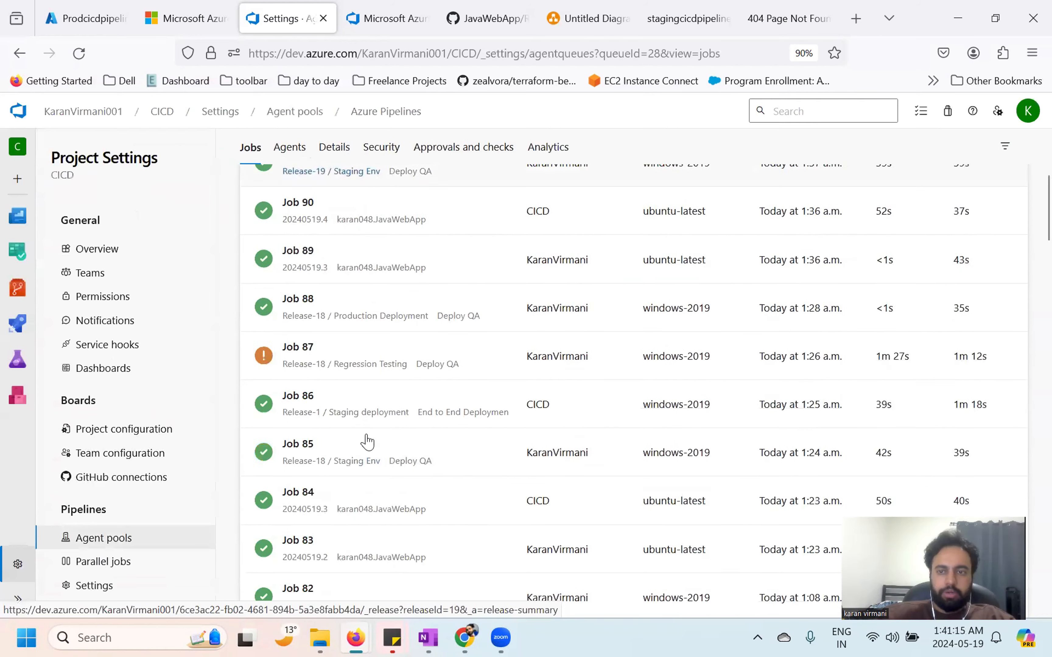
scroll(367, 441, up, 20)
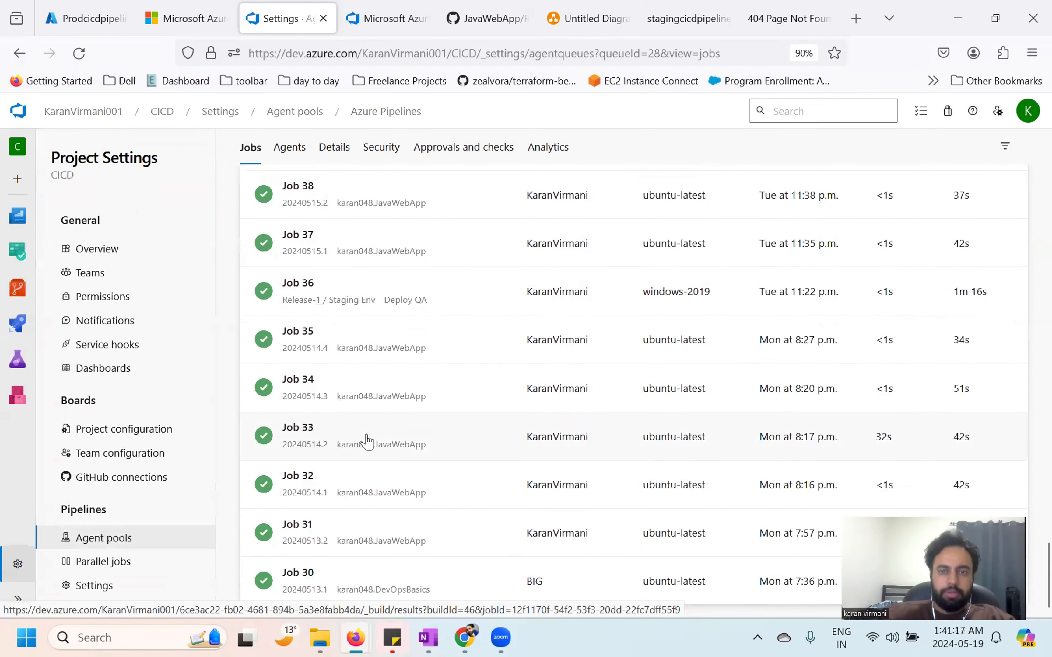
scroll(367, 441, down, 1)
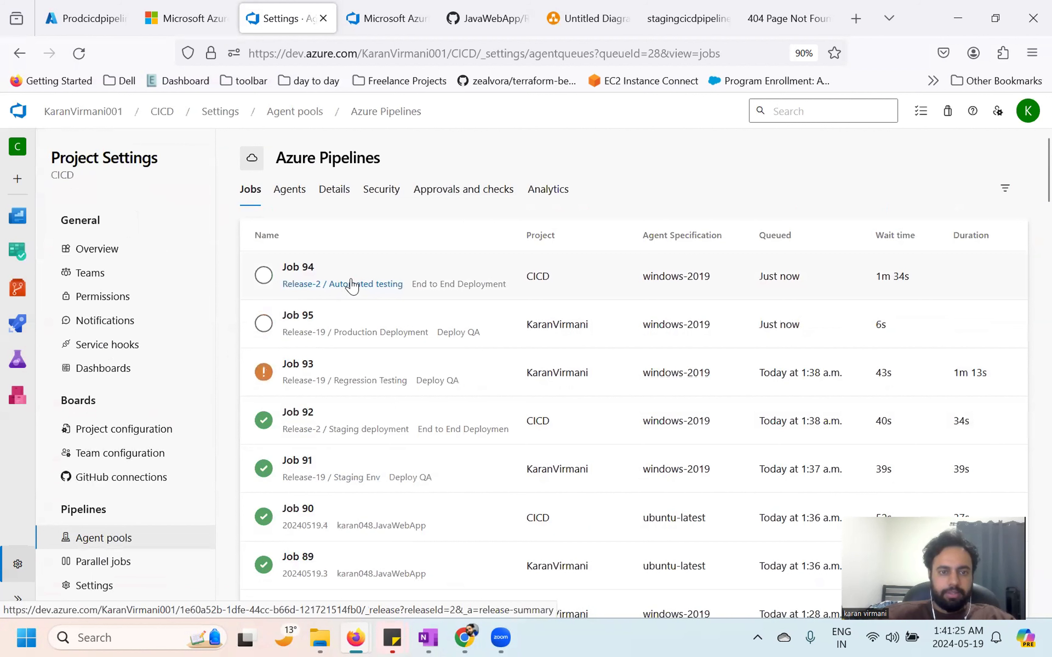
Step: Open the release behind the Release-2 Automated testing job, return to the Azure Pipelines pool, and view its agents
click(352, 285)
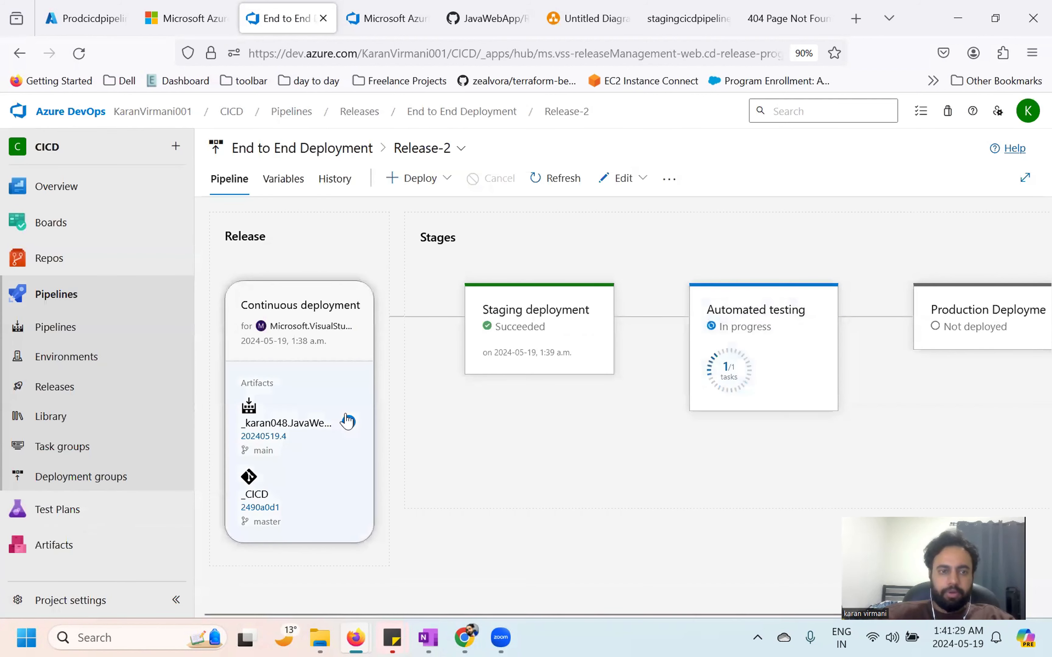
click(20, 52)
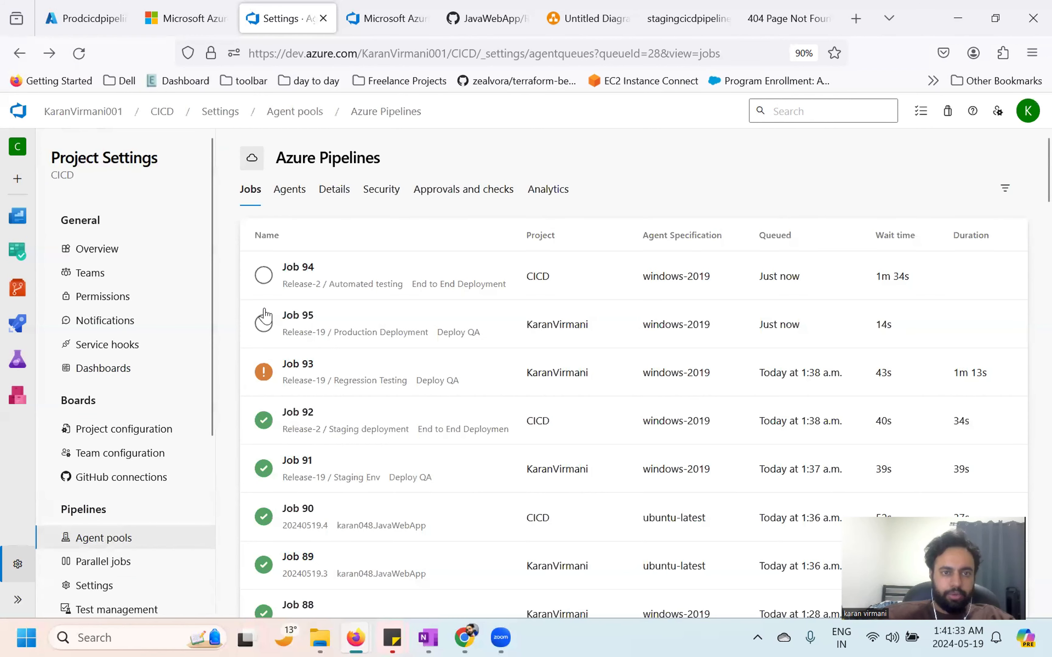
click(289, 190)
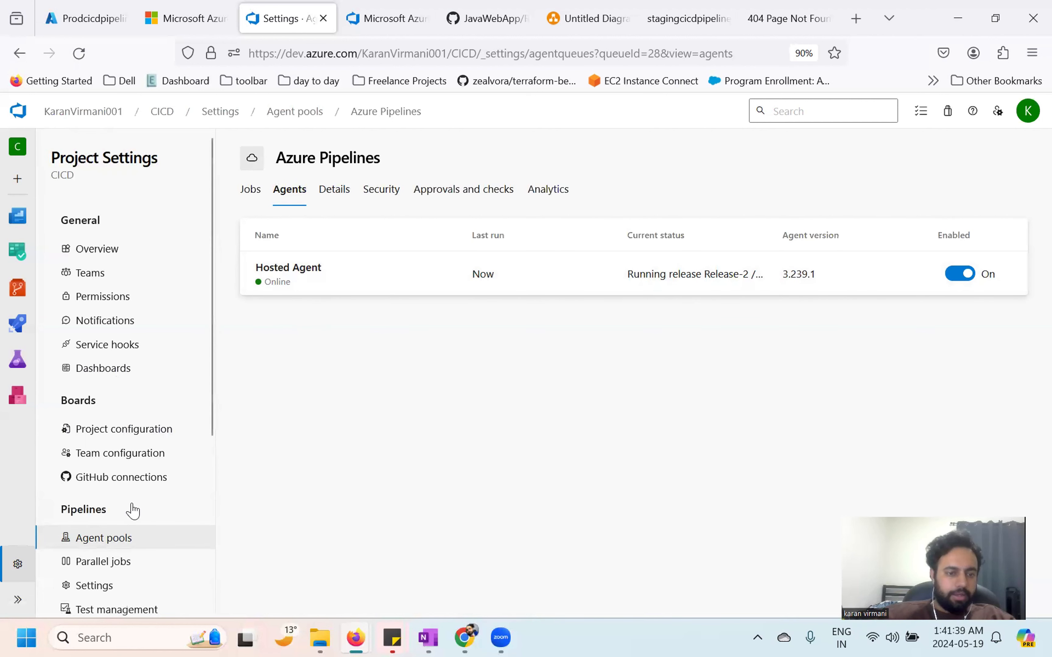
Step: Add a new self-hosted agent pool named test with access permission granted to all pipelines, and open the pool
scroll(132, 511, down, 4)
click(108, 362)
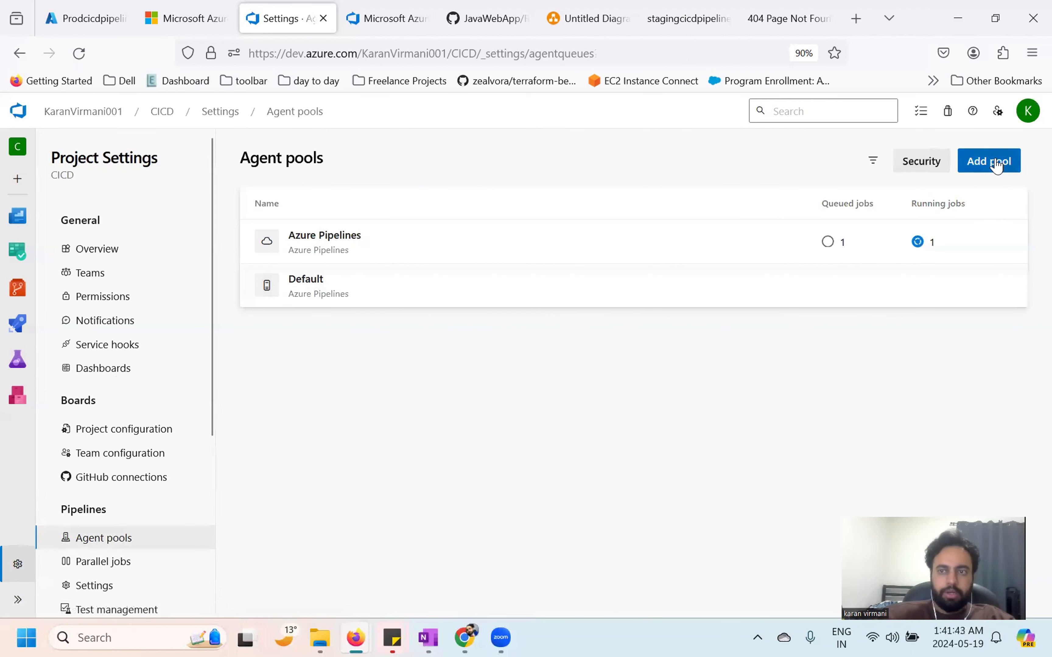
click(997, 162)
click(767, 261)
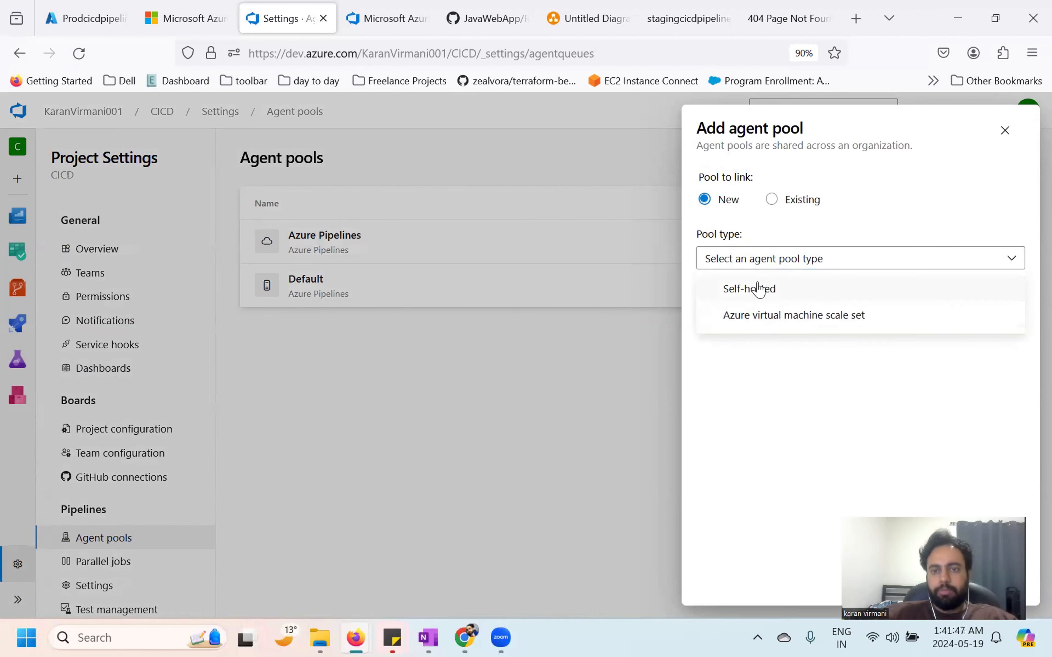
click(759, 288)
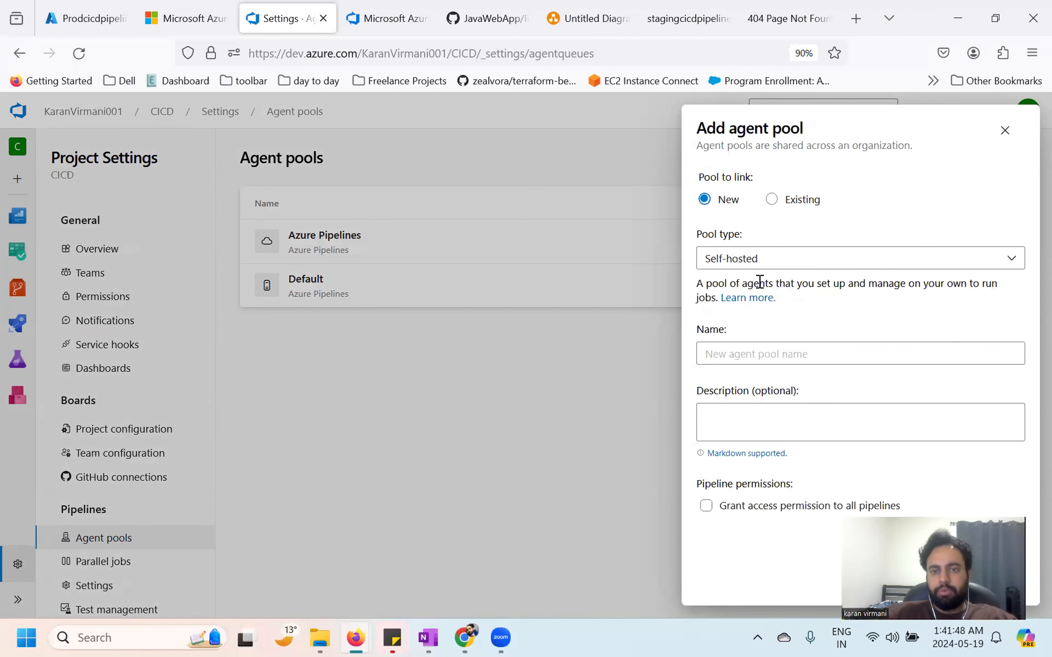
click(756, 362)
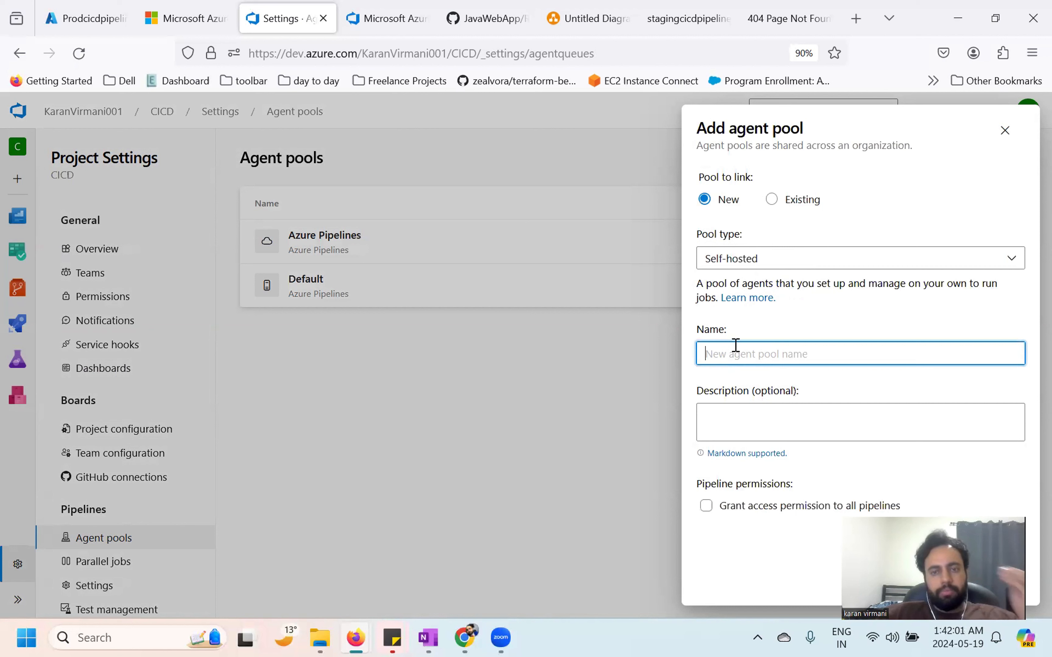
text(test)
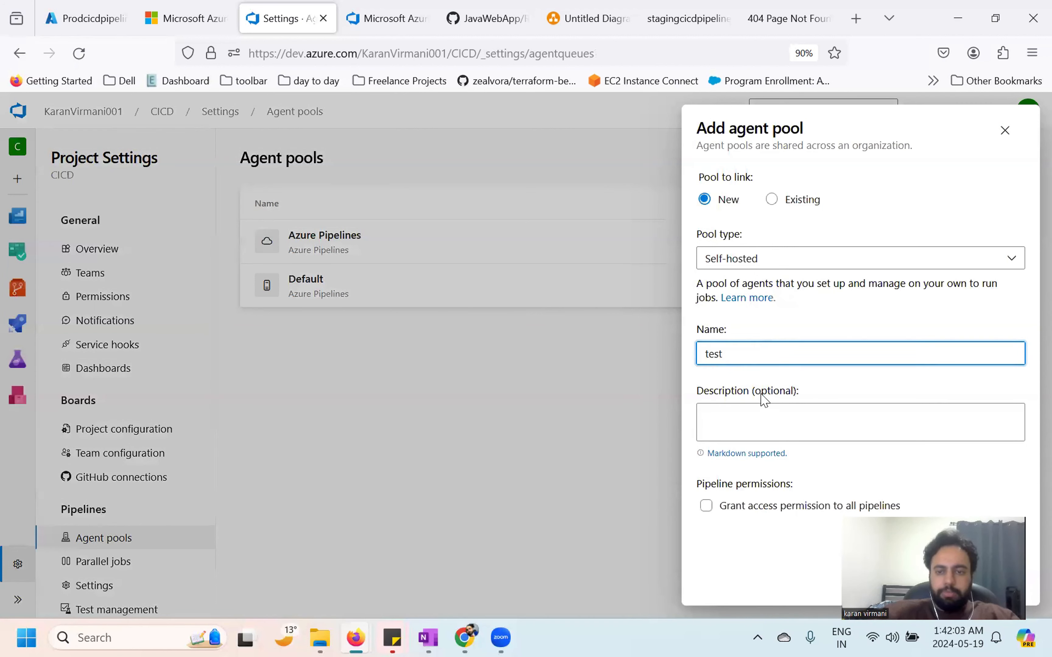
drag(938, 569, 123, 560)
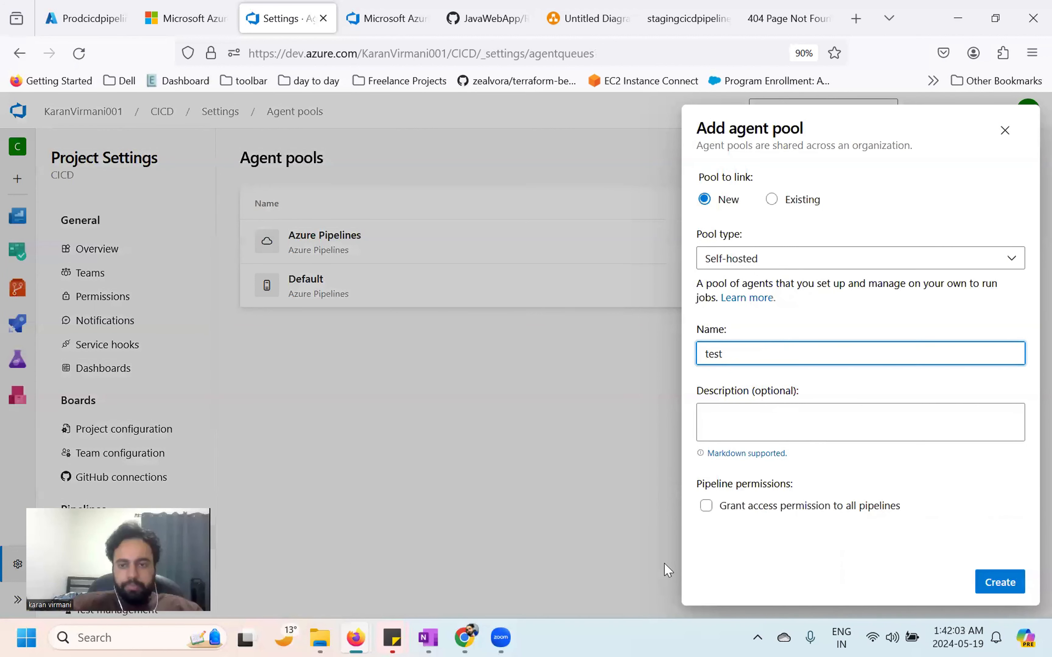
click(706, 509)
click(707, 507)
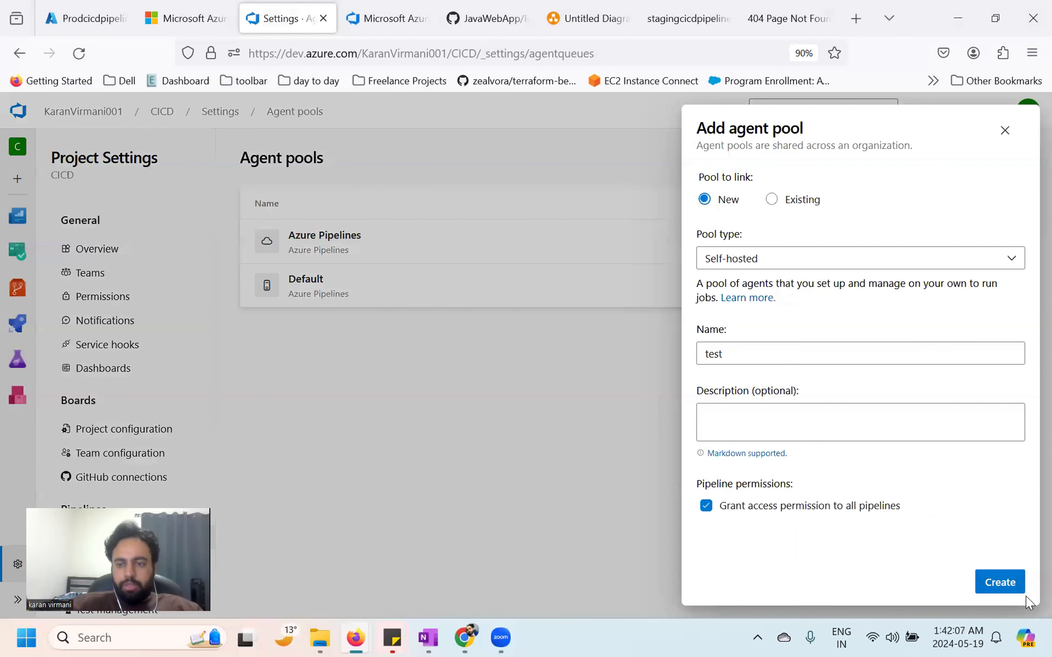
click(998, 581)
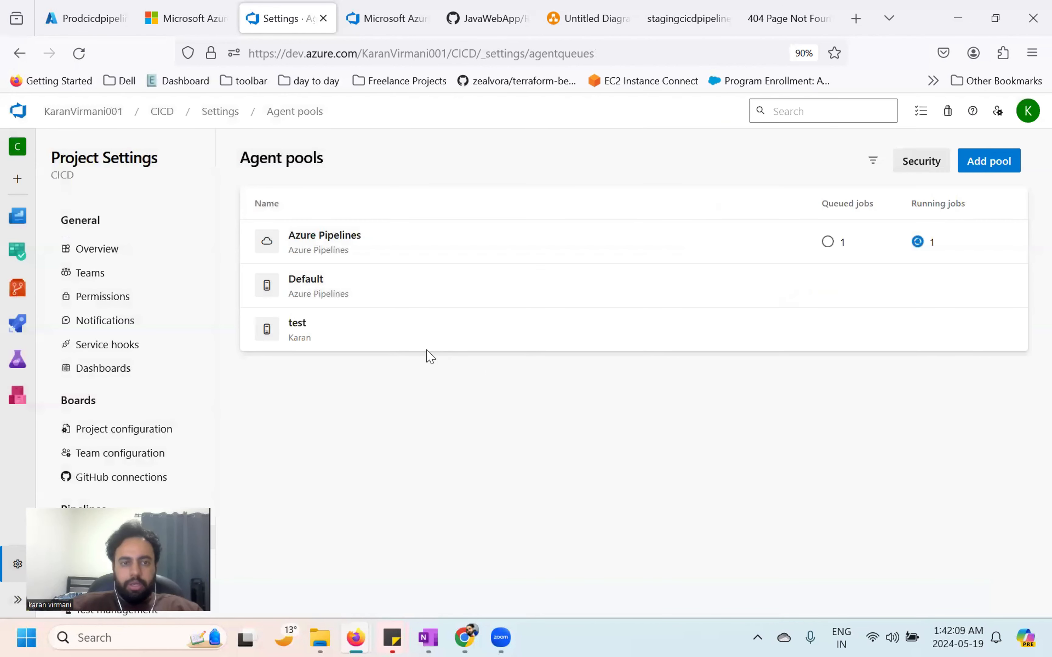
click(355, 338)
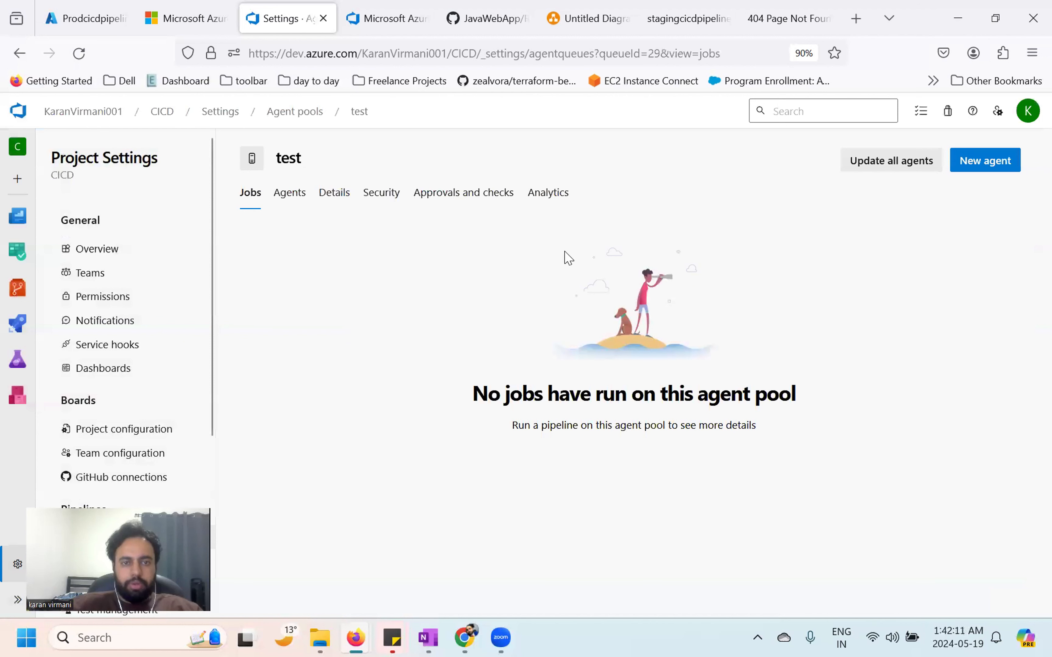
Step: Open the new-agent instructions for the test pool, show the Linux x64 version, and copy the agent's download link
click(983, 170)
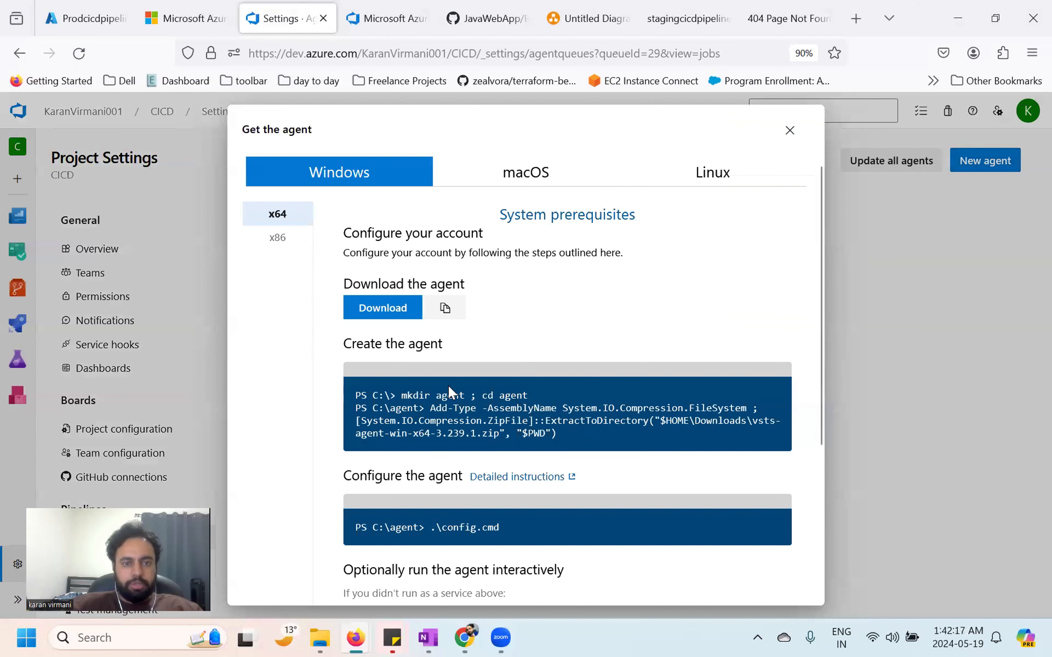
click(711, 179)
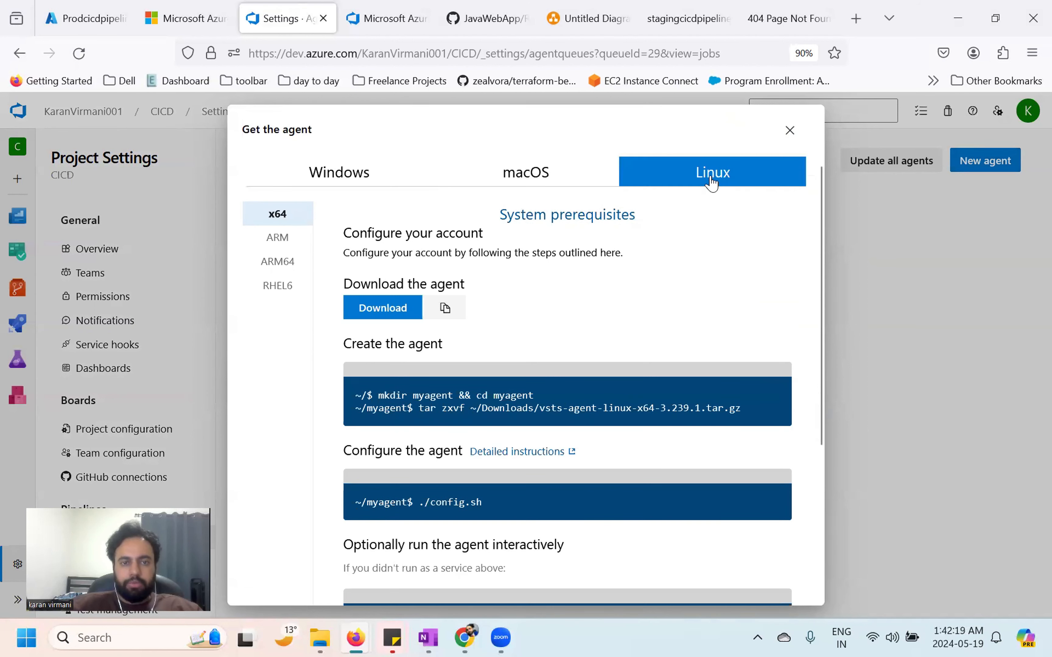
scroll(687, 349, down, 5)
scroll(687, 348, up, 4)
scroll(688, 350, up, 1)
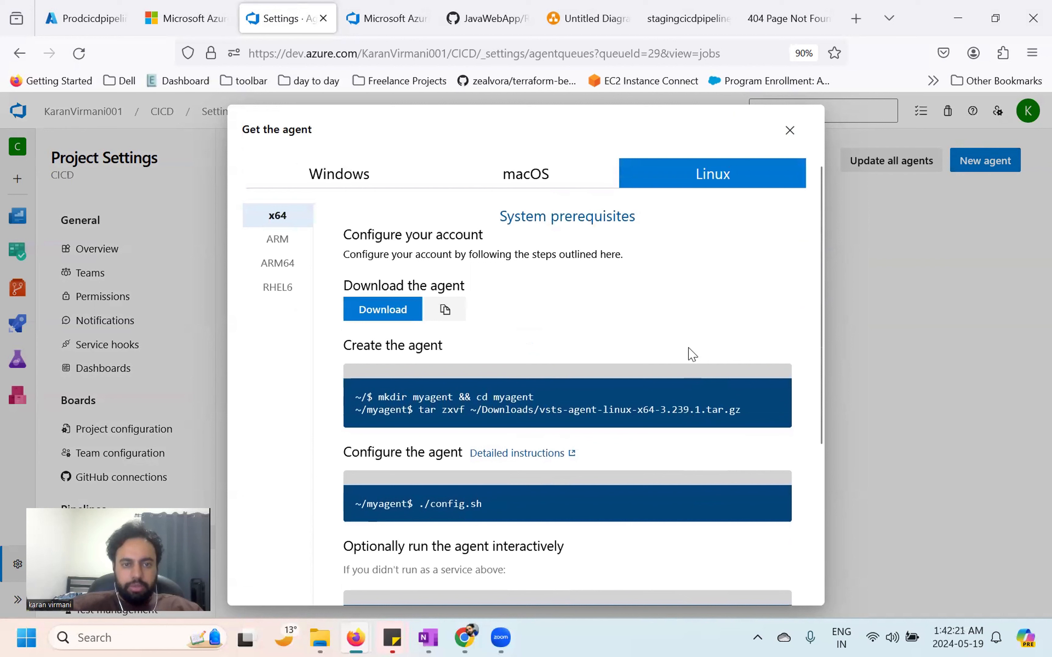
click(445, 310)
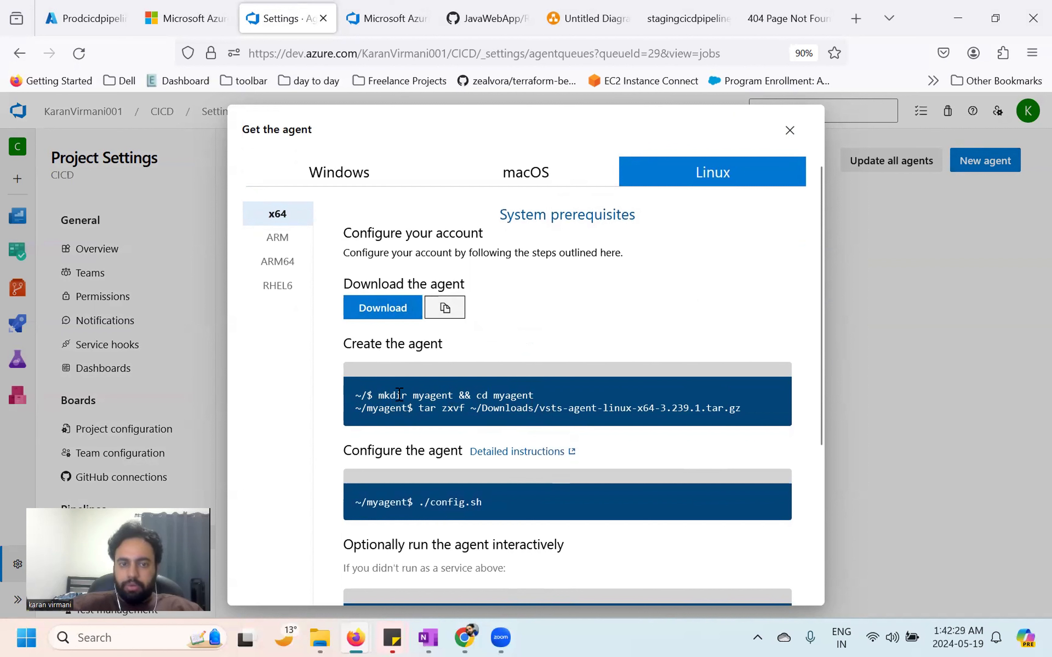
Step: Review the Linux commands for creating and configuring the agent, and the organization part of the Azure DevOps URL
double_click(423, 395)
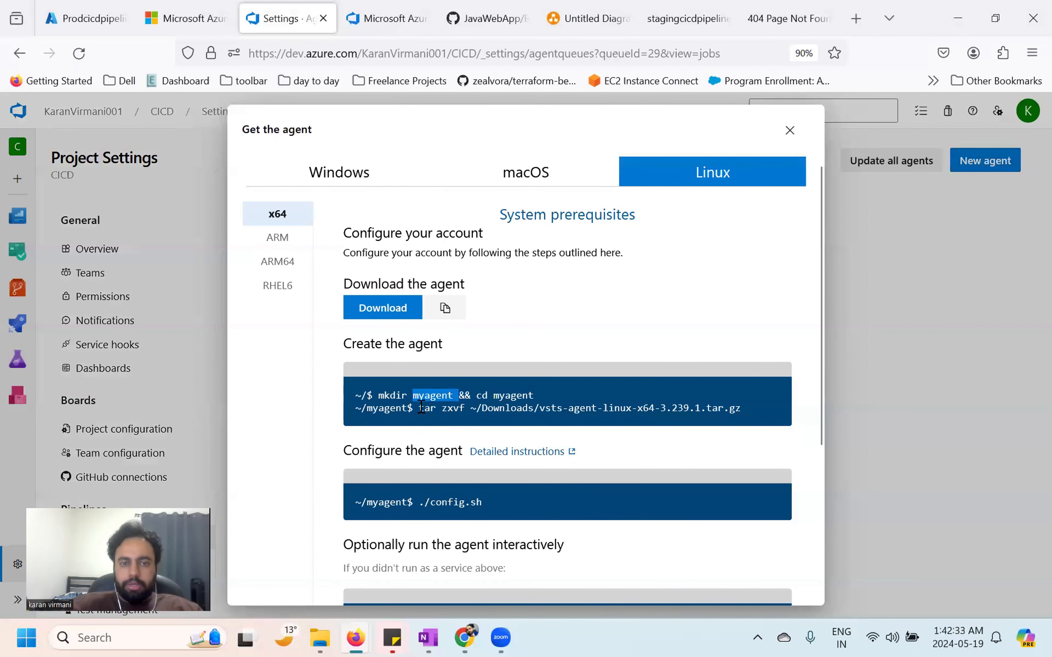
drag(421, 407, 741, 409)
scroll(738, 410, down, 3)
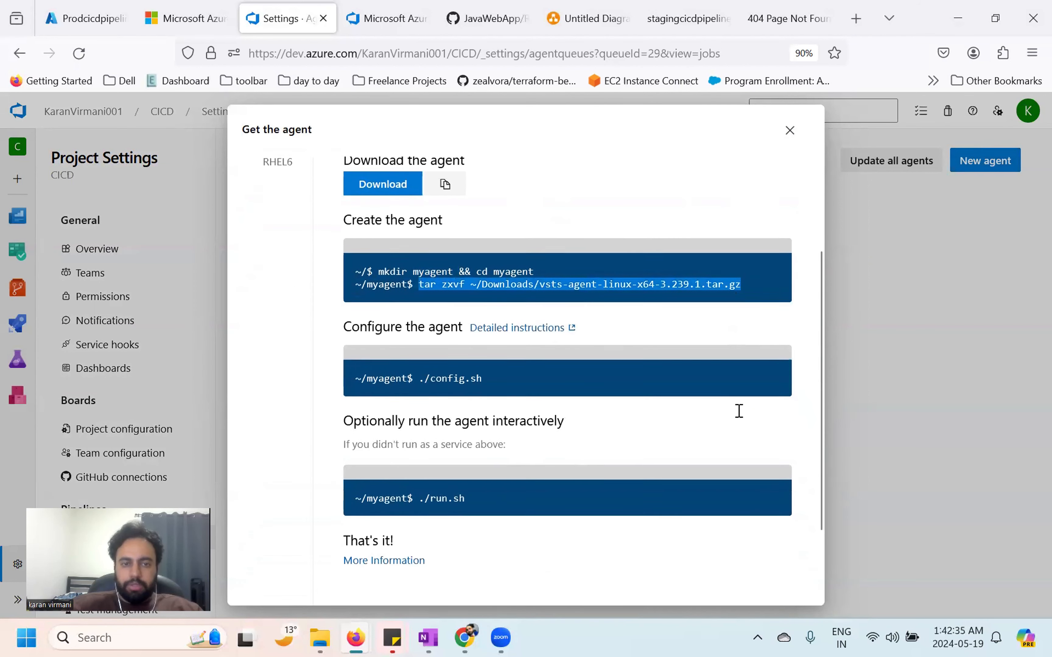
drag(485, 382, 350, 381)
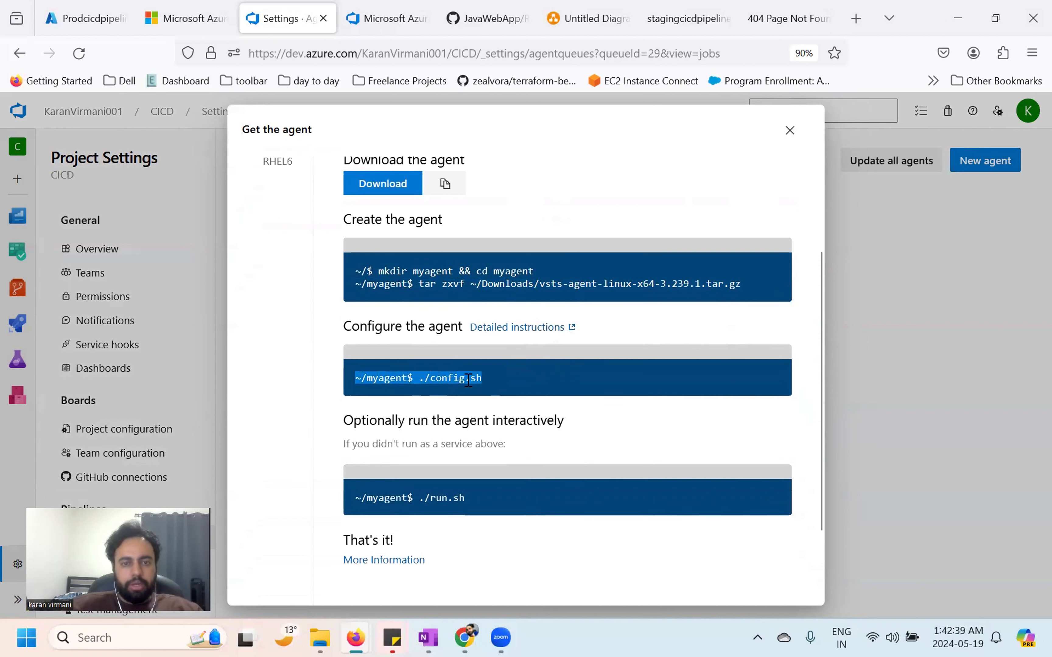
click(494, 385)
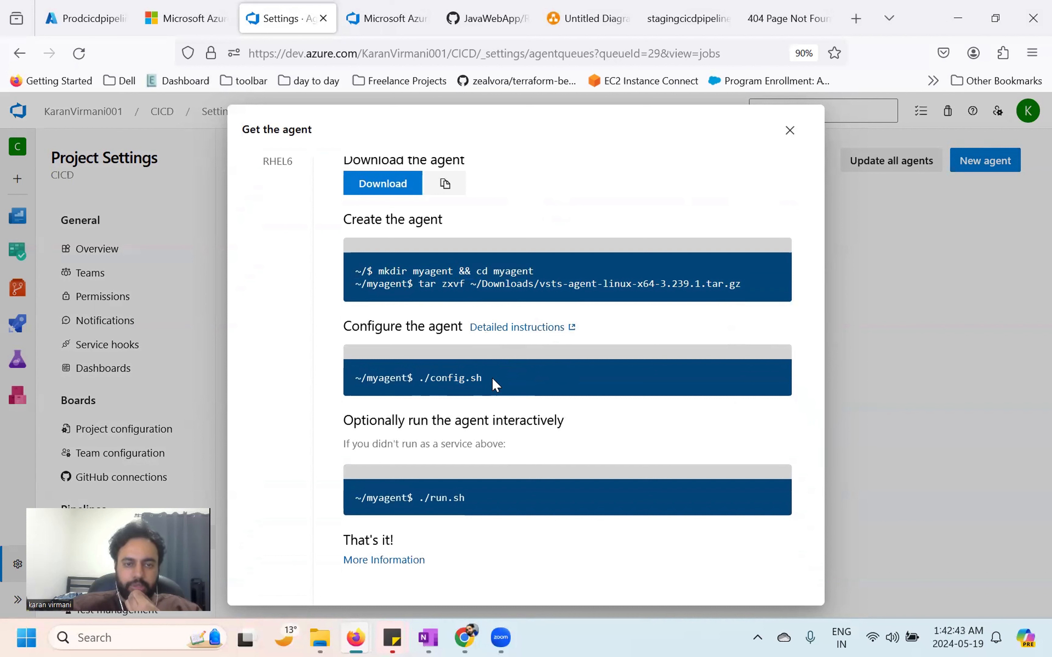
drag(362, 53, 443, 53)
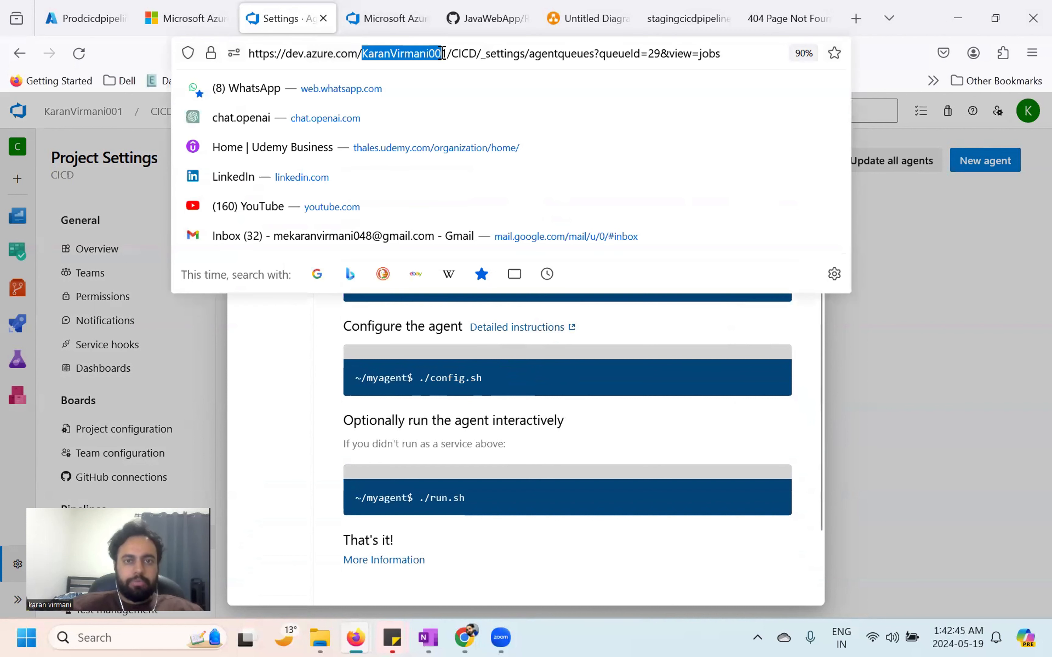
click(332, 52)
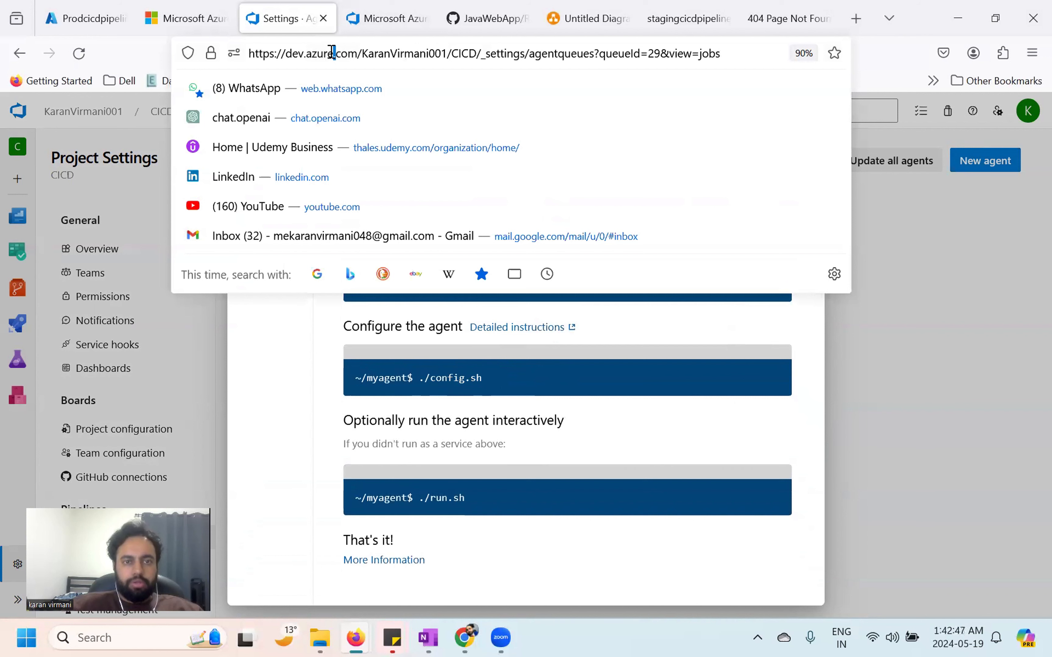
click(494, 380)
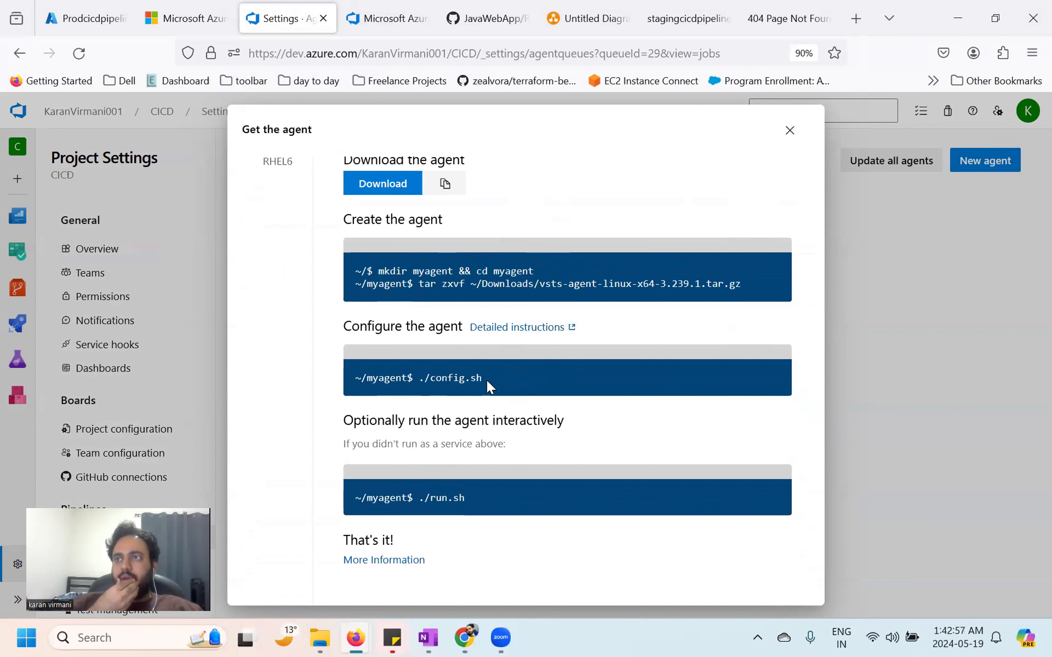
Step: Open the detailed agent configuration instructions and read the Authentication type section, including the Personal access token option
click(520, 329)
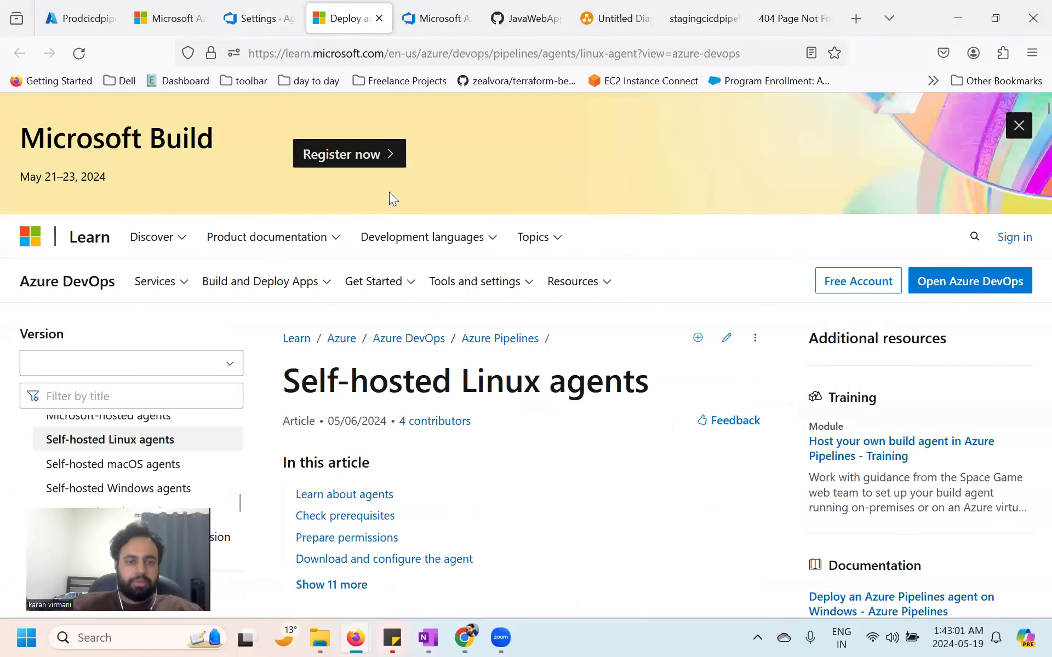
scroll(446, 400, down, 5)
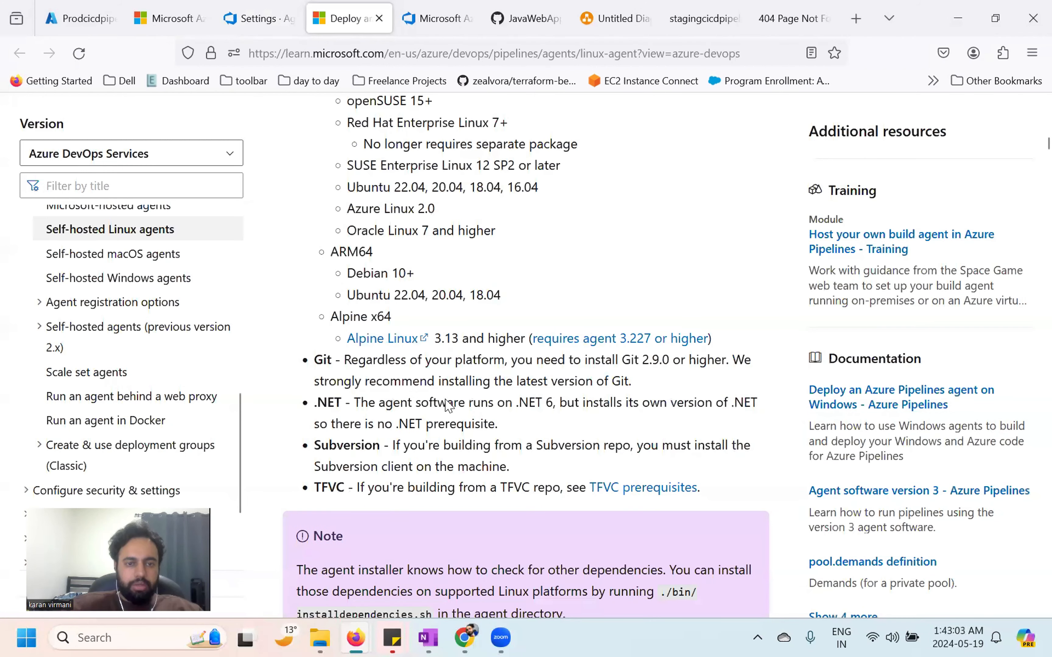
scroll(449, 405, down, 20)
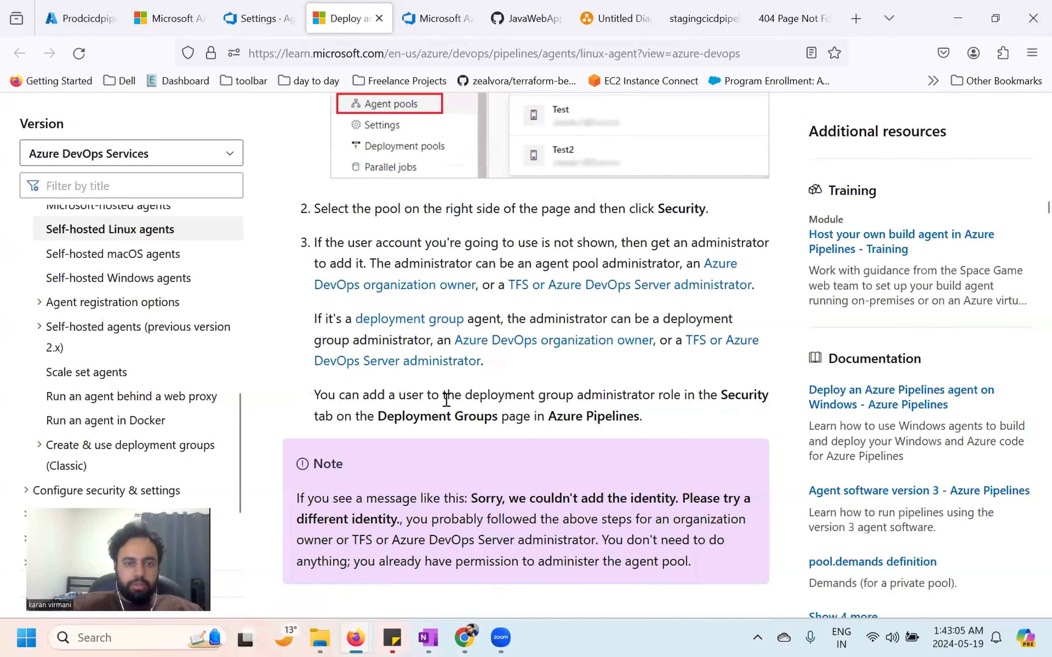
scroll(449, 406, down, 20)
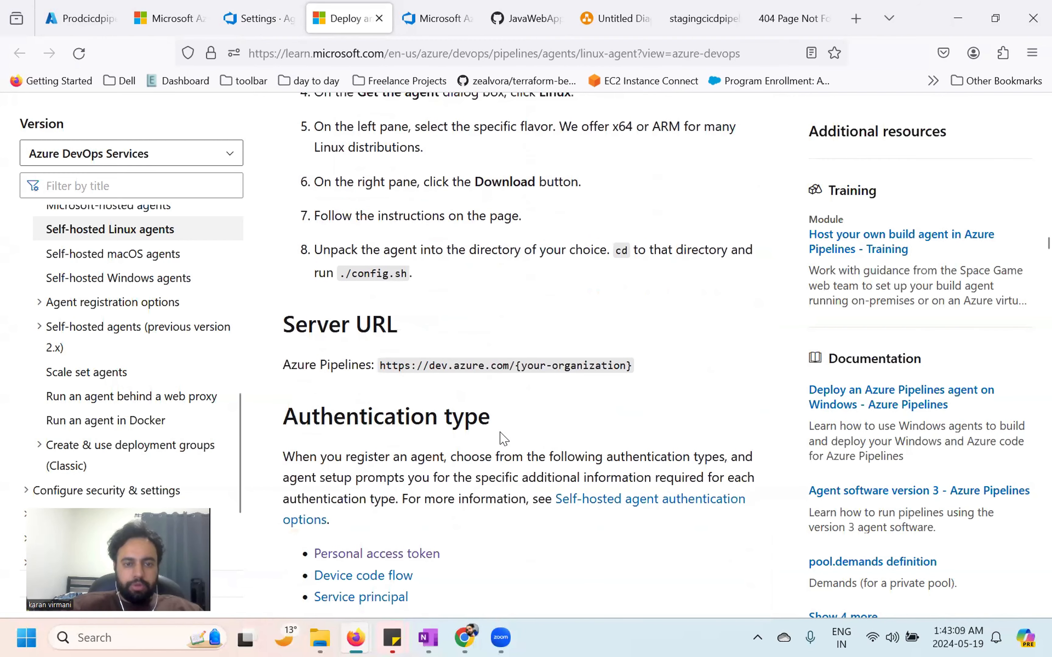
scroll(503, 438, down, 3)
drag(493, 324, 281, 305)
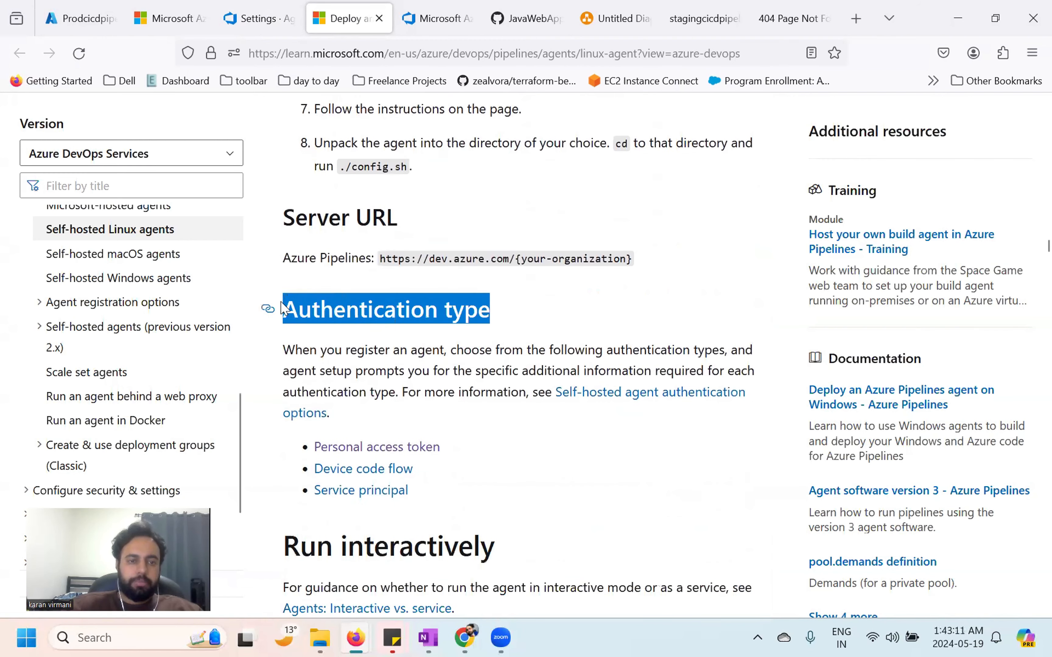
scroll(464, 450, down, 2)
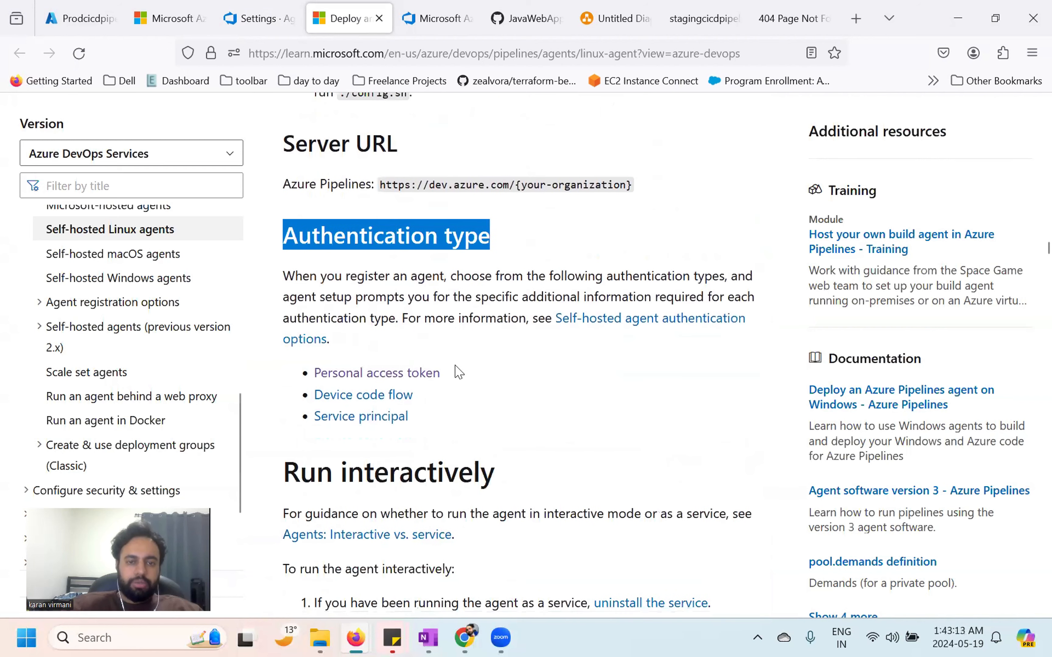
drag(455, 373, 314, 372)
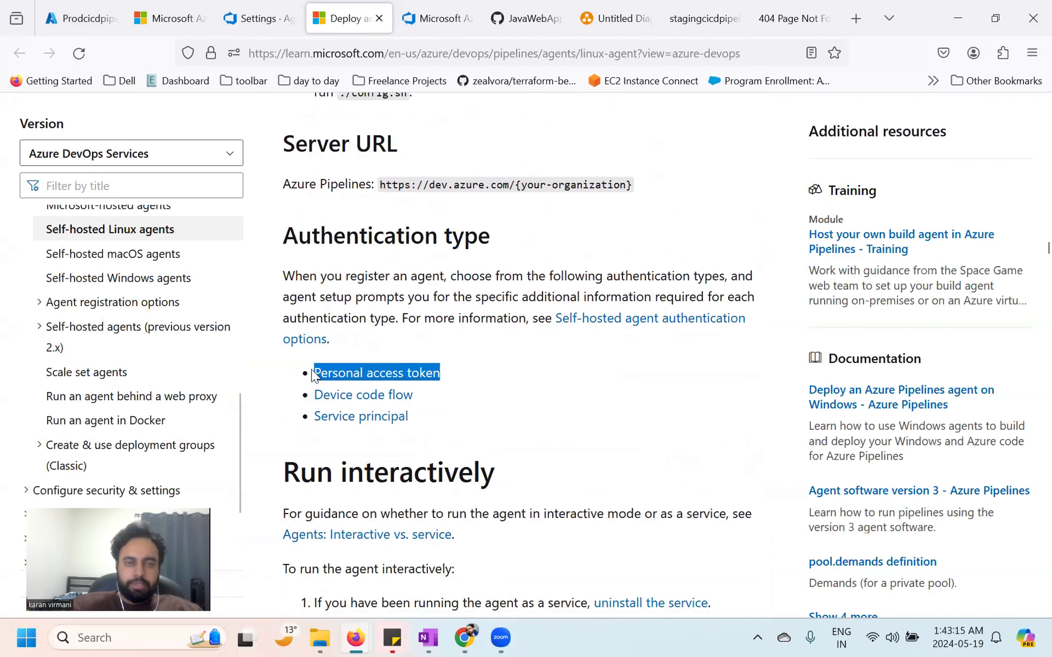
Step: Return to the Get the agent dialog, review the ./run.sh and tar extraction commands, and close the dialog
click(267, 32)
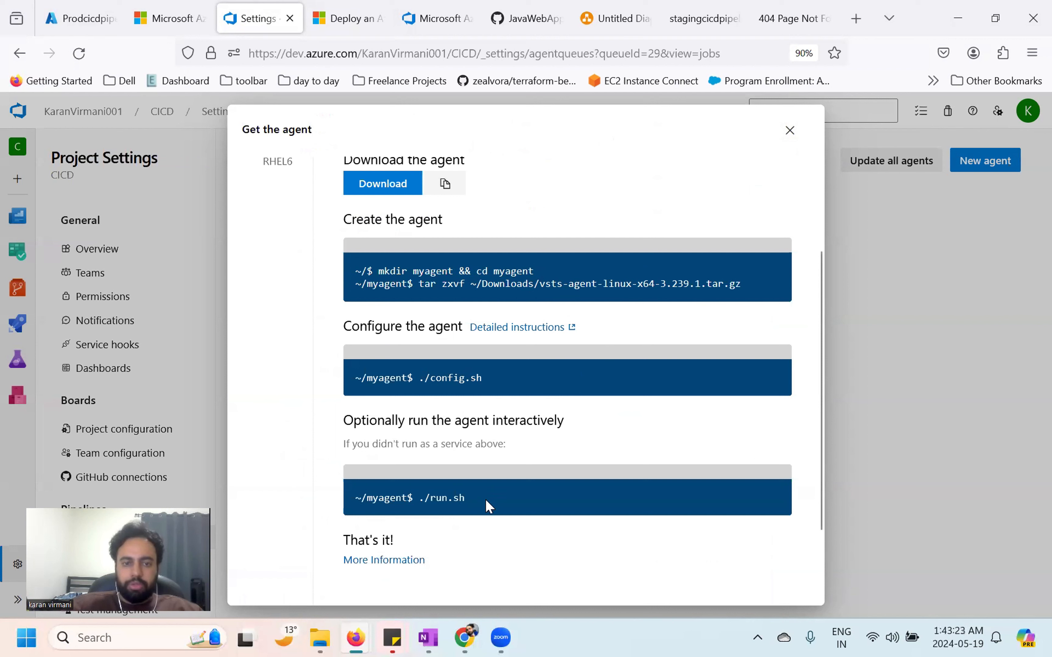
drag(485, 504, 427, 503)
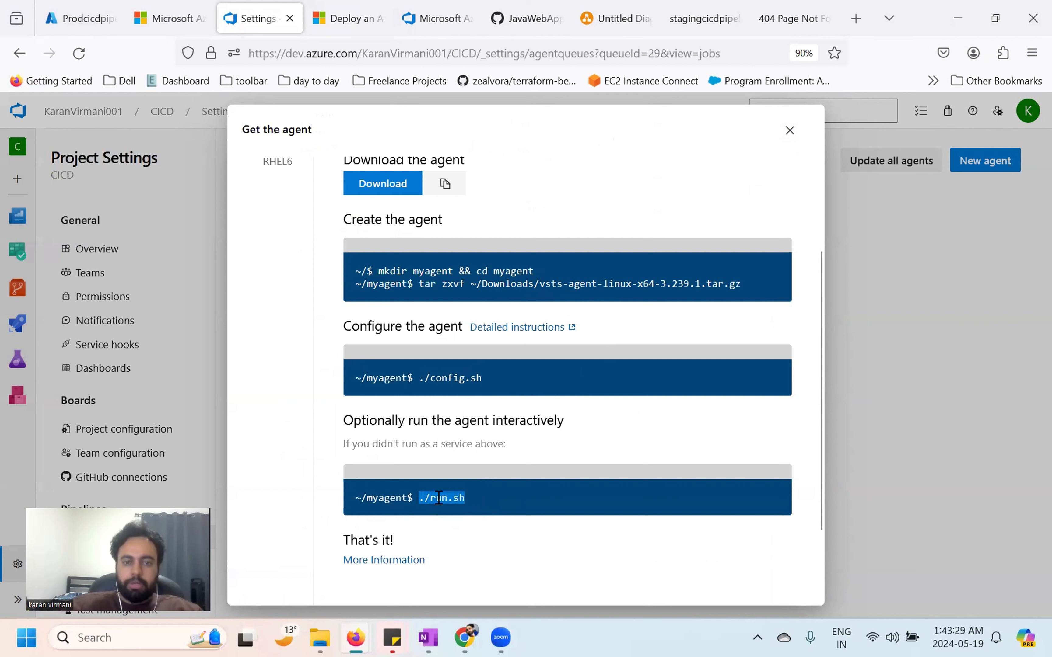
drag(744, 297, 462, 287)
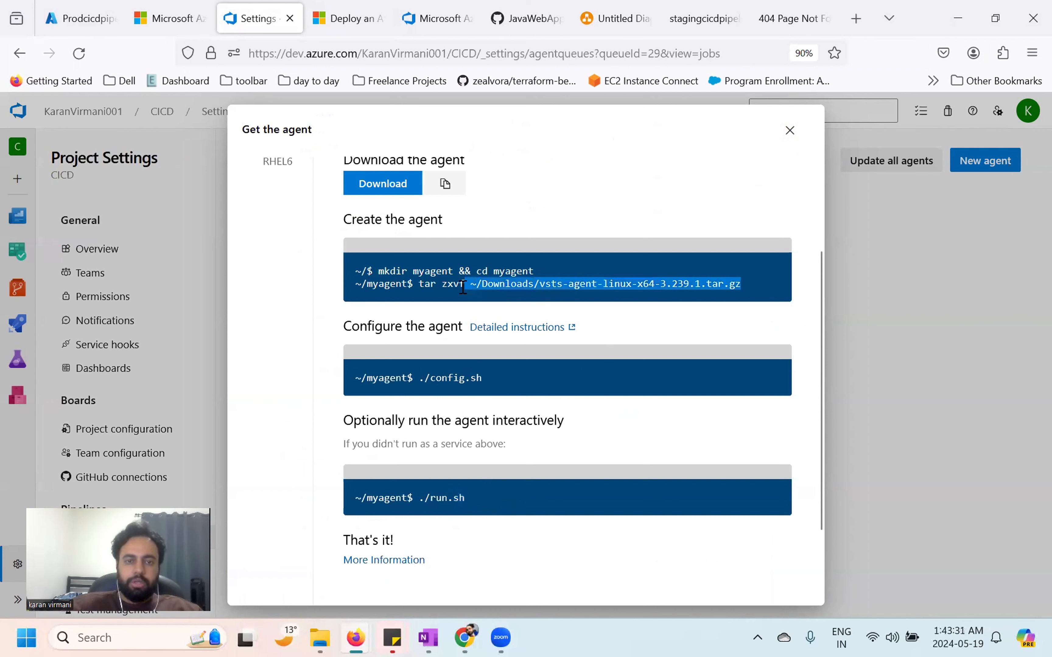
click(452, 485)
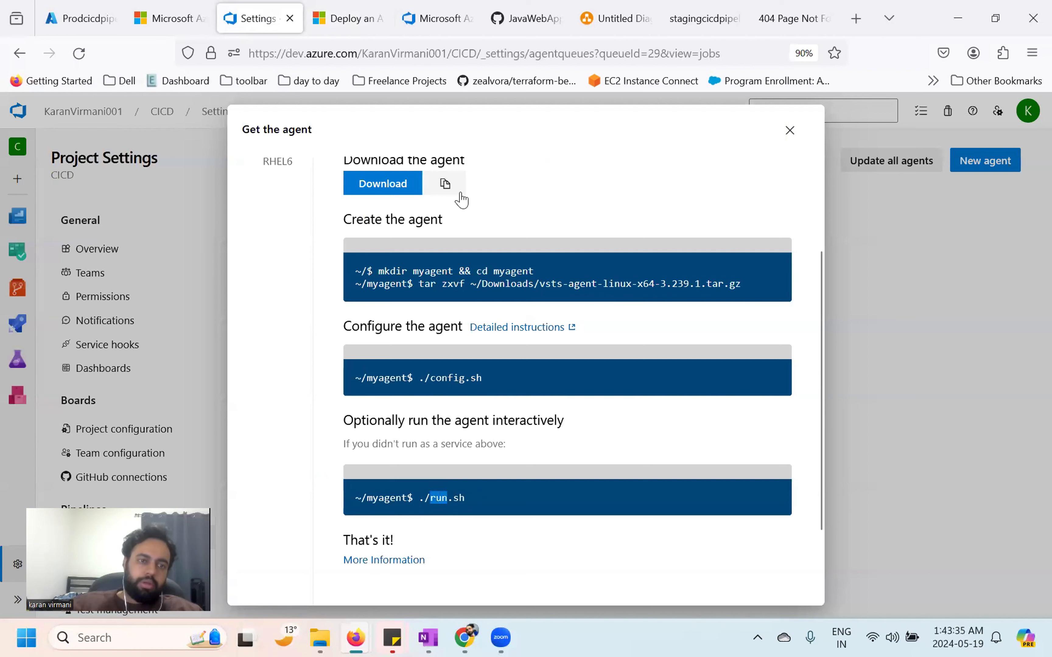
click(789, 131)
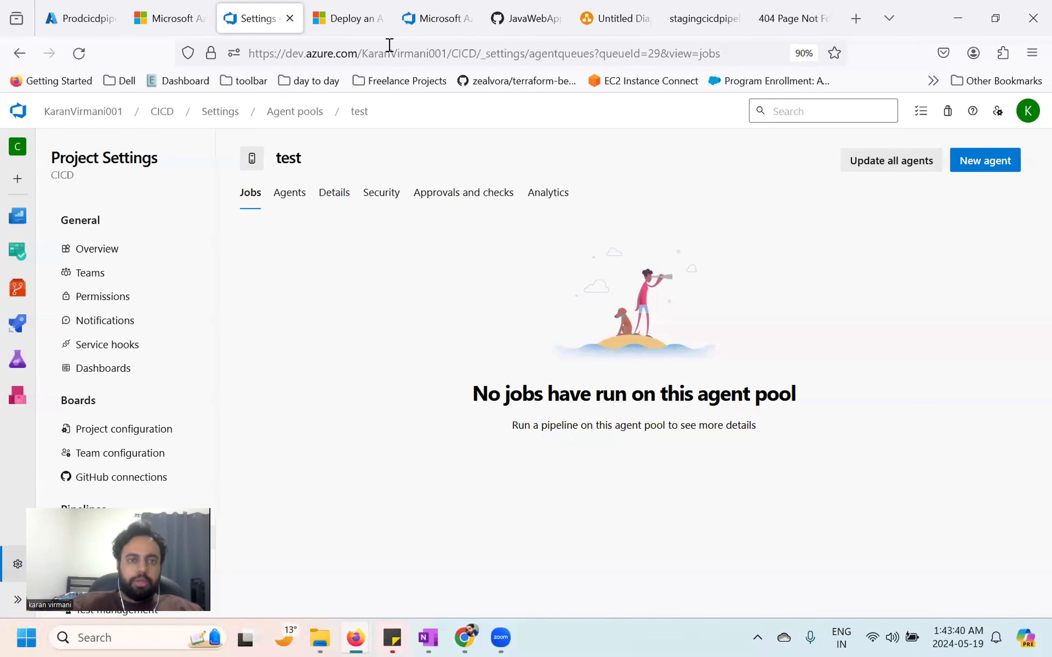
Step: Open the user's personal access tokens, look through the scopes offered for a new token, and cancel its creation
click(997, 111)
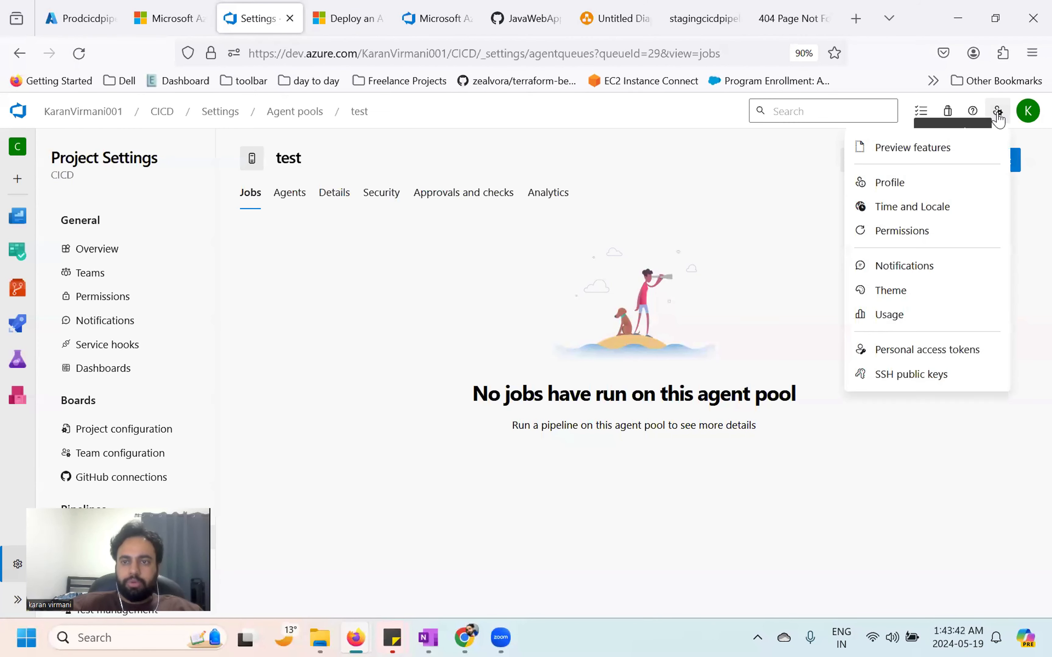
click(932, 355)
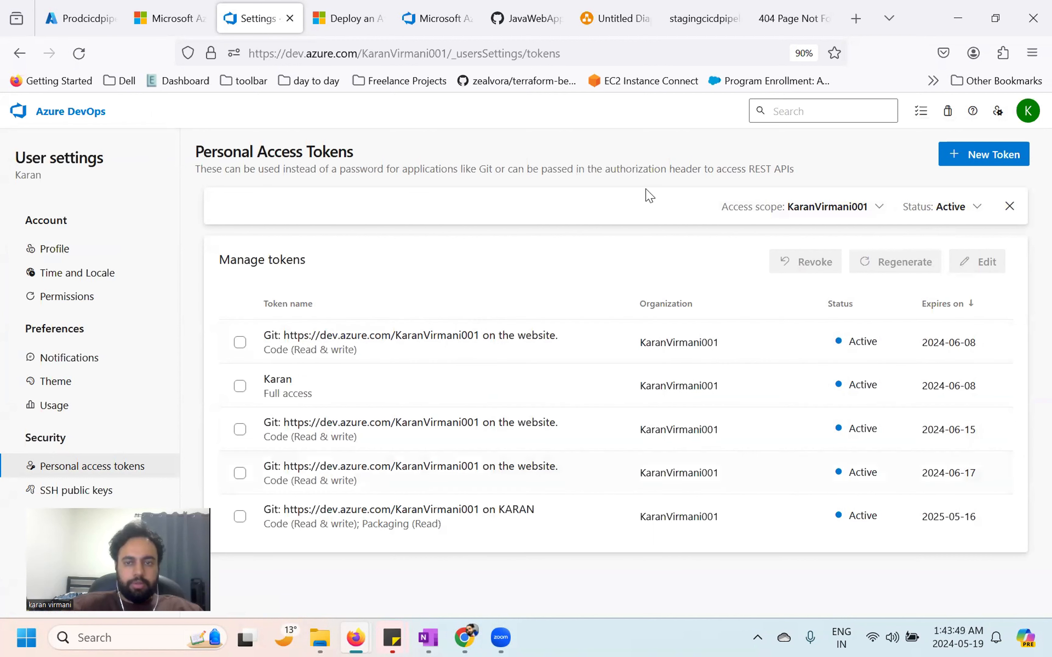
click(951, 162)
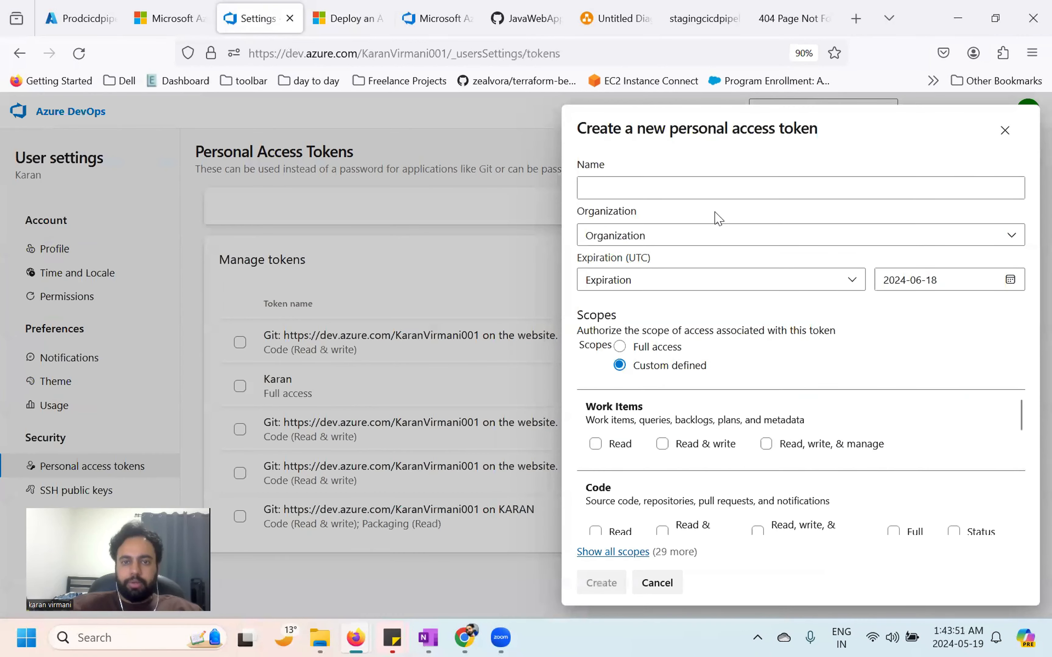
click(683, 188)
scroll(686, 431, down, 2)
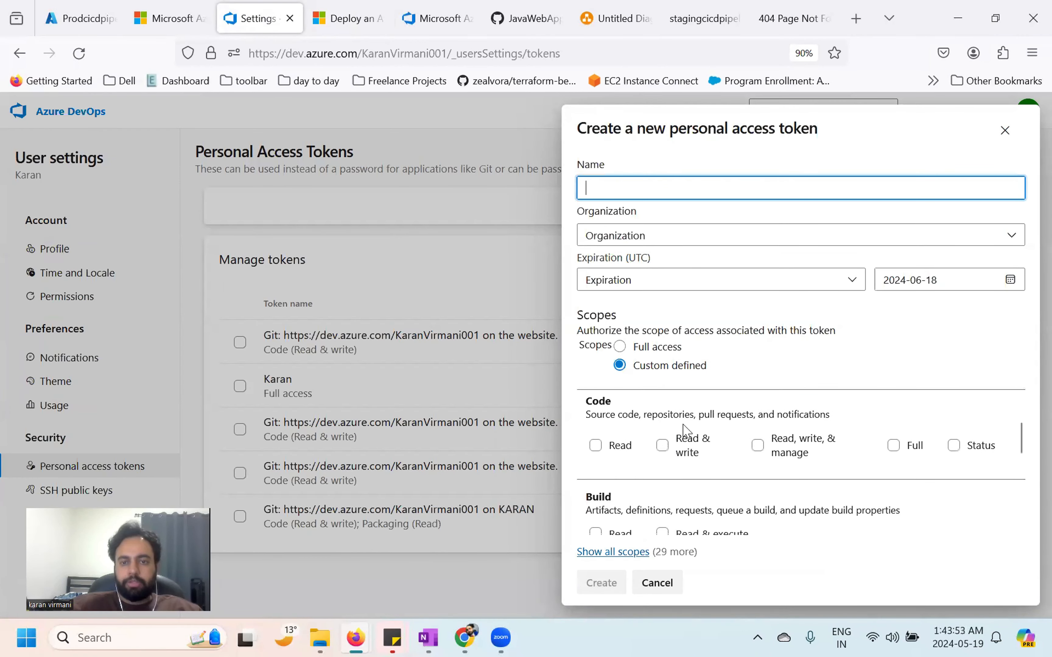
scroll(701, 466, down, 4)
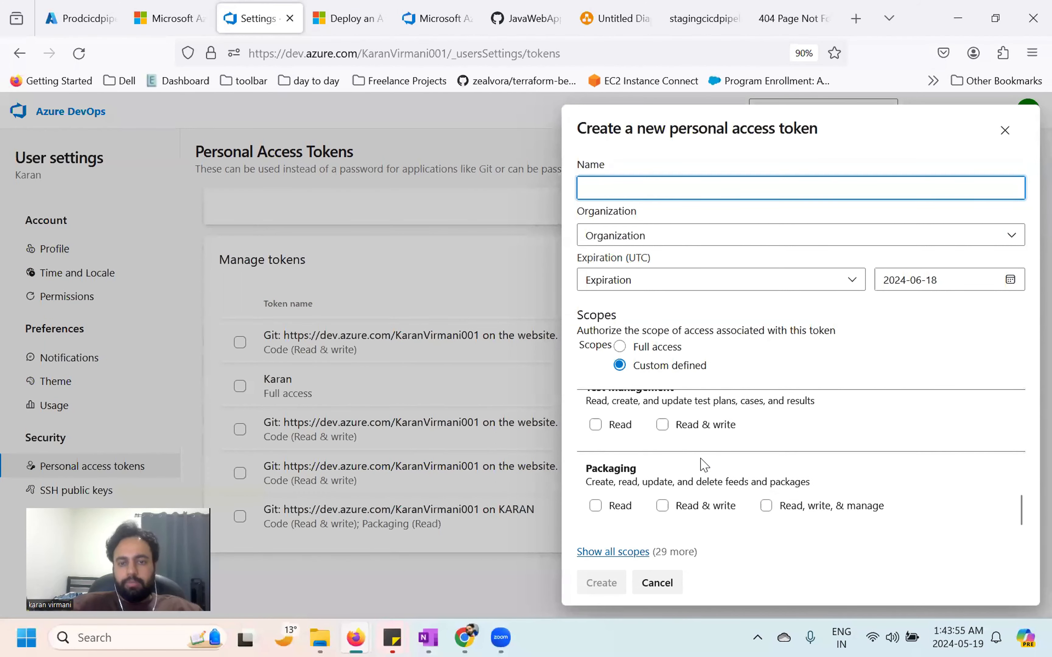
scroll(703, 464, up, 2)
scroll(696, 478, up, 3)
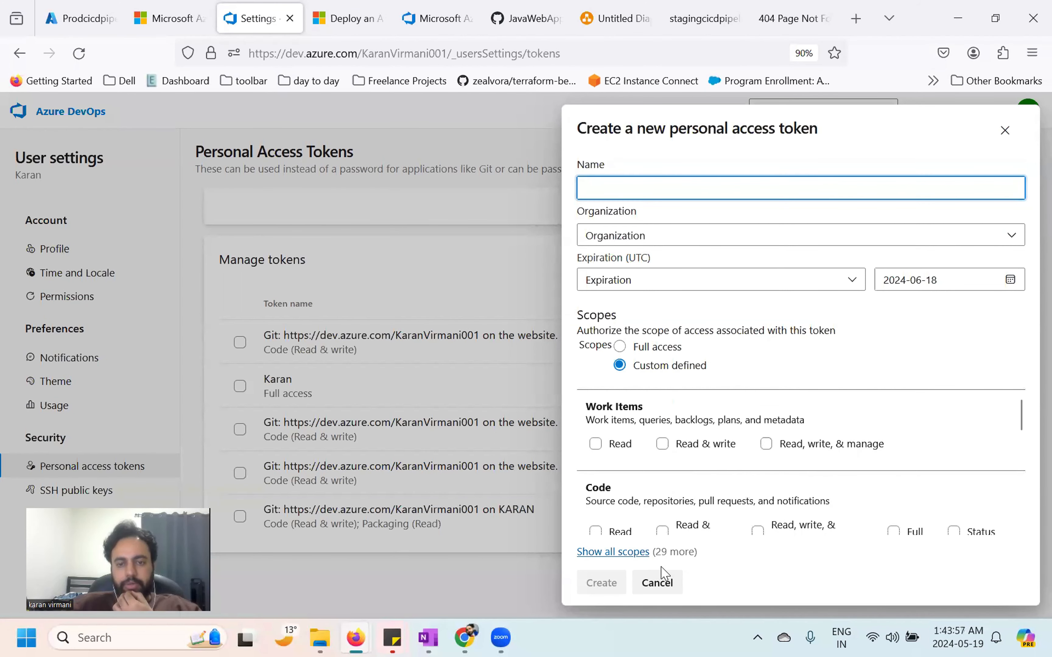
click(664, 582)
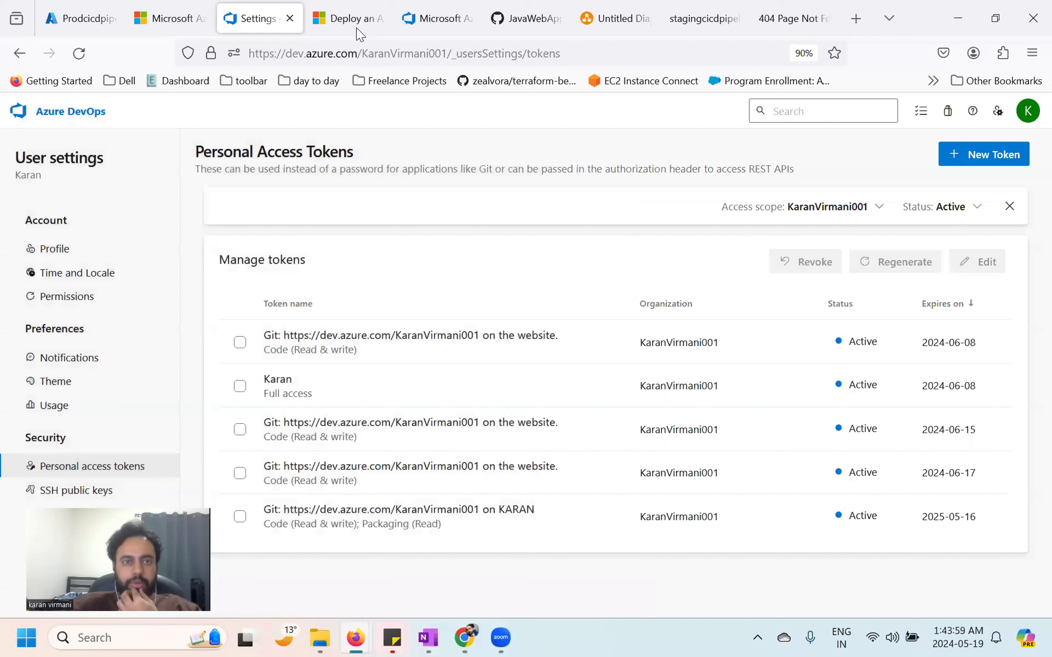
Step: Go back to the CICD project and open the releases of its End to End Deployment pipeline
click(424, 22)
click(260, 8)
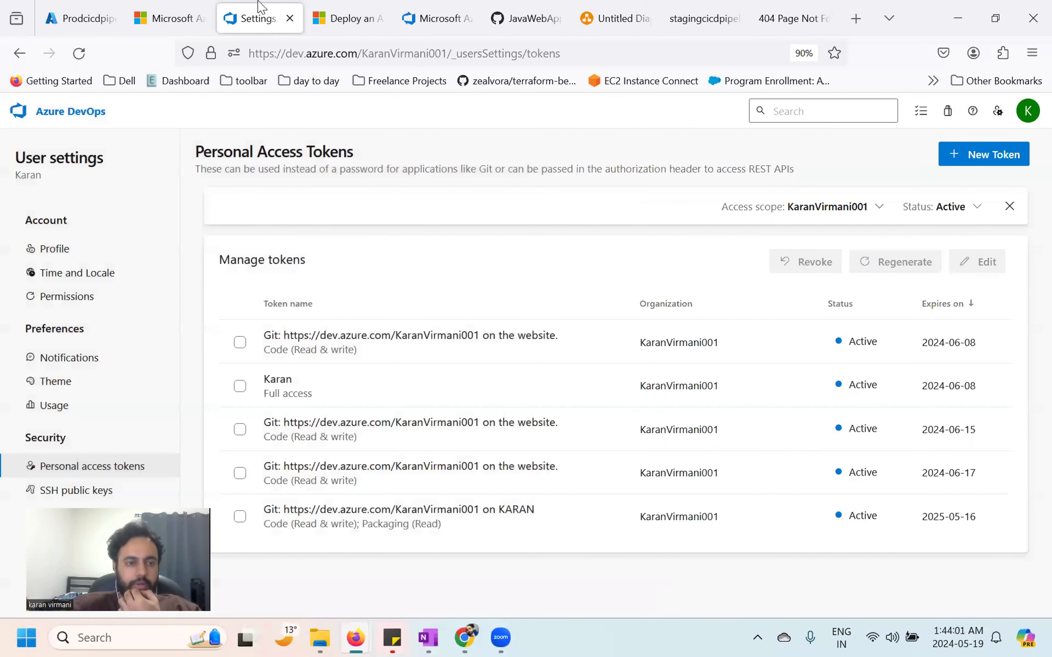
click(77, 121)
click(298, 255)
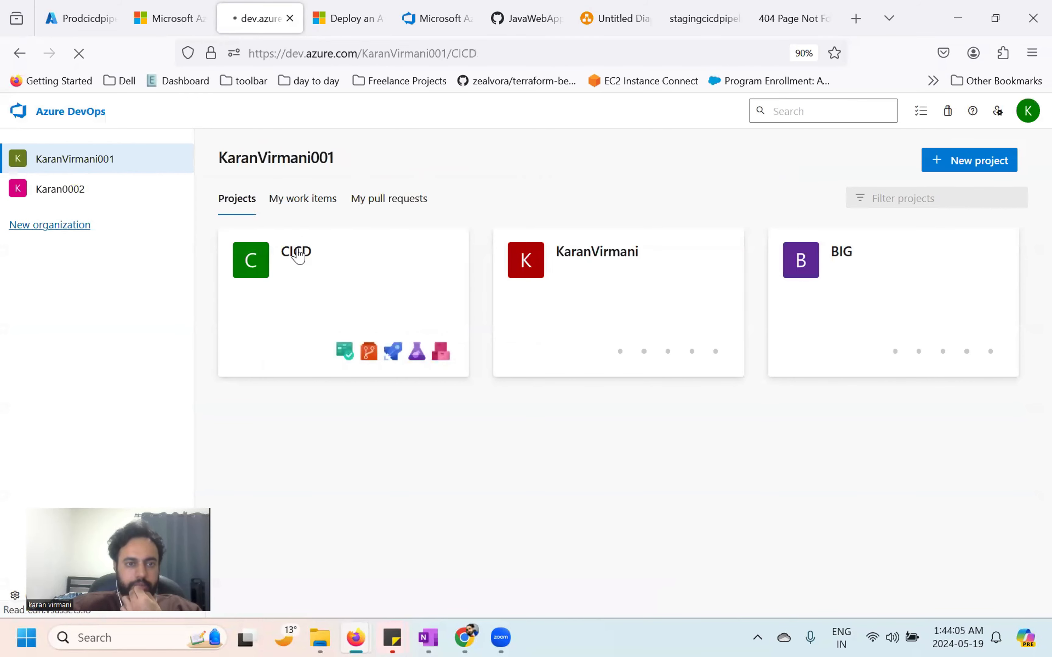
mouse_move(103, 407)
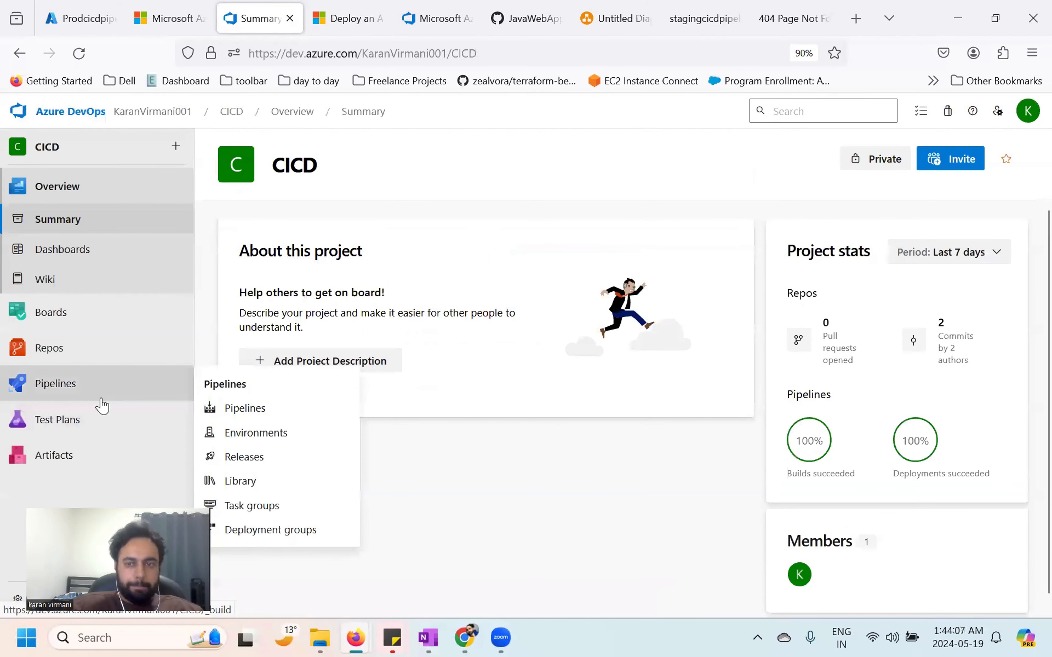
click(97, 377)
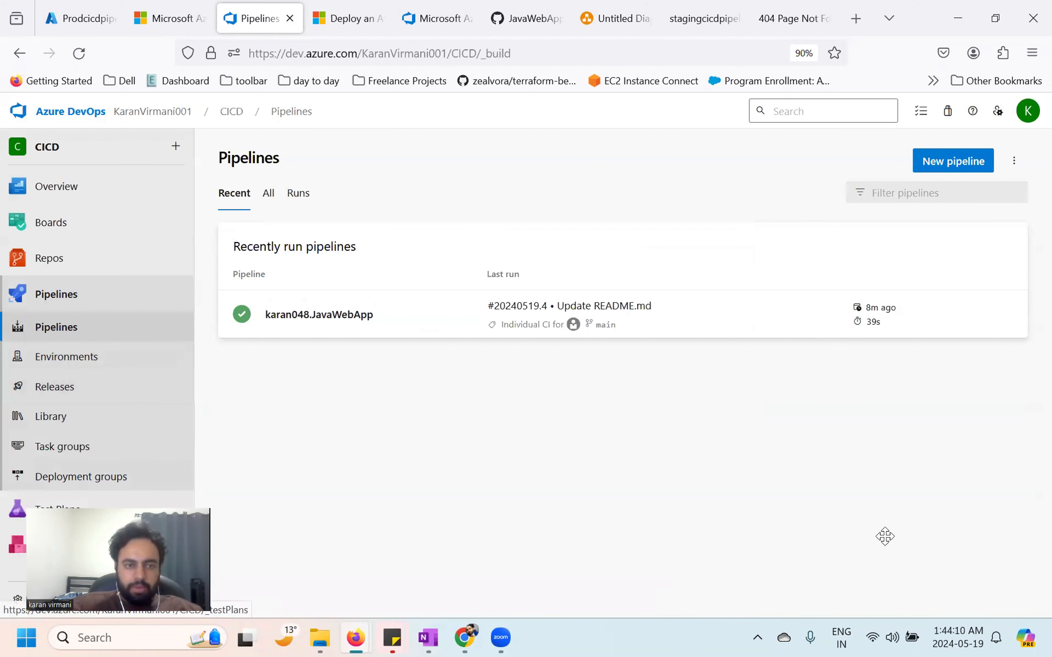
click(99, 392)
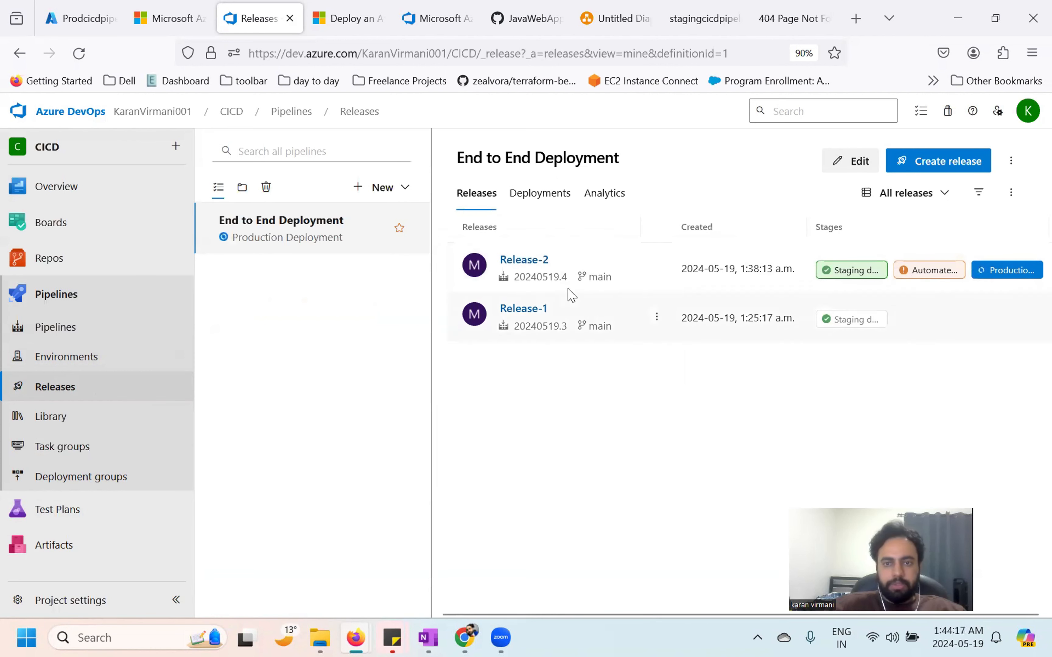
Step: Open Release-2 of the End to End Deployment pipeline and view its stages
click(909, 271)
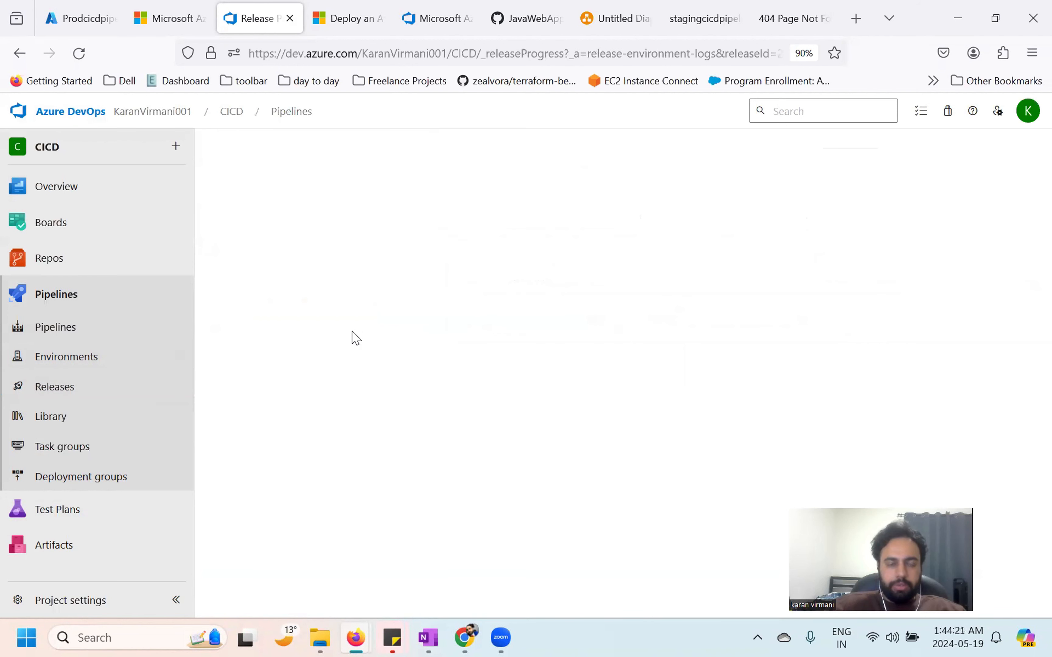
click(80, 389)
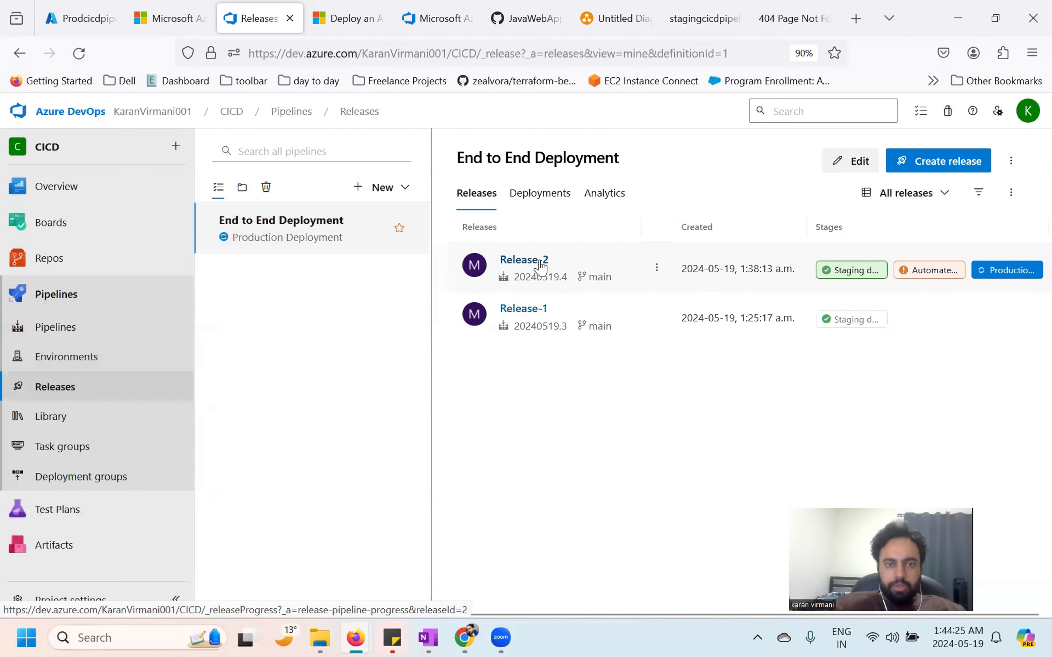
click(539, 260)
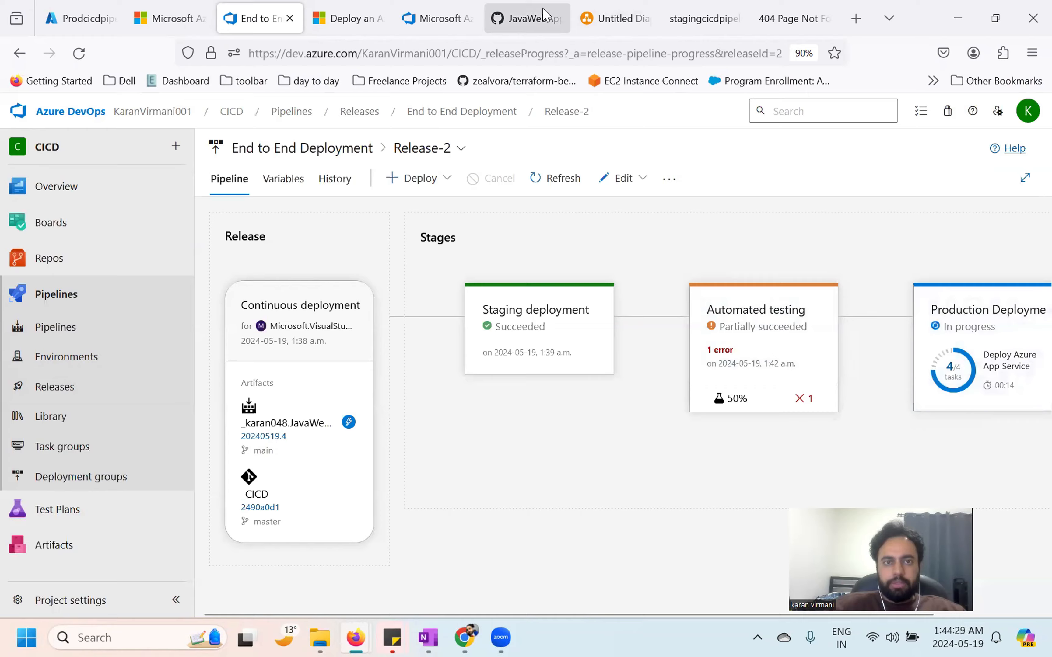
Step: Go to the staging web app's /webapp/ page and reload it to check the deployed content
click(534, 18)
click(450, 17)
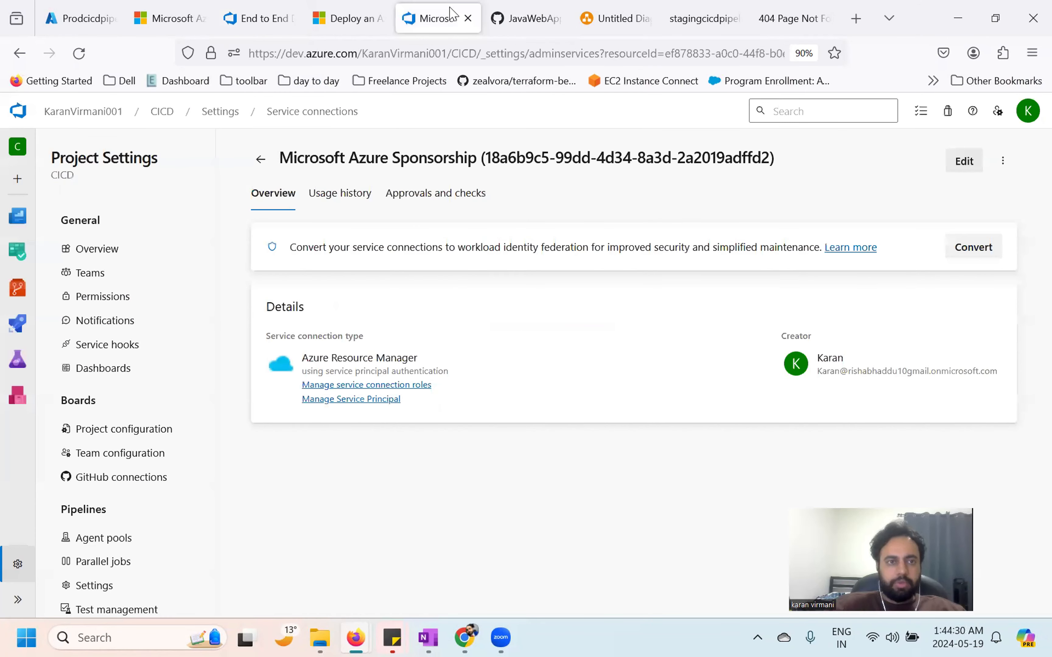
click(678, 16)
click(78, 53)
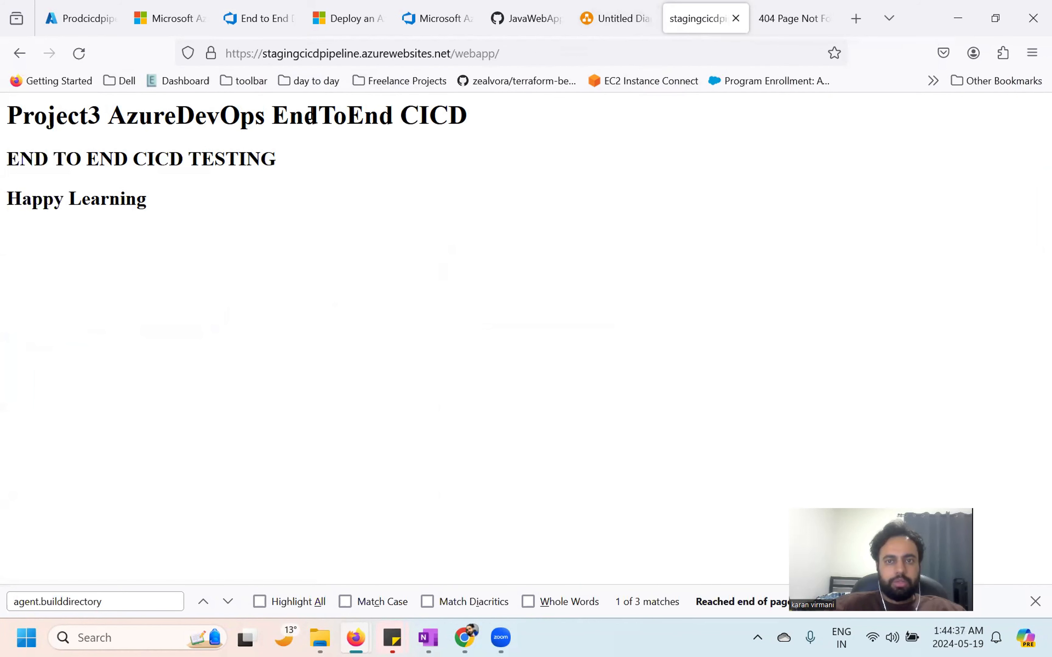
Step: Return to Release-2 and open the detailed log of the failed Maven pom.xml task in the Automated testing stage
click(617, 18)
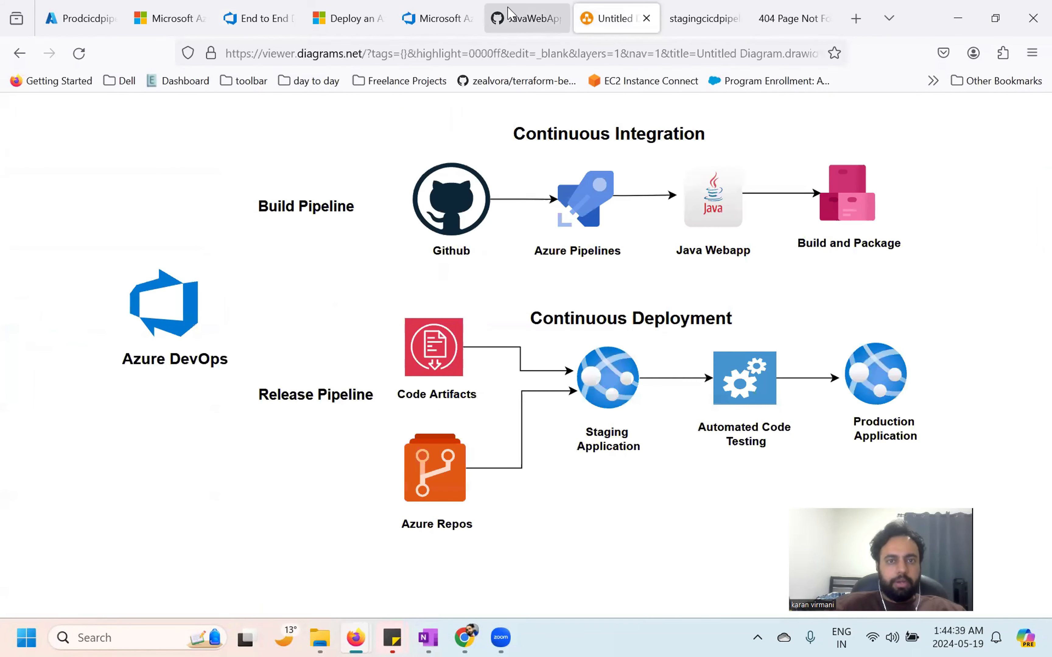
click(525, 19)
click(442, 12)
click(269, 13)
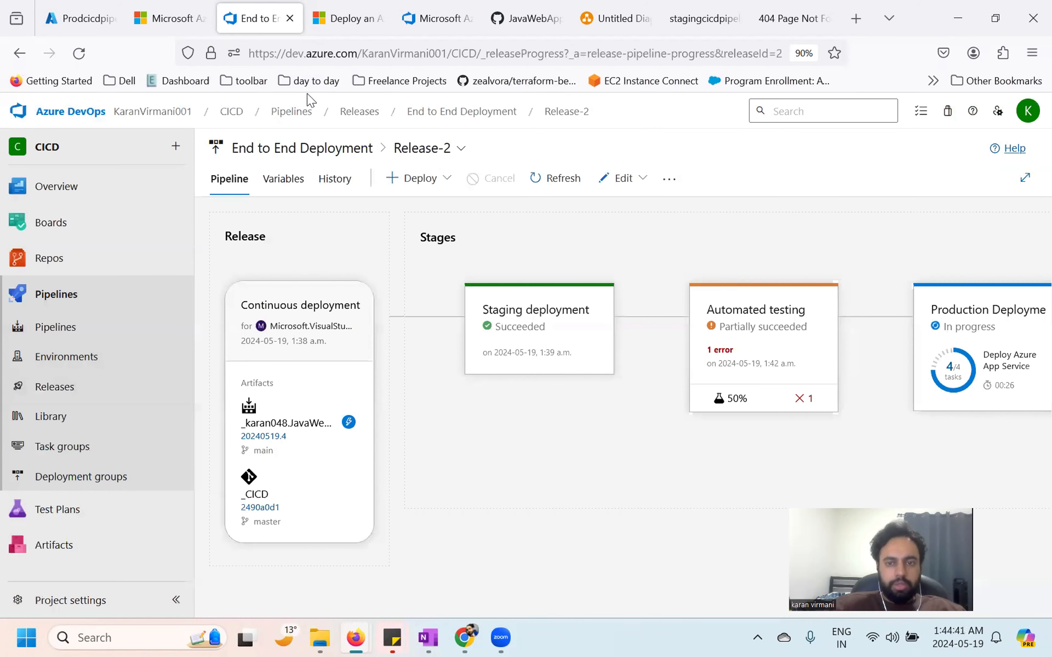
click(724, 348)
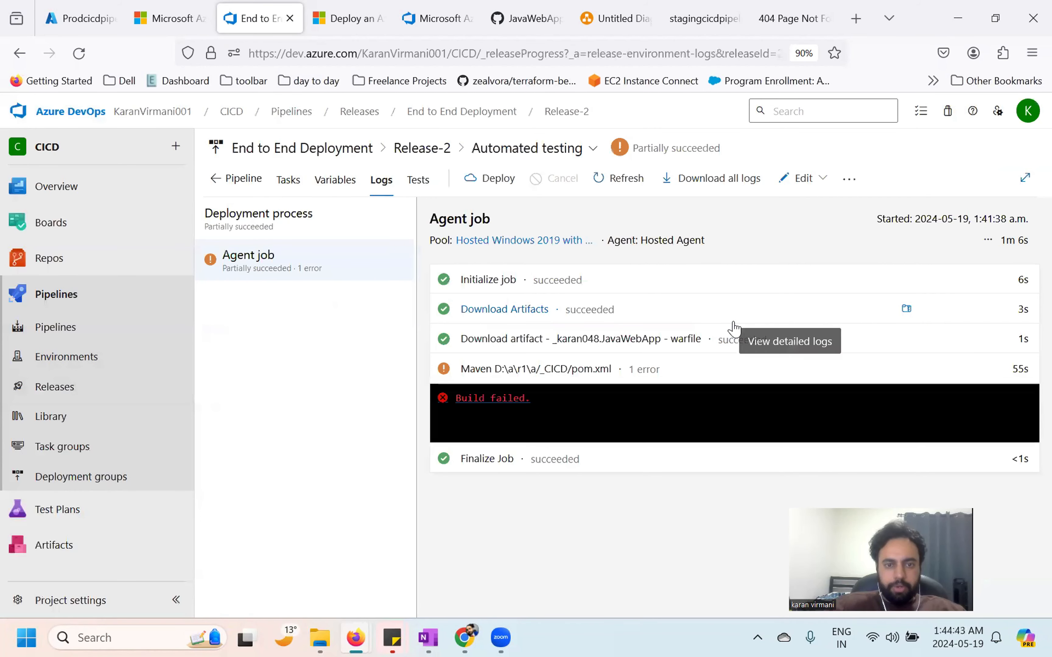
click(487, 390)
click(489, 400)
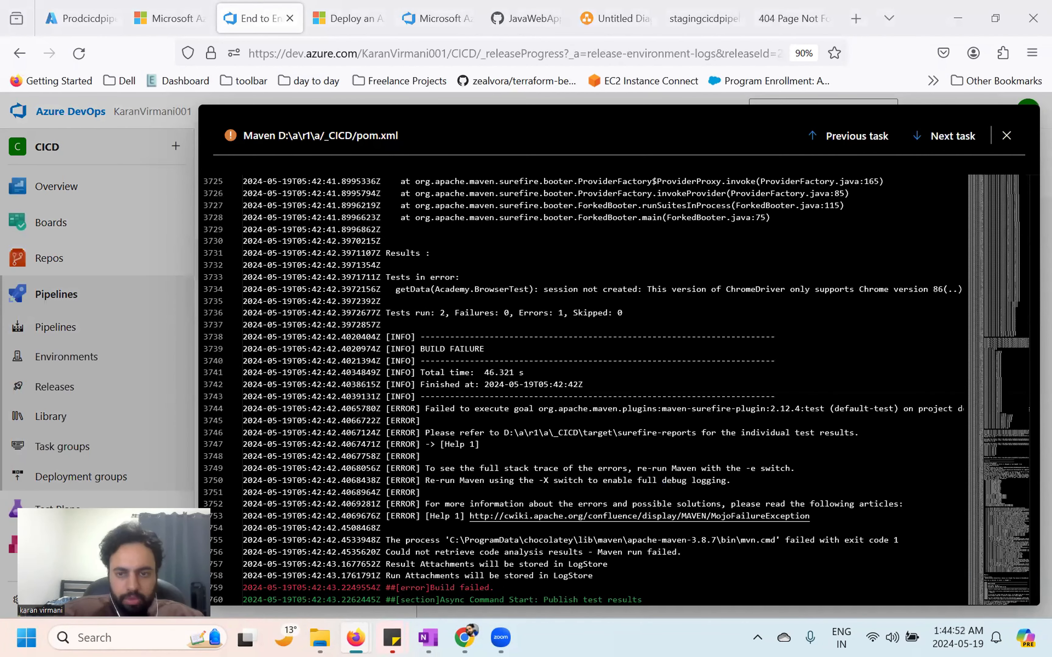
Step: Examine the end of the Maven log, including the tests in error, the ChromeDriver message and the build summary
drag(387, 420, 475, 469)
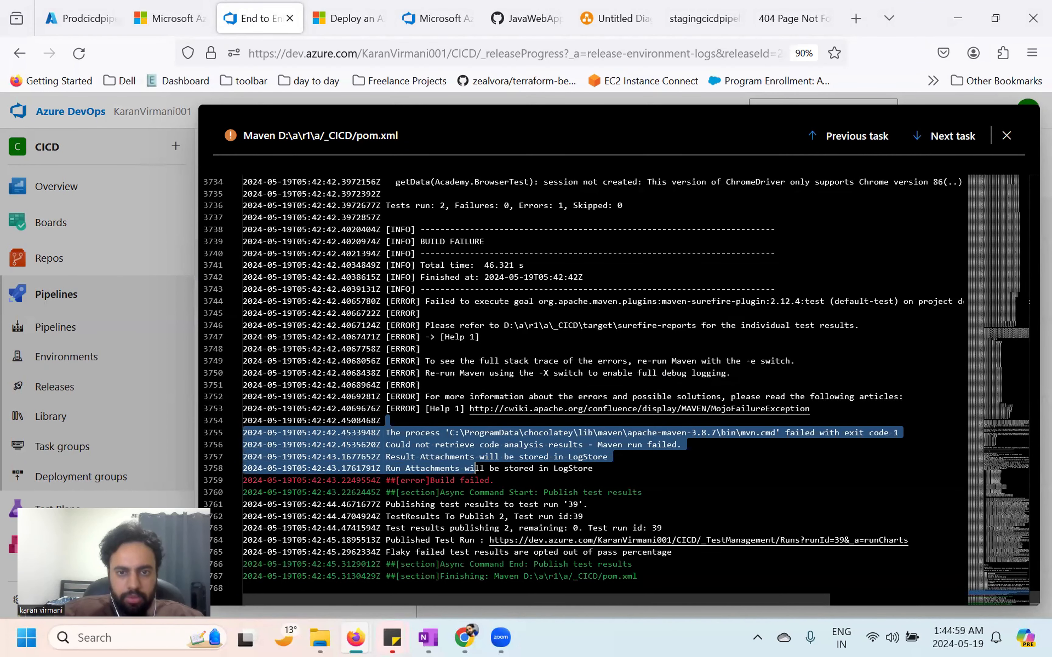
scroll(475, 468, up, 5)
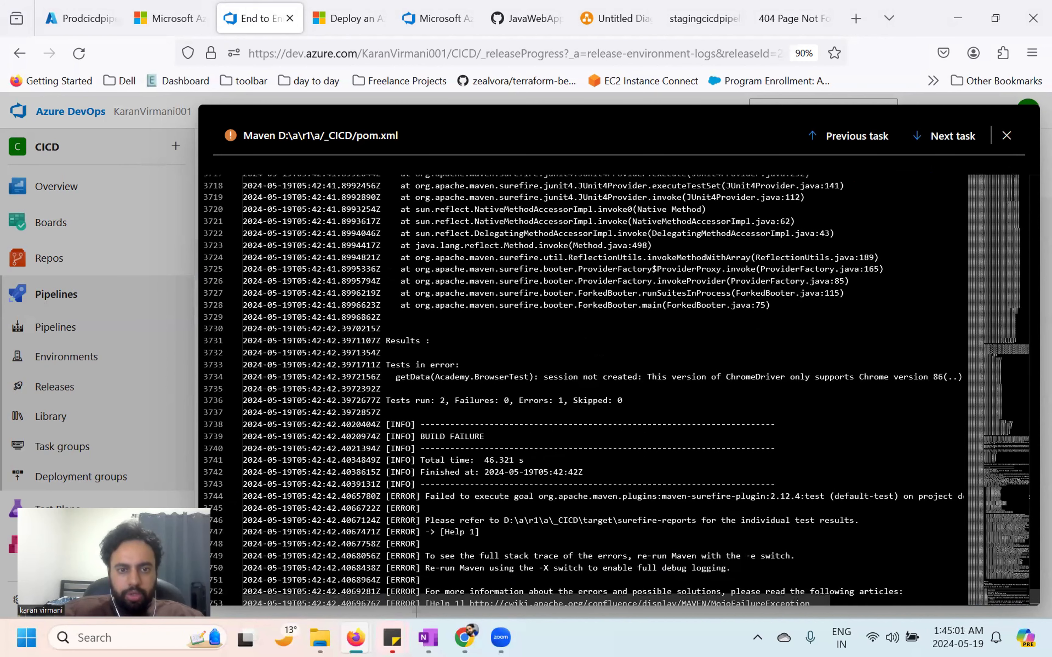
drag(388, 352, 386, 388)
click(484, 436)
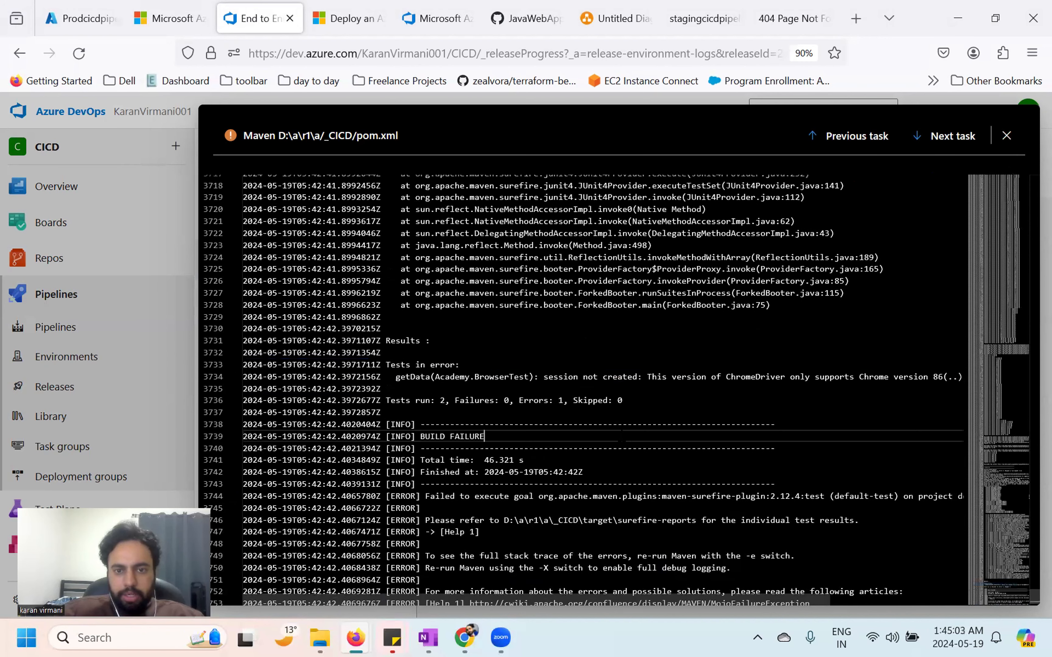
drag(647, 376, 825, 377)
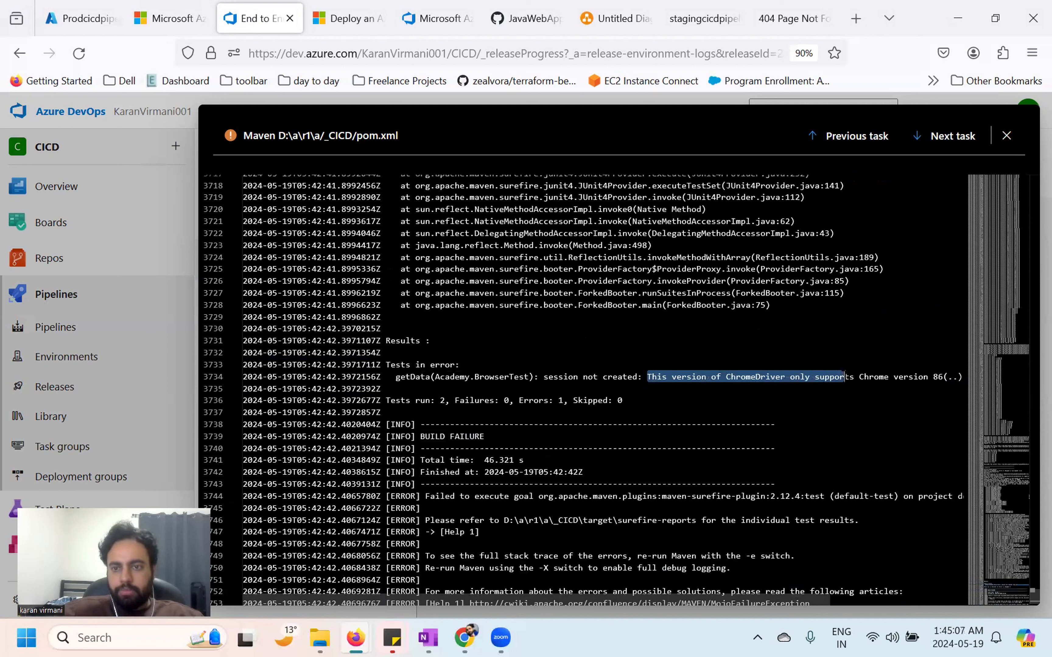
drag(942, 376, 820, 377)
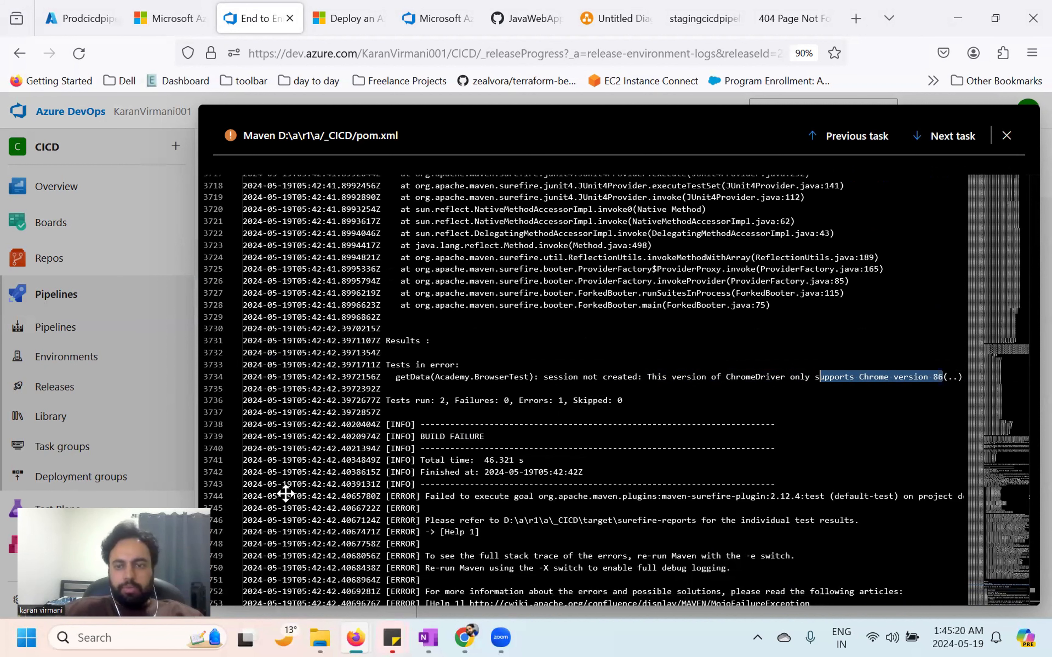
drag(285, 493, 522, 416)
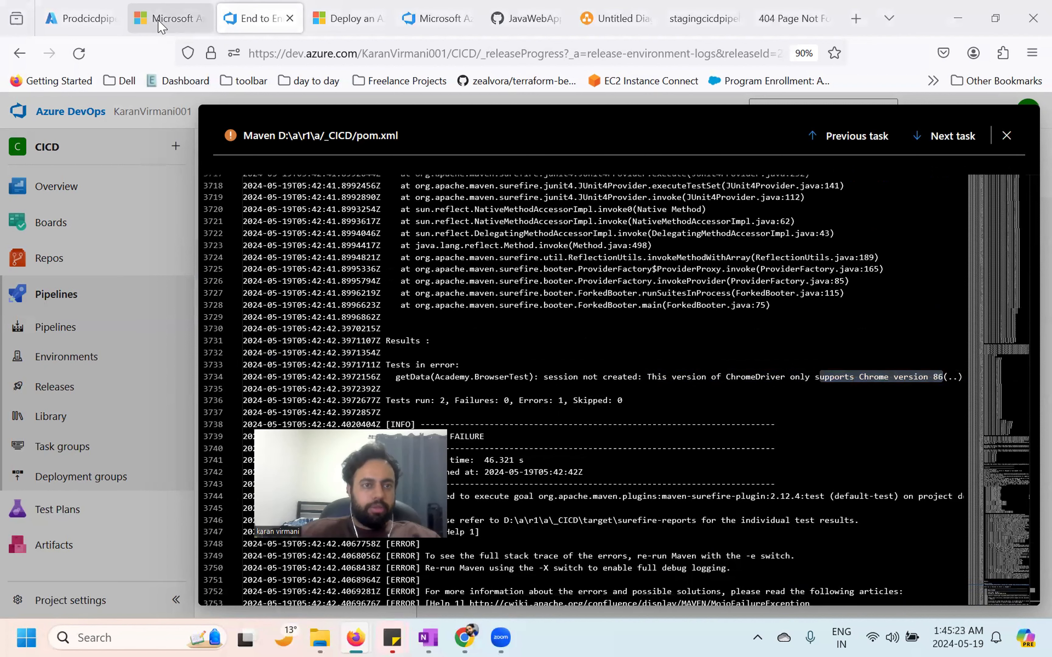
Step: Close the Maven task log and open the files of the CICD repository in Azure Repos
click(592, 18)
click(514, 17)
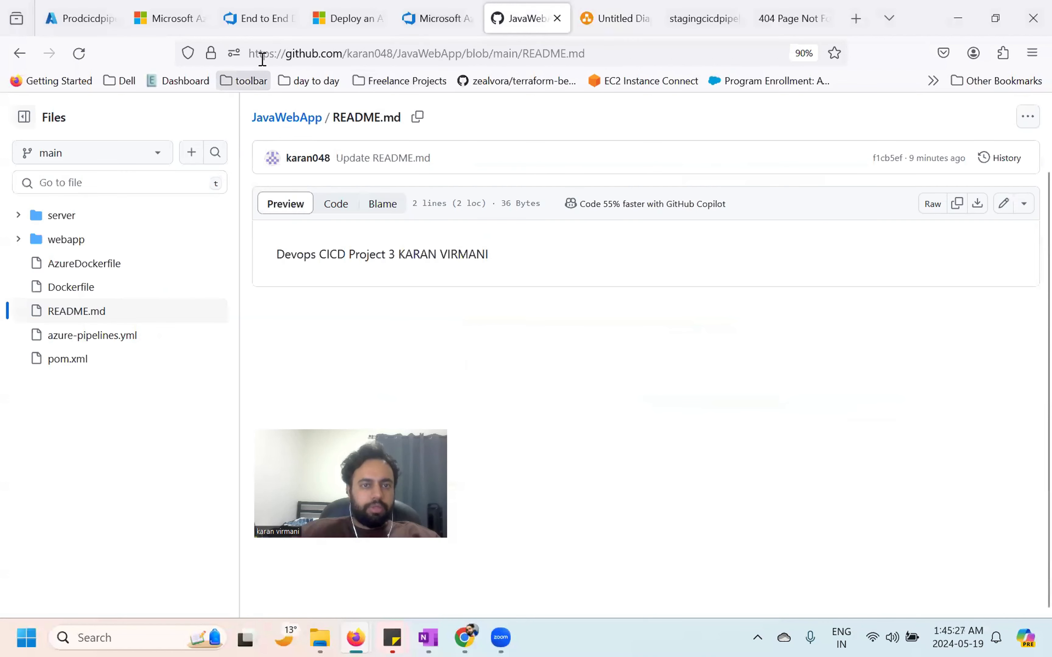
click(244, 17)
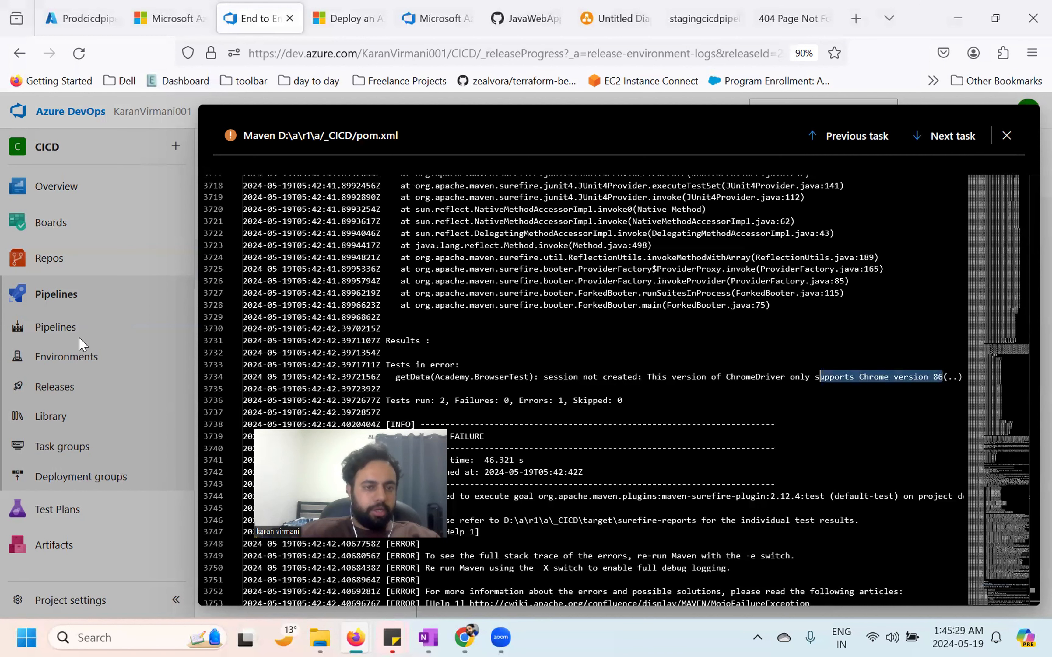
key(Escape)
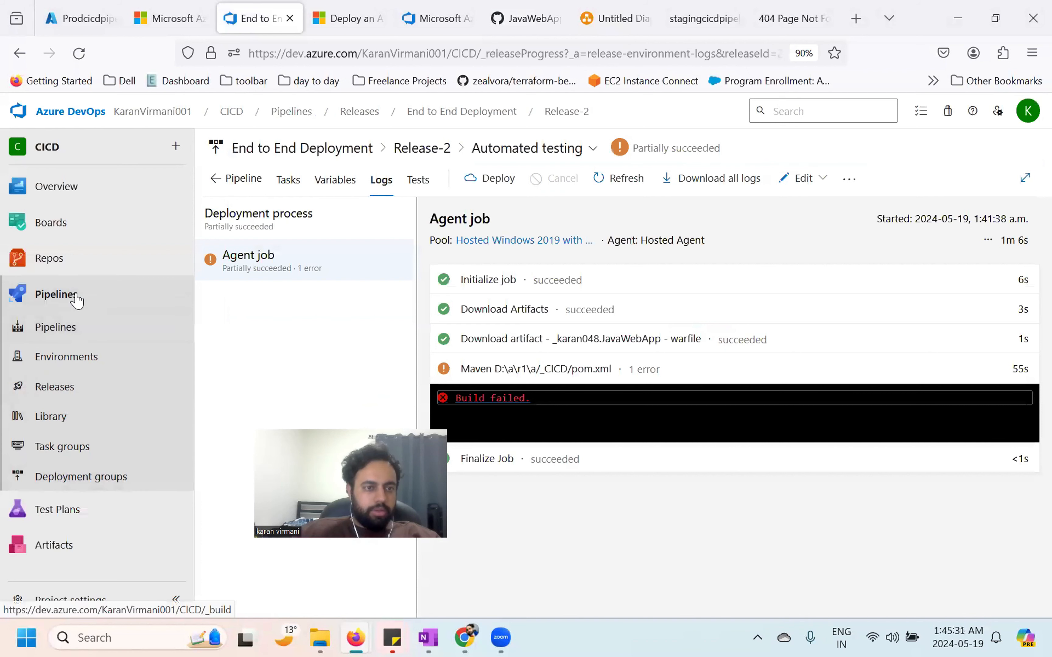
click(74, 266)
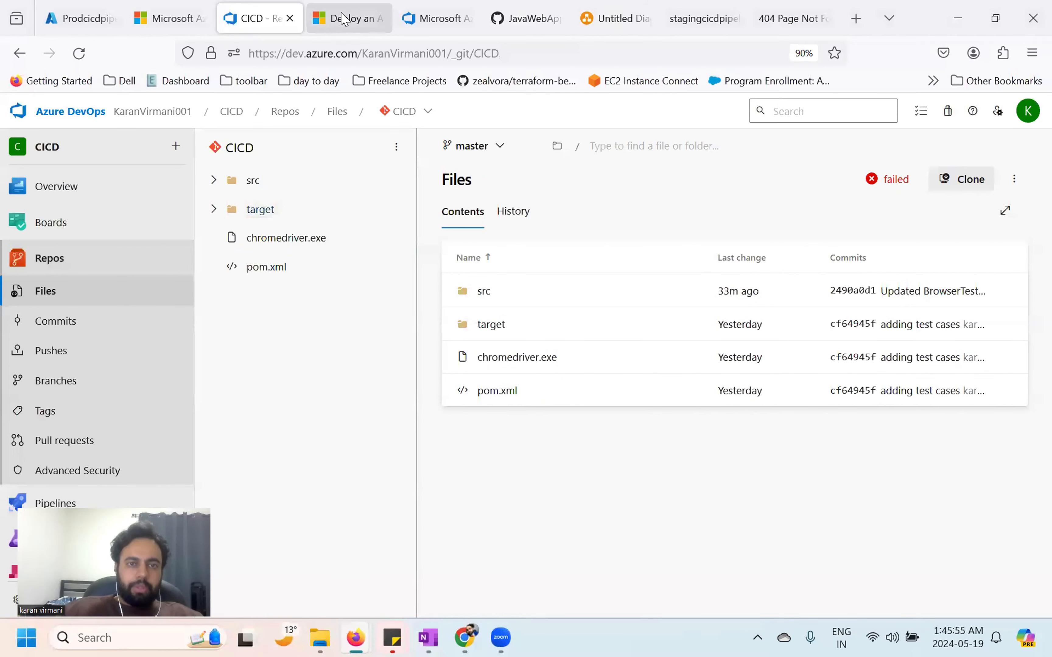
Step: Move the CI/CD diagram's browser tab directly after the Deploy an Azure tab and return to the CICD repository
click(508, 16)
click(433, 18)
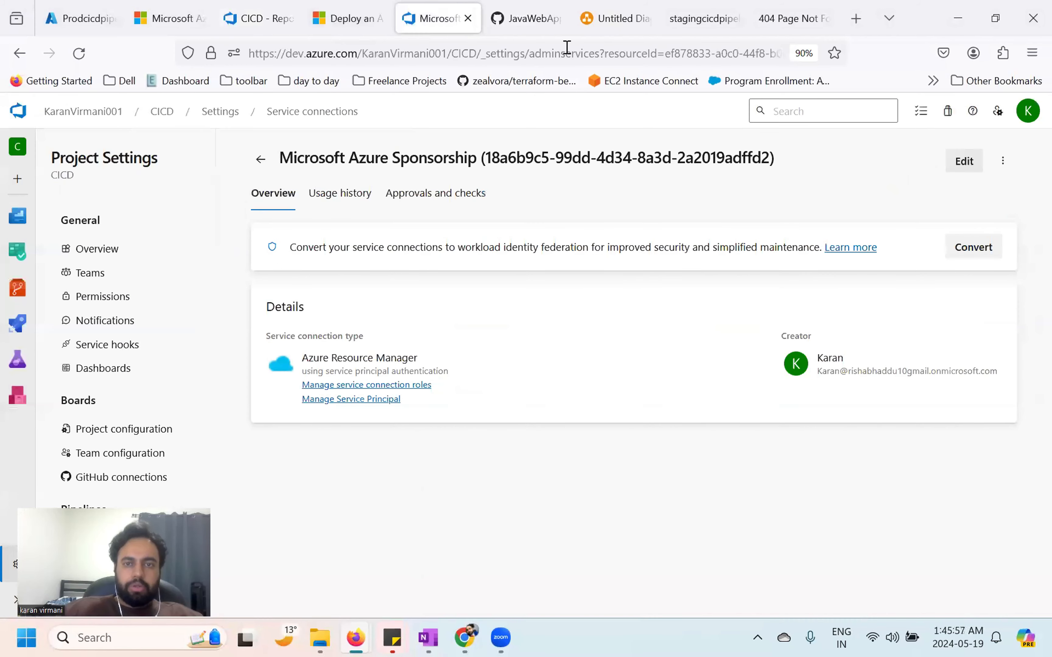
drag(615, 18, 430, 11)
click(260, 13)
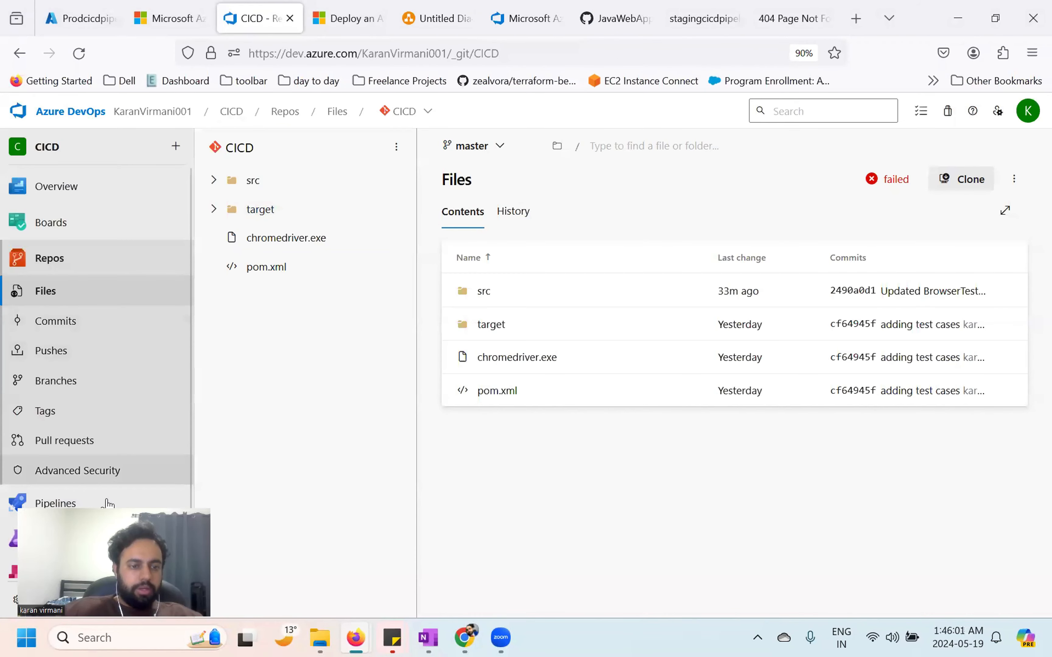
Step: Reopen Release-2 from the pipeline releases and check the status of its Automated testing and Production Deployment stages
drag(103, 532, 129, 199)
mouse_move(90, 511)
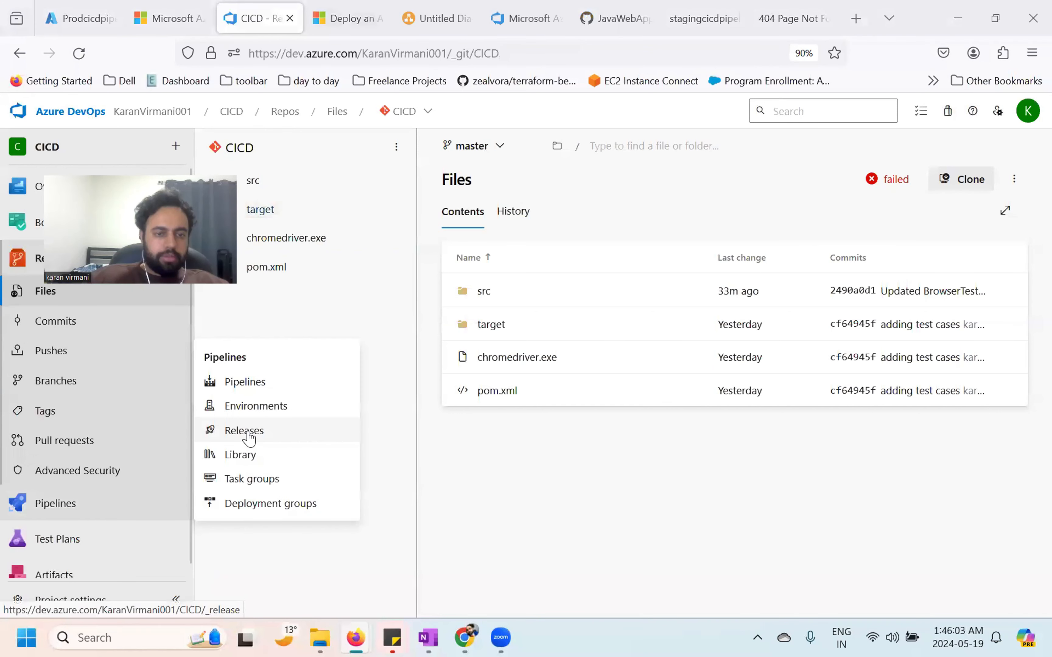
click(235, 431)
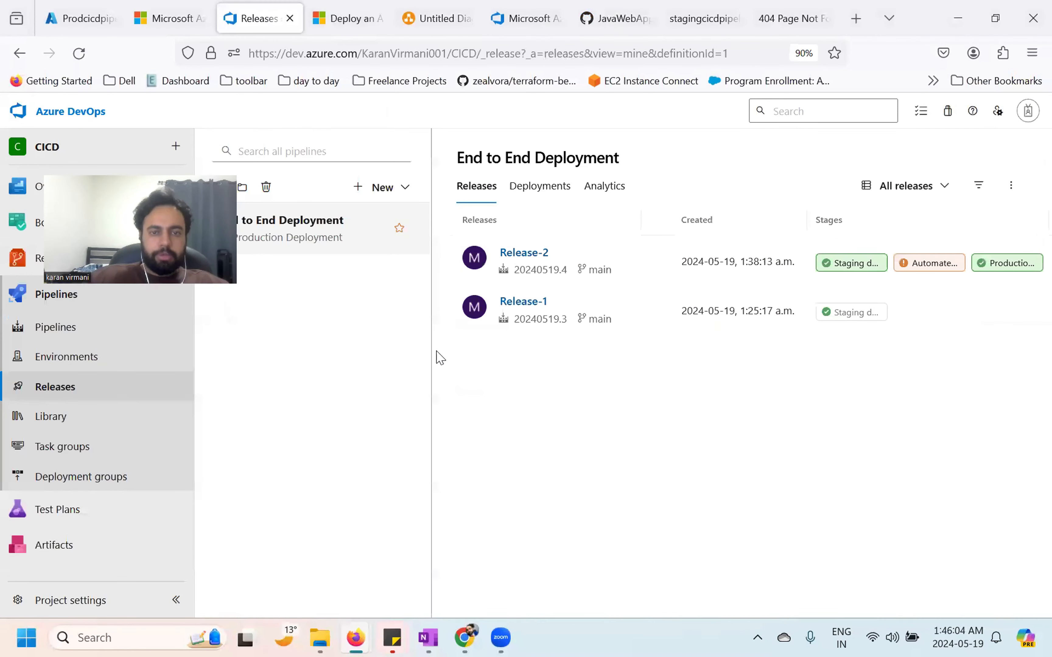
click(523, 259)
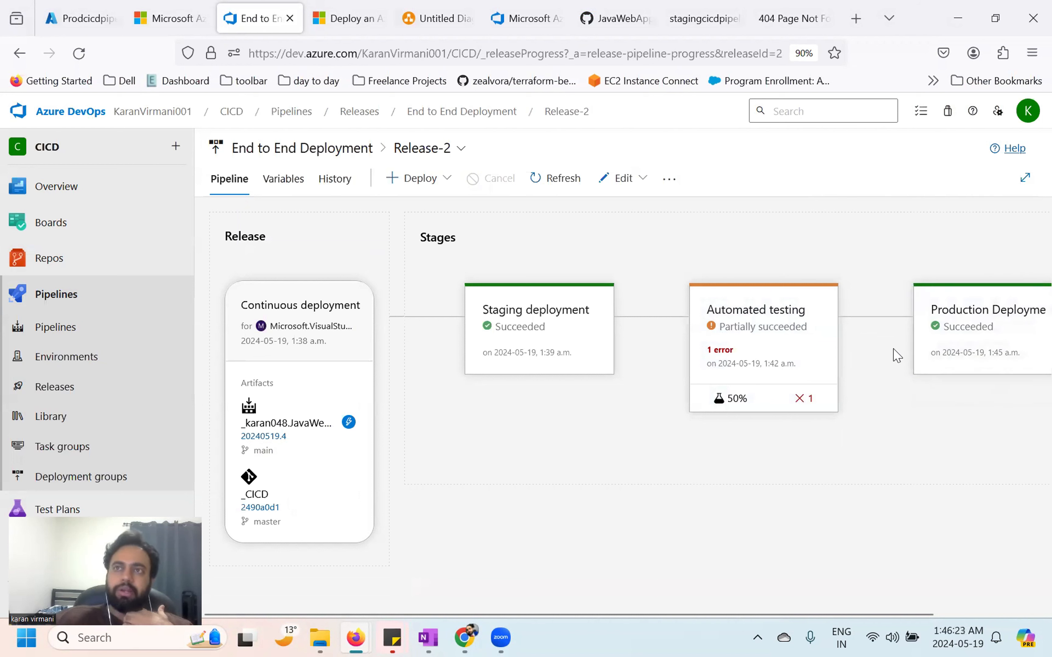
mouse_move(745, 363)
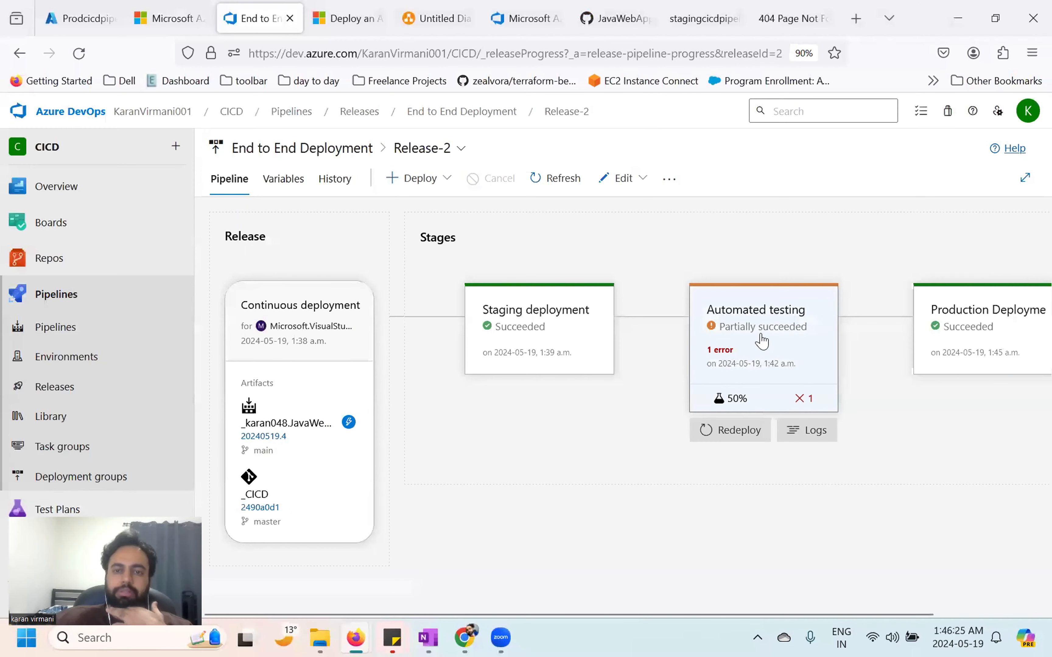
mouse_move(938, 324)
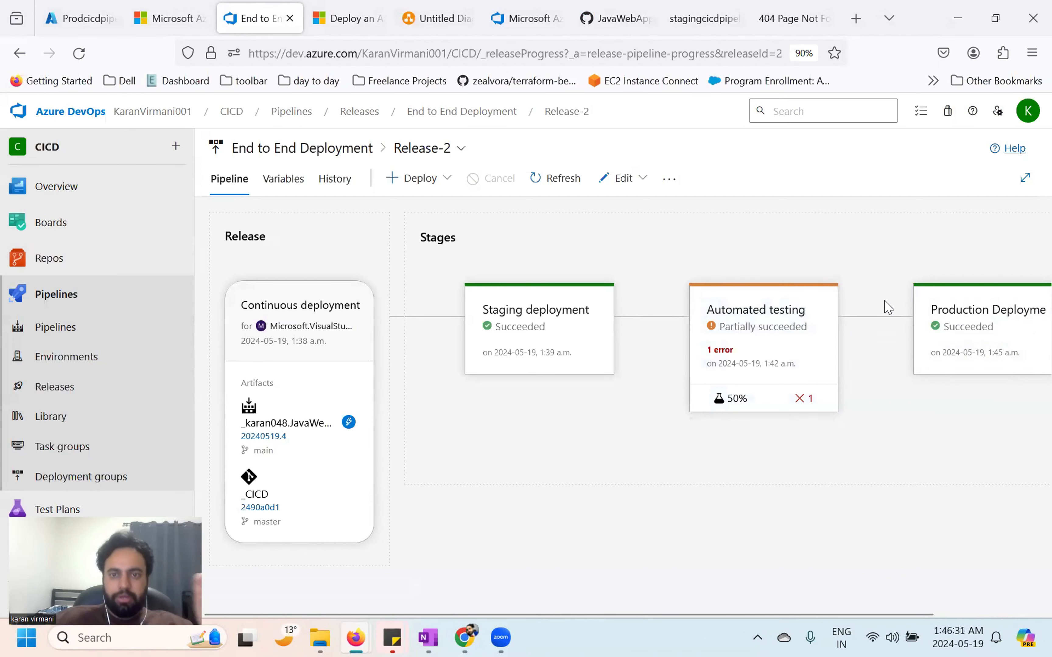
Step: Reload the production web app at prodcicdpipeline.azurewebsites.net/webapp to check the deployed page
click(787, 19)
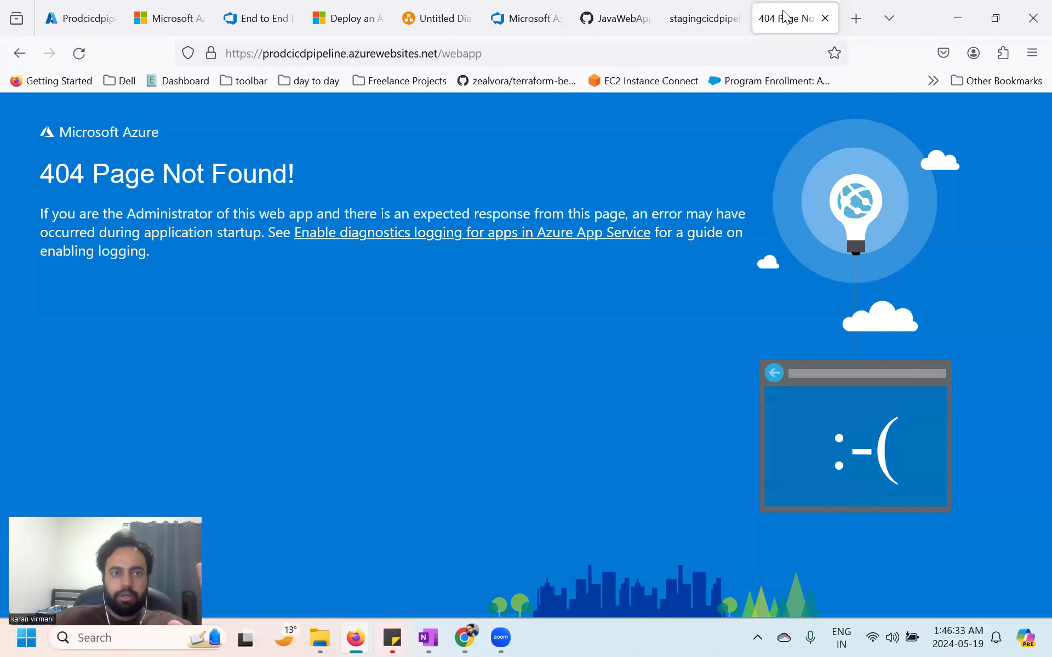
click(80, 53)
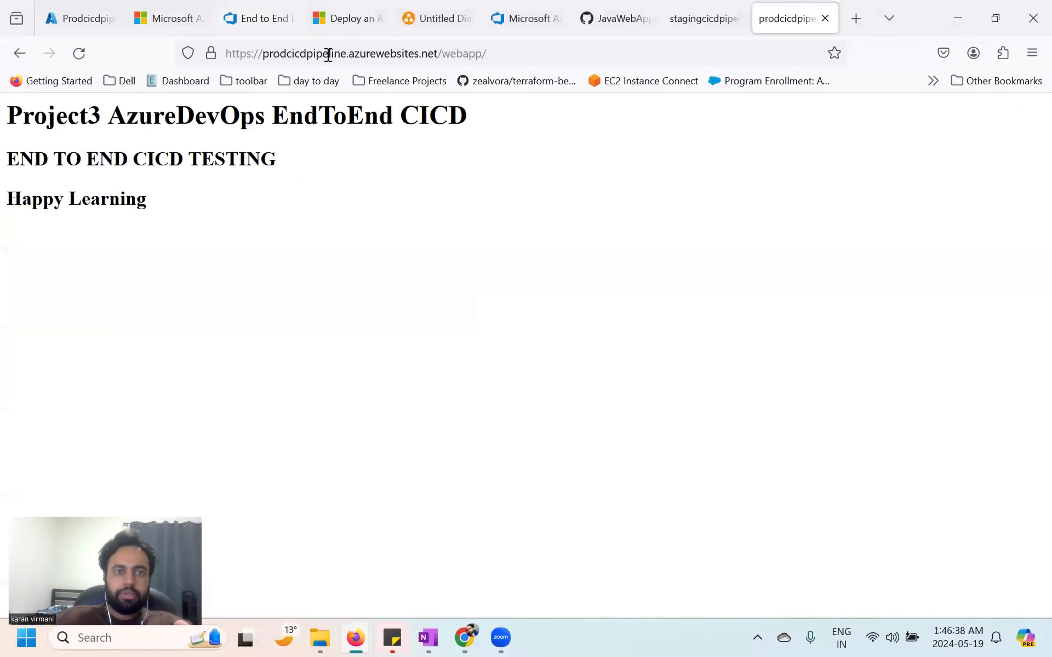
double_click(328, 53)
click(396, 392)
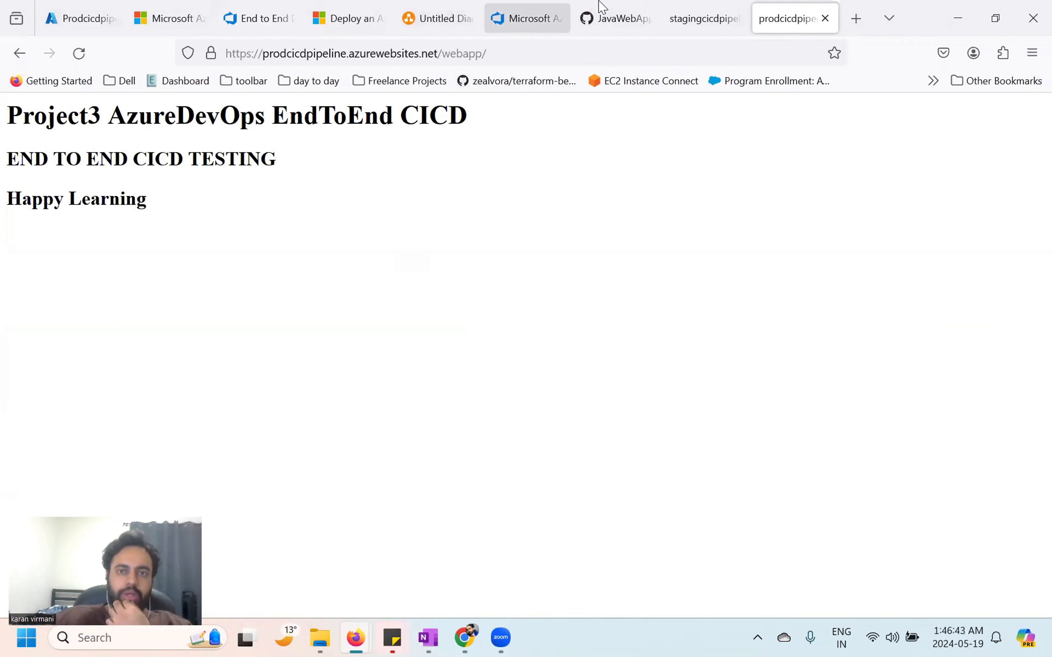
click(616, 14)
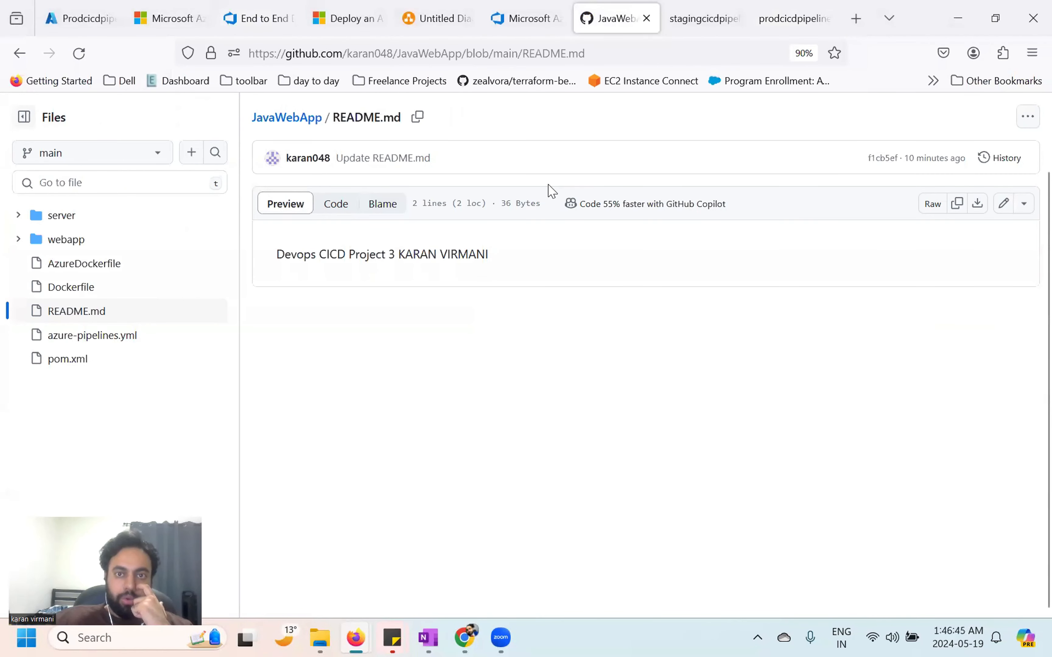
click(758, 22)
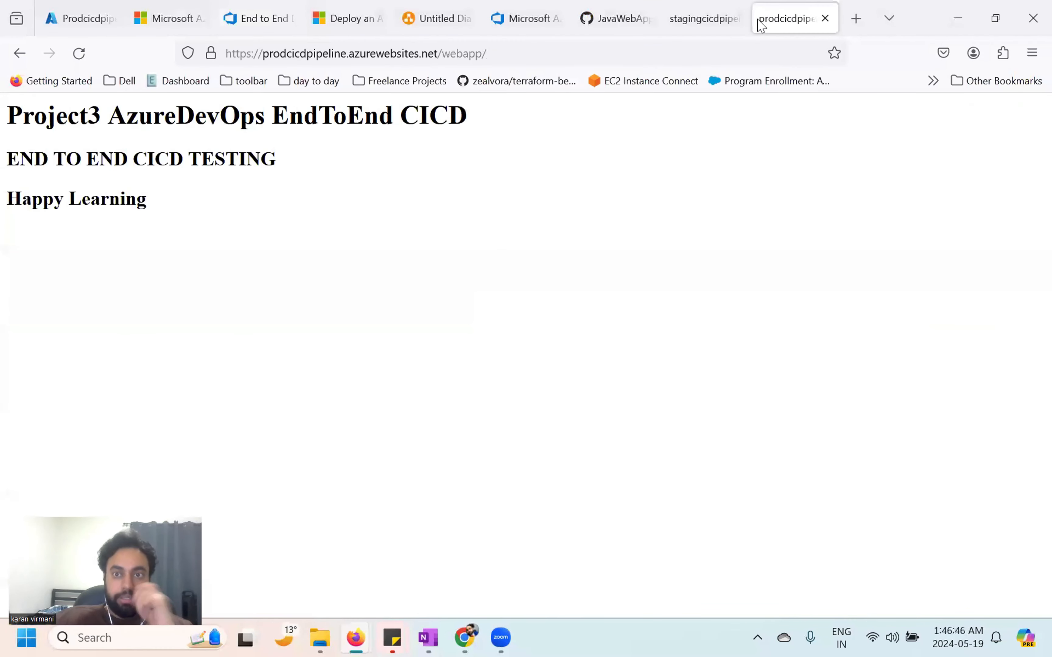
Step: Open index.jsp from webapp/src/main/webapp in the JavaWebApp GitHub repository
click(621, 16)
triple_click(388, 260)
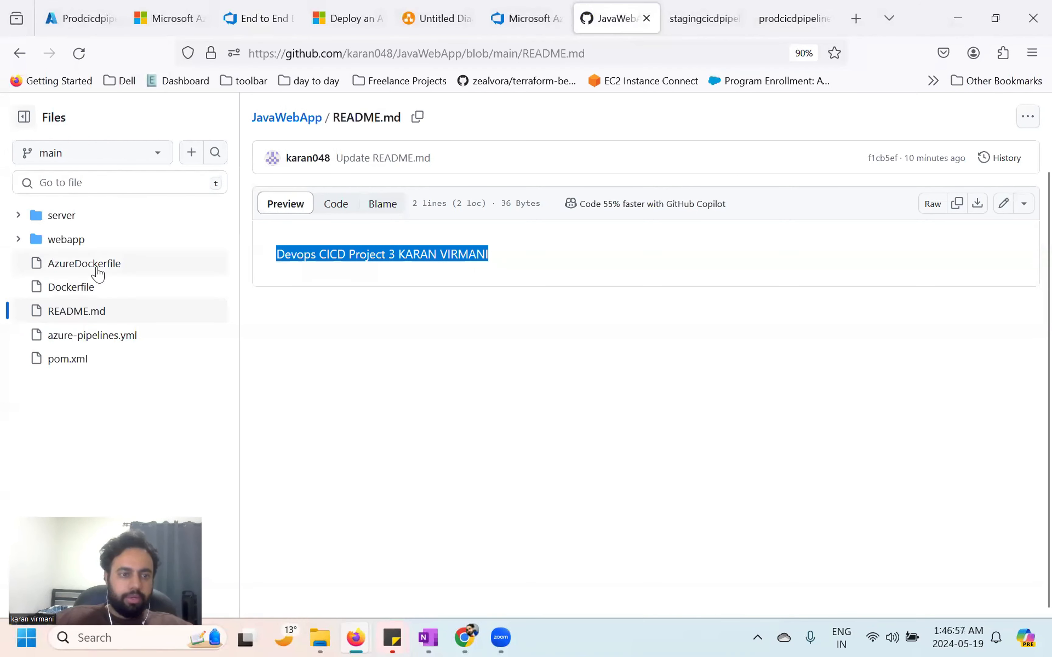
click(18, 239)
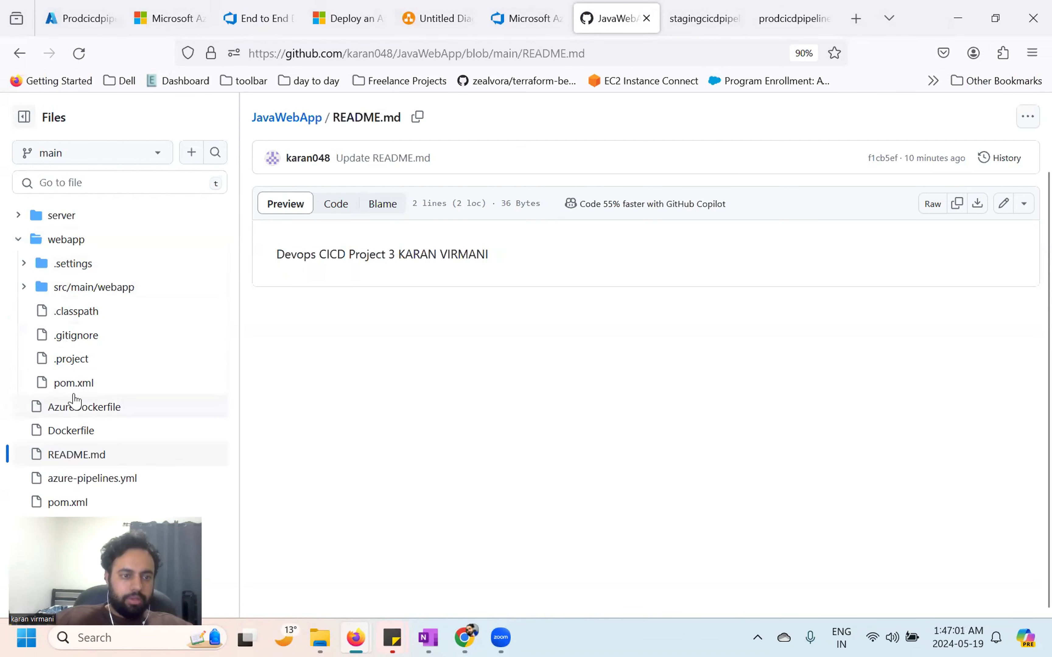
click(24, 287)
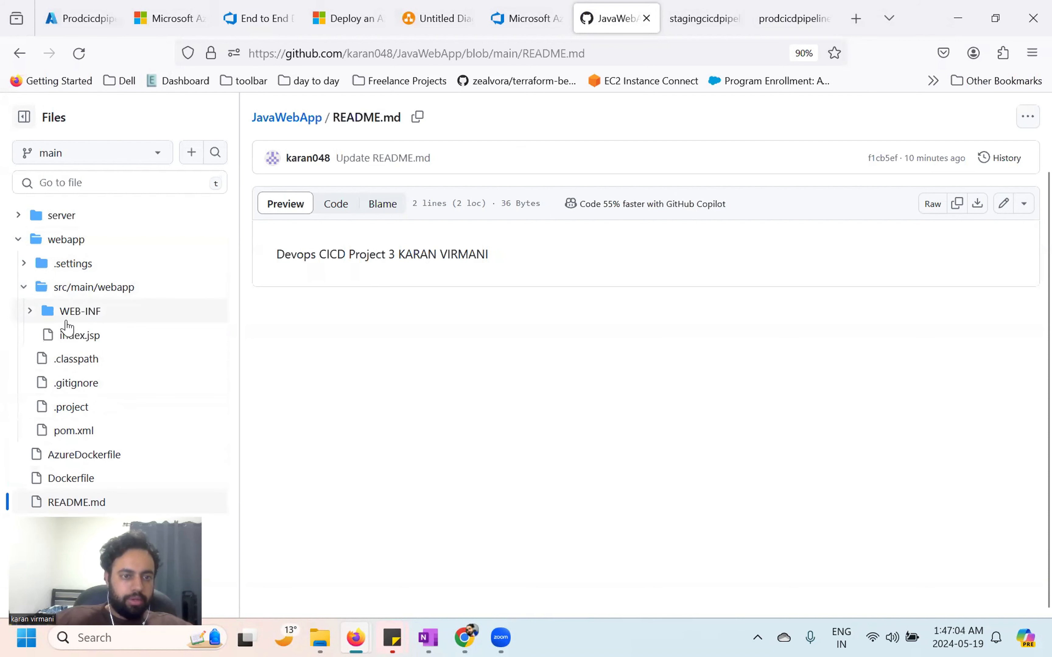
click(95, 341)
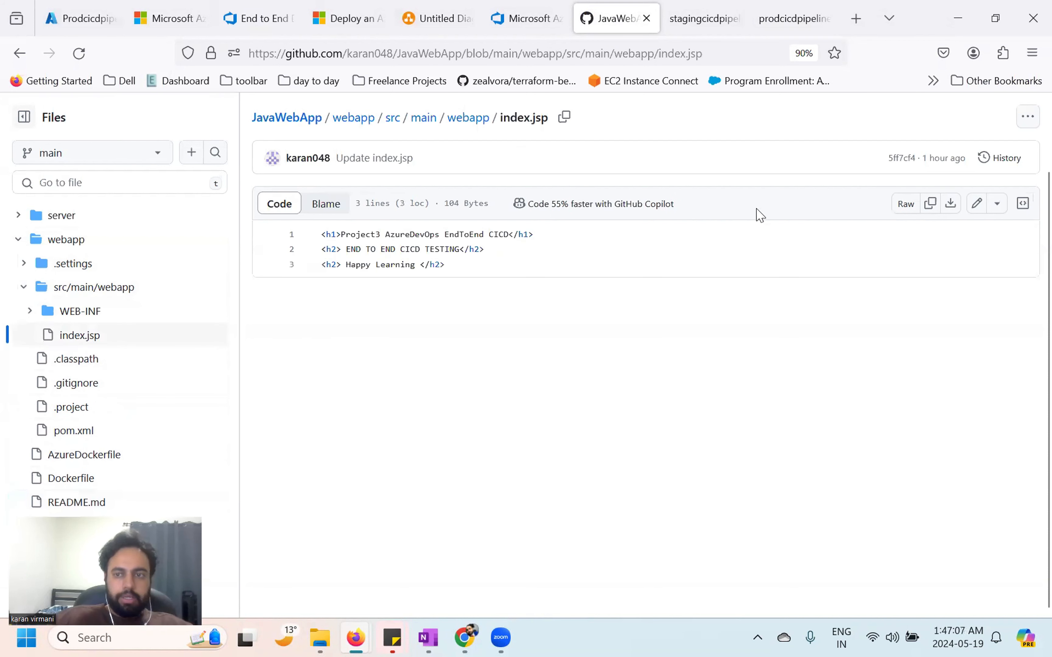
Step: Change the third heading of index.jsp to "Happy Learning with Technical Nerds" and commit directly to the main branch with message "Update index.jsp"
click(977, 204)
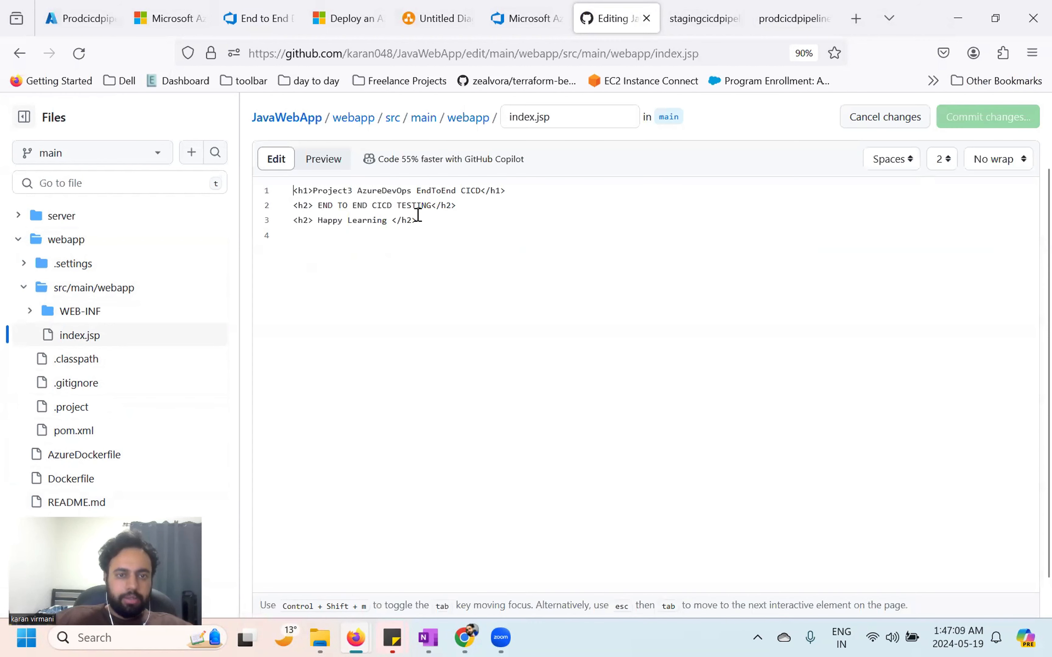
click(390, 219)
text(with  )
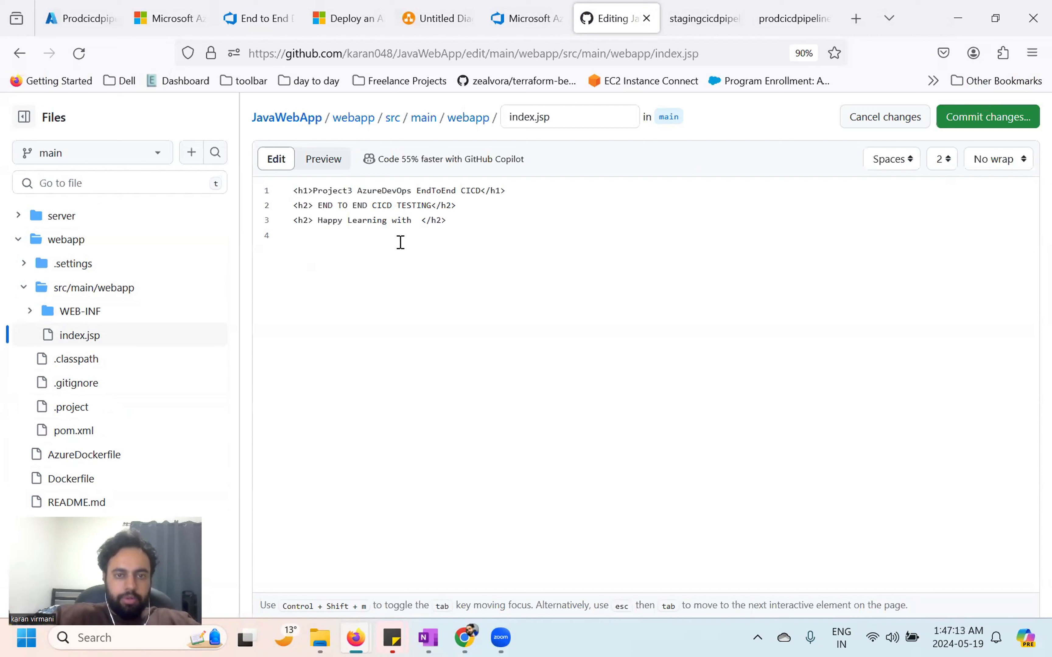
text(Tech)
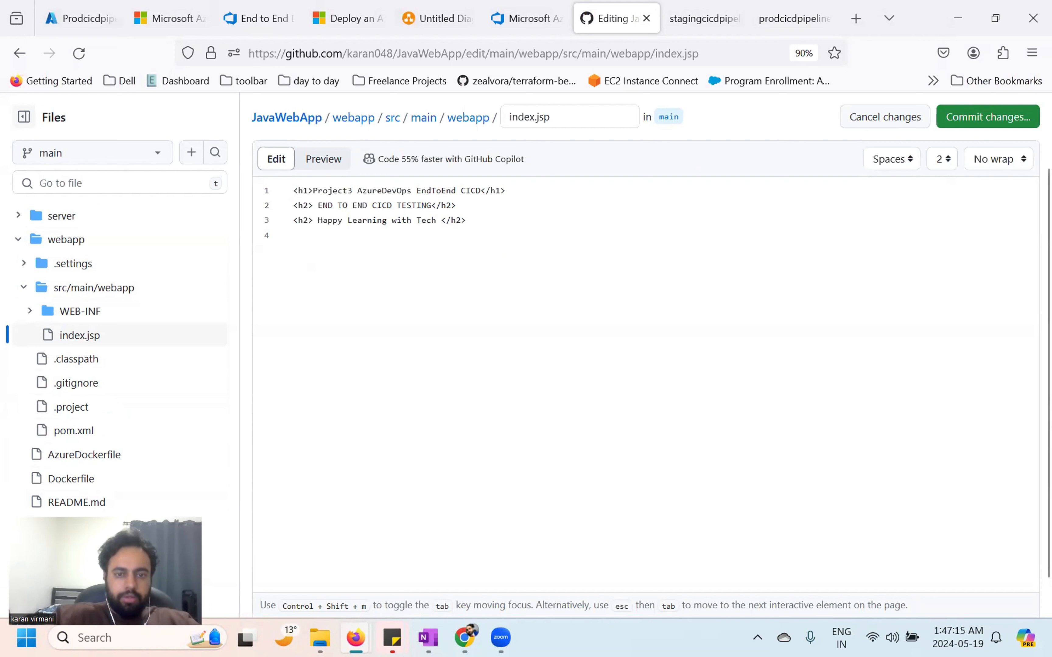
text(nical )
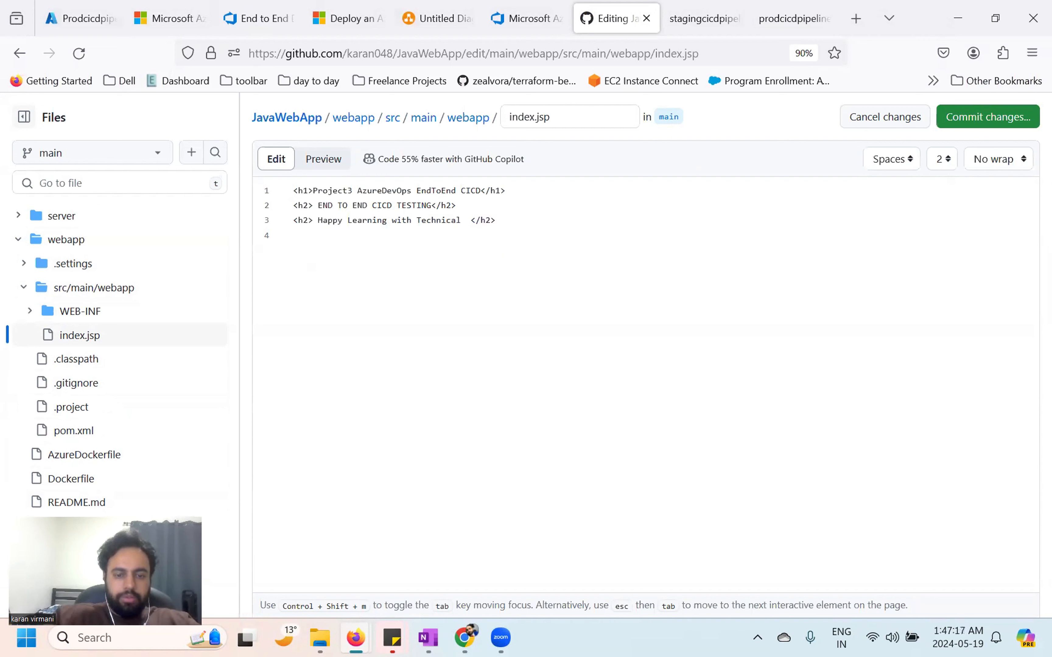
text(Nerds)
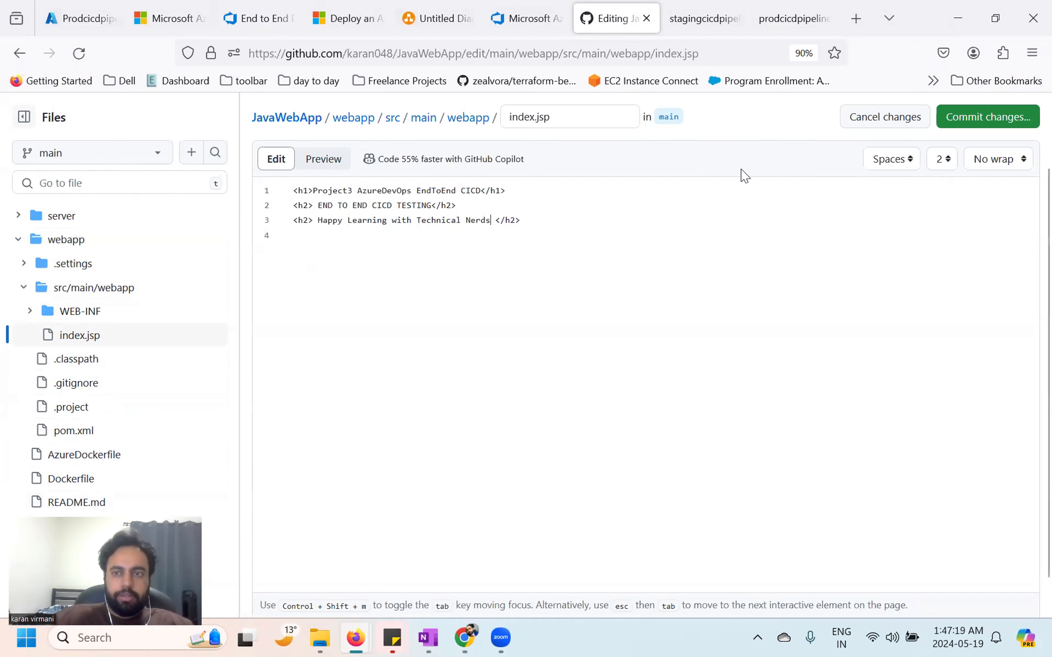
click(989, 122)
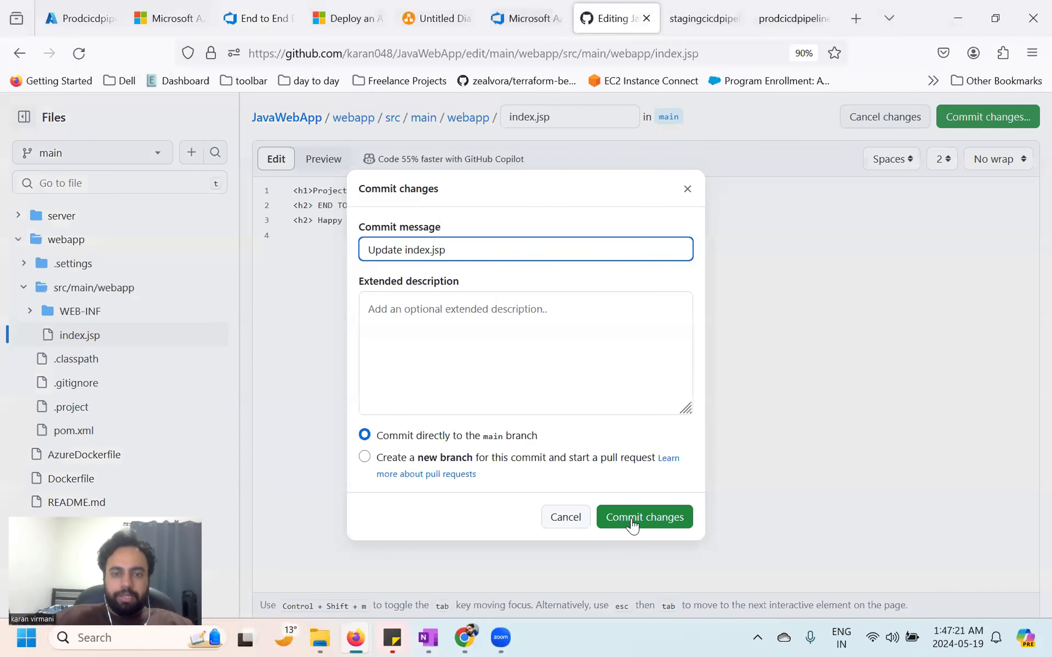
click(637, 520)
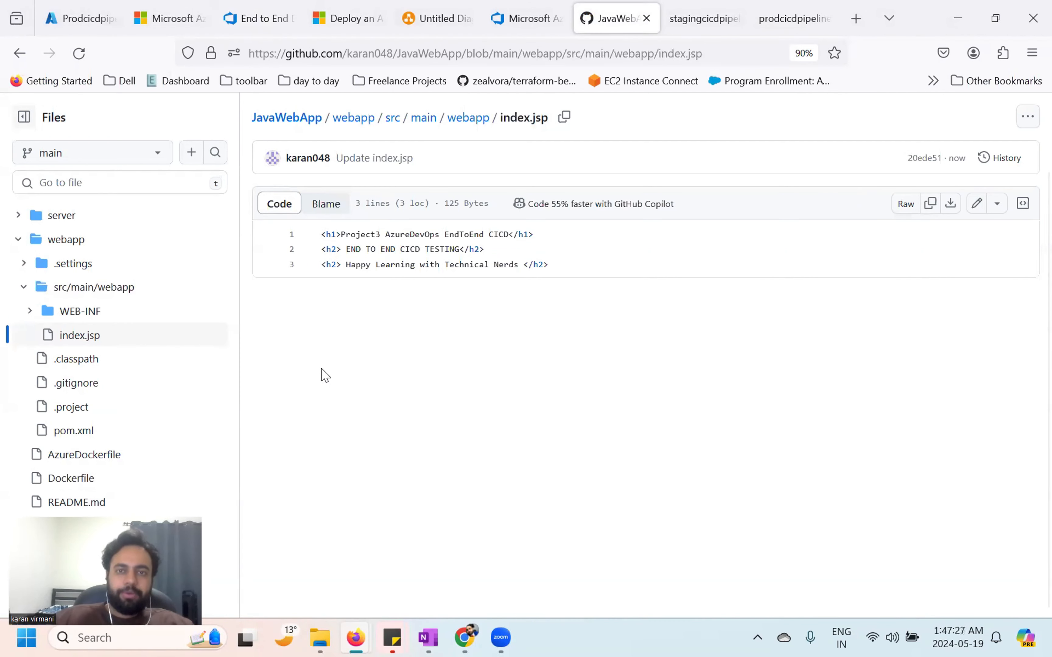
Step: Check the currently deployed pages of the production and staging web apps for comparison with the edited source
click(767, 31)
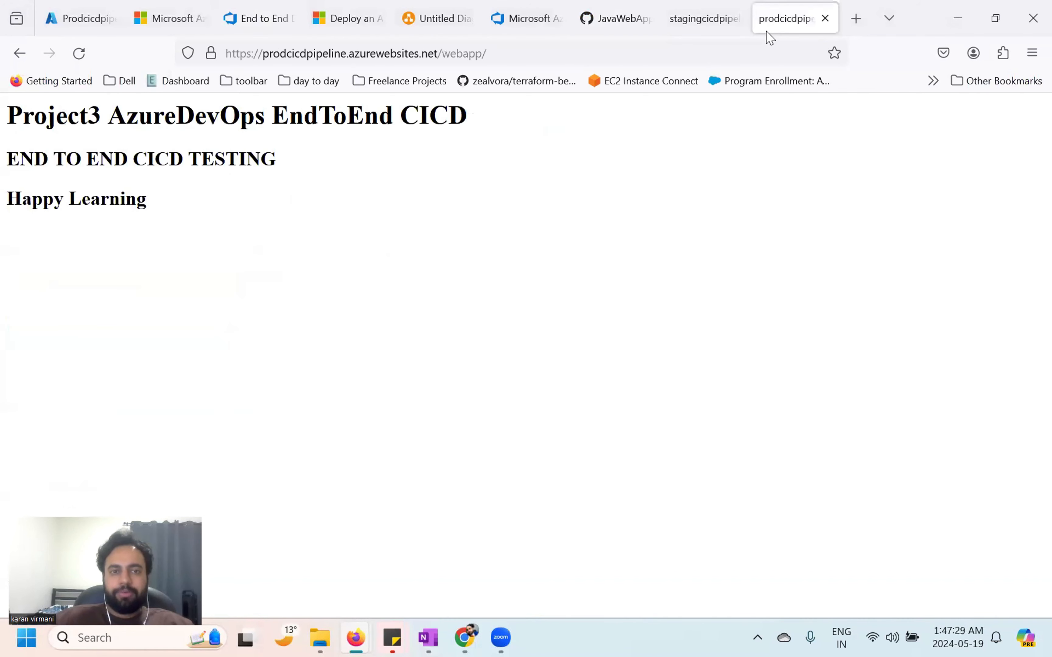
click(708, 18)
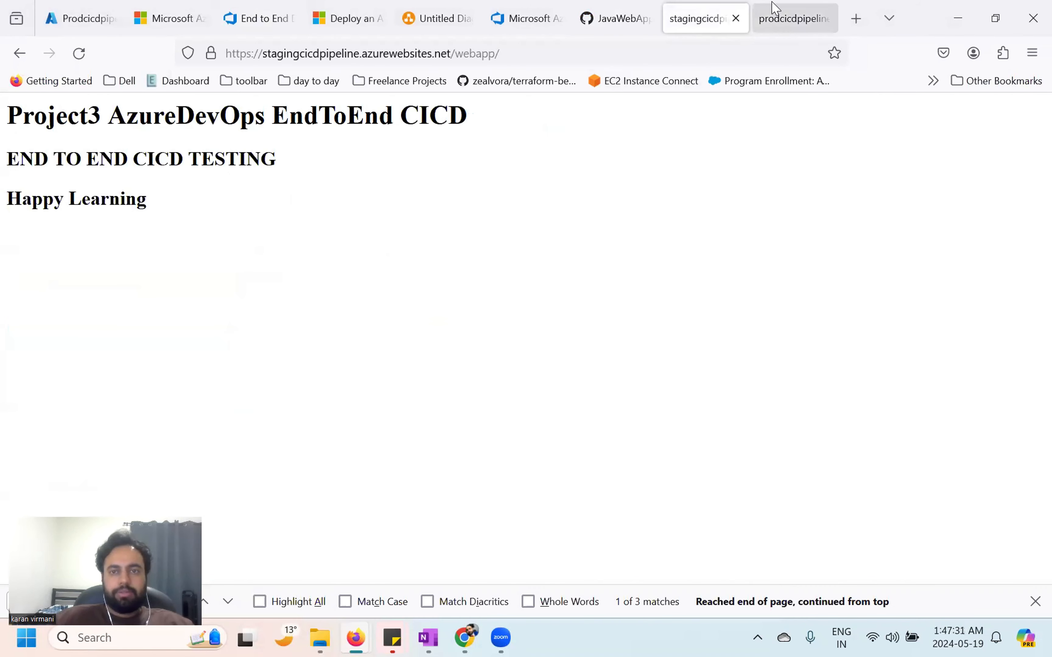
click(774, 13)
Step: Inspect the failed Maven build log in Release-2's Automated testing stage and return to the release's pipeline overview
click(265, 18)
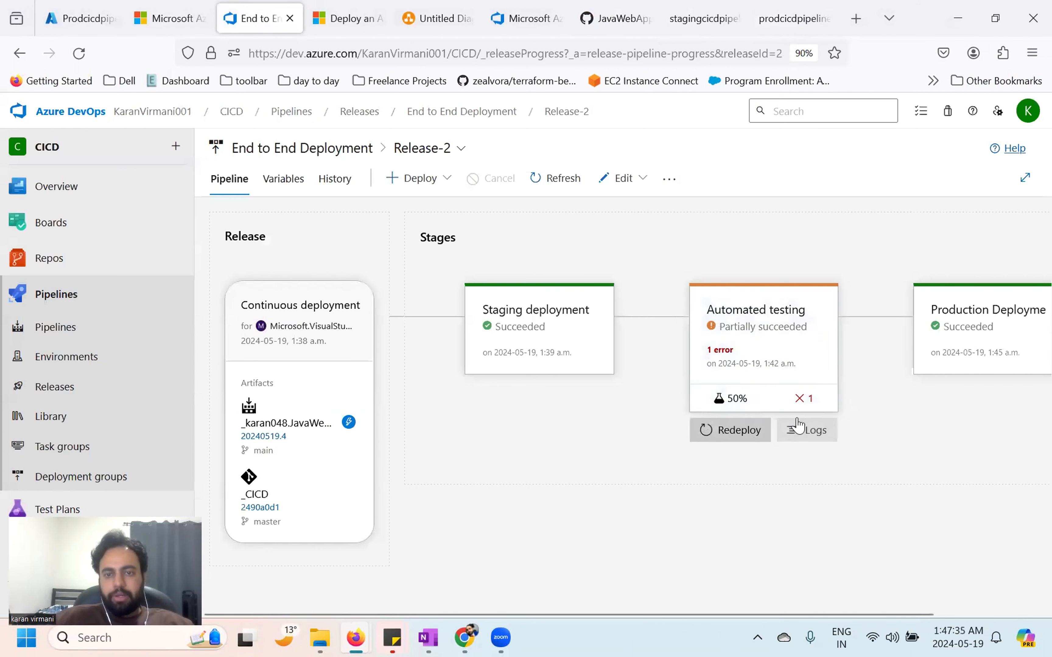
click(716, 333)
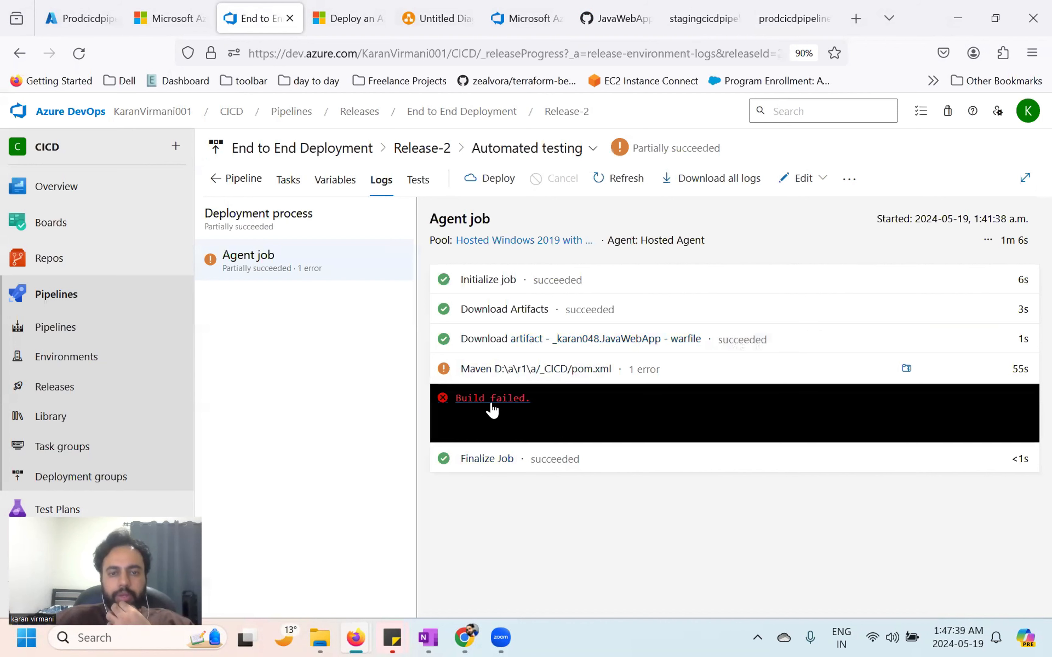
click(491, 402)
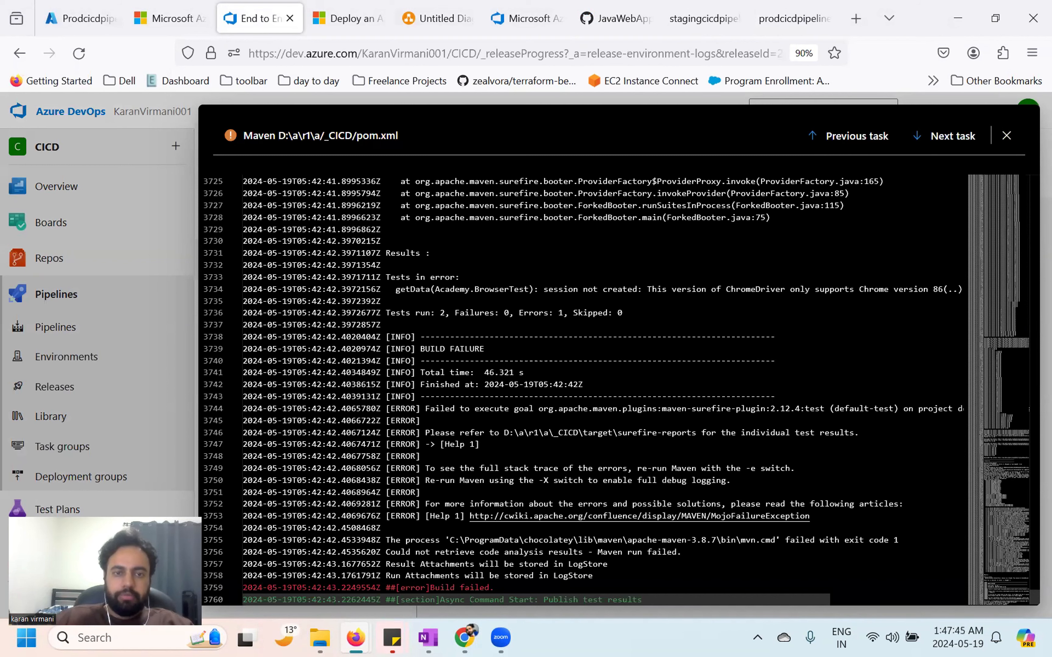
scroll(582, 387, up, 15)
scroll(582, 387, up, 5)
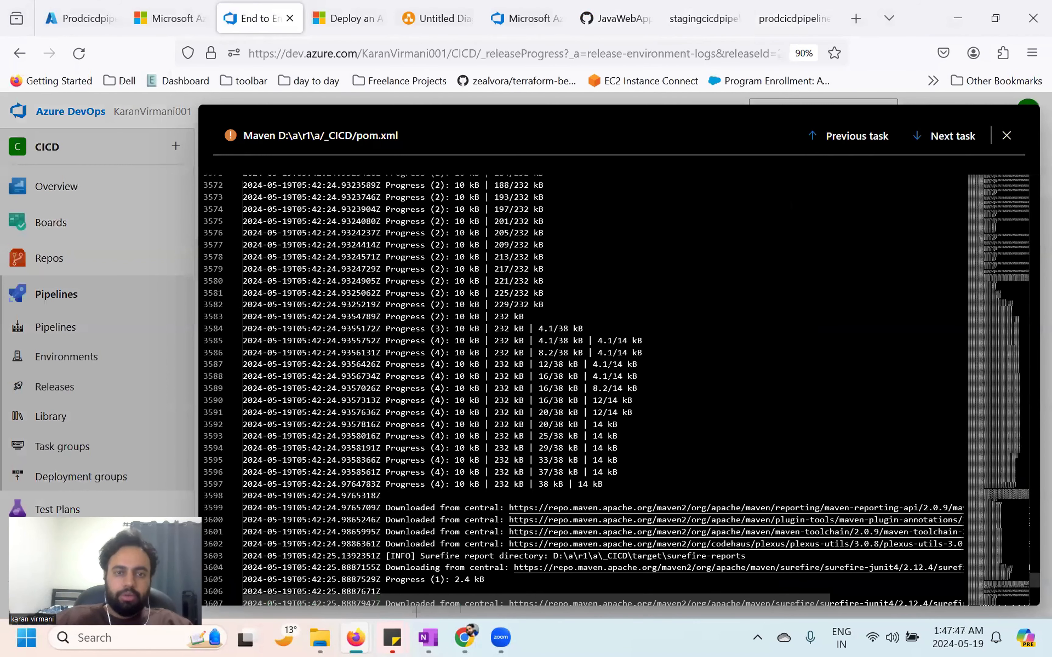
scroll(582, 387, down, 15)
click(1006, 136)
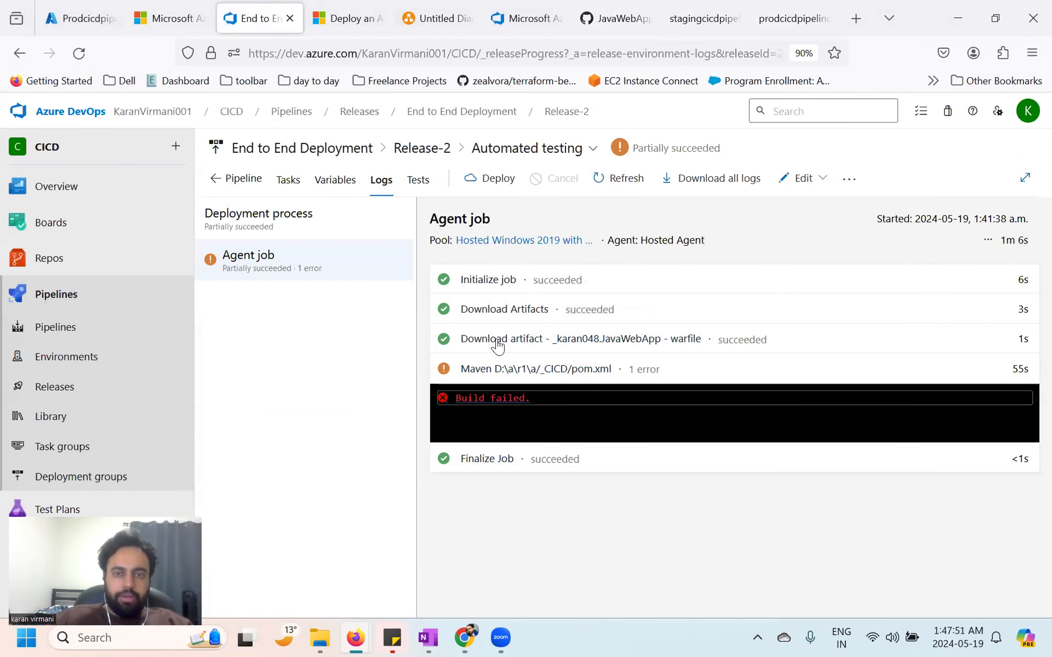
click(418, 149)
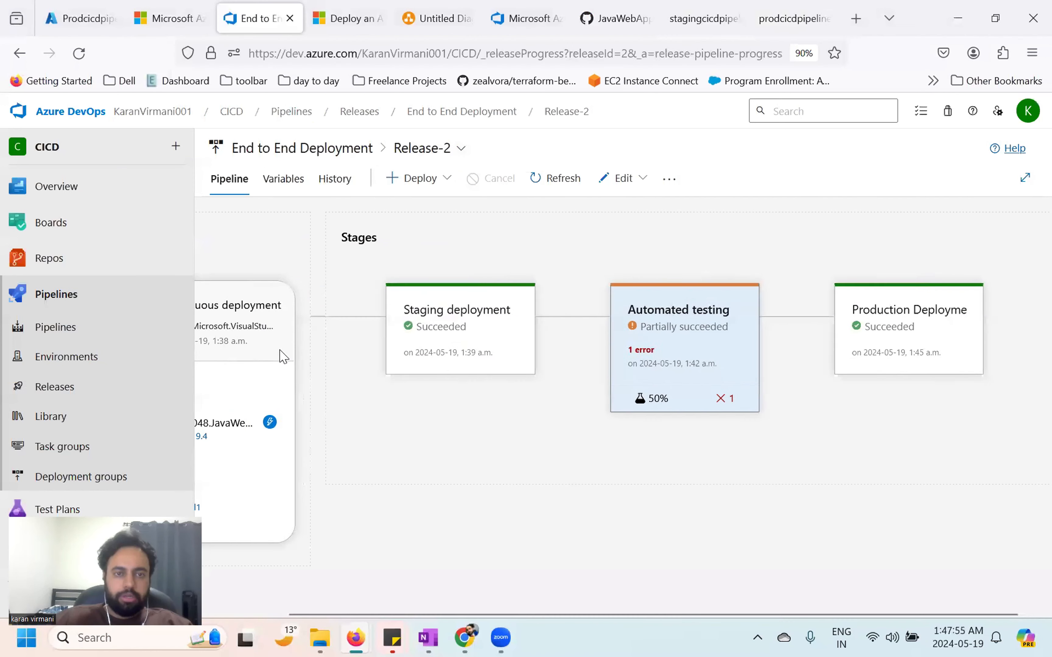
Step: Check the CICD project's pipelines list for the run triggered by the index.jsp commit, and view the production web app again
scroll(281, 355, left, 3)
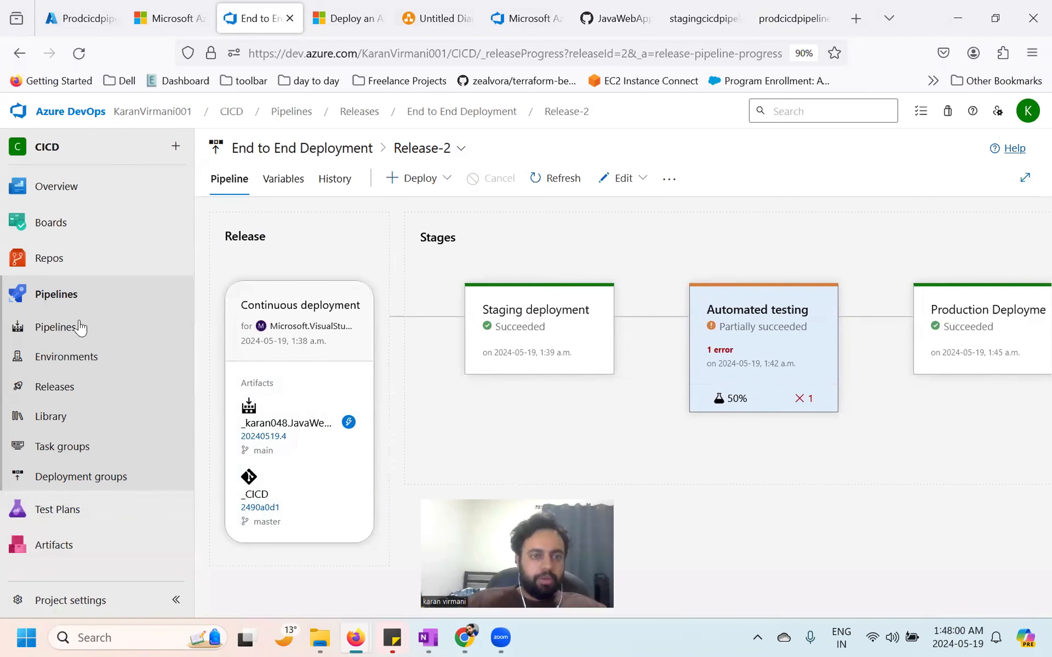
click(74, 326)
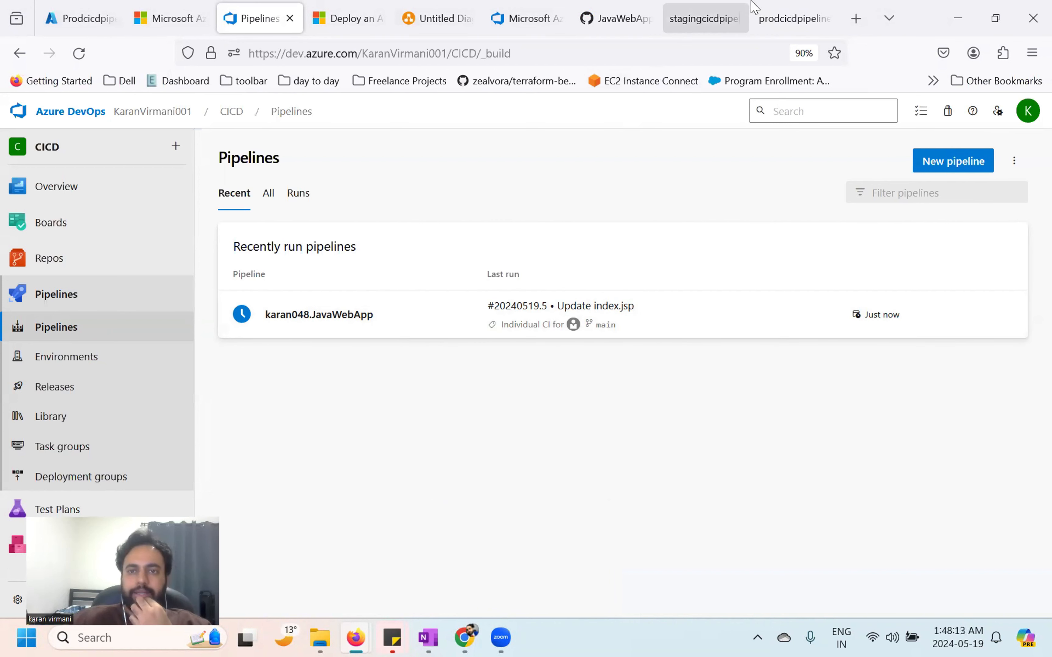
click(778, 12)
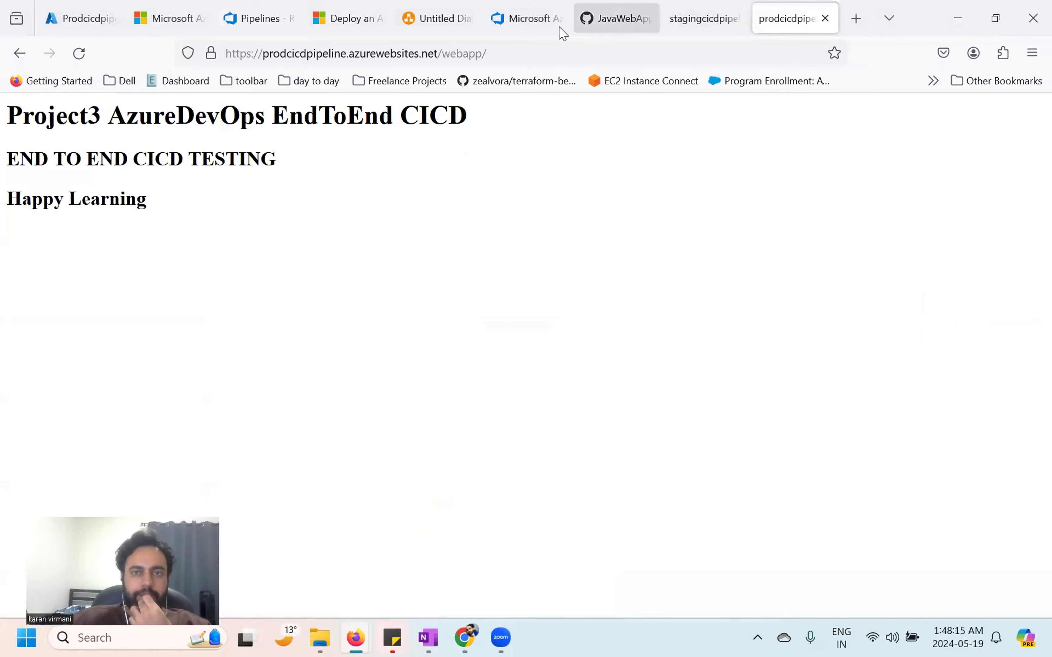
click(528, 20)
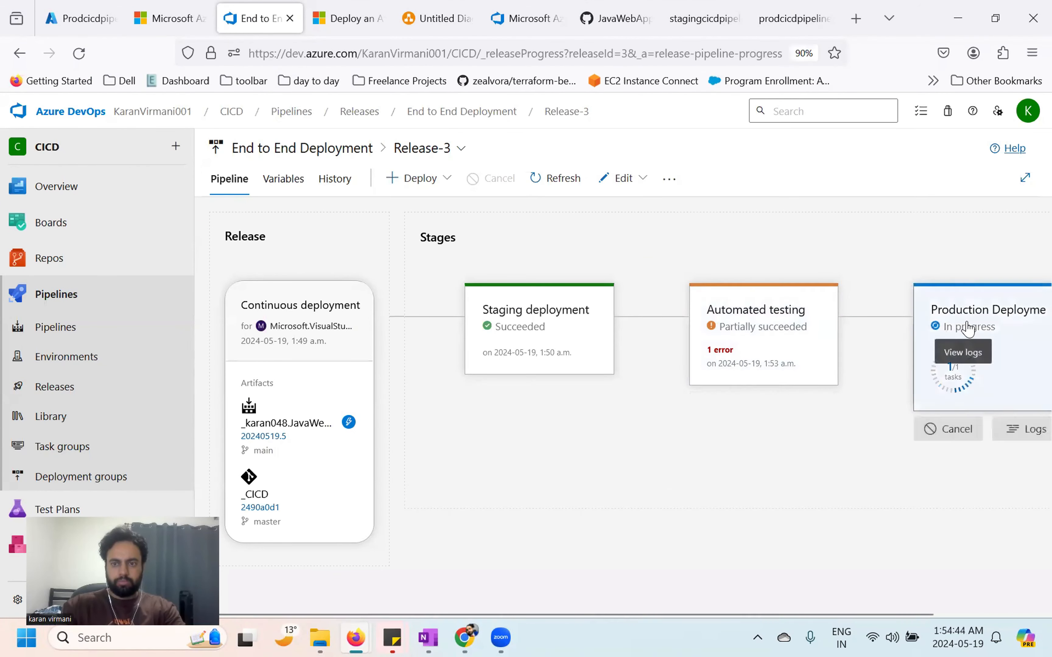
Step: Review the Production Deployment logs of Release-3, then check the status of all its stages in the pipeline overview
click(966, 328)
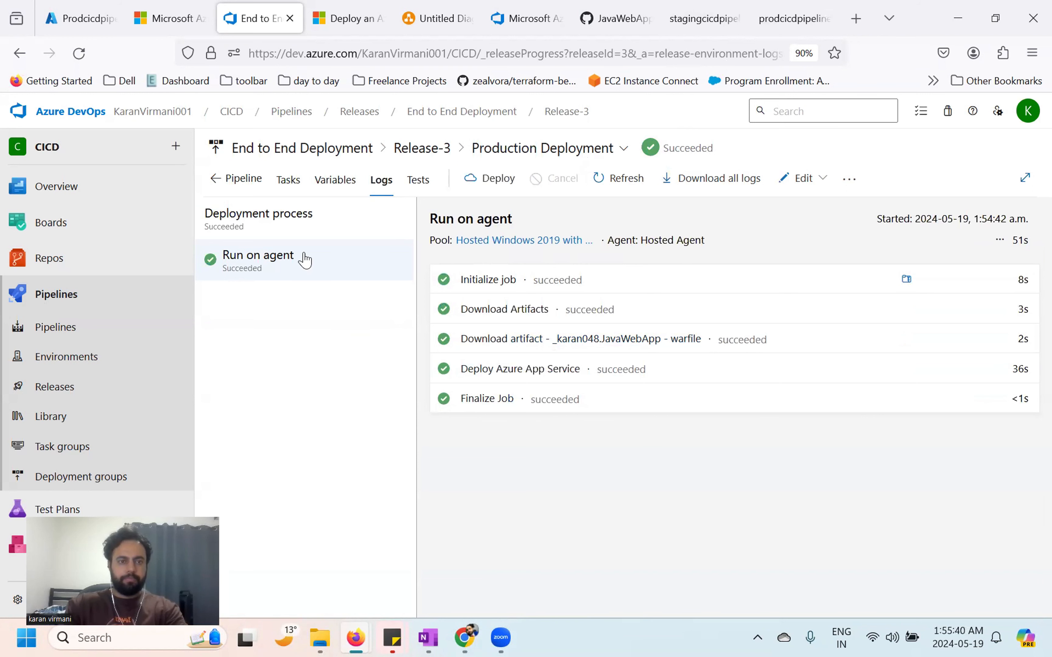
click(250, 180)
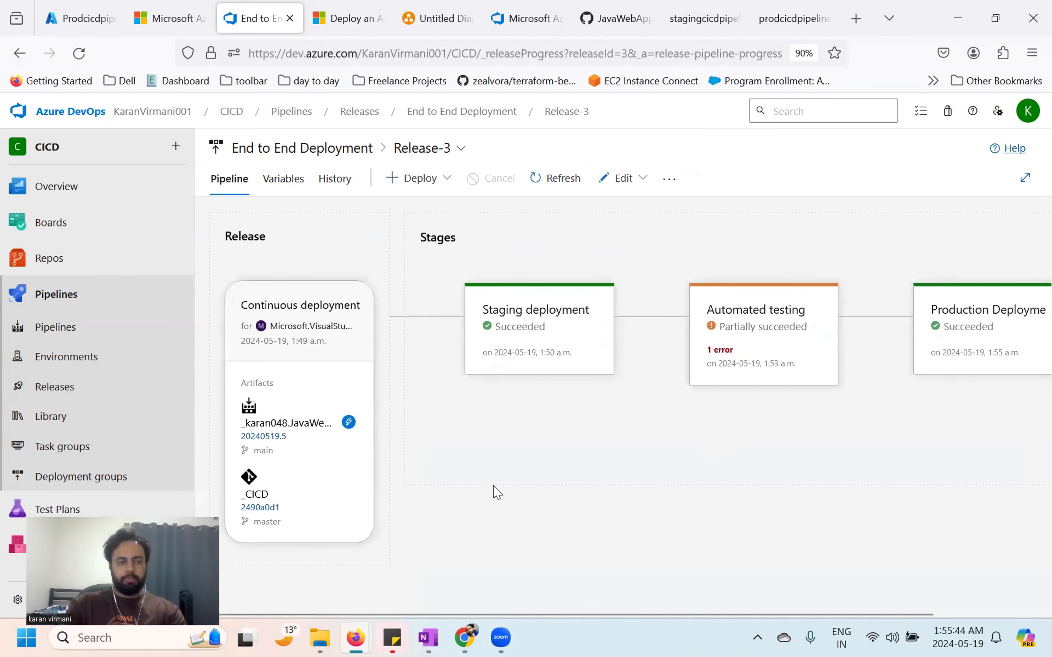
mouse_move(769, 344)
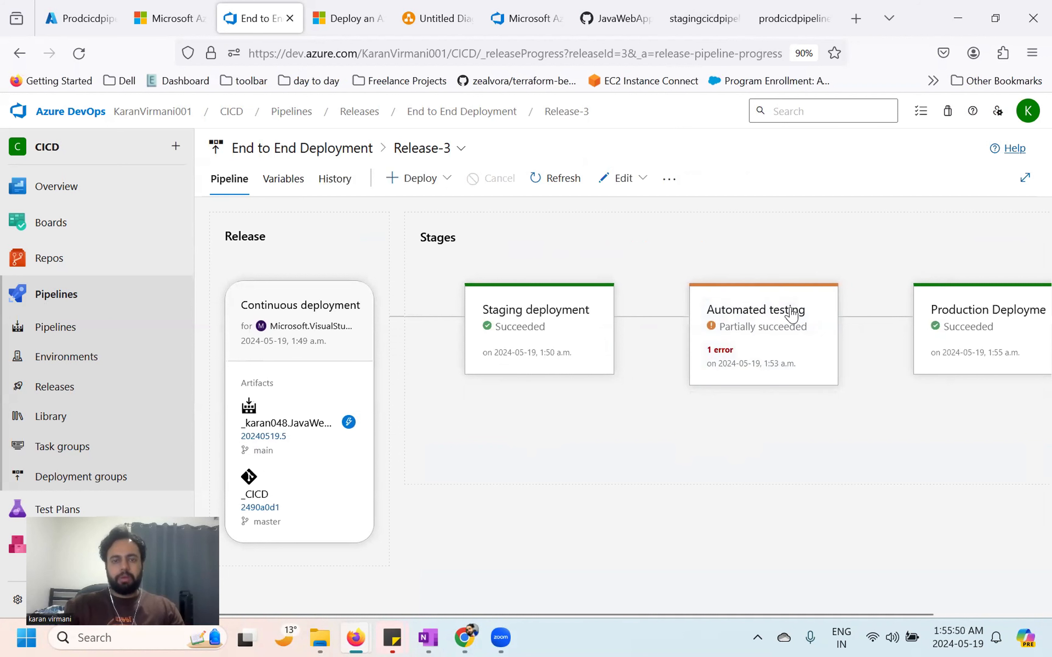
mouse_move(814, 336)
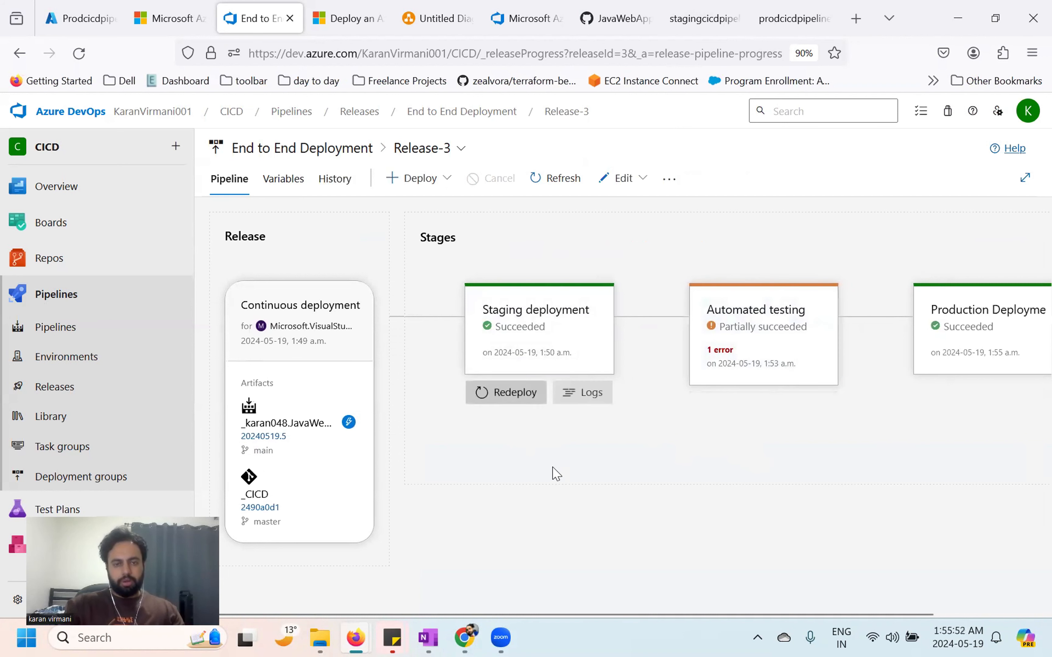
Step: Reload the production and staging web apps to check their third heading against the committed index.jsp
click(769, 19)
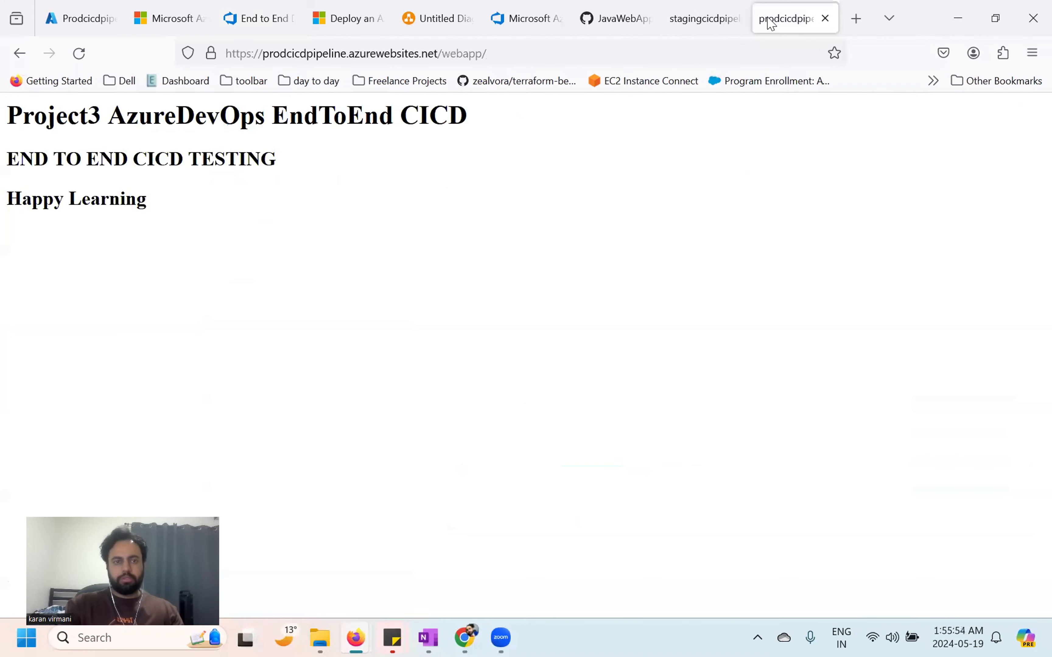
click(78, 53)
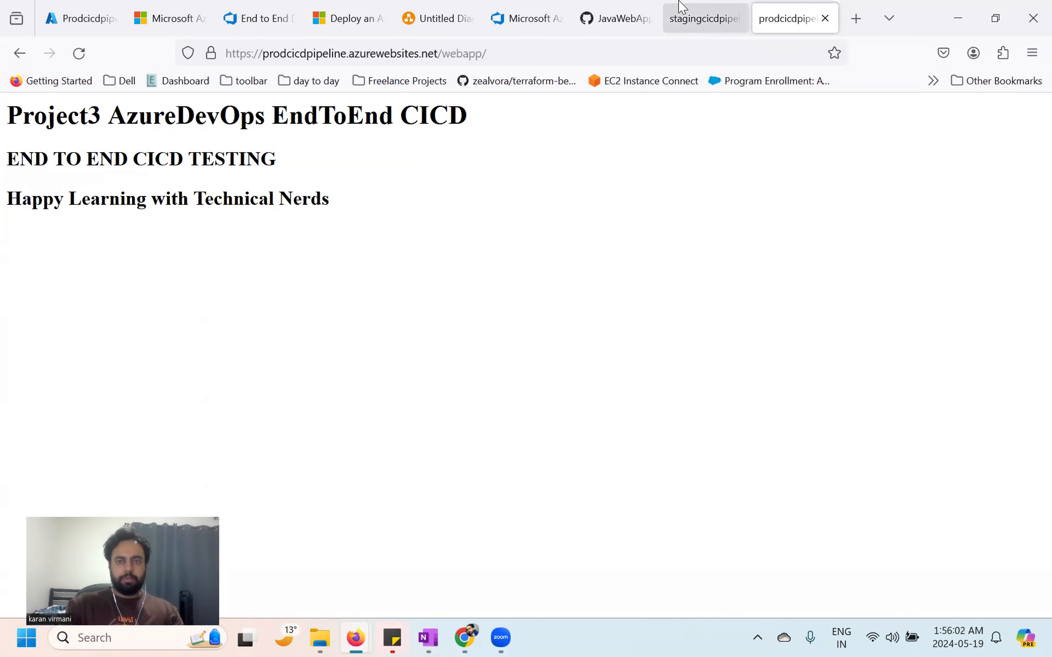
click(680, 11)
click(79, 53)
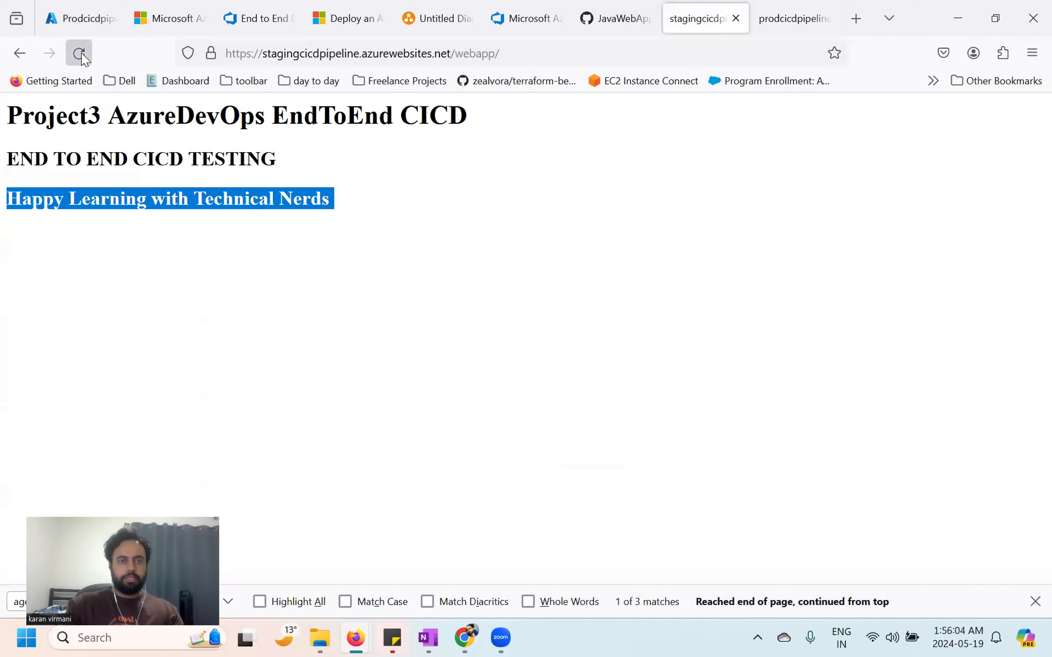